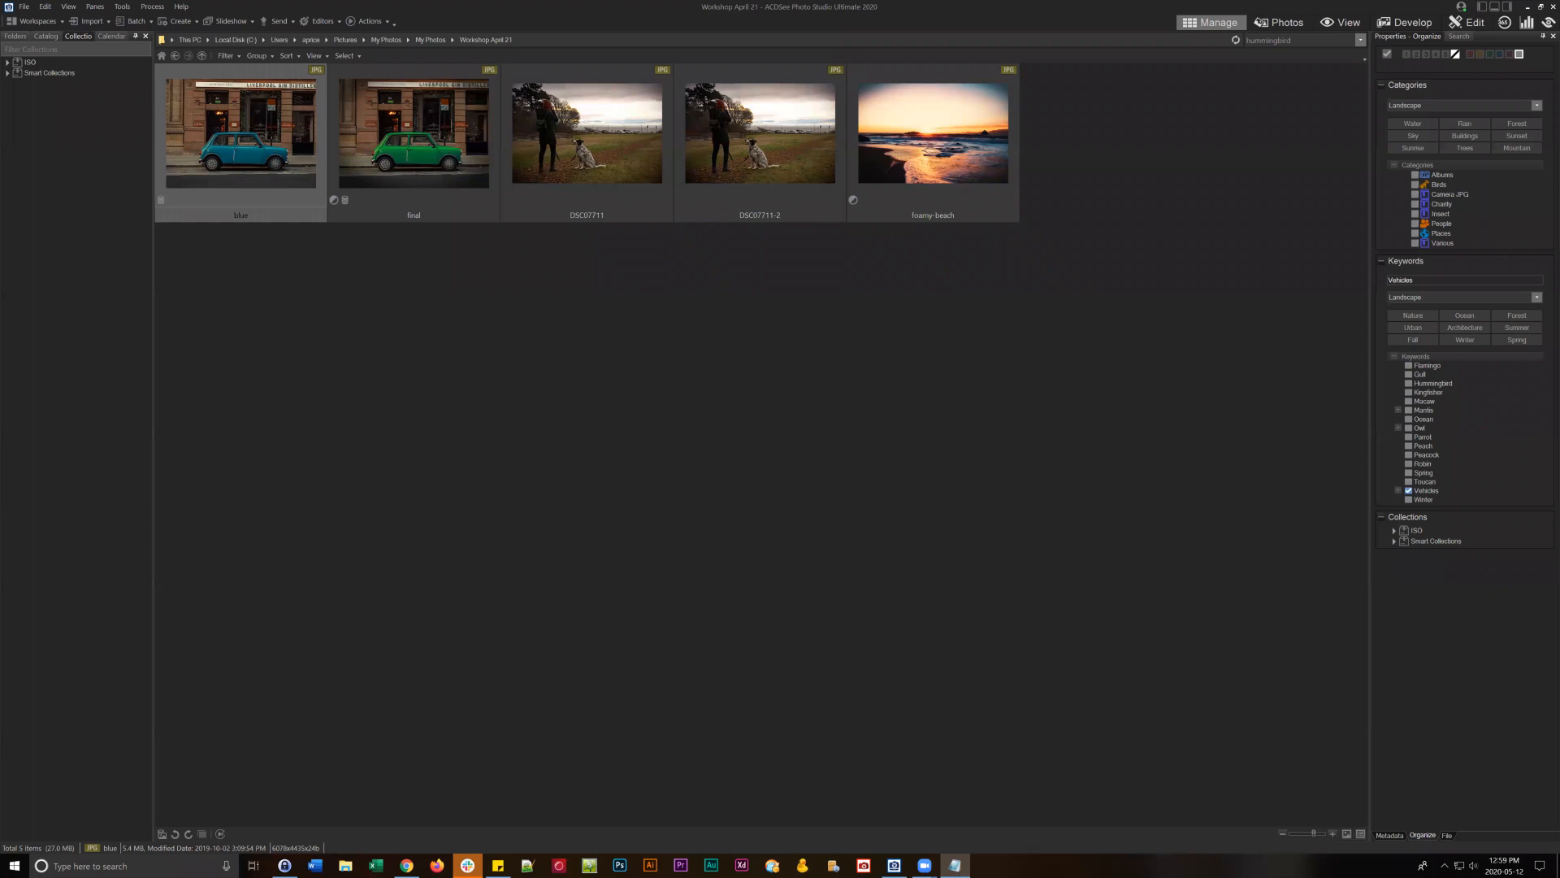
- View the green car photo "final" in Develop mode, and return to Manage mode with nothing selected
click(1030, 393)
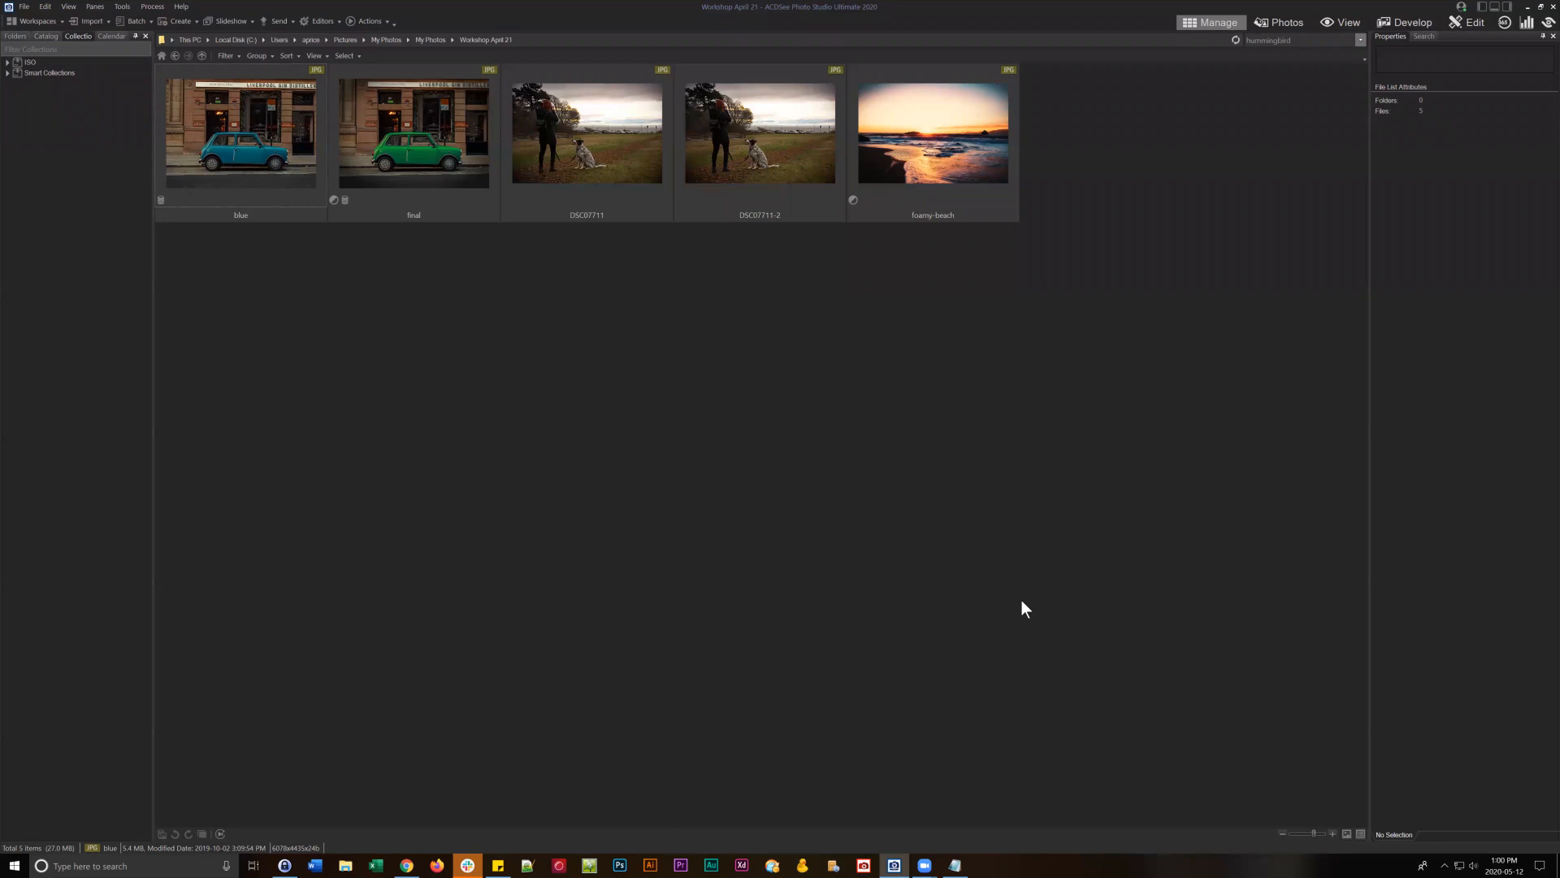
click(455, 166)
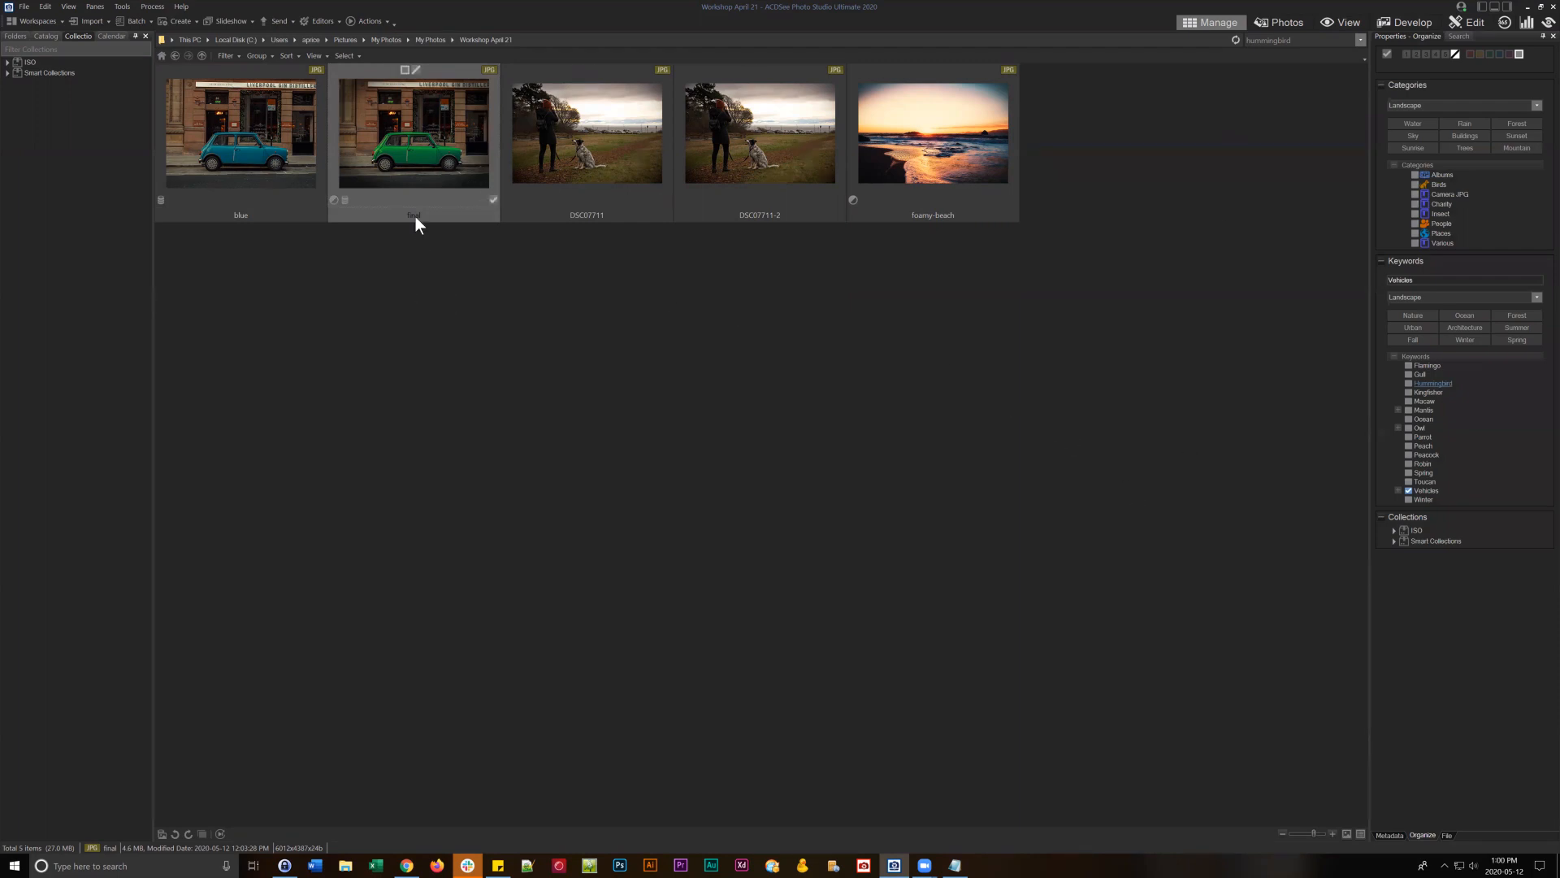
click(313, 210)
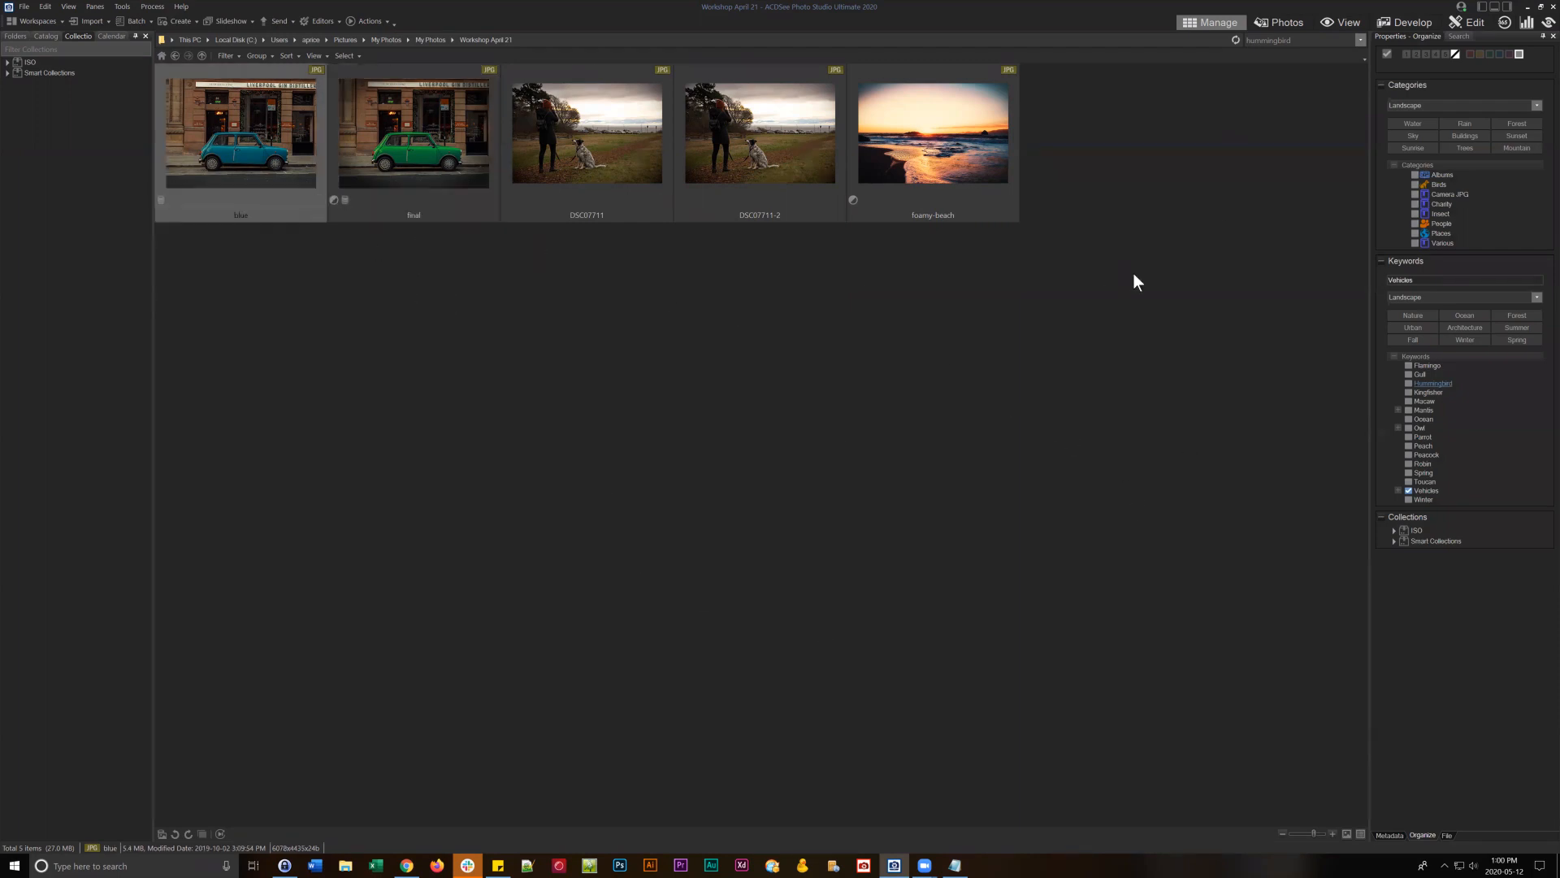
click(385, 123)
click(1424, 28)
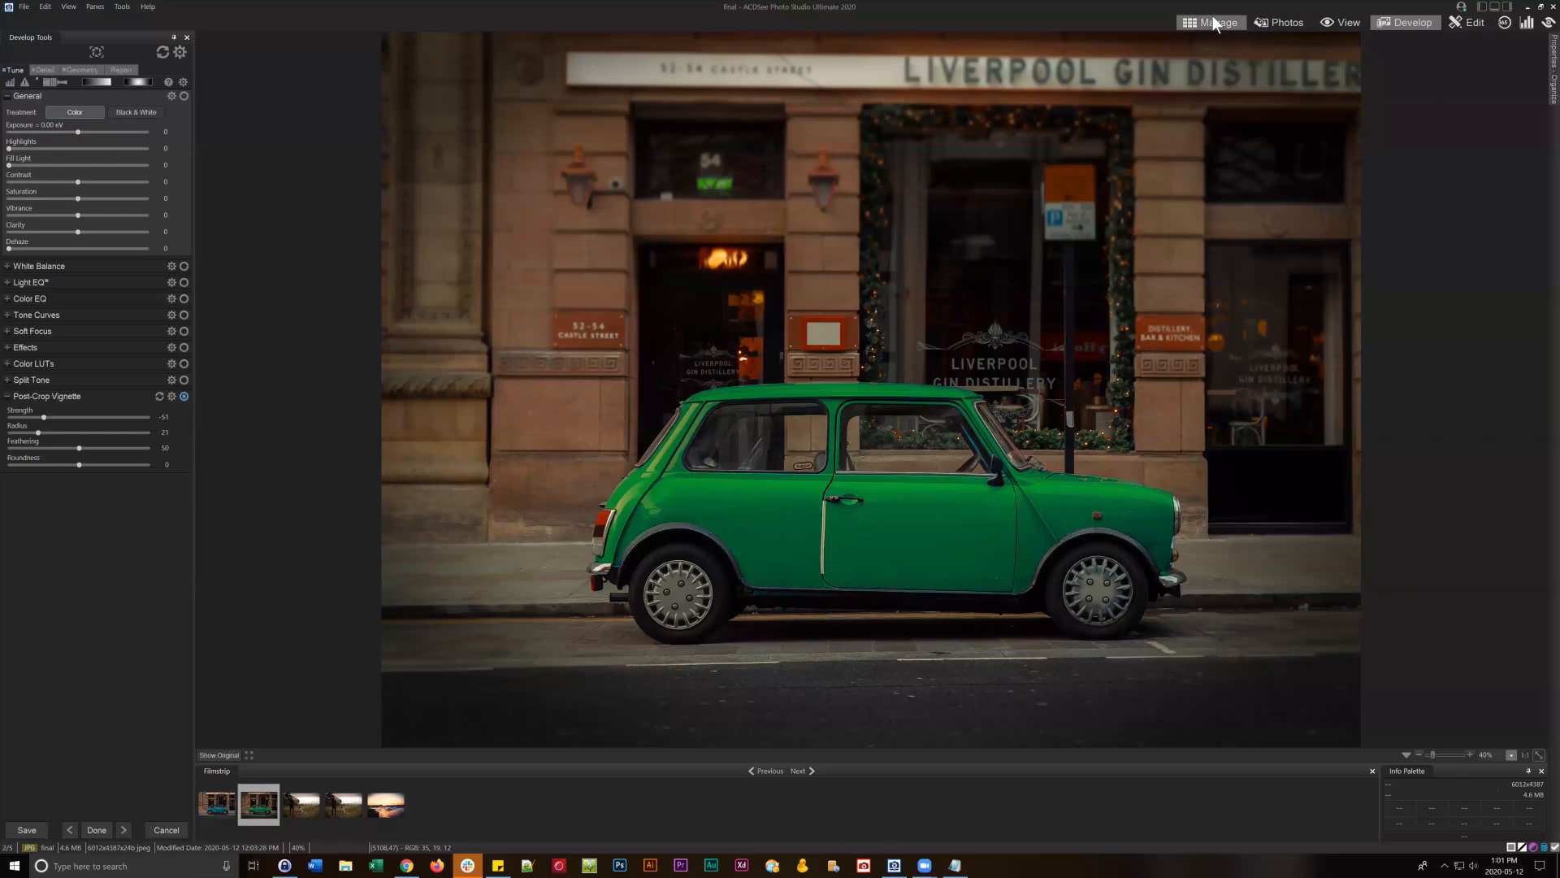
click(1213, 19)
click(1086, 326)
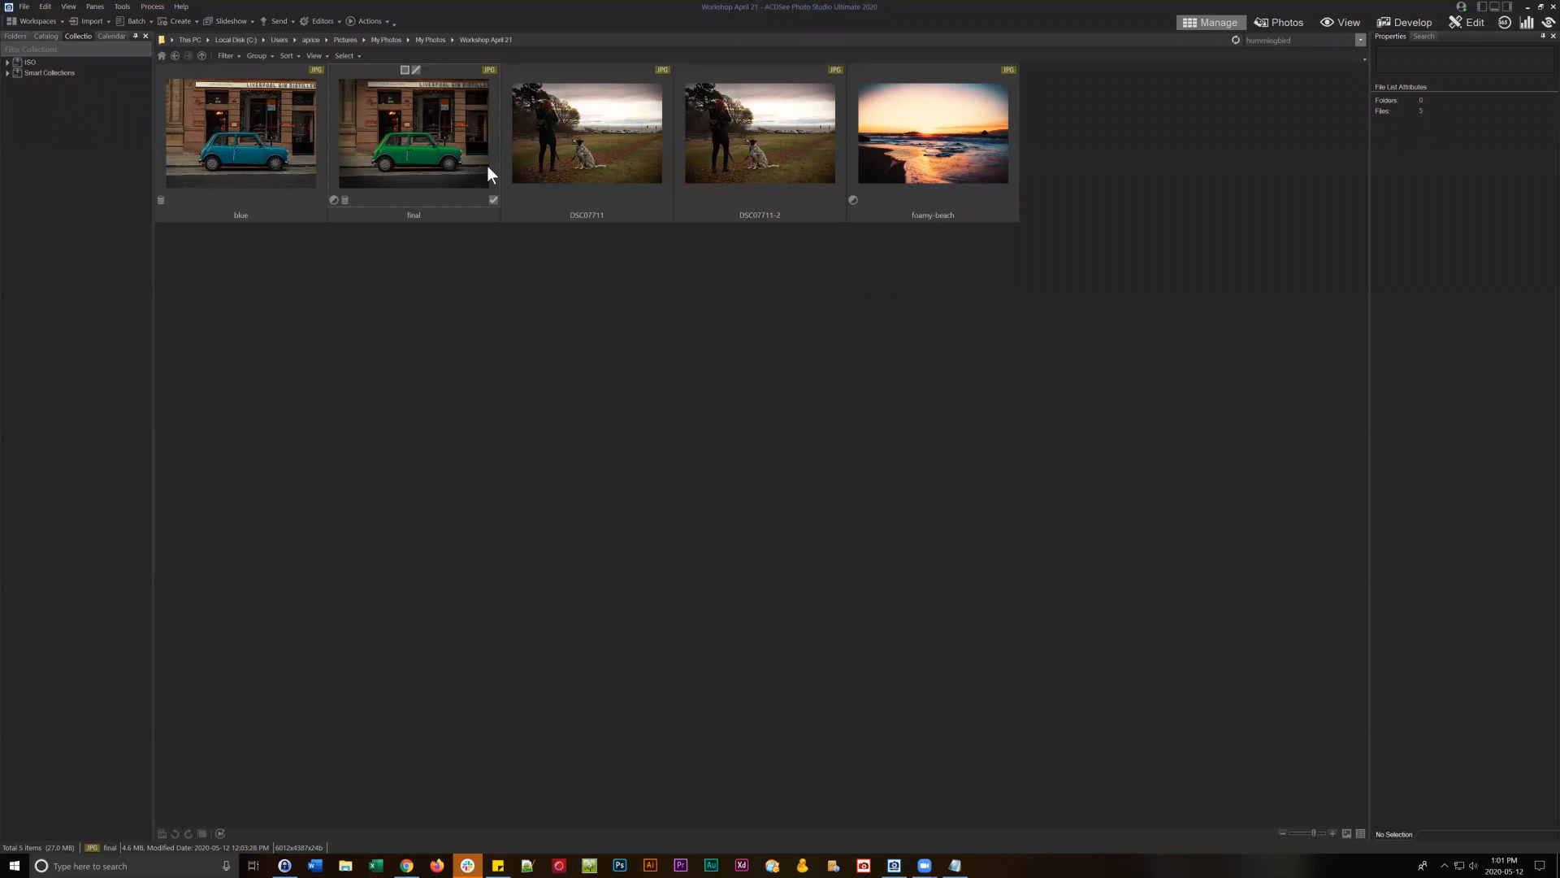
- Bring the blue car photo into Develop mode, collapse its General adjustments, and briefly show the Develop Brush settings
click(275, 167)
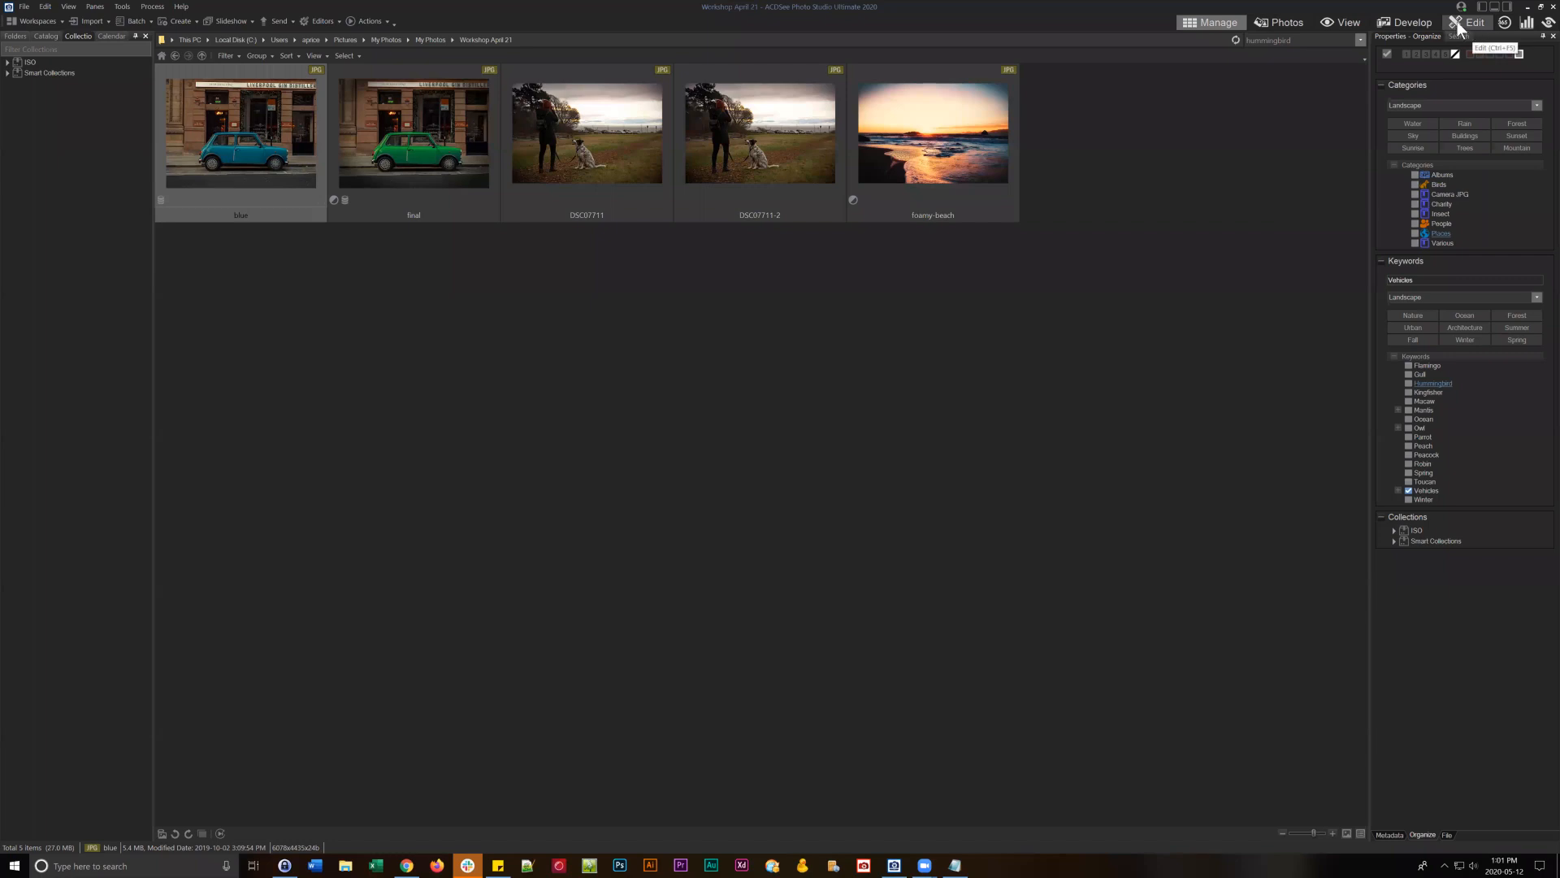
click(1403, 22)
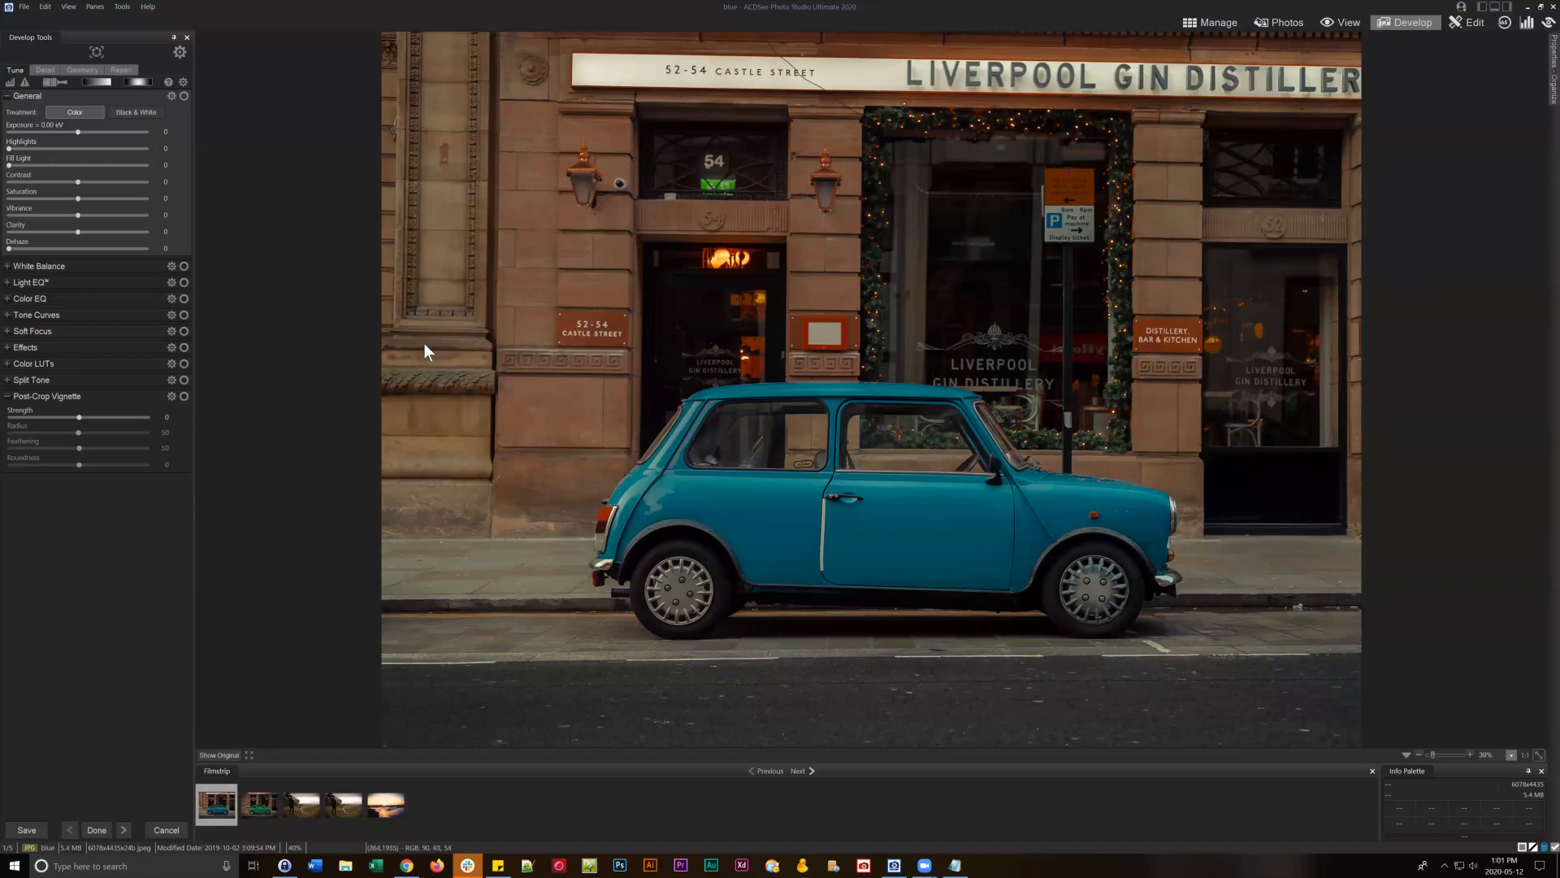
click(8, 97)
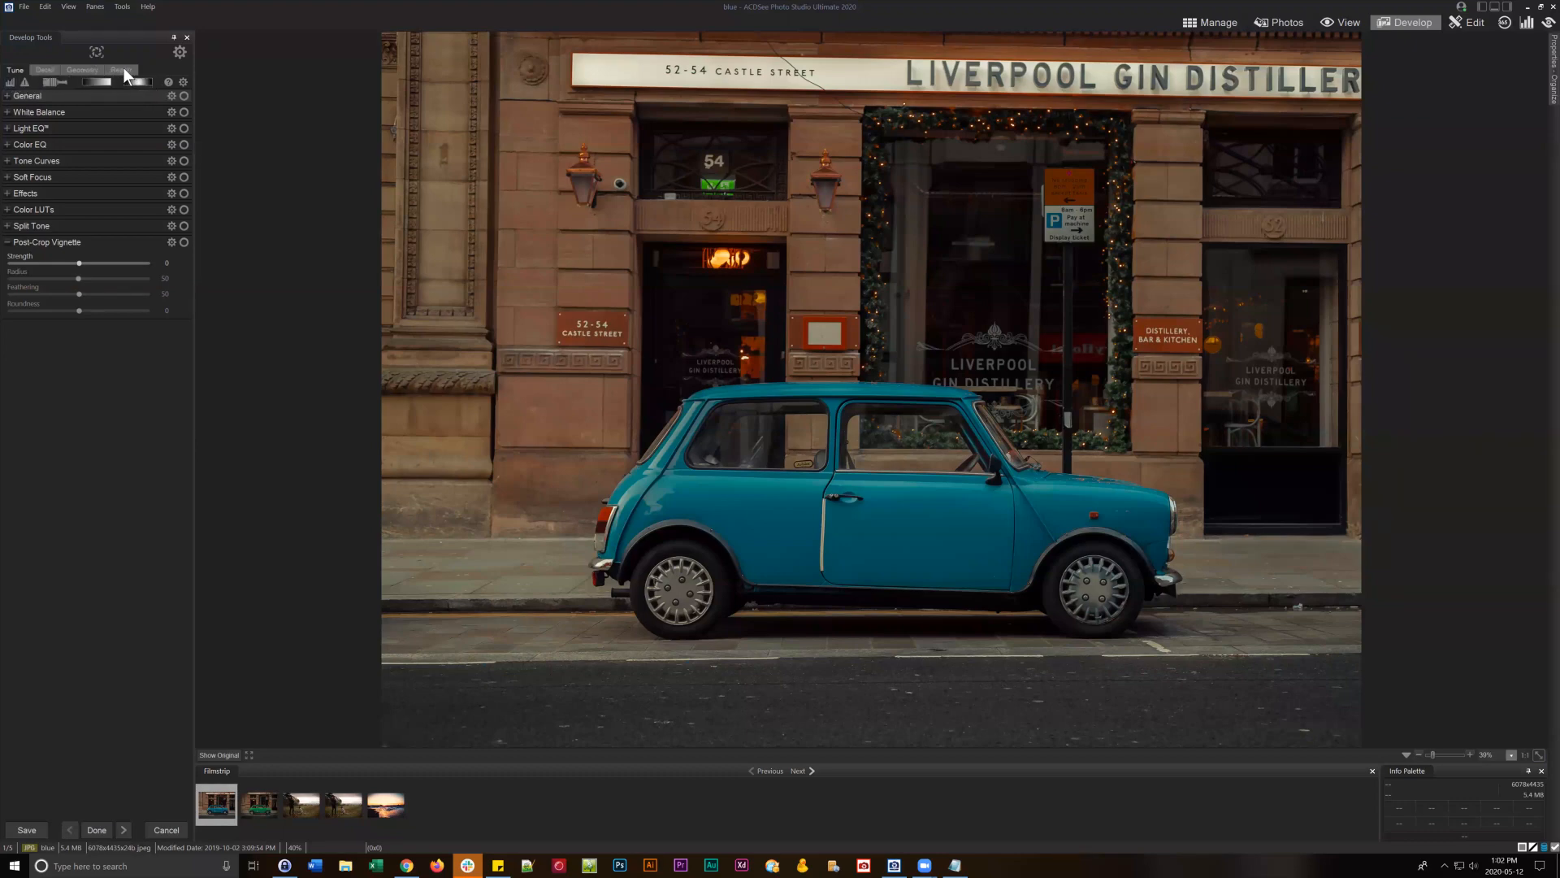
click(52, 80)
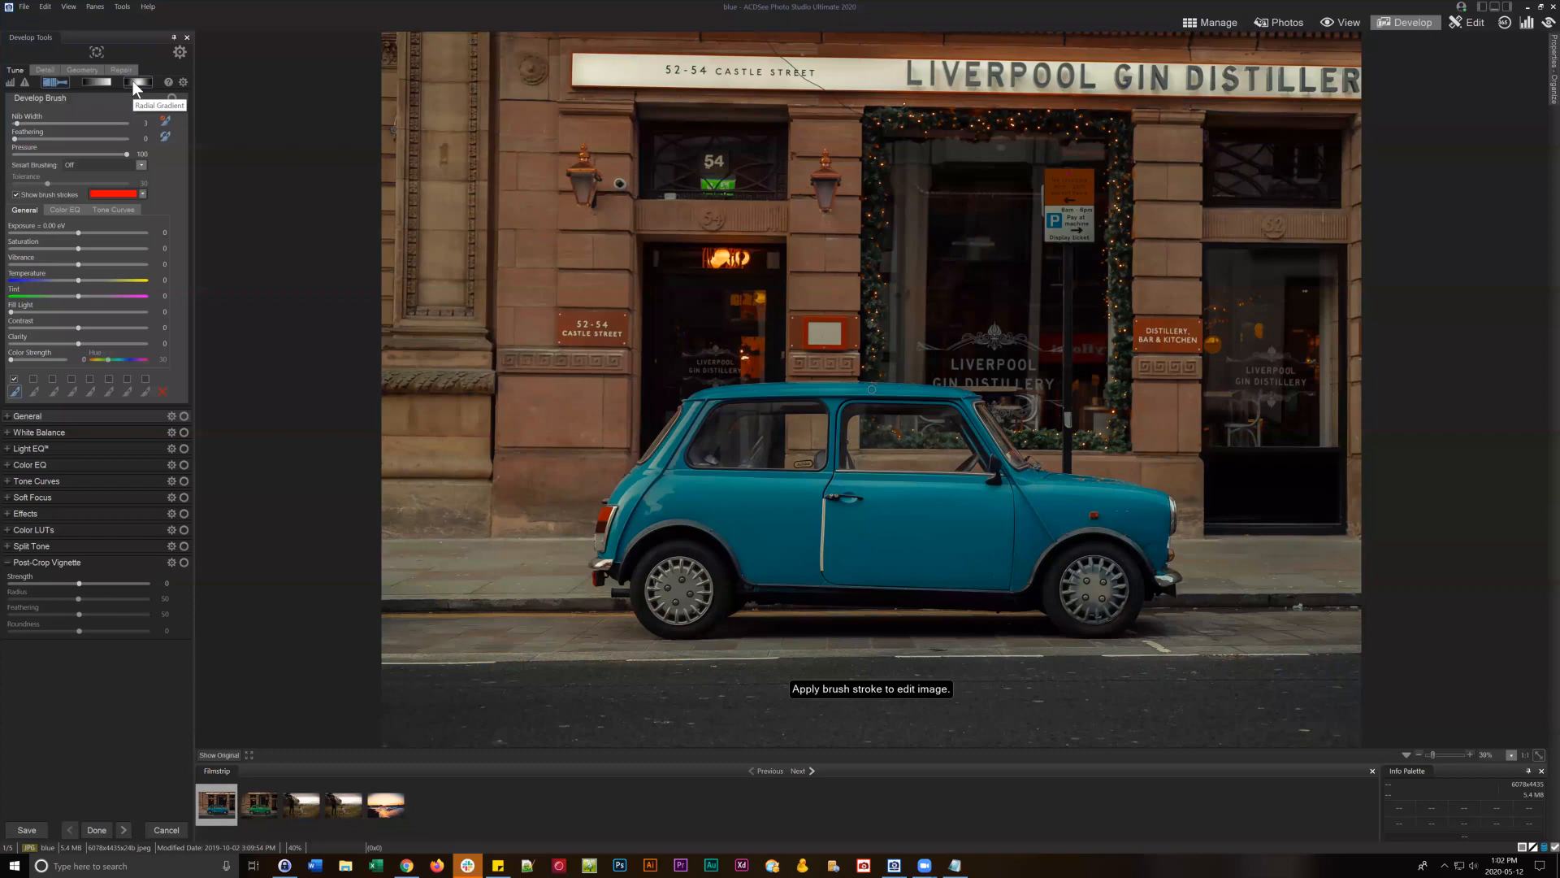
click(51, 82)
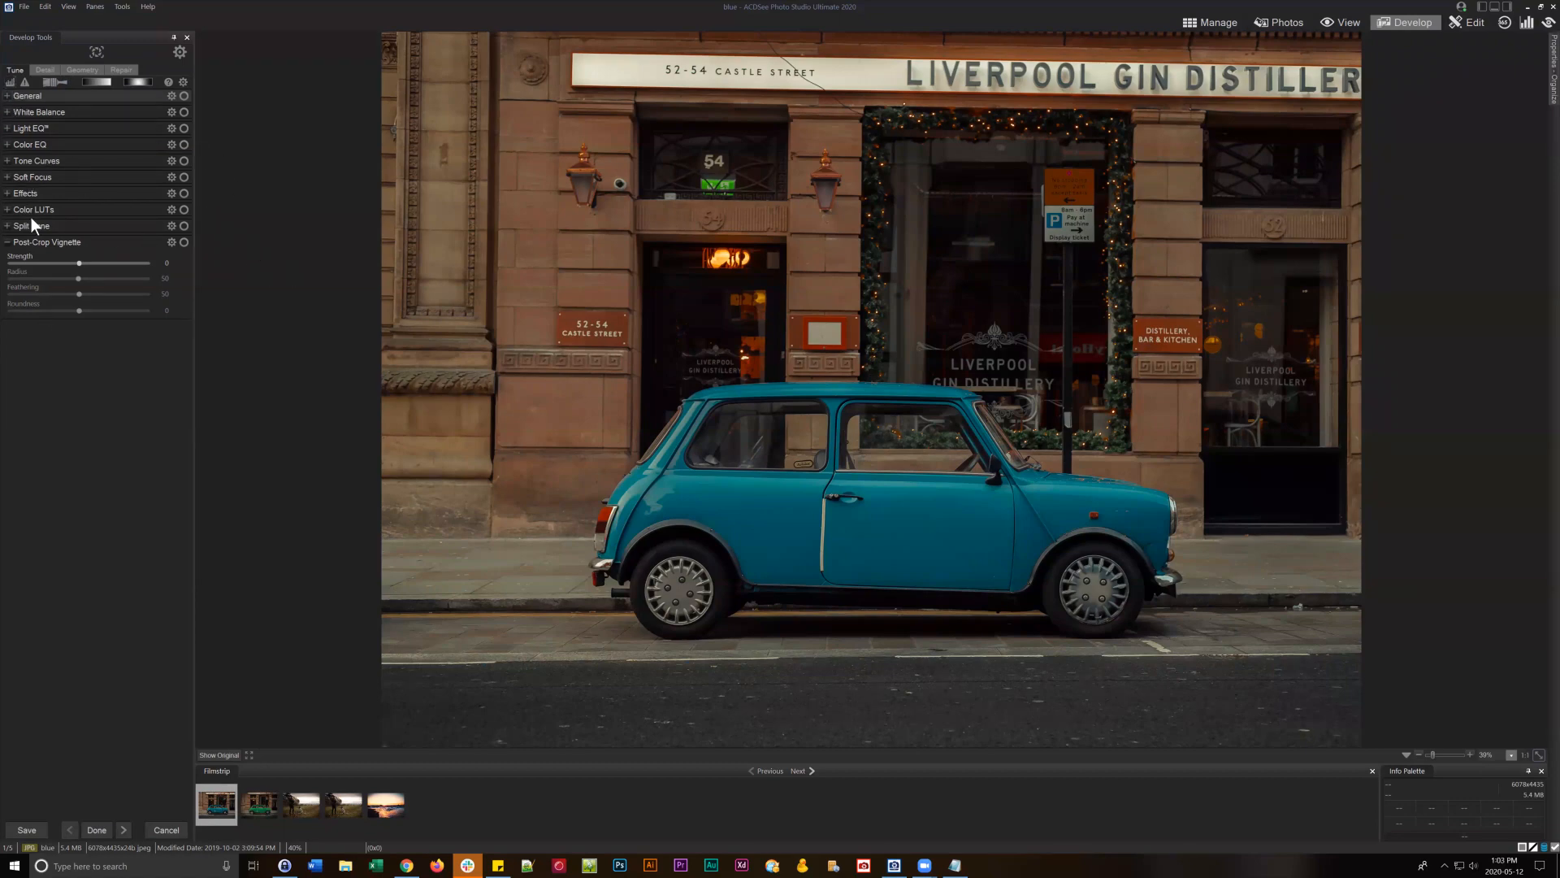
- Try a warmer White Balance temperature of 82 on the blue car photo, and look at the Light EQ settings
click(7, 96)
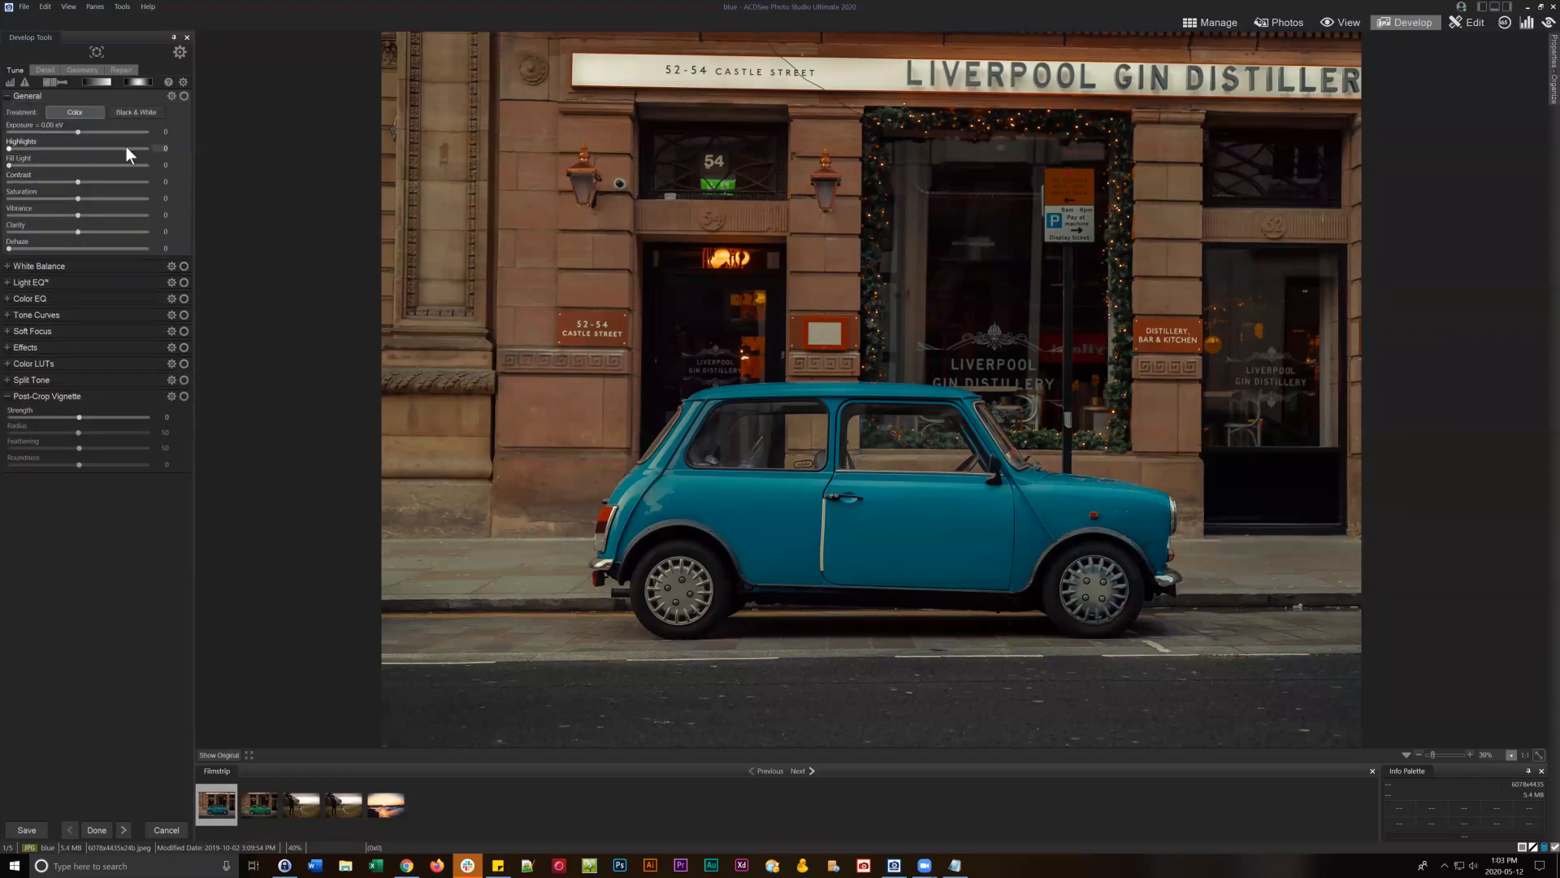
click(8, 266)
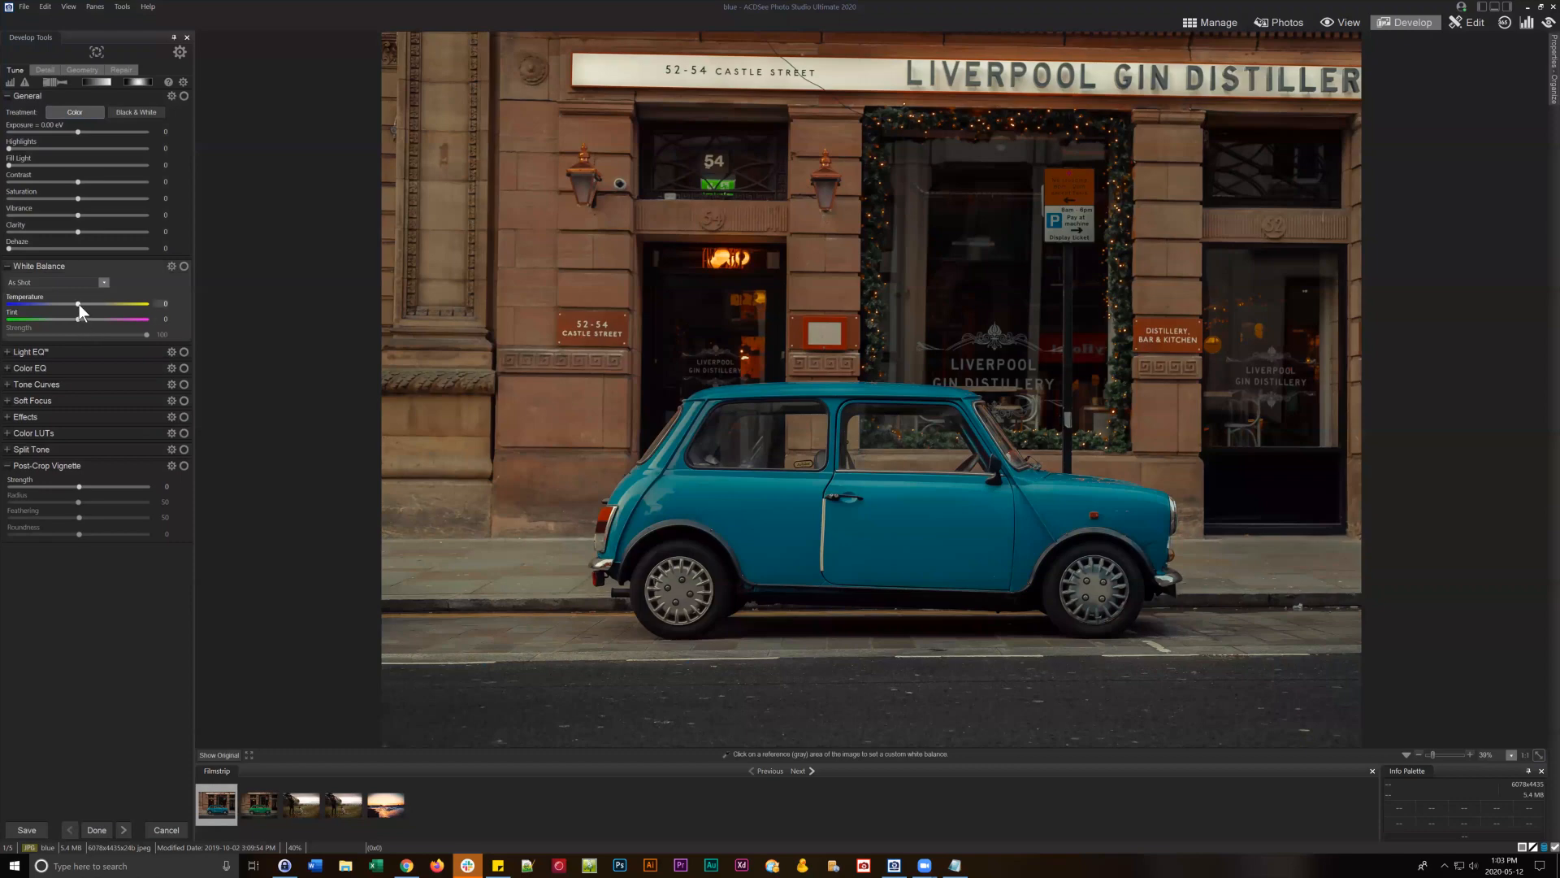
drag(79, 304, 134, 304)
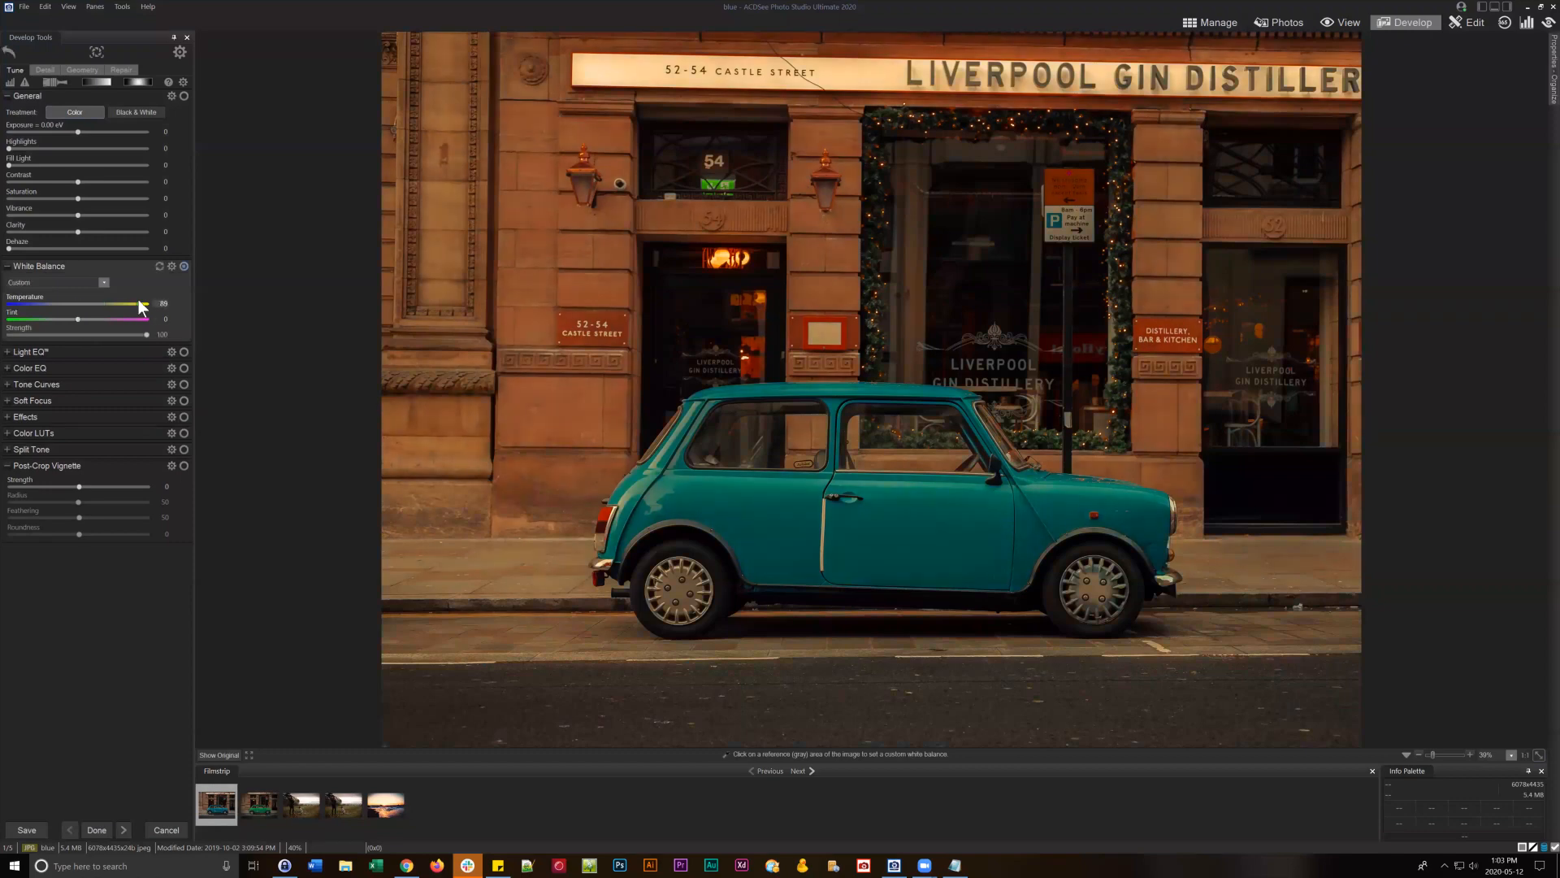
click(7, 352)
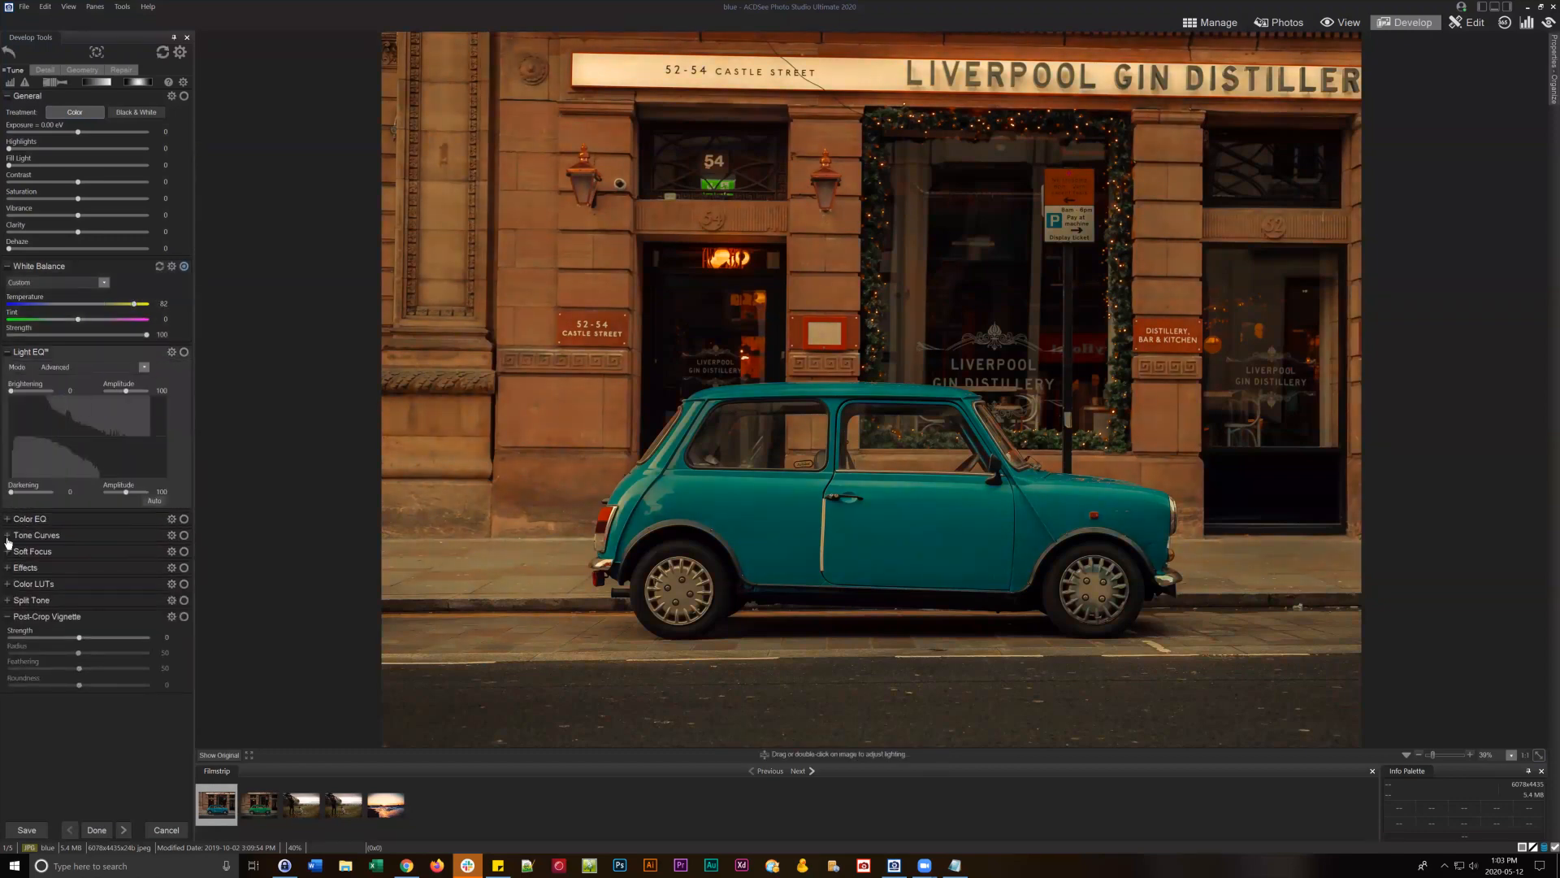
click(7, 352)
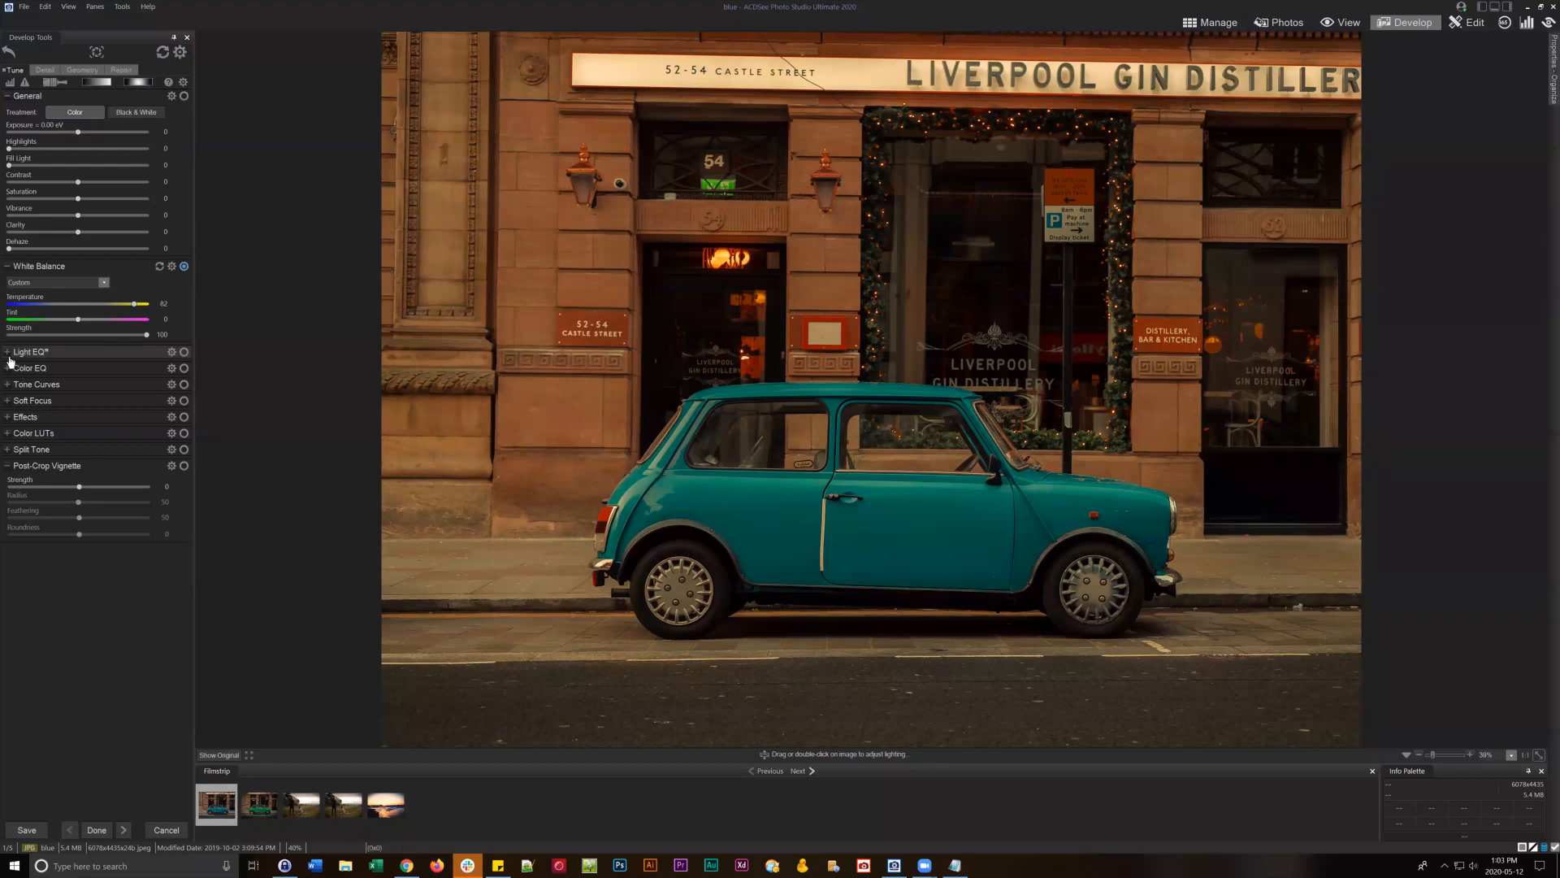
click(9, 99)
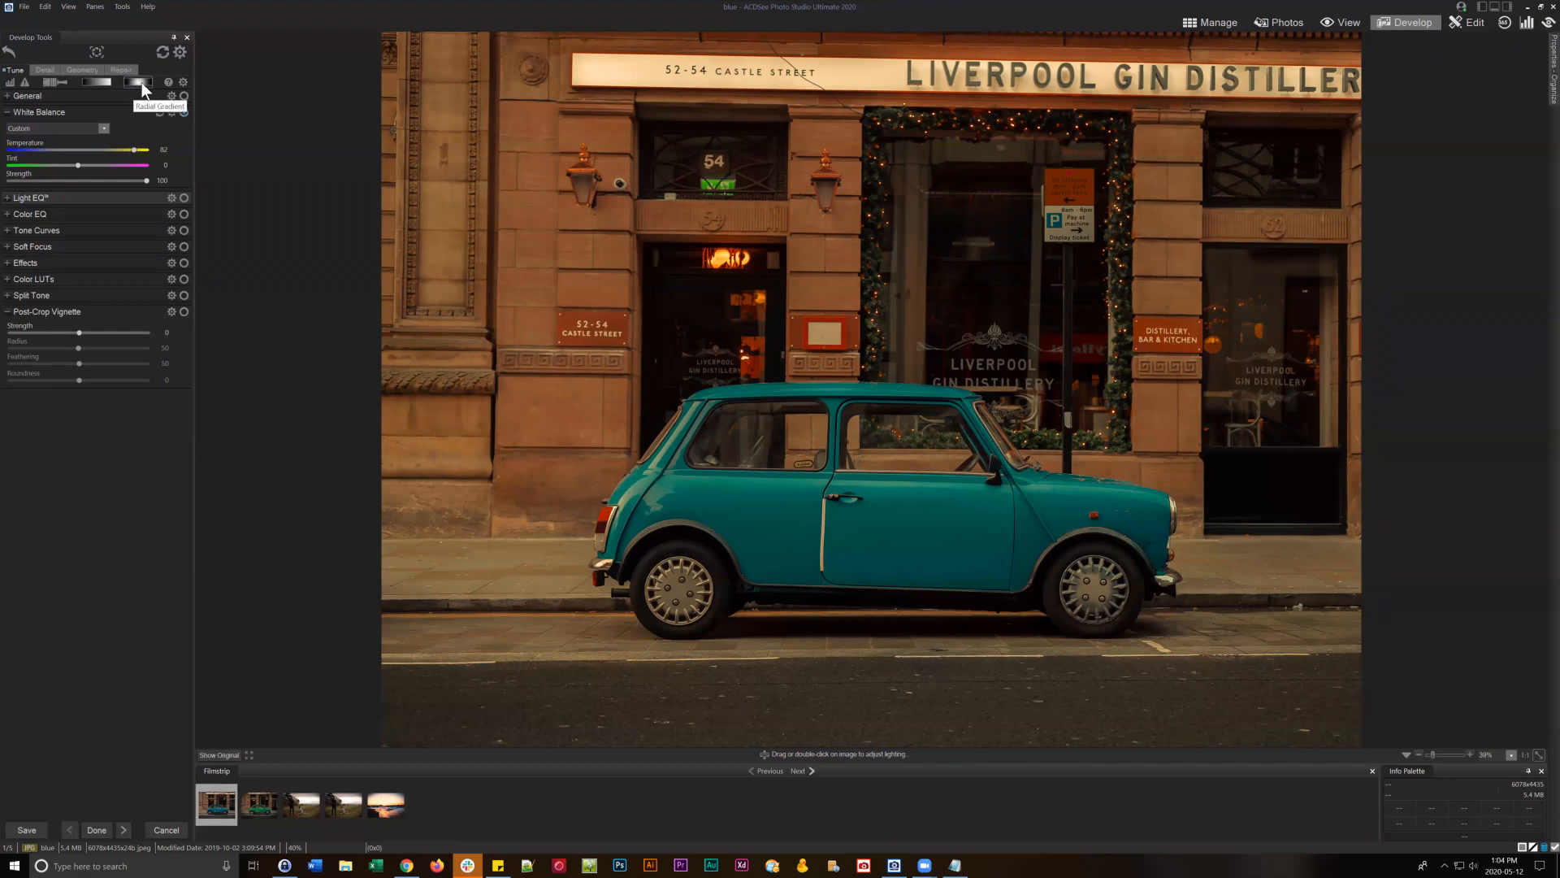
- Activate the Develop Brush, and reset and collapse the White Balance adjustments
click(56, 81)
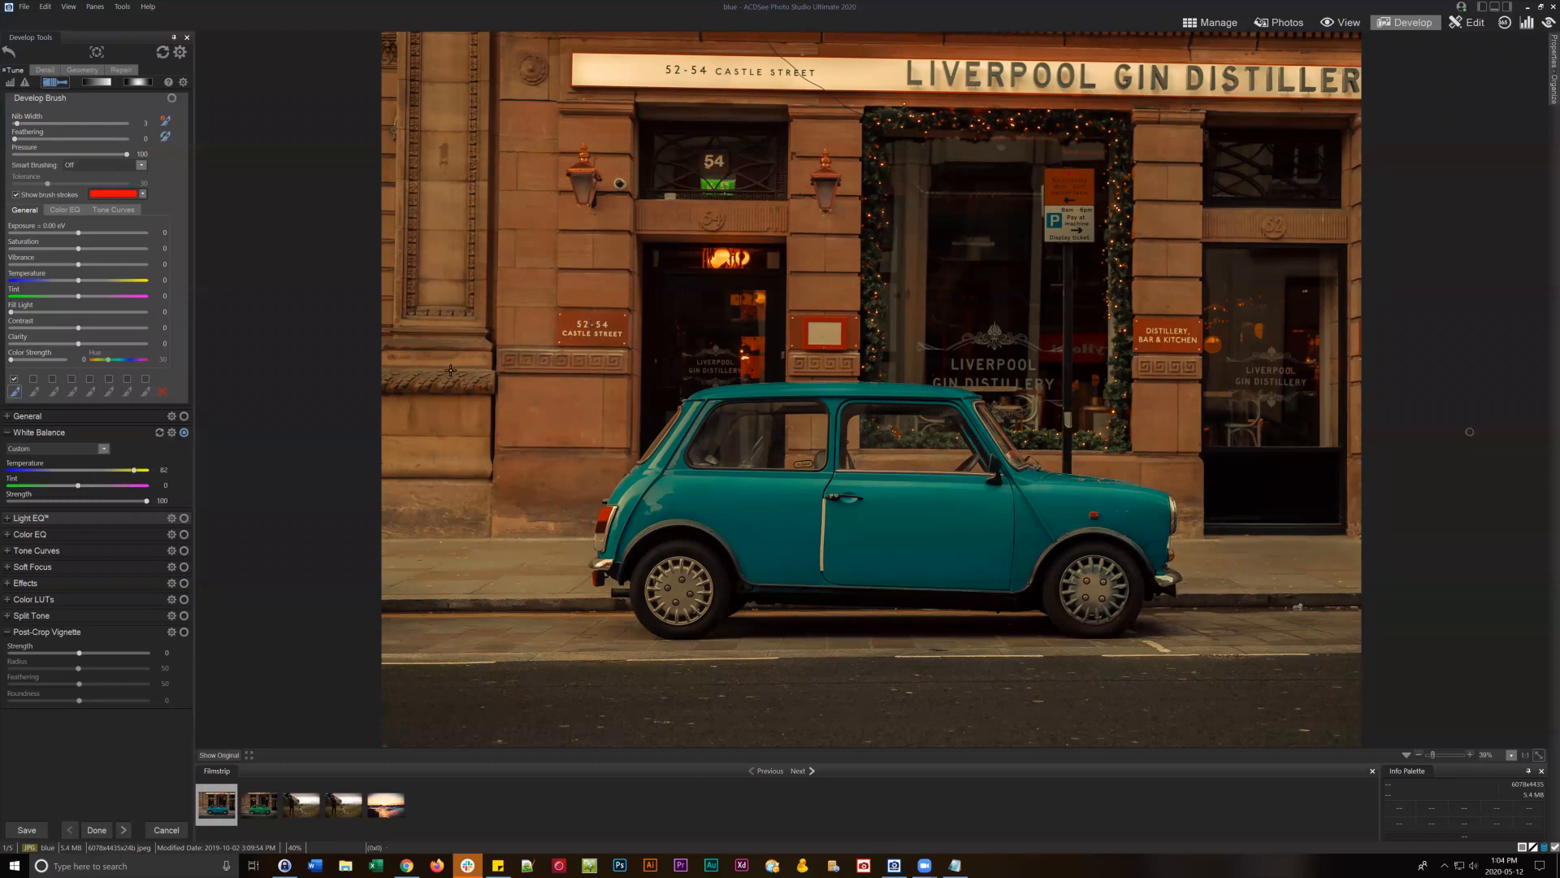
click(159, 432)
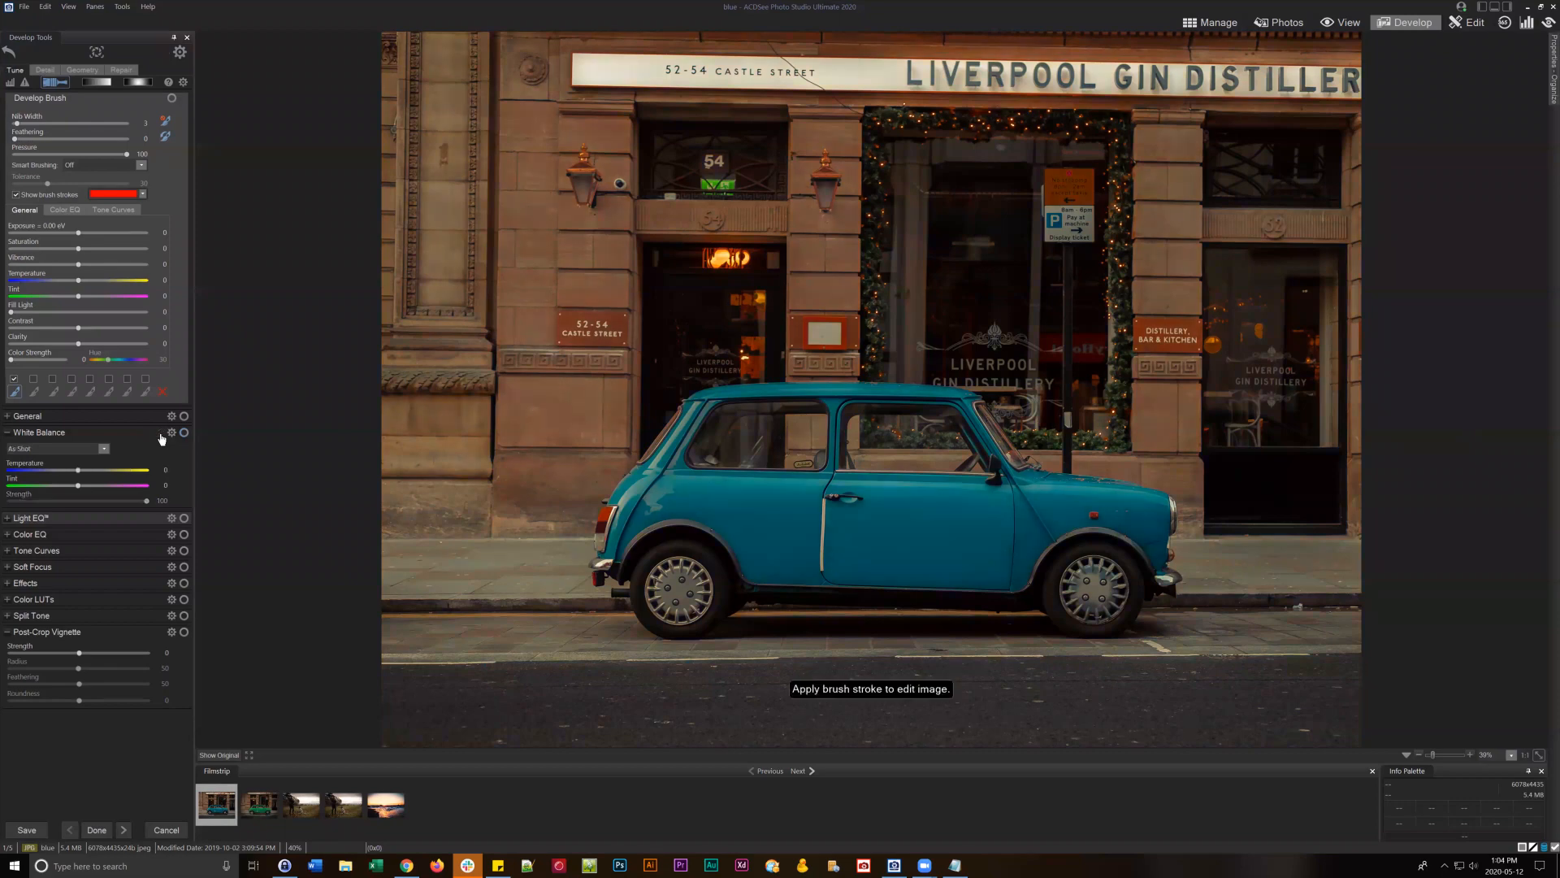
click(7, 433)
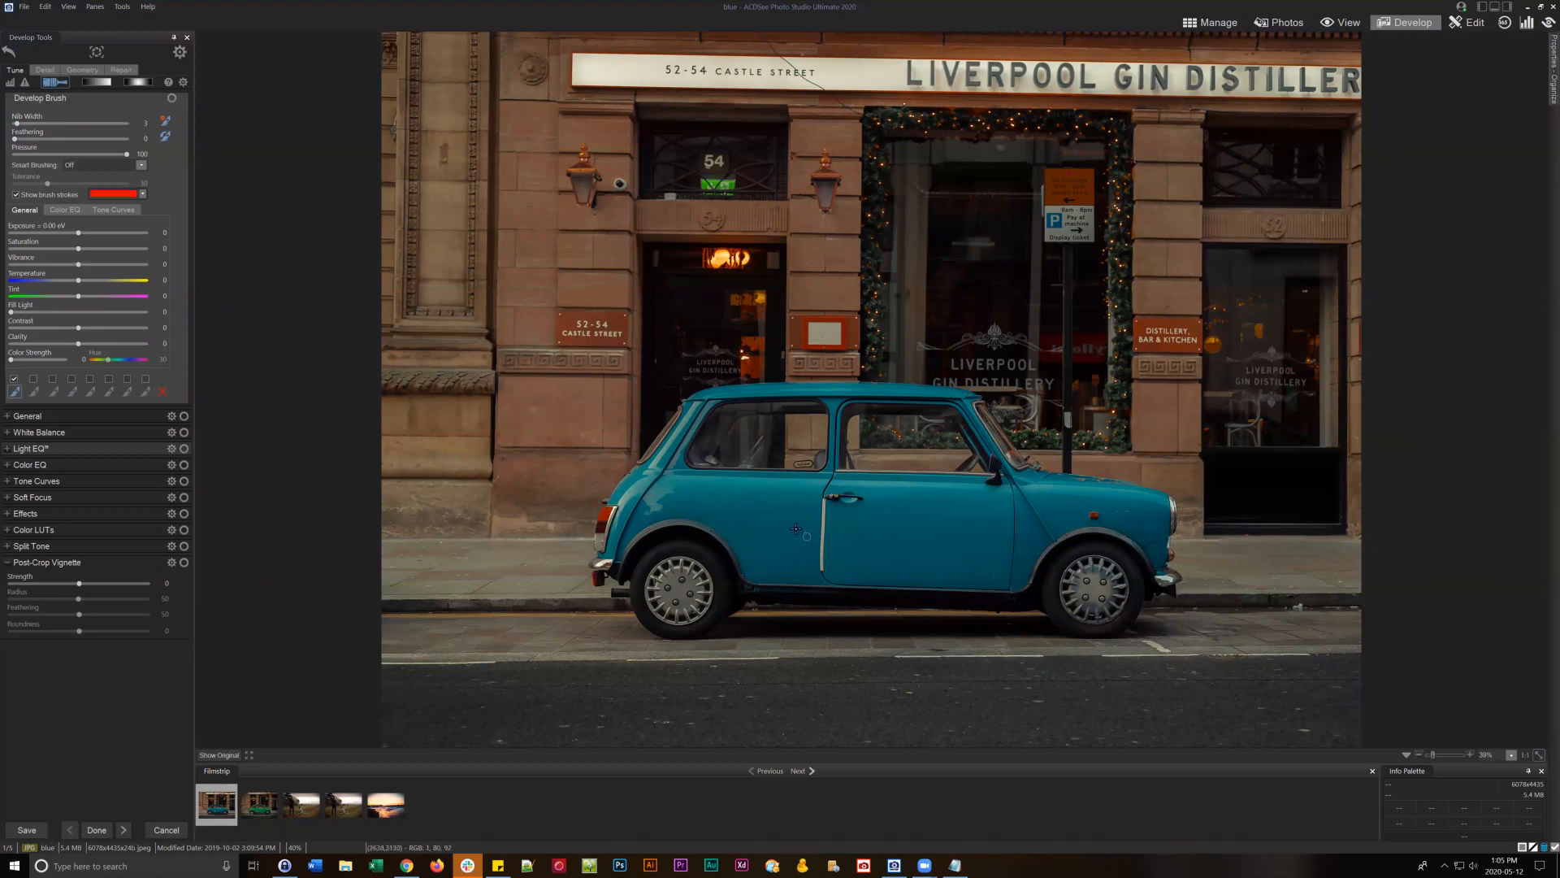
scroll(770, 520, up, 2)
click(1116, 505)
click(51, 81)
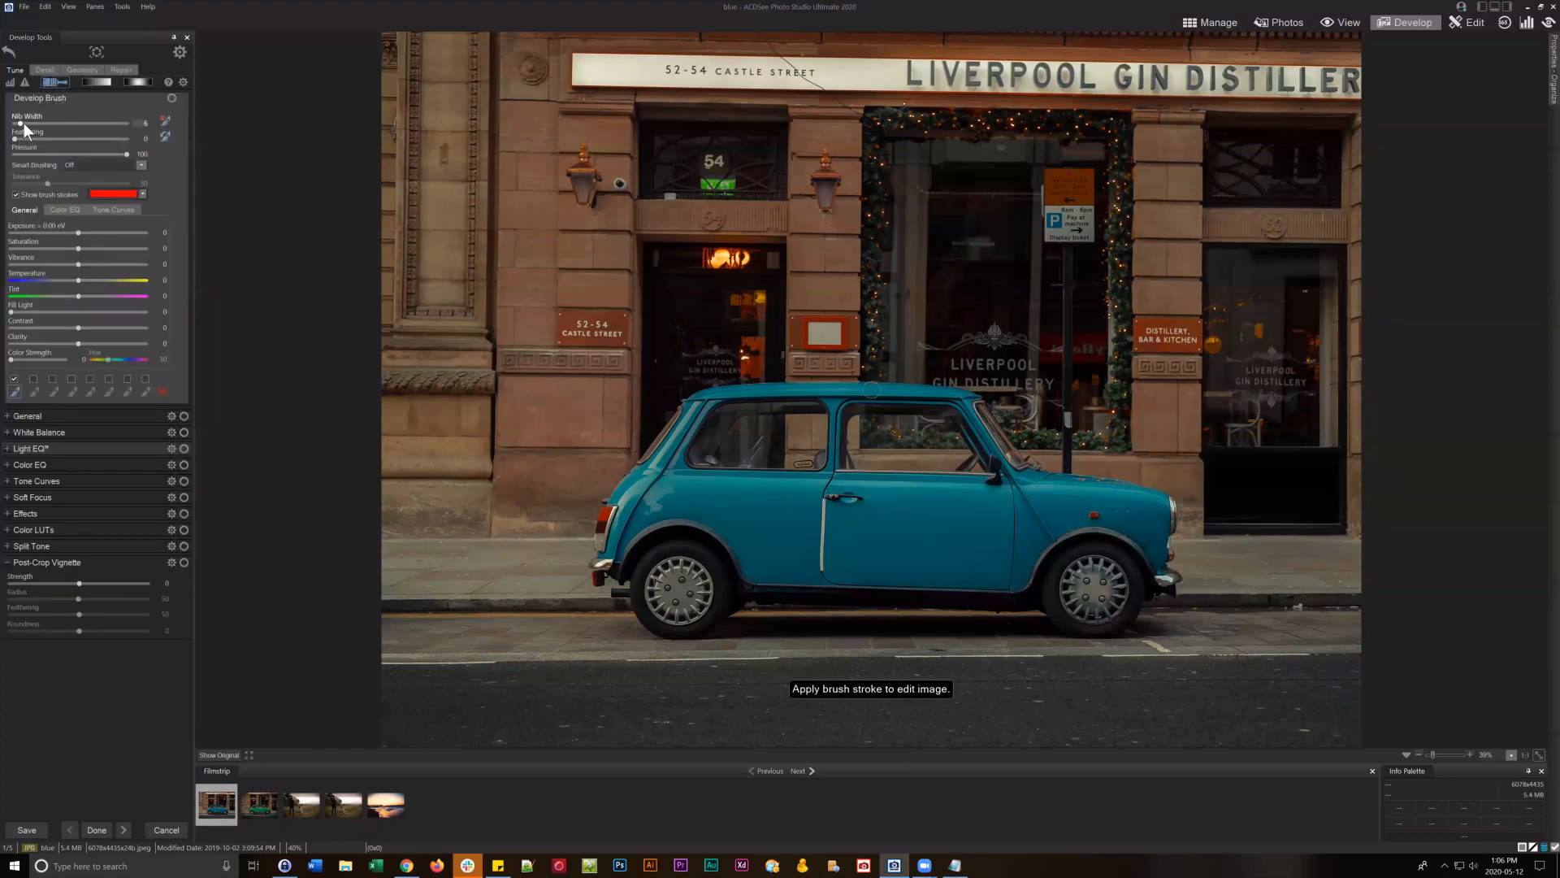
- Paint hard-edged Develop Brush strokes over the car with a nib width of about 24, and over the doorway and wall with about 10
drag(23, 123, 42, 120)
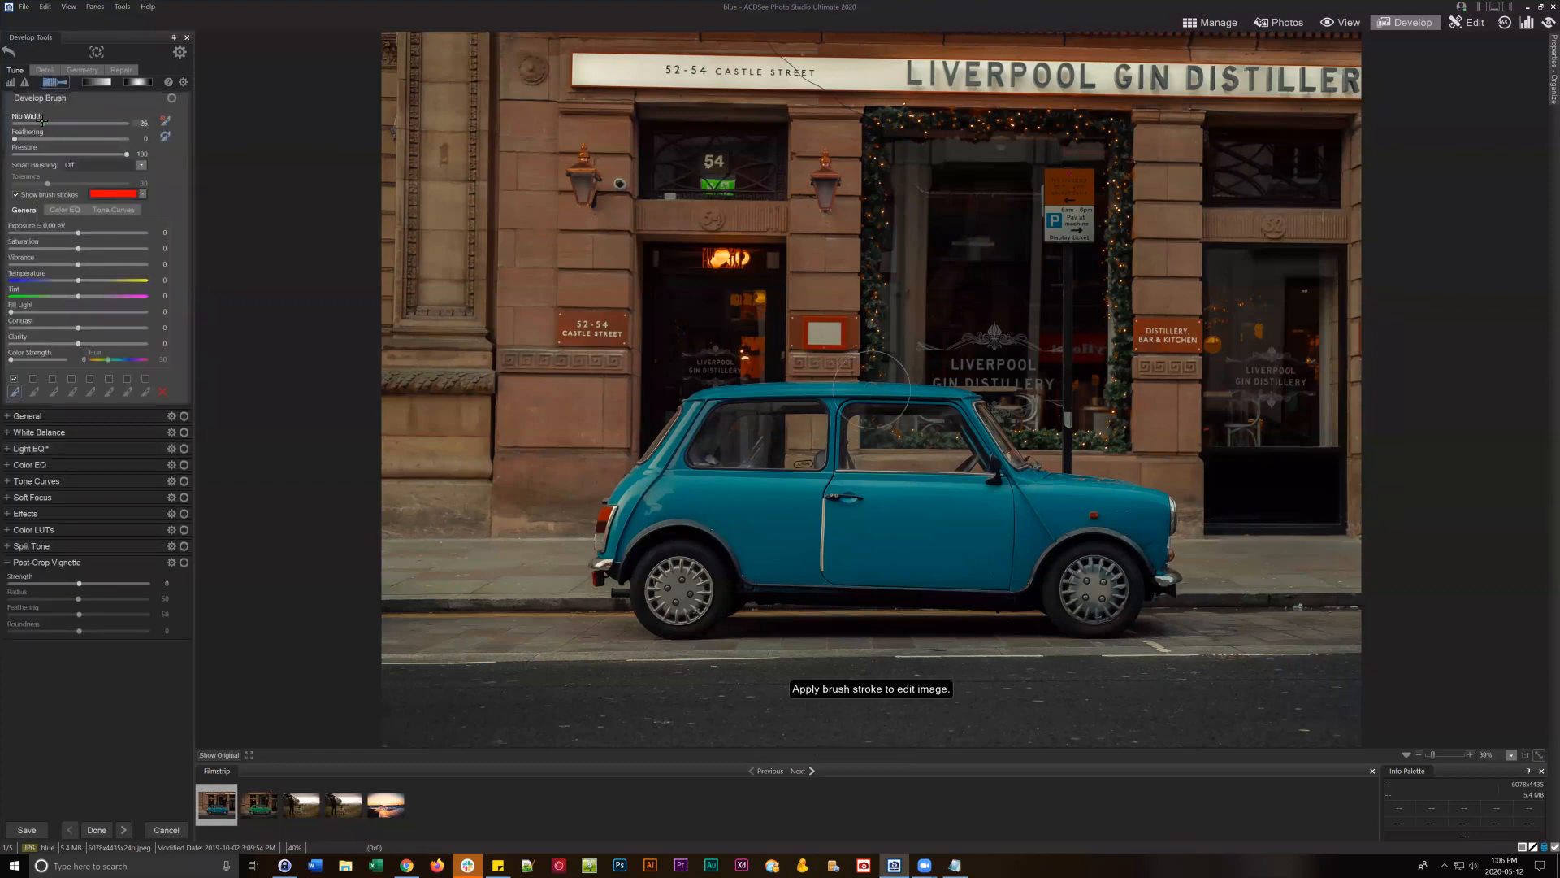
mouse_move(772, 513)
mouse_down()
mouse_move(908, 501)
mouse_move(813, 345)
mouse_move(780, 423)
mouse_move(894, 349)
mouse_move(967, 471)
mouse_move(975, 520)
mouse_move(1048, 528)
mouse_move(1031, 455)
mouse_up()
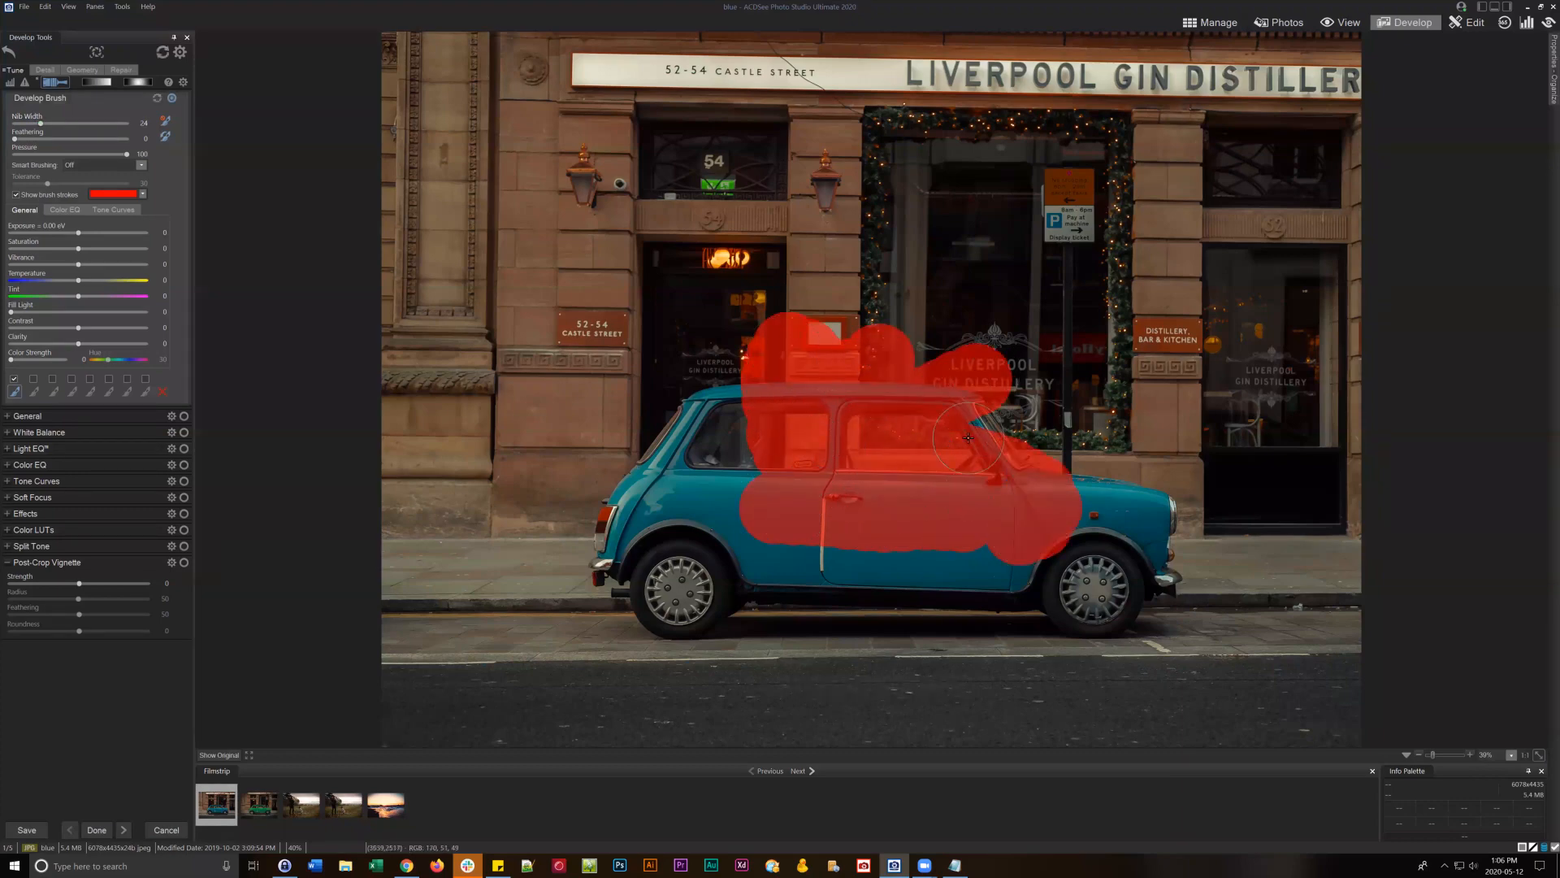
scroll(626, 334, down, 7)
mouse_move(708, 383)
mouse_down()
mouse_move(644, 313)
mouse_move(669, 330)
mouse_move(749, 282)
mouse_up()
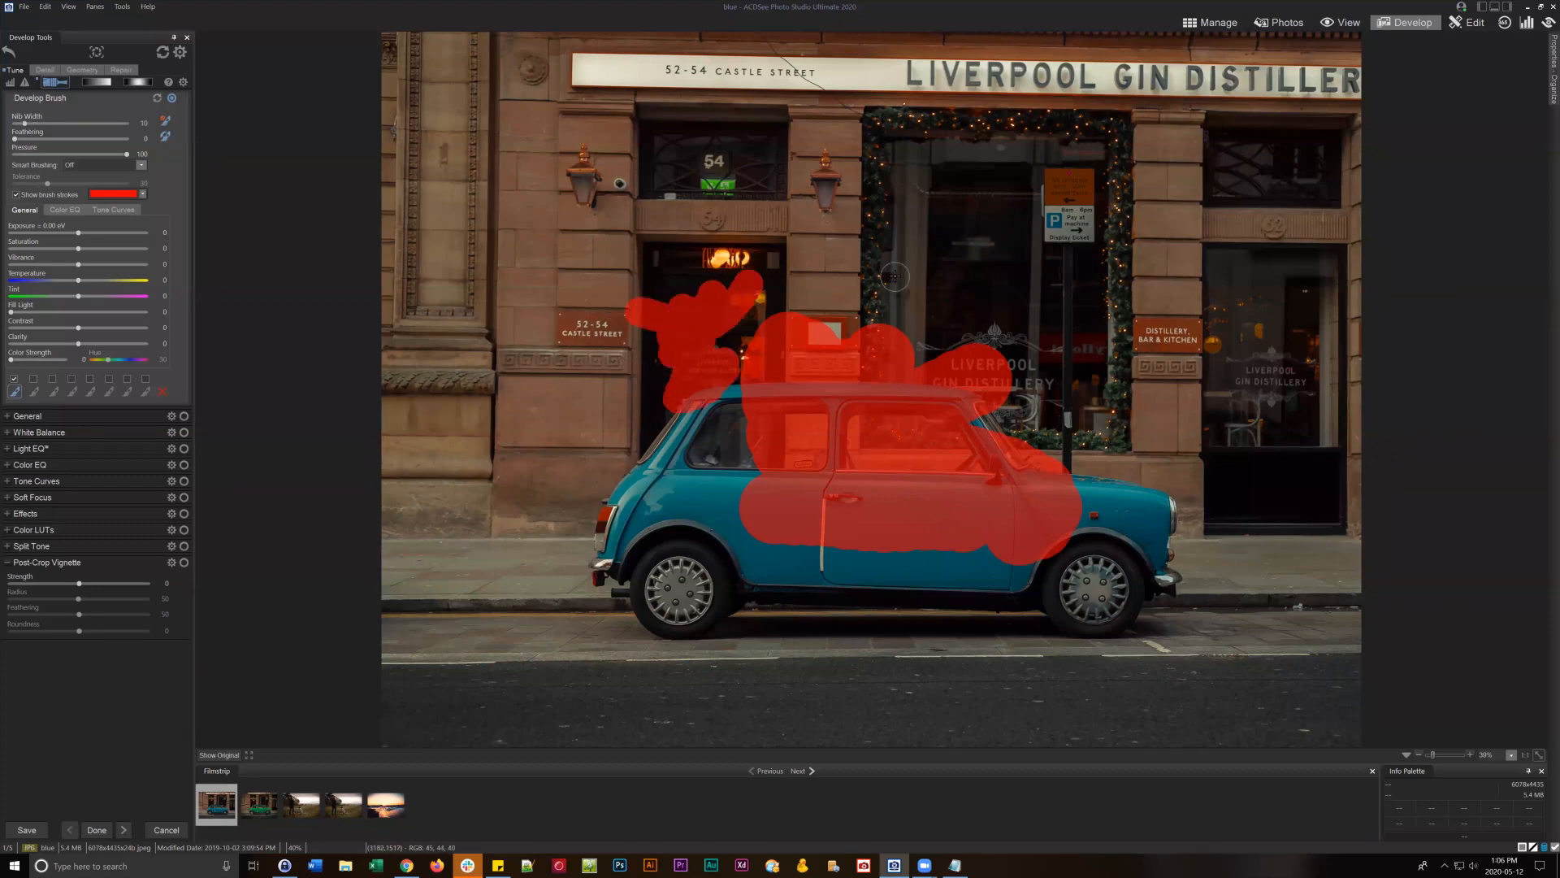
drag(865, 283, 917, 283)
- Set the nib width to 28 and feathering to 26, and paint soft strokes over the large shop window and parking sign
mouse_move(27, 124)
mouse_down()
mouse_move(46, 121)
mouse_move(26, 138)
mouse_move(44, 139)
mouse_up()
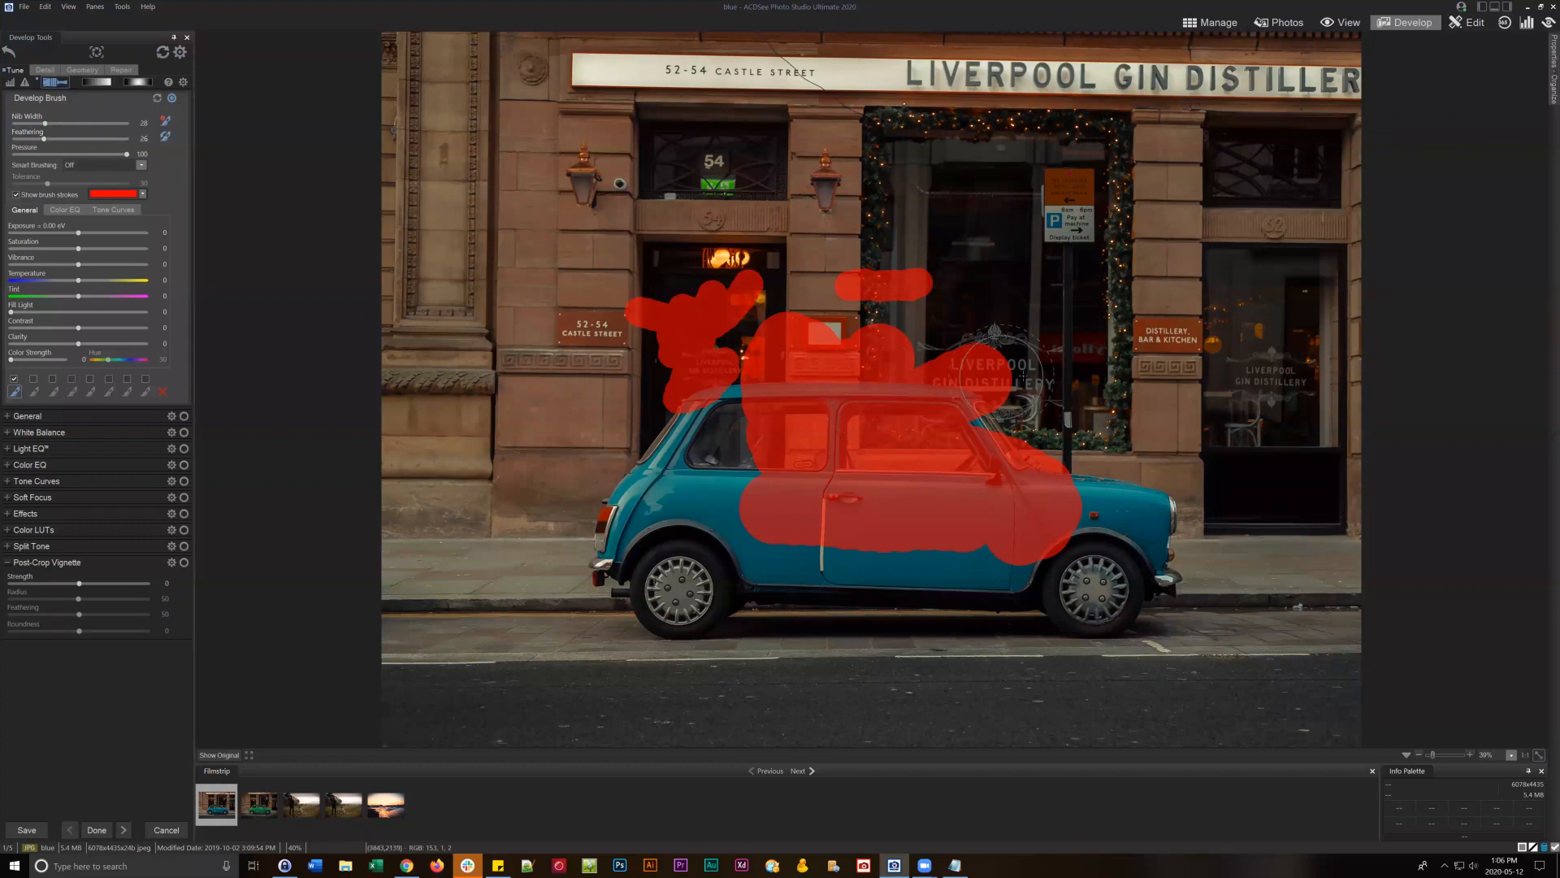
mouse_move(978, 276)
mouse_down()
mouse_move(1020, 261)
mouse_move(1089, 315)
mouse_move(1054, 314)
mouse_up()
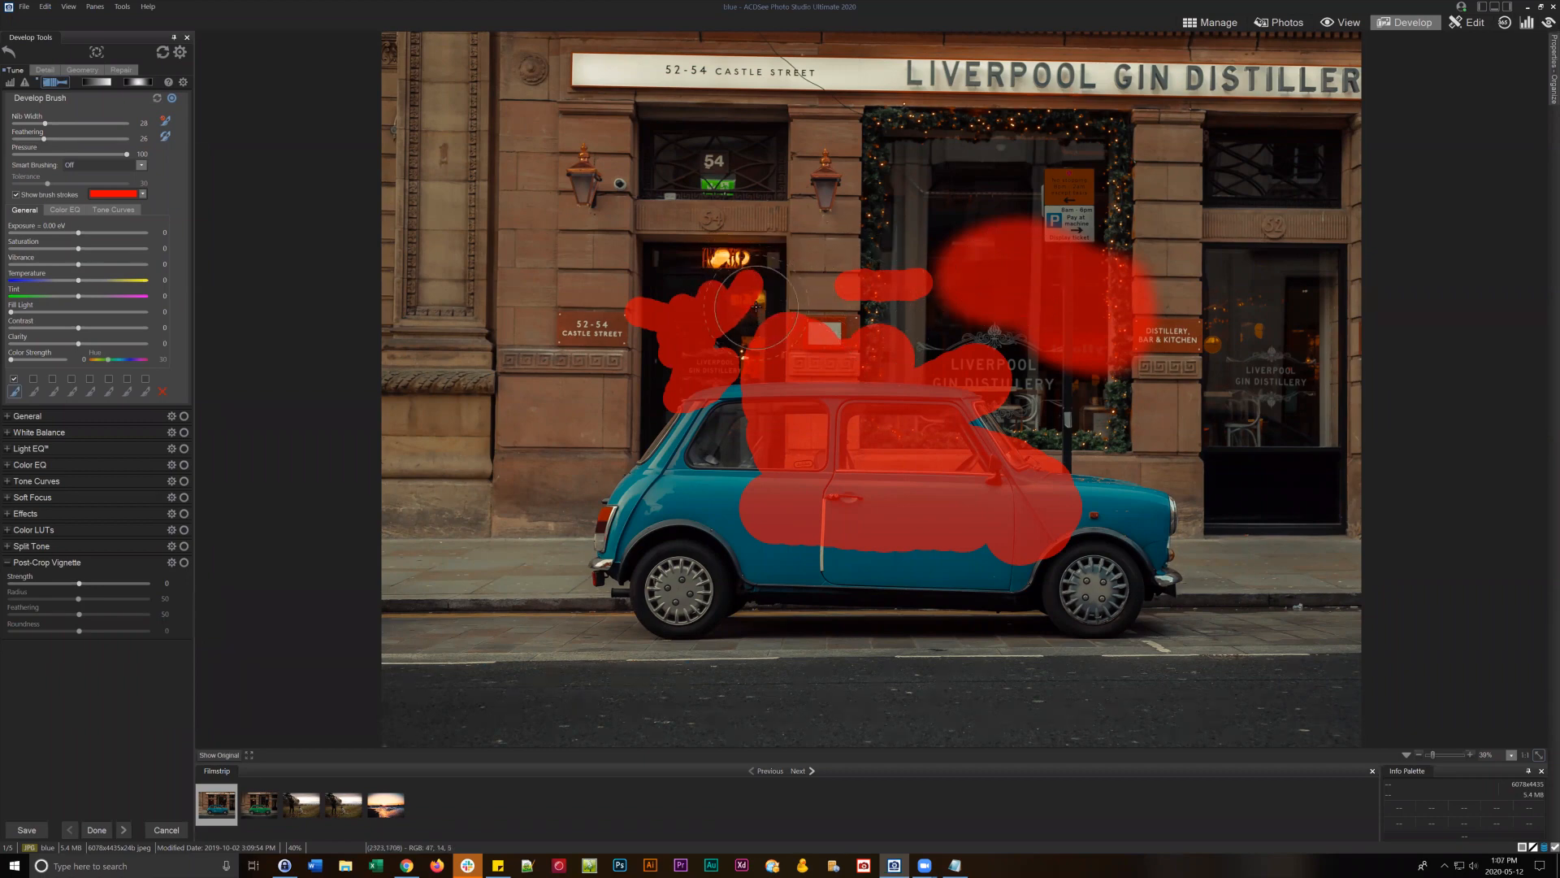
drag(926, 195, 950, 213)
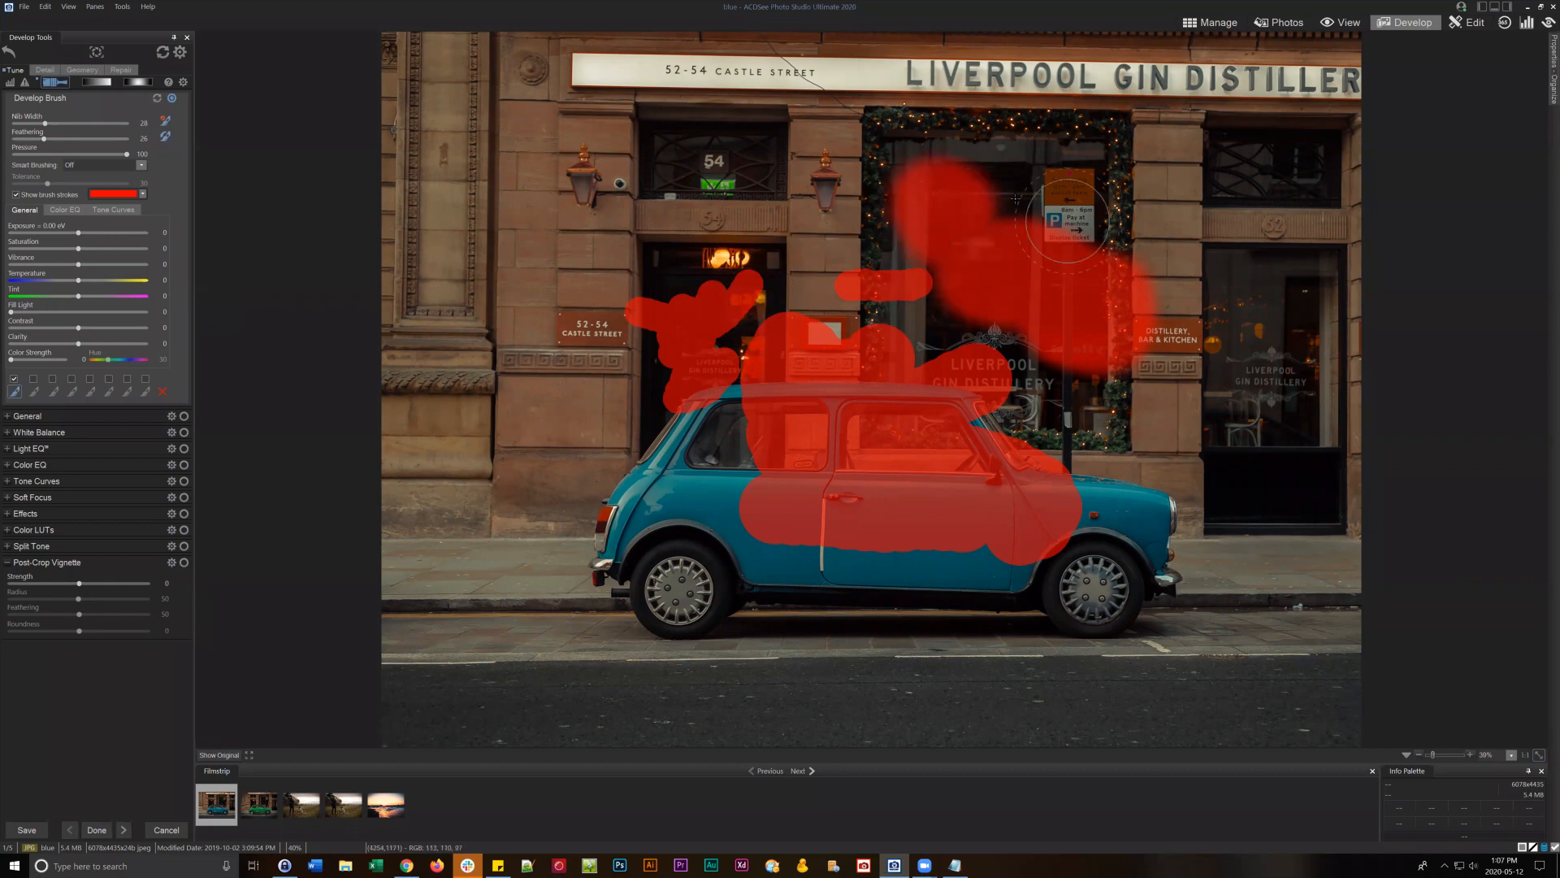
drag(1066, 221, 1087, 232)
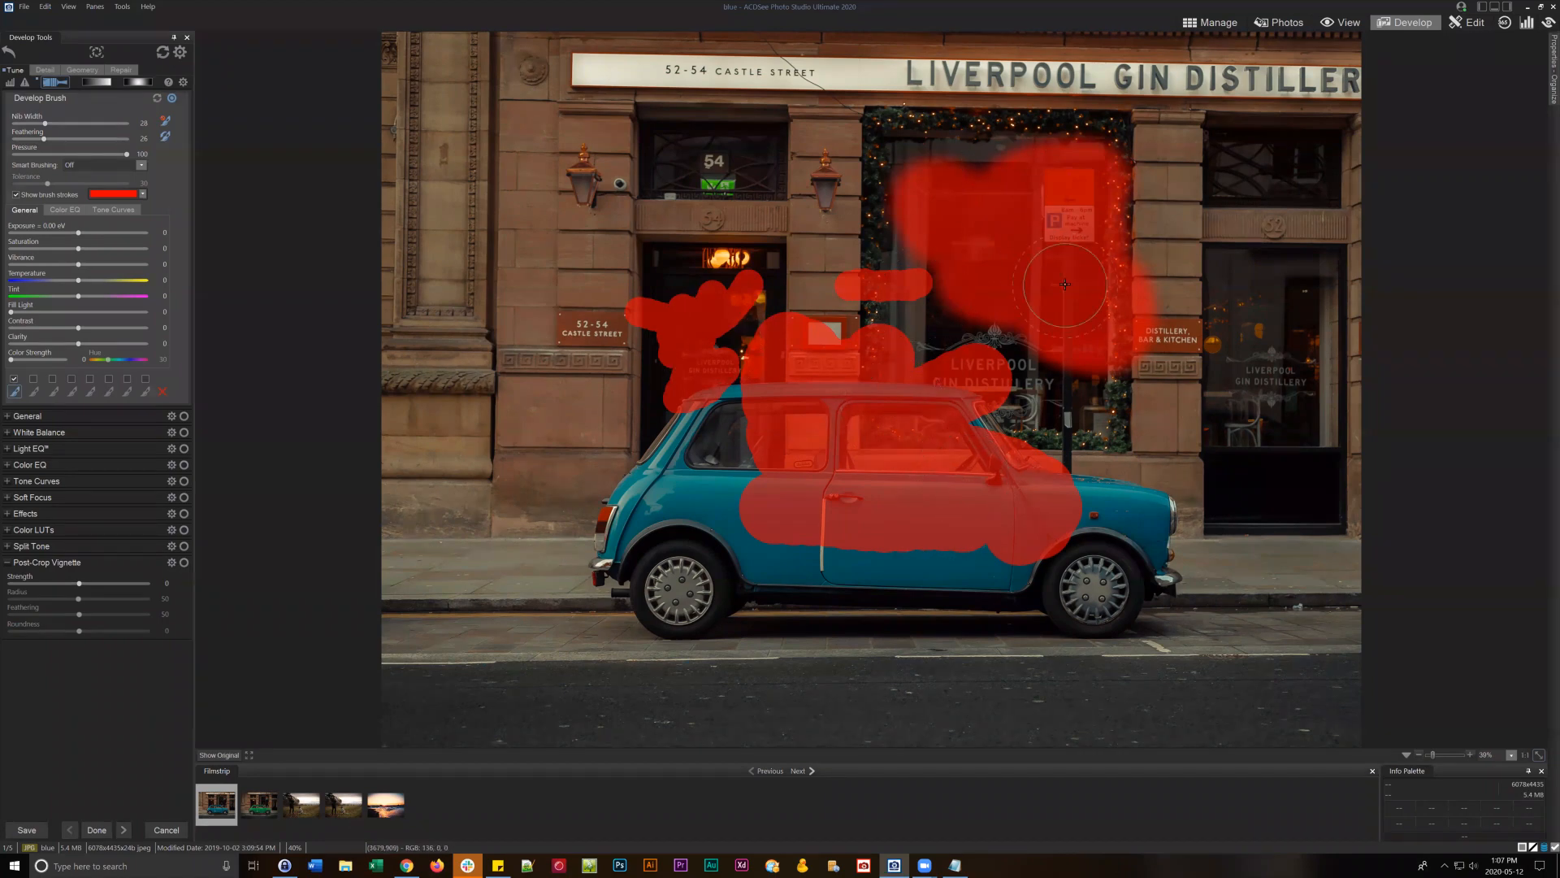
- Try green as the brush stroke overlay colour, and return it to red
click(15, 196)
click(142, 195)
drag(210, 265, 210, 254)
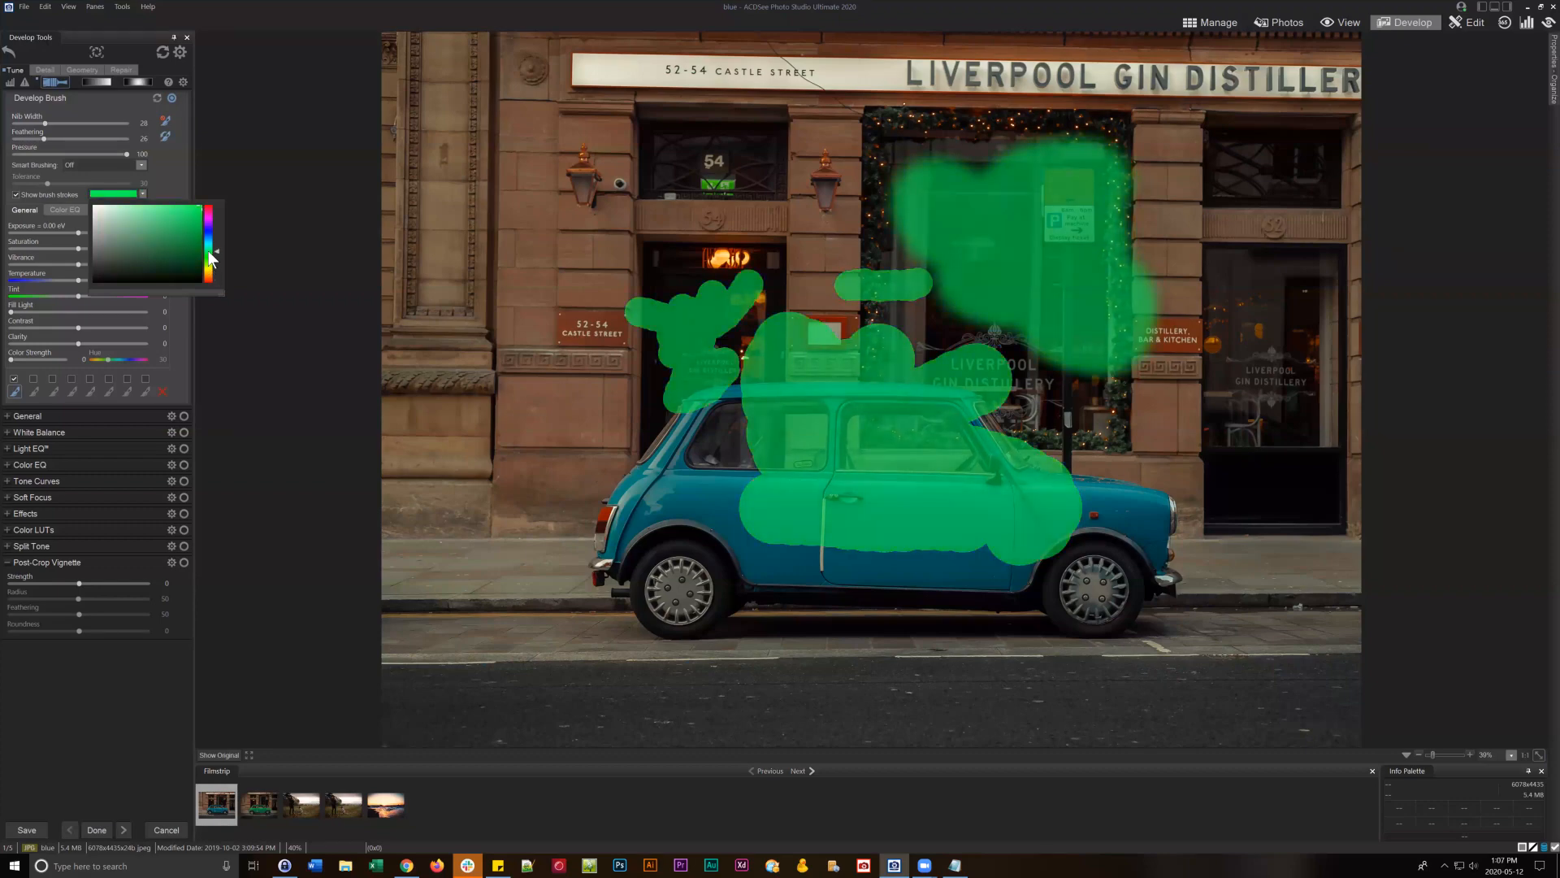
drag(208, 250, 209, 294)
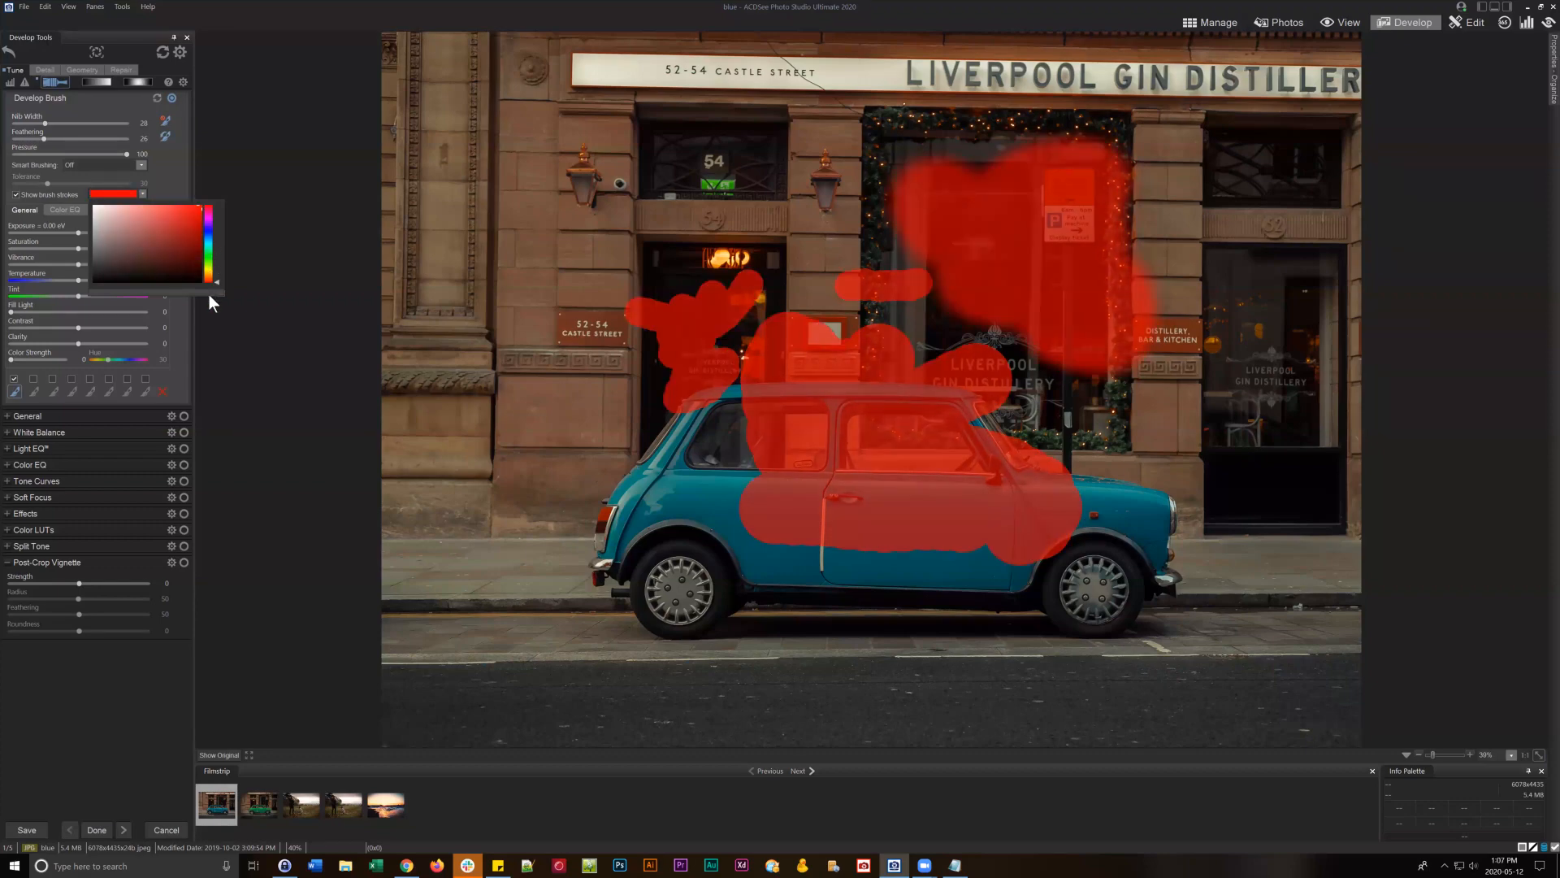
click(154, 181)
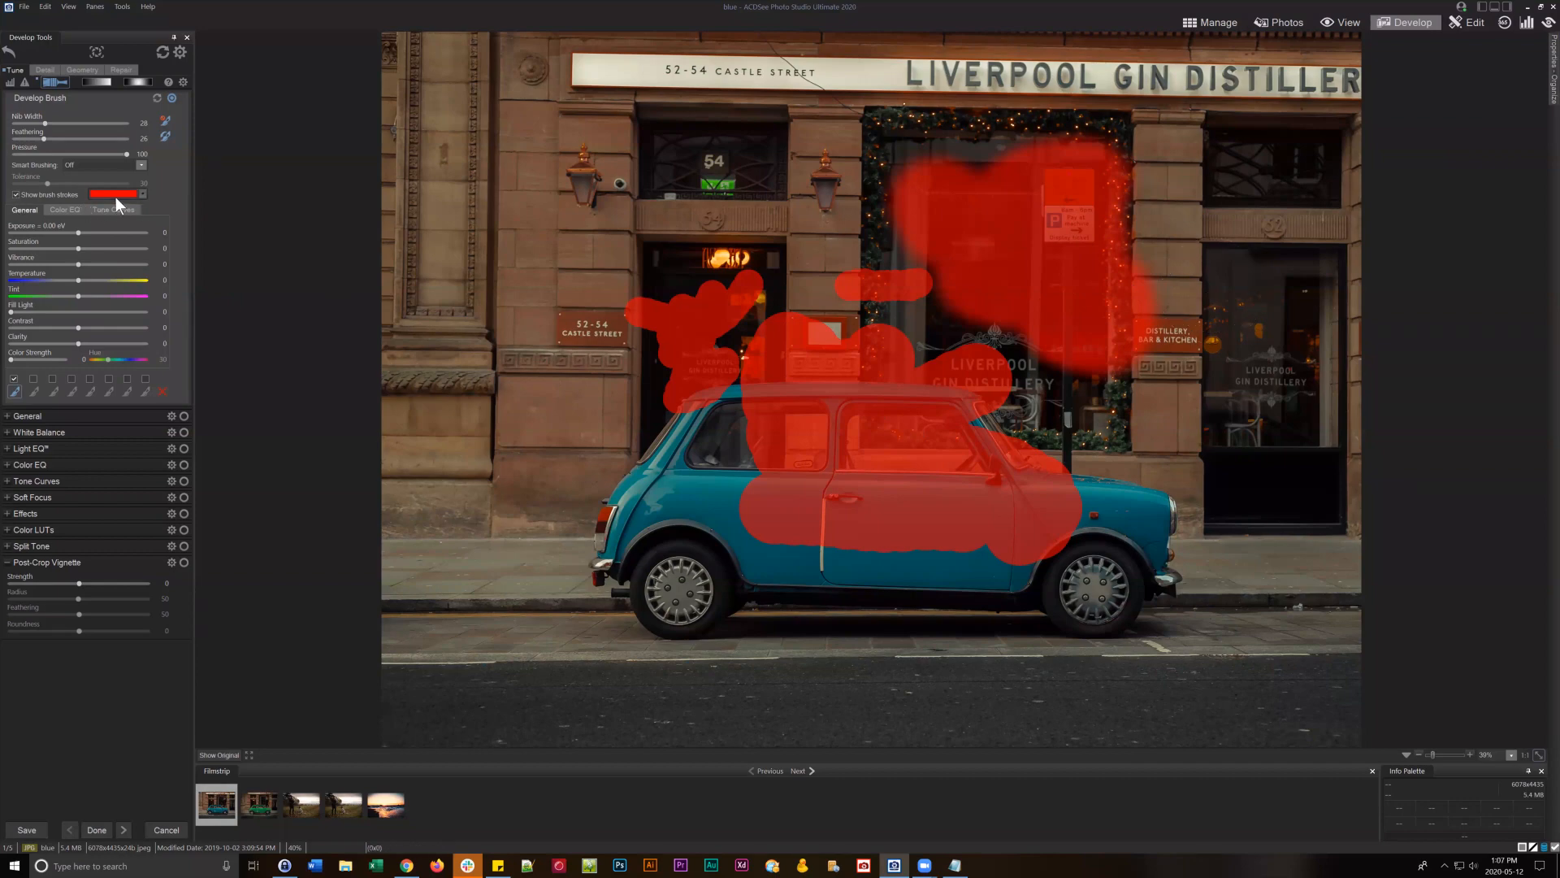
- Hide the brush stroke overlay, try an exposure of +2.09 eV on the brushed areas, and reset the exposure
click(15, 195)
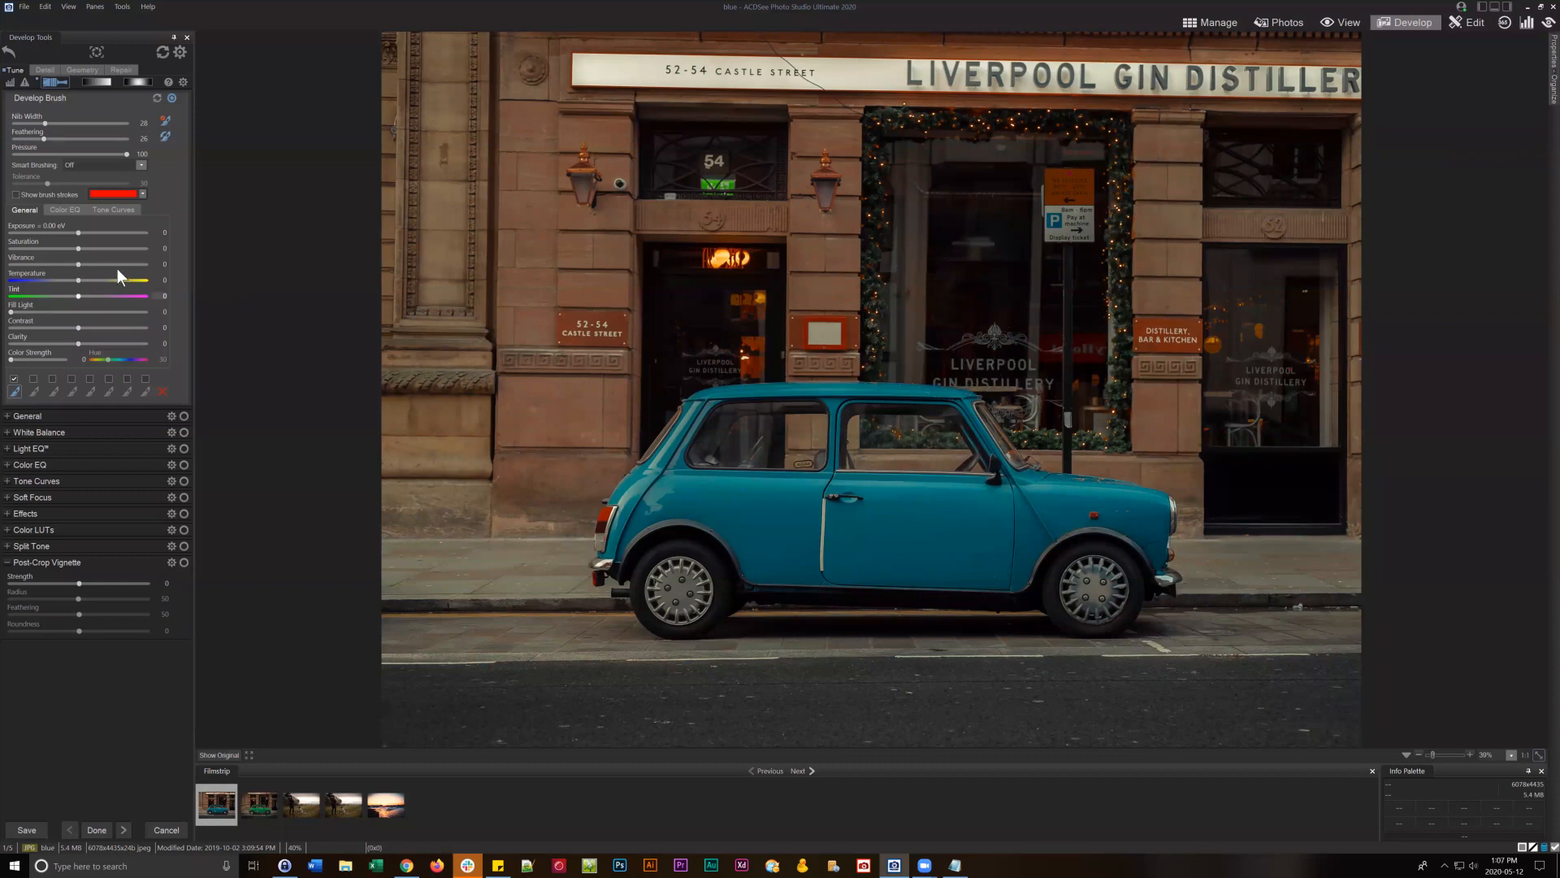
drag(80, 232, 114, 233)
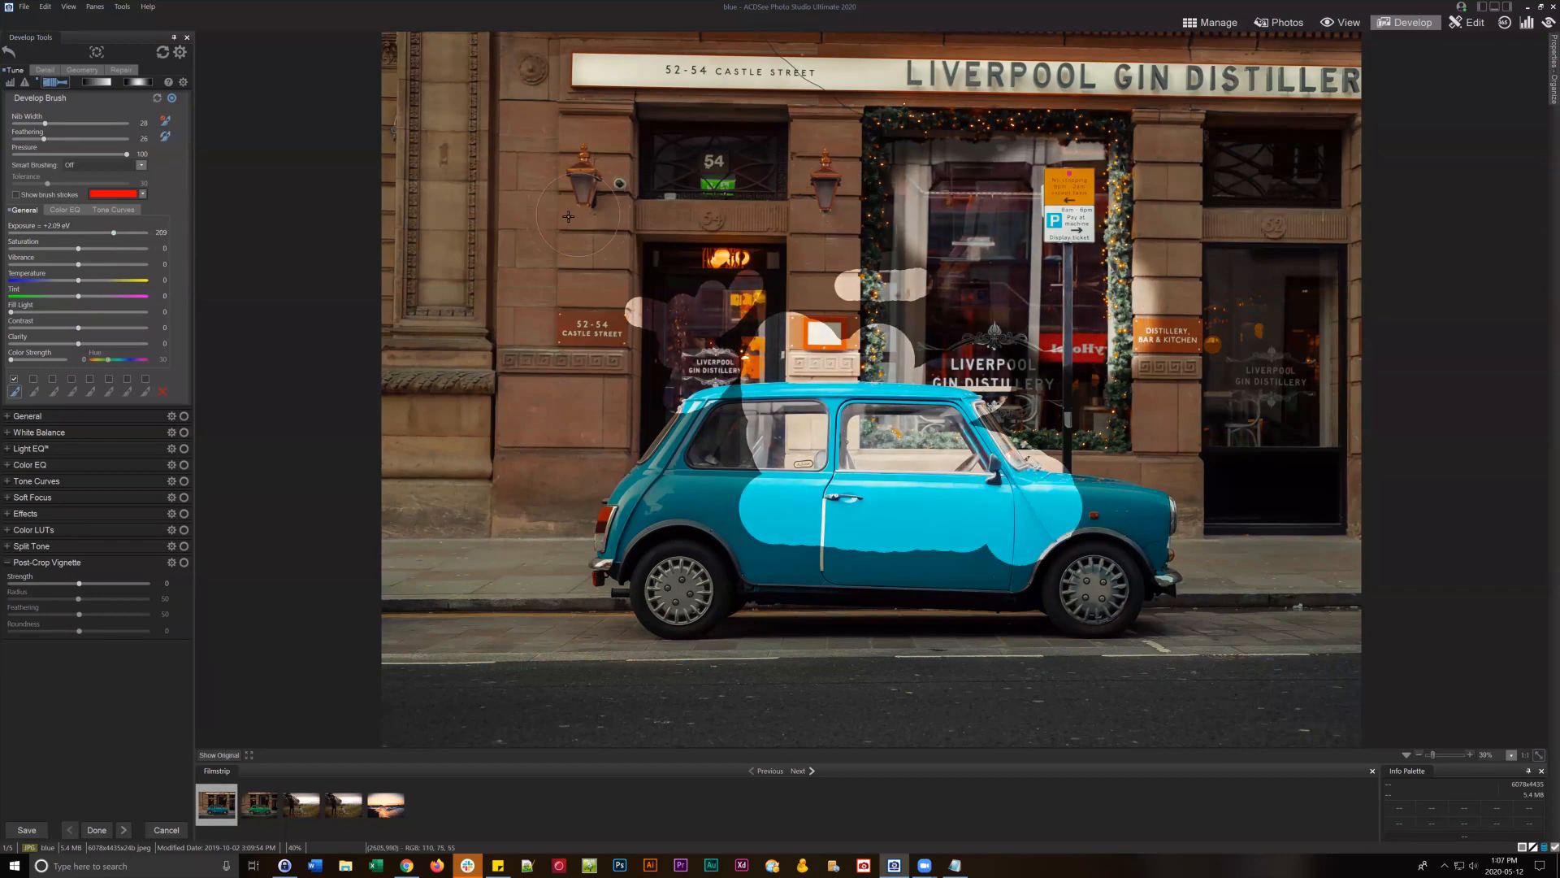
double_click(95, 233)
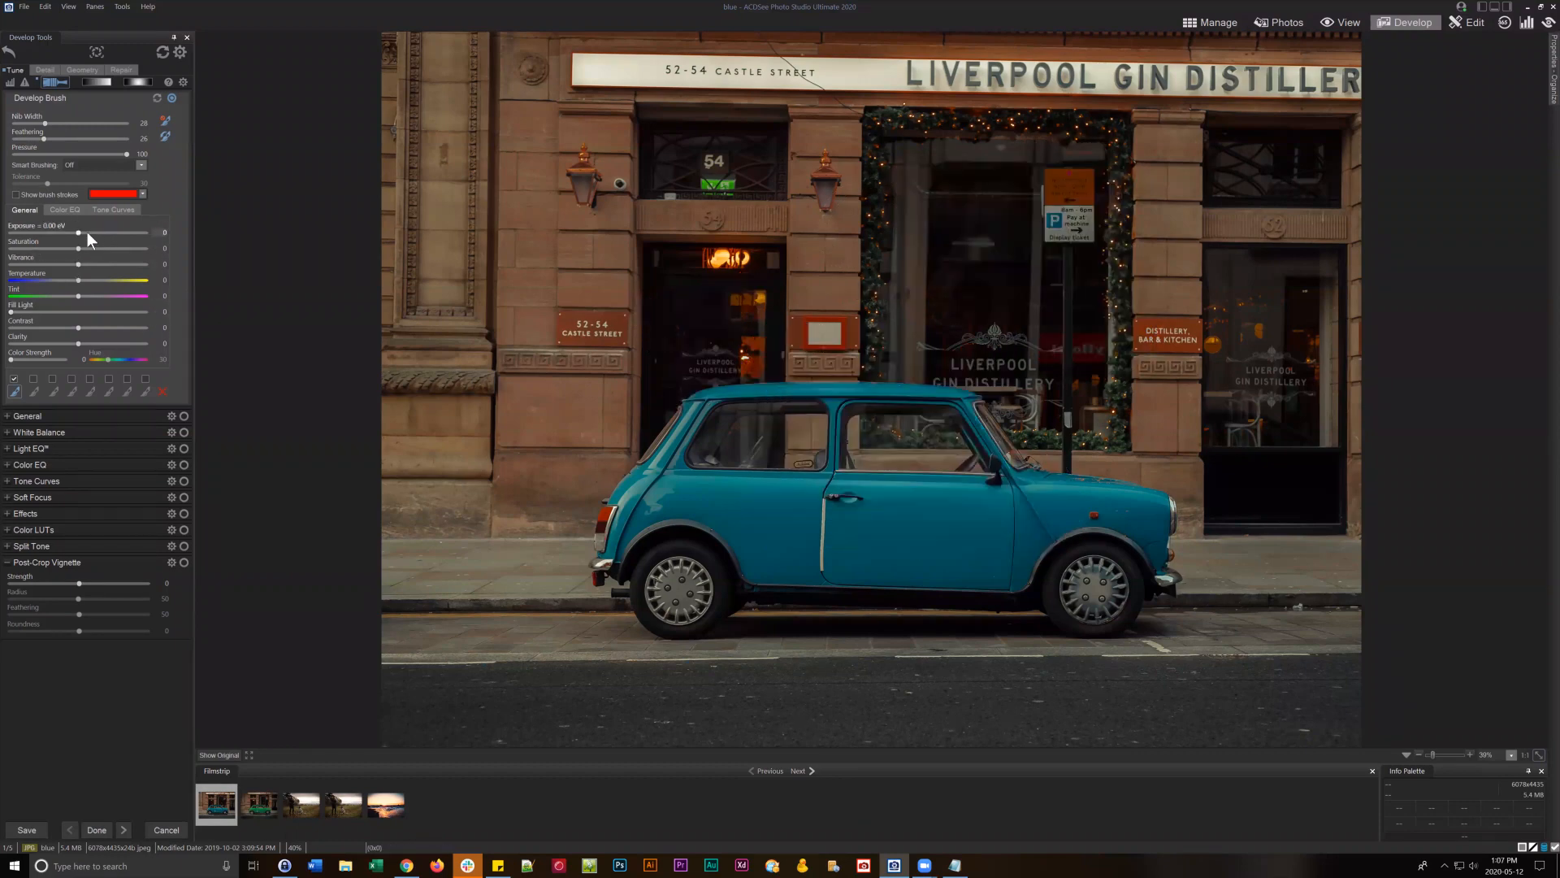
- Show the brush stroke overlay and paint a soft stroke over the 52-54 Castle Street sign beside the doorway
click(26, 195)
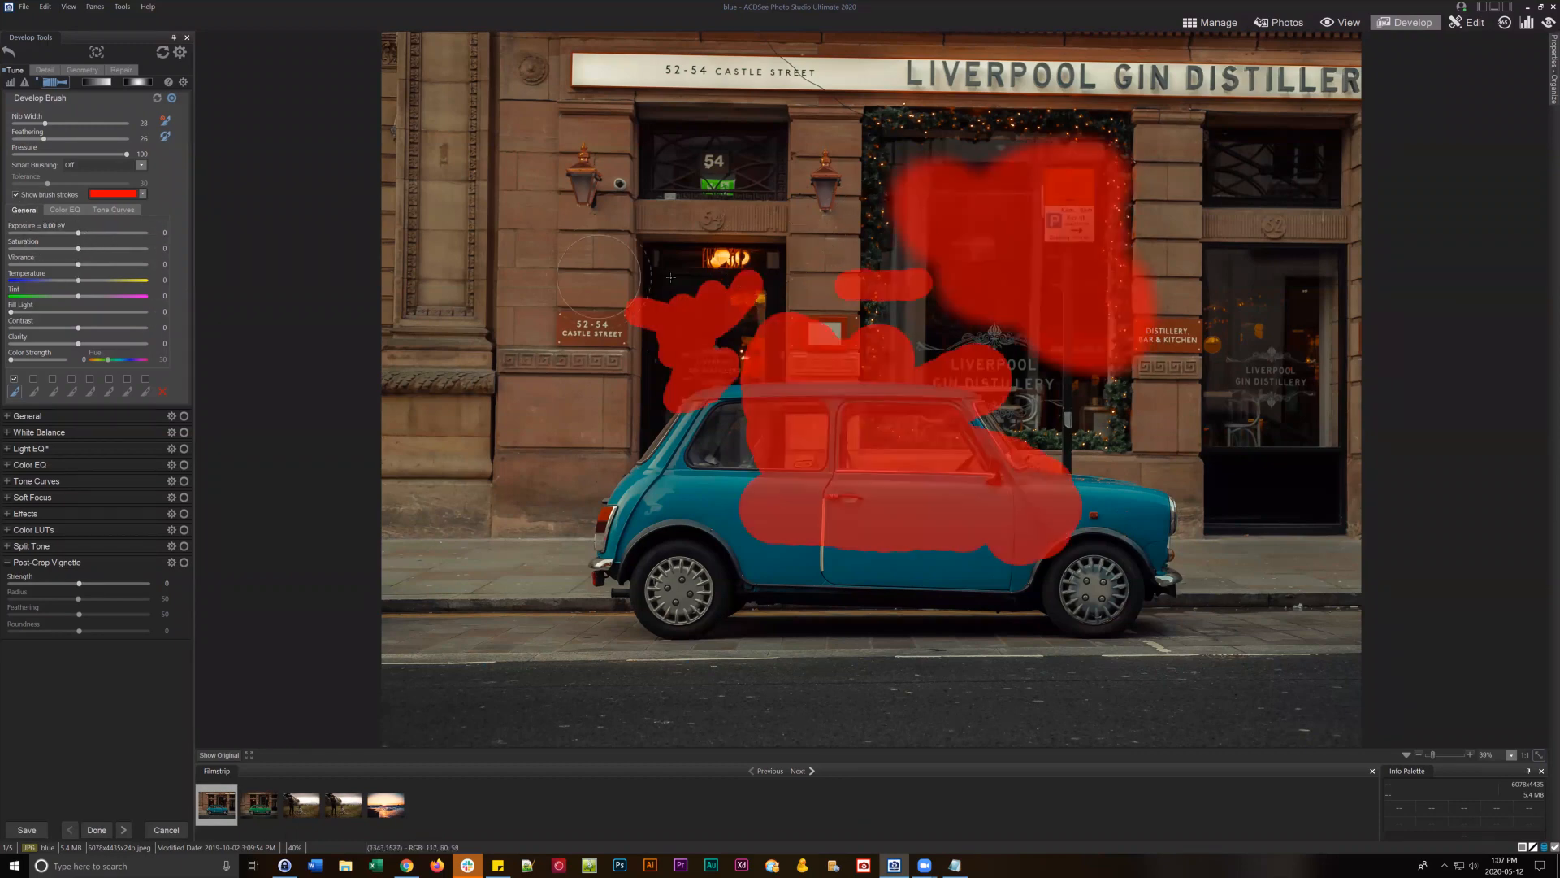
drag(642, 301, 569, 325)
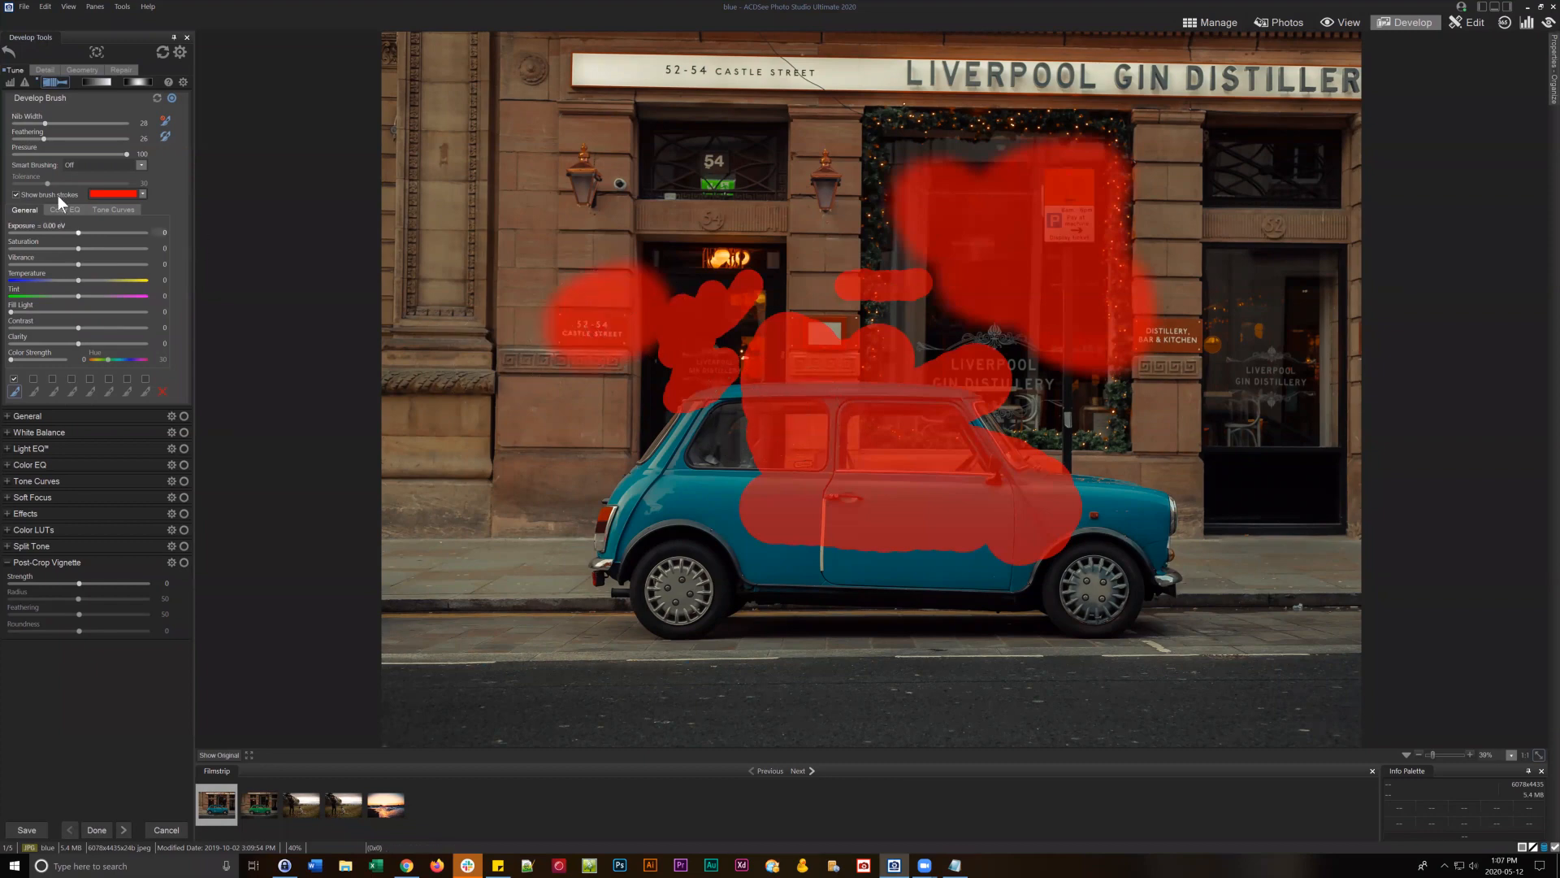
- Clear the existing brush strokes, set the pressure to 52, and paint strokes over the doorway and shop window
mouse_move(564, 288)
mouse_down()
mouse_move(543, 347)
mouse_move(733, 261)
mouse_move(693, 402)
mouse_move(812, 409)
mouse_move(852, 432)
mouse_move(775, 488)
mouse_move(913, 524)
mouse_move(790, 544)
mouse_move(948, 255)
mouse_move(904, 283)
mouse_move(926, 217)
mouse_move(1044, 227)
mouse_move(1036, 268)
mouse_move(1164, 237)
mouse_move(1004, 301)
mouse_move(1048, 357)
mouse_up()
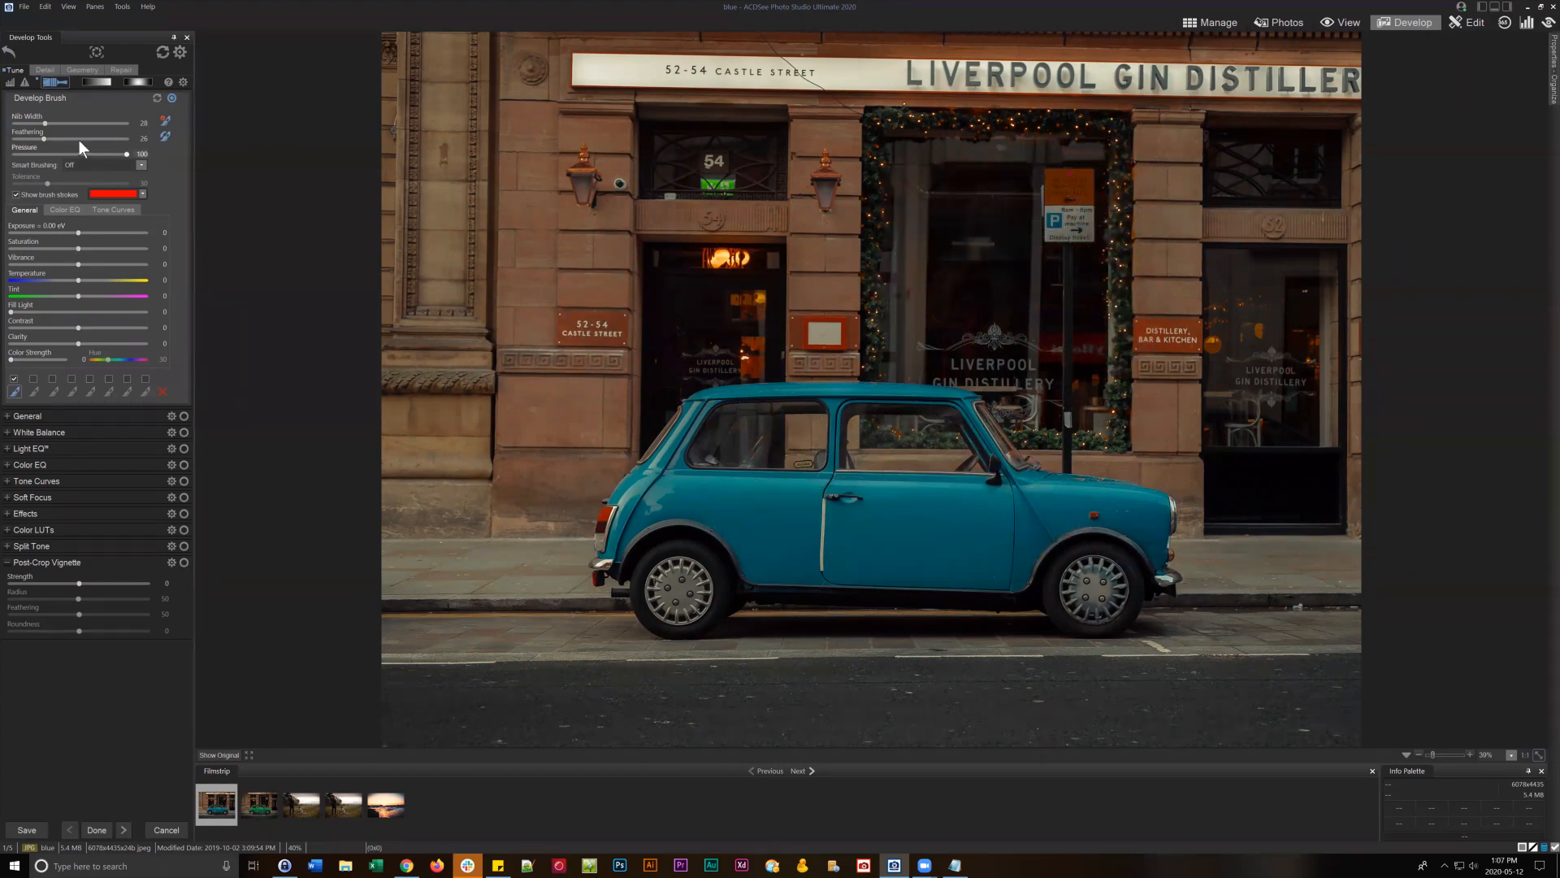
drag(76, 155, 72, 155)
mouse_move(686, 297)
mouse_down()
mouse_move(823, 300)
mouse_move(692, 293)
mouse_up()
drag(776, 291, 973, 290)
drag(951, 193, 1193, 205)
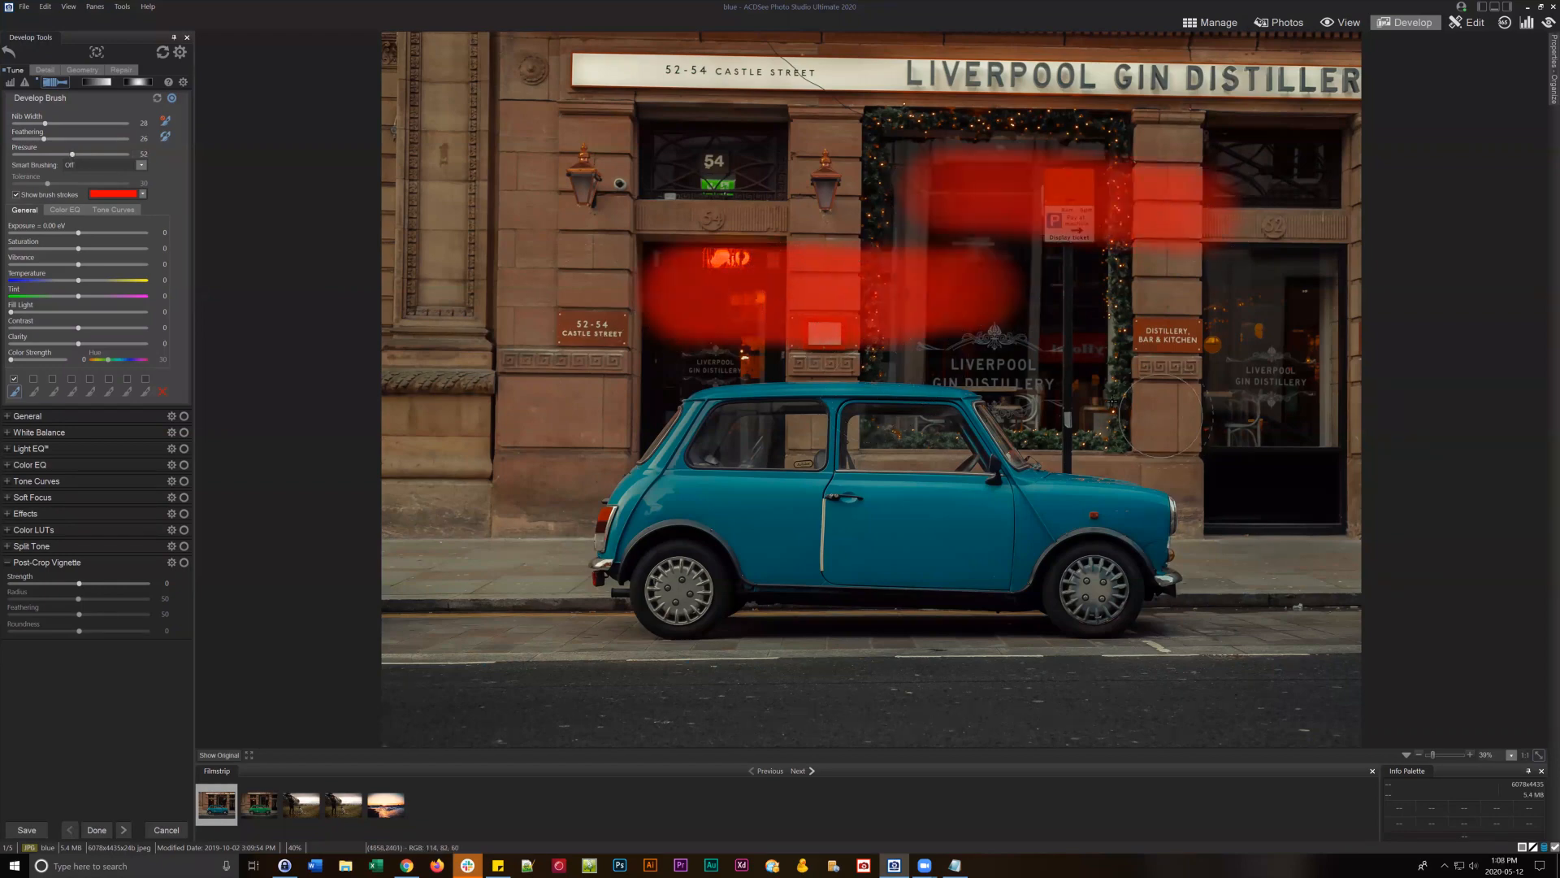
mouse_move(1128, 415)
mouse_down()
mouse_move(1046, 559)
mouse_move(1113, 424)
mouse_move(1111, 382)
mouse_move(1103, 417)
mouse_move(1210, 398)
mouse_move(1112, 402)
mouse_up()
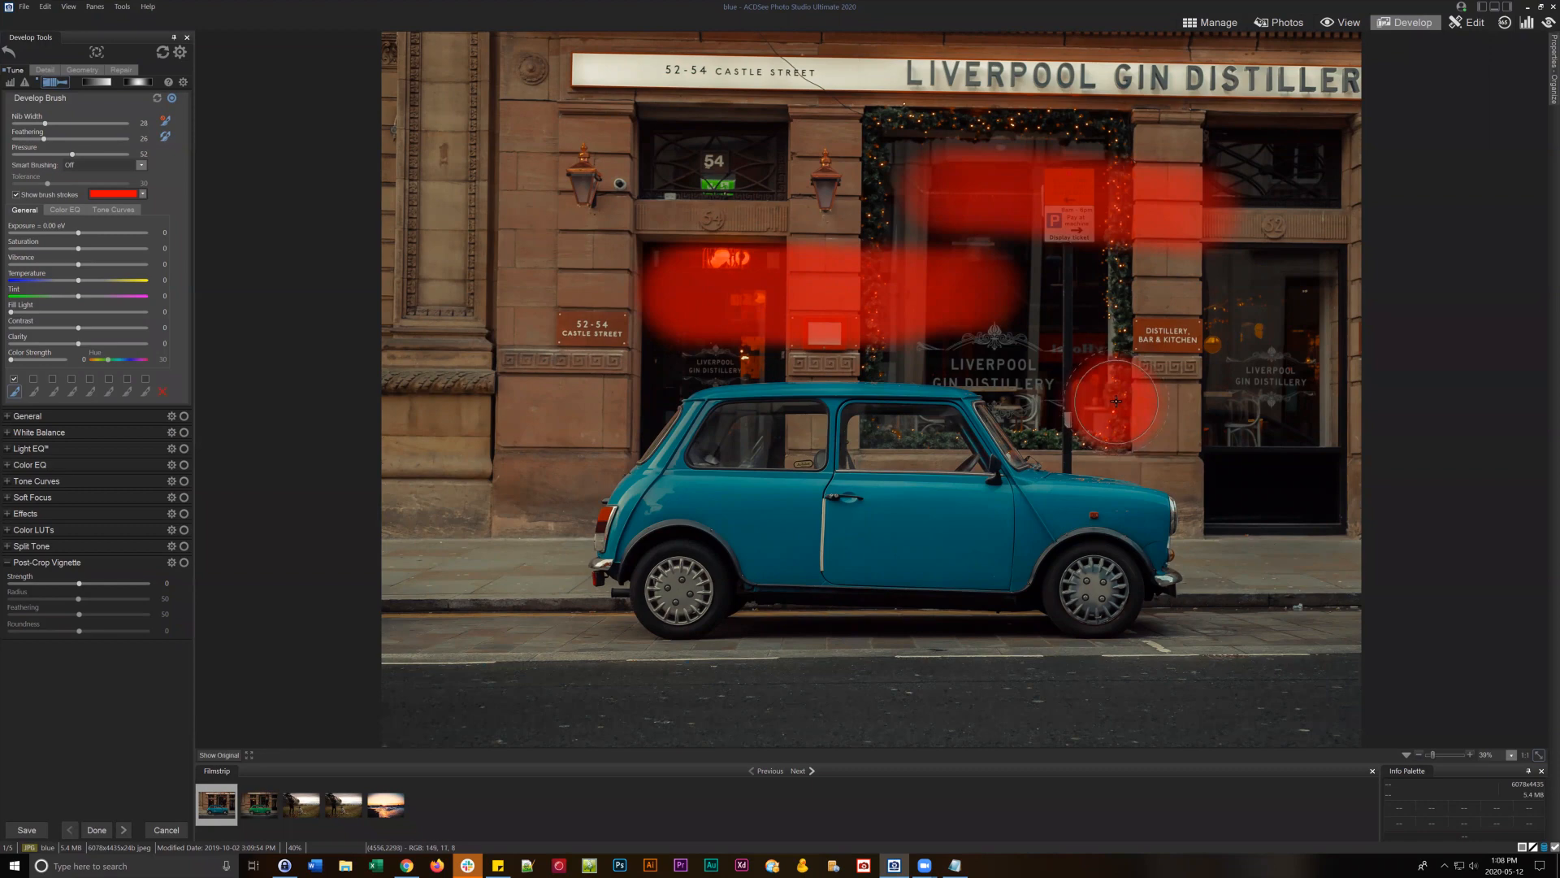
- Set the pressure to 100 and try strokes along the lower shop window, undoing the previous two before painting across to the car's windscreen
drag(72, 154, 126, 154)
mouse_move(1097, 415)
mouse_down()
mouse_move(1132, 394)
mouse_move(1104, 439)
mouse_up()
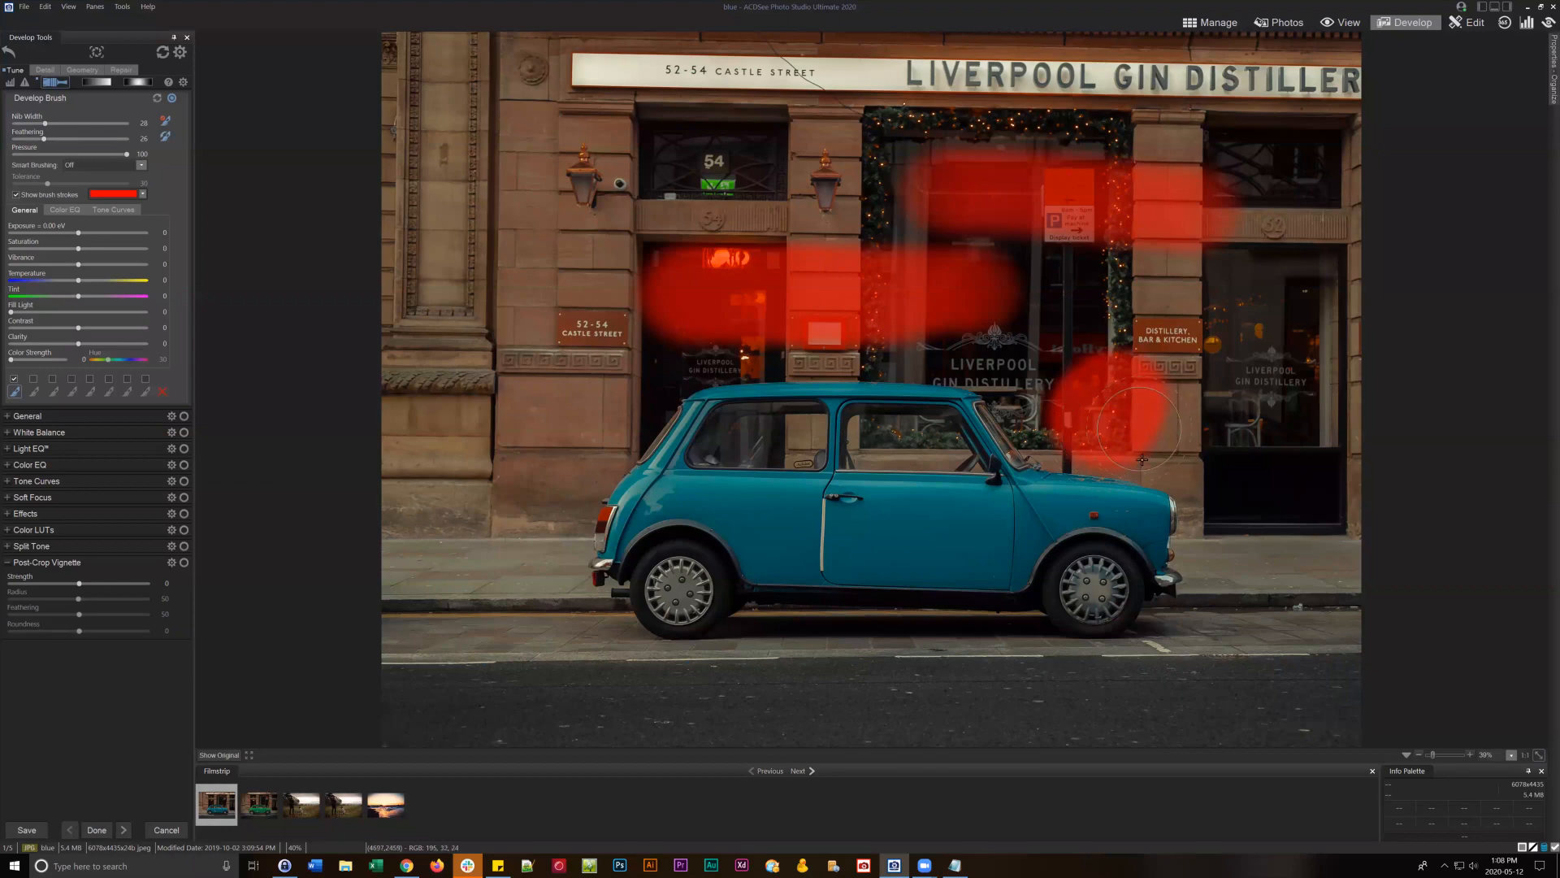
key(ctrl+z)
key(ctrl+z)
drag(1176, 422, 982, 425)
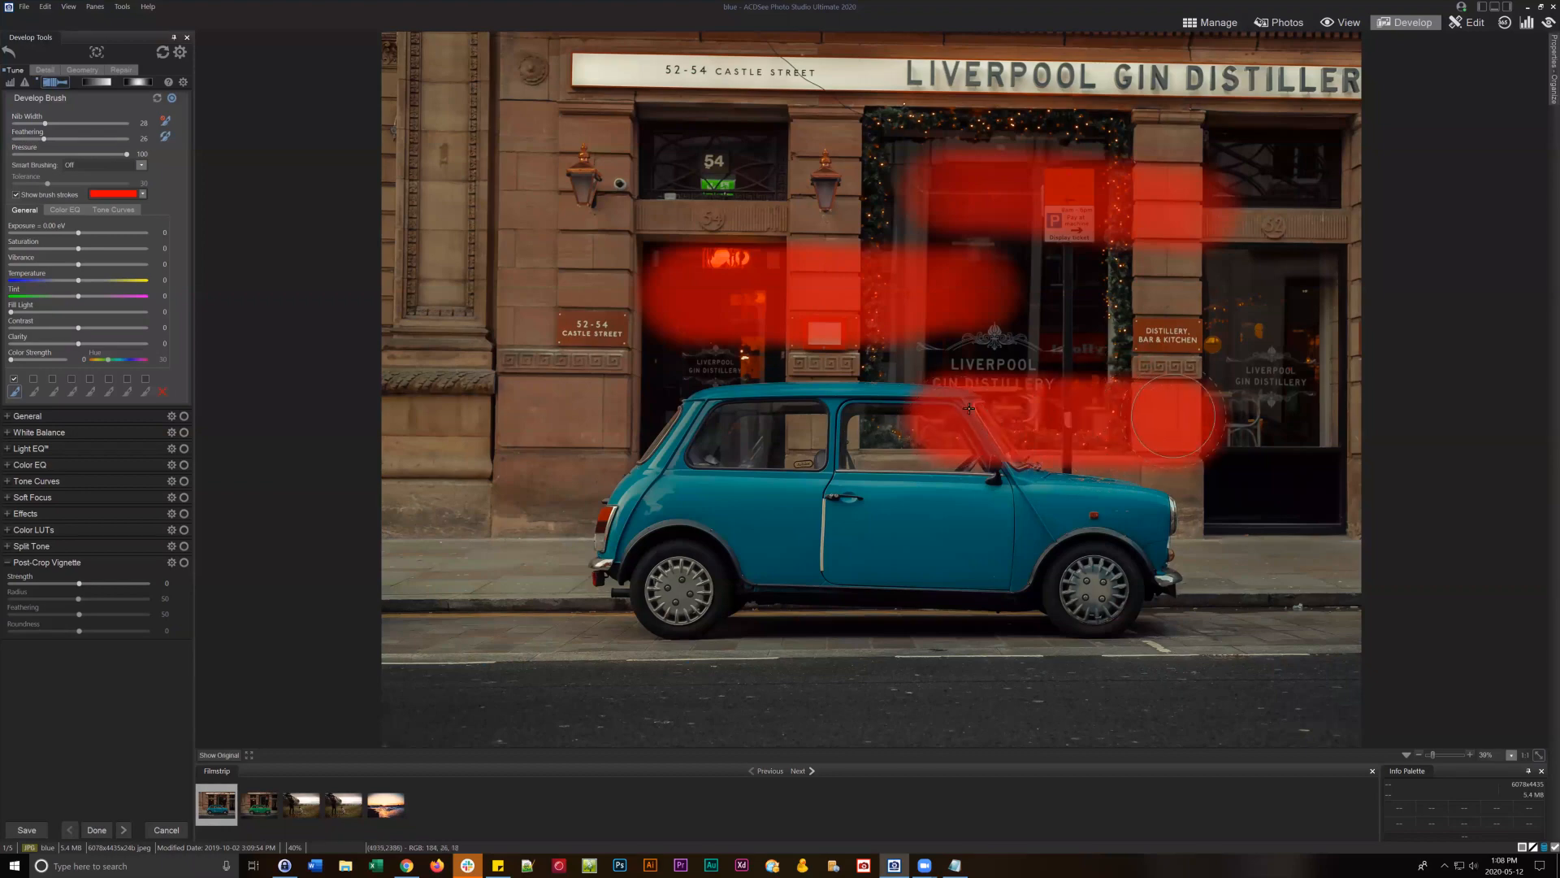
- Undo all the remaining brush strokes on the photo
key(ctrl+z)
key(ctrl+z)
key(ctrl+z)
key(ctrl+z)
key(ctrl+z)
key(ctrl+z)
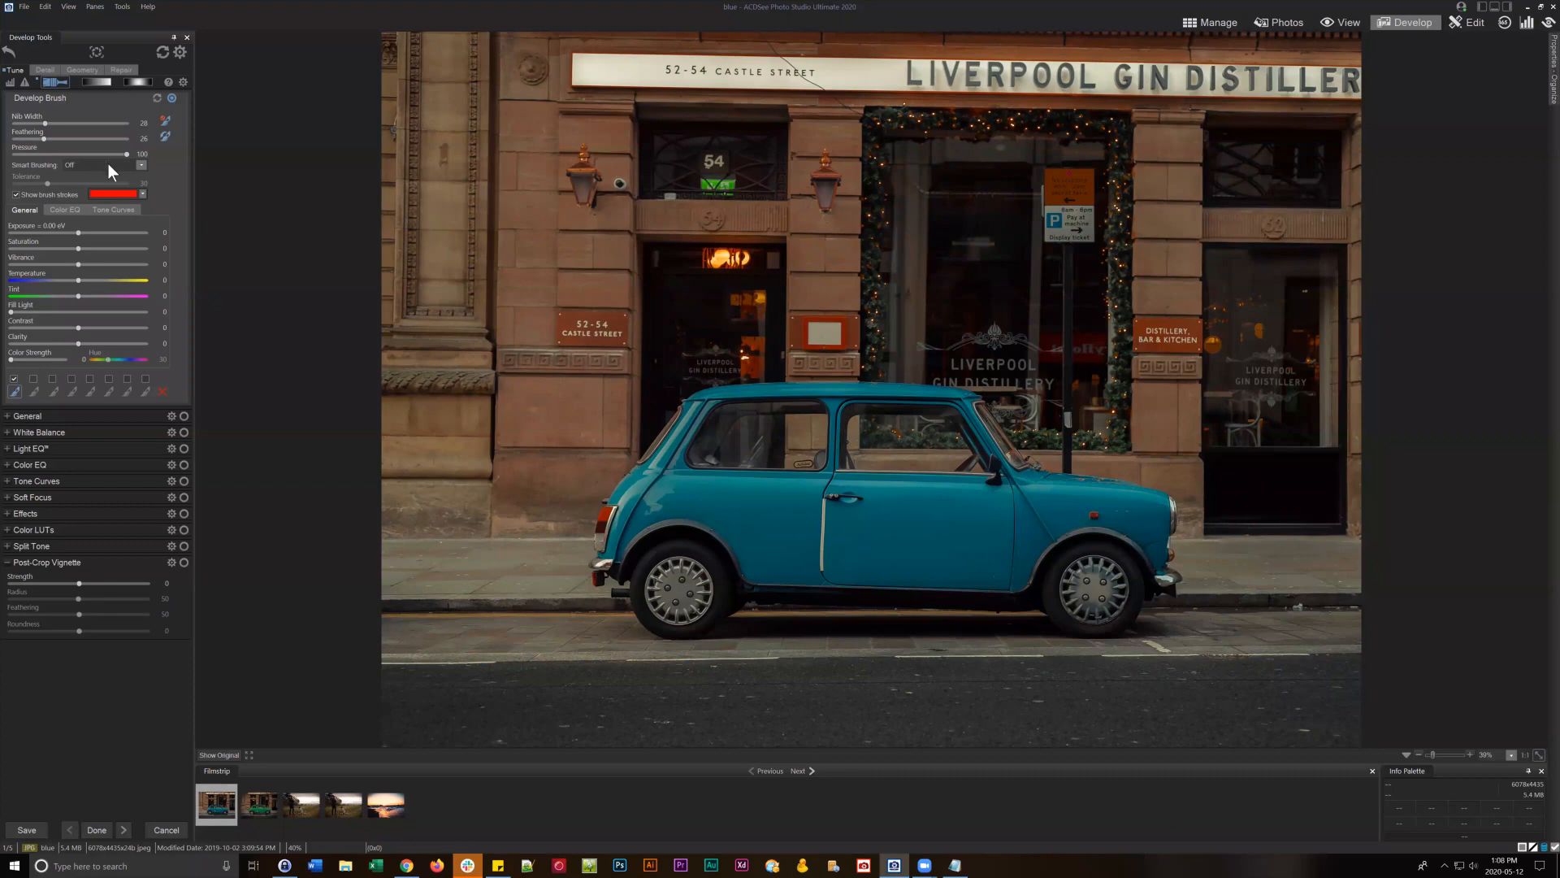
- Set the nib width to 11, try Magic smart brushing, and set smart brushing back to Off
scroll(890, 564, down, 8)
click(142, 165)
click(85, 204)
click(120, 164)
click(85, 176)
- Try crossing strokes without smart brushing over the wall, car roof, door and bonnet, and clear them
drag(557, 400, 719, 411)
drag(623, 329, 613, 488)
drag(642, 378, 935, 374)
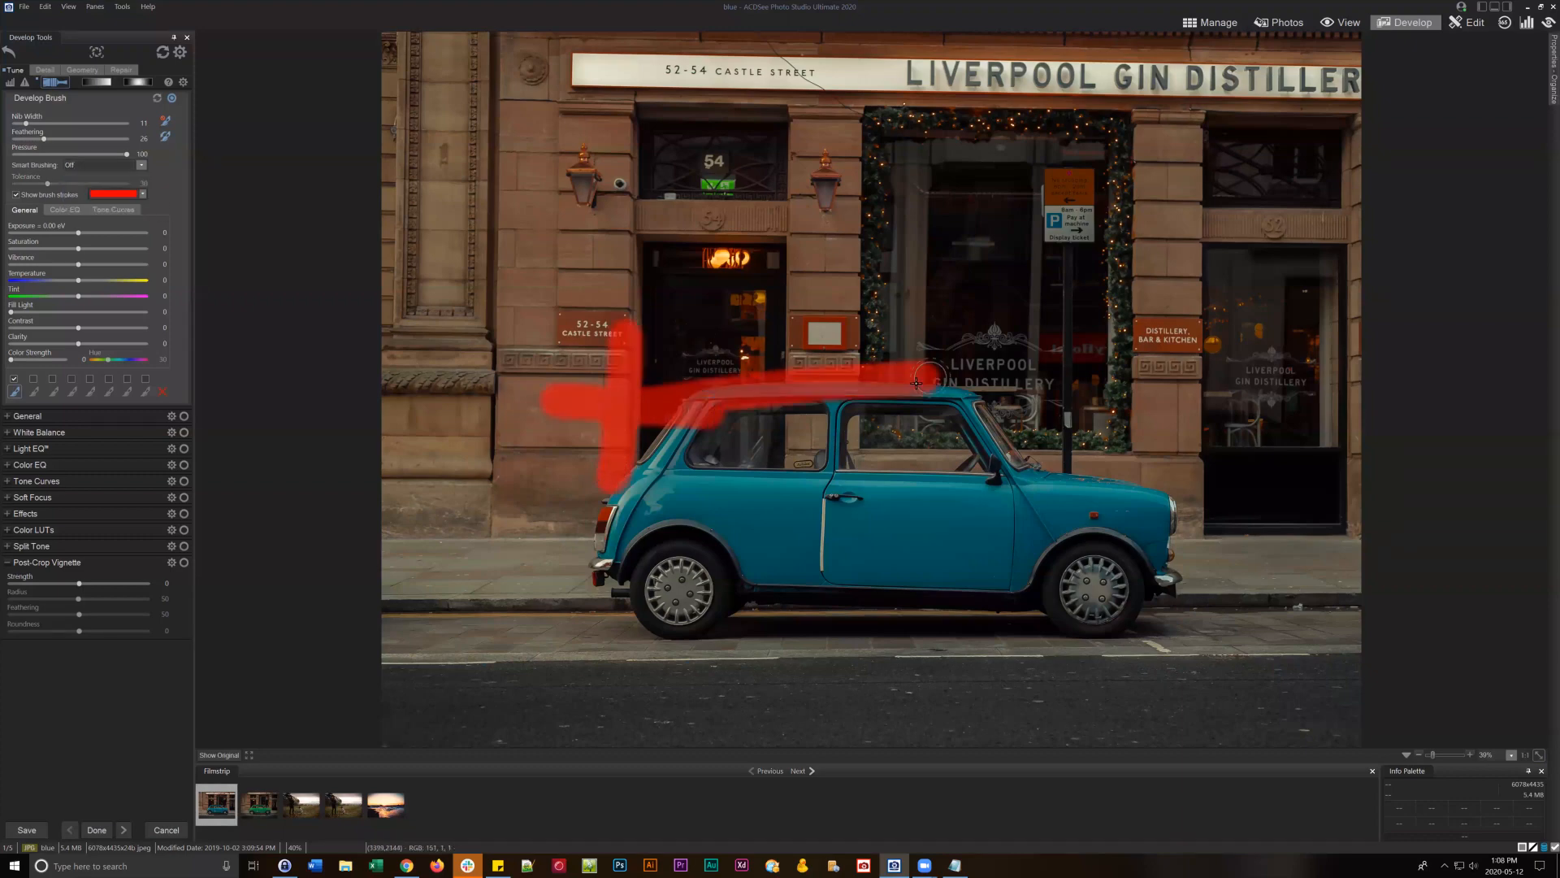
drag(767, 309, 776, 455)
mouse_move(821, 321)
mouse_down()
mouse_move(819, 423)
mouse_move(1065, 423)
mouse_up()
drag(885, 345, 887, 528)
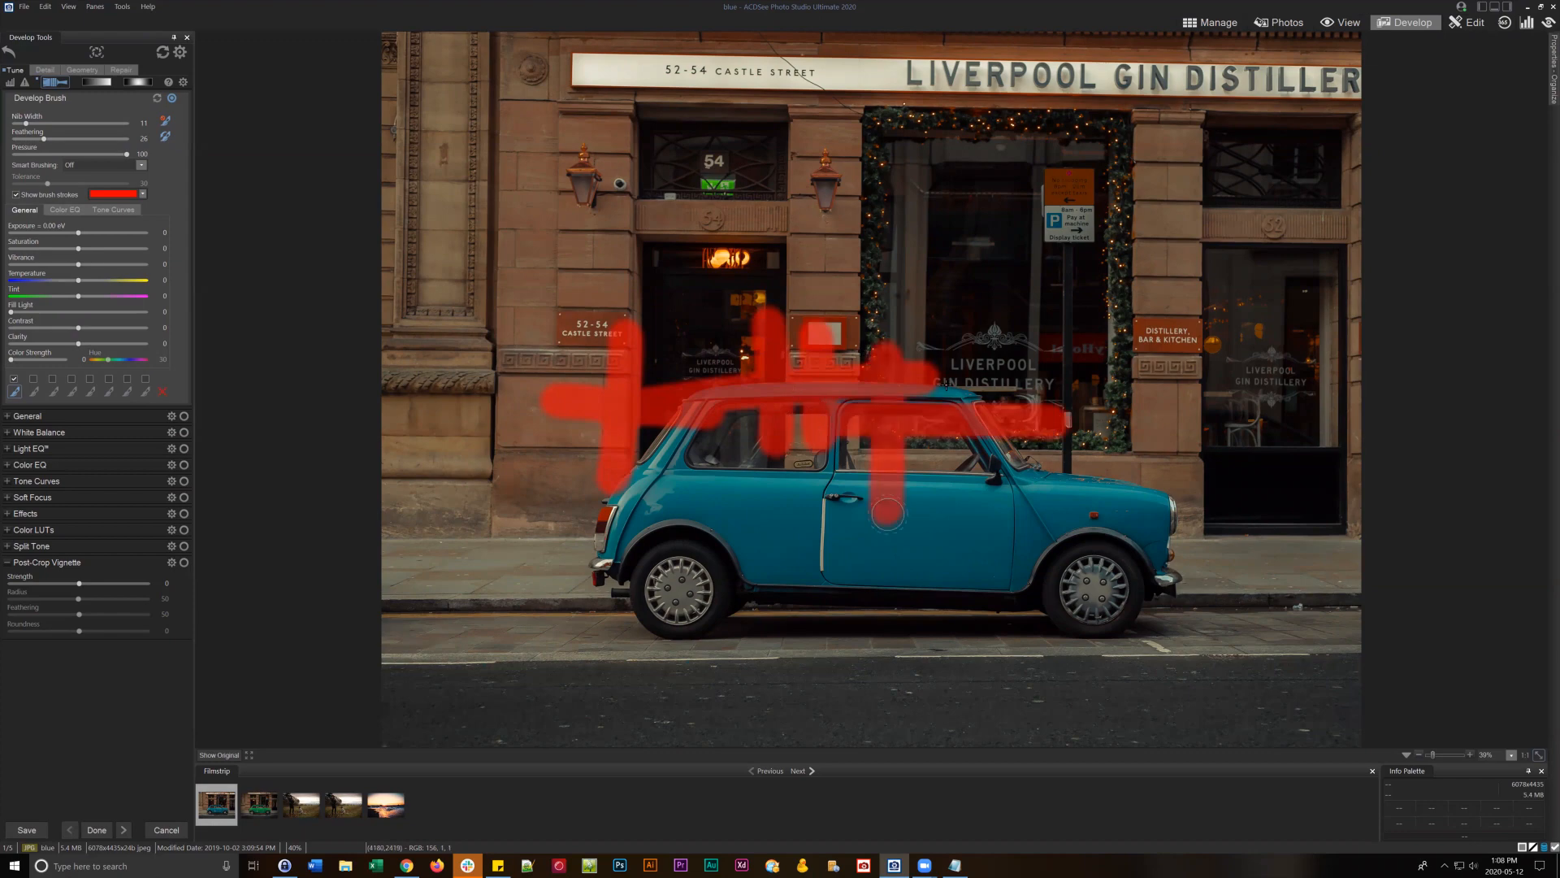
drag(963, 351, 967, 471)
drag(1025, 372, 1028, 520)
mouse_move(898, 520)
mouse_down()
mouse_move(1144, 529)
mouse_move(1086, 521)
mouse_move(1093, 569)
mouse_up()
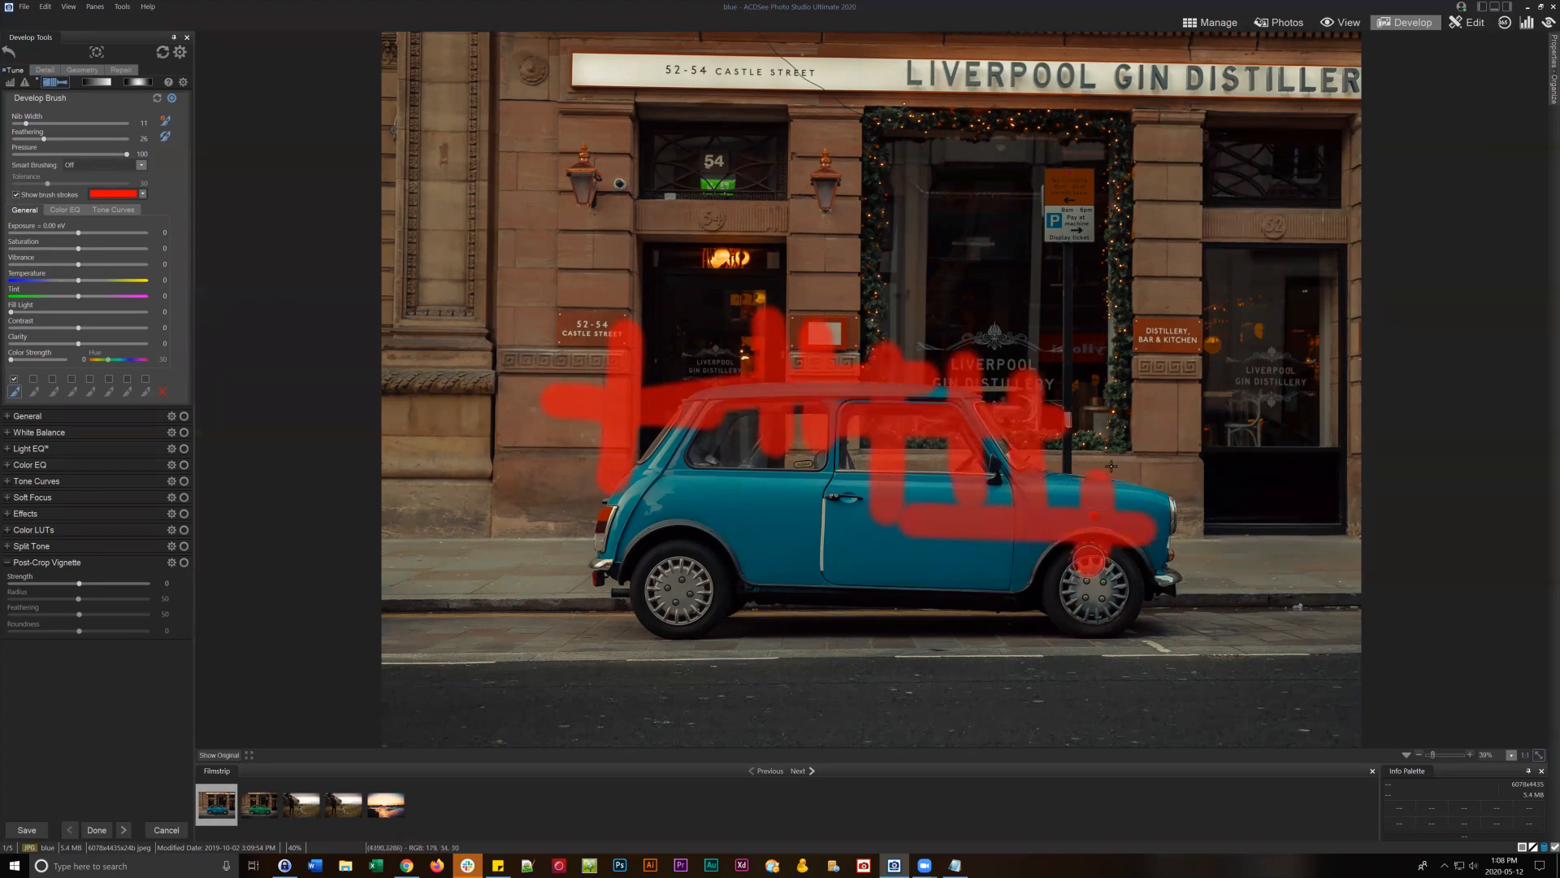
drag(1007, 493, 1227, 495)
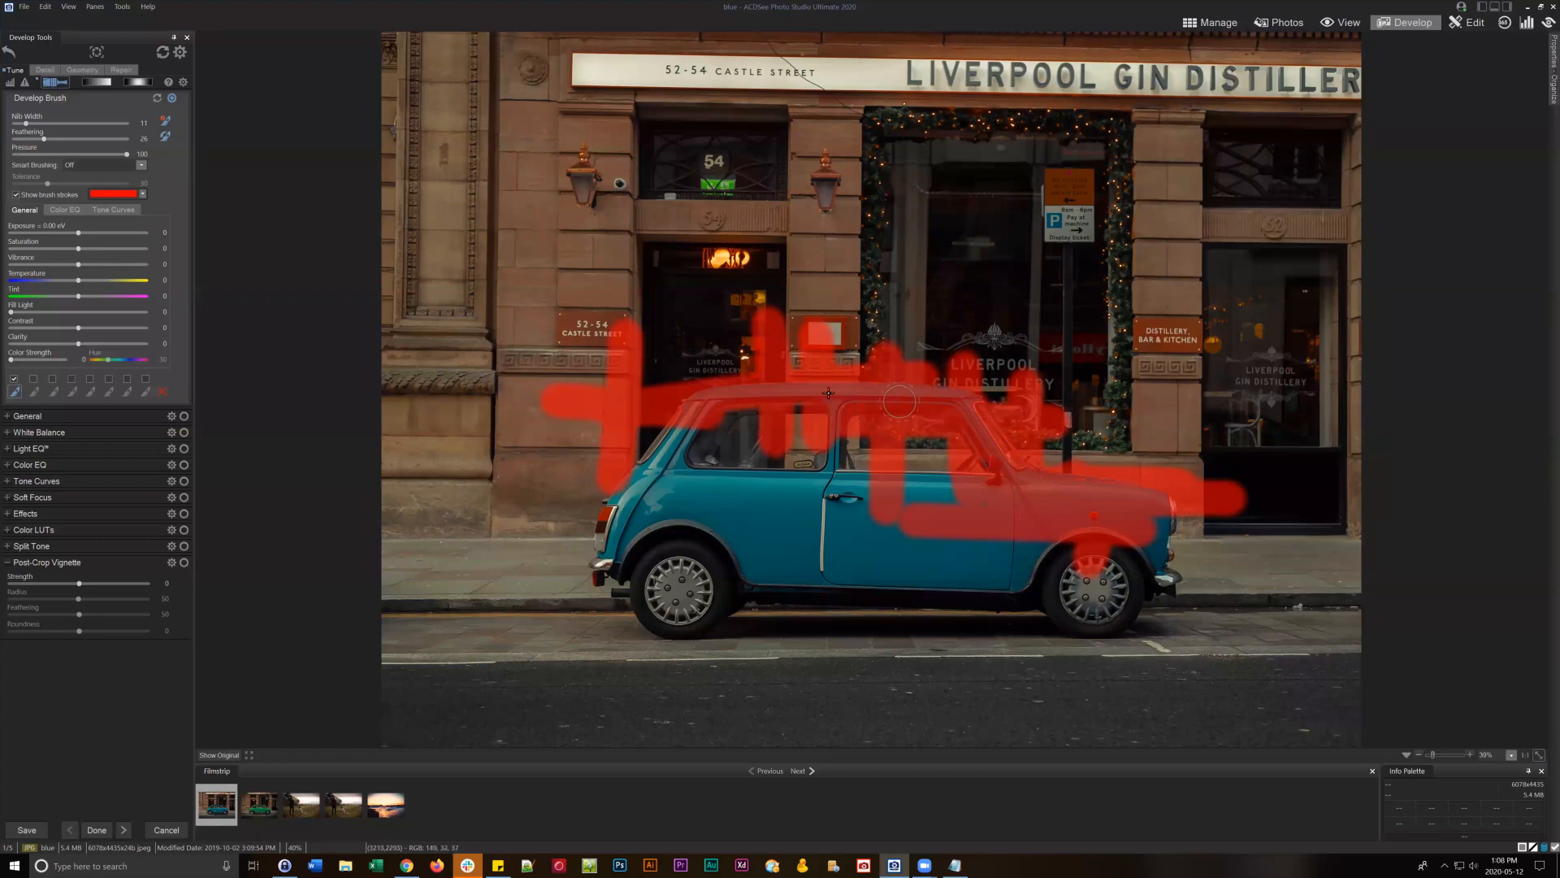
mouse_move(572, 389)
mouse_down()
mouse_move(524, 434)
mouse_move(632, 395)
mouse_move(609, 484)
mouse_move(756, 422)
mouse_move(719, 446)
mouse_move(914, 439)
mouse_move(885, 437)
mouse_move(1054, 410)
mouse_move(886, 403)
mouse_move(988, 377)
mouse_move(753, 383)
mouse_move(744, 348)
mouse_move(871, 344)
mouse_move(747, 311)
mouse_move(1058, 407)
mouse_move(867, 473)
mouse_move(1023, 518)
mouse_move(953, 550)
mouse_move(1052, 523)
mouse_move(942, 523)
mouse_move(1129, 506)
mouse_move(1198, 472)
mouse_up()
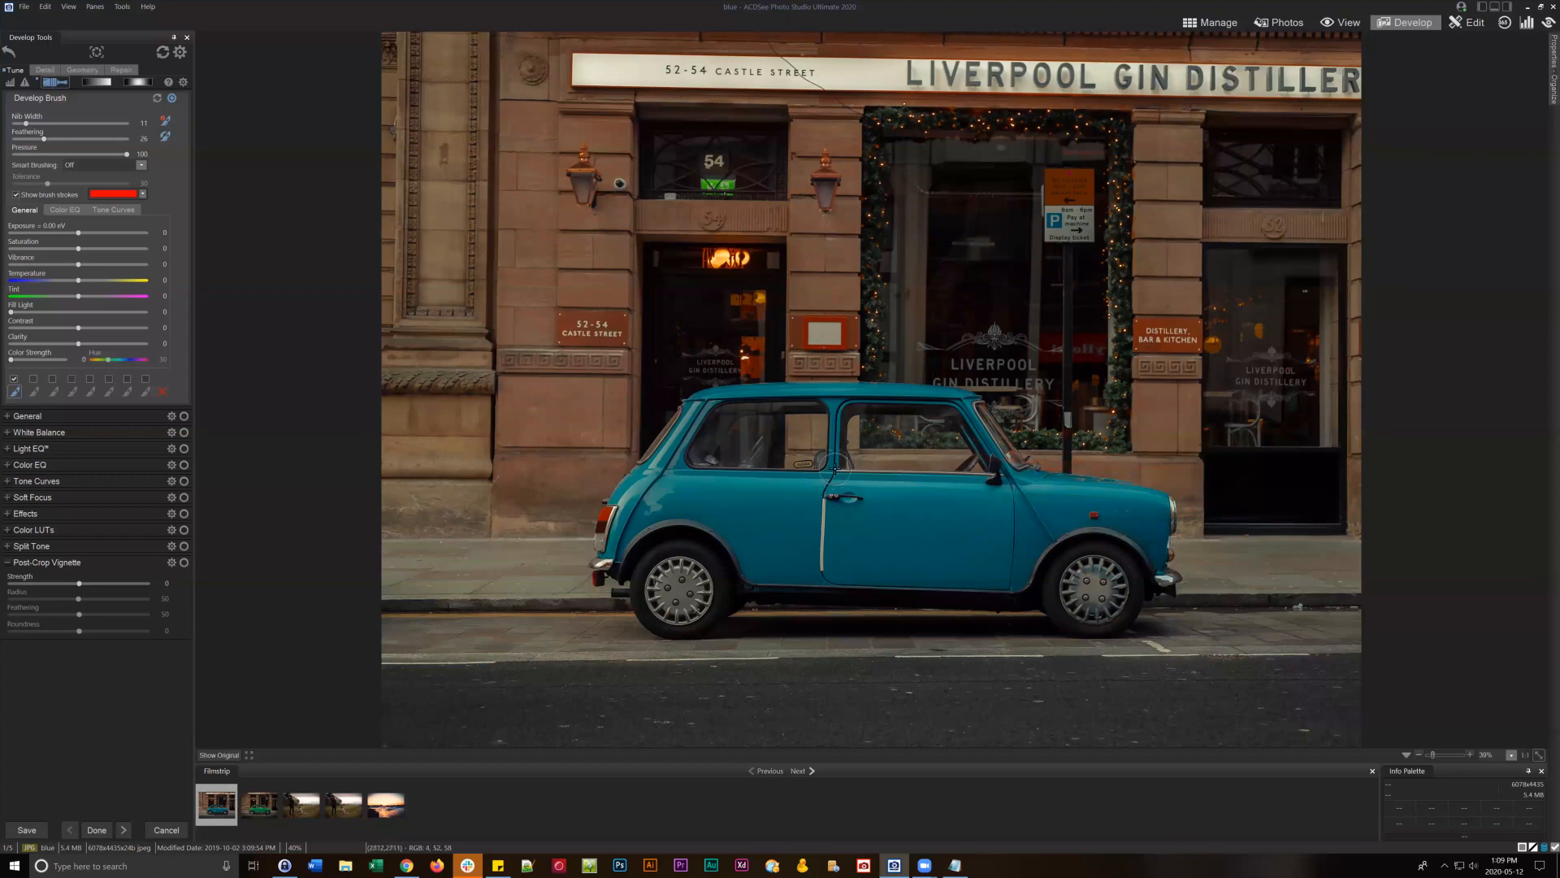
- Set smart brushing to Magic and paint over the car's door and front wing
click(97, 164)
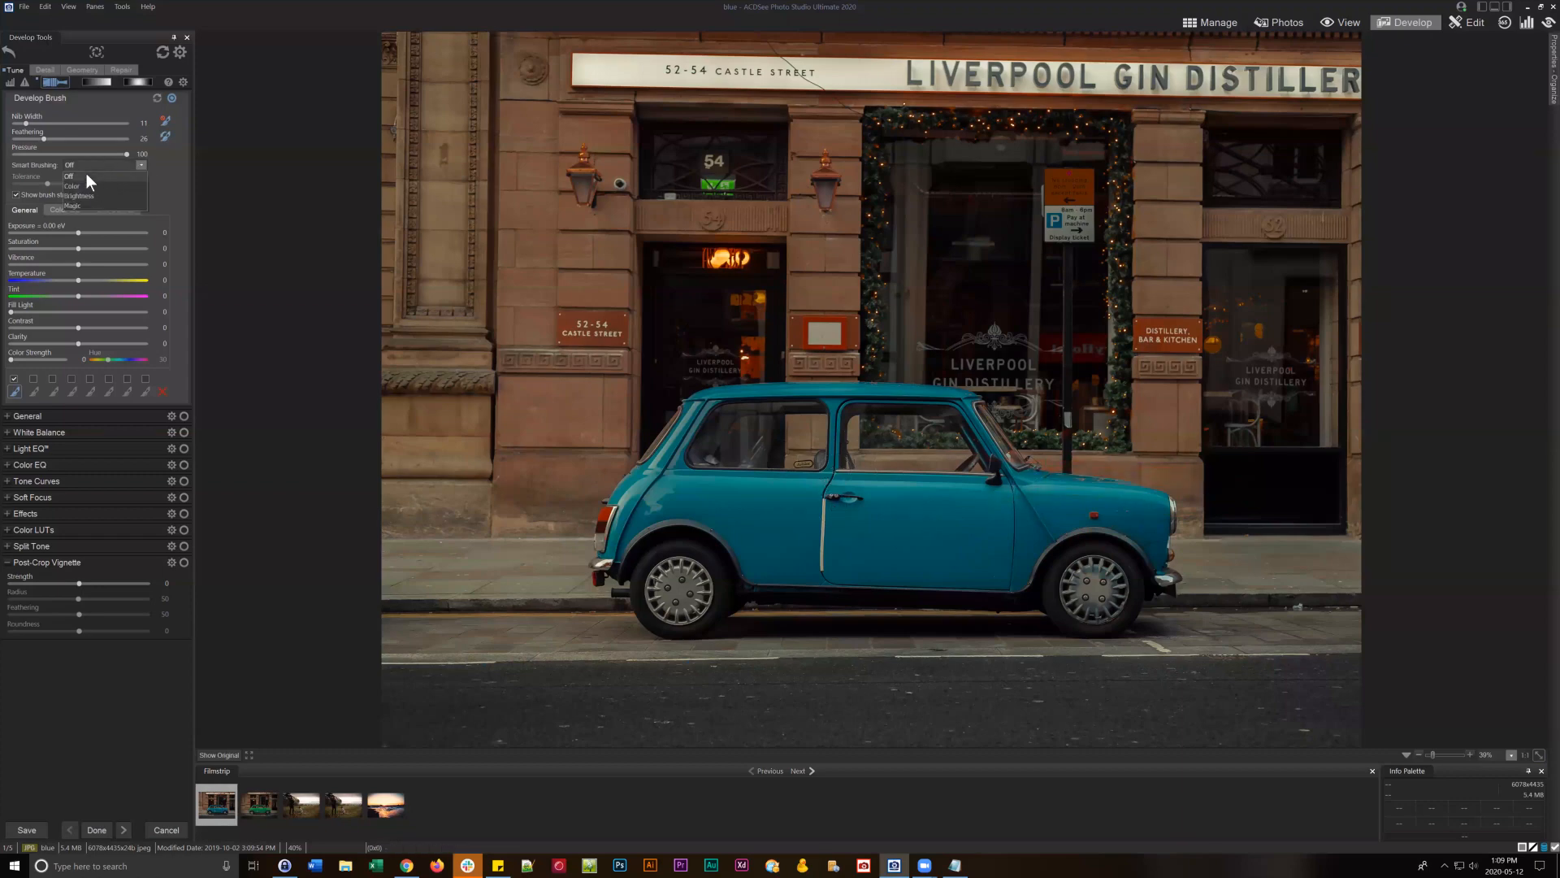
click(75, 206)
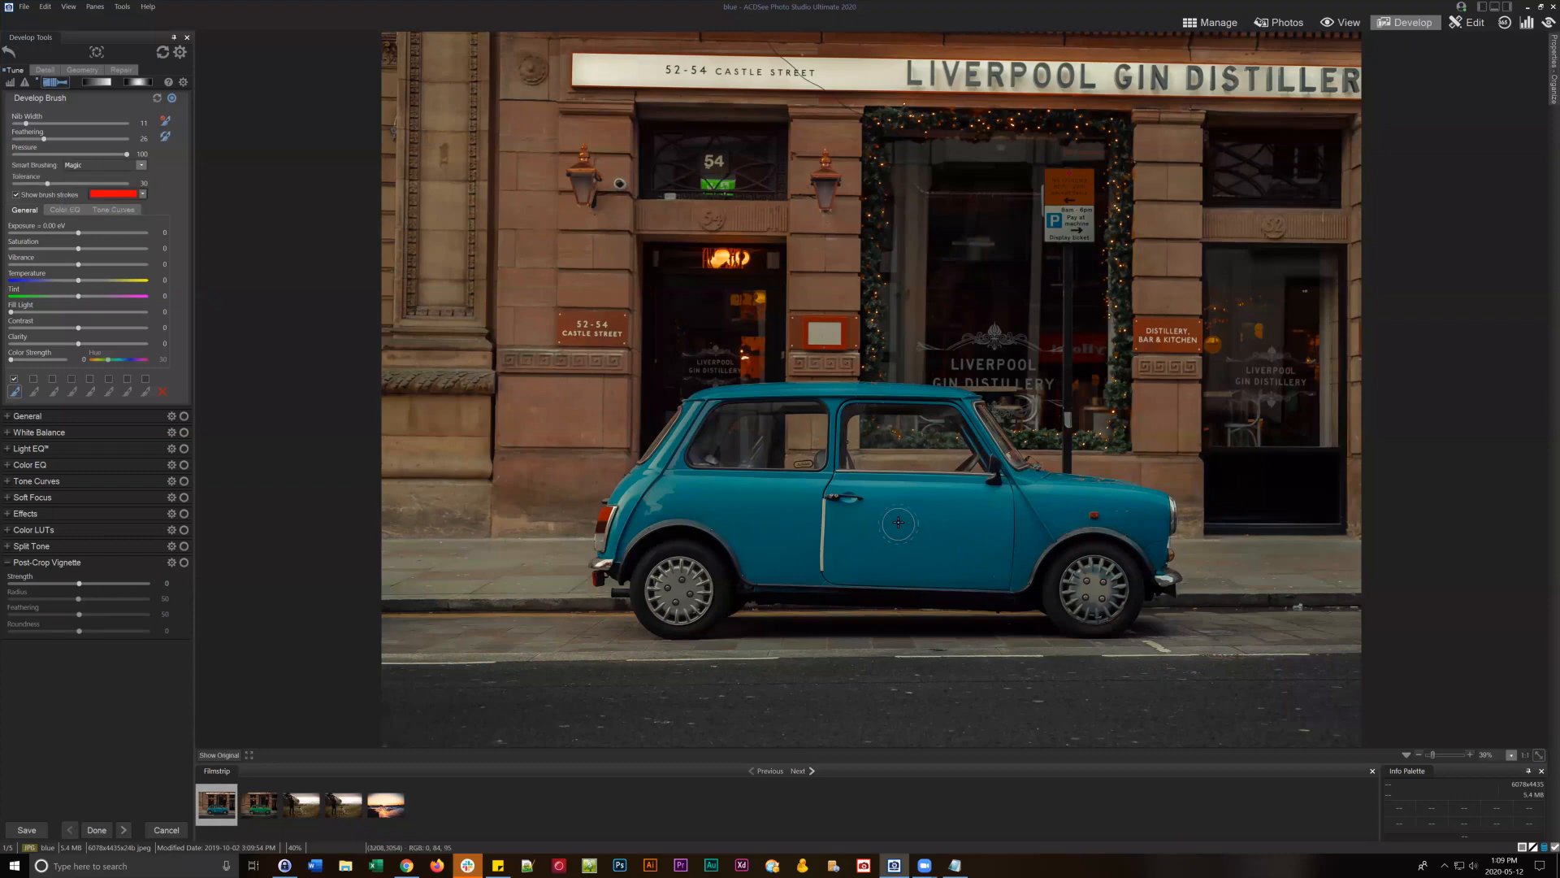
mouse_move(882, 484)
mouse_down()
mouse_move(1025, 483)
mouse_move(1041, 504)
mouse_move(983, 515)
mouse_move(1014, 496)
mouse_move(1000, 560)
mouse_move(1042, 519)
mouse_move(1014, 572)
mouse_move(1066, 498)
mouse_move(1024, 547)
mouse_move(1105, 487)
mouse_up()
mouse_move(988, 491)
mouse_down()
mouse_move(833, 479)
mouse_move(953, 482)
mouse_move(833, 545)
mouse_move(851, 554)
mouse_move(916, 522)
mouse_move(938, 542)
mouse_move(961, 508)
mouse_move(967, 530)
mouse_move(917, 554)
mouse_move(885, 521)
mouse_move(901, 539)
mouse_move(931, 511)
mouse_move(823, 549)
mouse_move(832, 513)
mouse_move(869, 506)
mouse_move(853, 529)
mouse_move(872, 571)
mouse_move(1010, 578)
mouse_move(975, 534)
mouse_move(970, 550)
mouse_move(918, 543)
mouse_move(982, 524)
mouse_move(988, 504)
mouse_move(968, 561)
mouse_move(998, 569)
mouse_move(1036, 563)
mouse_move(1083, 512)
mouse_move(1062, 527)
mouse_move(1108, 506)
mouse_move(1152, 519)
mouse_move(1101, 474)
mouse_up()
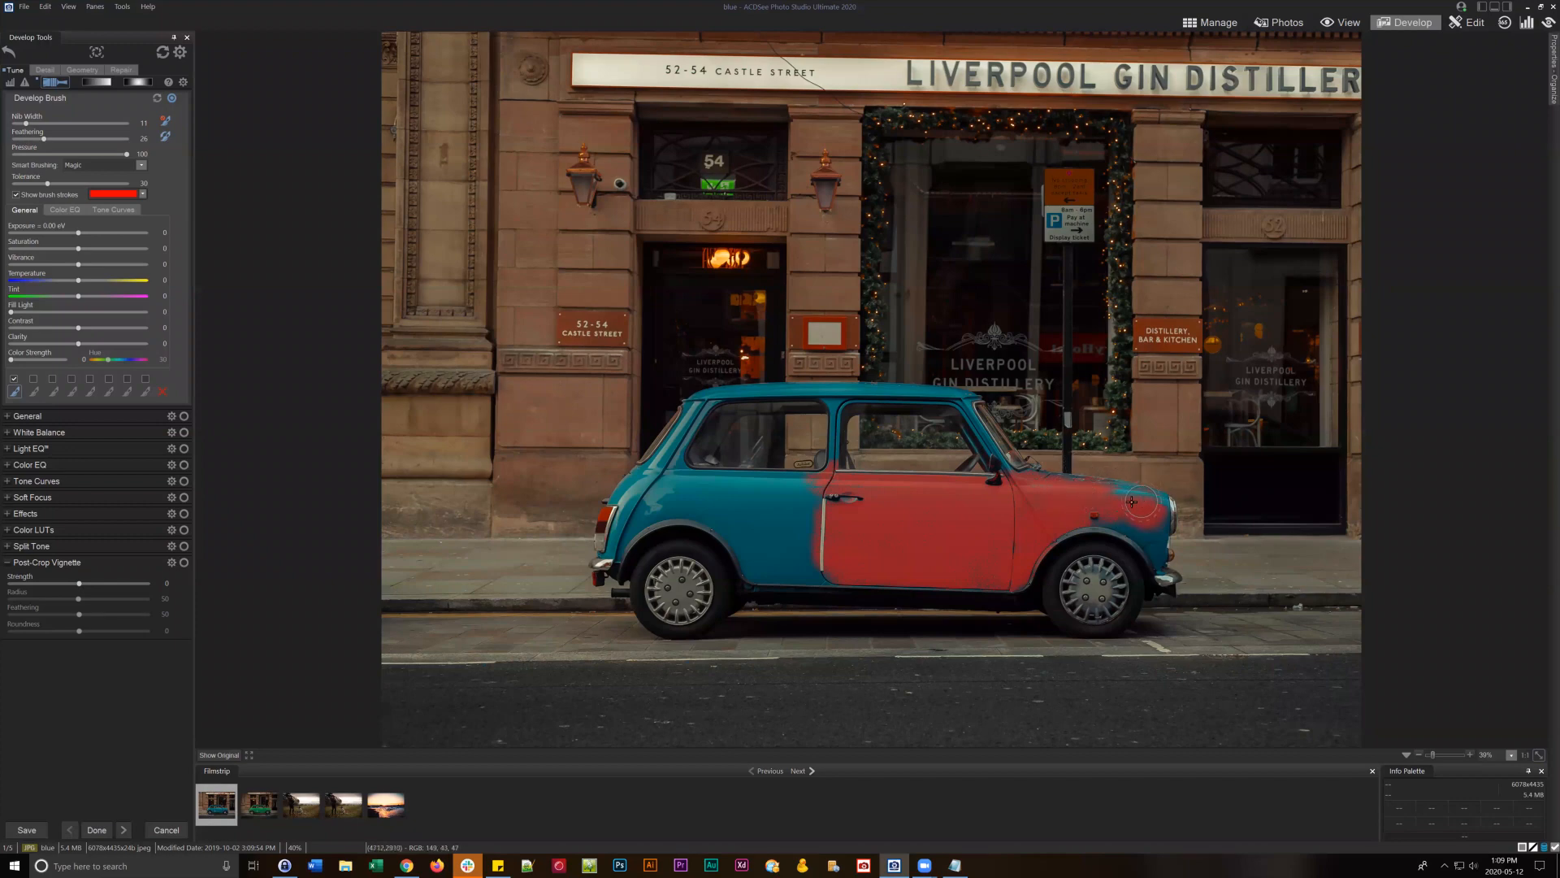
- Try Color smart brushing on the car's rear side panel, and try Brightness smart brushing on the same panel
click(104, 164)
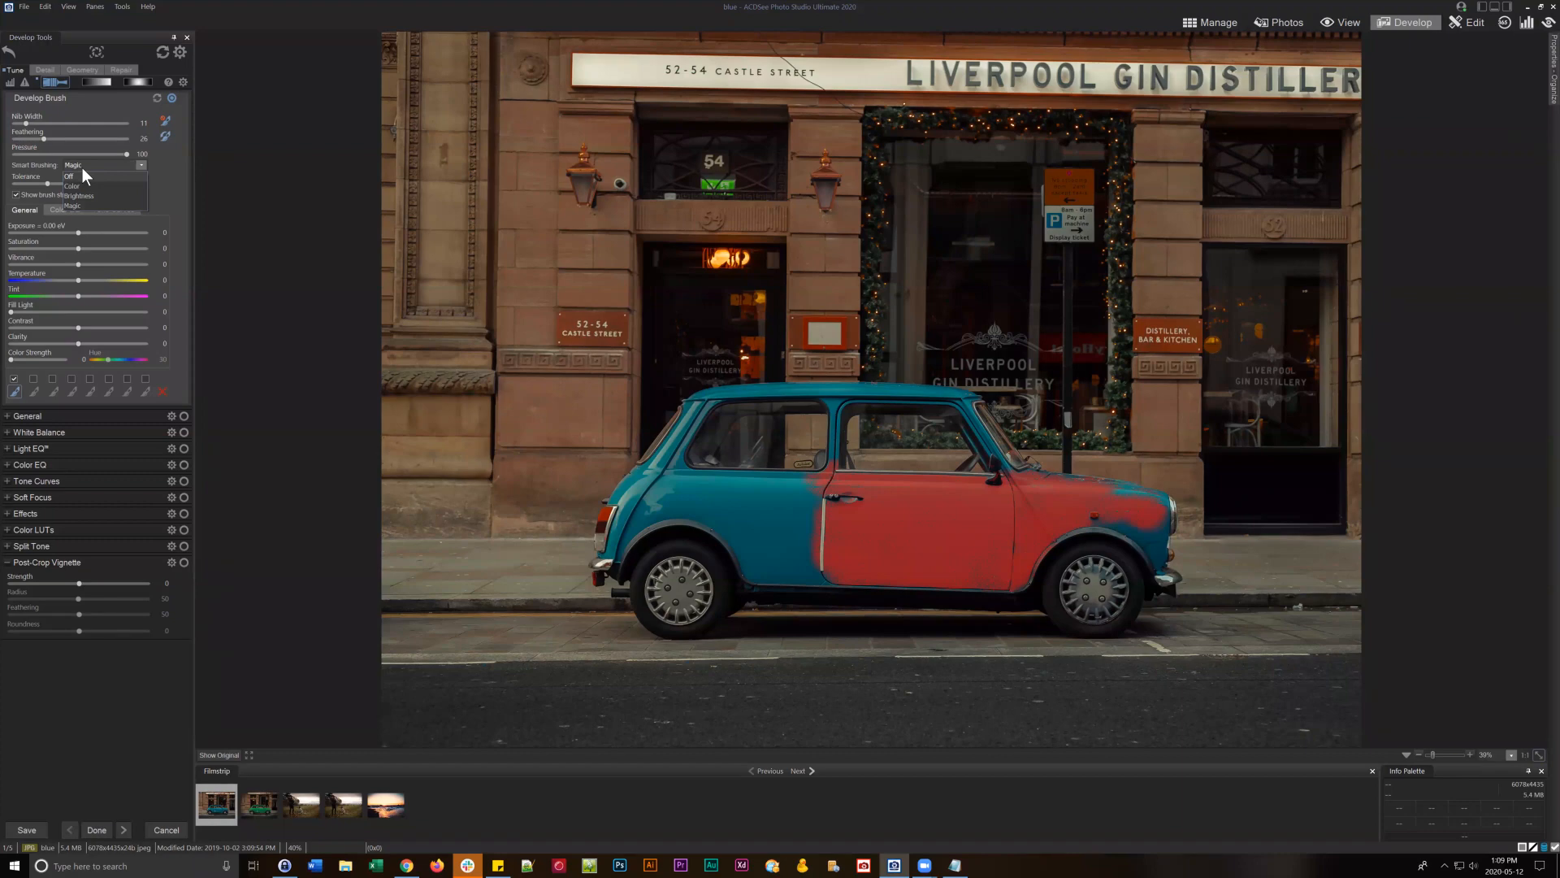
click(72, 185)
mouse_move(664, 497)
mouse_down()
mouse_move(835, 491)
mouse_move(793, 491)
mouse_move(818, 492)
mouse_move(806, 508)
mouse_move(857, 572)
mouse_move(756, 568)
mouse_move(711, 510)
mouse_move(795, 552)
mouse_move(670, 546)
mouse_move(703, 546)
mouse_move(728, 583)
mouse_move(689, 538)
mouse_move(738, 582)
mouse_move(717, 538)
mouse_up()
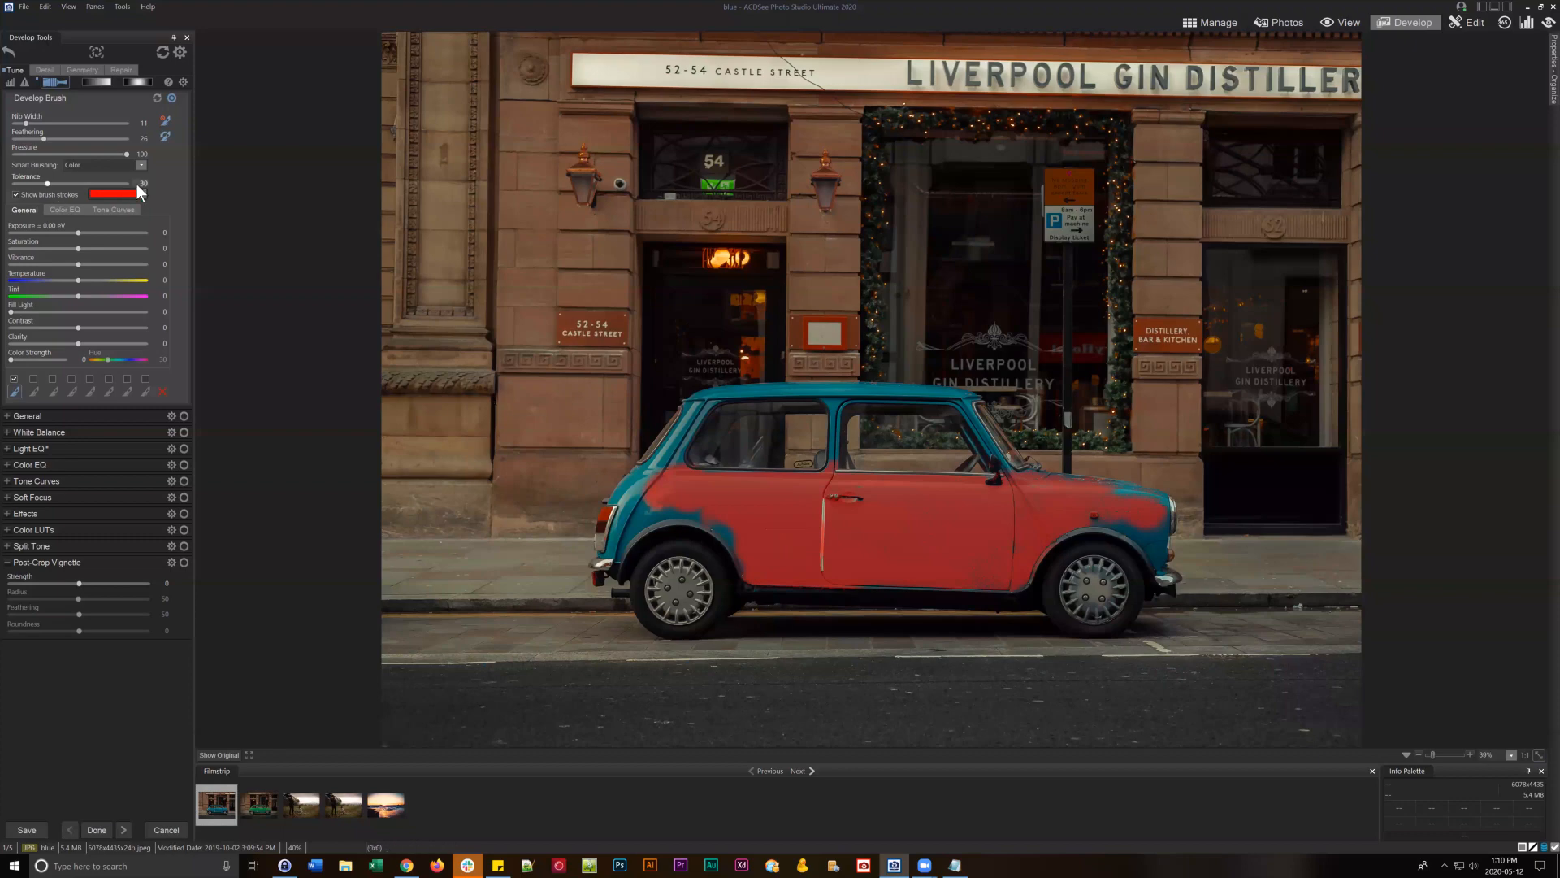
click(115, 166)
mouse_move(761, 539)
mouse_down()
mouse_move(700, 498)
mouse_move(654, 498)
mouse_up()
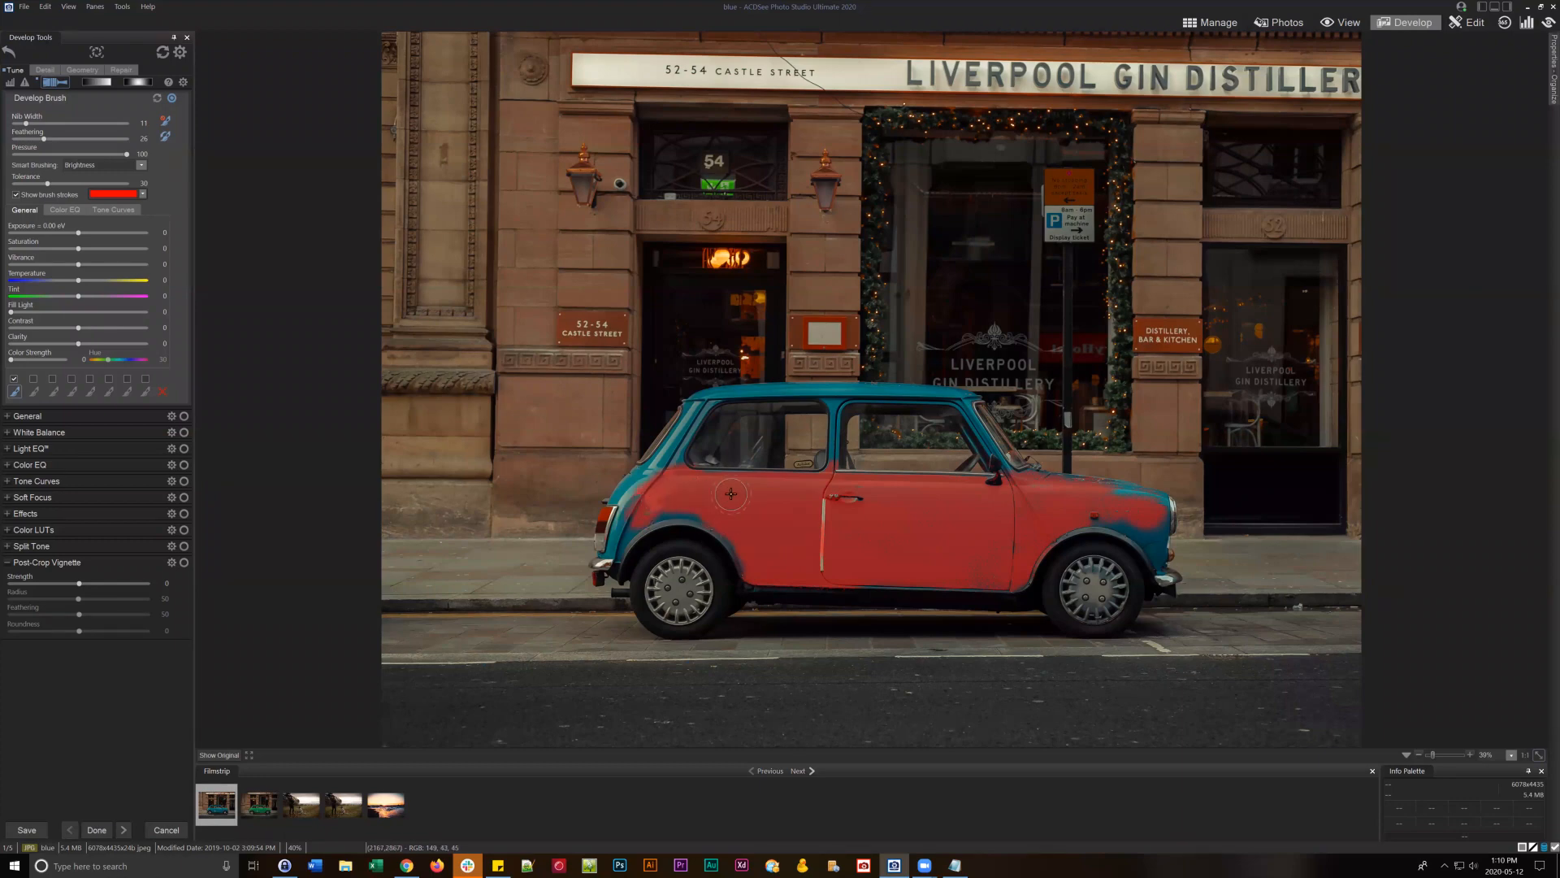
- Set smart brushing to Magic and clear all the strokes painted on the car
click(141, 164)
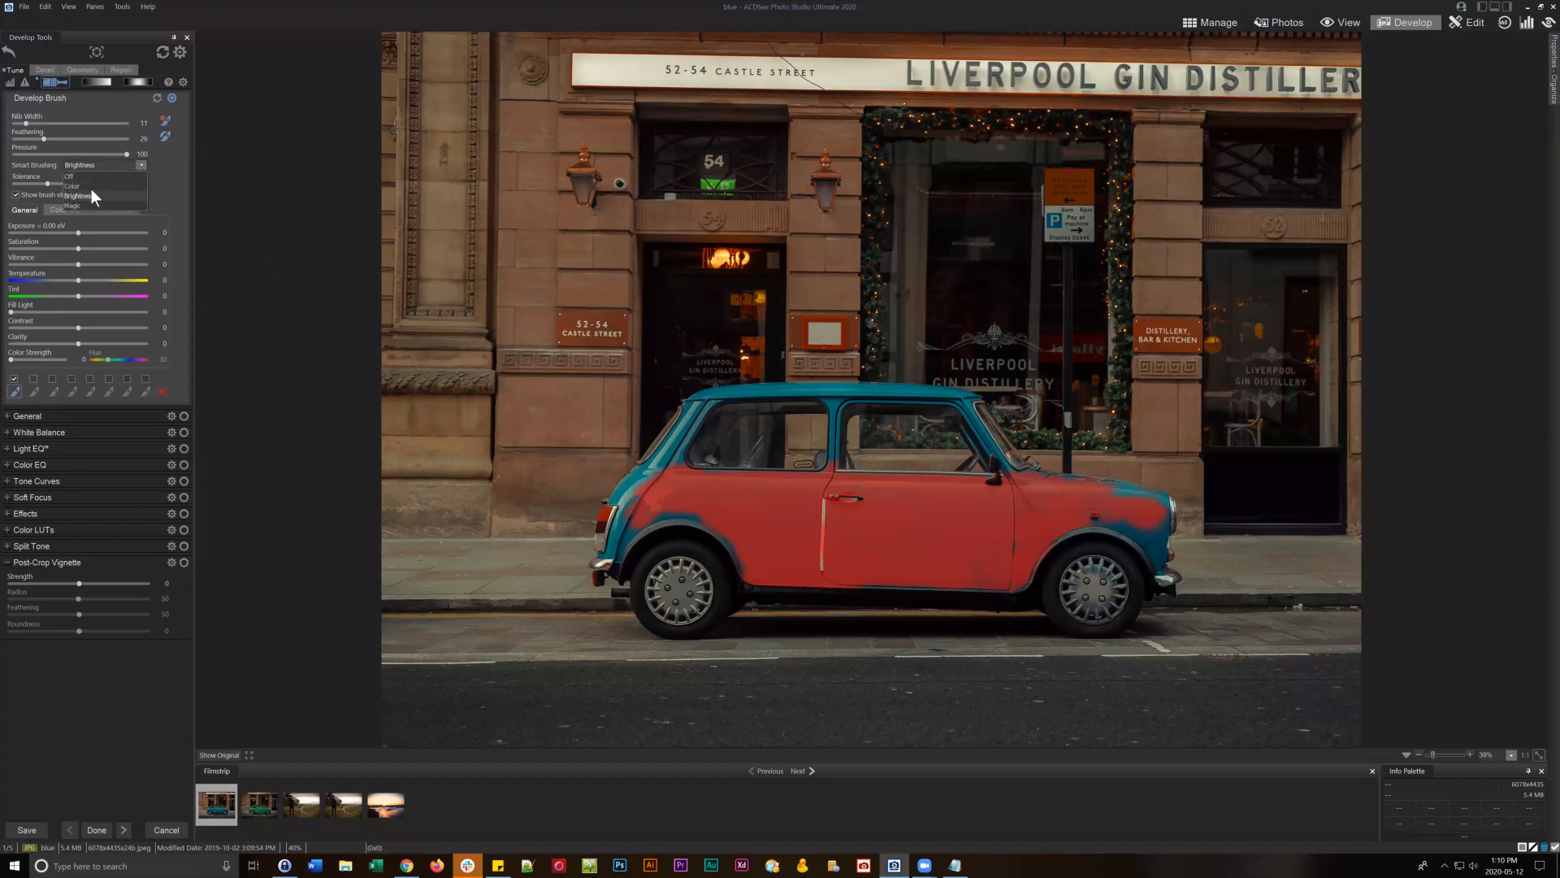
click(90, 205)
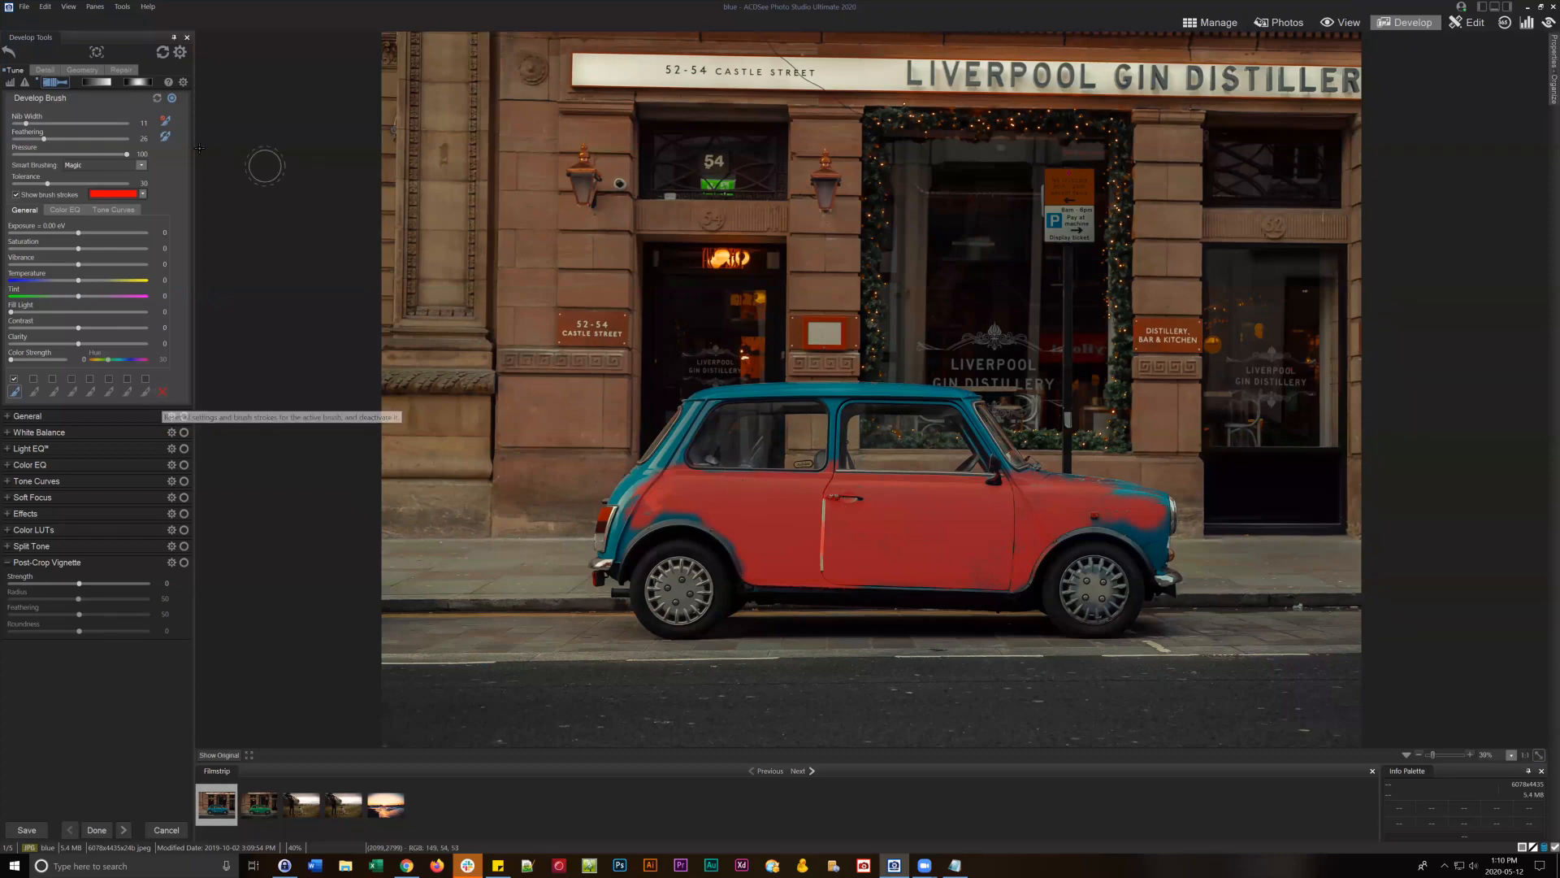
click(158, 98)
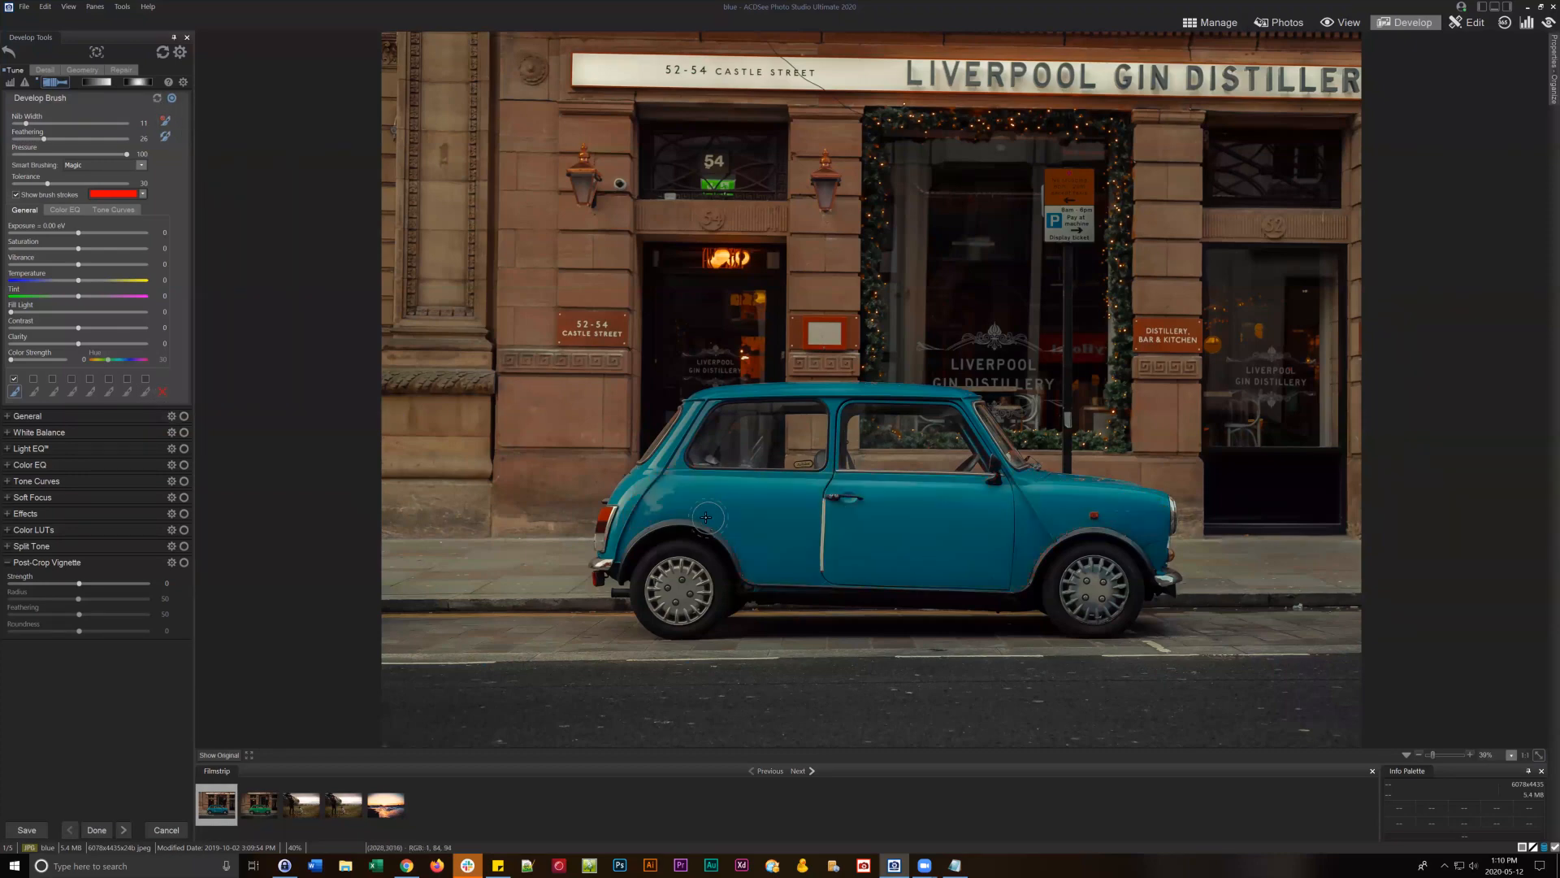
- Set the nib width to 9 and the tolerance to 10, and paint over the car's rear side panel
scroll(641, 481, down, 1)
scroll(807, 498, up, 4)
mouse_move(46, 182)
mouse_down()
mouse_move(68, 182)
mouse_move(30, 183)
mouse_up()
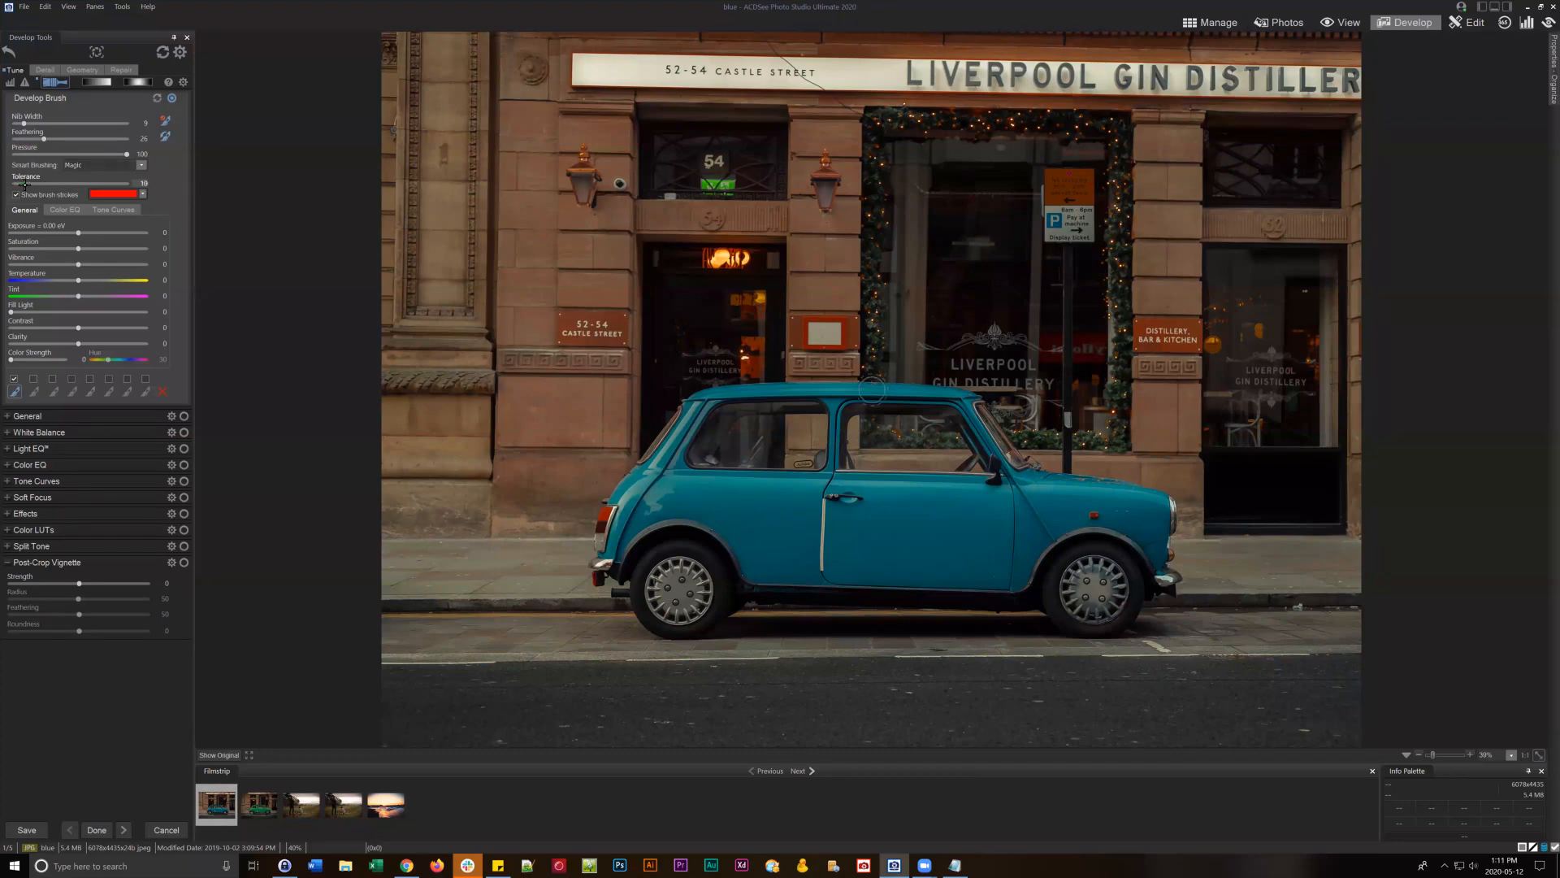
mouse_move(671, 489)
mouse_down()
mouse_move(797, 497)
mouse_move(707, 504)
mouse_move(797, 510)
mouse_move(723, 515)
mouse_move(796, 523)
mouse_move(752, 532)
mouse_move(810, 536)
mouse_move(774, 540)
mouse_move(814, 562)
mouse_up()
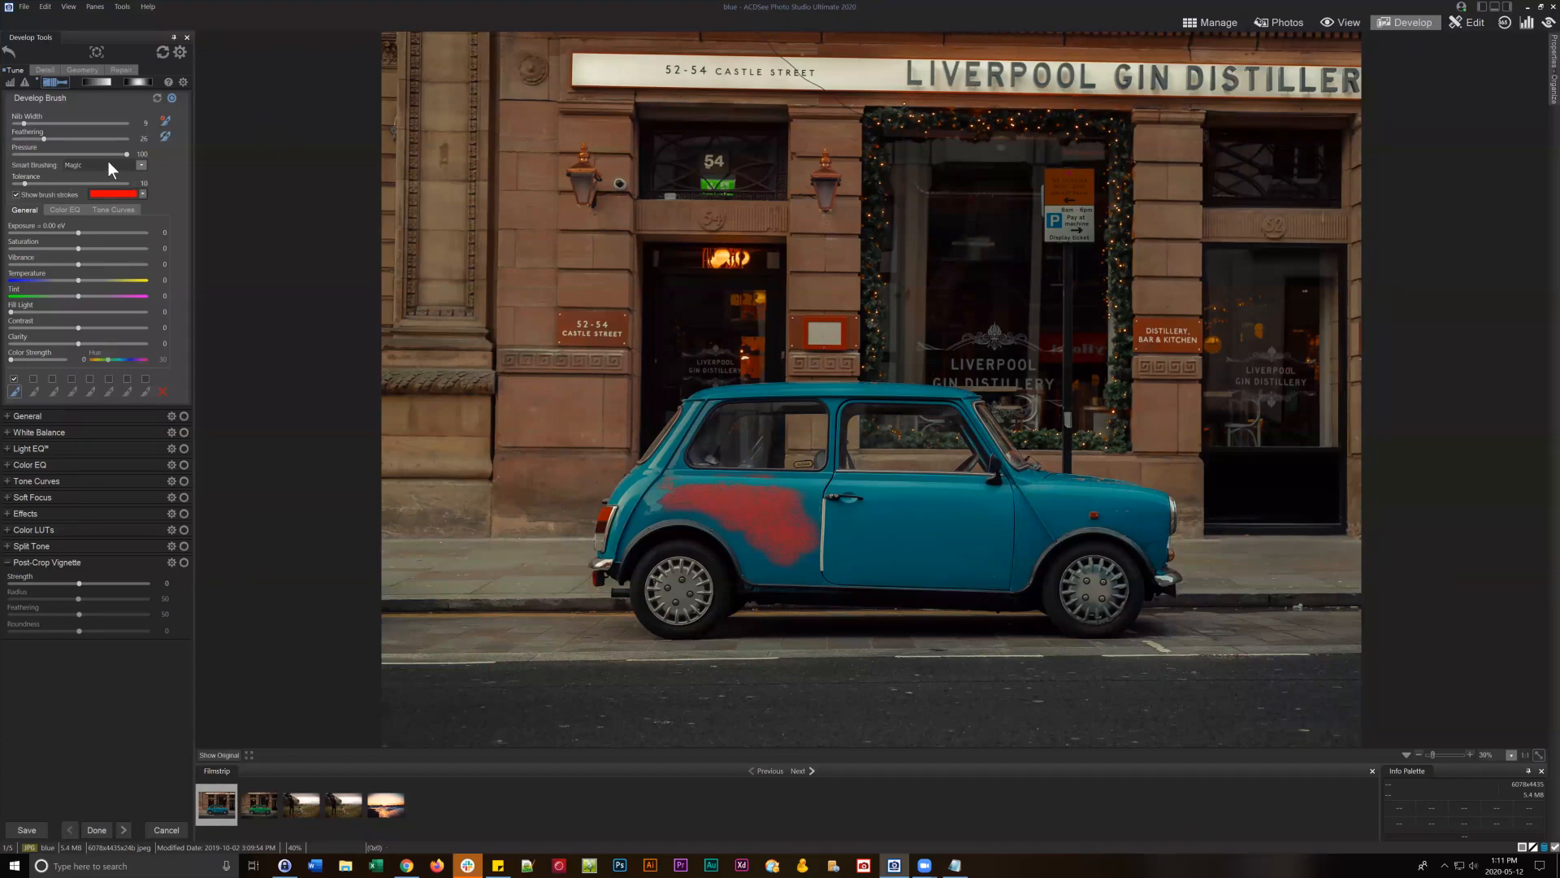
click(130, 164)
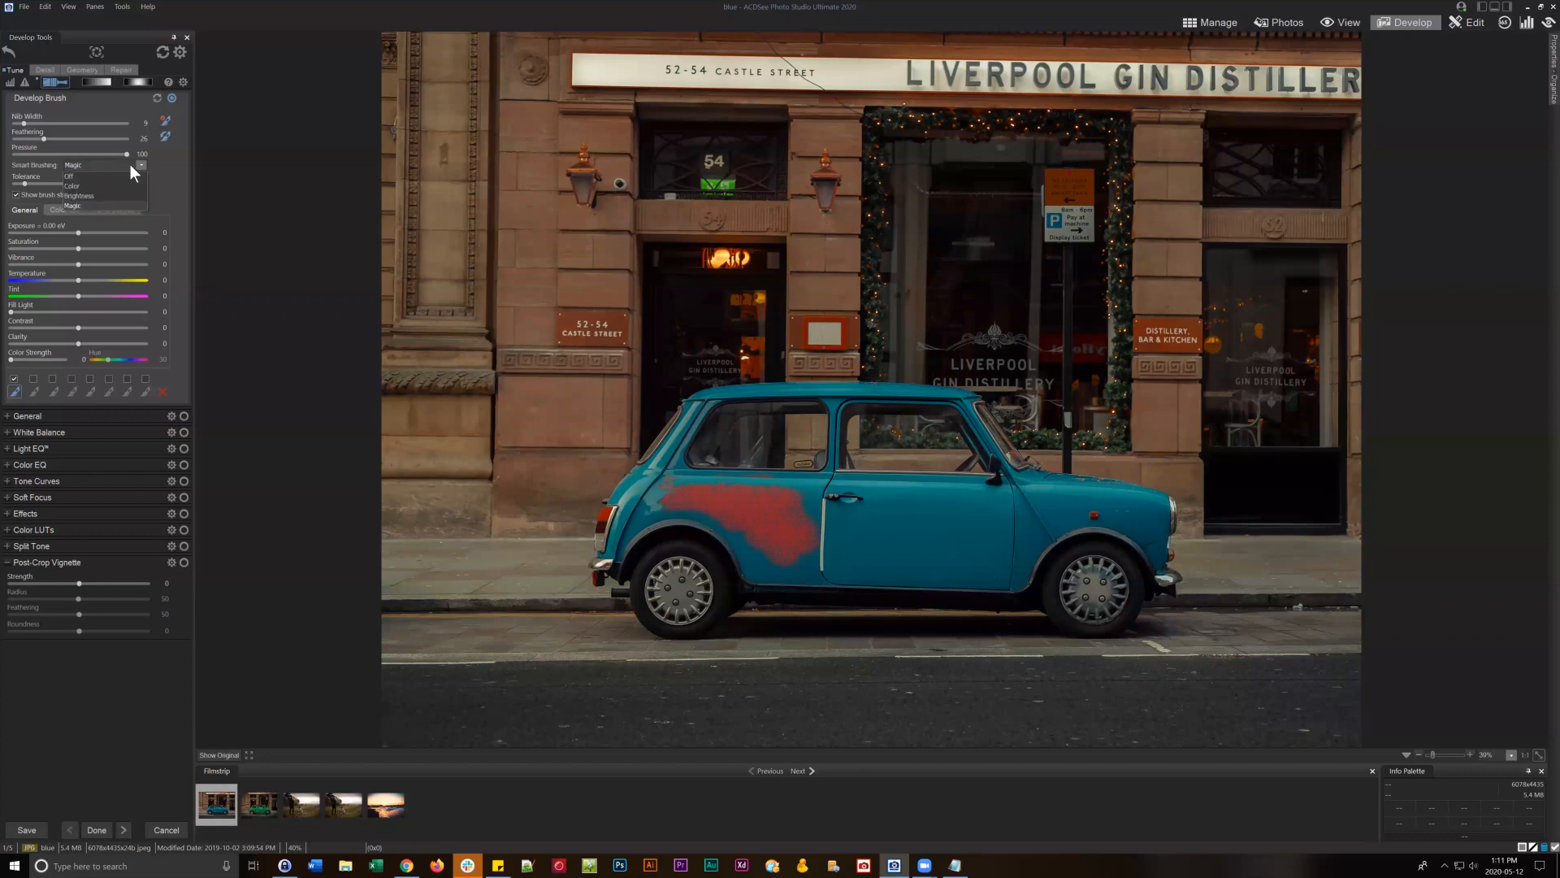
click(138, 161)
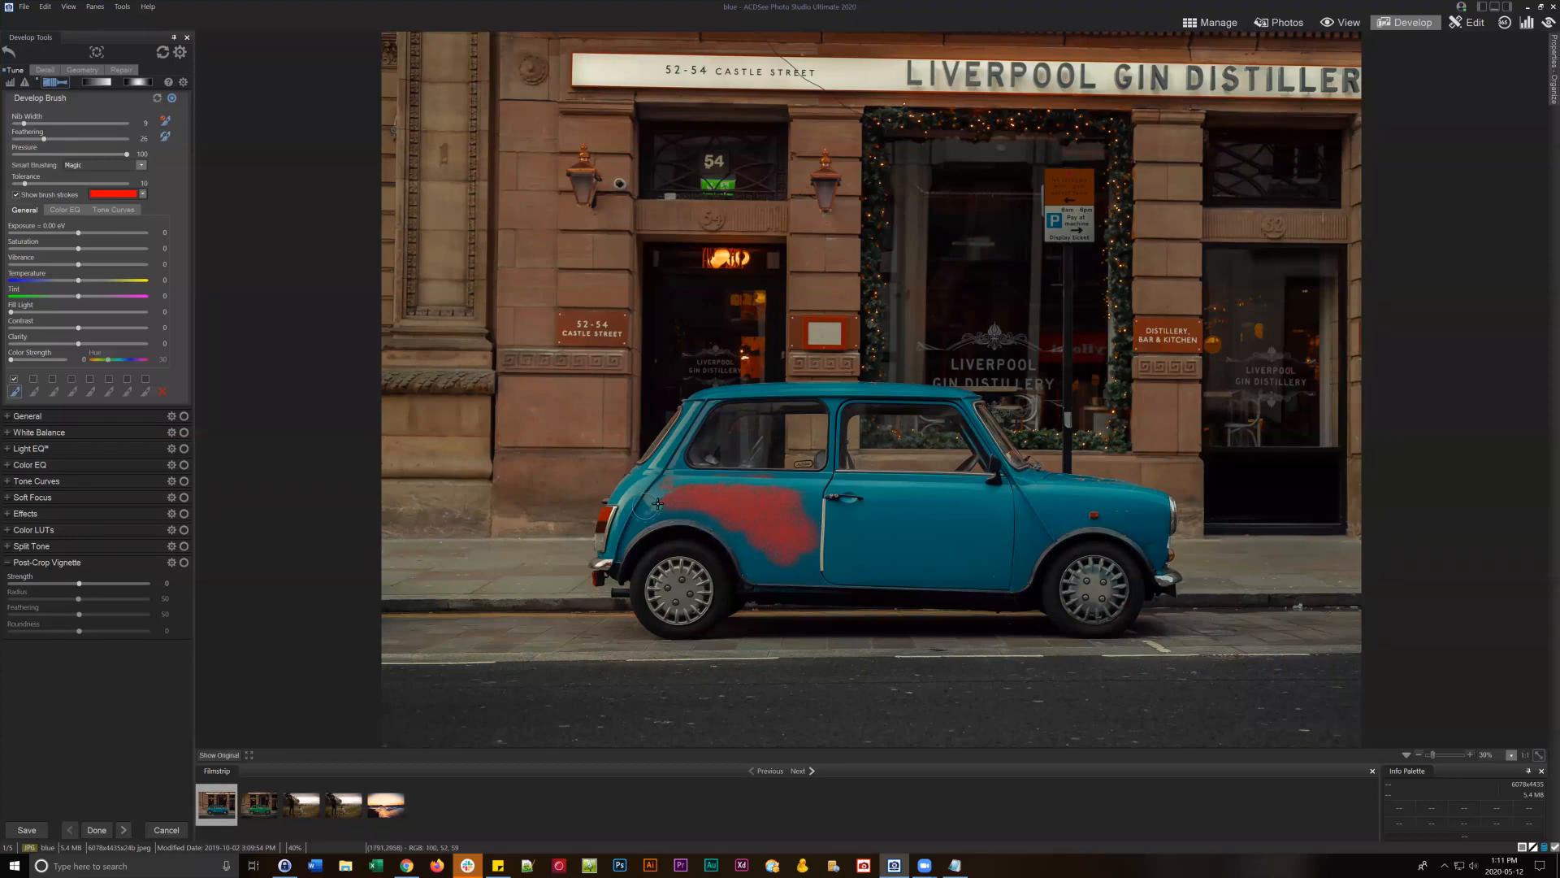
mouse_move(666, 501)
mouse_down()
mouse_move(722, 520)
mouse_move(761, 564)
mouse_move(807, 568)
mouse_move(804, 536)
mouse_move(814, 571)
mouse_up()
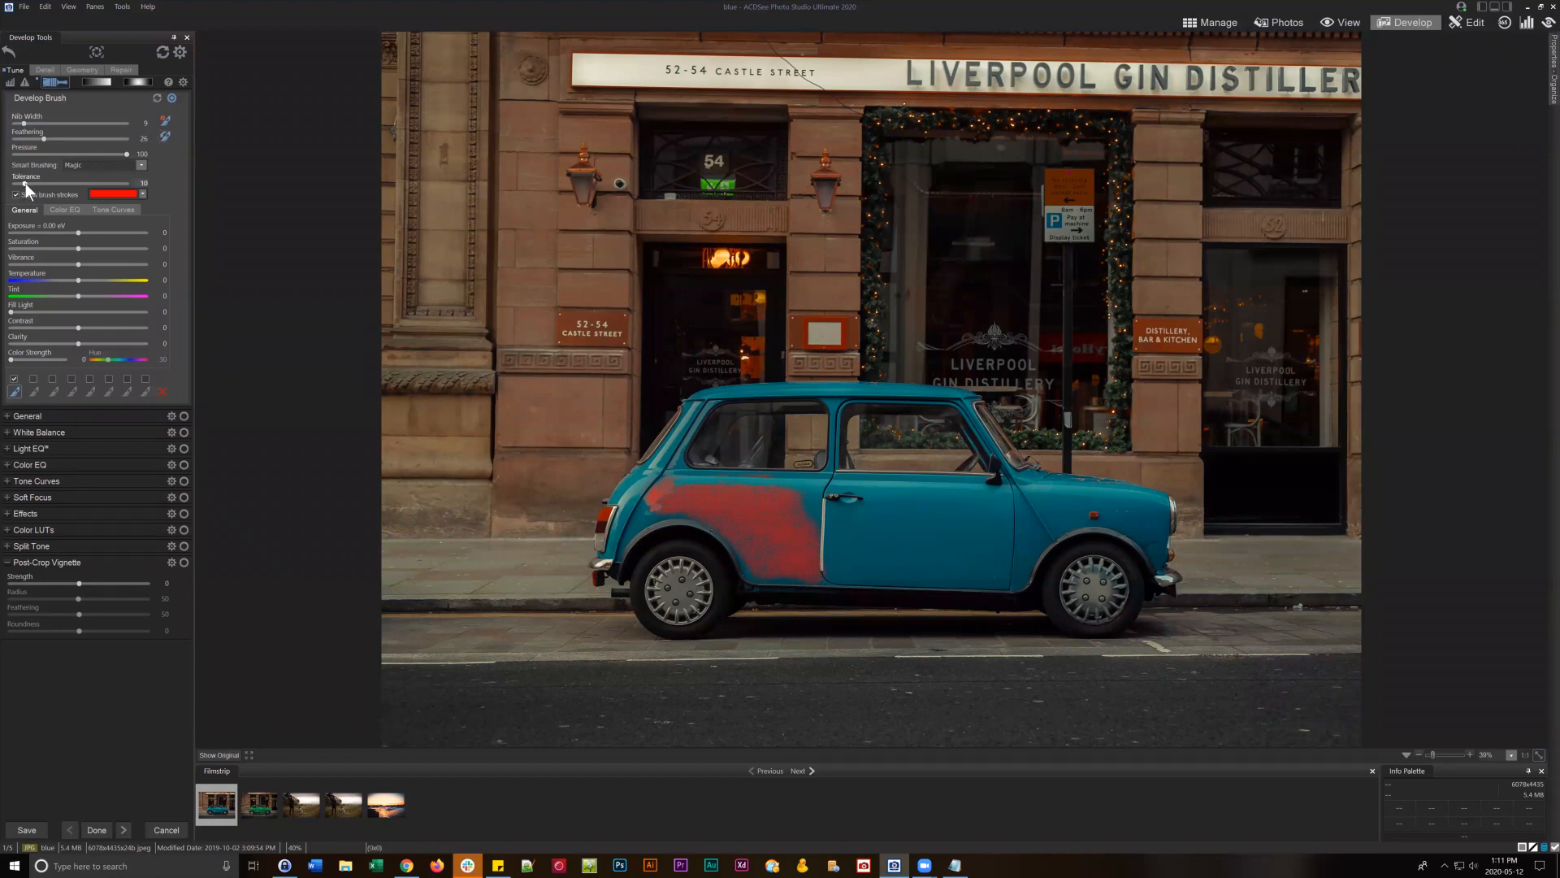
- Set the tolerance to 100 and paint over the rear side panel, door, bonnet and front wing
drag(25, 183, 23, 184)
mouse_move(662, 500)
mouse_down()
mouse_move(811, 496)
mouse_move(809, 559)
mouse_move(803, 507)
mouse_move(801, 529)
mouse_move(773, 494)
mouse_move(778, 539)
mouse_move(725, 507)
mouse_move(758, 553)
mouse_move(683, 497)
mouse_move(752, 548)
mouse_move(731, 515)
mouse_move(759, 542)
mouse_move(762, 512)
mouse_move(803, 518)
mouse_move(783, 560)
mouse_move(748, 551)
mouse_move(756, 570)
mouse_move(863, 572)
mouse_move(788, 571)
mouse_move(806, 506)
mouse_up()
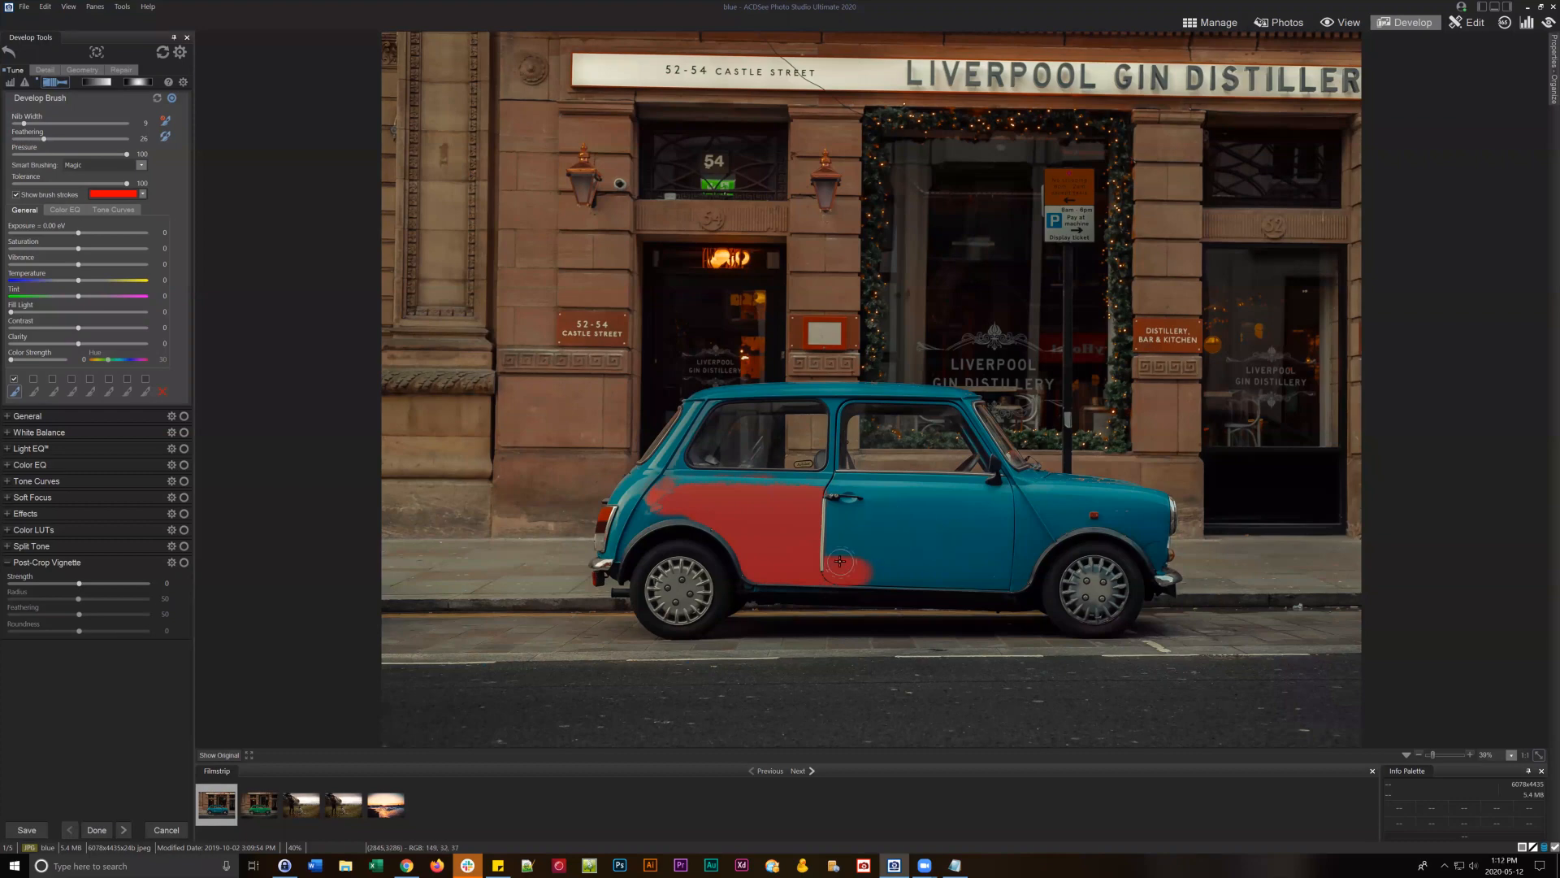
mouse_move(832, 514)
mouse_down()
mouse_move(875, 487)
mouse_move(857, 490)
mouse_move(879, 503)
mouse_move(841, 501)
mouse_move(865, 498)
mouse_move(875, 551)
mouse_move(862, 552)
mouse_move(891, 566)
mouse_move(858, 572)
mouse_move(936, 570)
mouse_move(842, 573)
mouse_up()
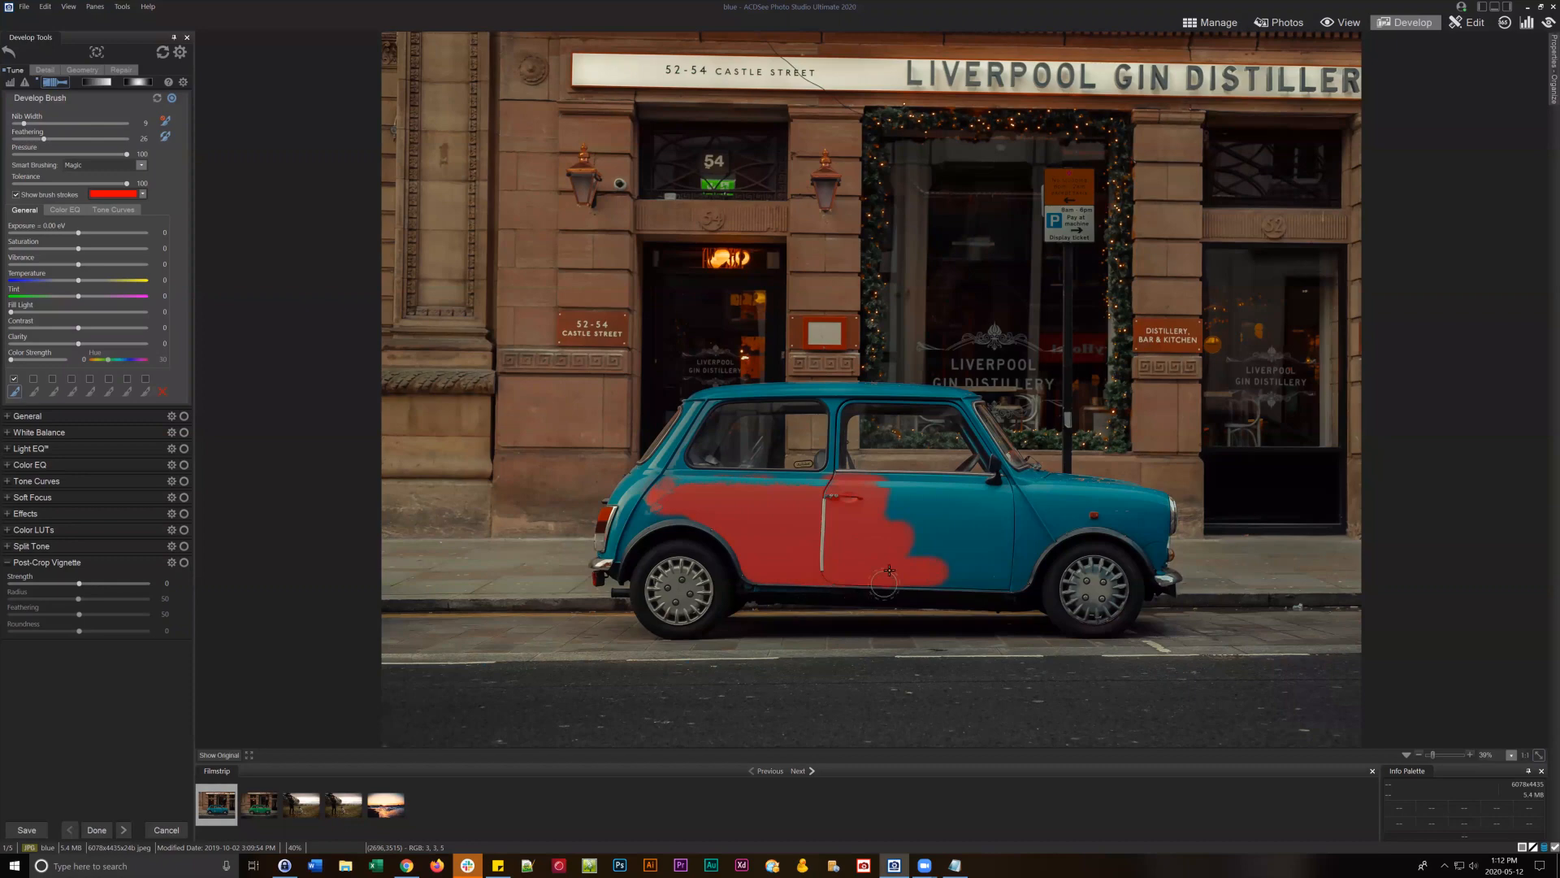
mouse_move(886, 578)
mouse_down()
mouse_move(928, 535)
mouse_move(893, 547)
mouse_move(931, 538)
mouse_move(898, 530)
mouse_move(882, 485)
mouse_move(913, 485)
mouse_move(868, 479)
mouse_up()
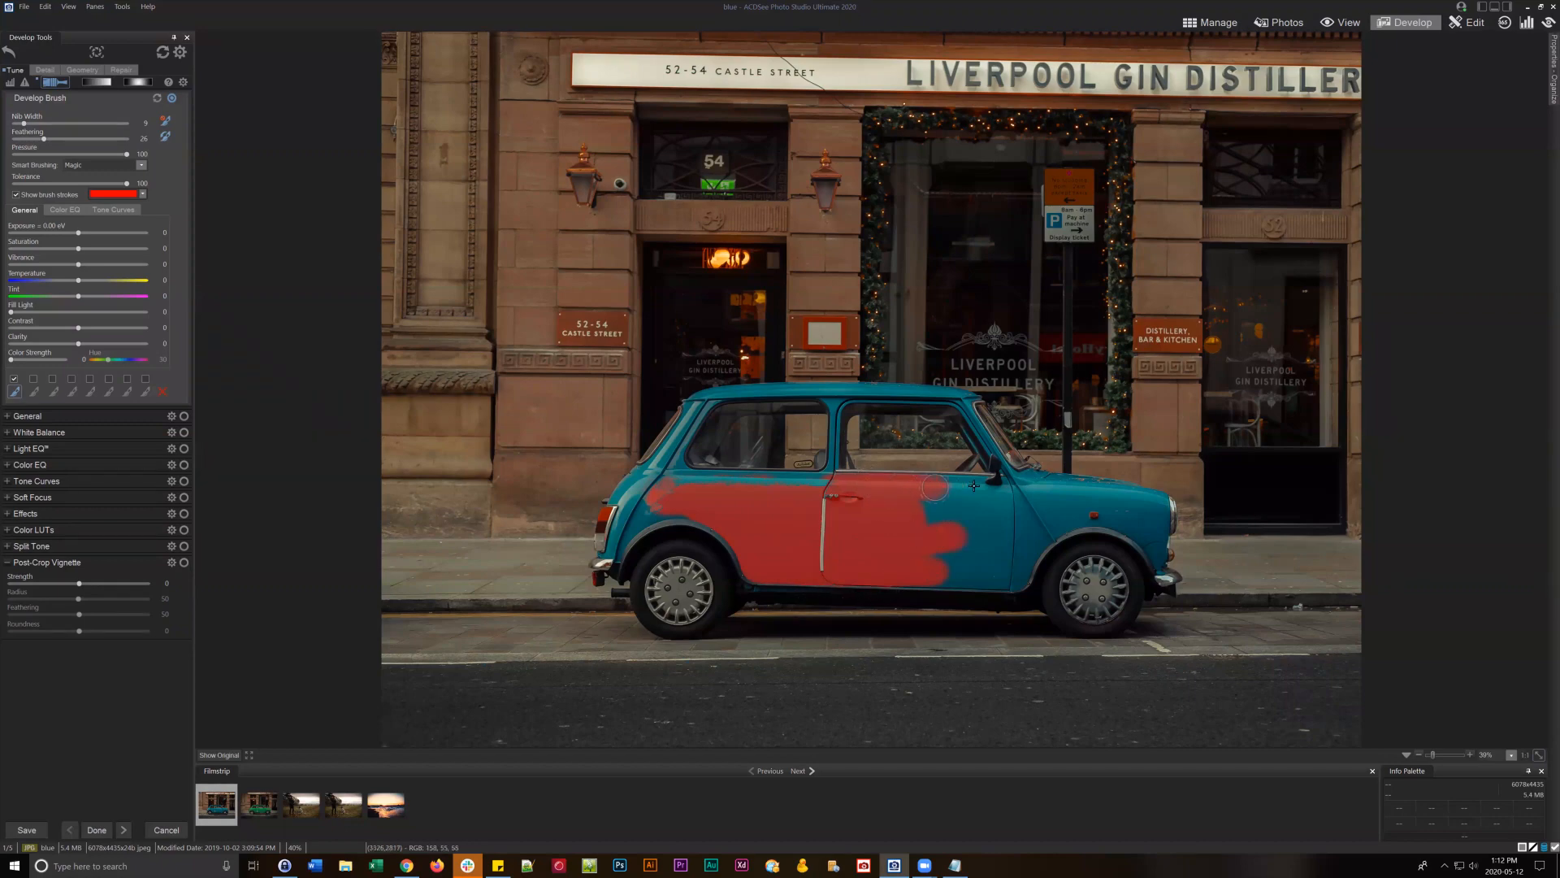
mouse_move(973, 485)
mouse_down()
mouse_move(1044, 530)
mouse_move(1014, 583)
mouse_move(877, 576)
mouse_move(989, 563)
mouse_move(955, 554)
mouse_move(1015, 525)
mouse_move(902, 514)
mouse_move(977, 509)
mouse_move(934, 546)
mouse_move(907, 503)
mouse_move(1008, 514)
mouse_move(1037, 480)
mouse_move(1148, 499)
mouse_move(1128, 490)
mouse_move(1060, 497)
mouse_move(1044, 531)
mouse_move(1122, 513)
mouse_move(1082, 516)
mouse_move(1140, 523)
mouse_move(1122, 515)
mouse_move(1162, 567)
mouse_move(1149, 494)
mouse_move(1161, 567)
mouse_move(1149, 533)
mouse_up()
- Set the nib width to 3 and paint over the car's windscreen pillar and the front part of the roof
scroll(1150, 532, down, 2)
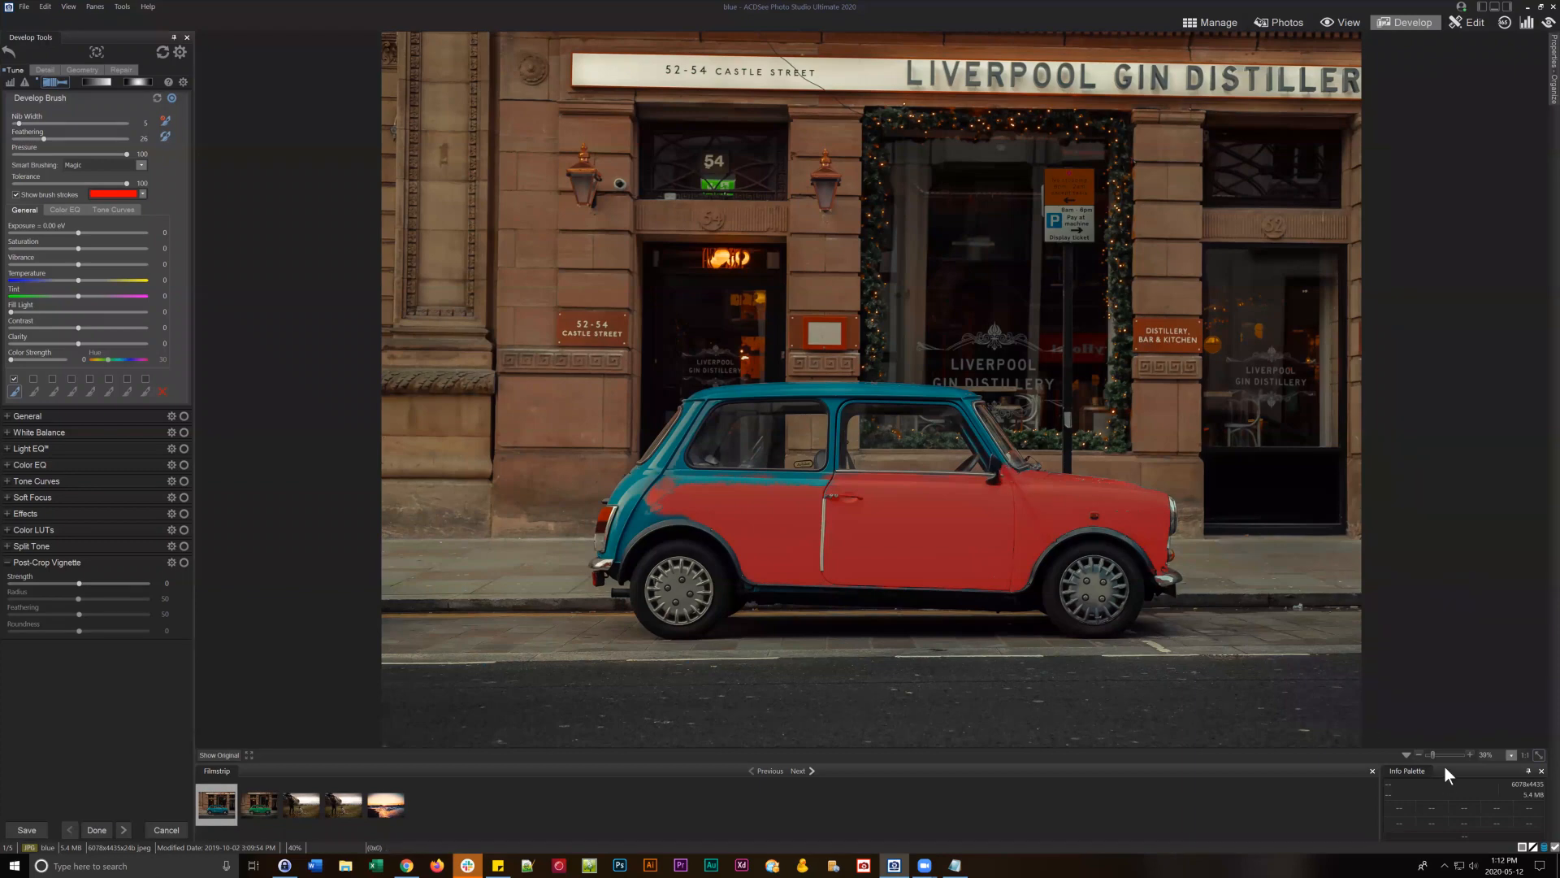
drag(1433, 754, 1502, 723)
click(1508, 716)
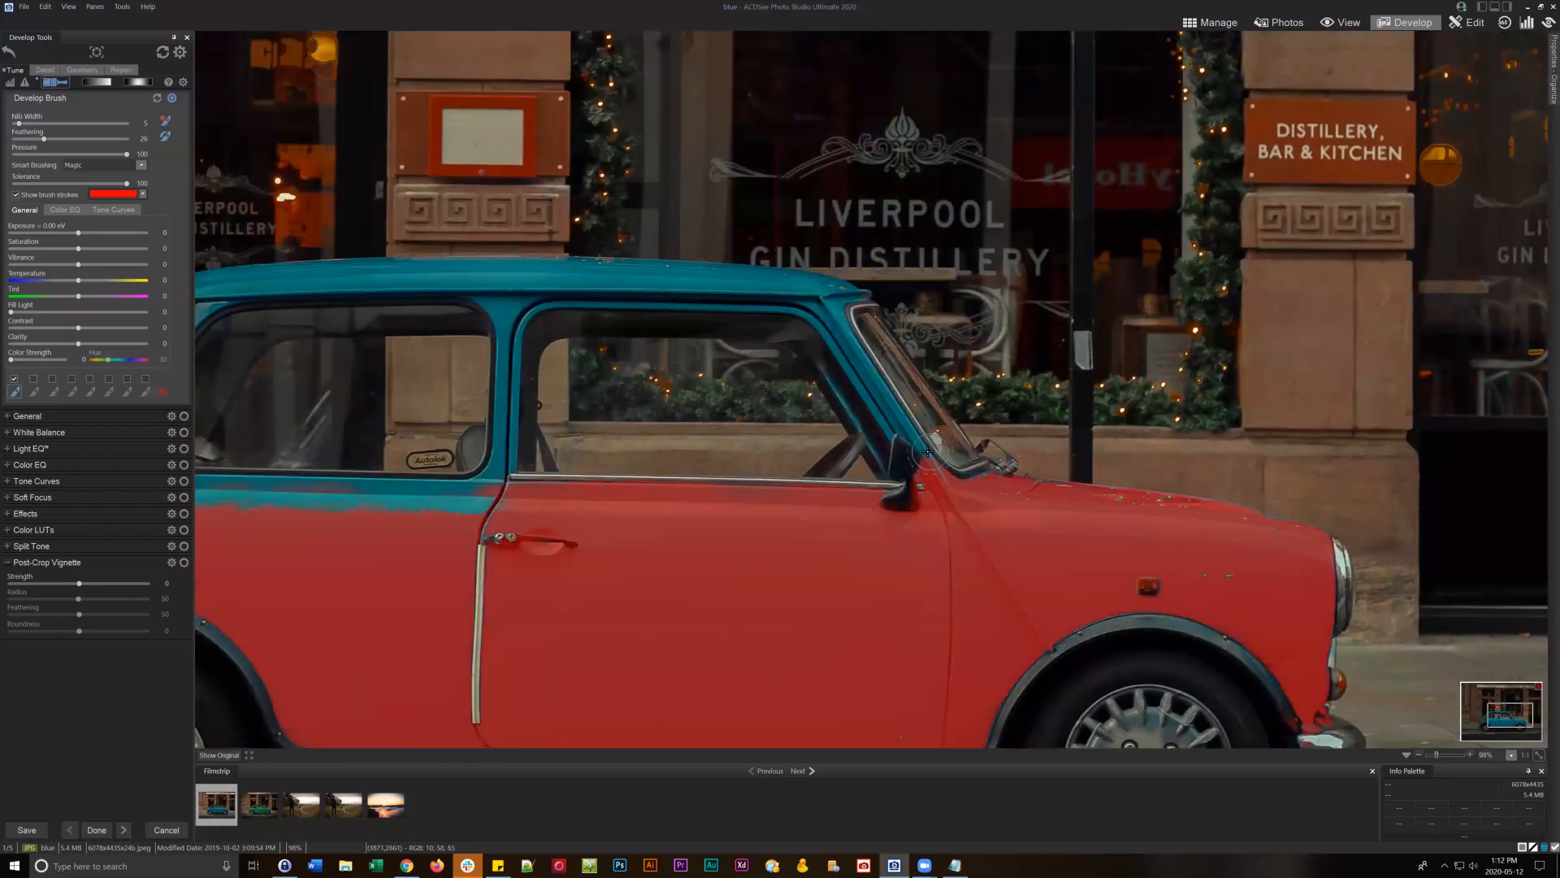
mouse_move(929, 456)
mouse_down()
mouse_move(836, 341)
mouse_move(865, 373)
mouse_move(841, 323)
mouse_move(943, 477)
mouse_up()
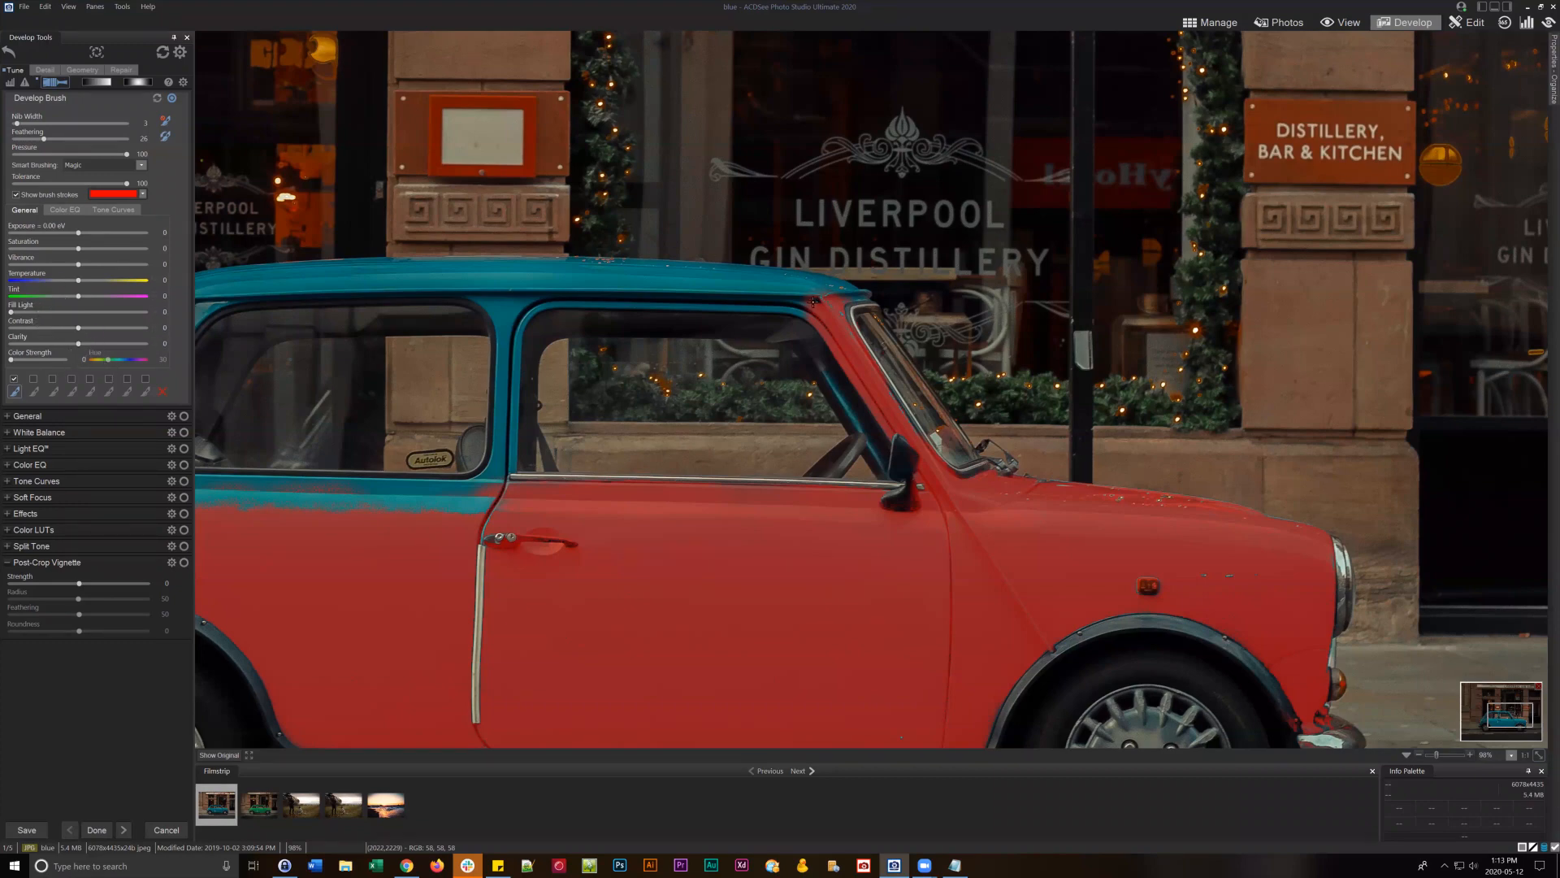
mouse_move(812, 301)
mouse_down()
mouse_move(815, 317)
mouse_move(770, 301)
mouse_move(532, 300)
mouse_move(668, 285)
mouse_move(862, 296)
mouse_move(848, 321)
mouse_move(840, 305)
mouse_move(716, 271)
mouse_move(866, 297)
mouse_move(860, 271)
mouse_up()
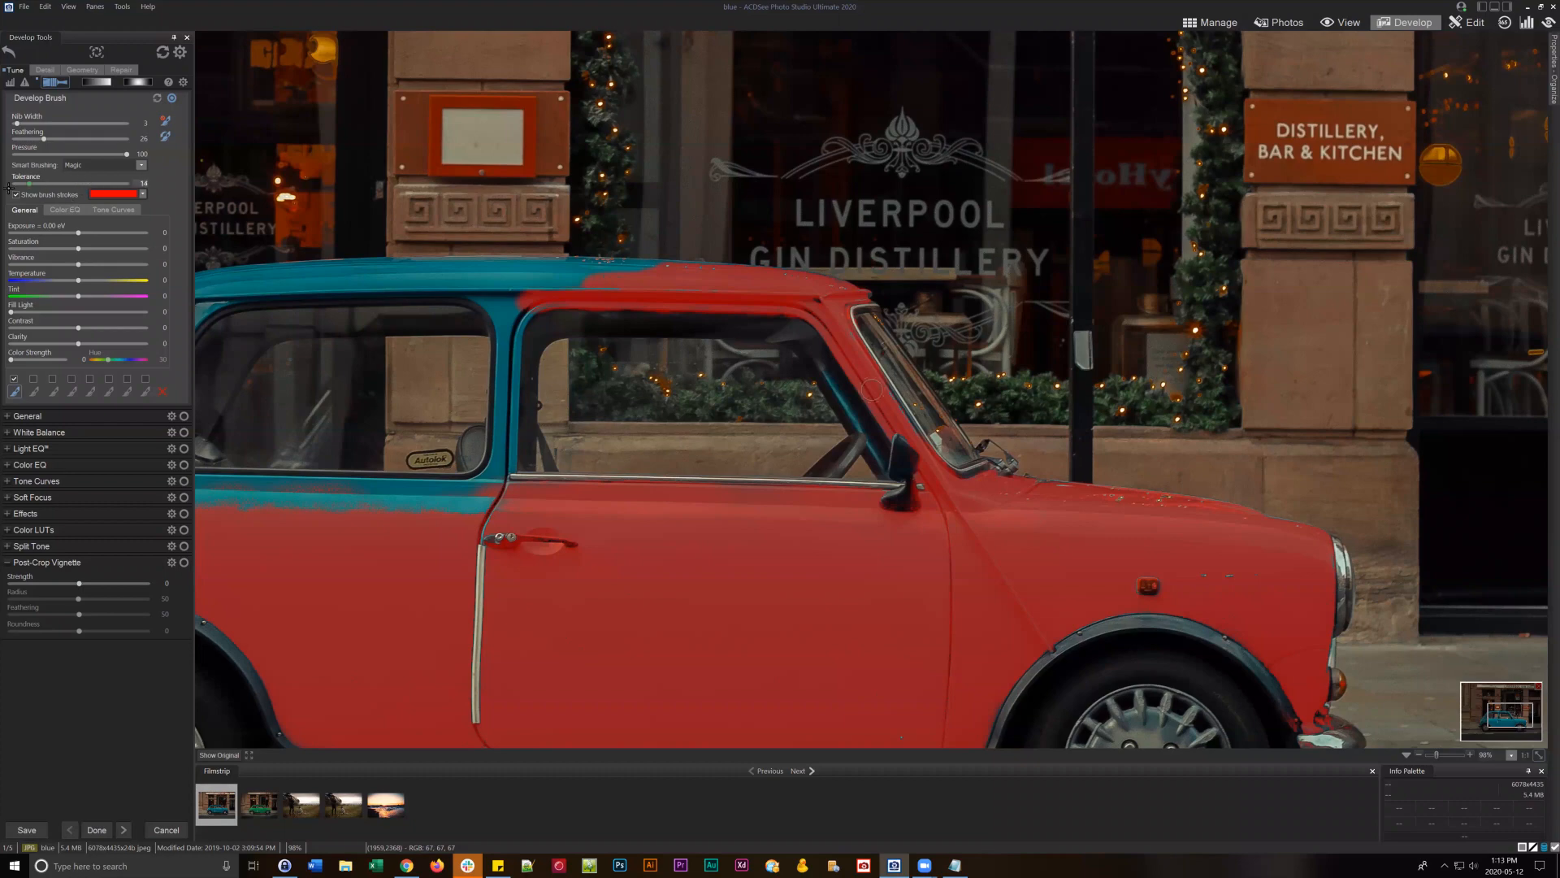
- Set the tolerance to 96 and paint over the roof above the door and the pillar between the side windows
mouse_move(1052, 540)
mouse_down()
mouse_move(1137, 541)
mouse_move(1117, 544)
mouse_move(1143, 556)
mouse_move(1042, 537)
mouse_move(1078, 532)
mouse_move(1034, 555)
mouse_move(1085, 572)
mouse_move(1118, 532)
mouse_move(1053, 569)
mouse_move(1061, 524)
mouse_up()
drag(27, 183, 118, 185)
mouse_move(632, 288)
mouse_down()
mouse_move(542, 274)
mouse_move(625, 265)
mouse_up()
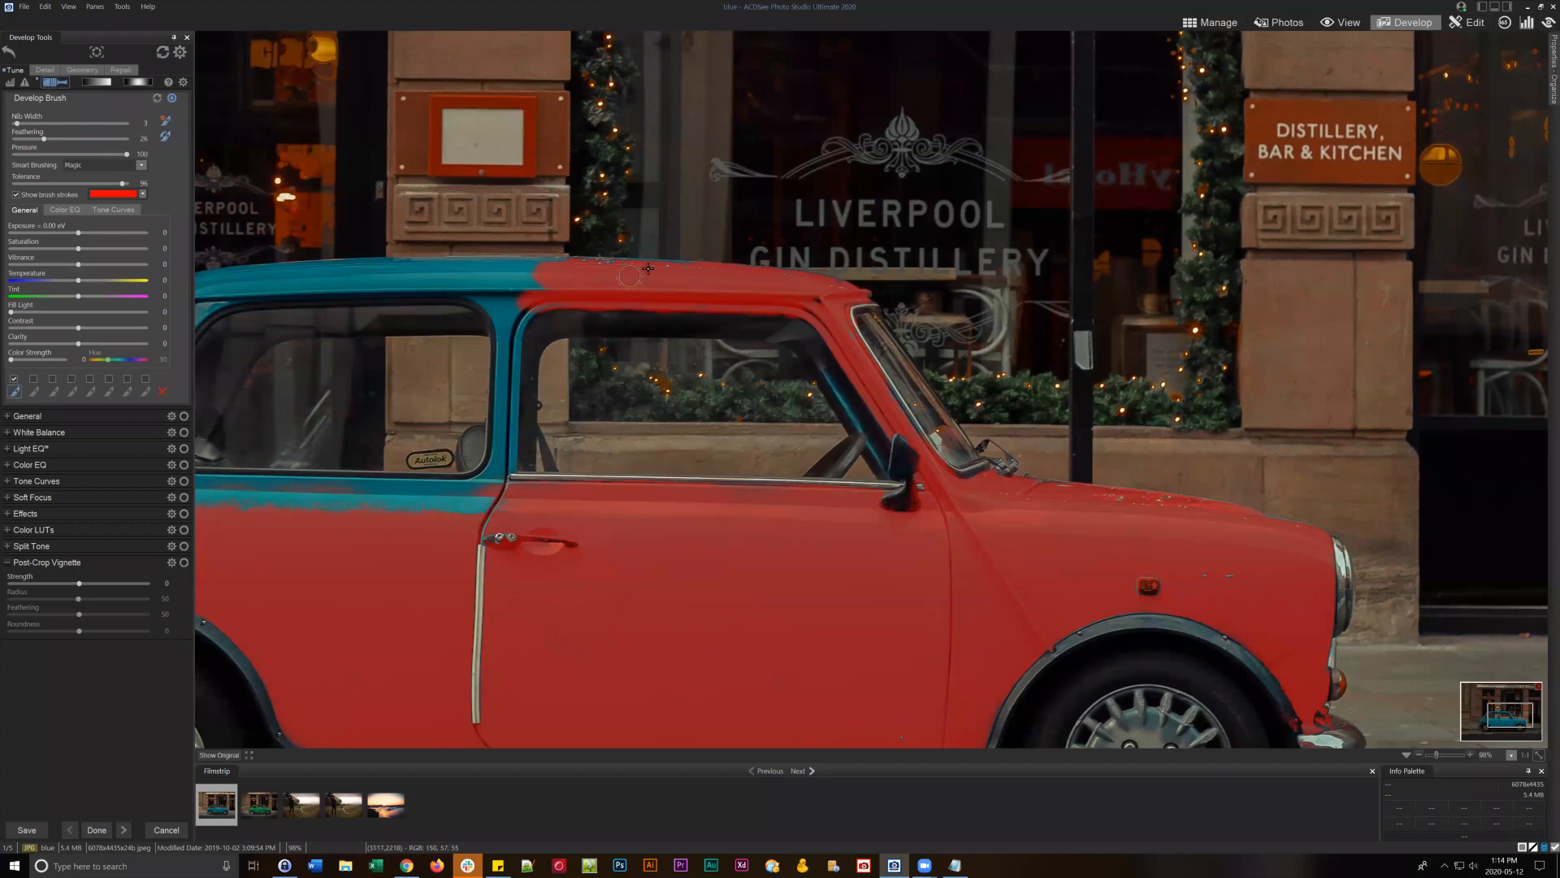
mouse_move(647, 268)
mouse_down()
mouse_move(497, 281)
mouse_move(533, 284)
mouse_move(507, 292)
mouse_move(506, 310)
mouse_move(527, 306)
mouse_move(518, 328)
mouse_move(535, 298)
mouse_up()
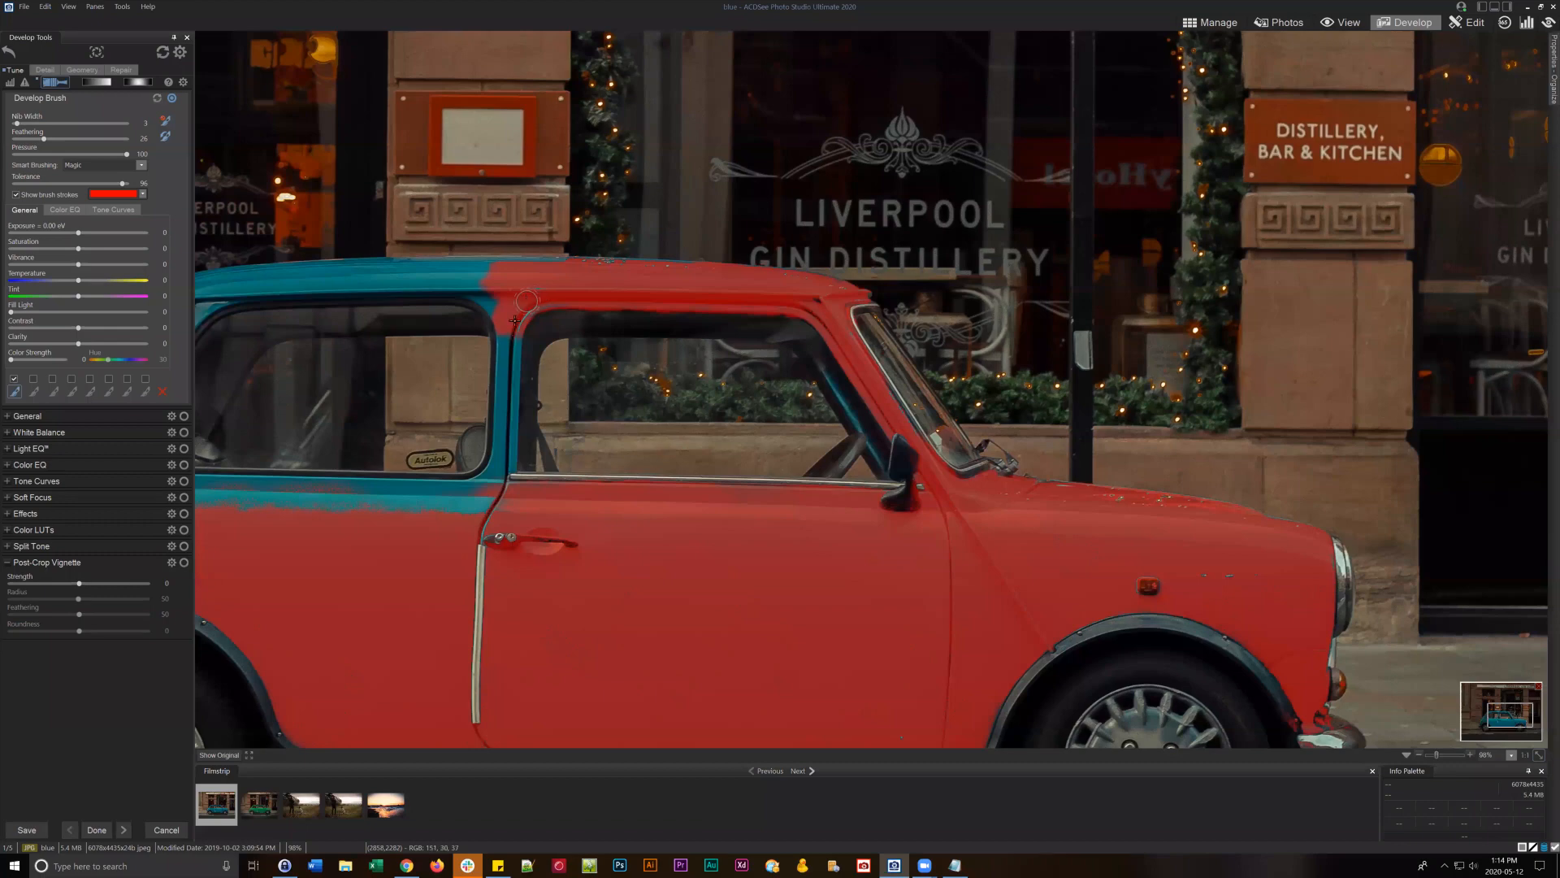
drag(515, 321, 507, 404)
mouse_move(505, 471)
mouse_down()
mouse_move(513, 338)
mouse_move(509, 441)
mouse_up()
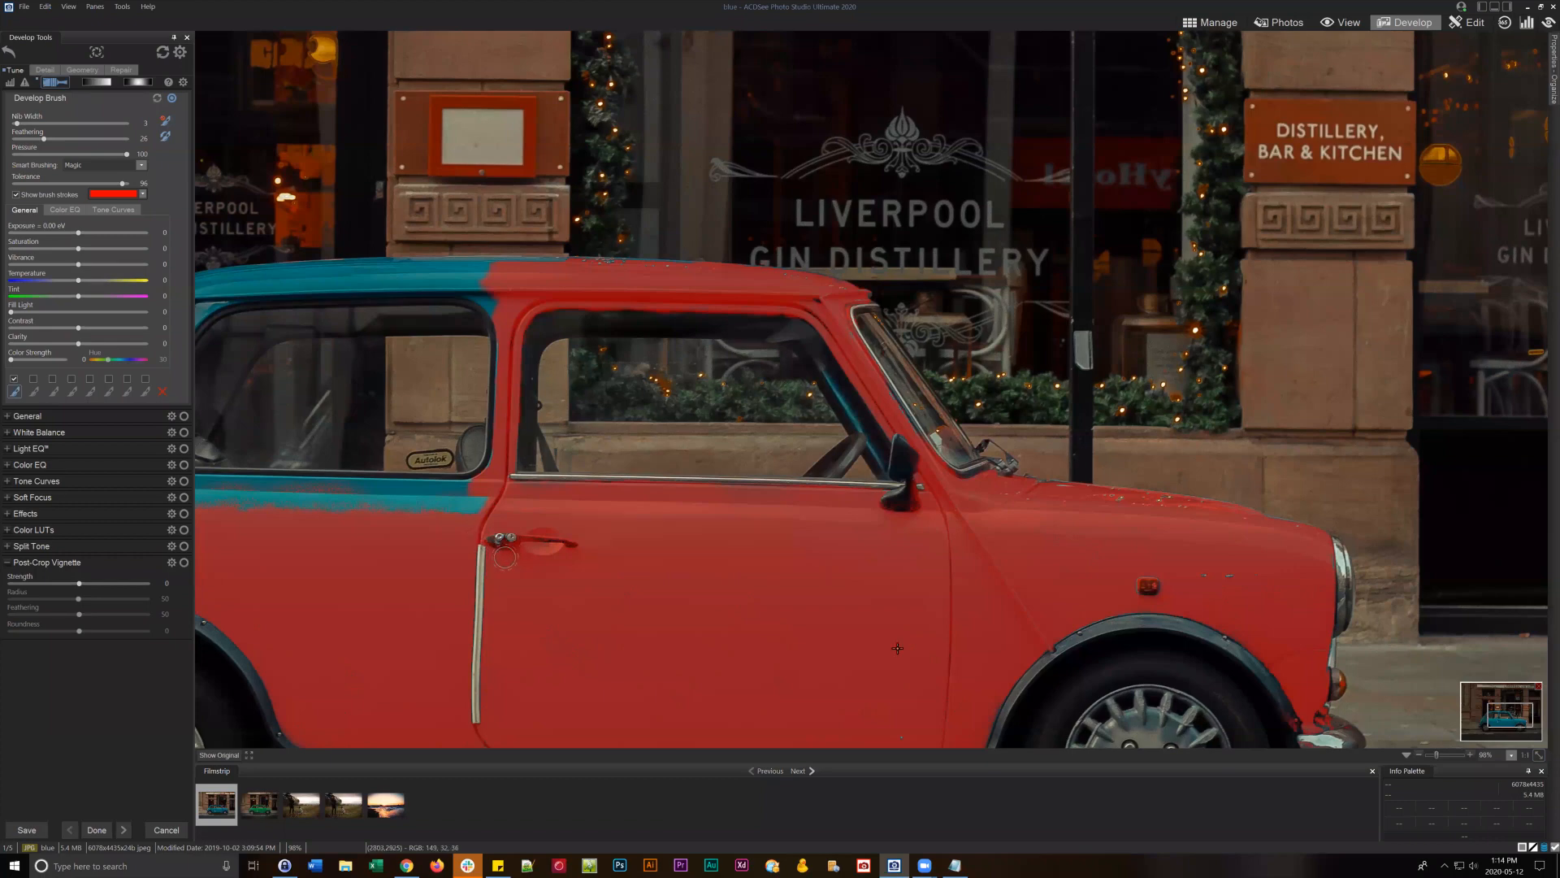
- Paint over the rear part of the car's roof at pressure 5 and again at pressure 100, back to the roof's rear edge
drag(1503, 716, 1456, 714)
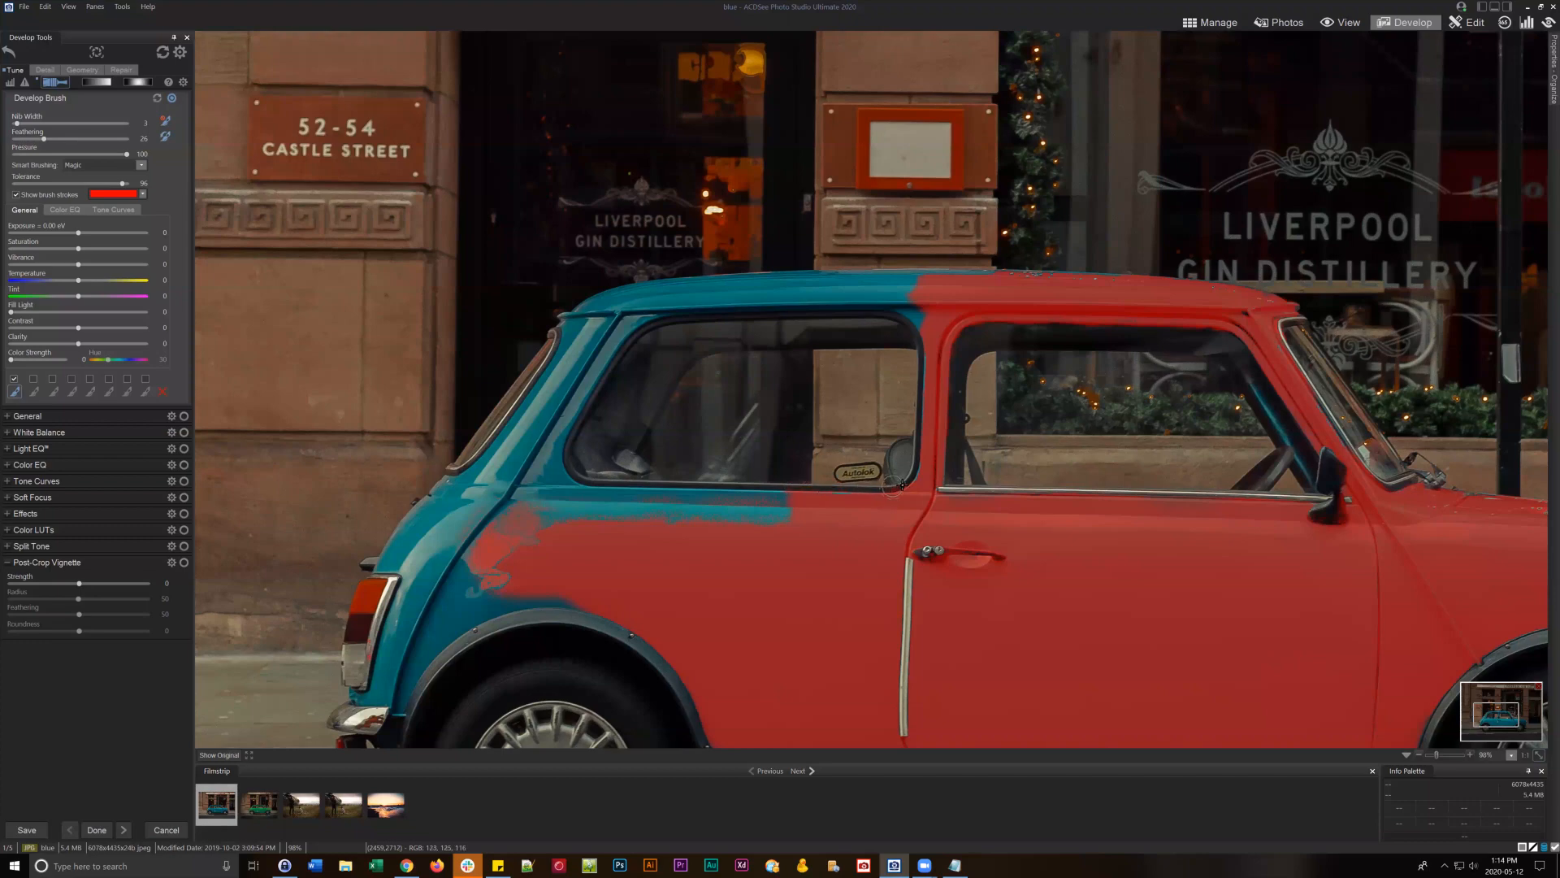
click(48, 154)
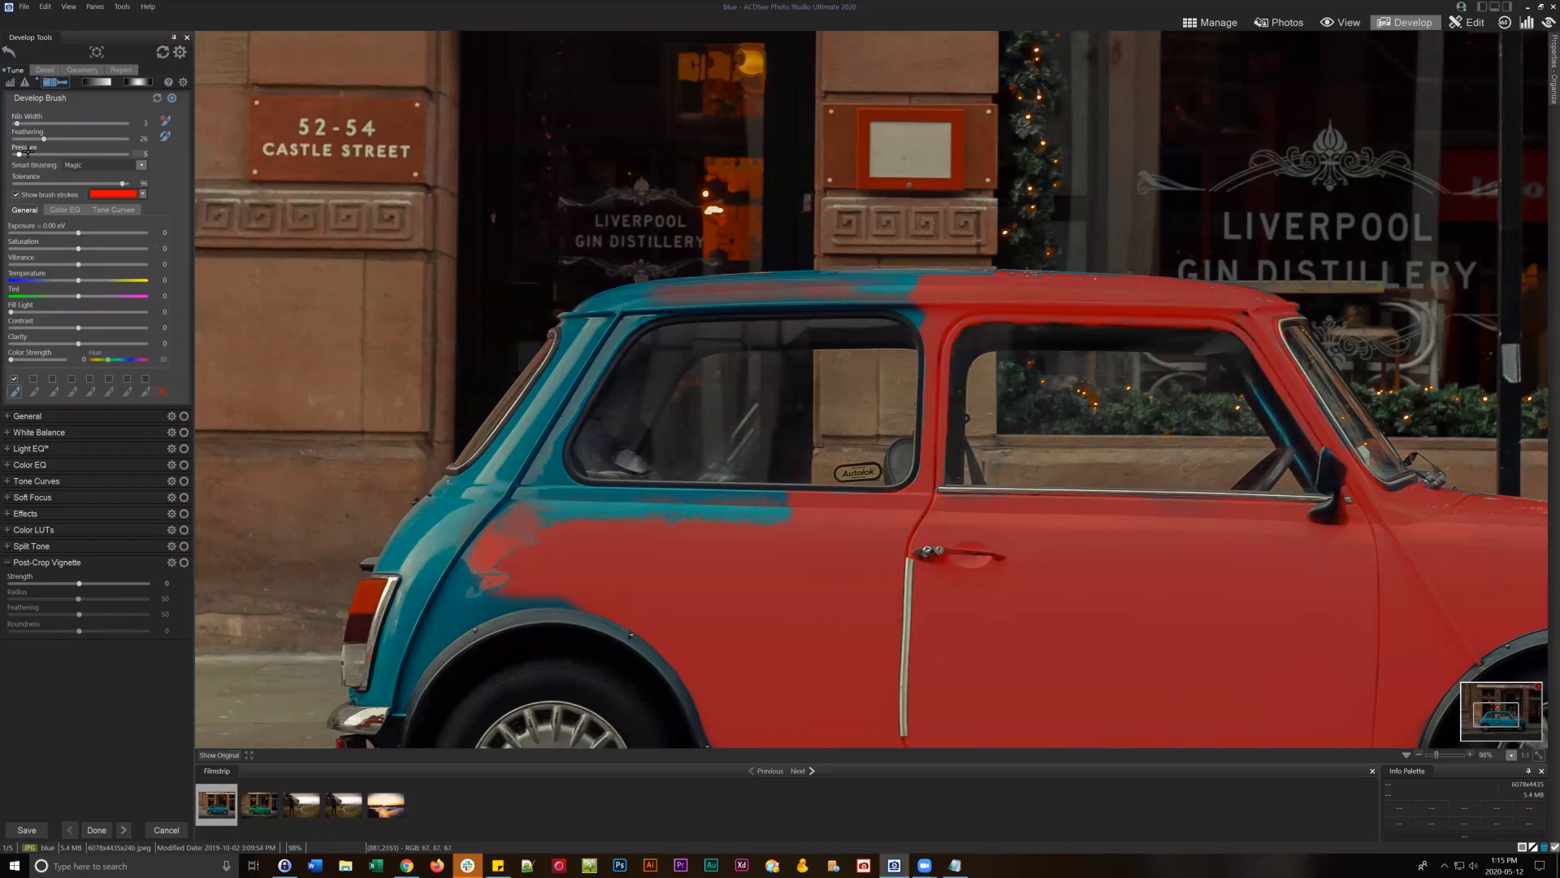
mouse_move(928, 282)
mouse_down()
mouse_move(864, 289)
mouse_move(929, 280)
mouse_move(884, 273)
mouse_move(998, 274)
mouse_move(931, 270)
mouse_move(948, 283)
mouse_move(923, 285)
mouse_move(963, 279)
mouse_move(932, 292)
mouse_move(929, 325)
mouse_move(911, 303)
mouse_move(925, 316)
mouse_move(799, 293)
mouse_move(866, 279)
mouse_up()
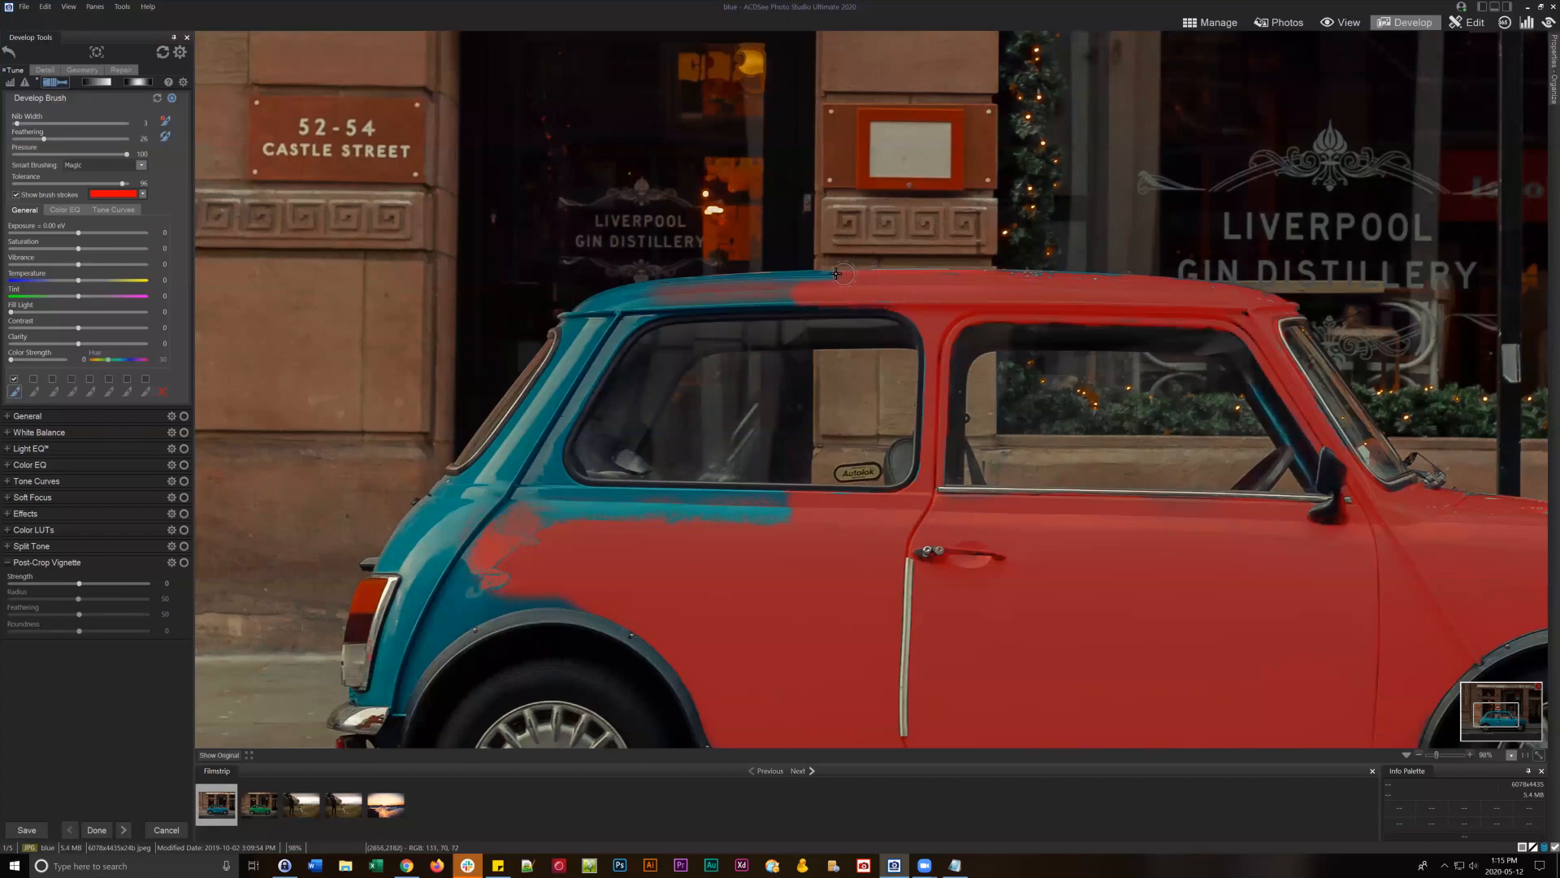
mouse_move(768, 279)
mouse_down()
mouse_move(749, 290)
mouse_move(772, 294)
mouse_move(748, 293)
mouse_up()
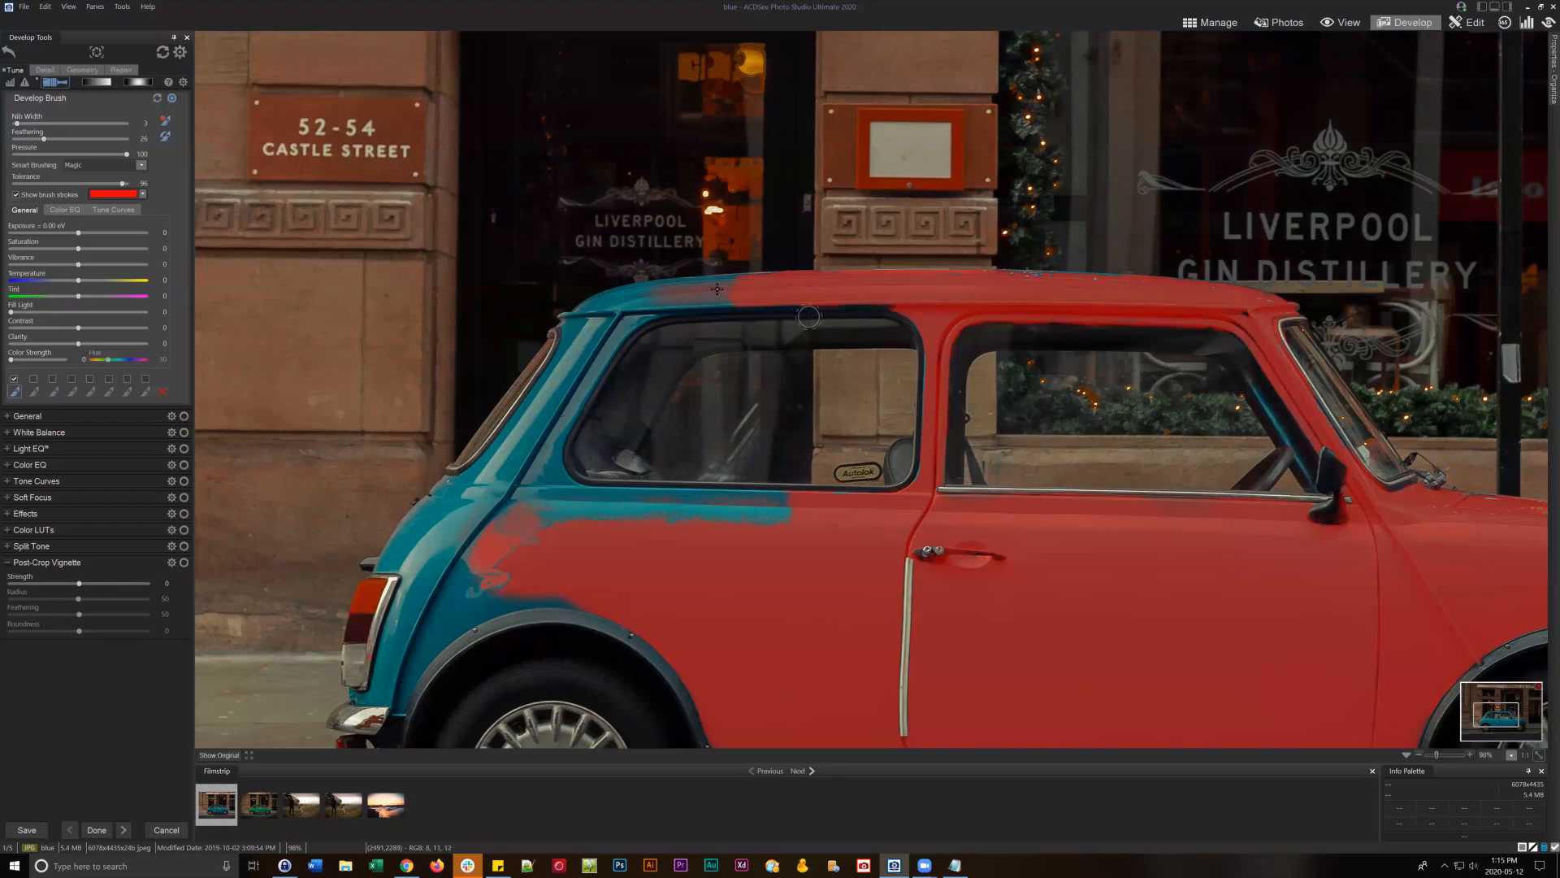
mouse_move(717, 288)
mouse_down()
mouse_move(679, 294)
mouse_move(771, 280)
mouse_move(619, 297)
mouse_move(577, 320)
mouse_move(724, 282)
mouse_move(576, 309)
mouse_move(572, 300)
mouse_up()
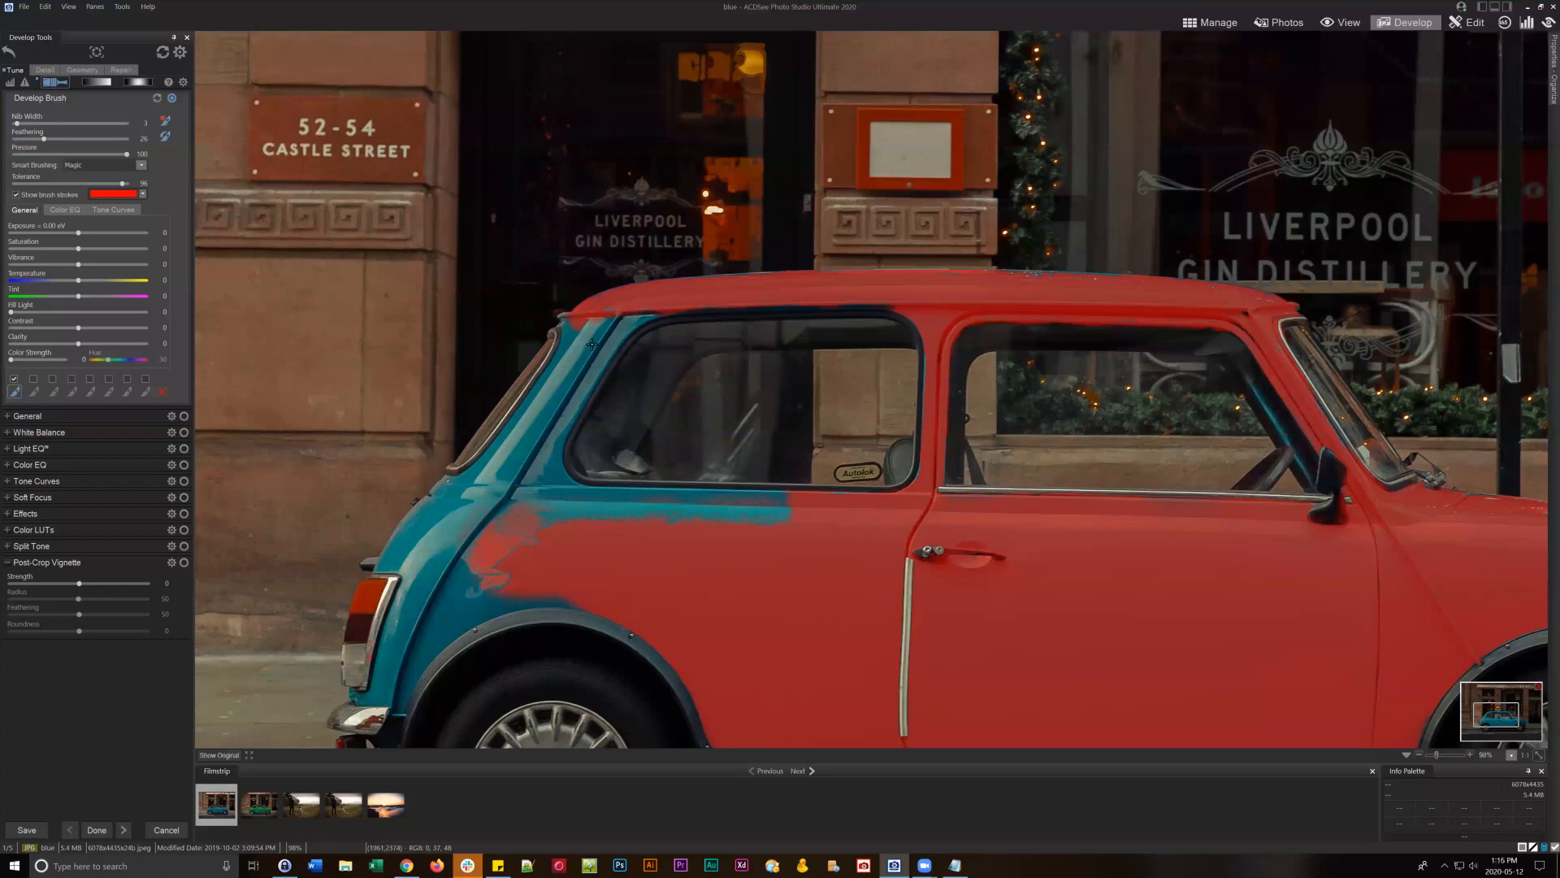
- Paint over the pillar behind the rear side window and the unmasked strip beneath that window
mouse_move(591, 343)
mouse_down()
mouse_move(574, 356)
mouse_move(631, 304)
mouse_move(622, 345)
mouse_move(646, 306)
mouse_up()
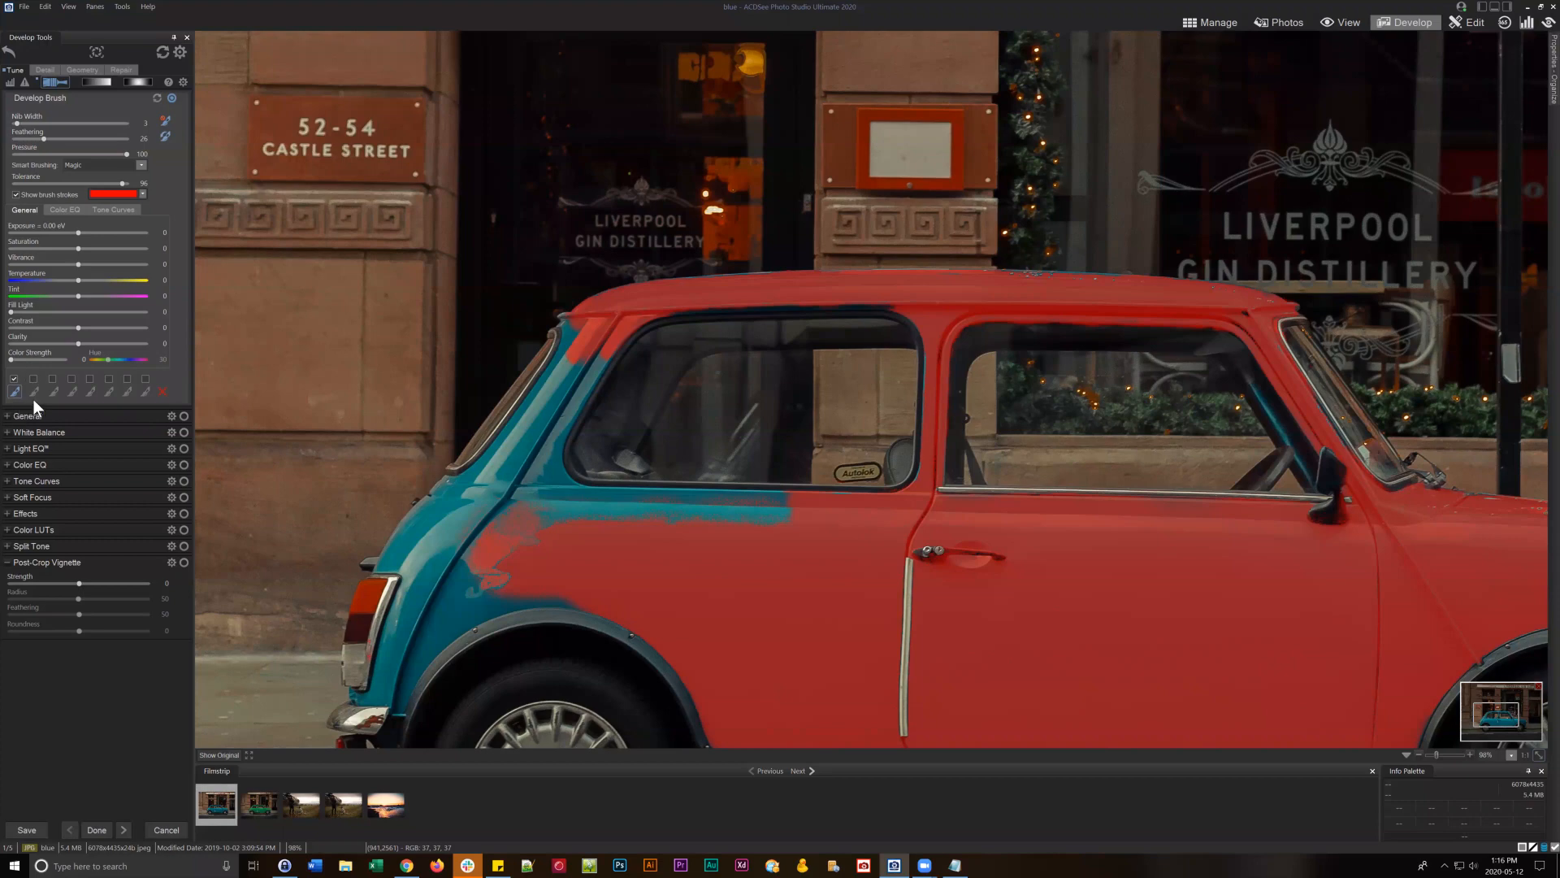
mouse_move(568, 358)
mouse_down()
mouse_move(540, 410)
mouse_move(581, 338)
mouse_move(600, 346)
mouse_move(580, 382)
mouse_move(612, 346)
mouse_move(592, 417)
mouse_up()
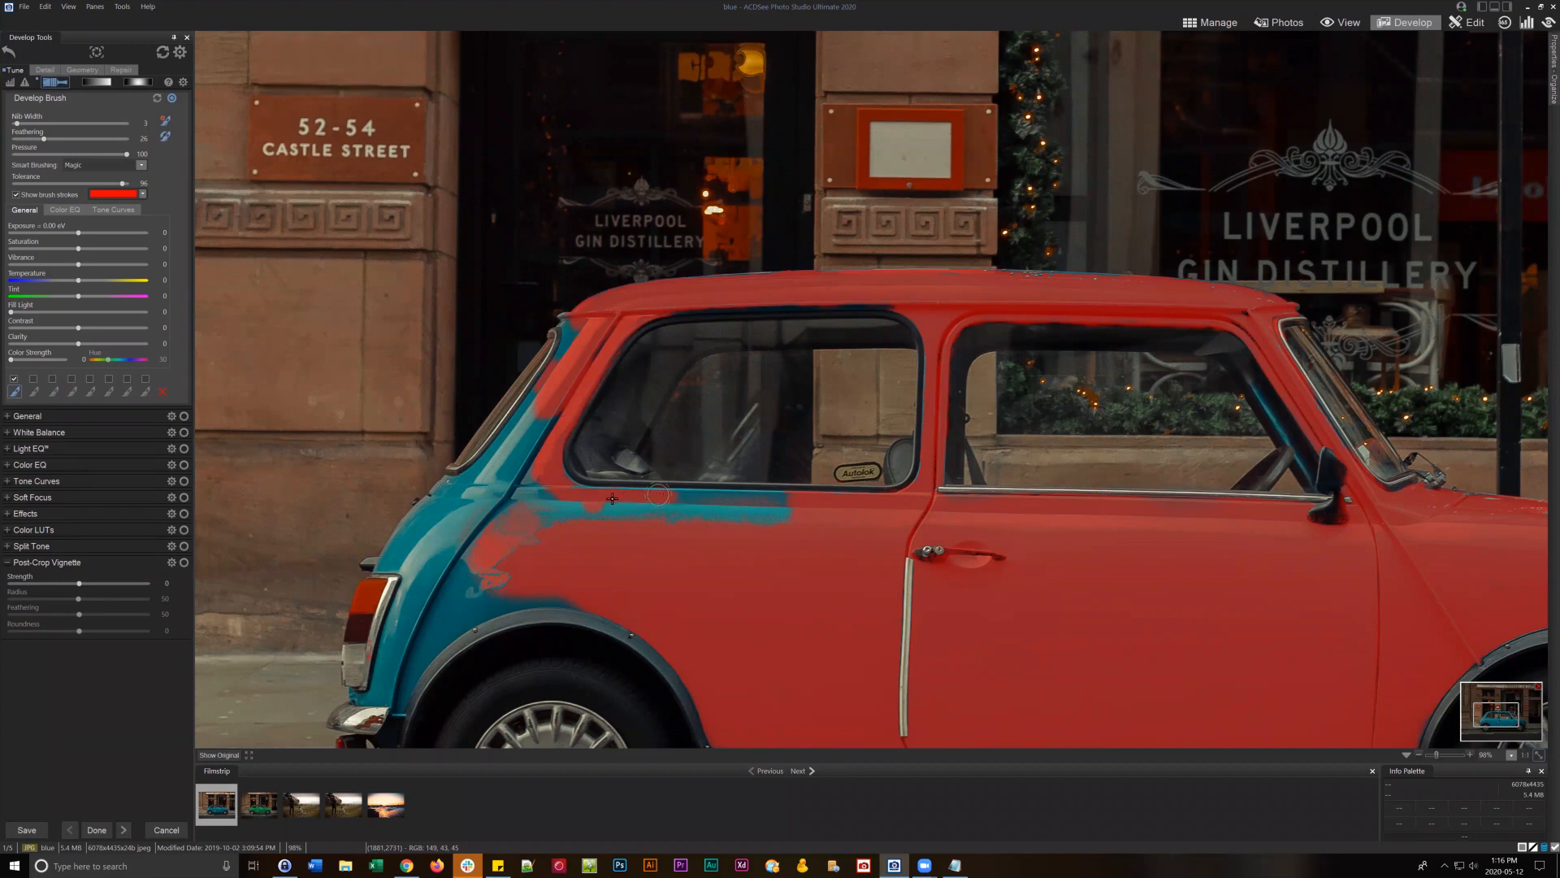
mouse_move(683, 513)
mouse_down()
mouse_move(607, 507)
mouse_move(783, 509)
mouse_up()
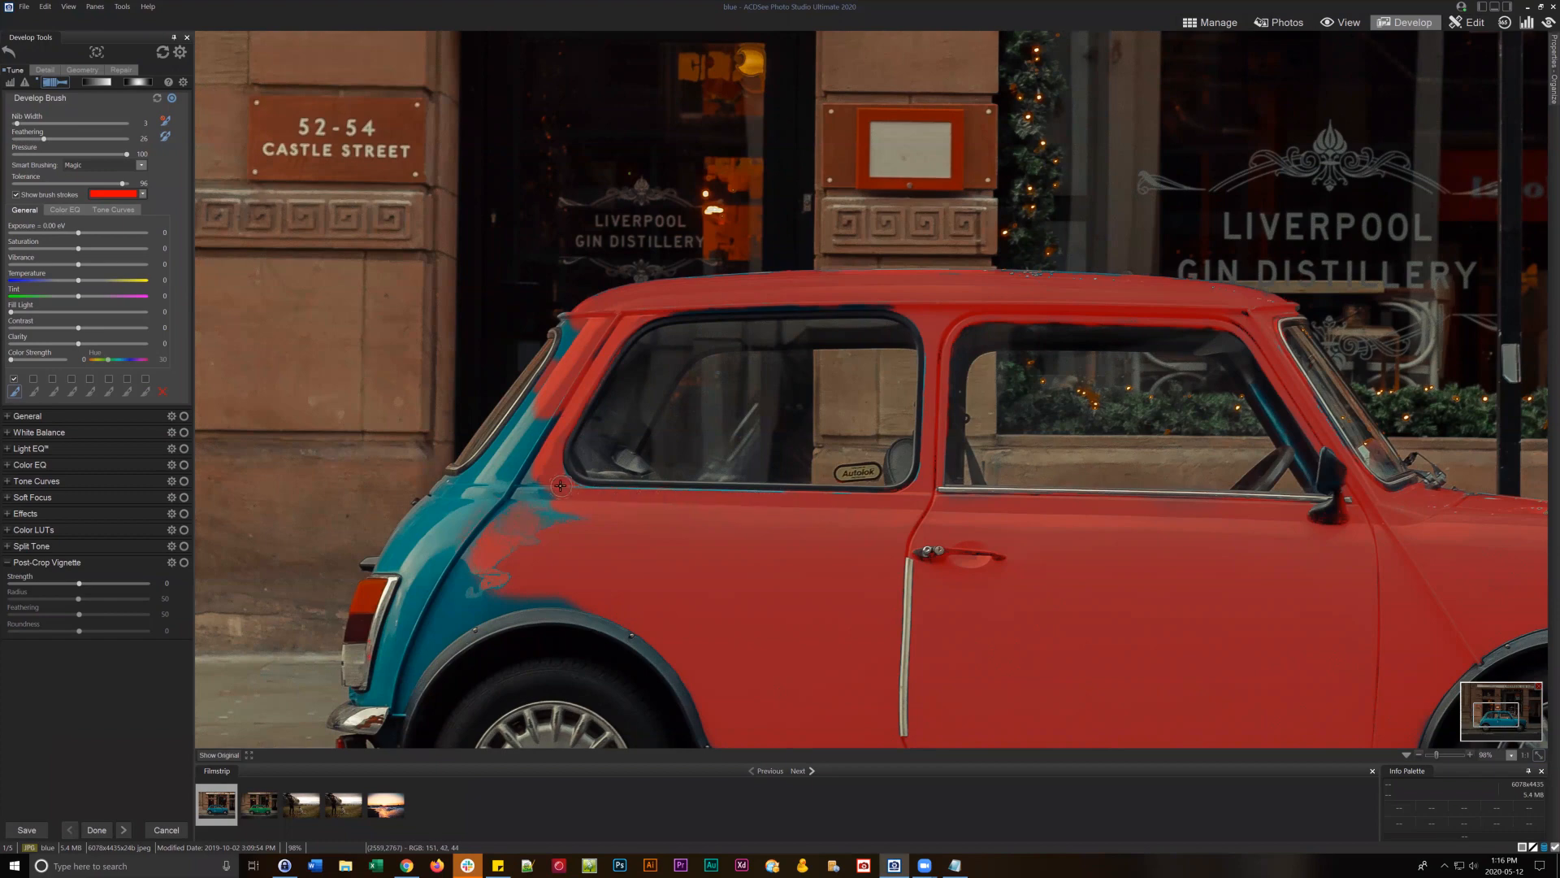
- Paint over the rest of the rear pillar beside the back window and the patchy area below it
drag(530, 477, 788, 460)
mouse_move(803, 340)
mouse_down()
mouse_move(793, 354)
mouse_move(800, 321)
mouse_up()
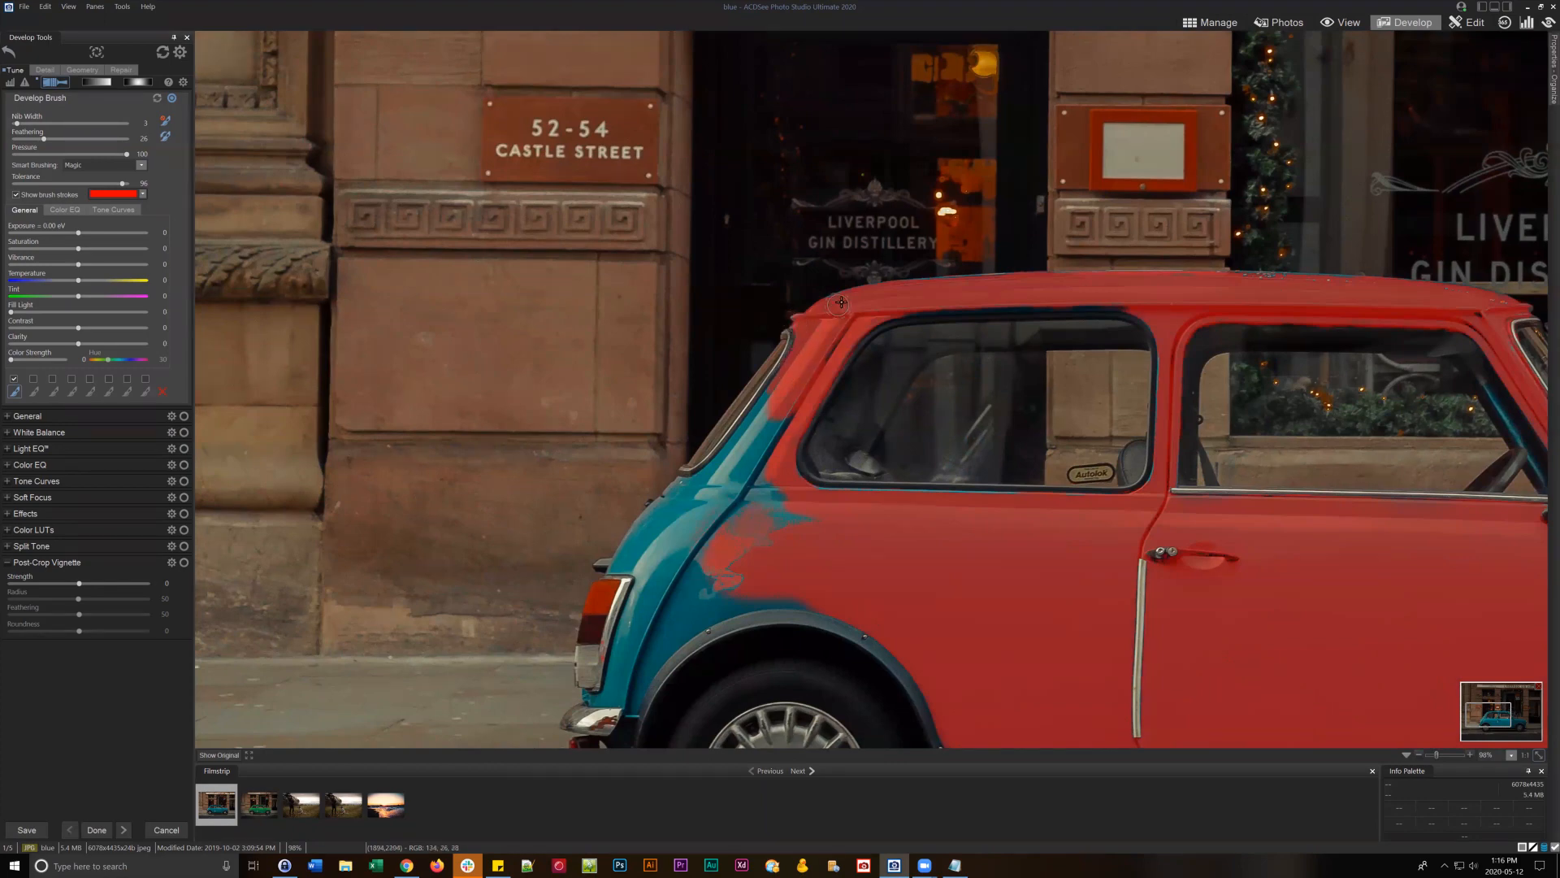
mouse_move(768, 406)
mouse_down()
mouse_move(747, 435)
mouse_move(776, 389)
mouse_move(706, 477)
mouse_move(794, 403)
mouse_move(757, 483)
mouse_move(793, 414)
mouse_move(760, 508)
mouse_move(808, 520)
mouse_move(758, 535)
mouse_move(763, 502)
mouse_move(745, 502)
mouse_move(690, 589)
mouse_move(760, 527)
mouse_move(714, 586)
mouse_up()
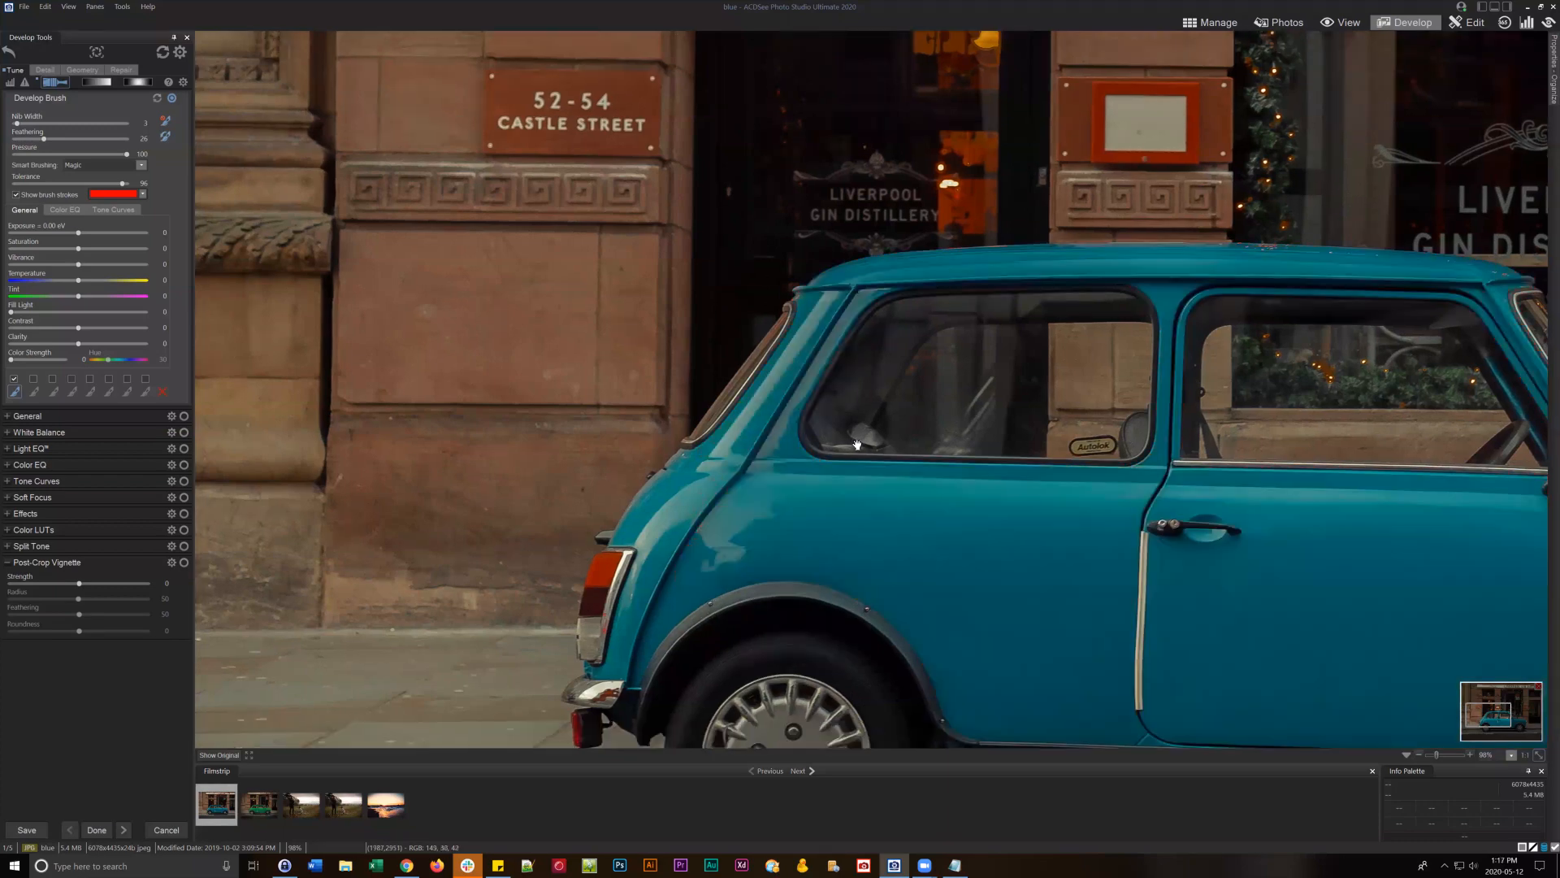
- Paint over the bodywork around the rear wheel arch and the car's rear corner around the tail light
drag(867, 404, 890, 255)
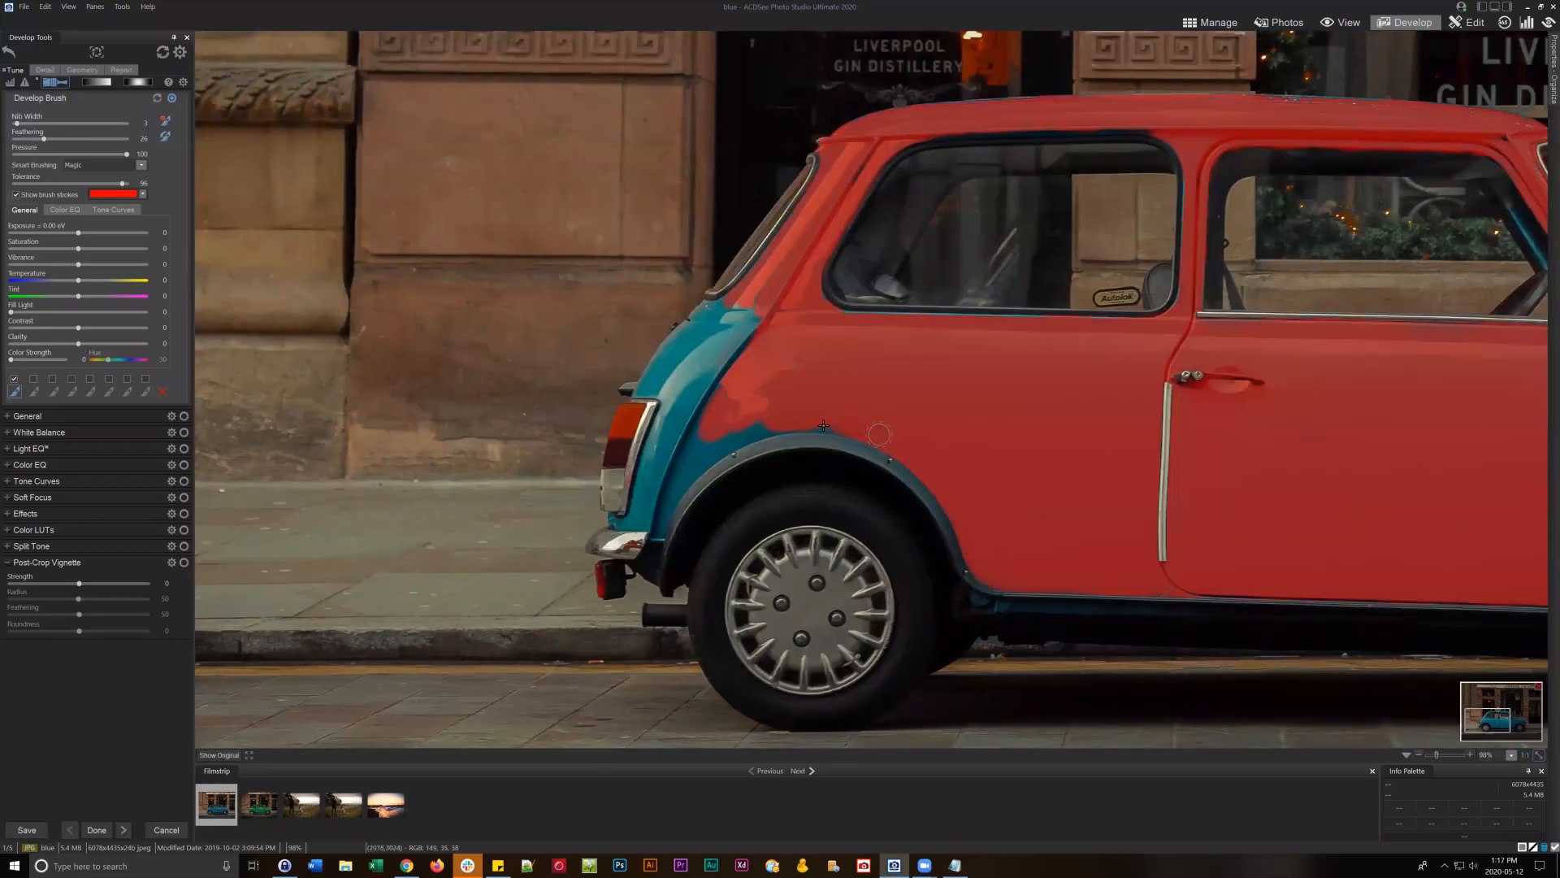
mouse_move(788, 424)
mouse_down()
mouse_move(674, 481)
mouse_move(694, 464)
mouse_move(654, 537)
mouse_move(708, 428)
mouse_move(673, 471)
mouse_move(754, 343)
mouse_move(663, 489)
mouse_up()
drag(711, 392, 764, 327)
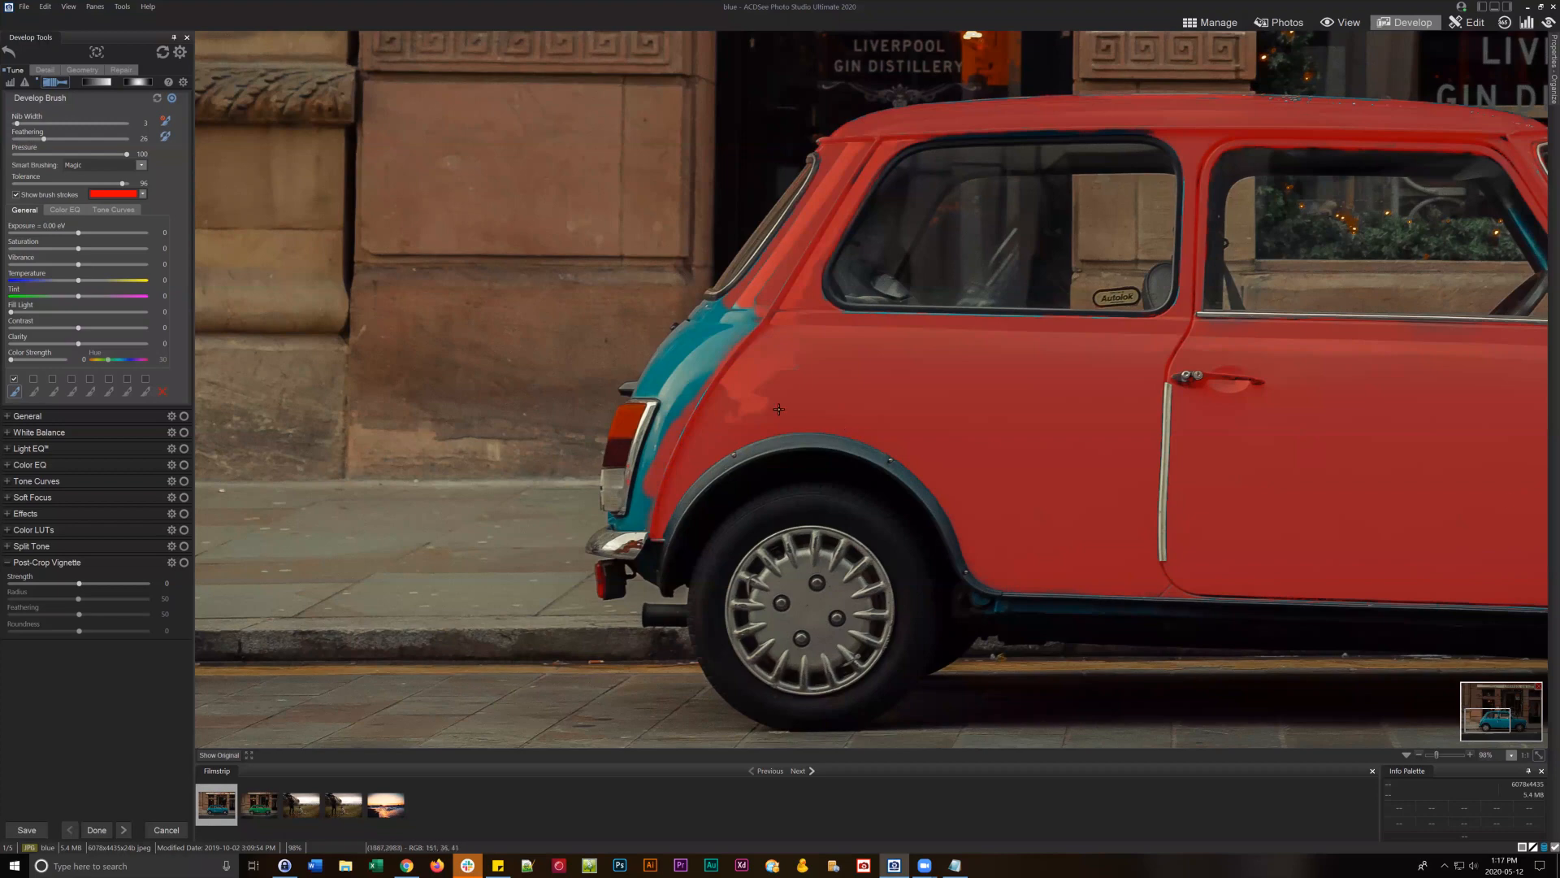
mouse_move(715, 362)
mouse_down()
mouse_move(738, 321)
mouse_move(725, 343)
mouse_move(744, 342)
mouse_move(784, 266)
mouse_move(752, 274)
mouse_move(722, 320)
mouse_move(734, 299)
mouse_move(704, 309)
mouse_move(662, 360)
mouse_move(727, 323)
mouse_up()
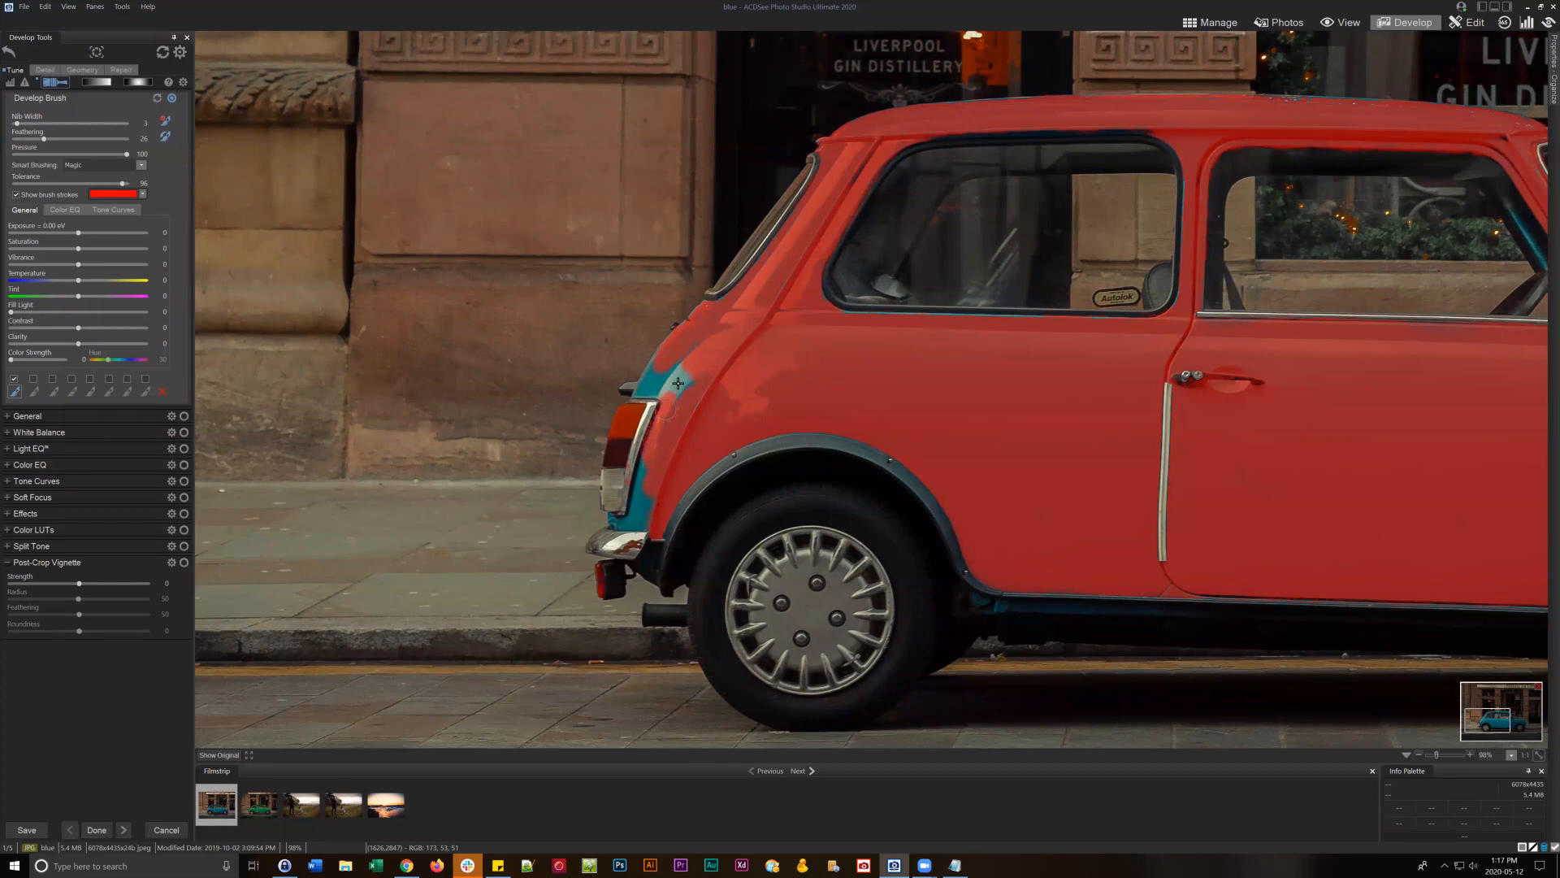
mouse_move(678, 382)
mouse_down()
mouse_move(692, 371)
mouse_move(646, 377)
mouse_move(659, 360)
mouse_move(637, 397)
mouse_move(666, 385)
mouse_up()
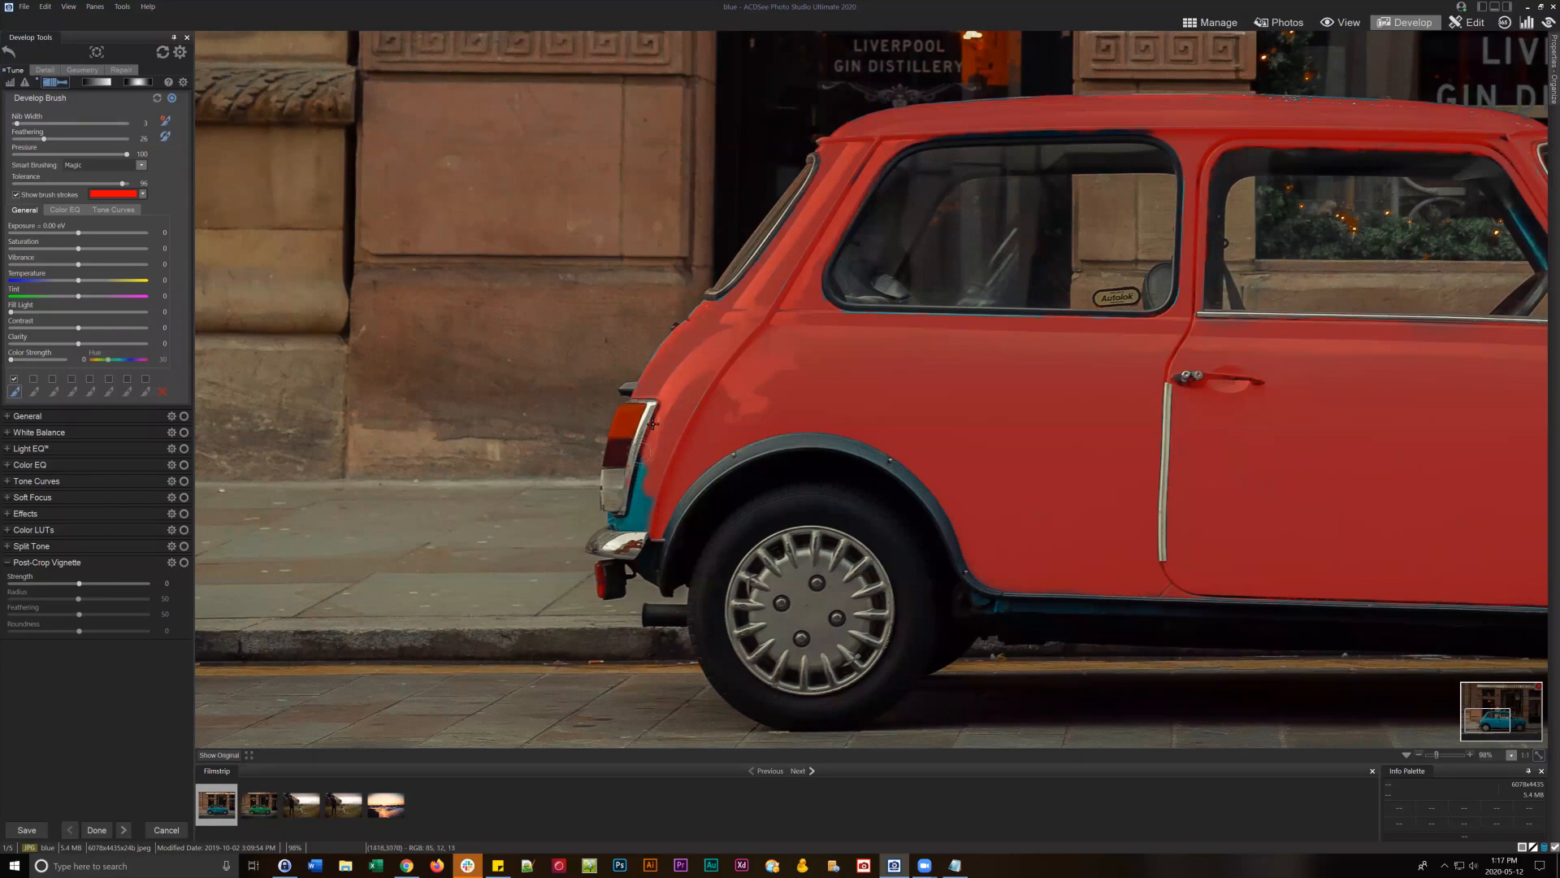
mouse_move(639, 511)
mouse_down()
mouse_move(652, 500)
mouse_move(625, 518)
mouse_up()
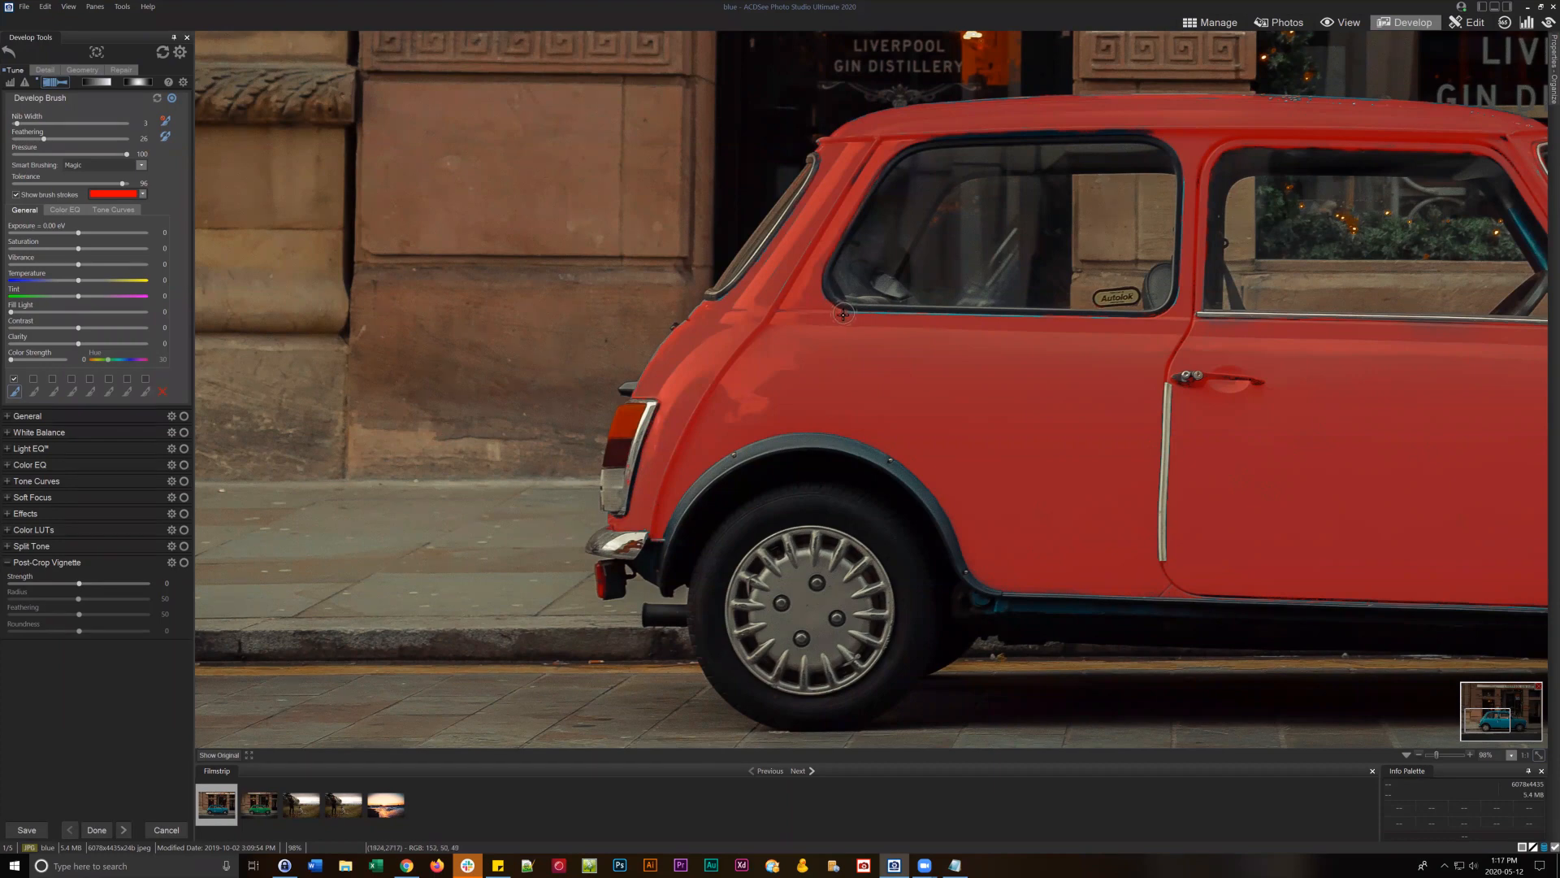
- View the whole photo and switch the first brush off and on repeatedly to compare the car with and without its mask
drag(693, 395, 545, 386)
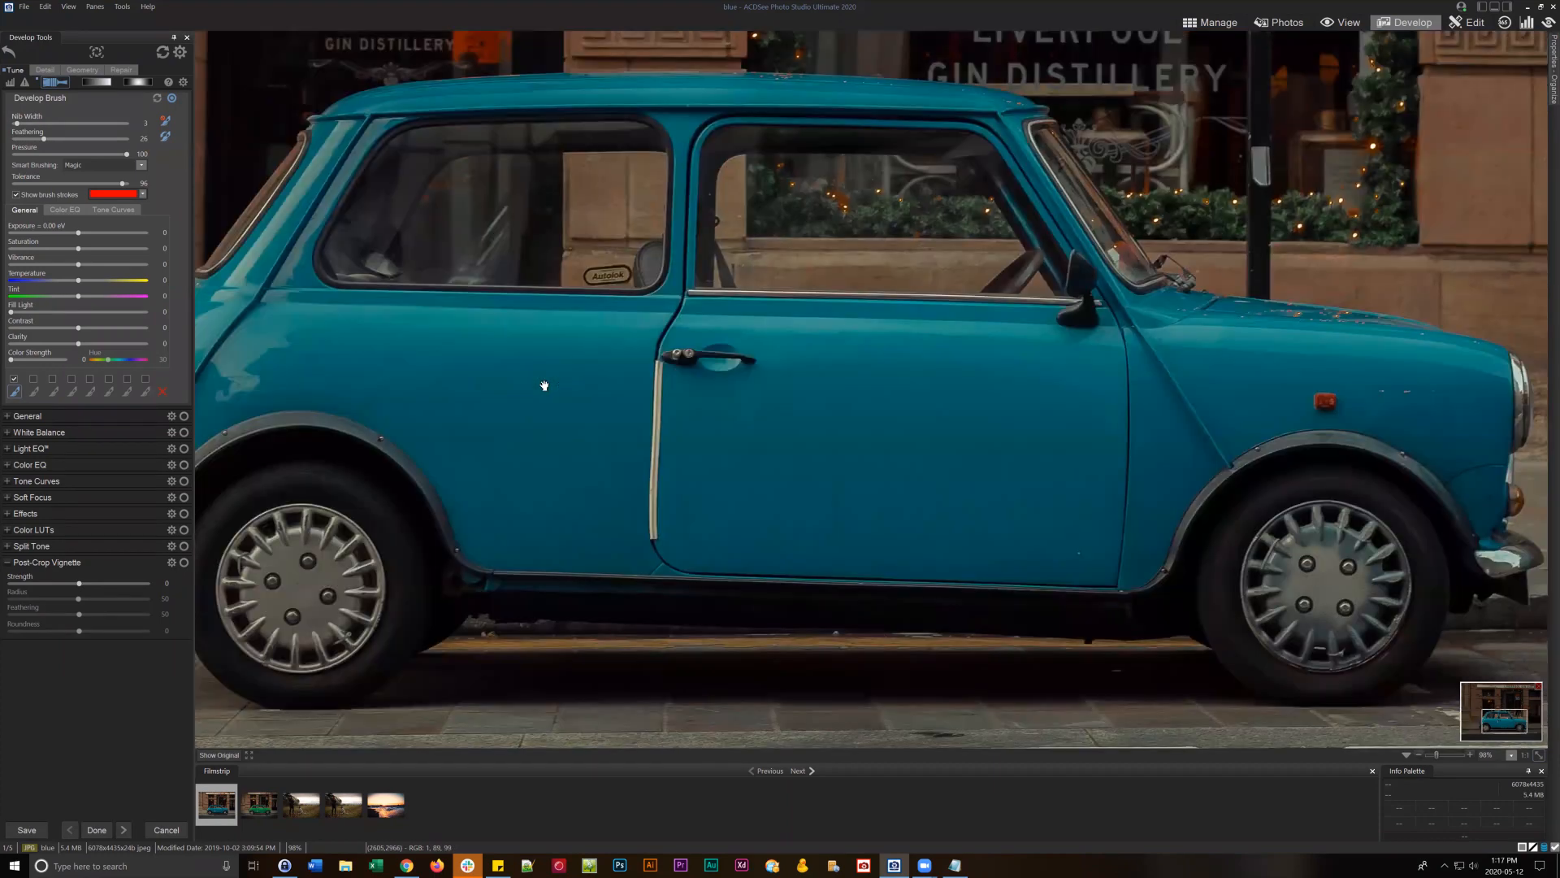
drag(676, 395, 590, 392)
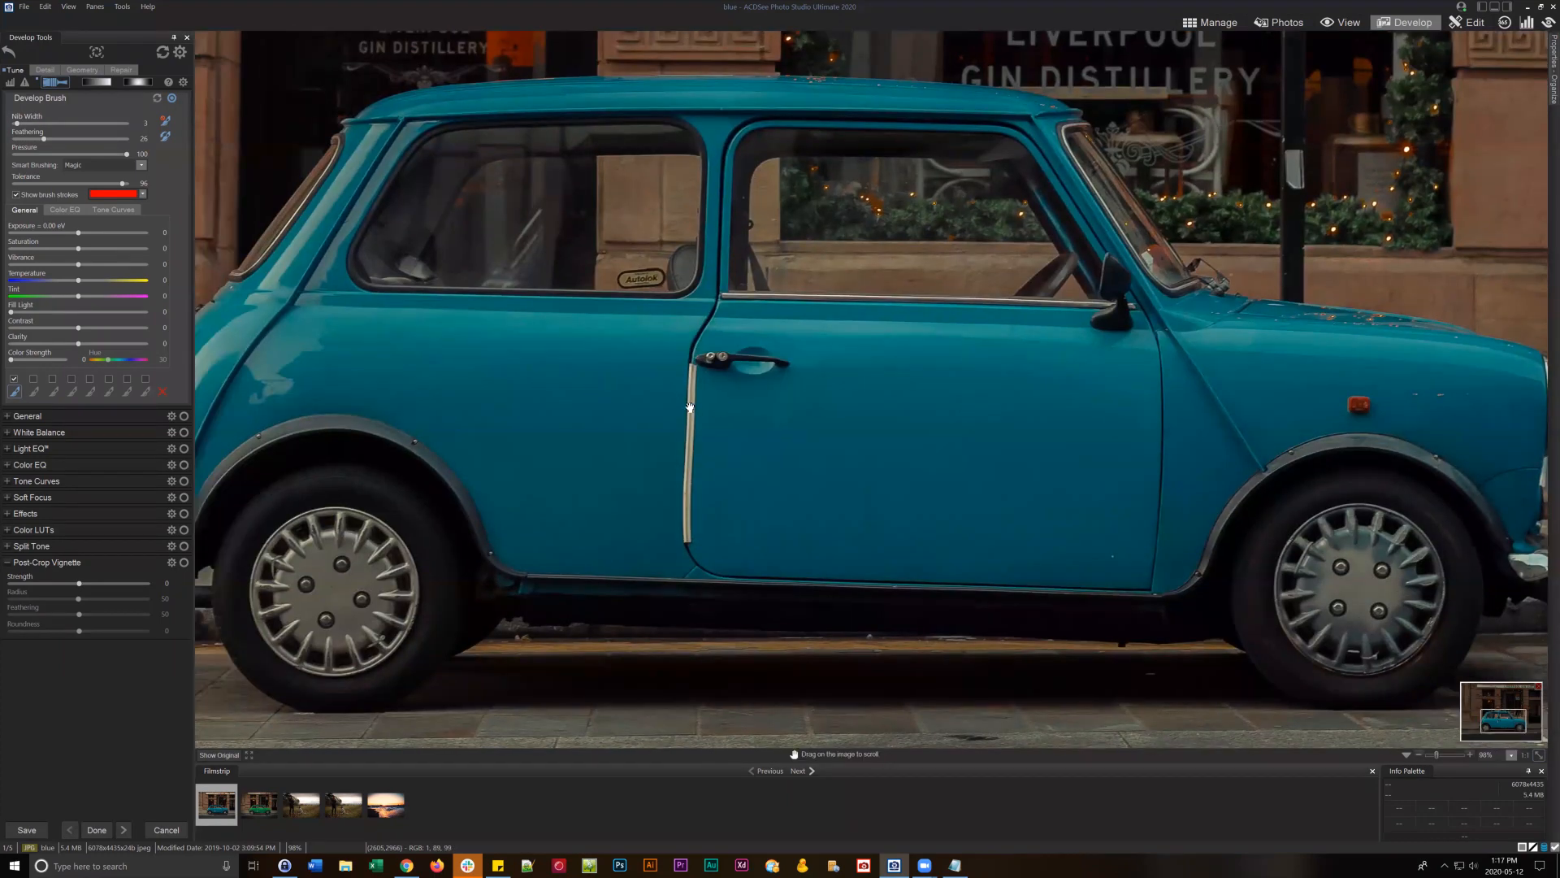
drag(690, 407, 815, 415)
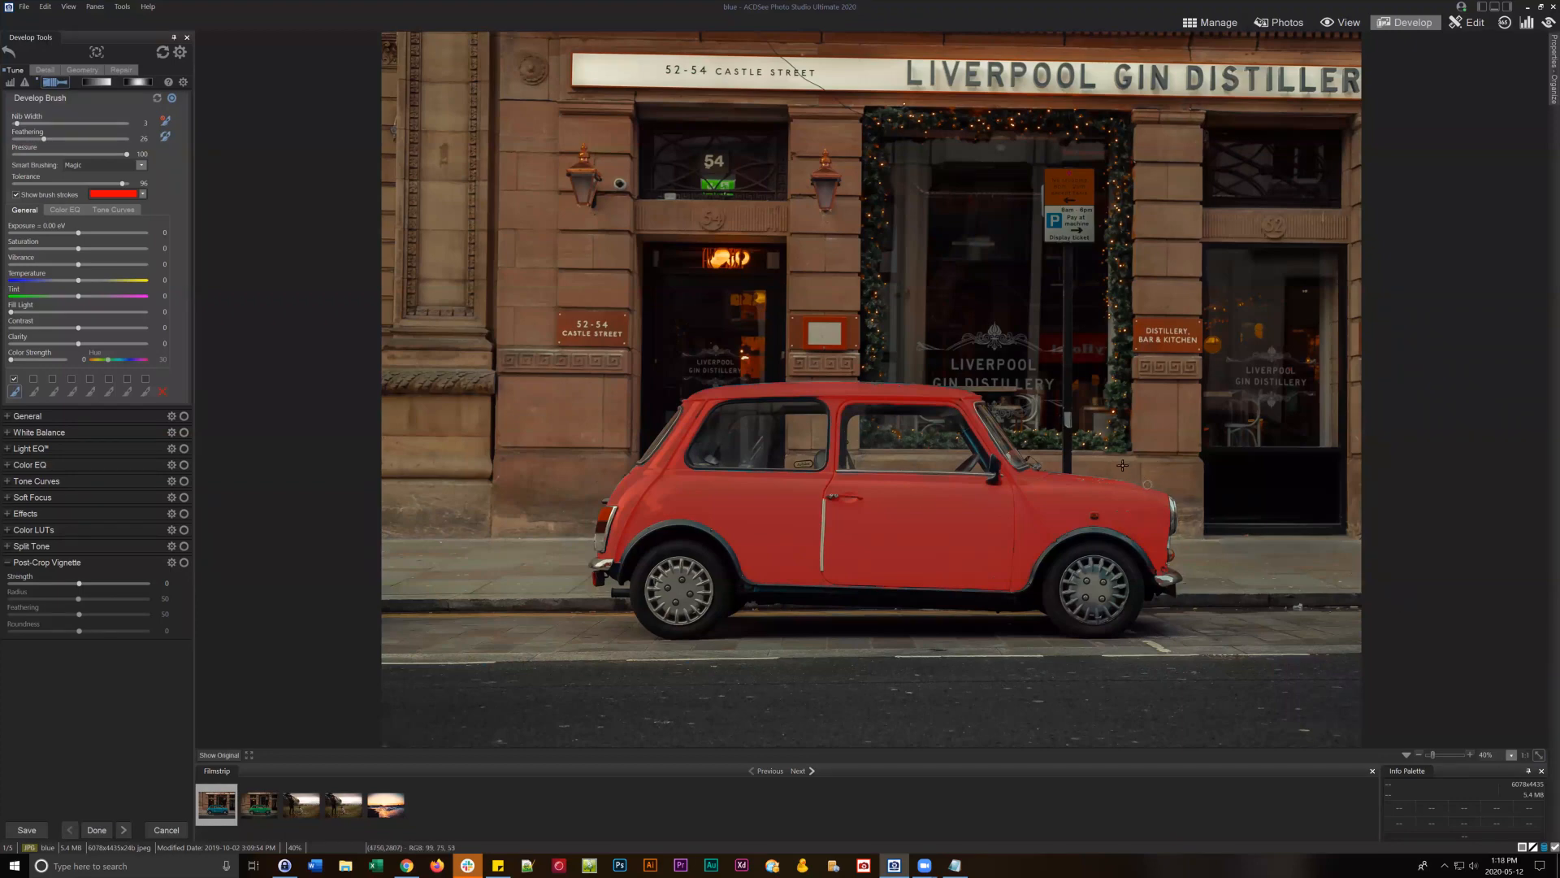
click(14, 378)
click(13, 379)
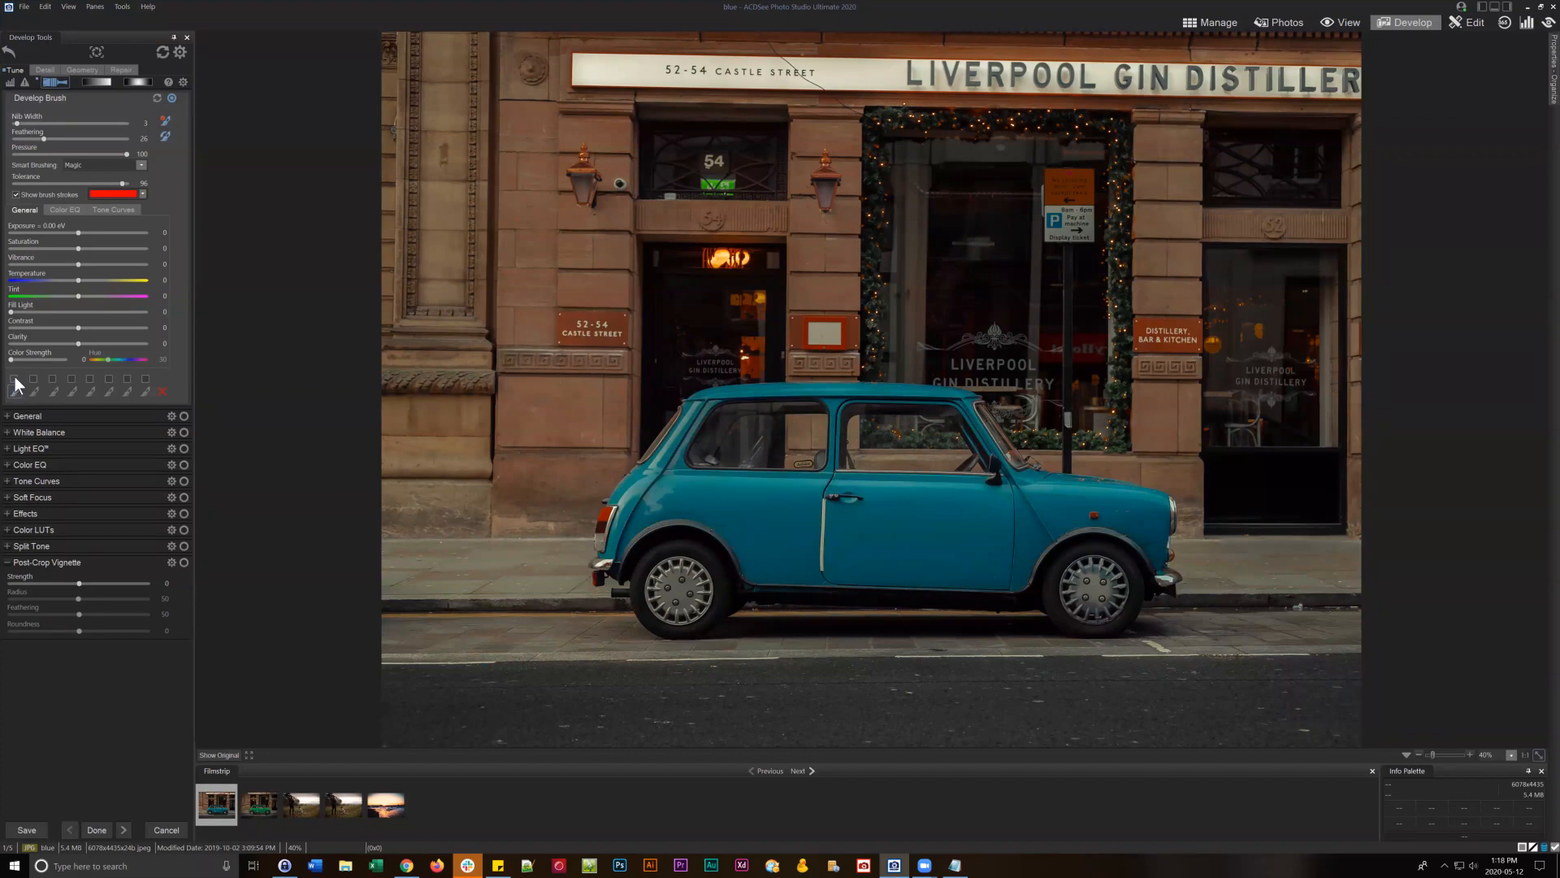
click(14, 378)
click(14, 379)
click(13, 378)
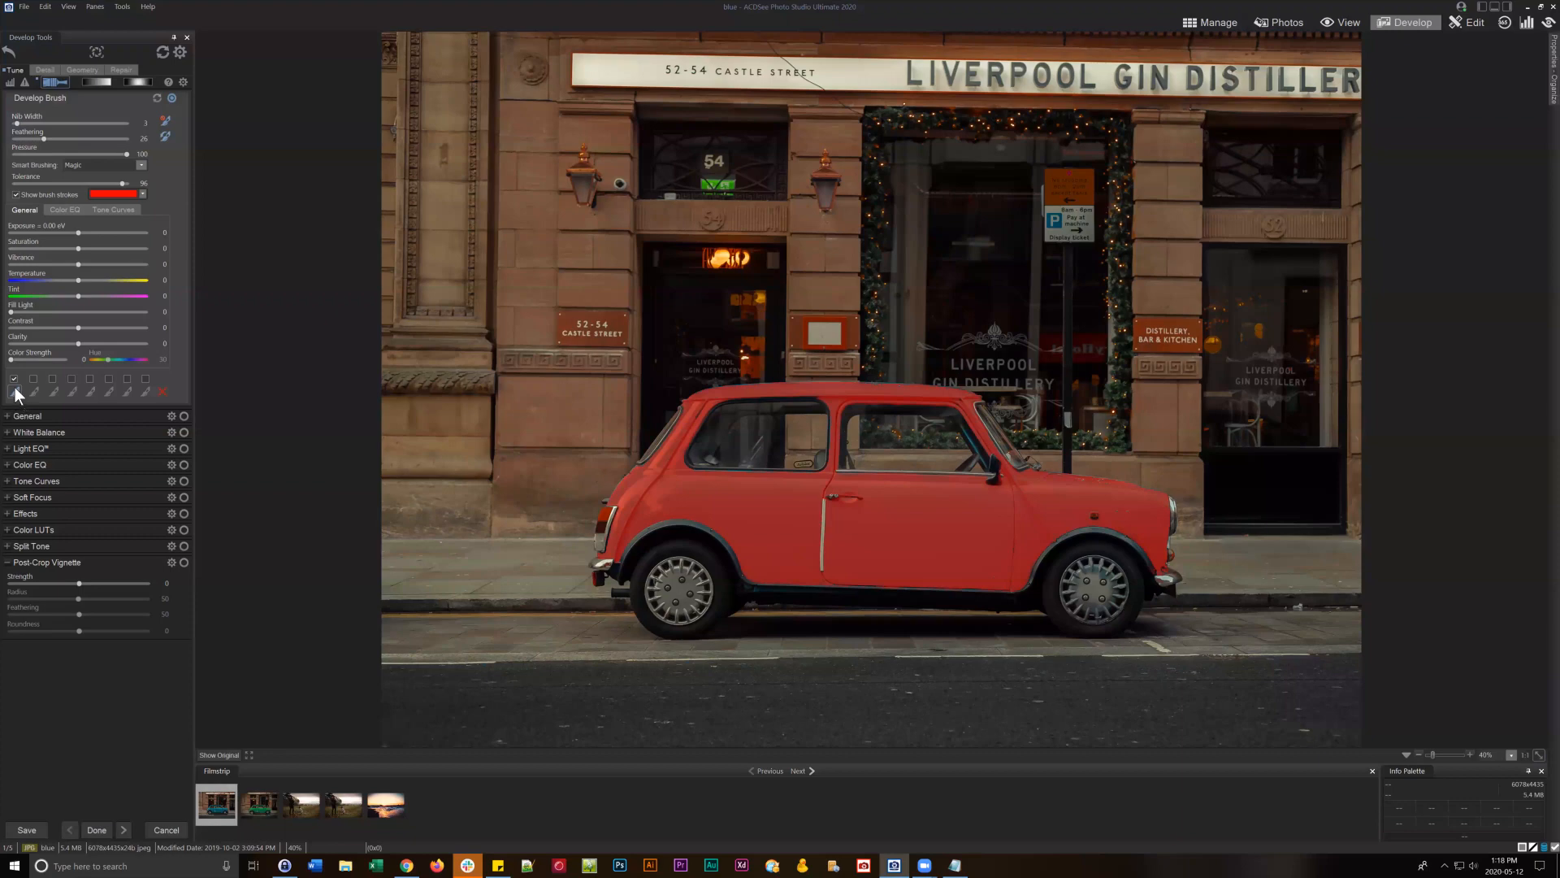
click(14, 379)
click(14, 378)
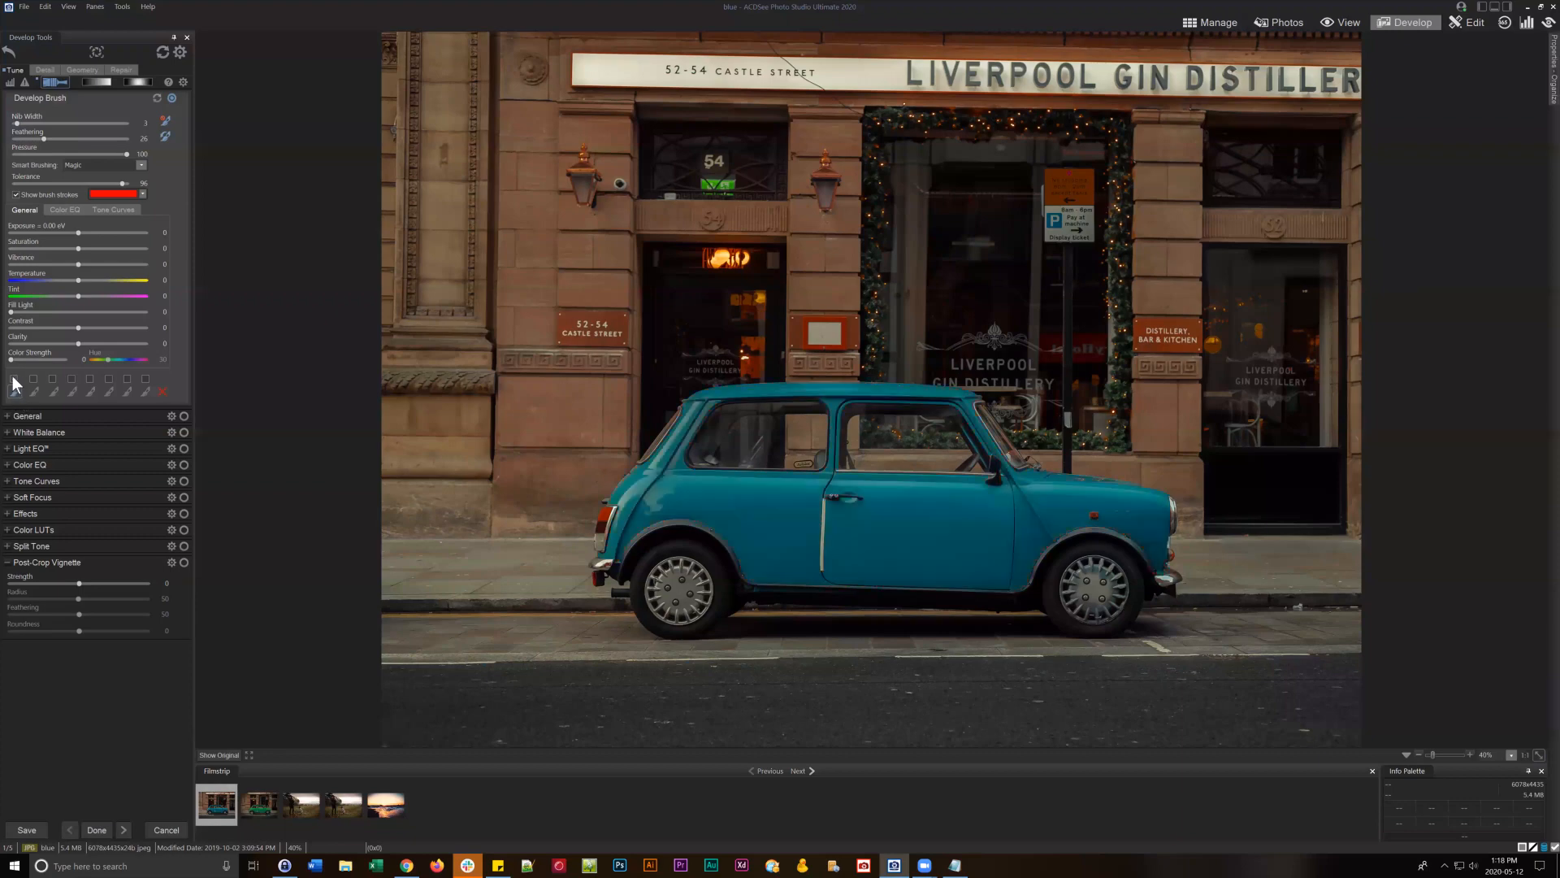
click(14, 380)
click(13, 379)
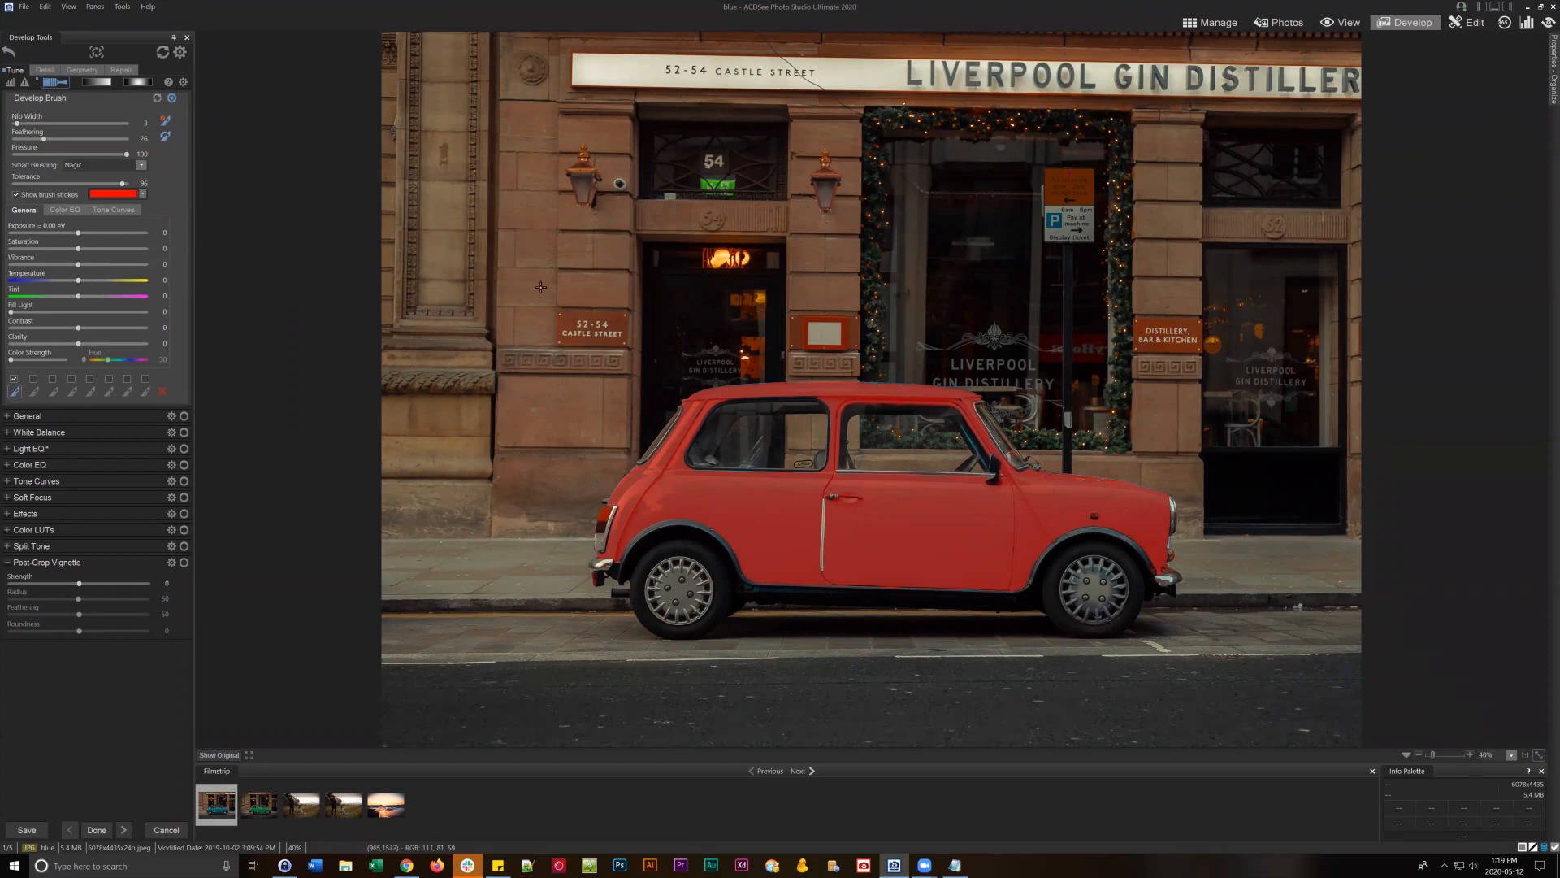
- Hide the brush strokes and recolour the masked car with a color strength of 100 and a hue of 24
click(16, 195)
click(16, 194)
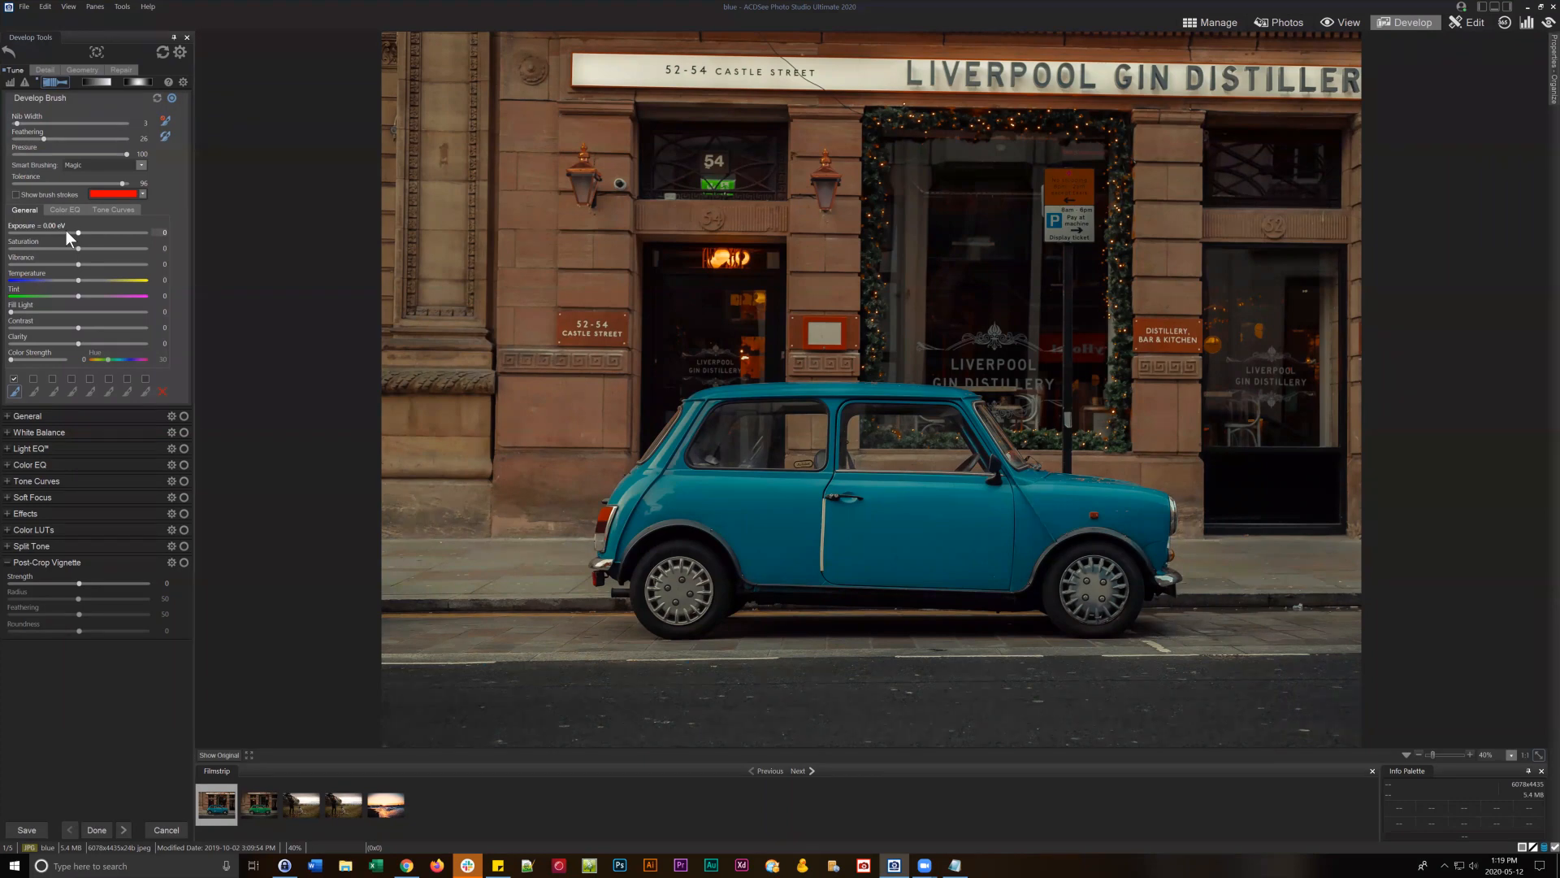
drag(12, 358, 27, 359)
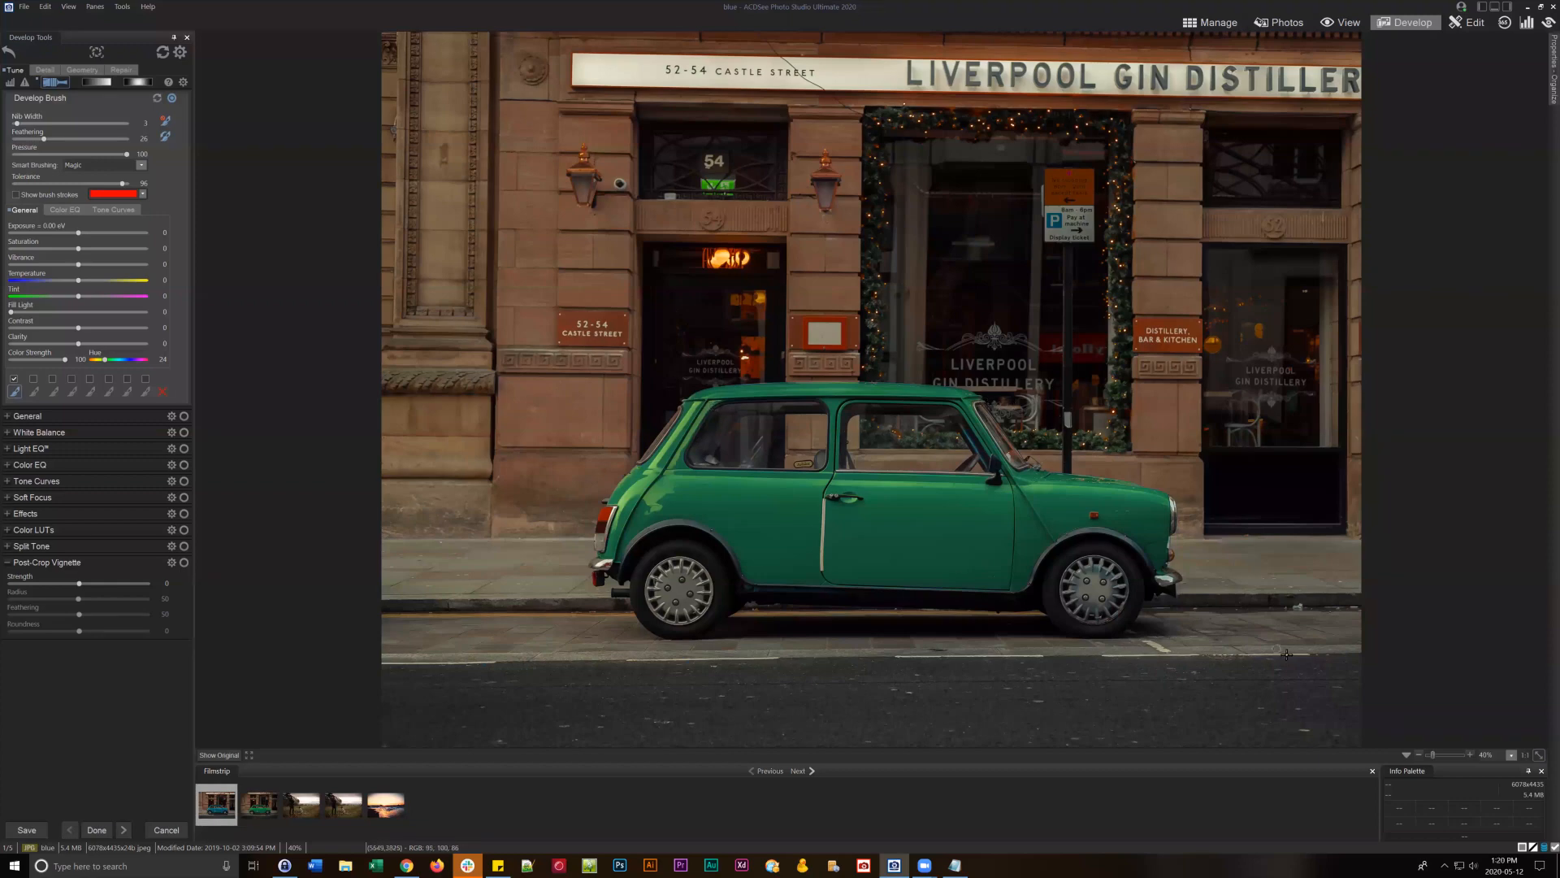
- Set the nib width to 1, turn smart brushing off, and paint over the missed spots along the roof's upper edge
click(1434, 754)
click(1436, 754)
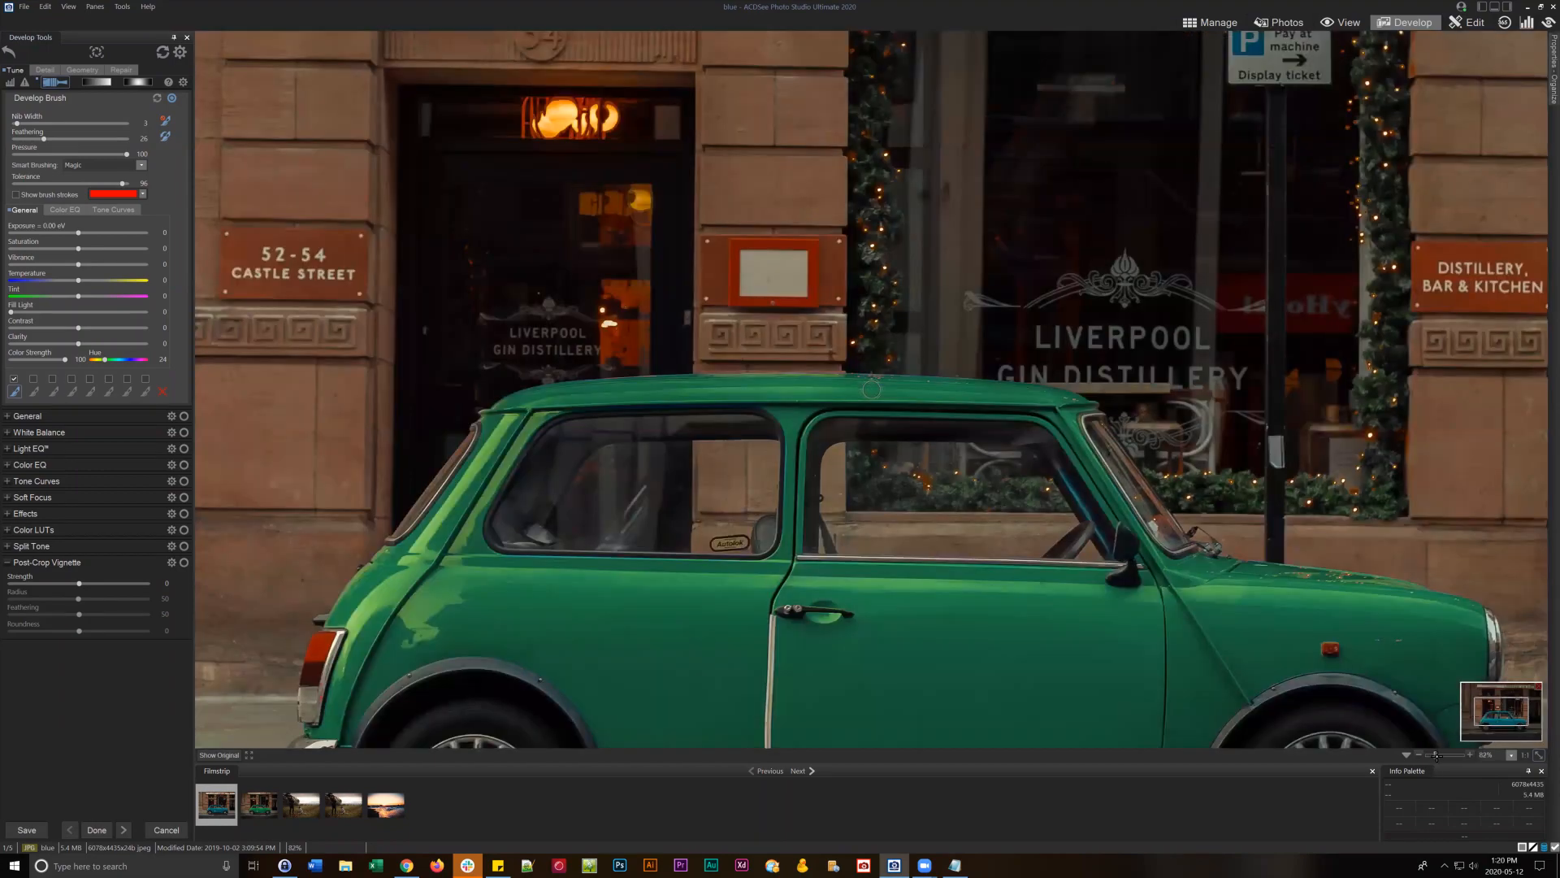
click(1438, 755)
click(1438, 755)
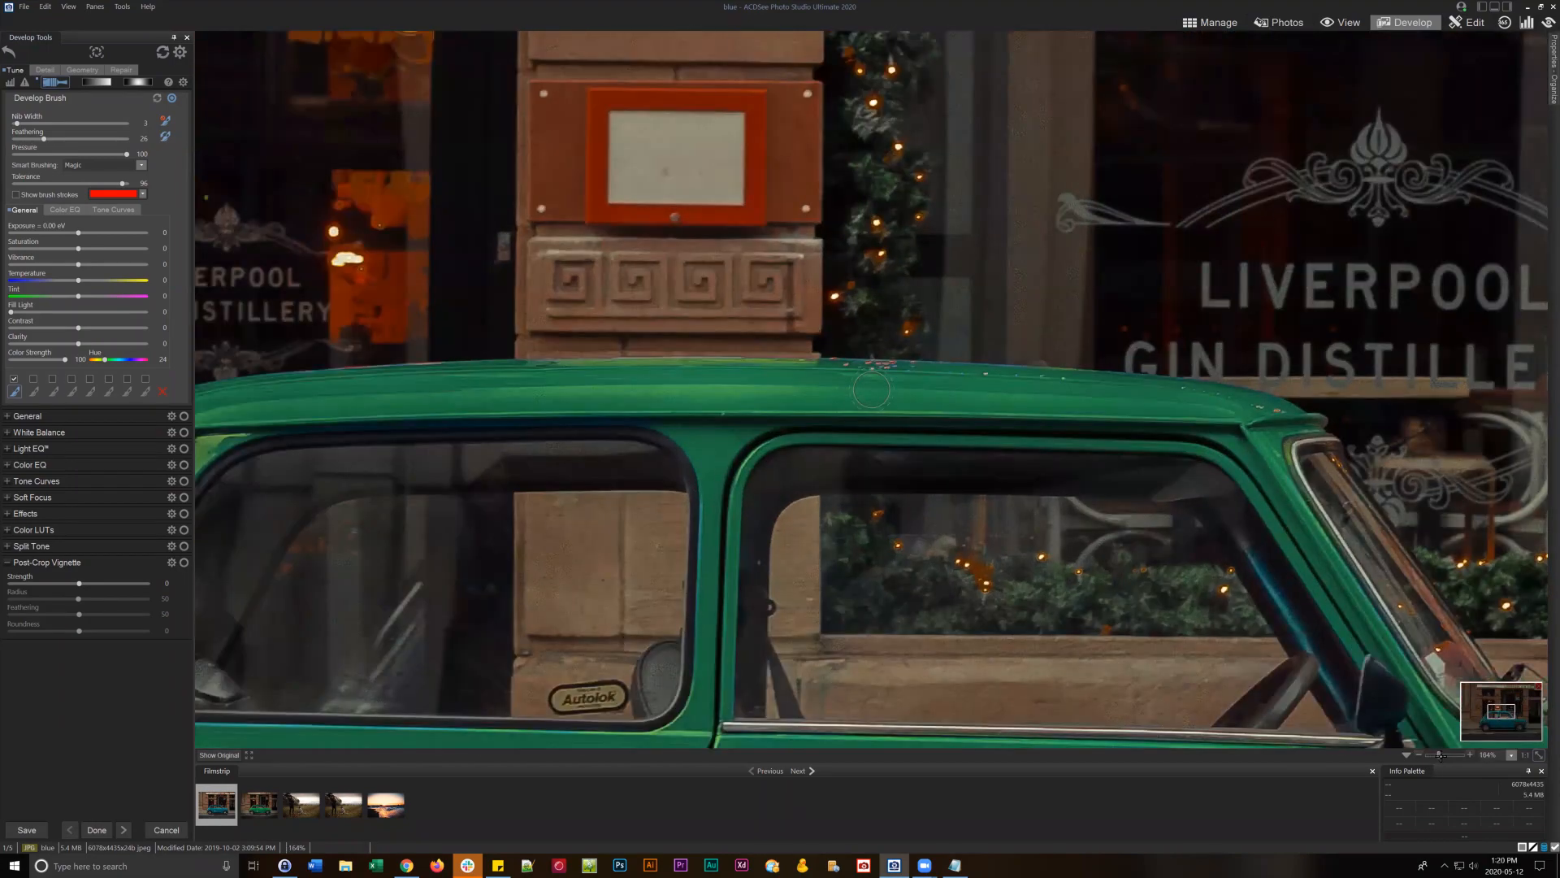
click(1439, 754)
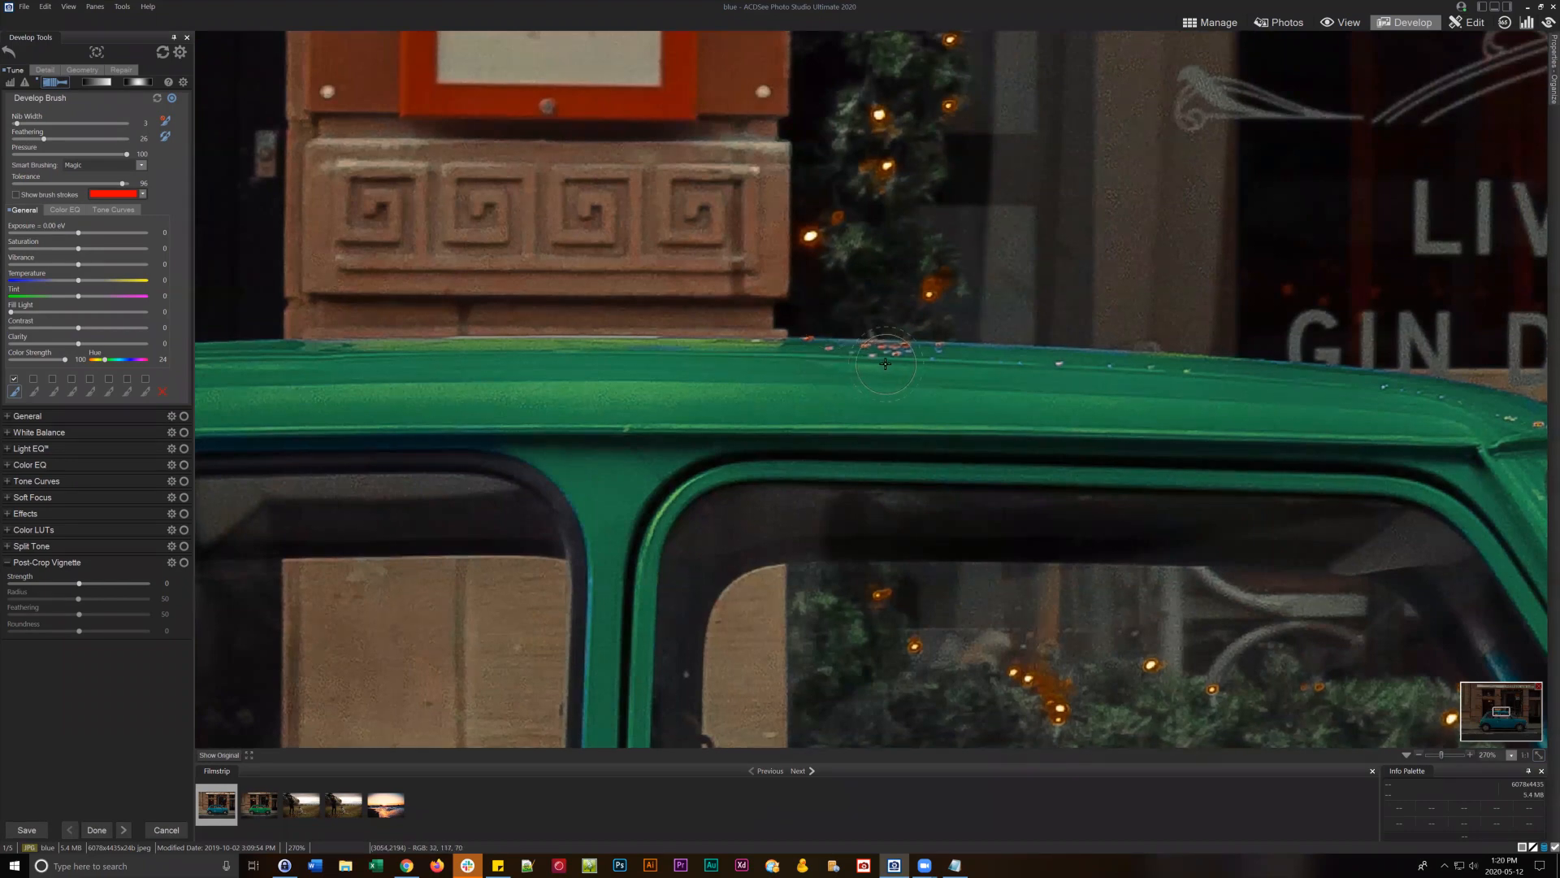
scroll(884, 364, down, 2)
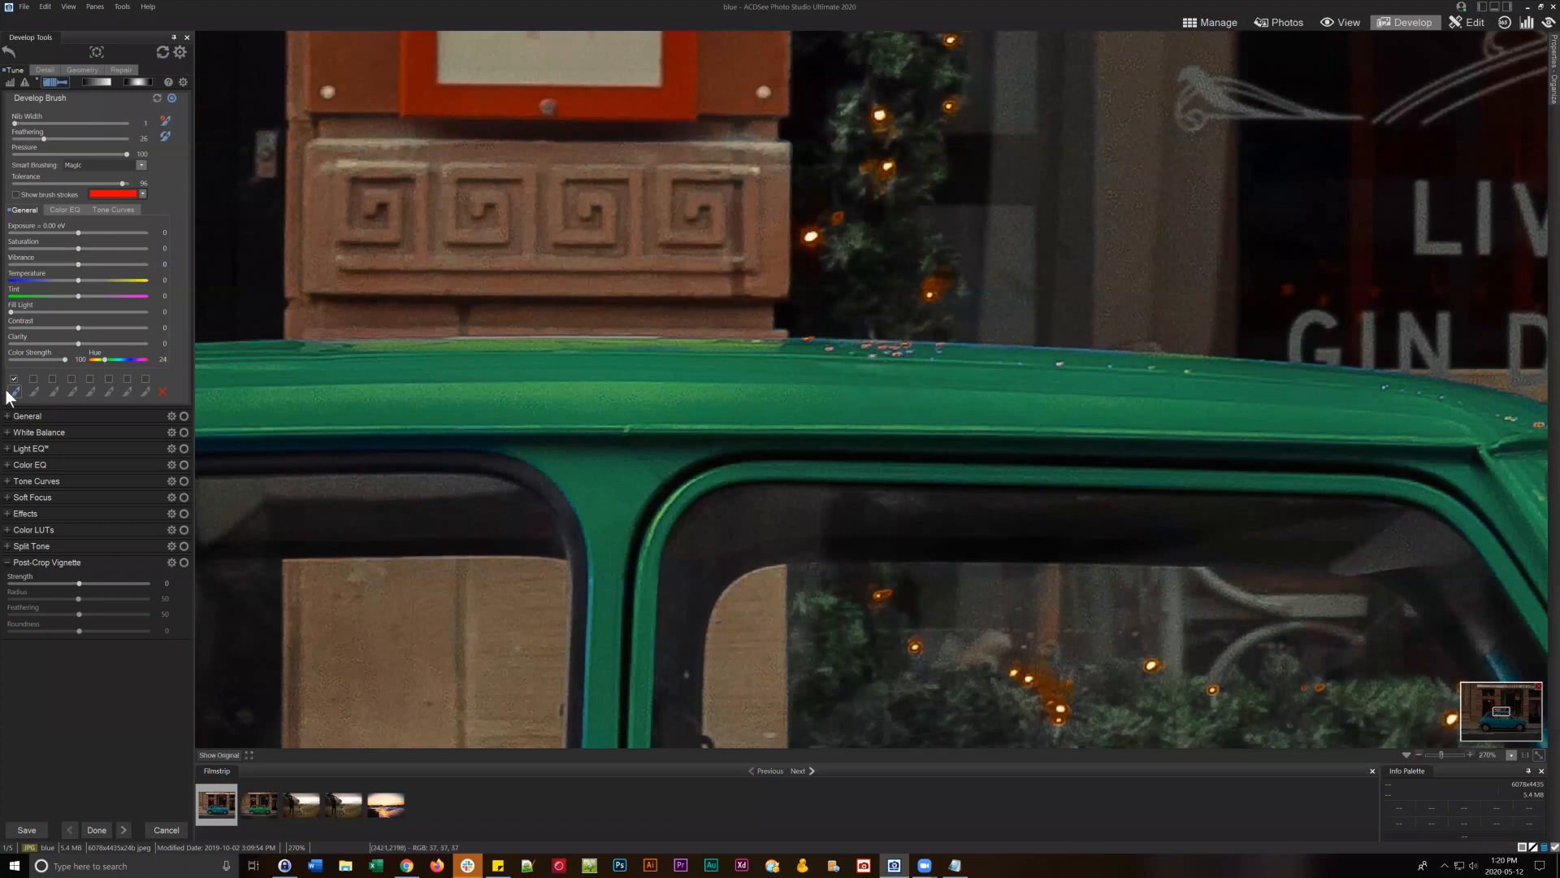
mouse_move(15, 394)
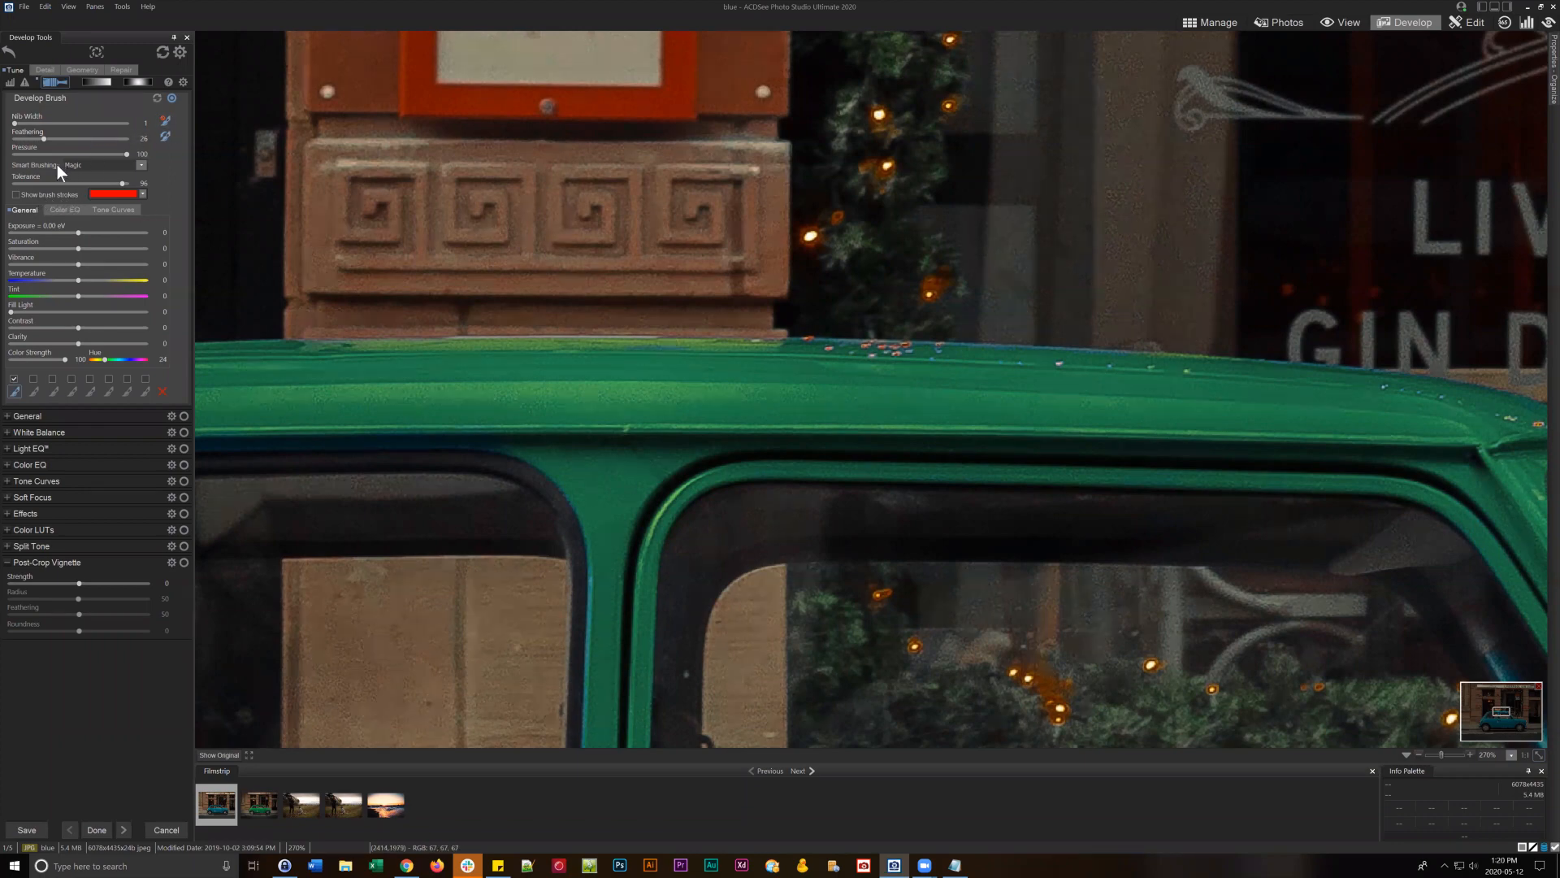
click(141, 164)
click(86, 175)
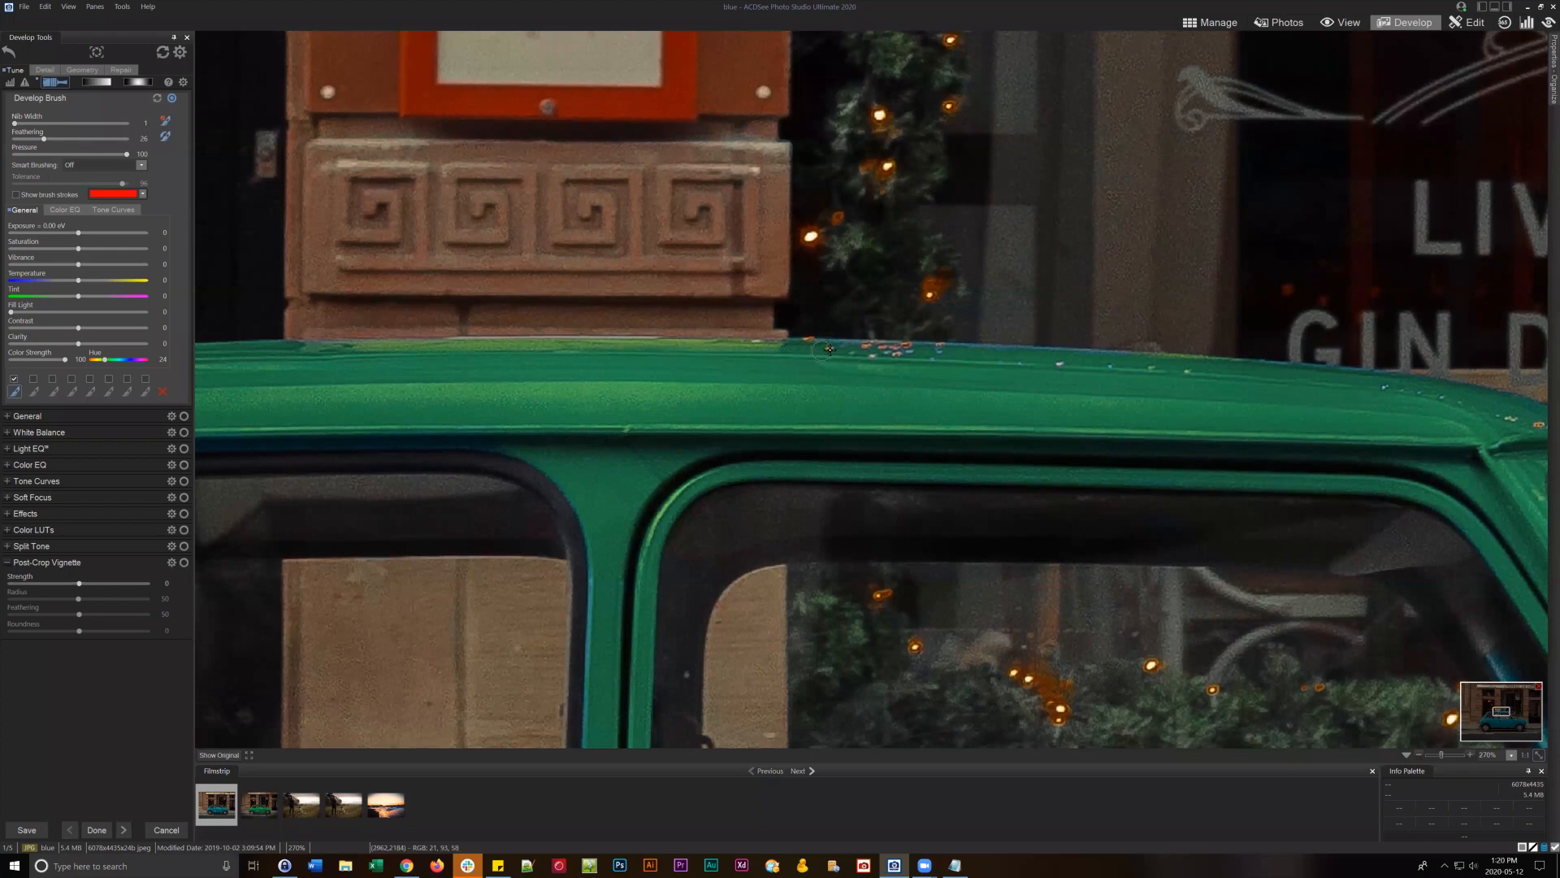
drag(828, 349, 1198, 370)
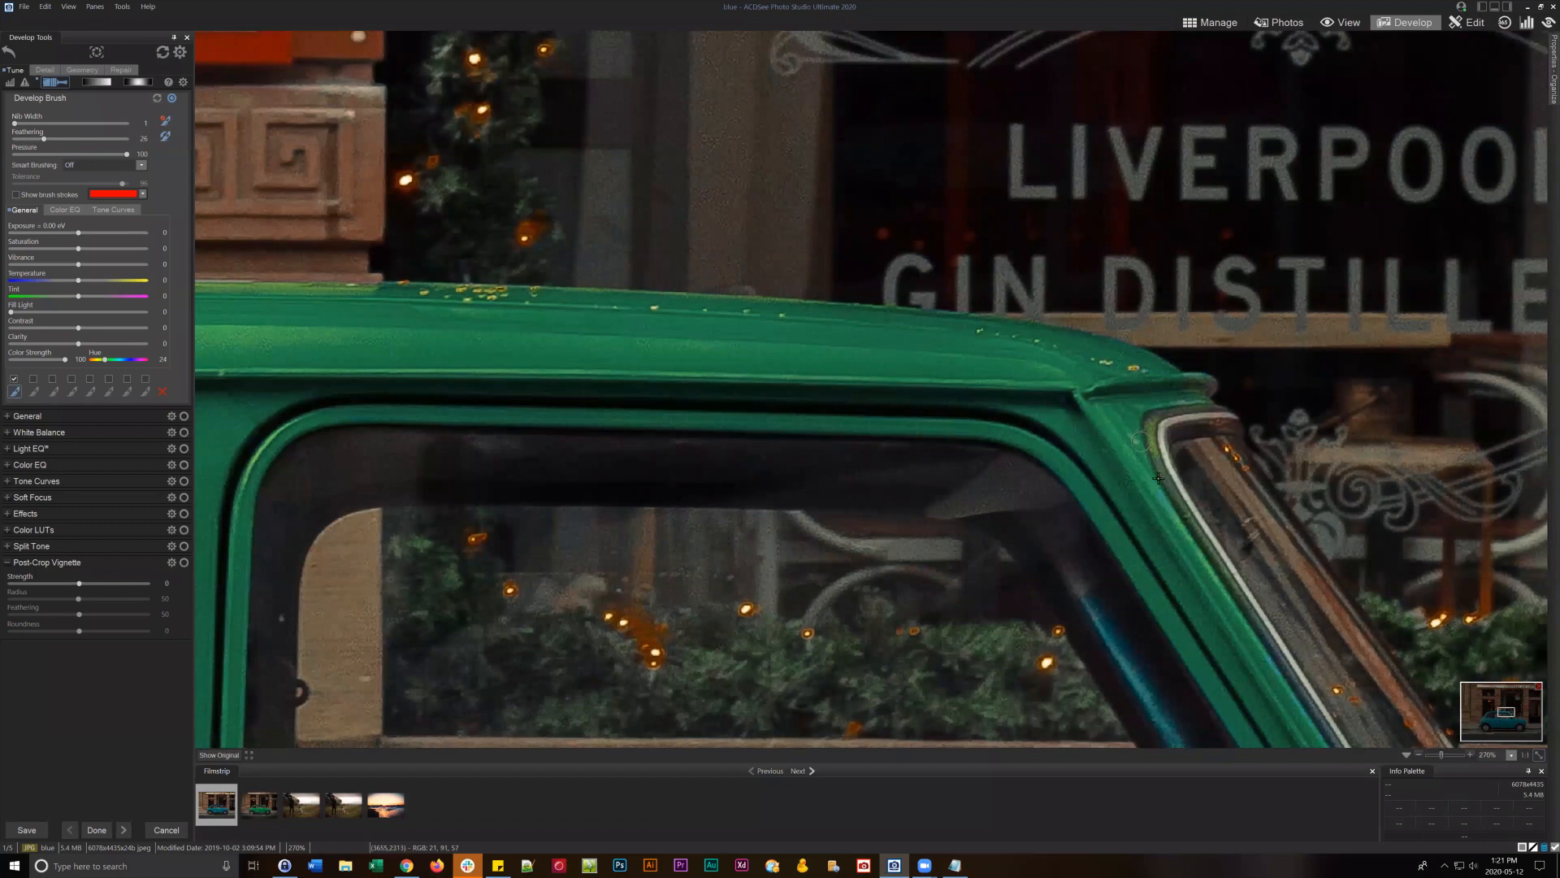
- Show the brush strokes to check the roof mask, hide them again, and view the whole photo
click(15, 194)
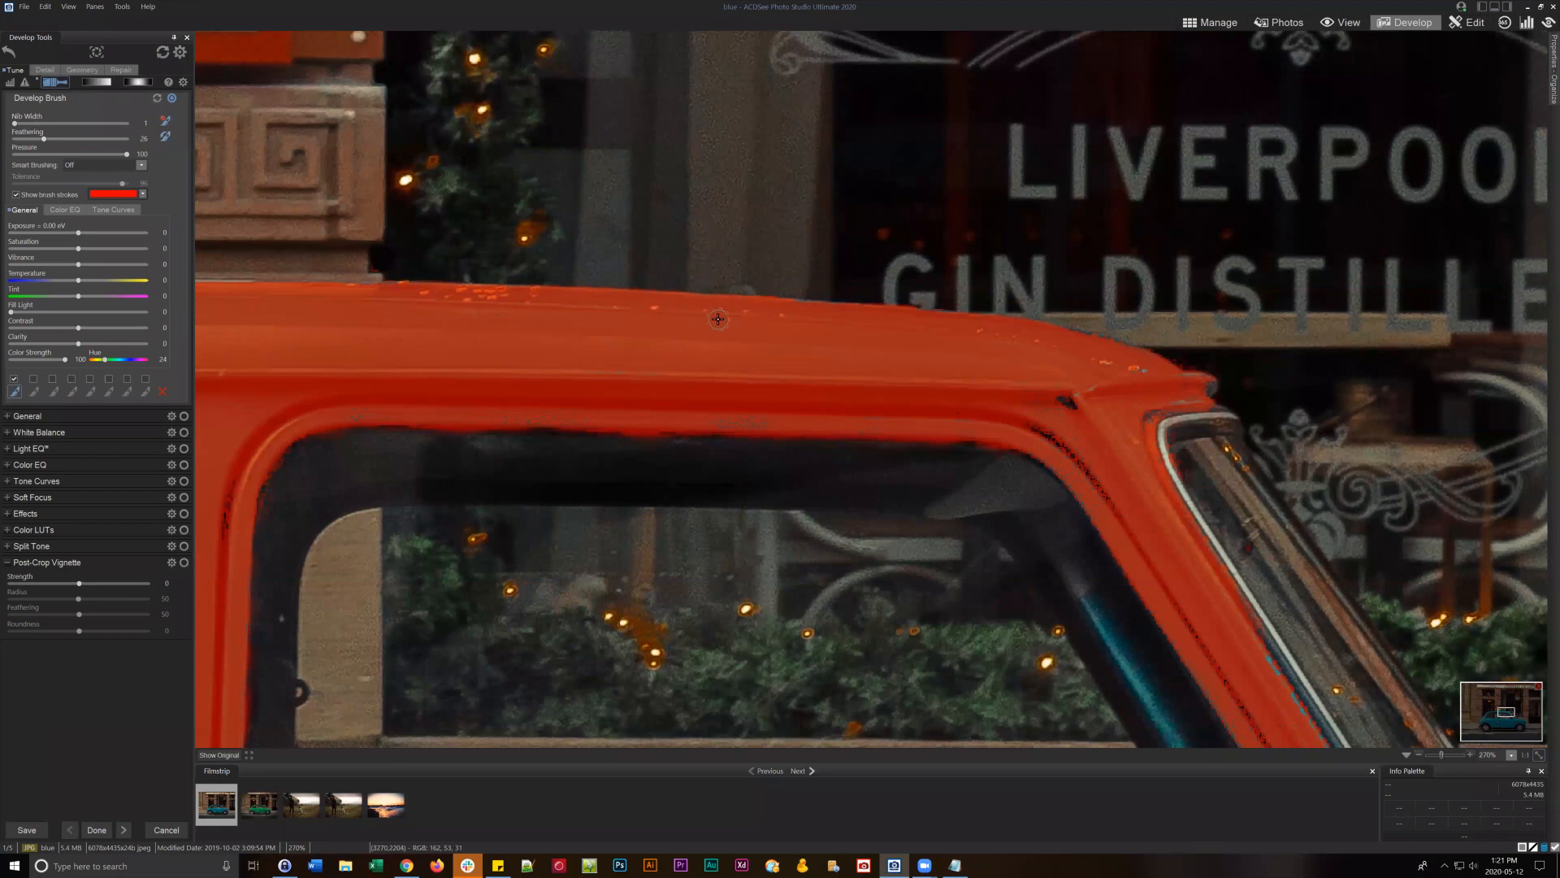
click(15, 194)
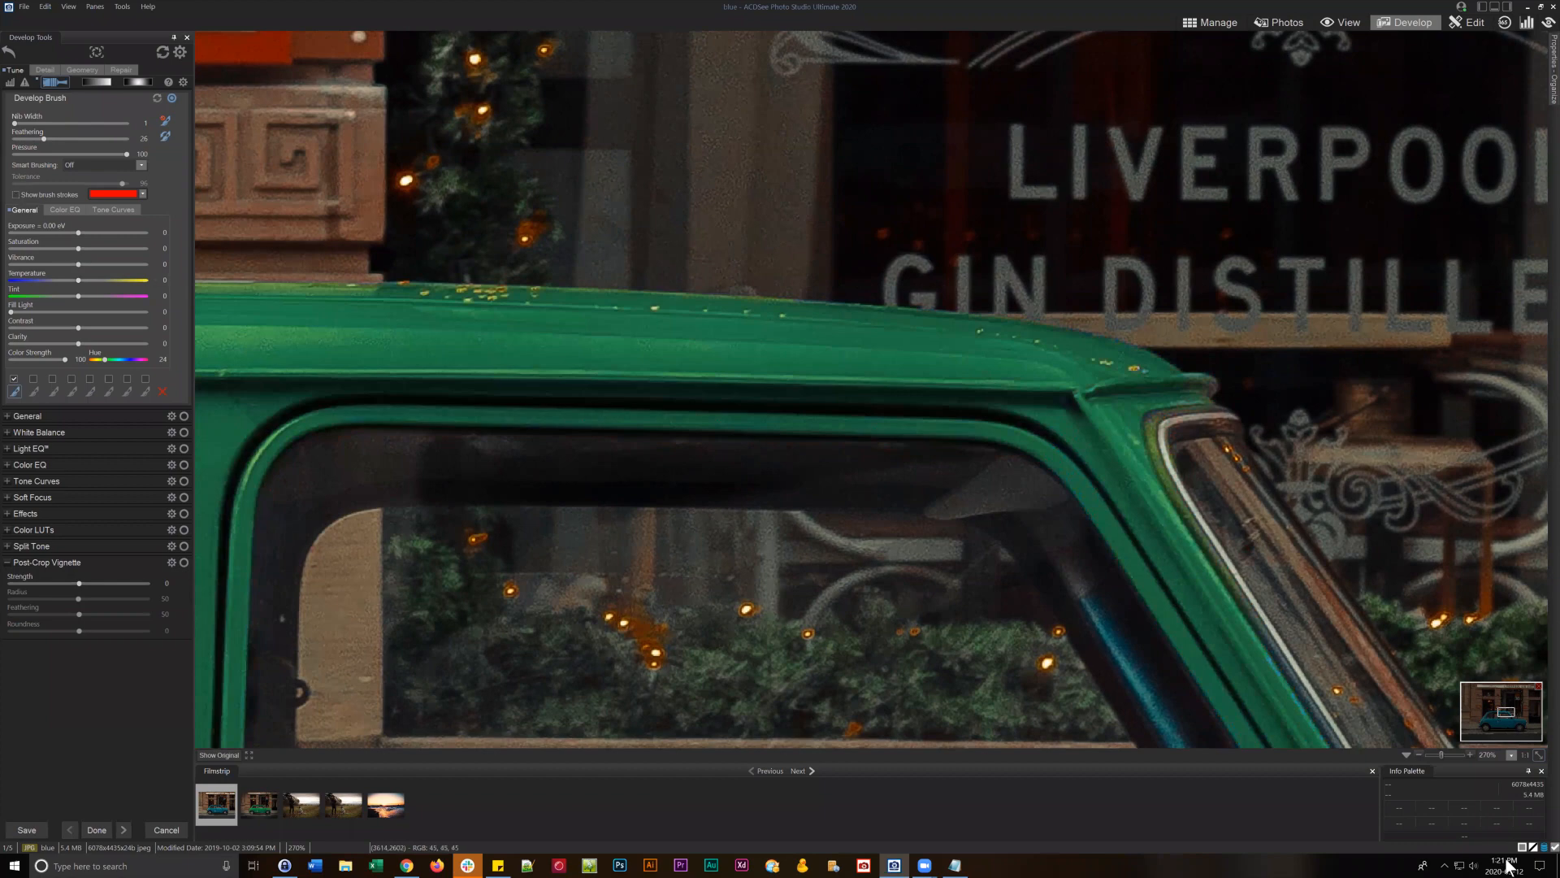
click(1538, 755)
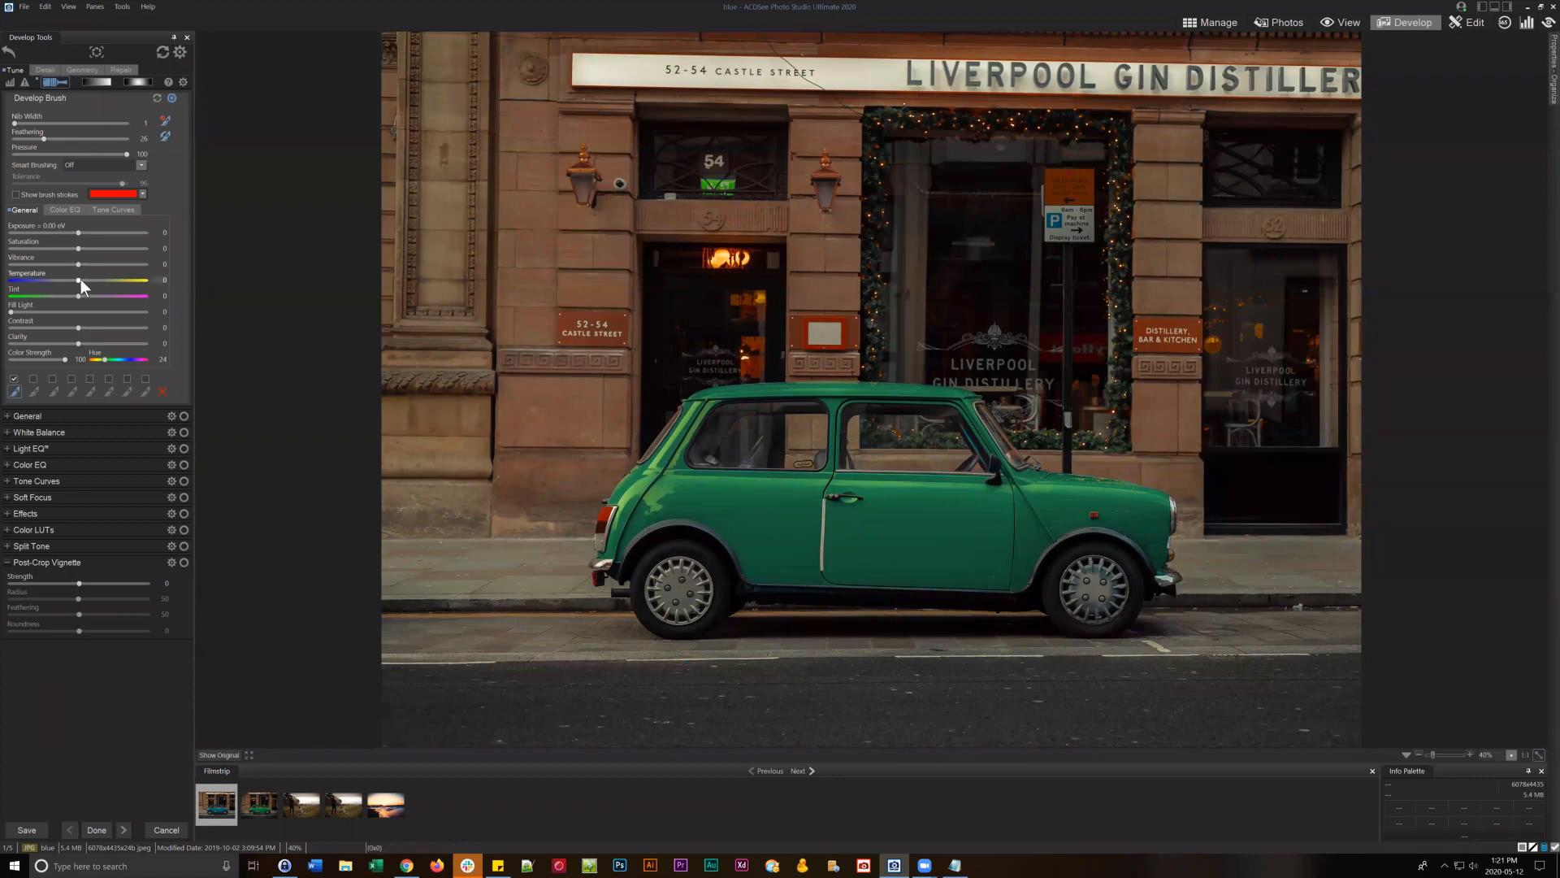
- Warm the temperature of the brushed car slightly and open the brush's Color EQ adjustments
drag(81, 279, 95, 278)
click(95, 278)
click(59, 208)
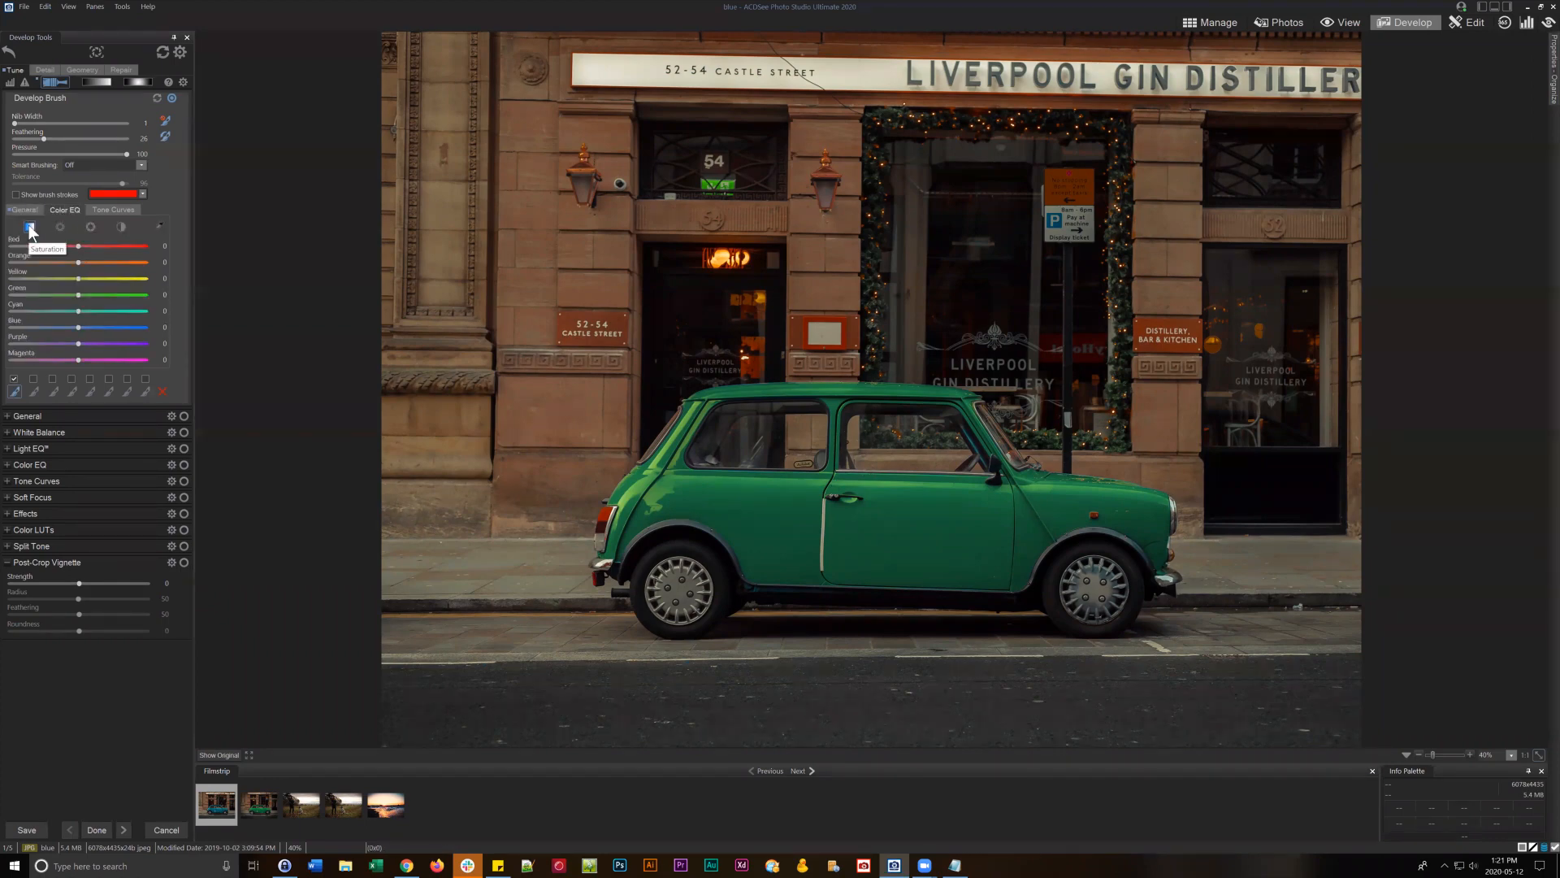
- In the brush's Color EQ, set the hue of blue, purple and magenta to -100 and of cyan to -49
click(23, 210)
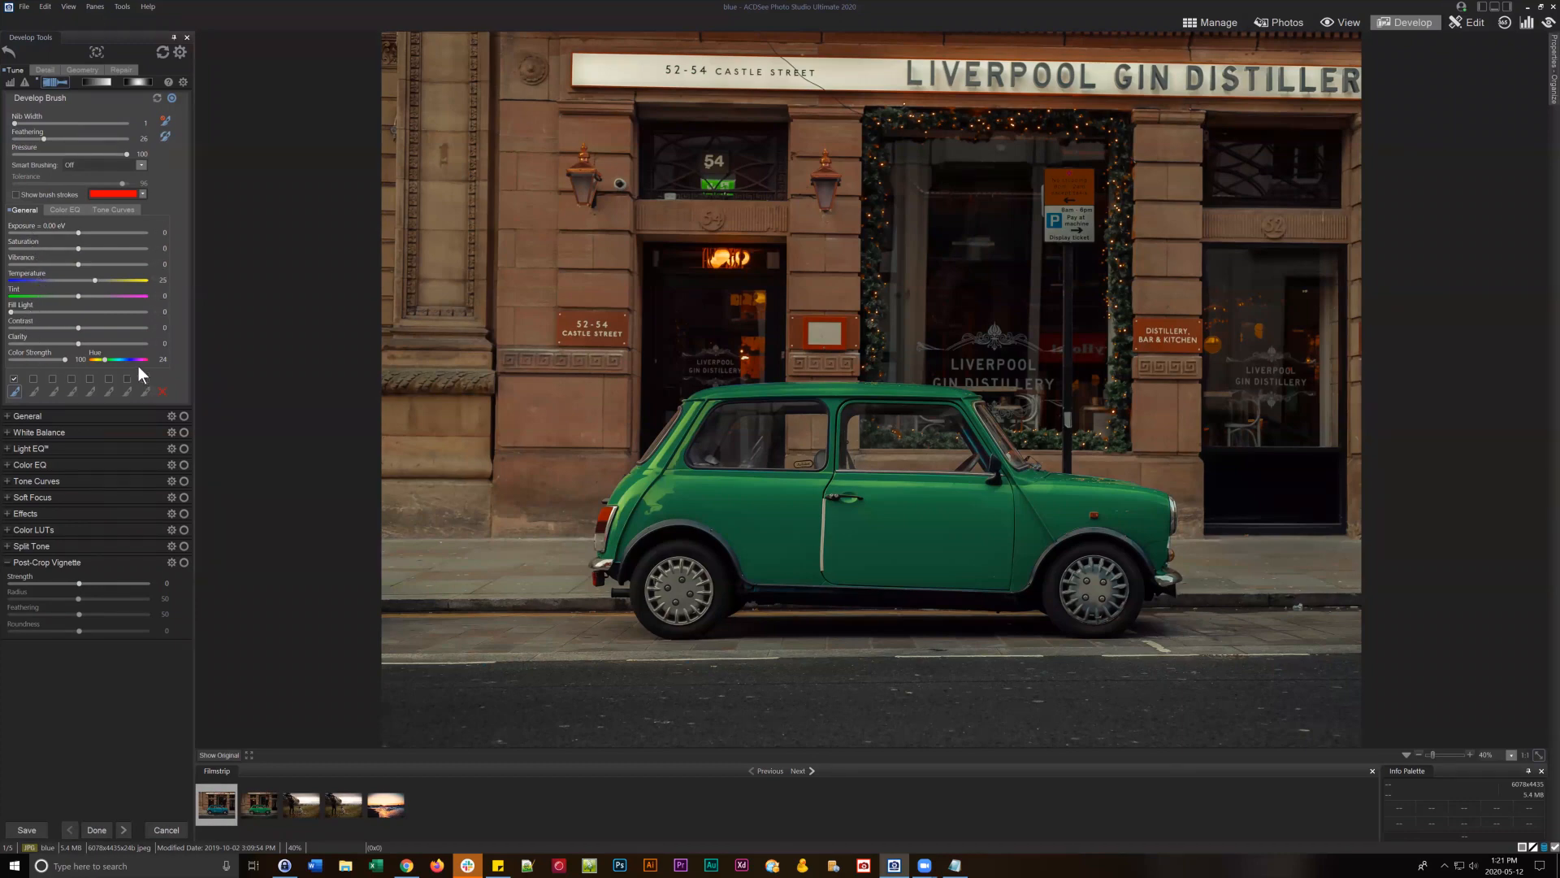
click(67, 209)
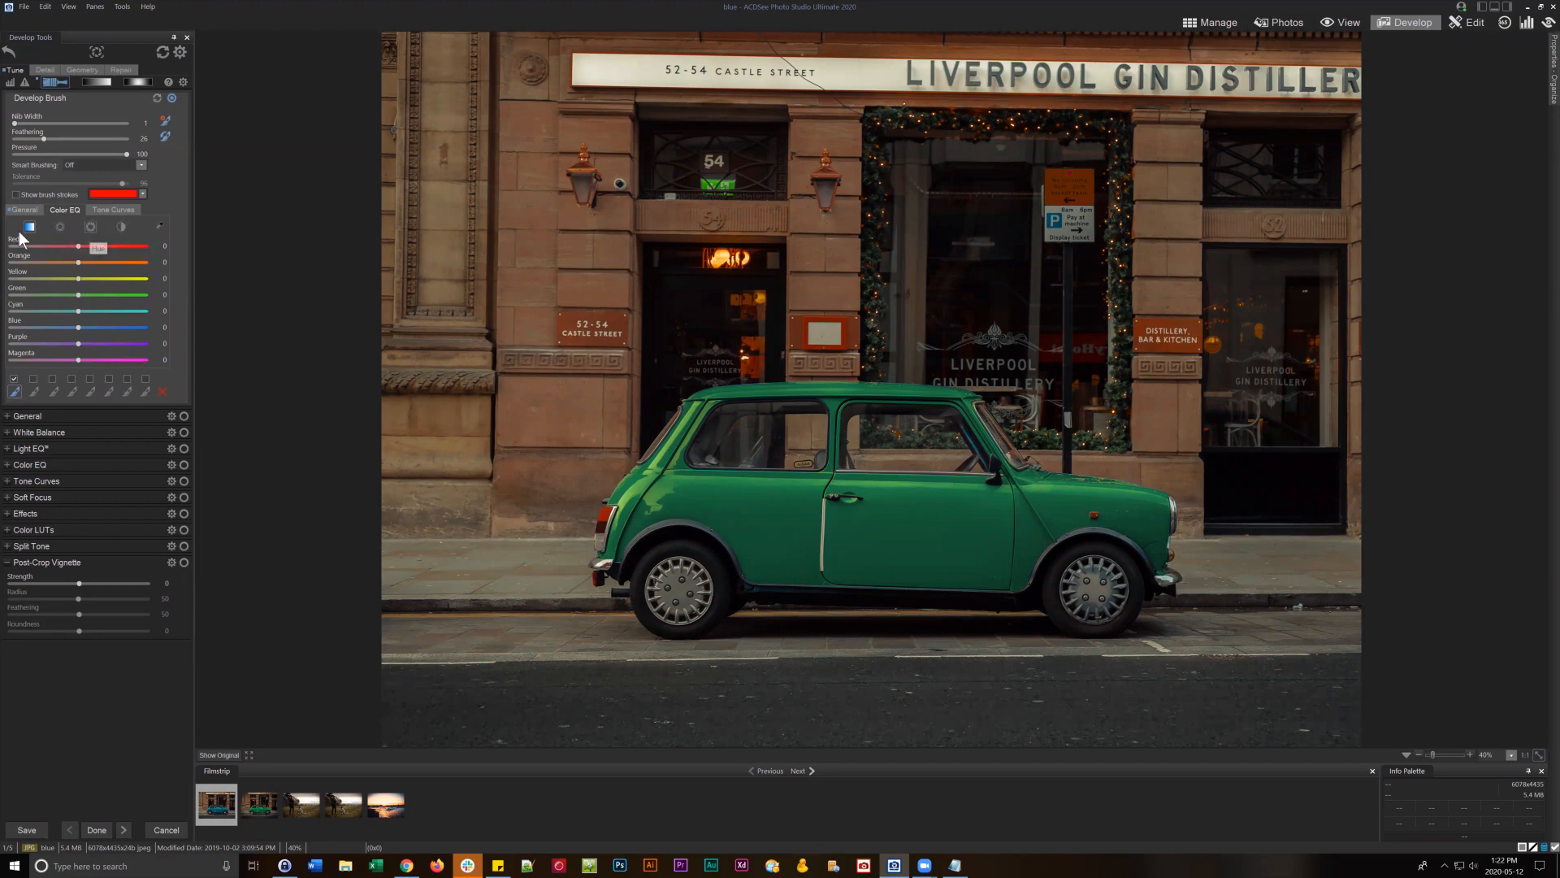
click(89, 226)
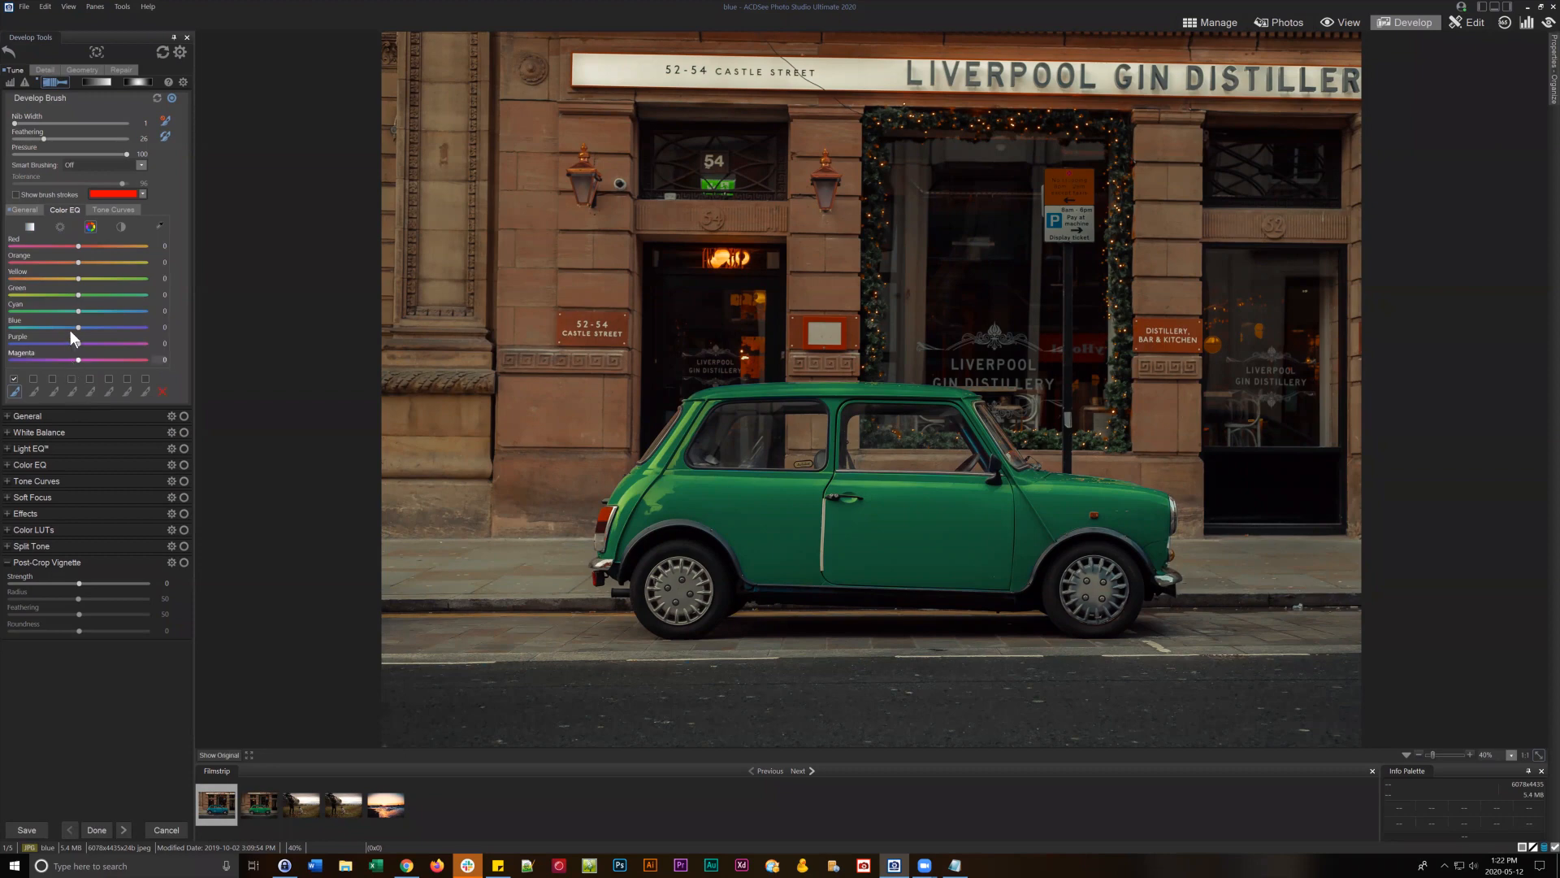
drag(80, 326, 4, 359)
drag(42, 310, 46, 311)
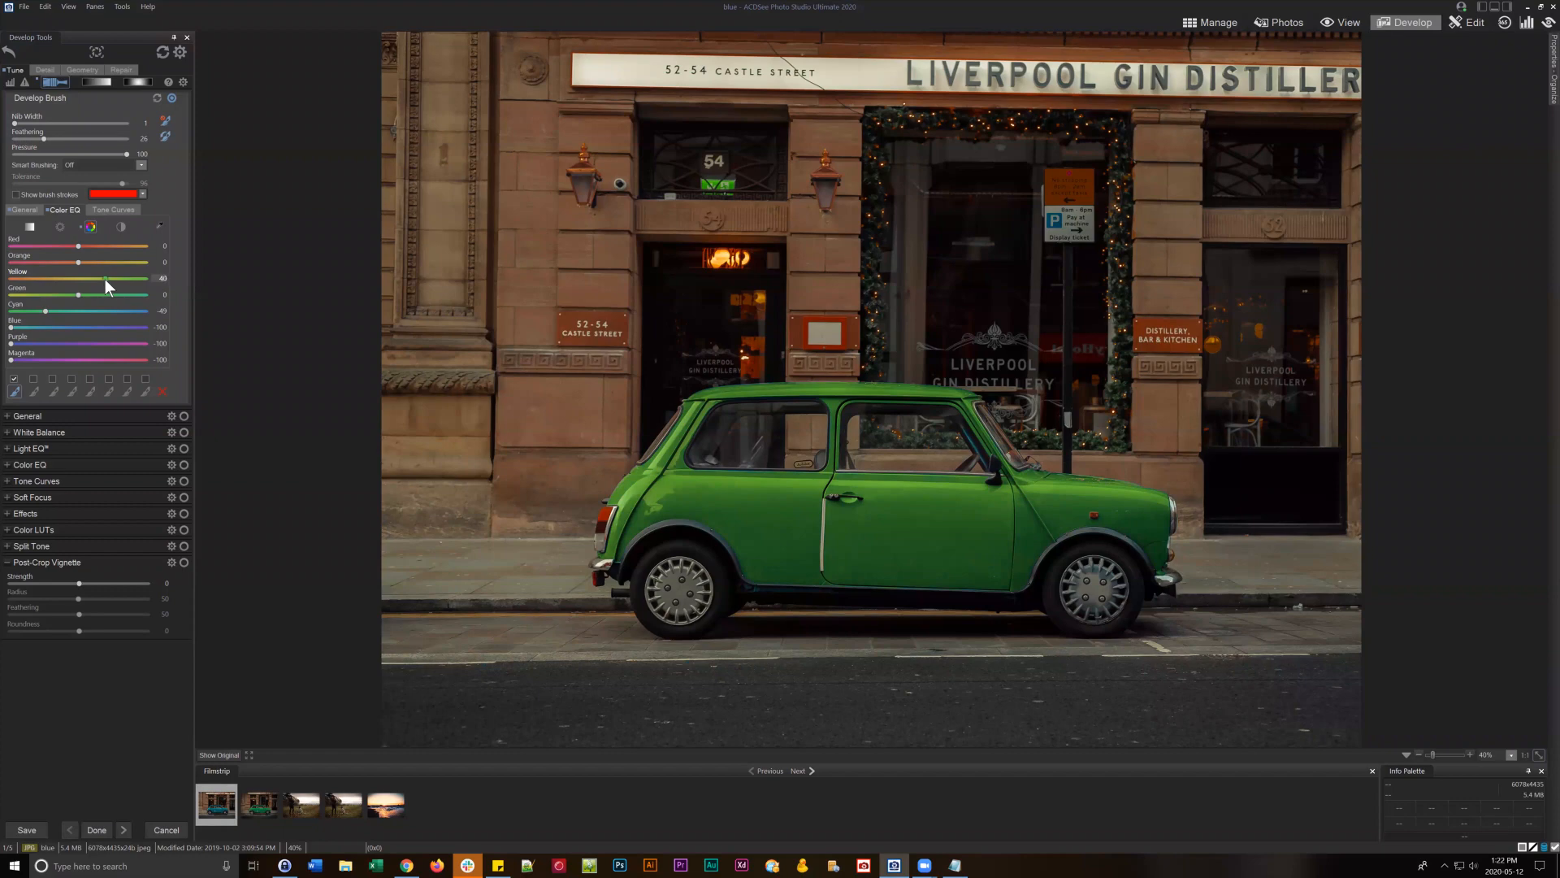
- Refine the brush's Color EQ hue to 18 for yellow, -77 for blue, -91 for purple and -81 for magenta
drag(105, 279, 102, 280)
click(98, 276)
click(90, 276)
click(52, 309)
click(24, 327)
click(26, 327)
click(17, 342)
click(23, 359)
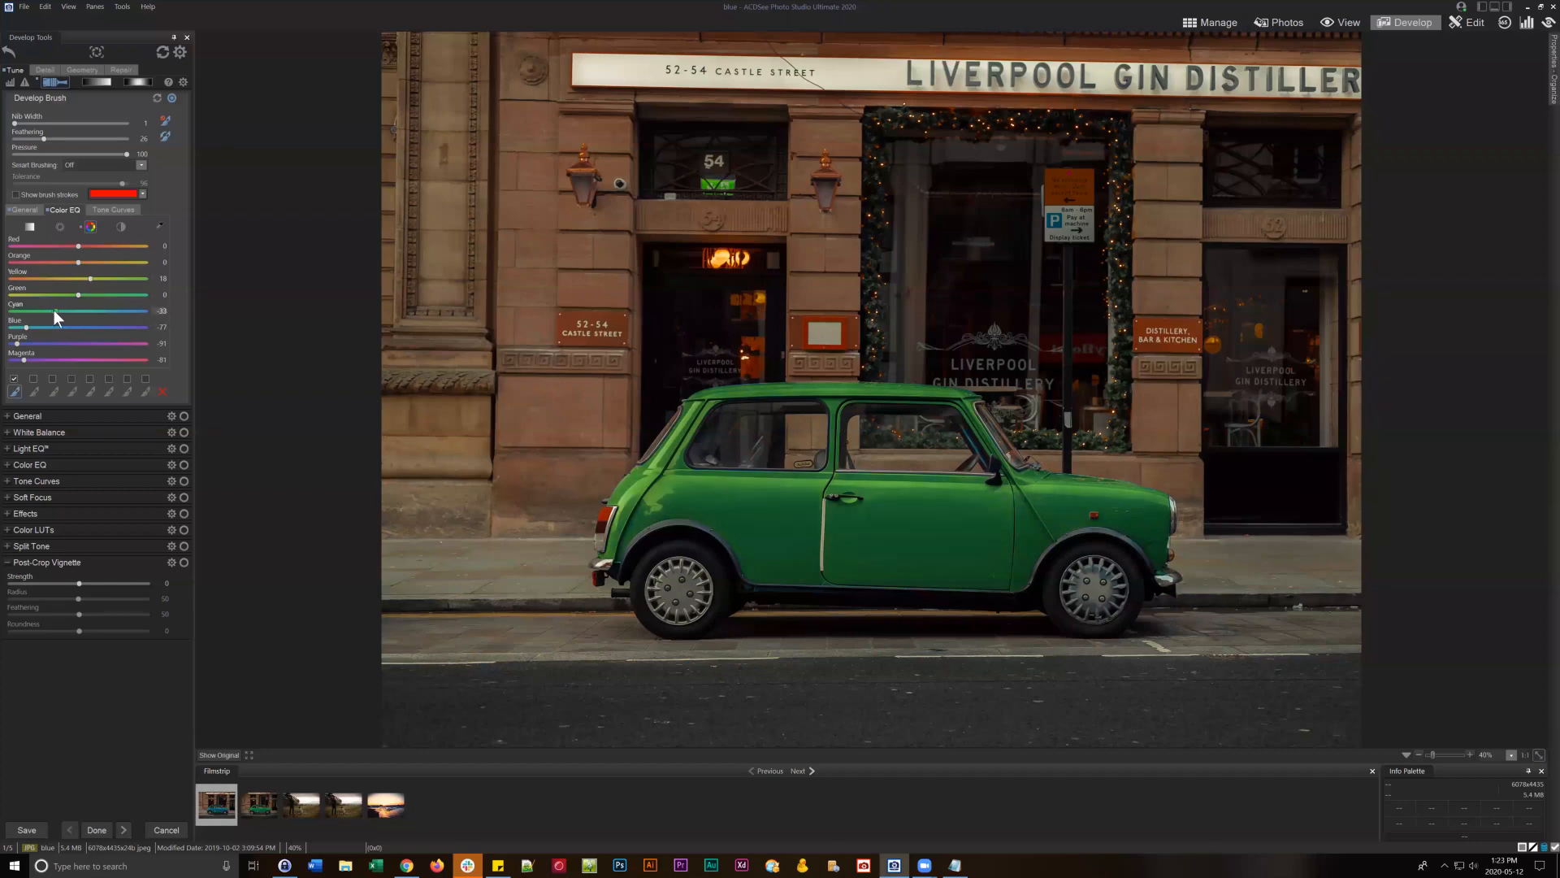
- Set the brush's Color EQ hue to -46 for cyan, 3 for green, -17 for orange and -7 for red
scroll(47, 308, down, 2)
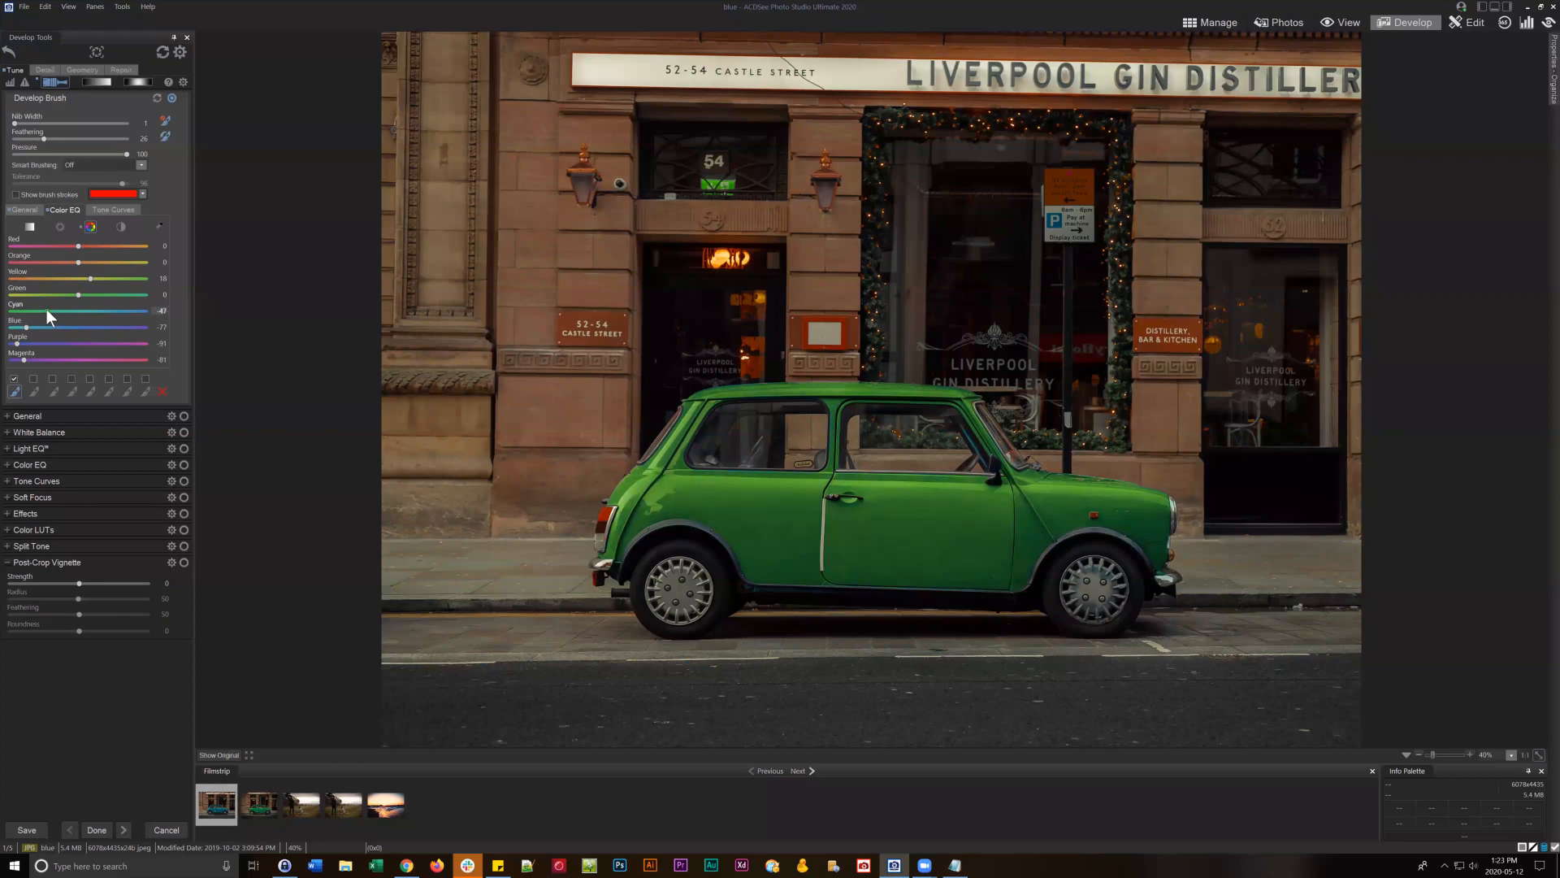
drag(78, 294, 75, 295)
scroll(78, 262, up, 3)
drag(70, 262, 67, 261)
- Brush over the small missed spots on the front fender near the indicator light, check the door, and view the whole photo
click(1436, 753)
click(1513, 716)
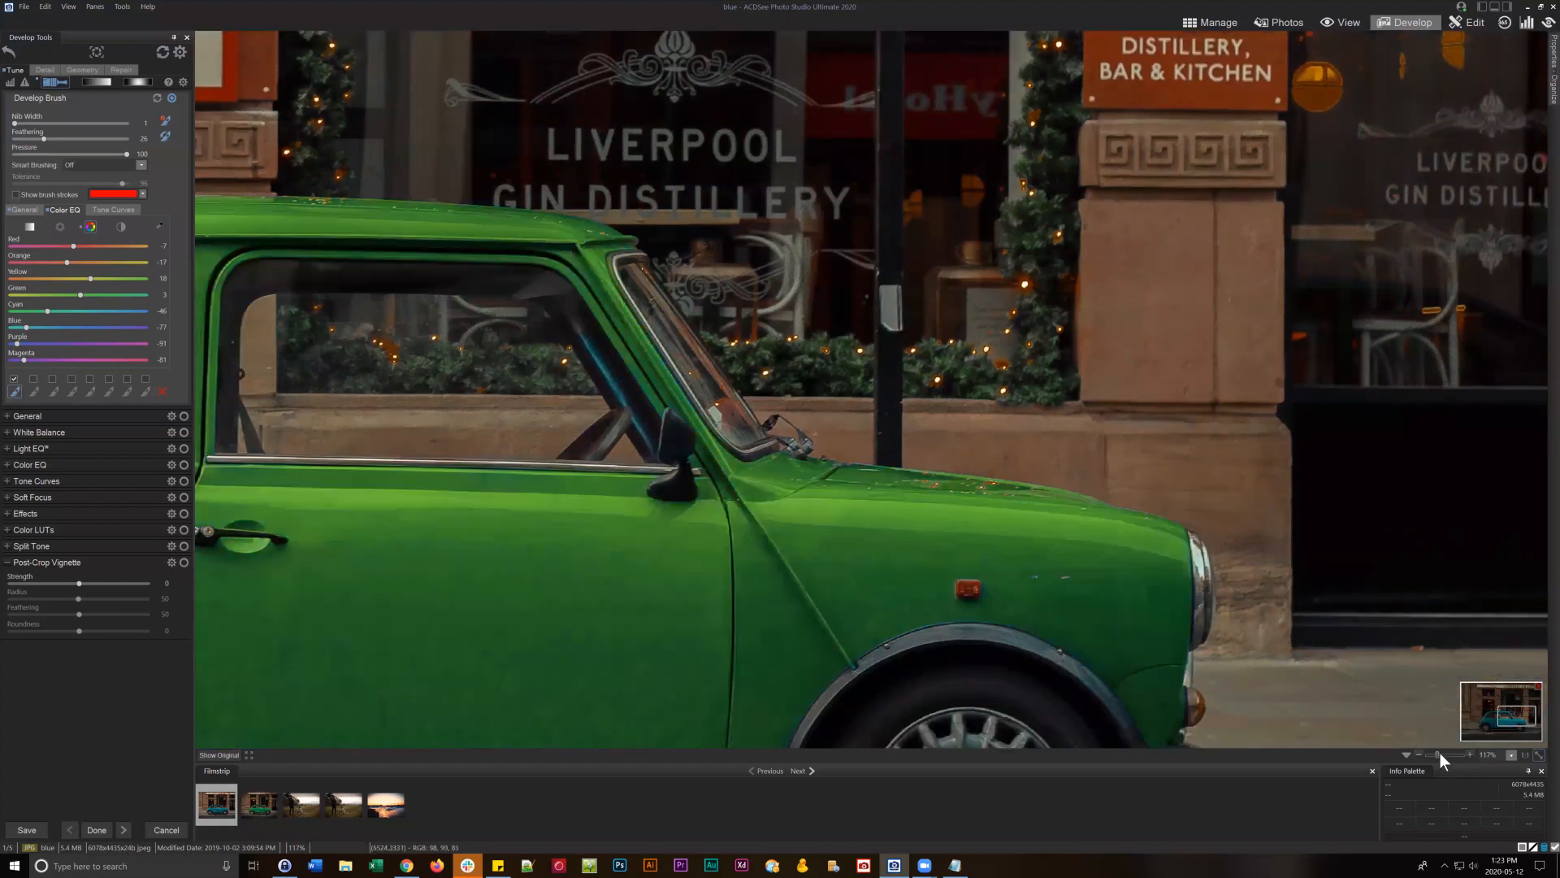
click(1439, 754)
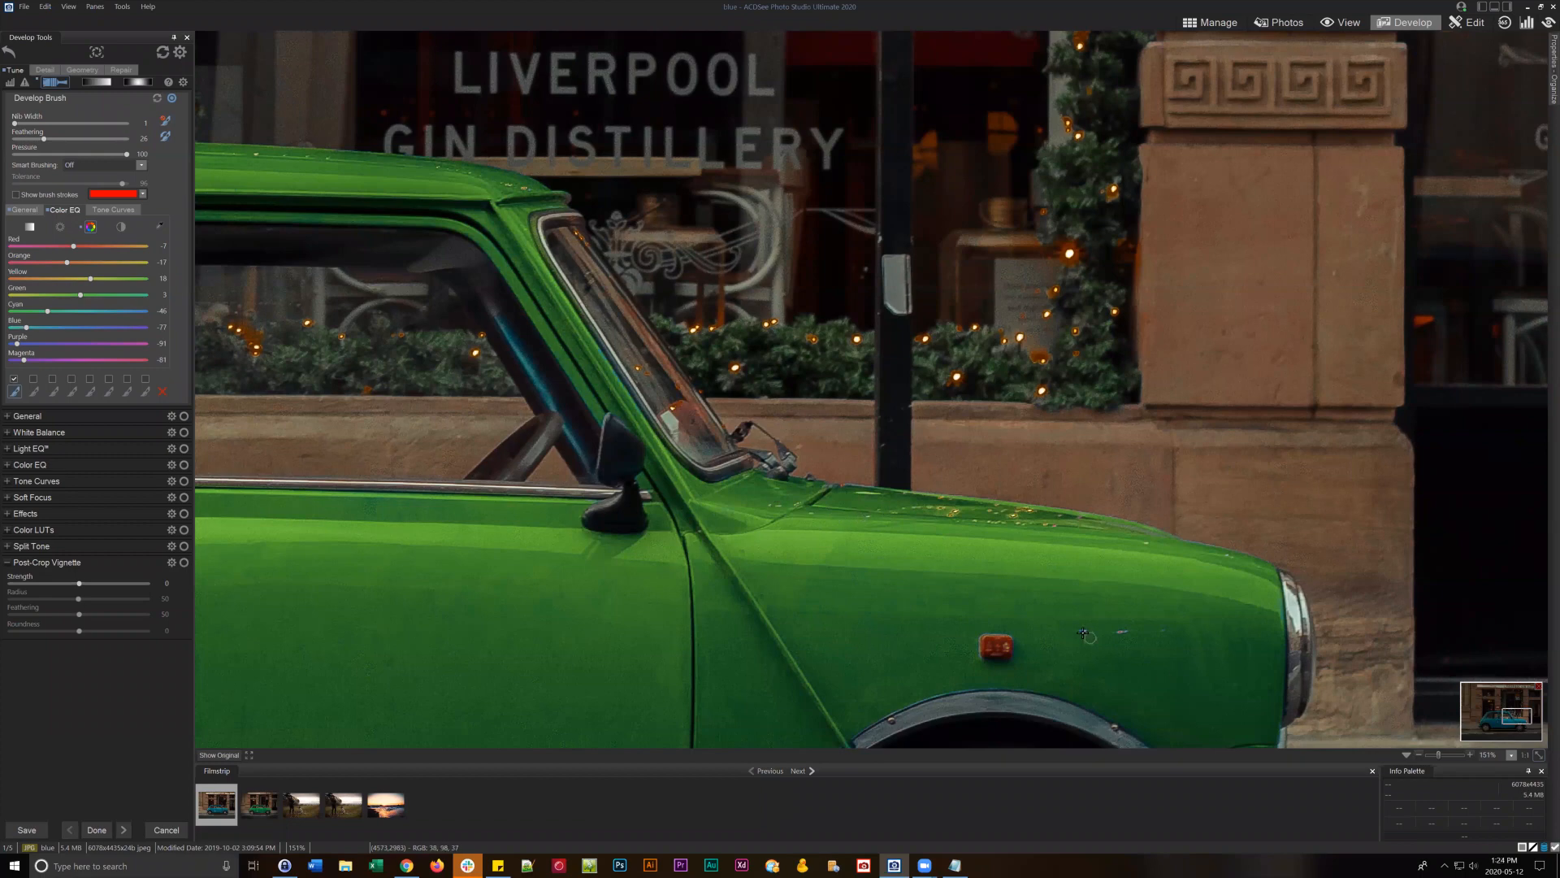
drag(1078, 632, 1178, 626)
drag(1509, 719, 1501, 725)
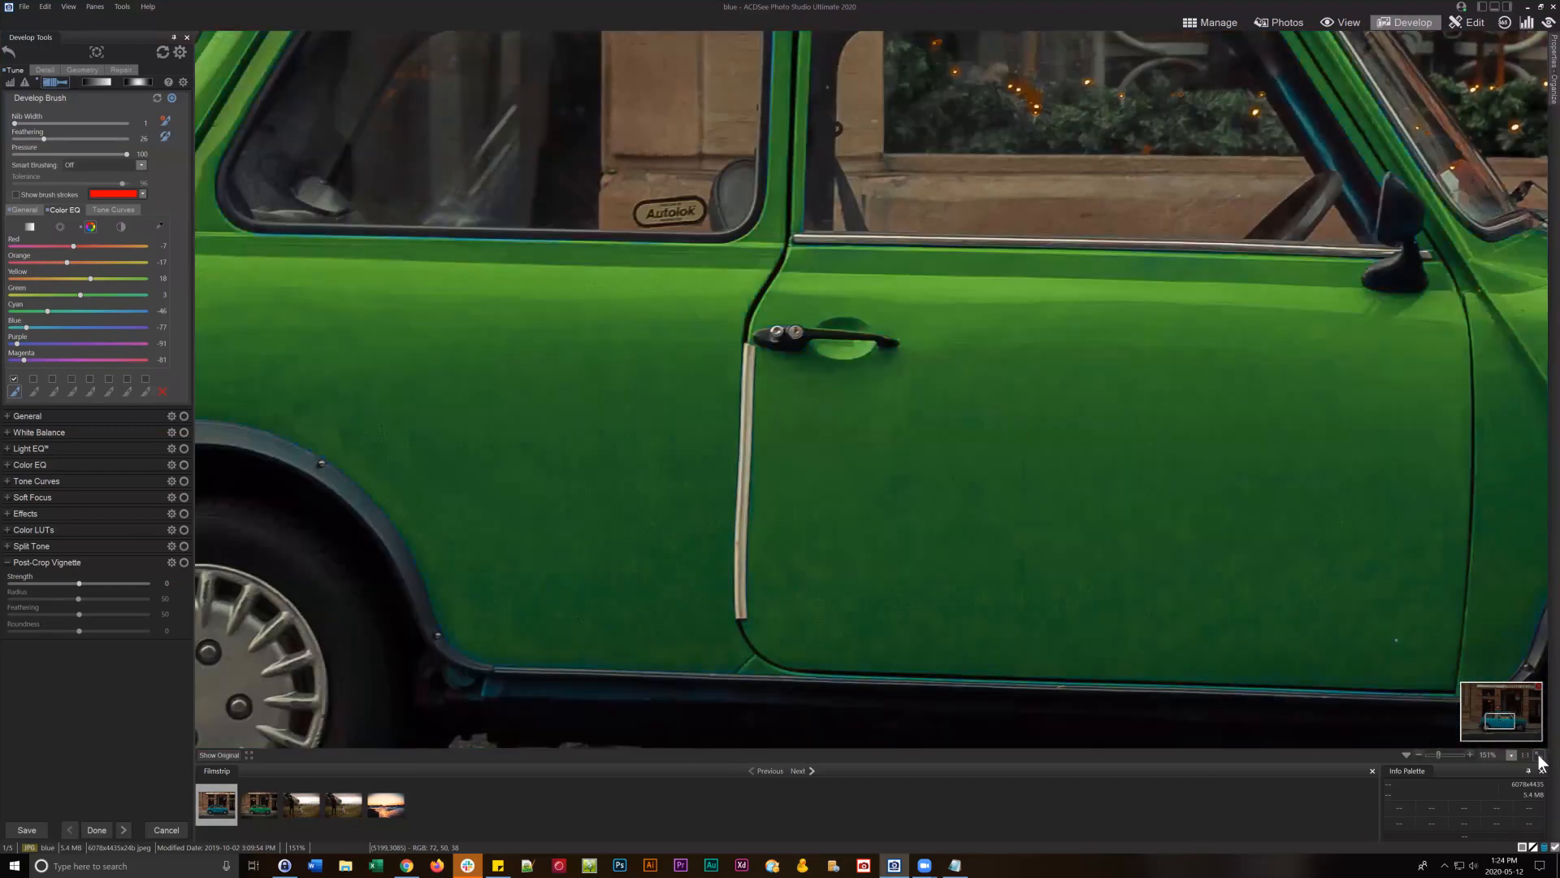
click(1538, 755)
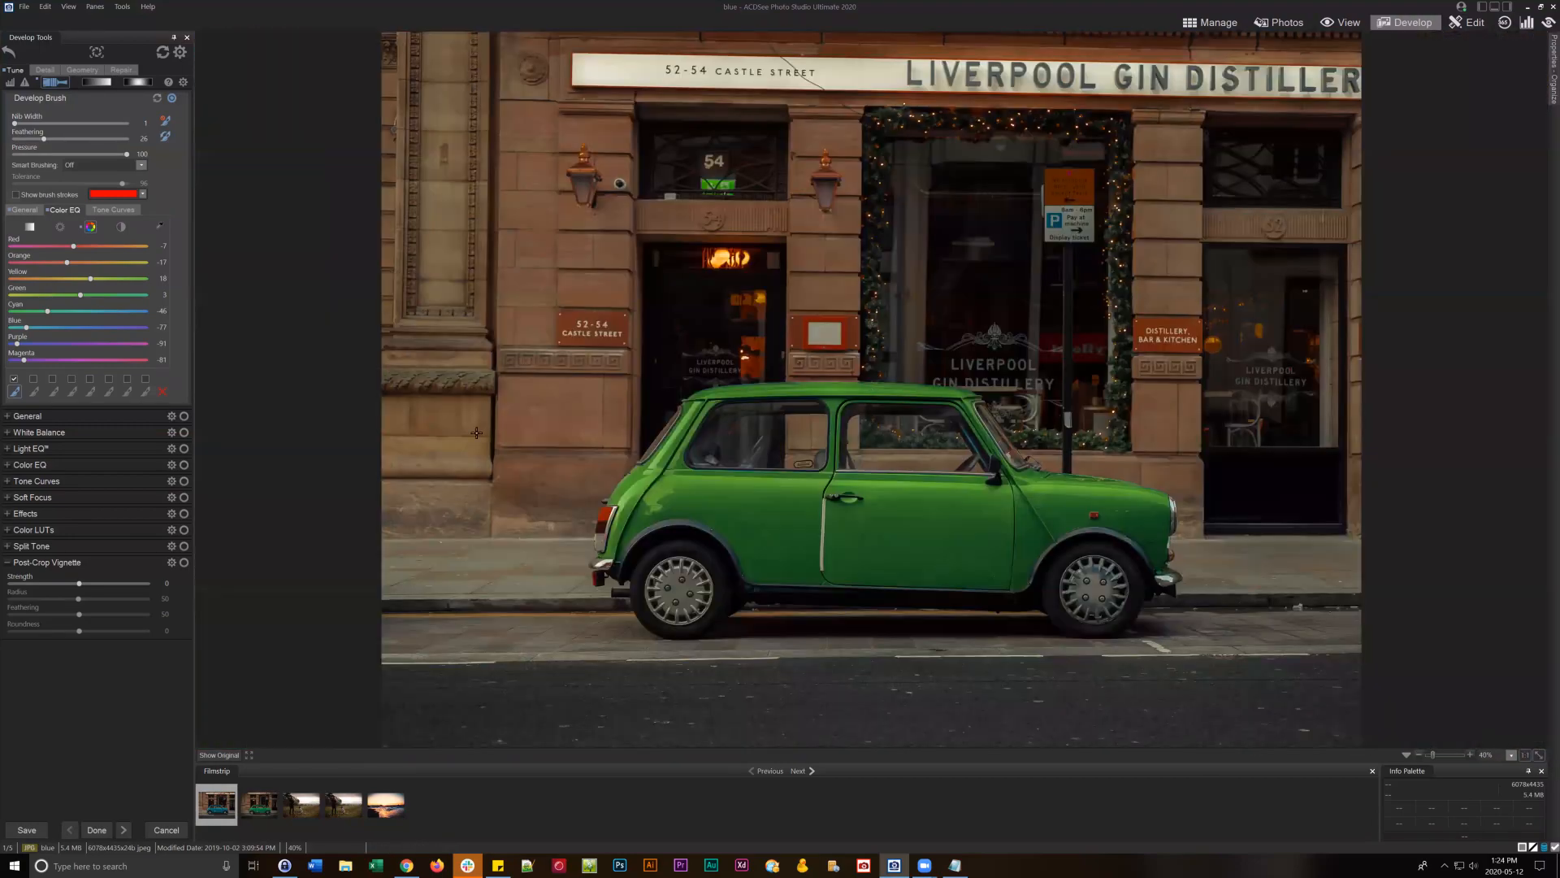
- Review the brush's General, Color EQ hue and Color EQ contrast adjustments, ending on the contrast ones
click(122, 226)
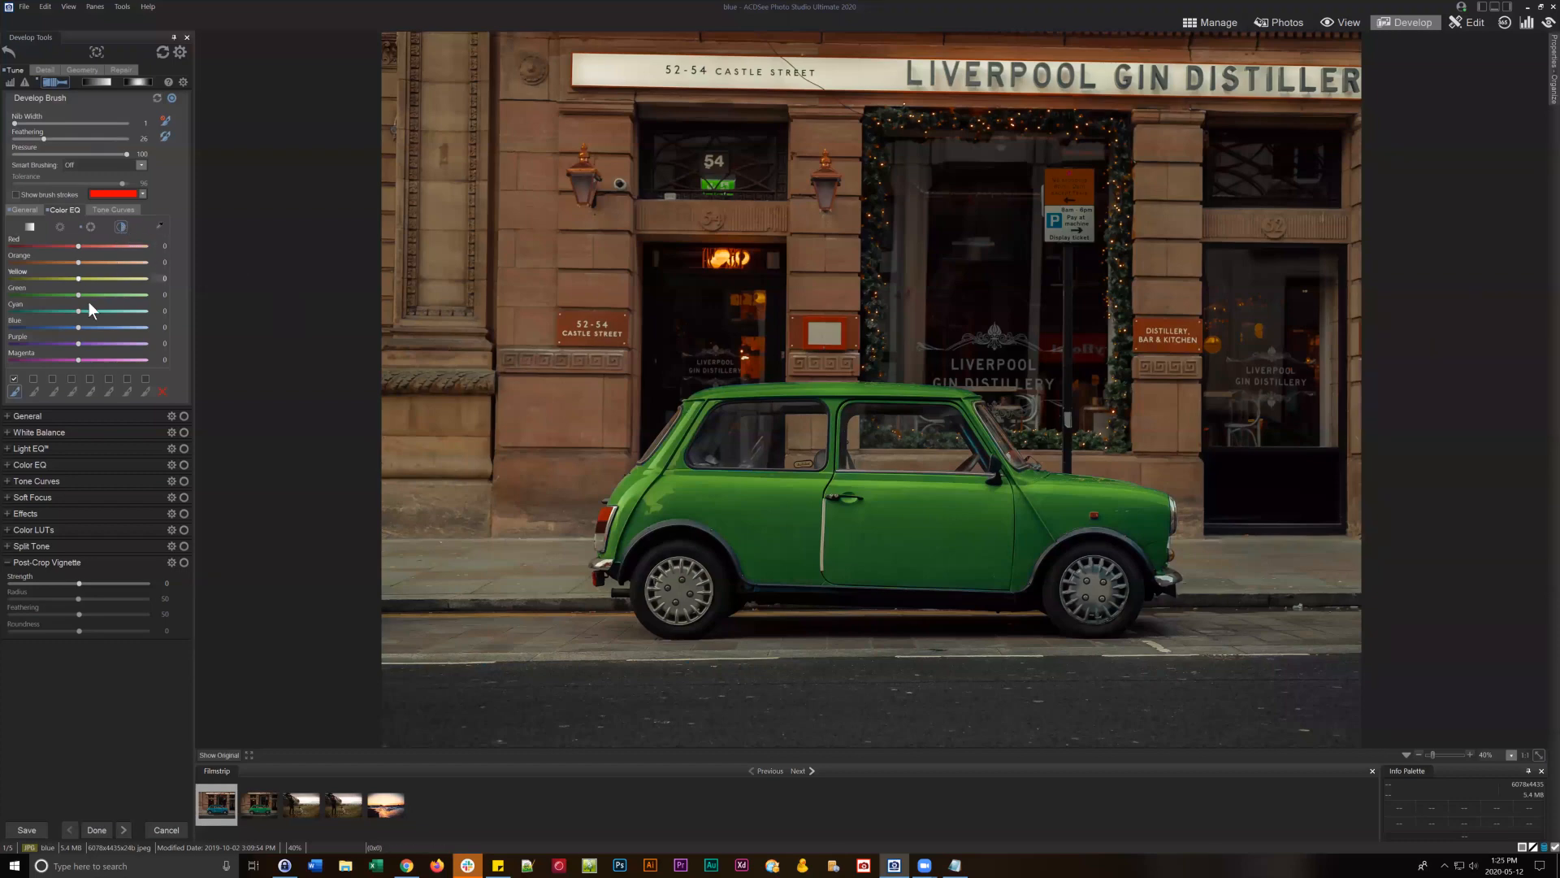
click(26, 209)
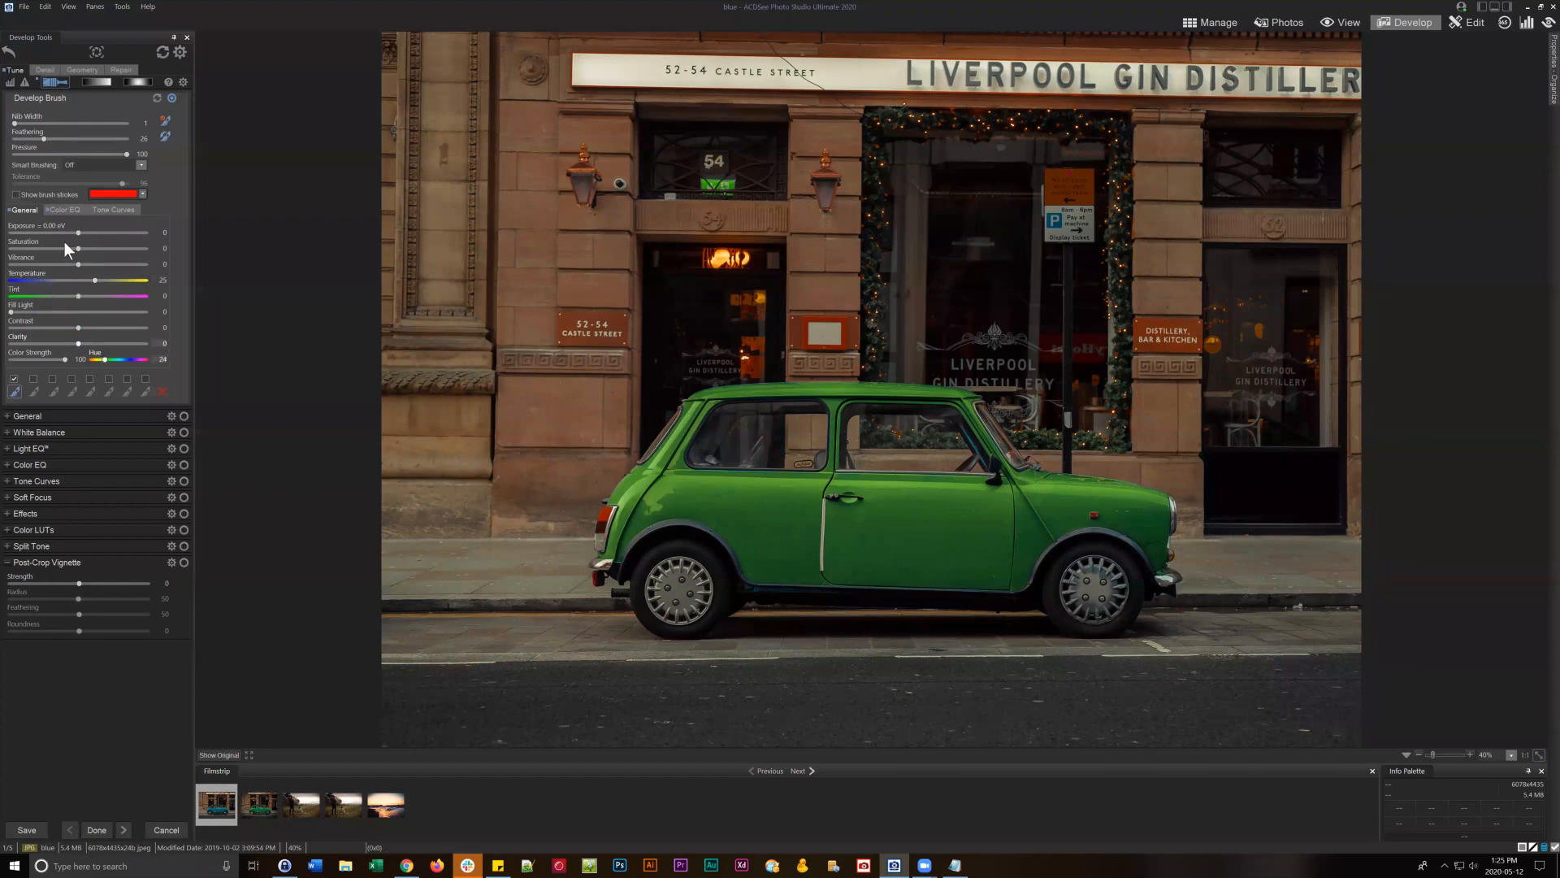
click(65, 211)
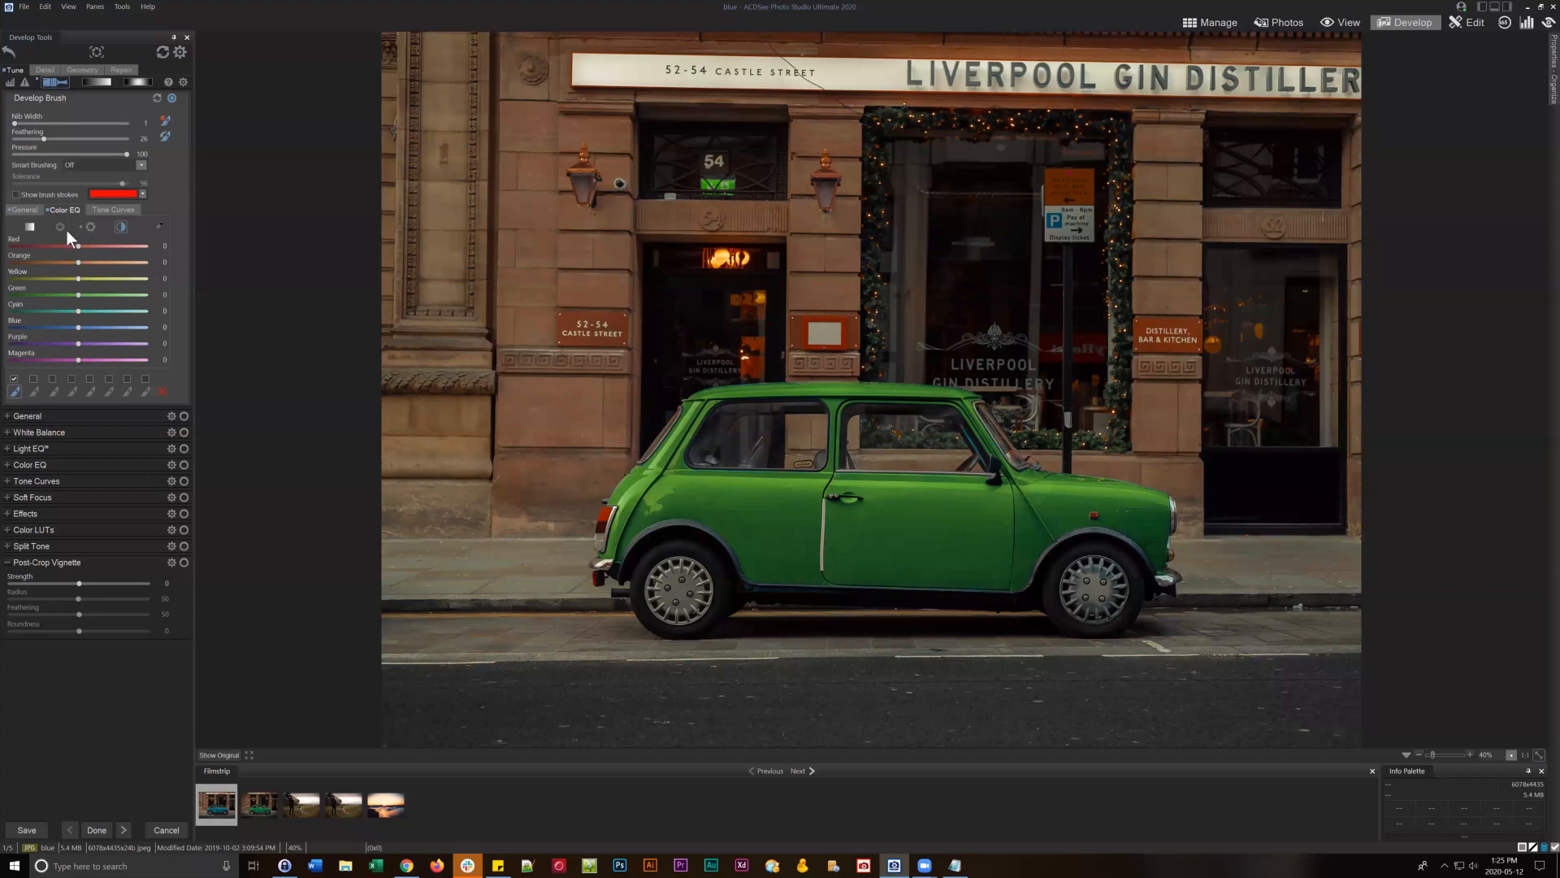
click(90, 226)
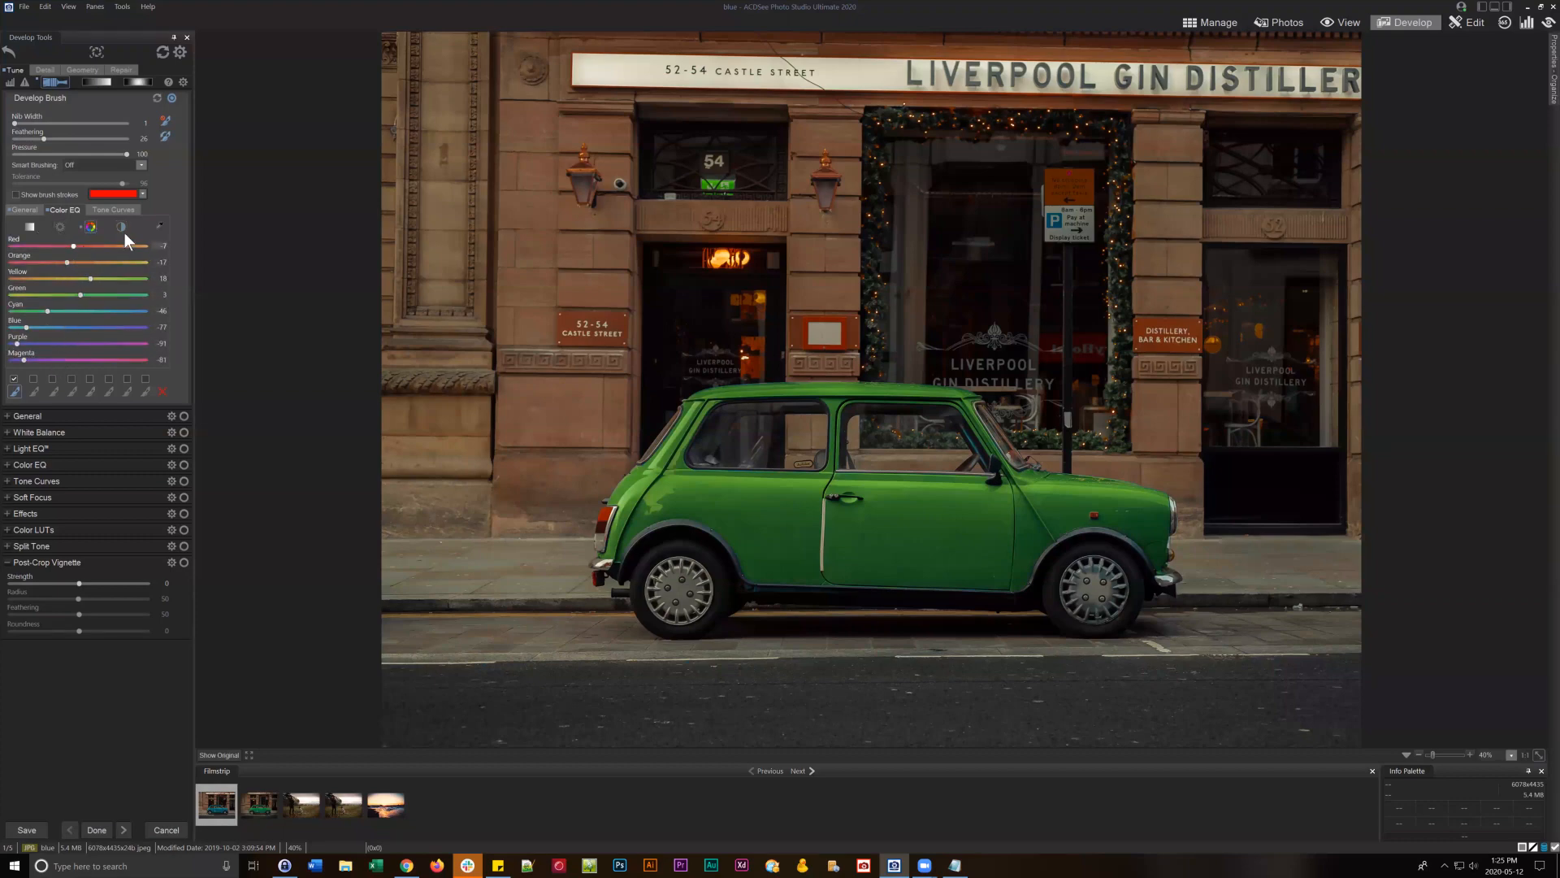
click(122, 228)
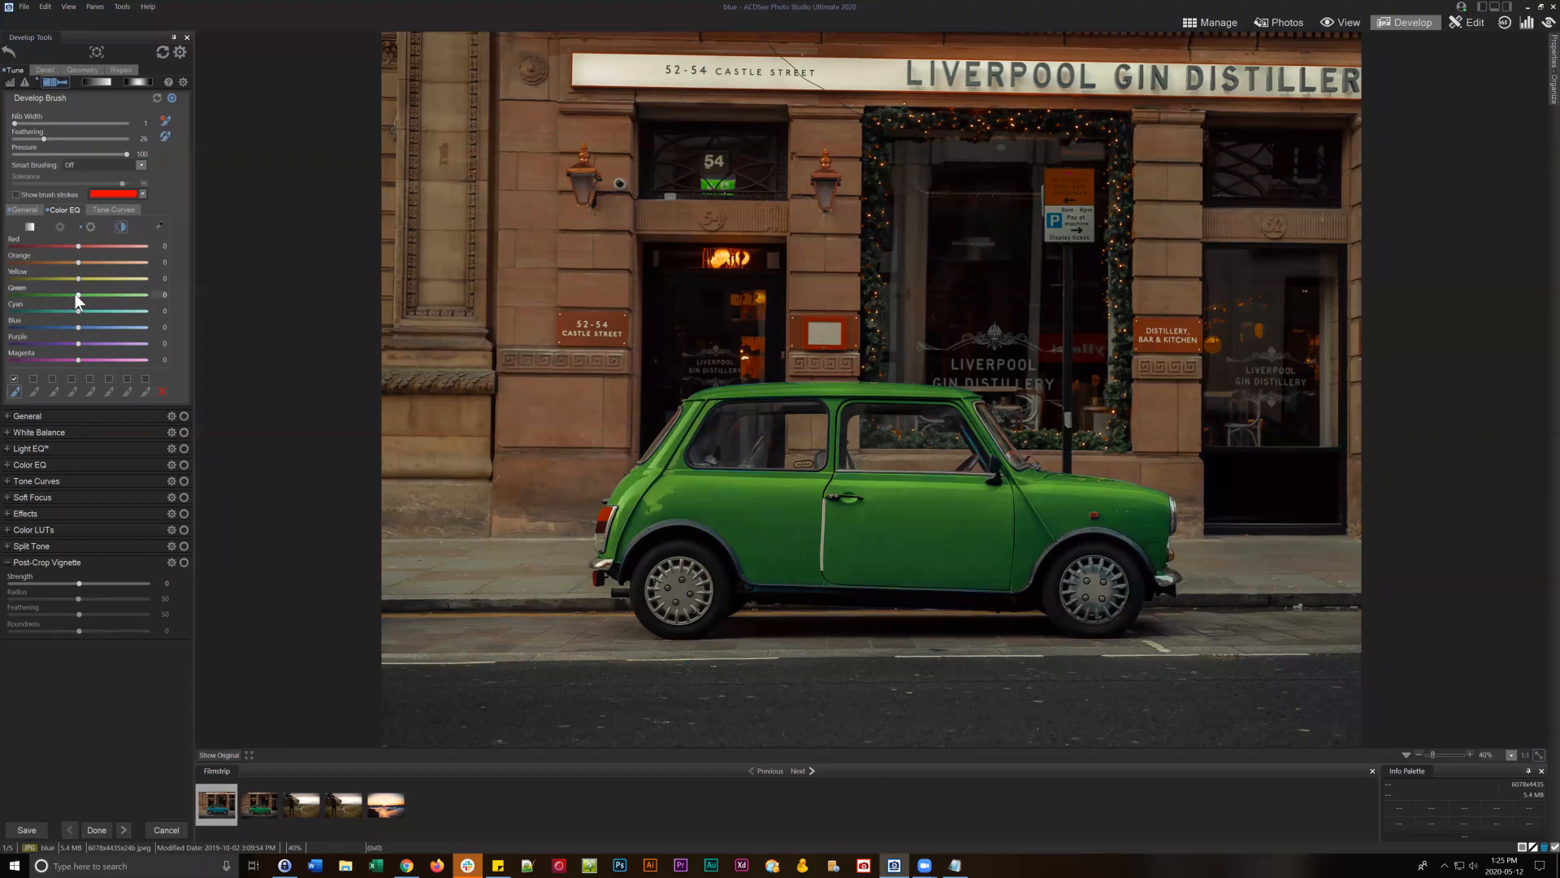
- Try lowering and raising the green contrast of the brushed car, and reset it to 0
drag(75, 295, 60, 292)
drag(46, 294, 51, 294)
click(79, 295)
drag(136, 296, 192, 298)
click(79, 294)
- Try raising and lowering the cyan contrast and lowering the blue contrast, and reset both to 0
mouse_move(79, 310)
mouse_down()
mouse_move(40, 310)
mouse_move(109, 309)
mouse_up()
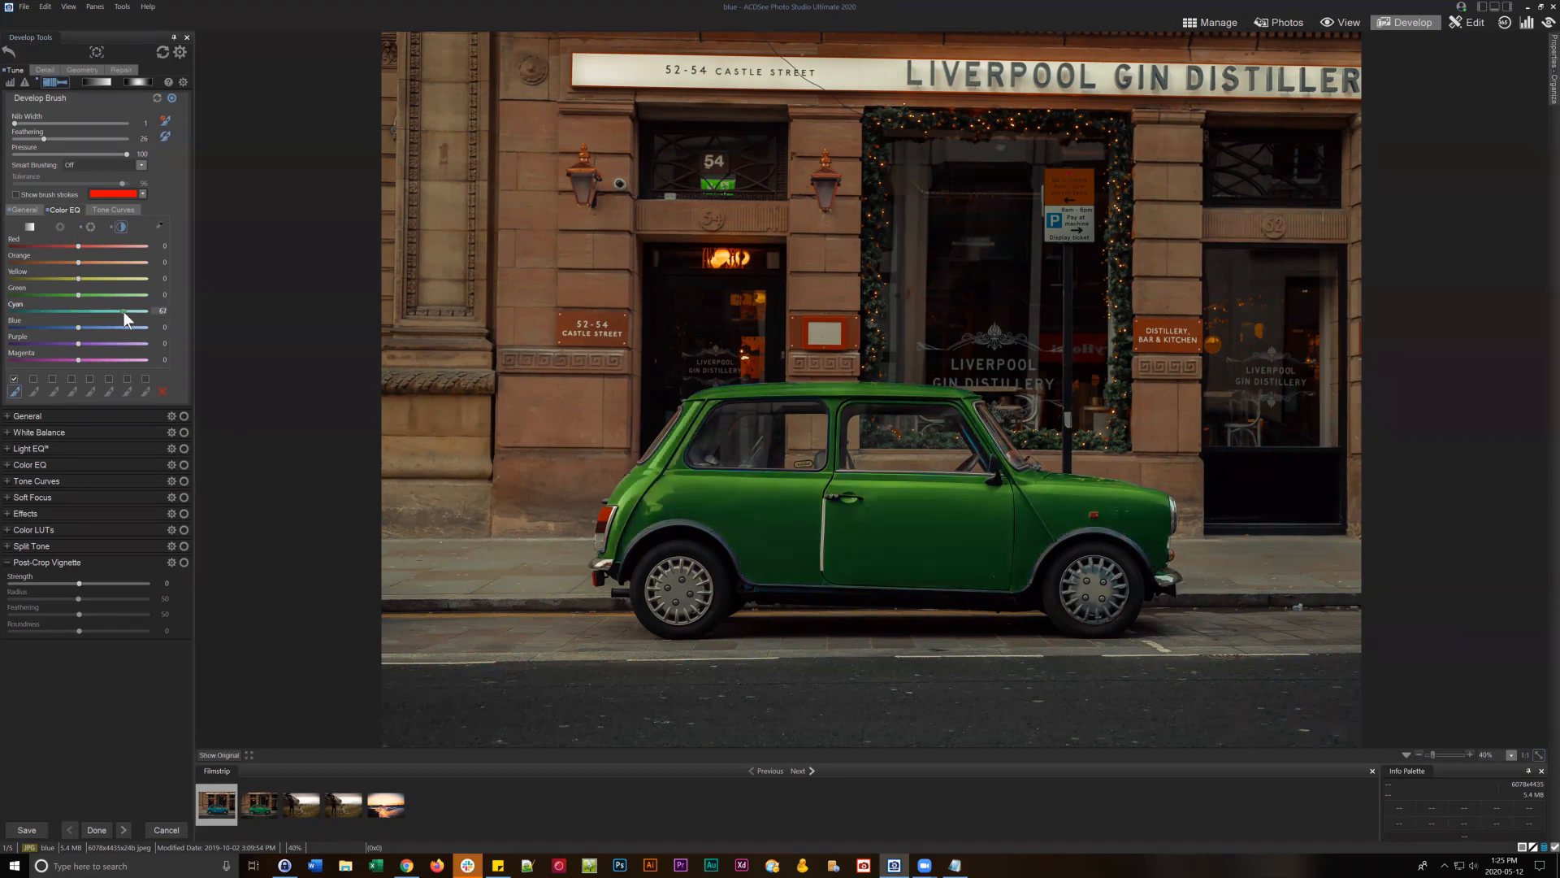
drag(144, 311, 134, 312)
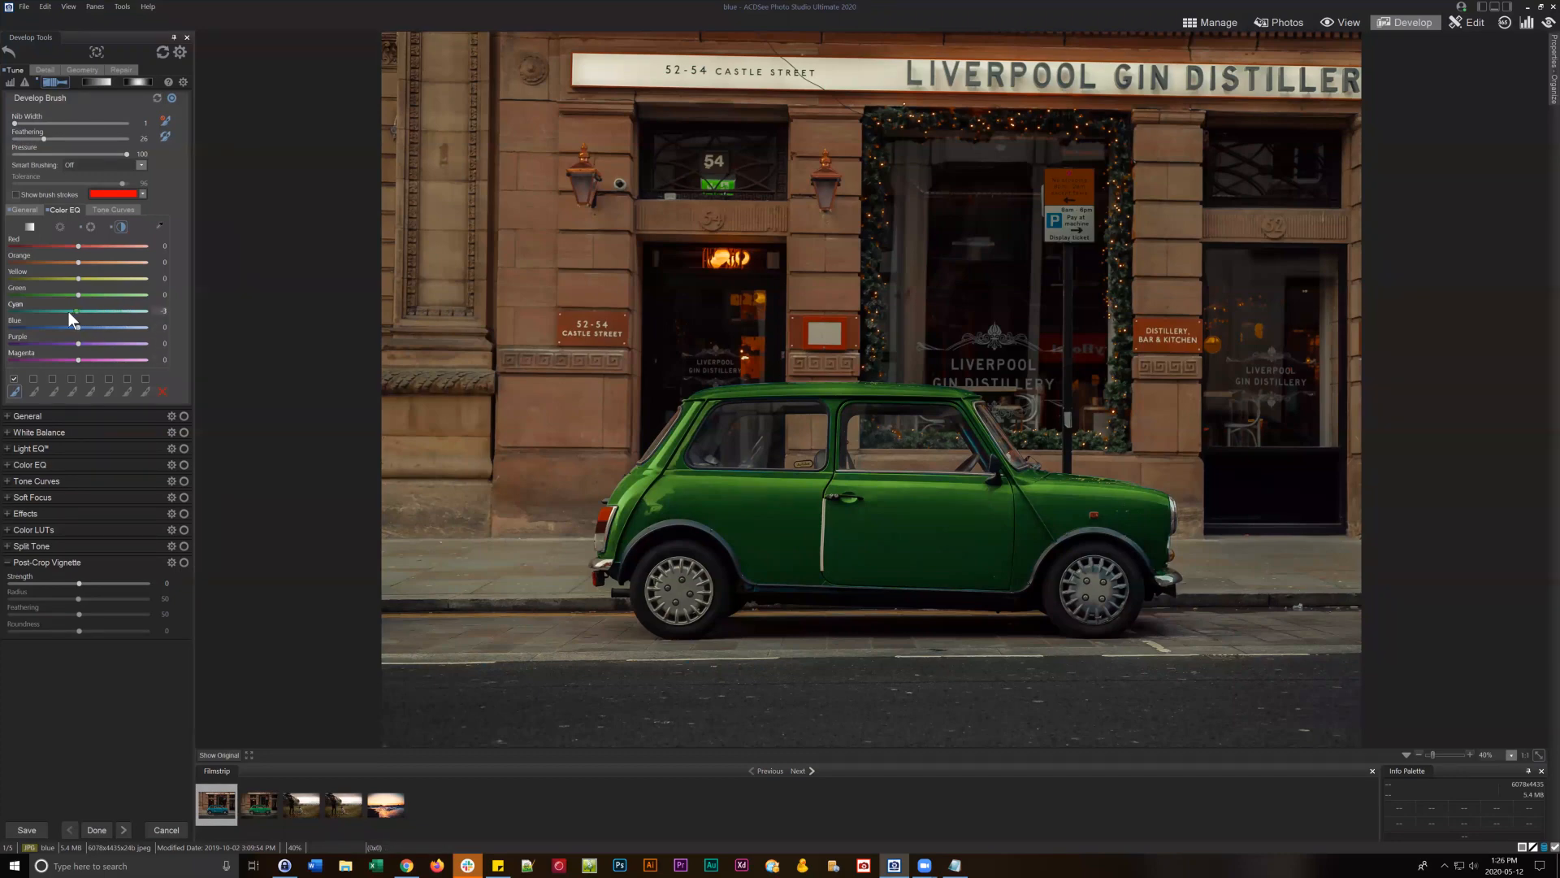
drag(69, 312, 46, 315)
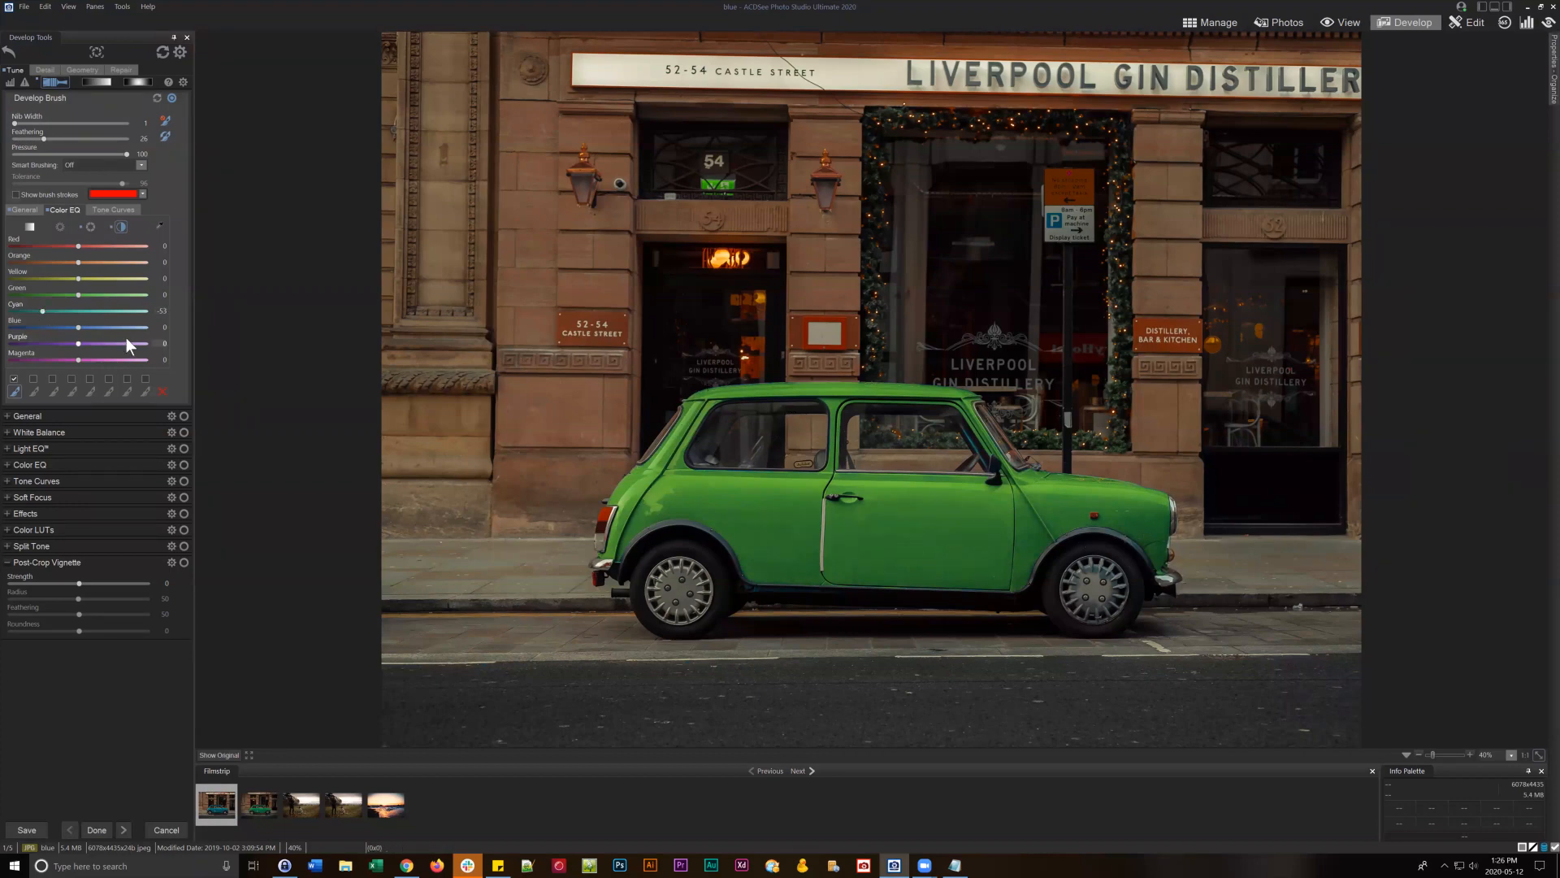
right_click(54, 314)
click(51, 326)
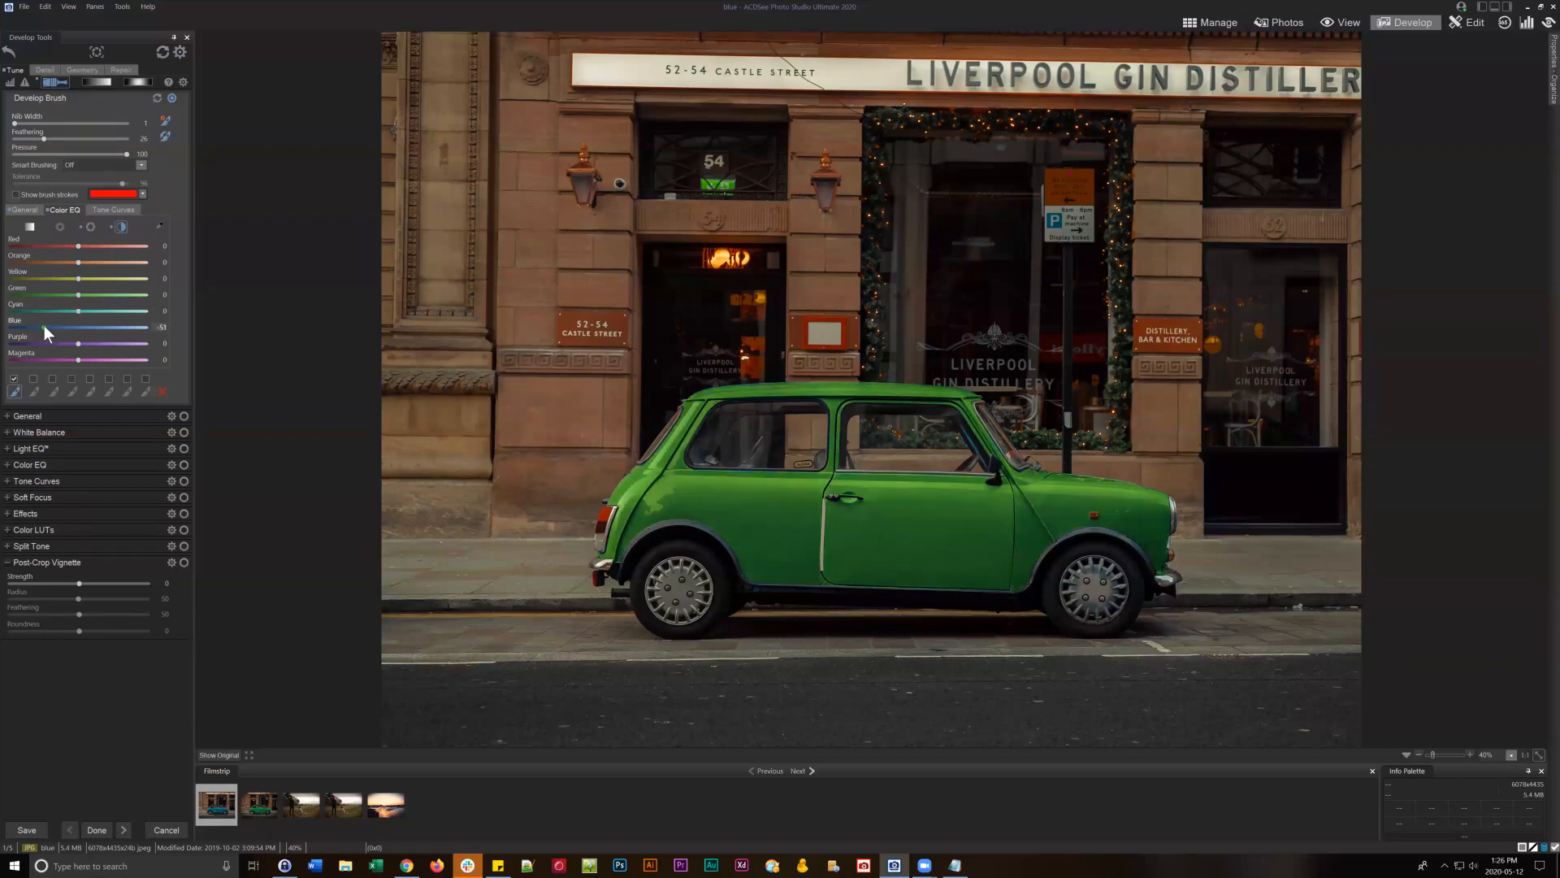
right_click(85, 328)
- Compare the car with the original photo, try a cyan contrast of -67, and reset it to 0
click(212, 753)
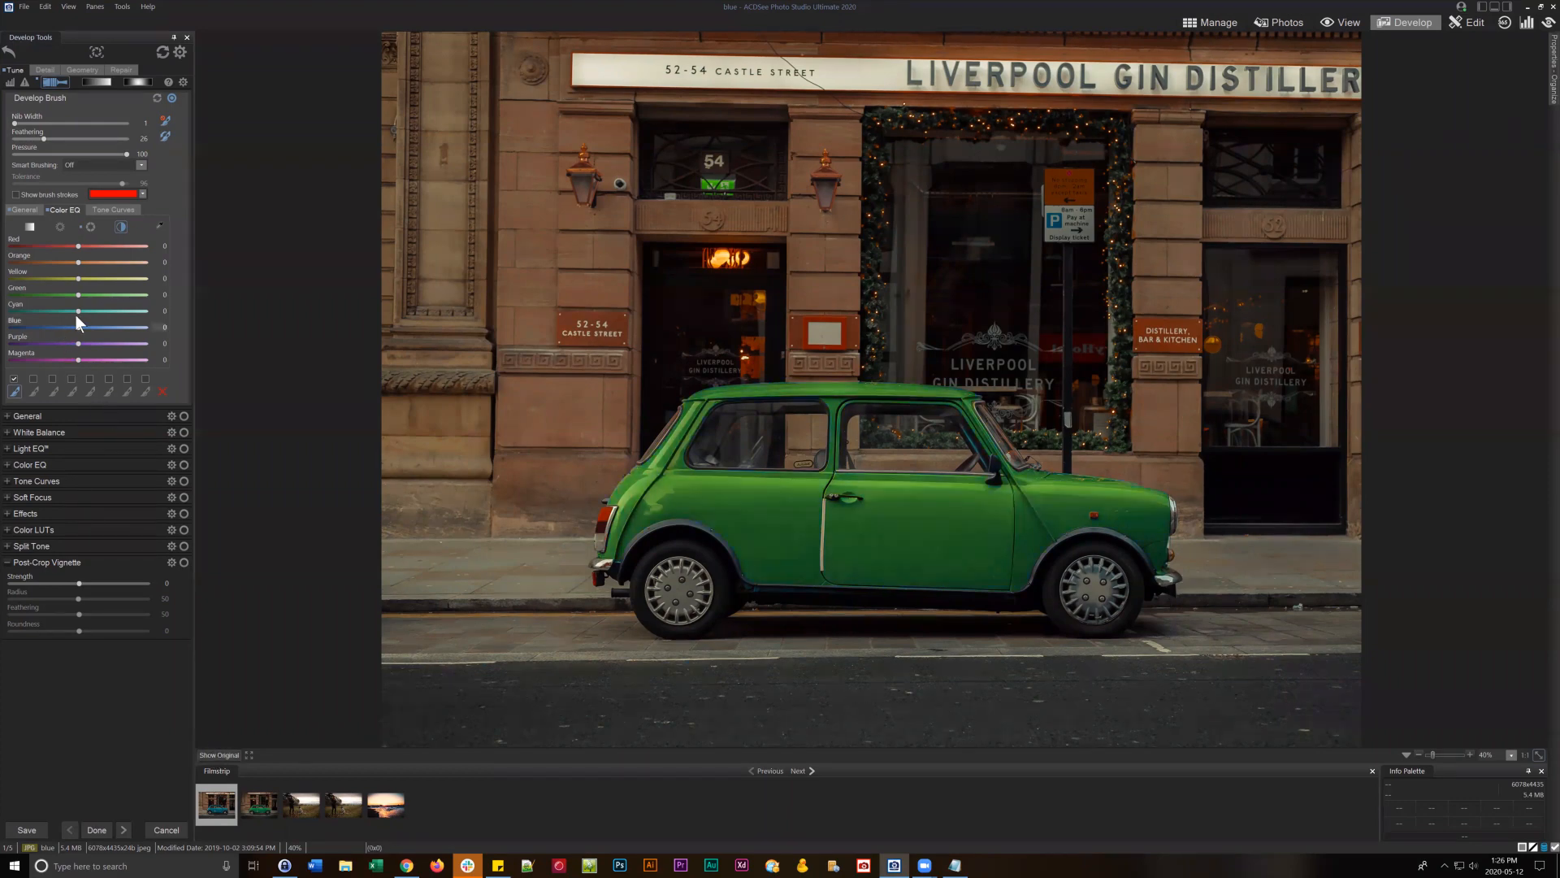
drag(27, 309, 32, 310)
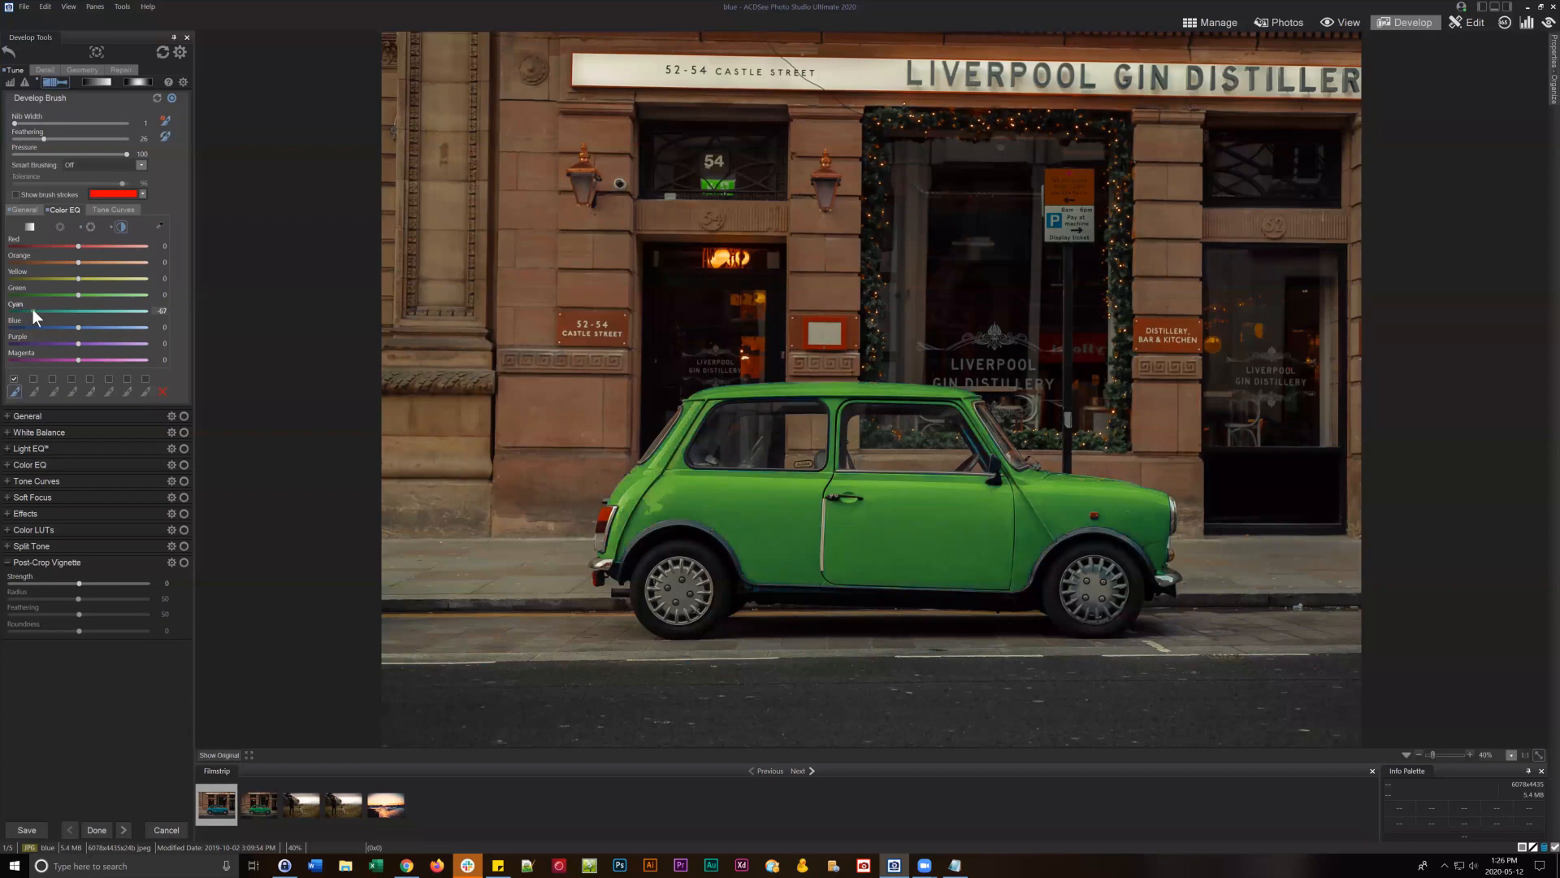
double_click(80, 310)
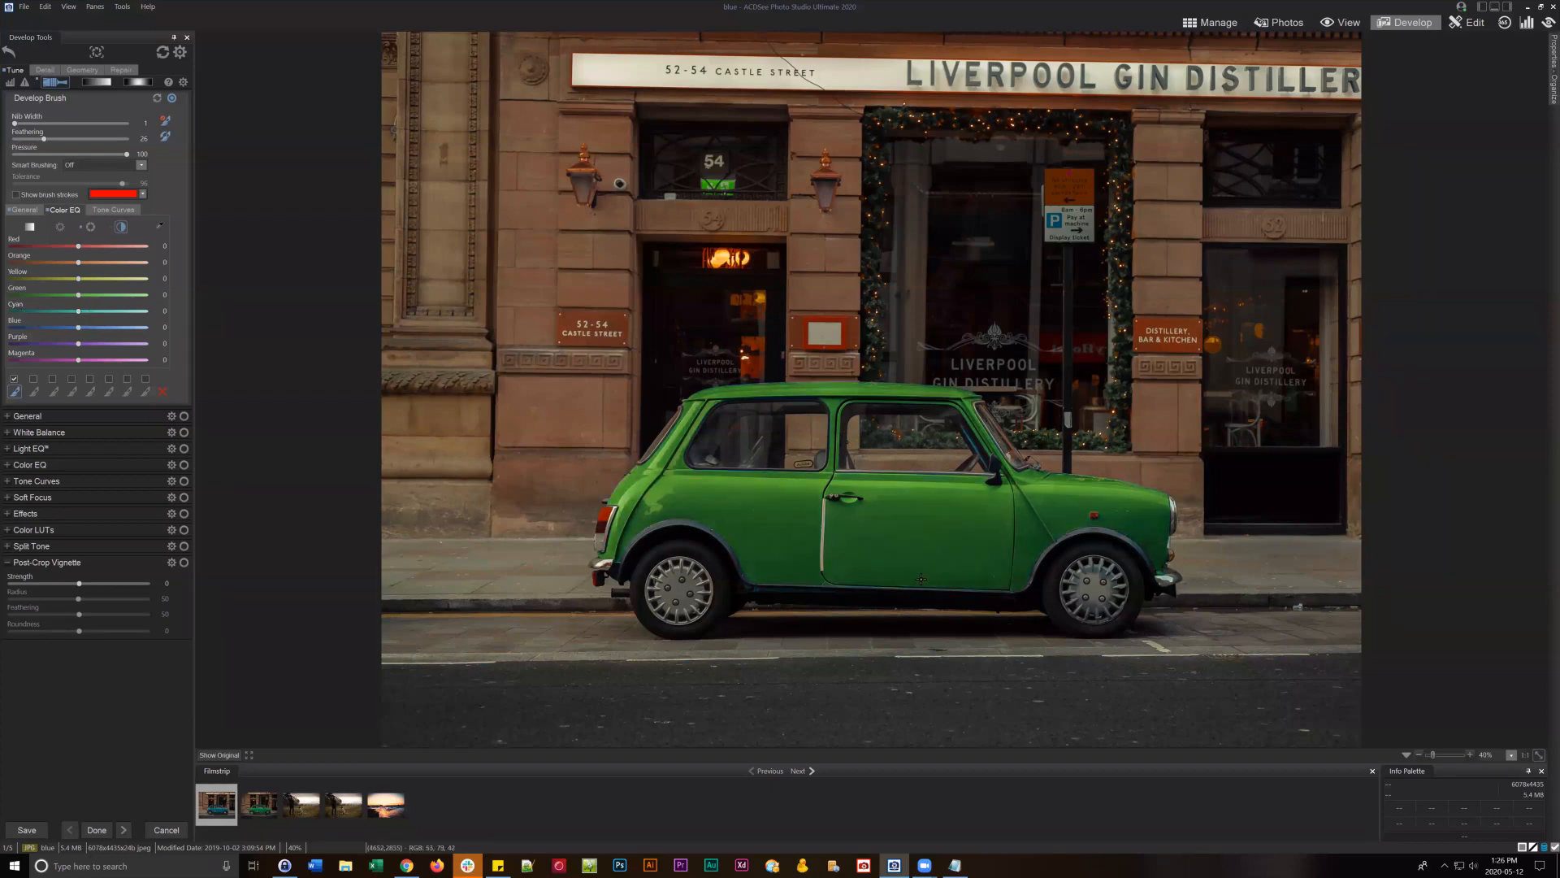
click(213, 754)
- Try a lower green contrast, reset it, and set the cyan contrast of the brushed car to -33
mouse_move(54, 310)
mouse_down()
mouse_move(80, 307)
mouse_move(30, 293)
mouse_up()
click(64, 294)
double_click(62, 293)
drag(53, 310, 50, 307)
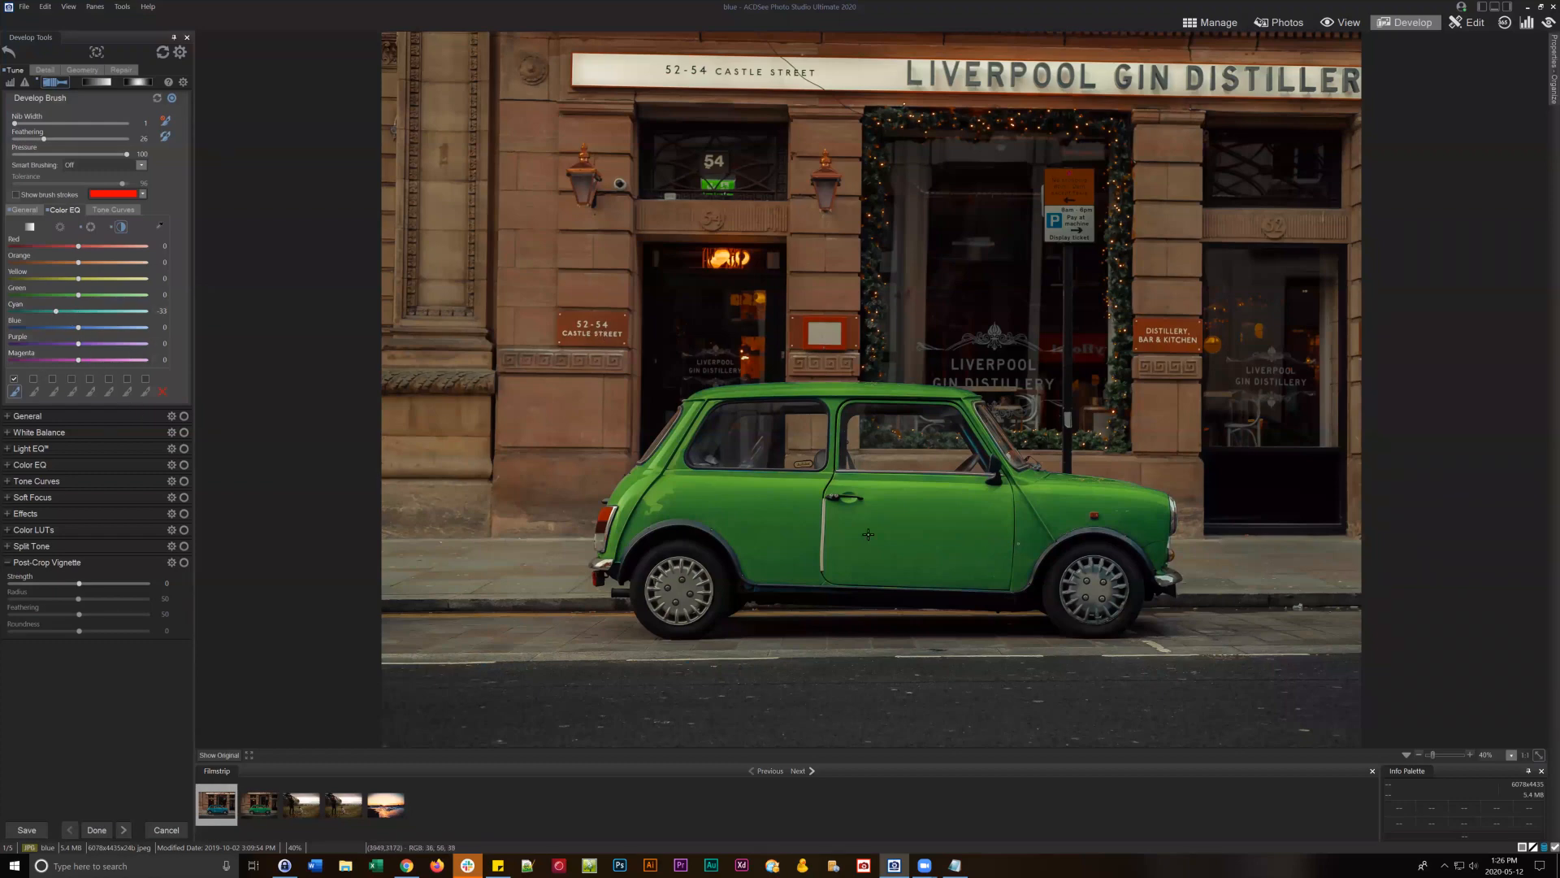
- Review the brush's General settings and compare the recoloured car with the original photo
click(25, 210)
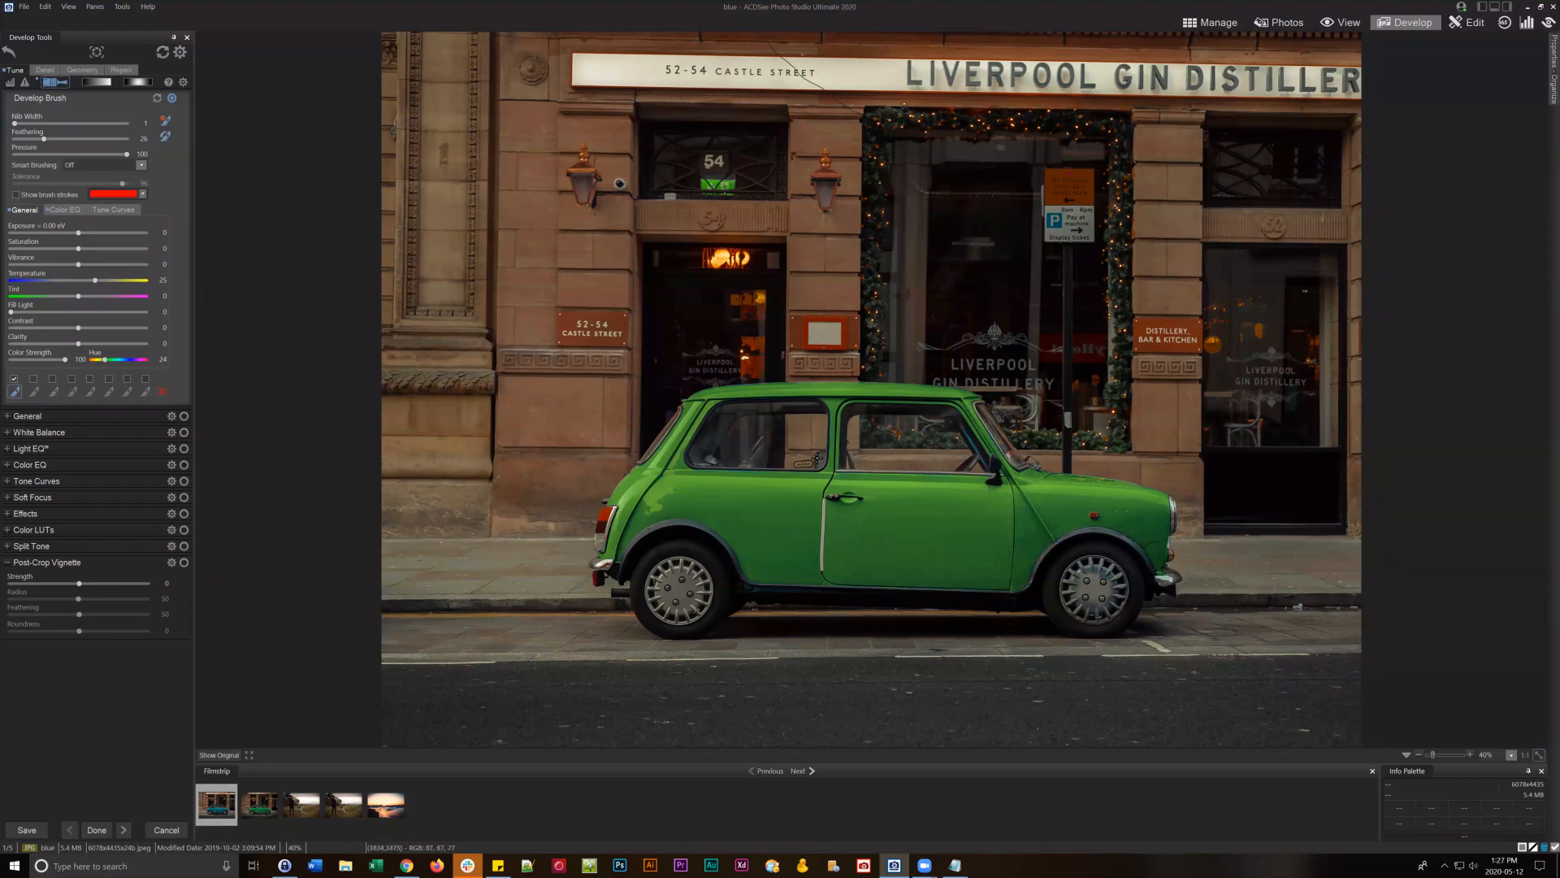
click(205, 754)
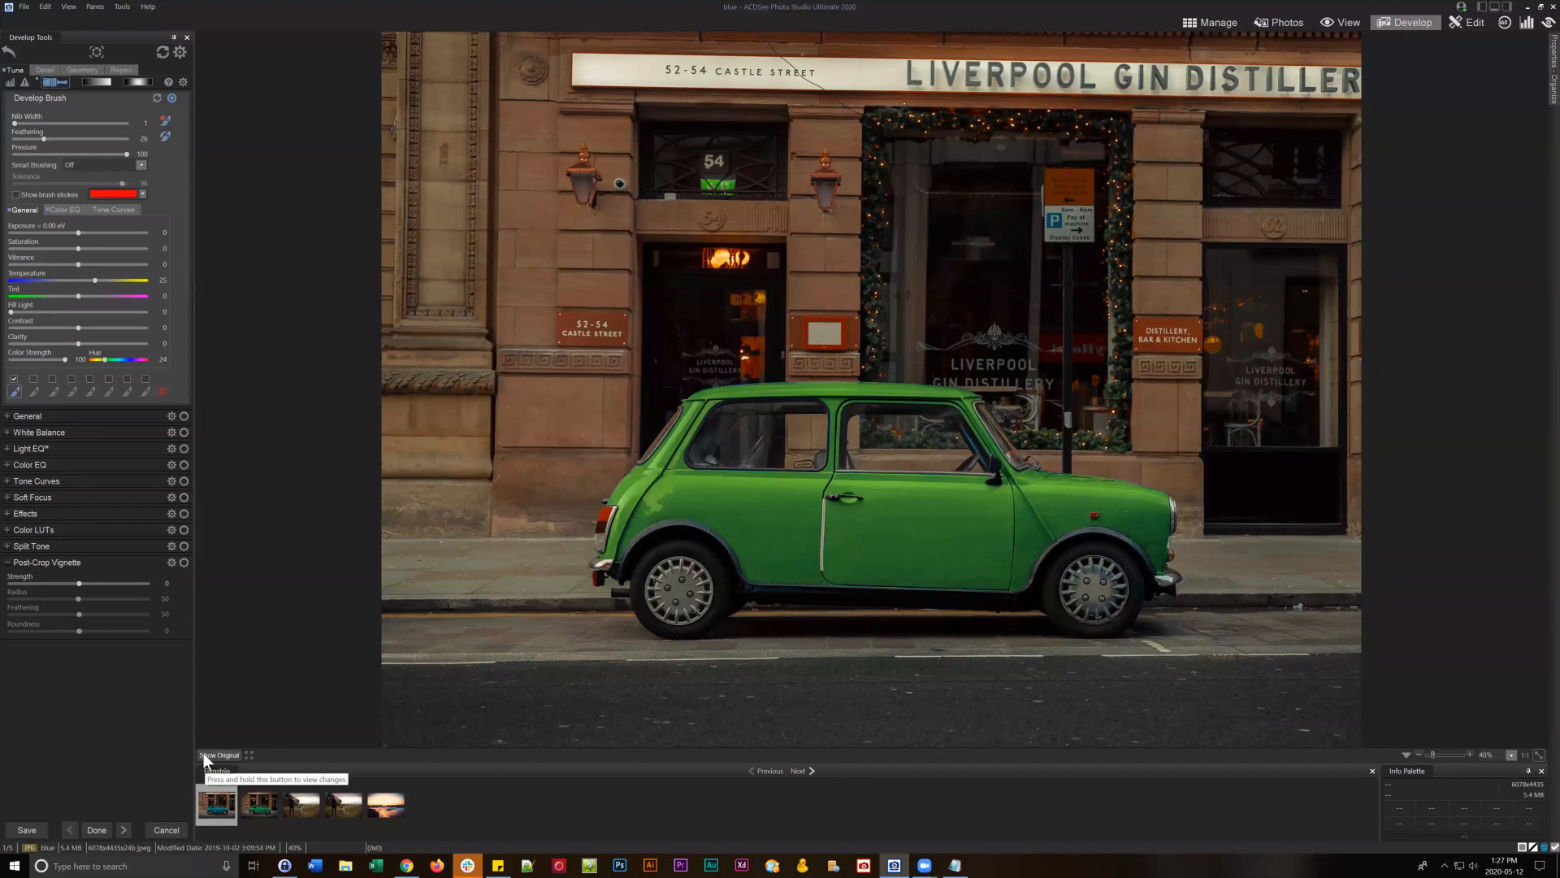
click(206, 754)
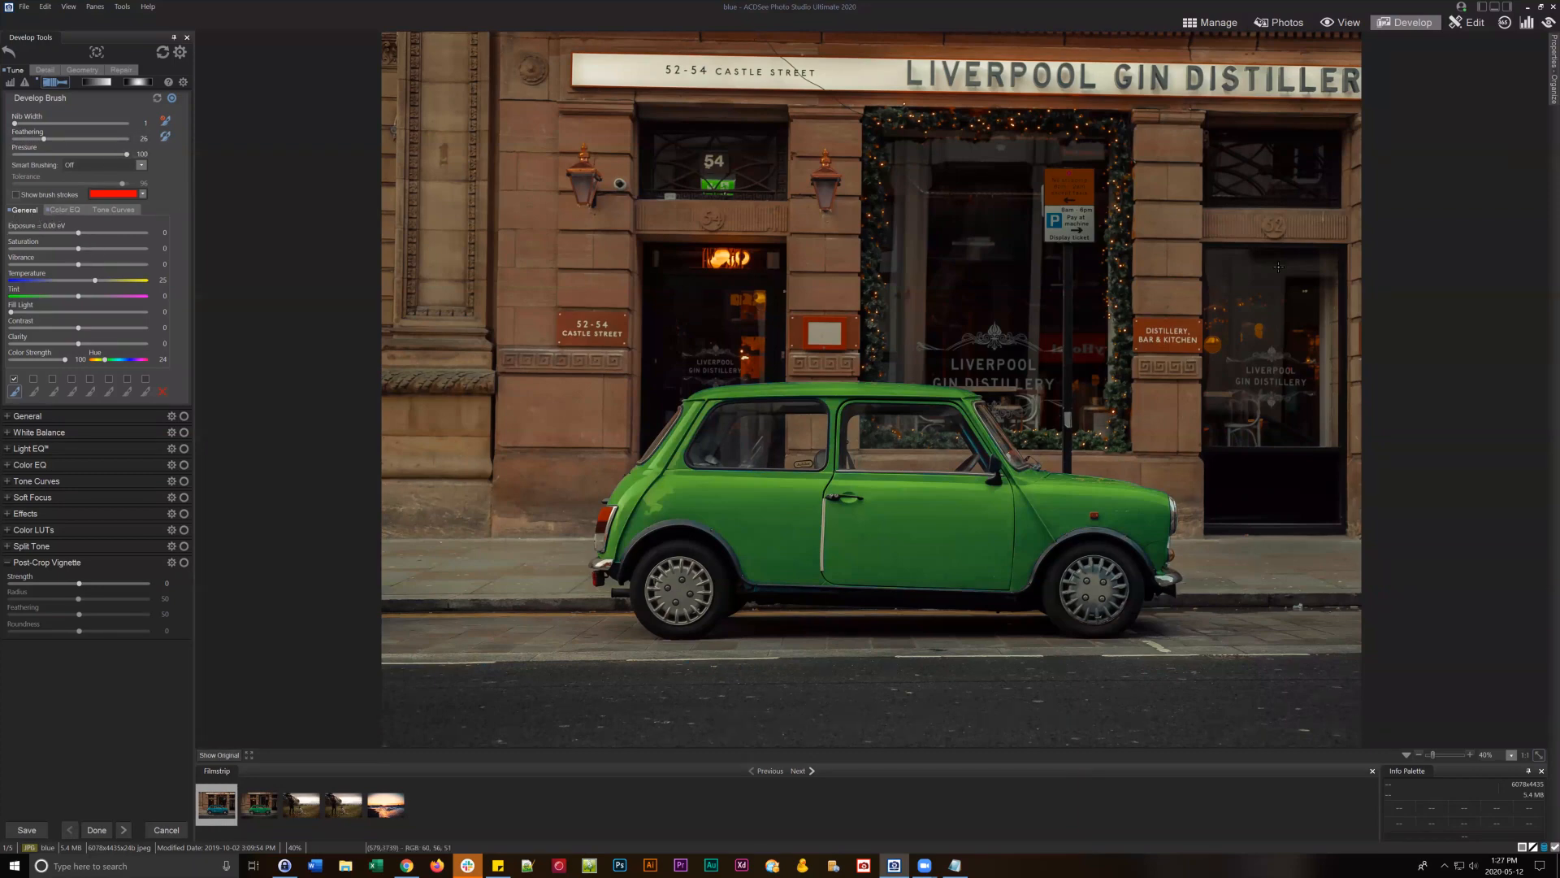
click(214, 755)
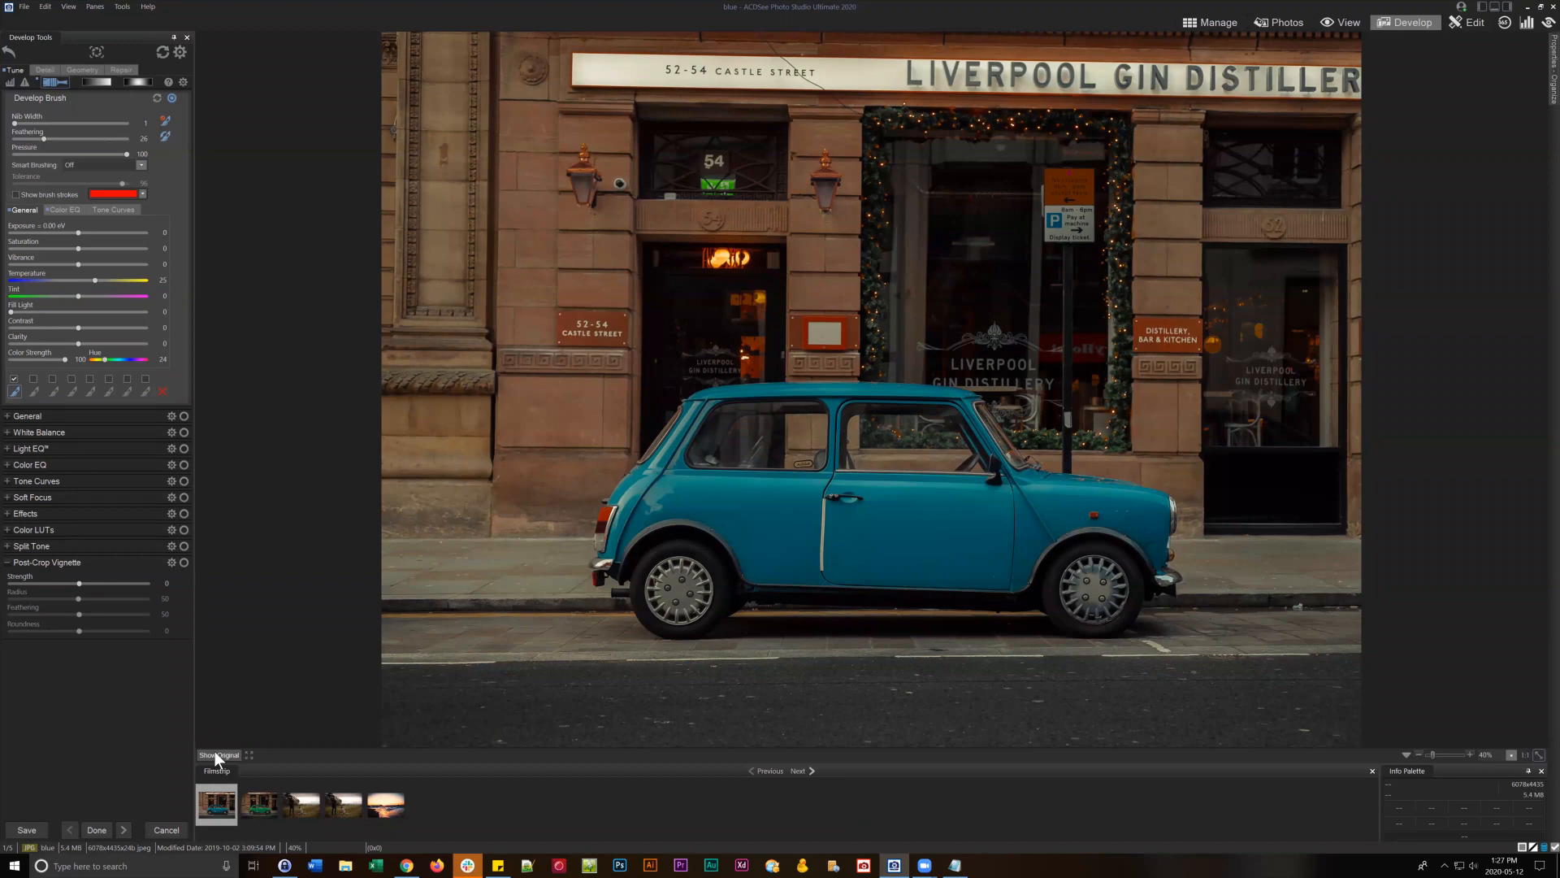
click(214, 755)
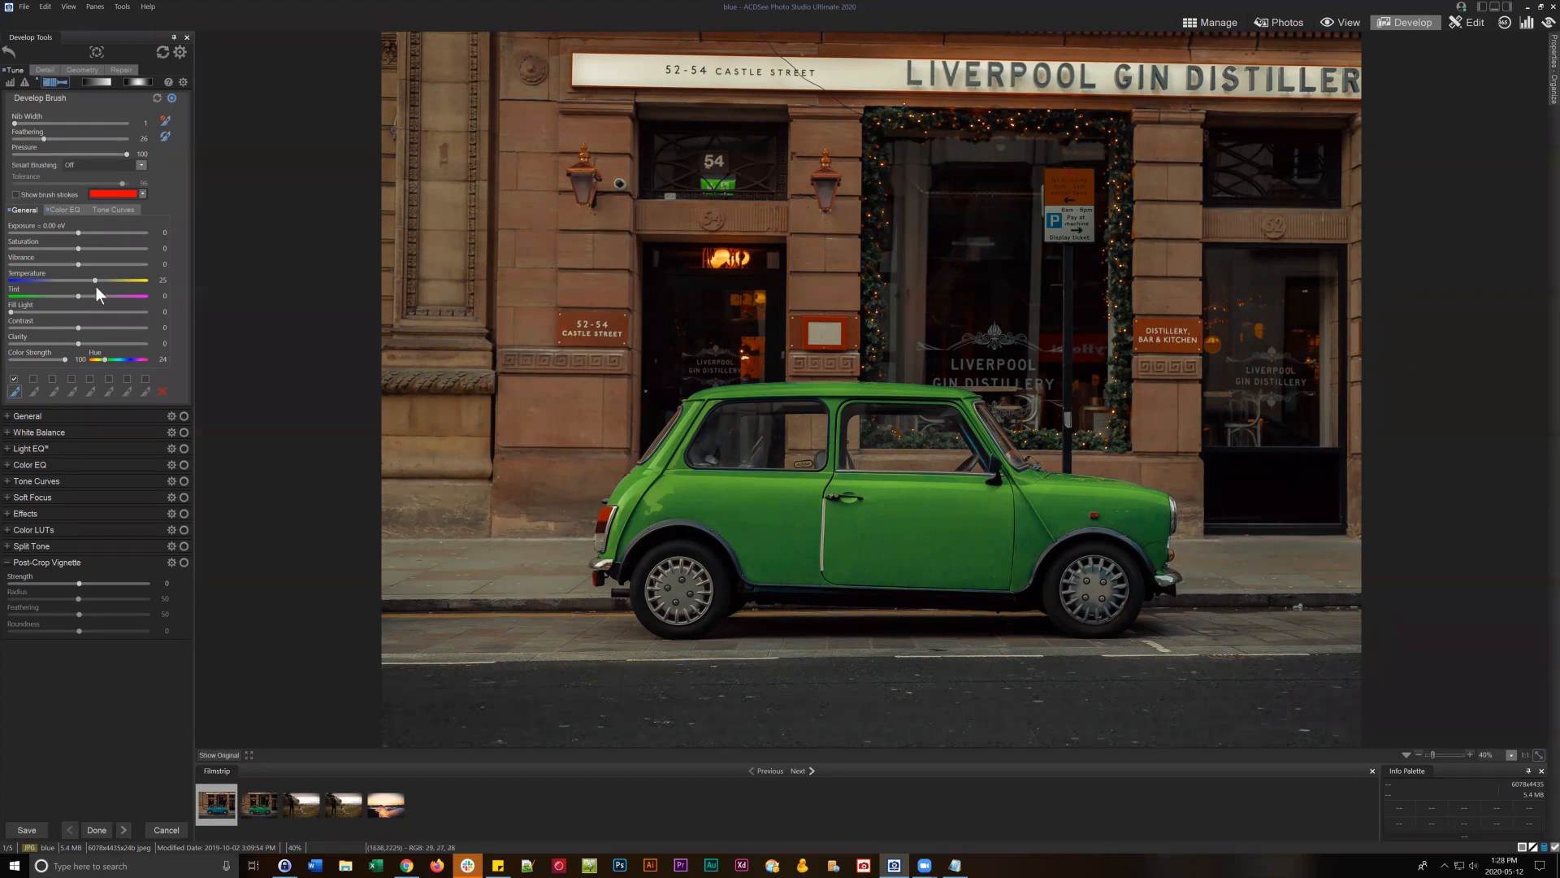
- Review the brush's Color EQ contrast and hue settings, and compare the car with the original photo once more
click(65, 209)
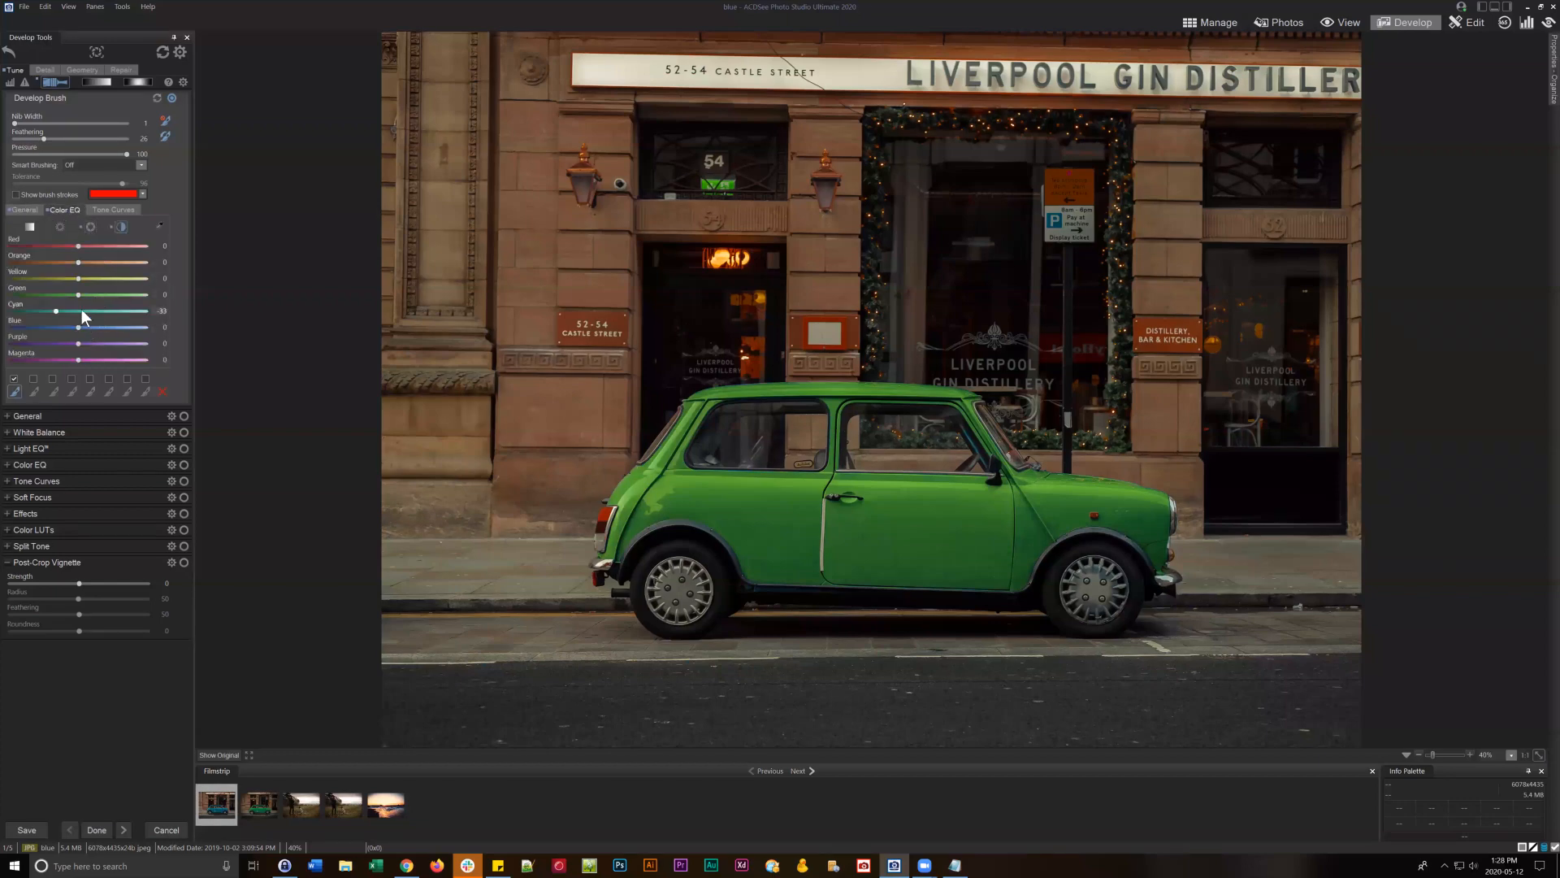
click(89, 226)
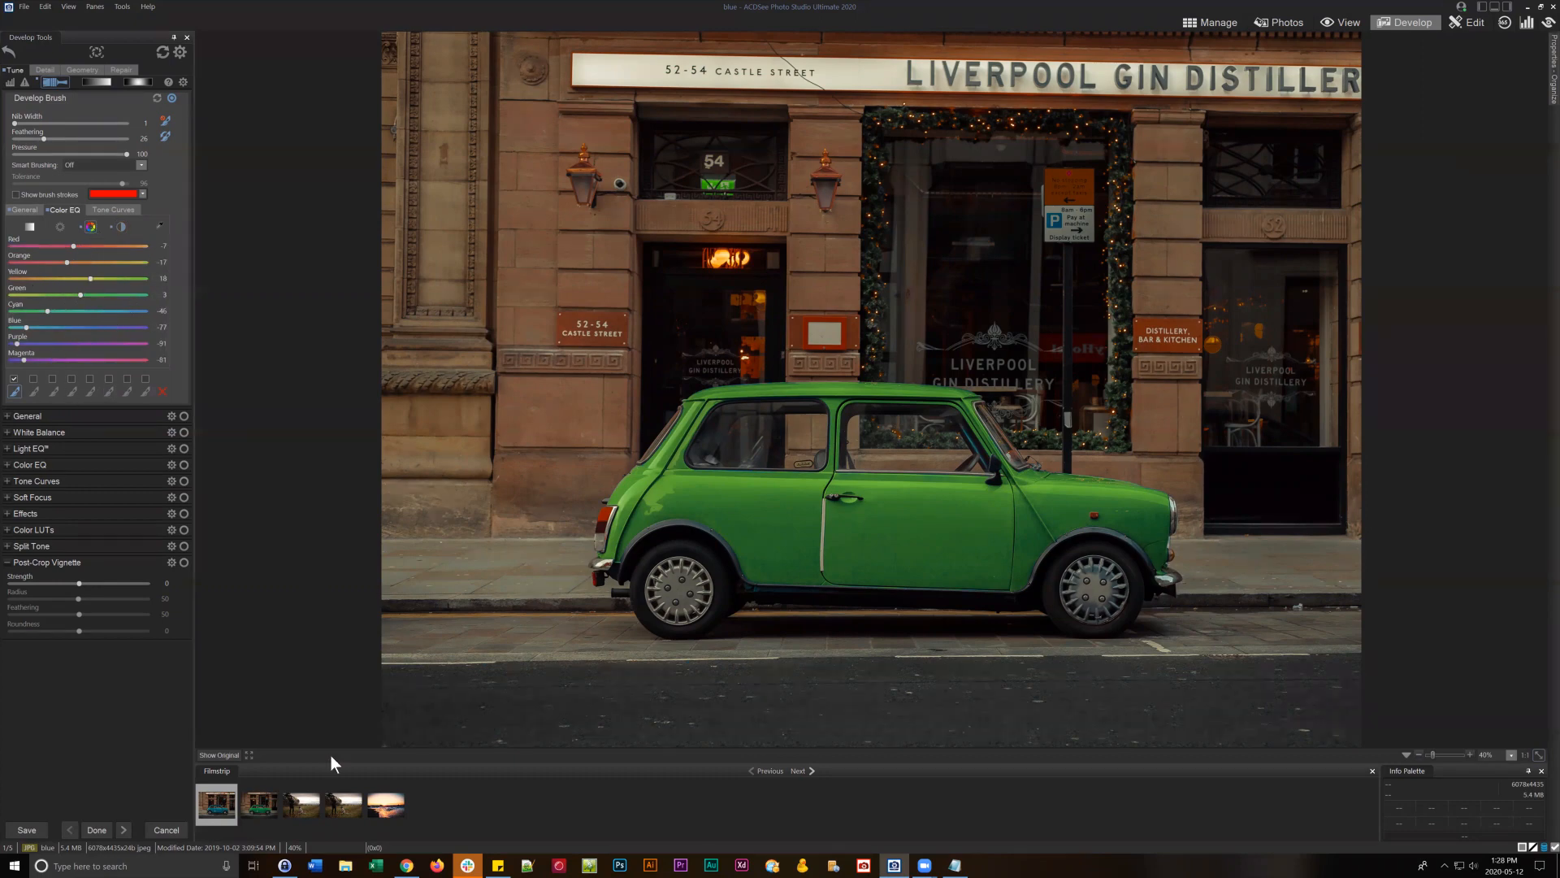
click(215, 754)
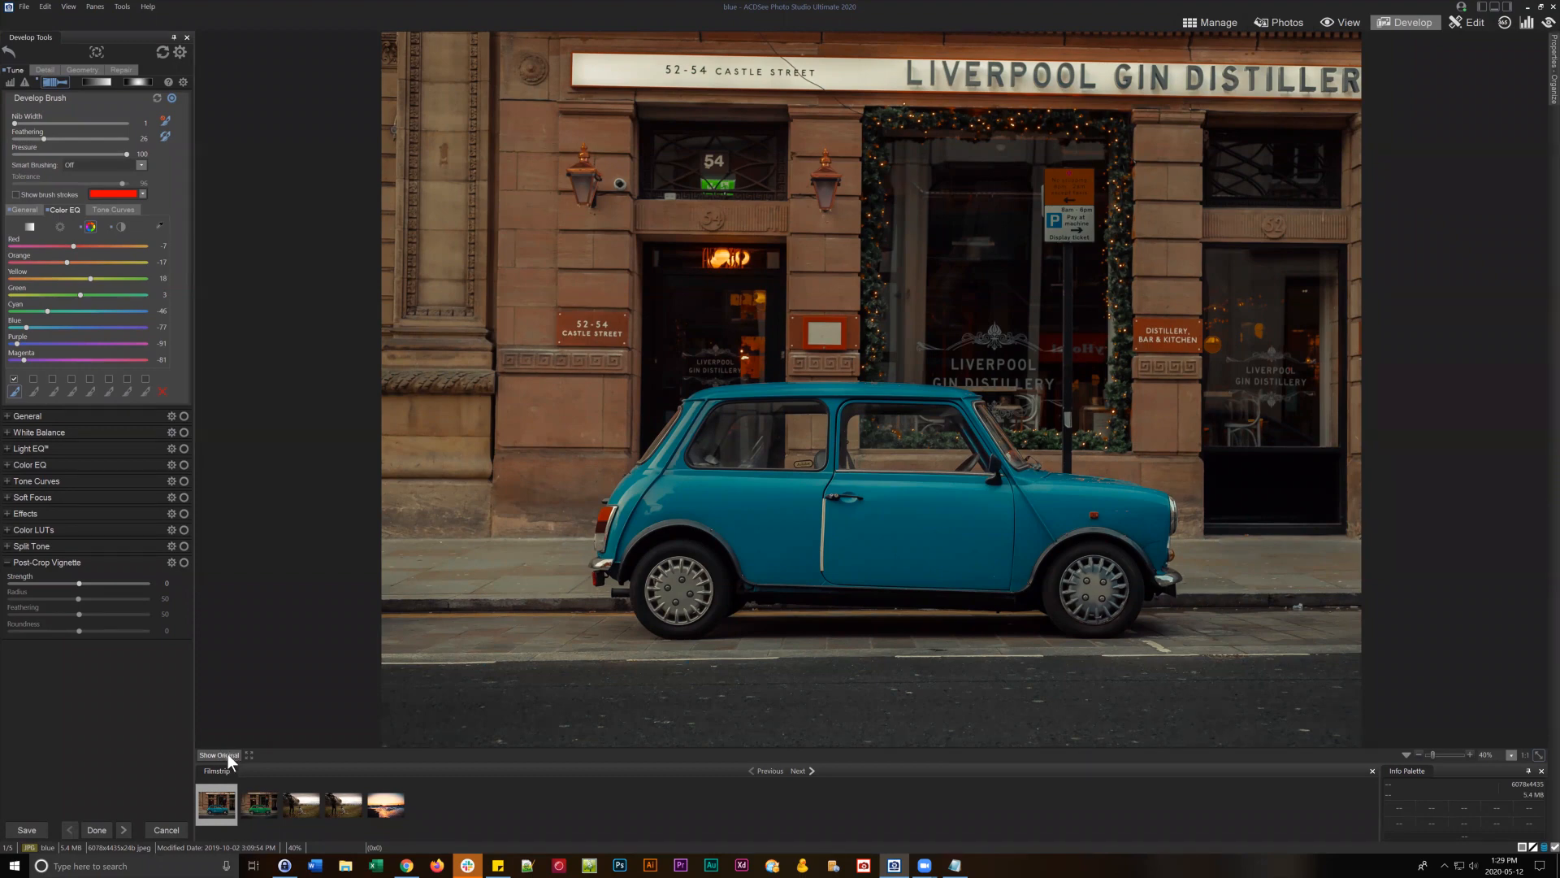
click(227, 753)
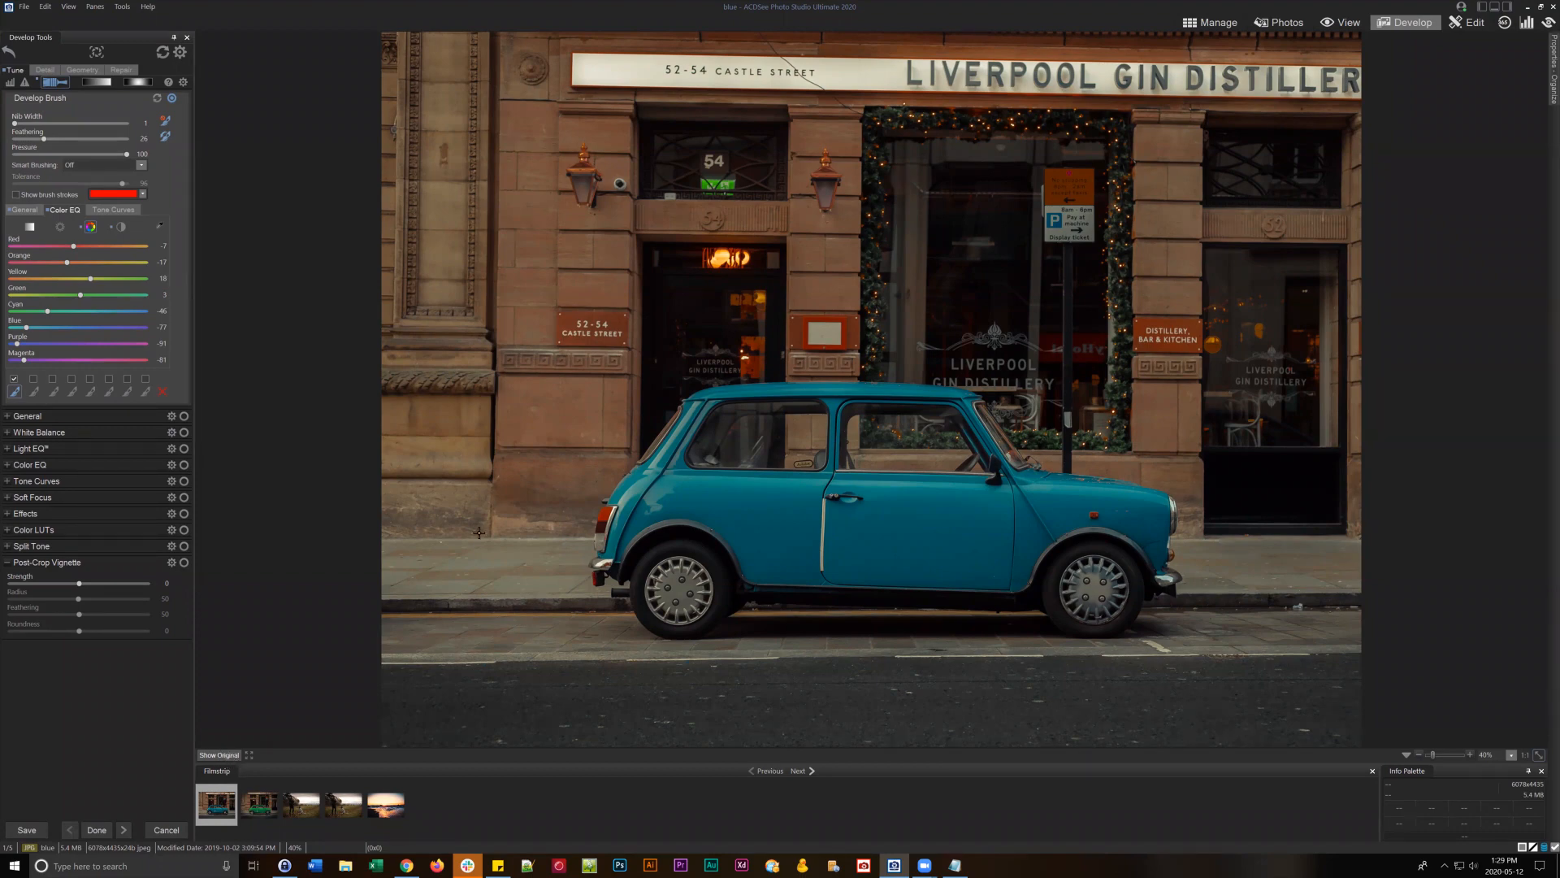
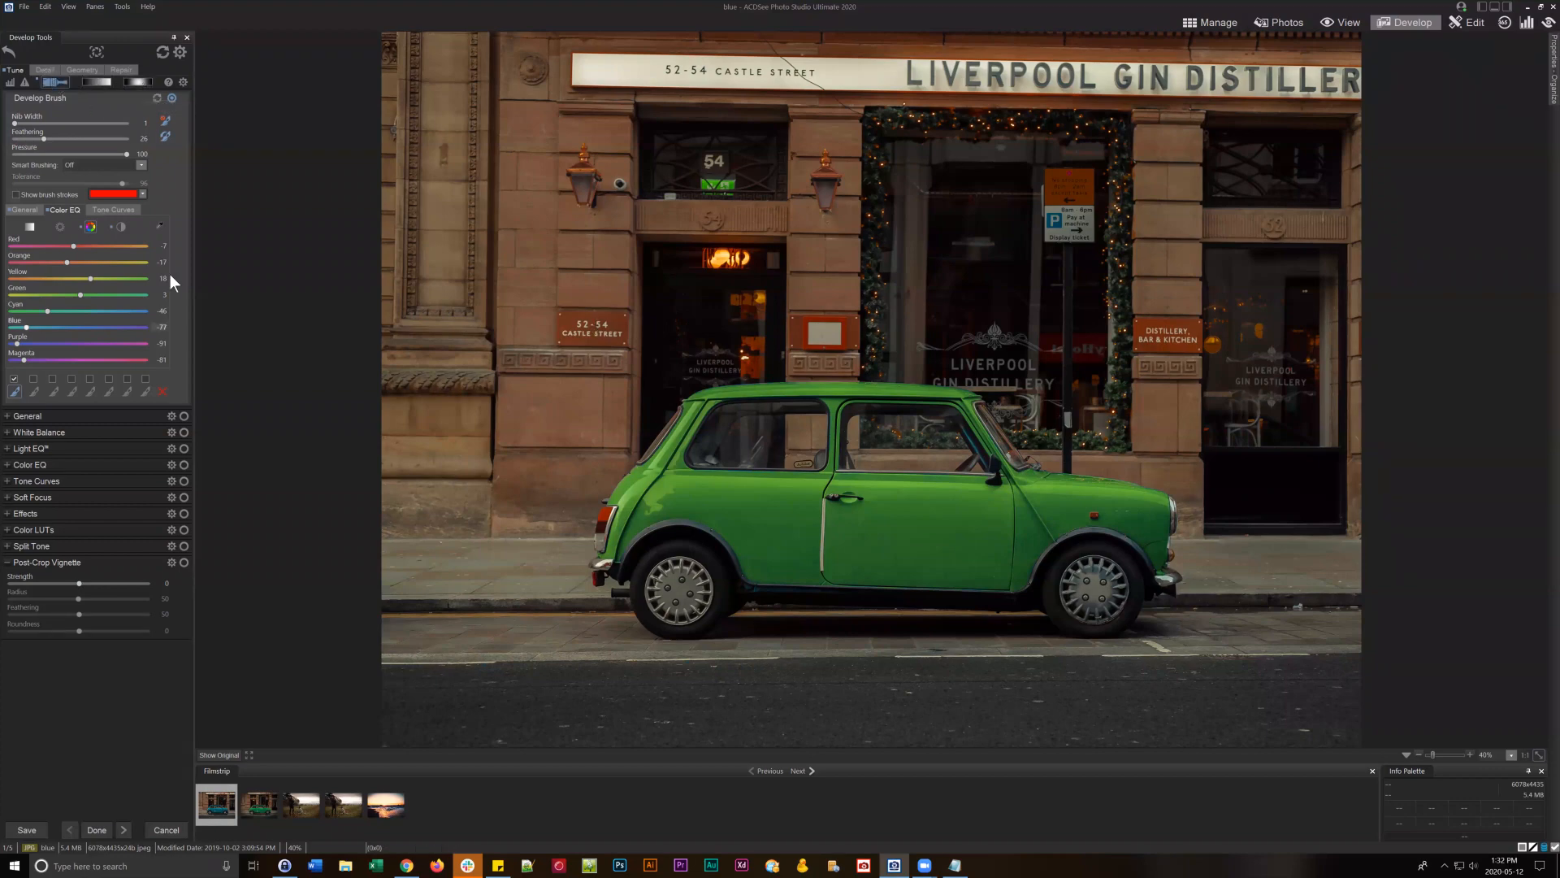
- Open the Detail adjustments and show their Radial Gradient settings
click(46, 70)
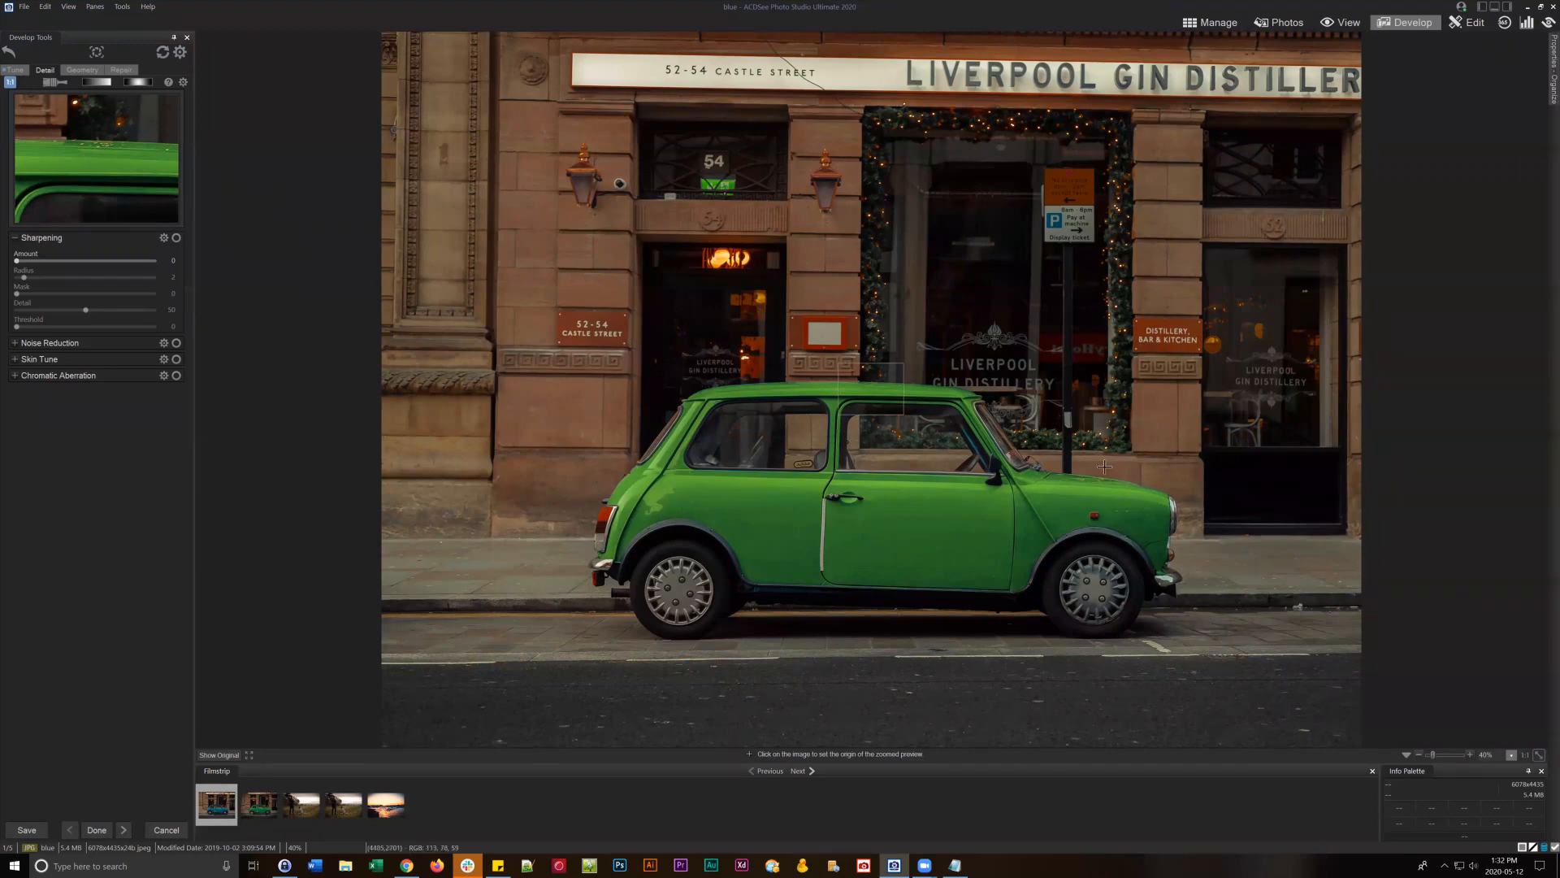
click(138, 81)
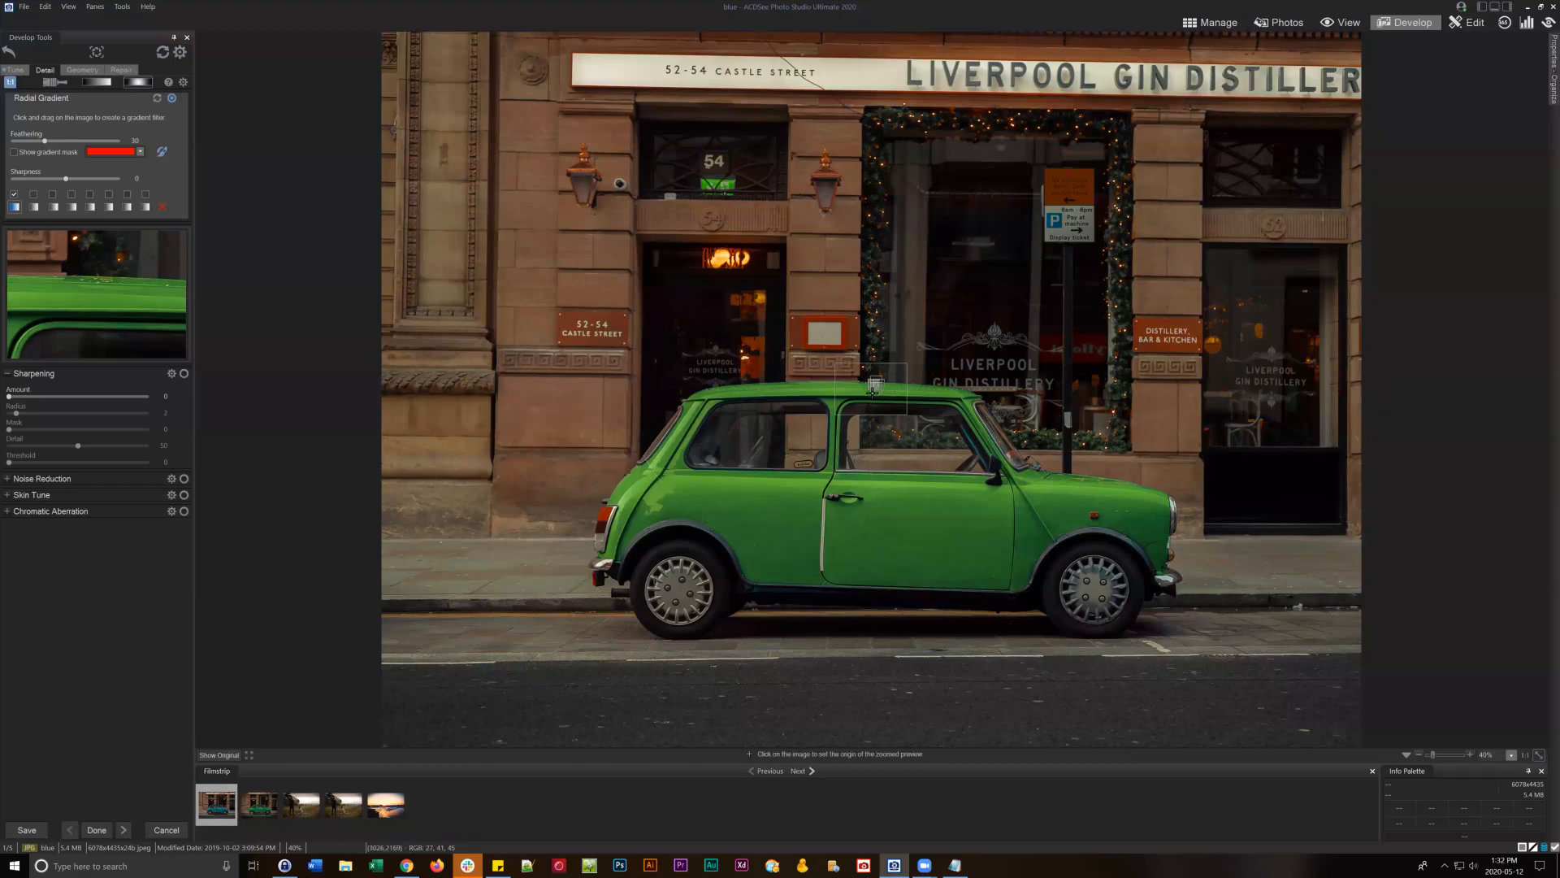
- Draw a radial gradient over the car, then move and stretch its ellipse until it surrounds the whole vehicle
drag(873, 391, 609, 496)
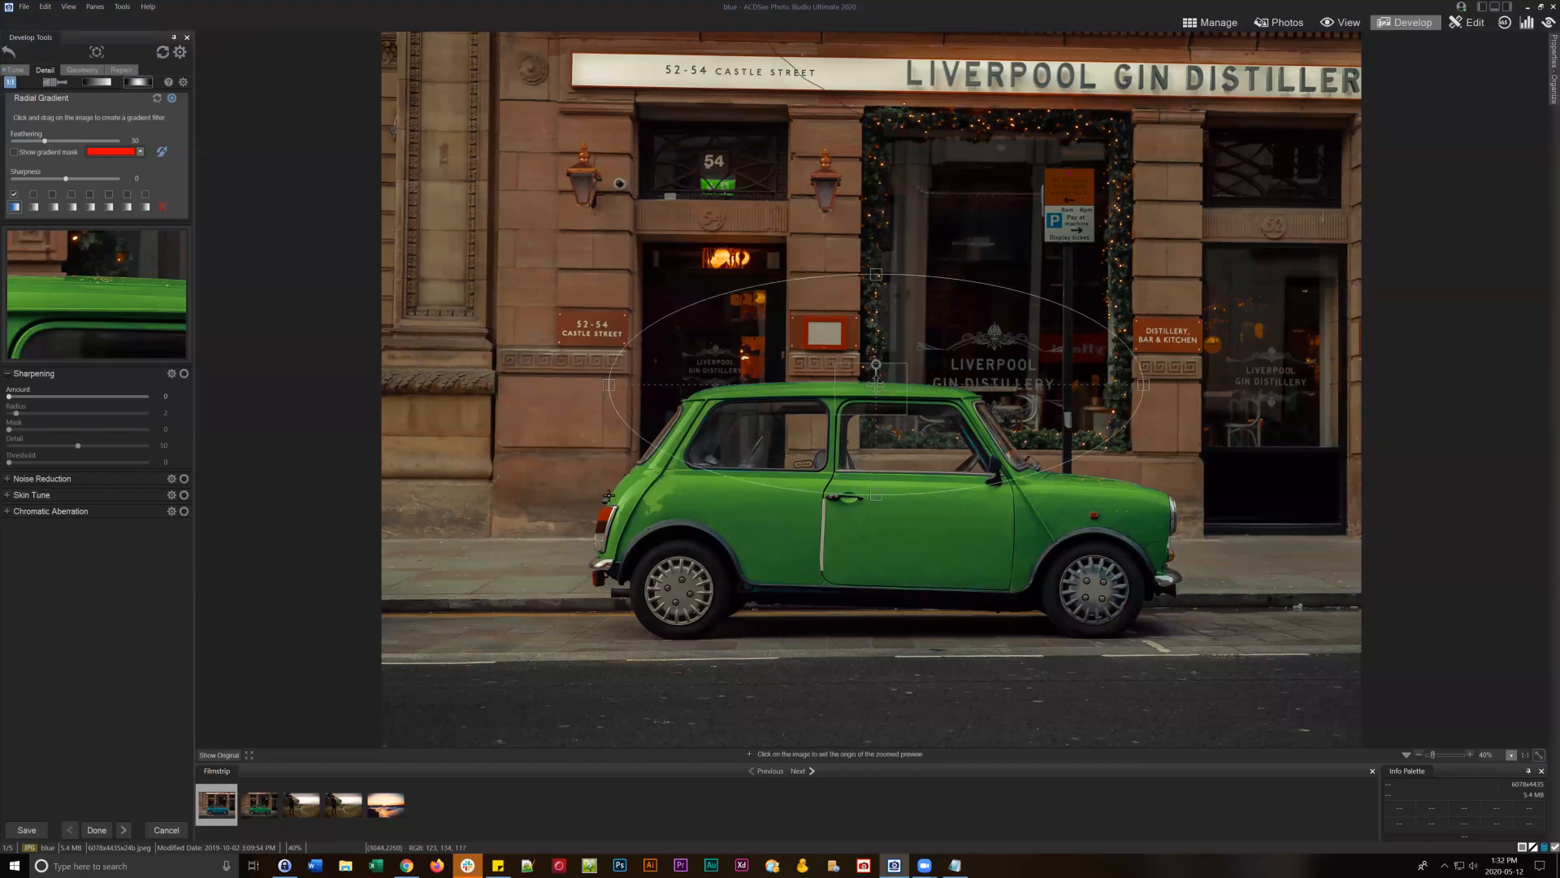
drag(876, 386, 819, 492)
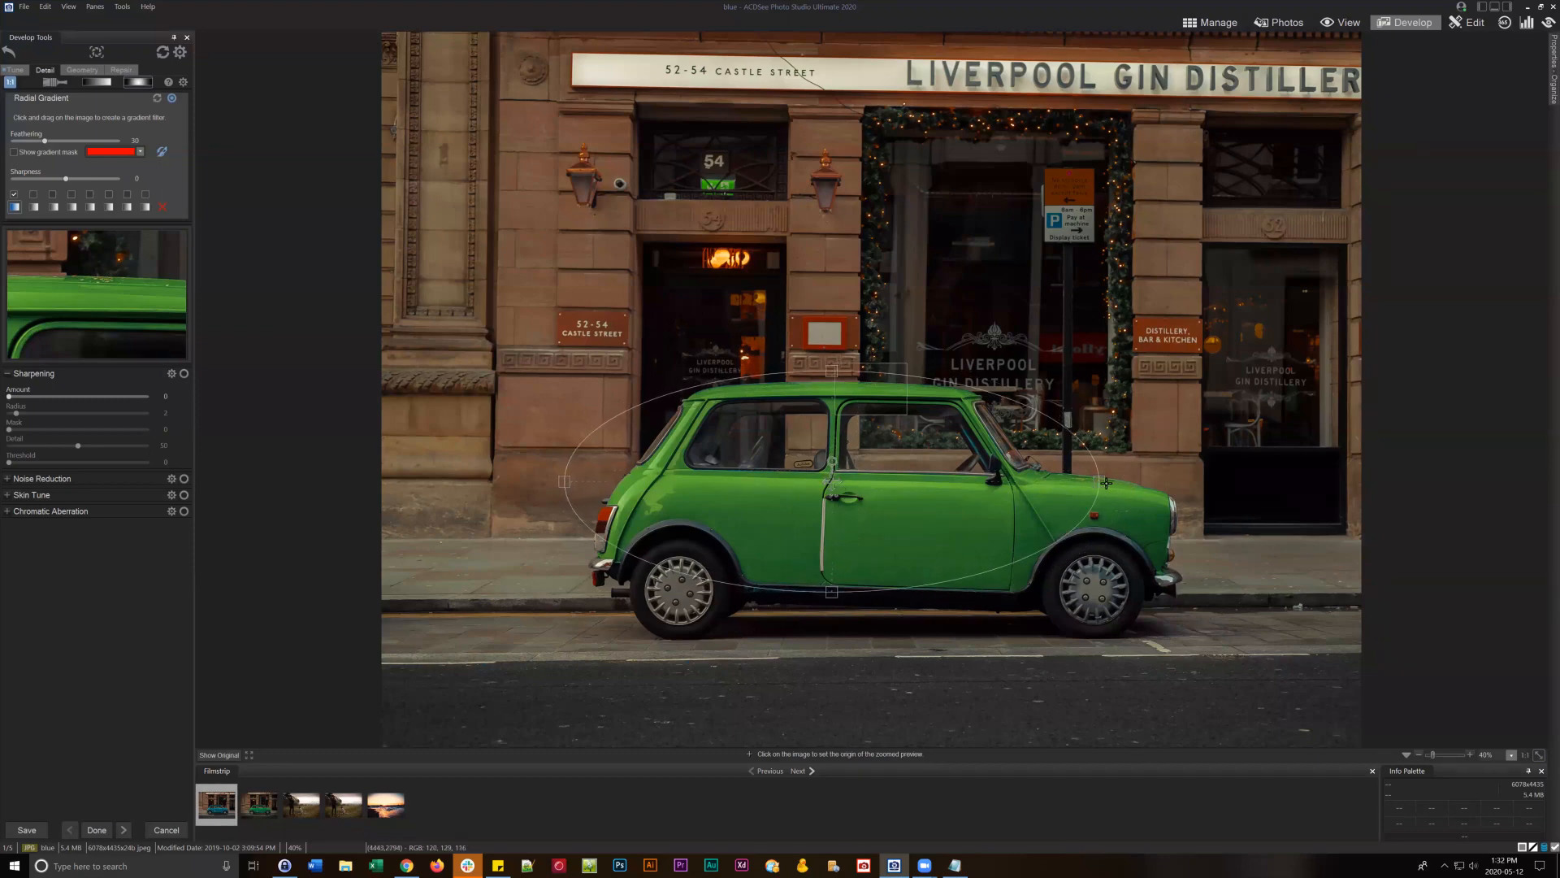
drag(1106, 482, 1136, 482)
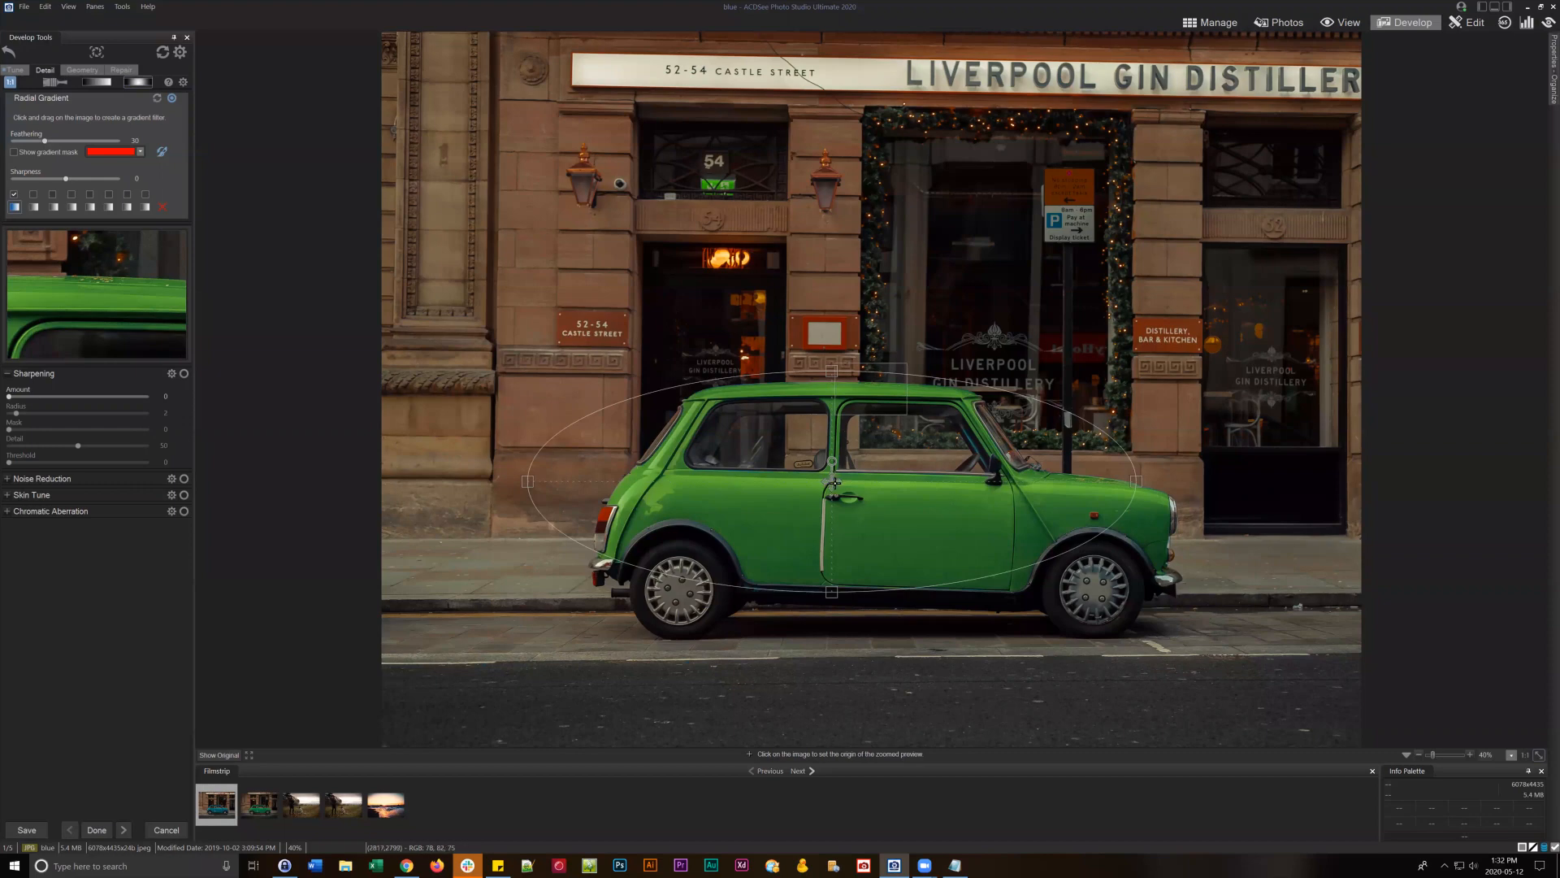
drag(835, 482, 870, 492)
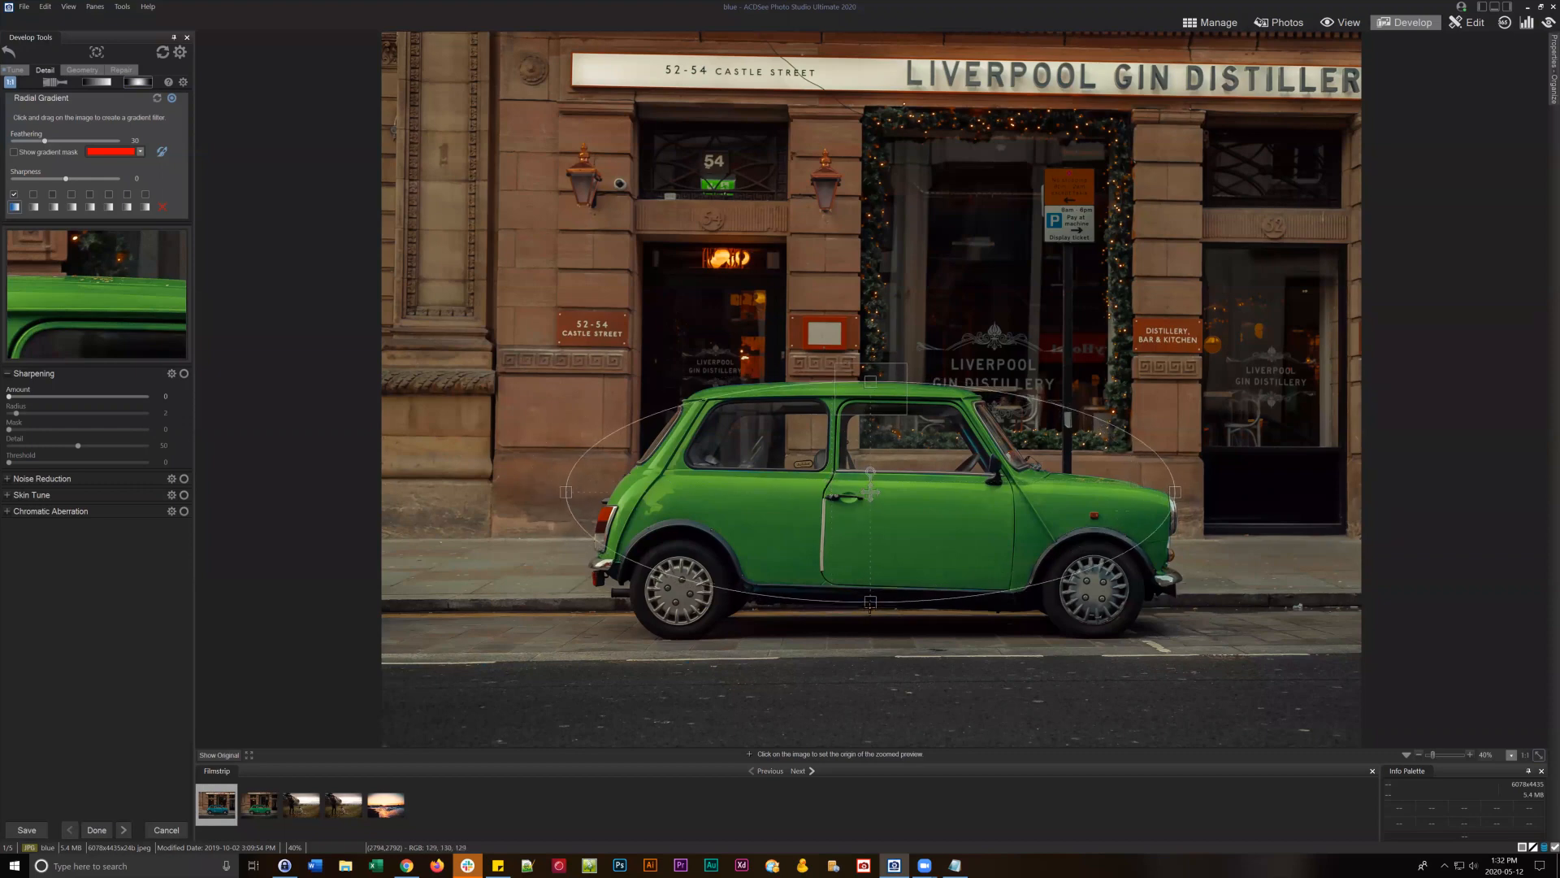
drag(870, 603, 870, 636)
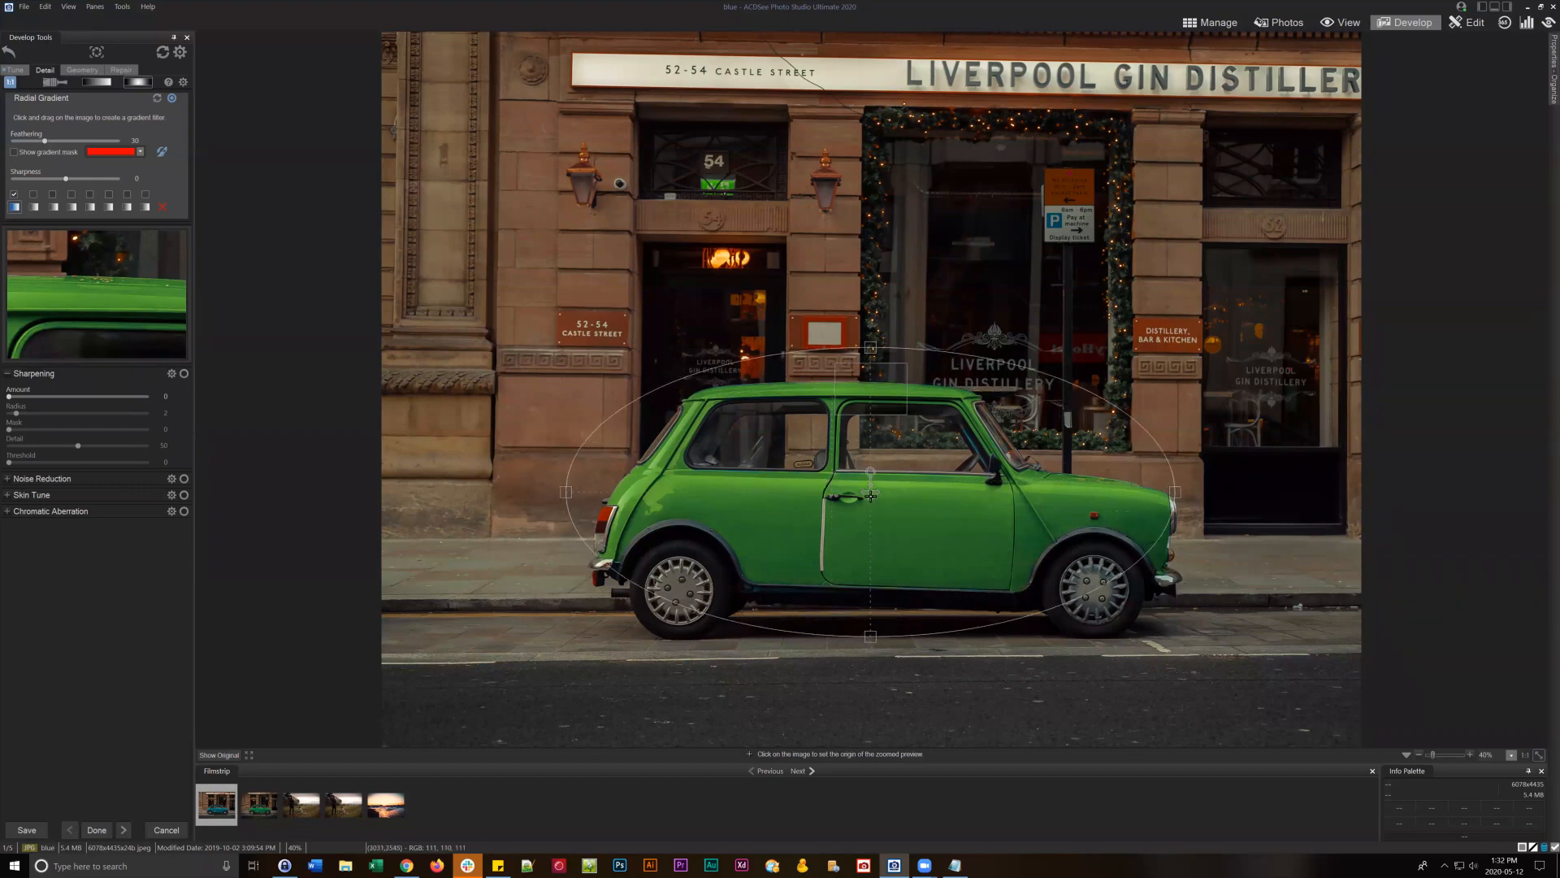
drag(870, 496, 874, 510)
drag(1175, 512, 1188, 513)
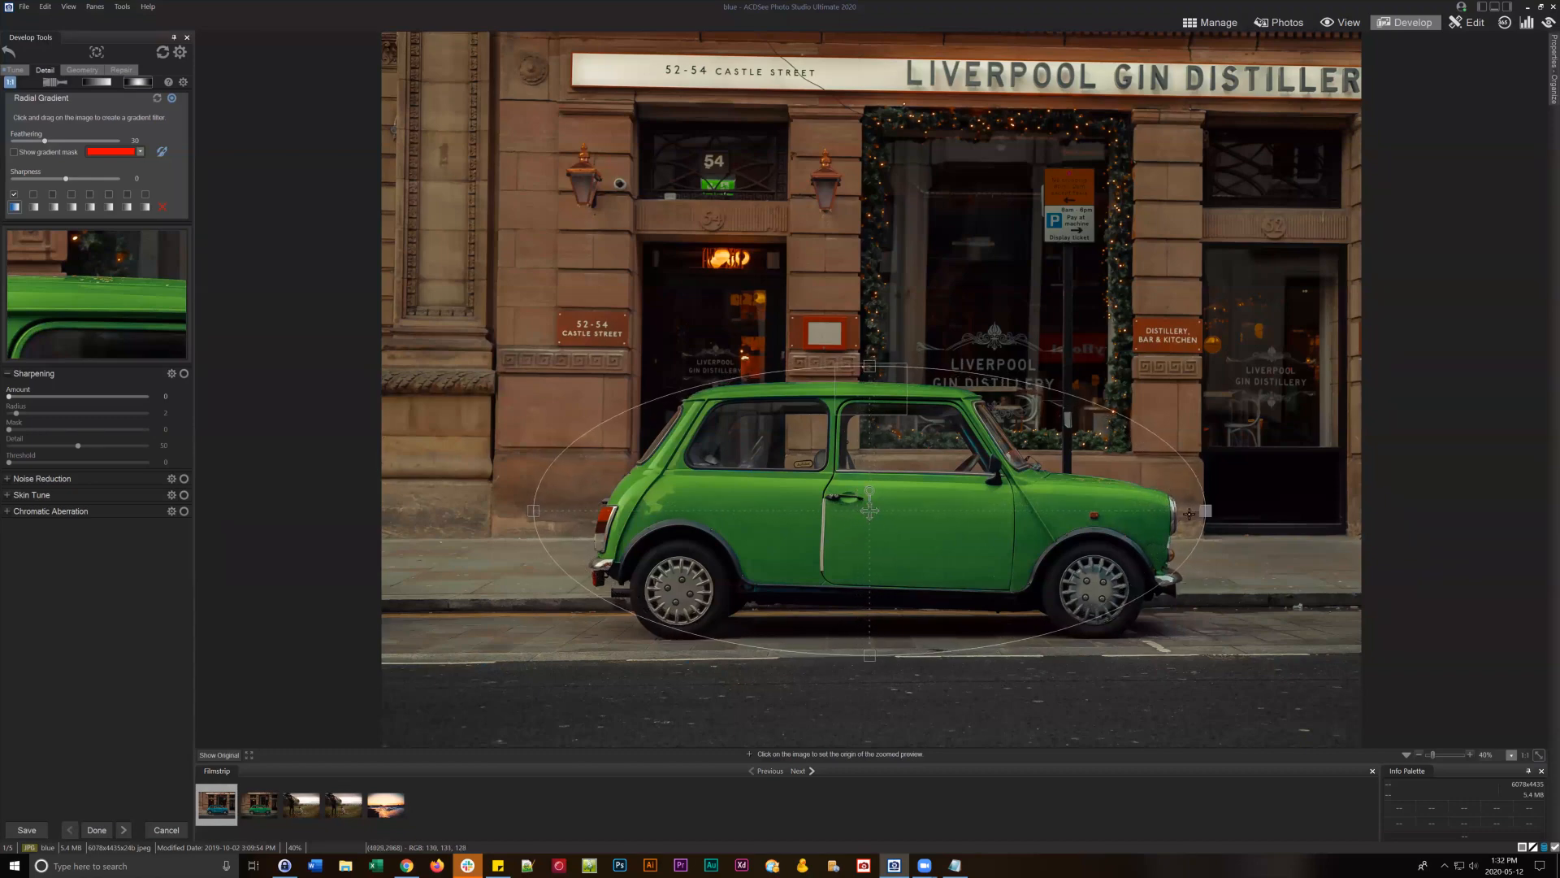
drag(870, 511, 879, 510)
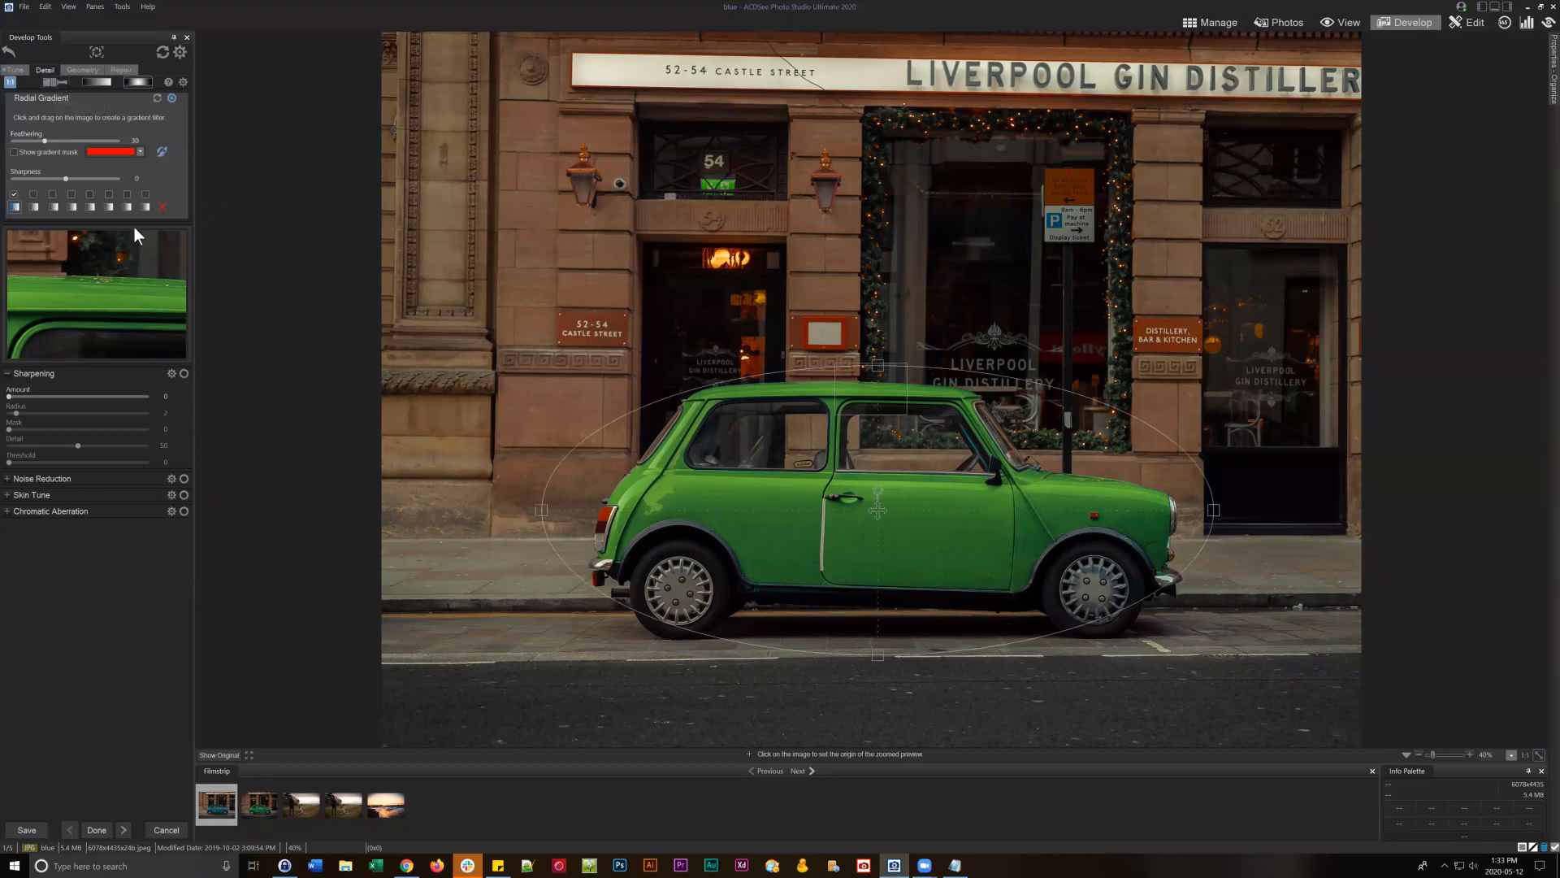
click(13, 208)
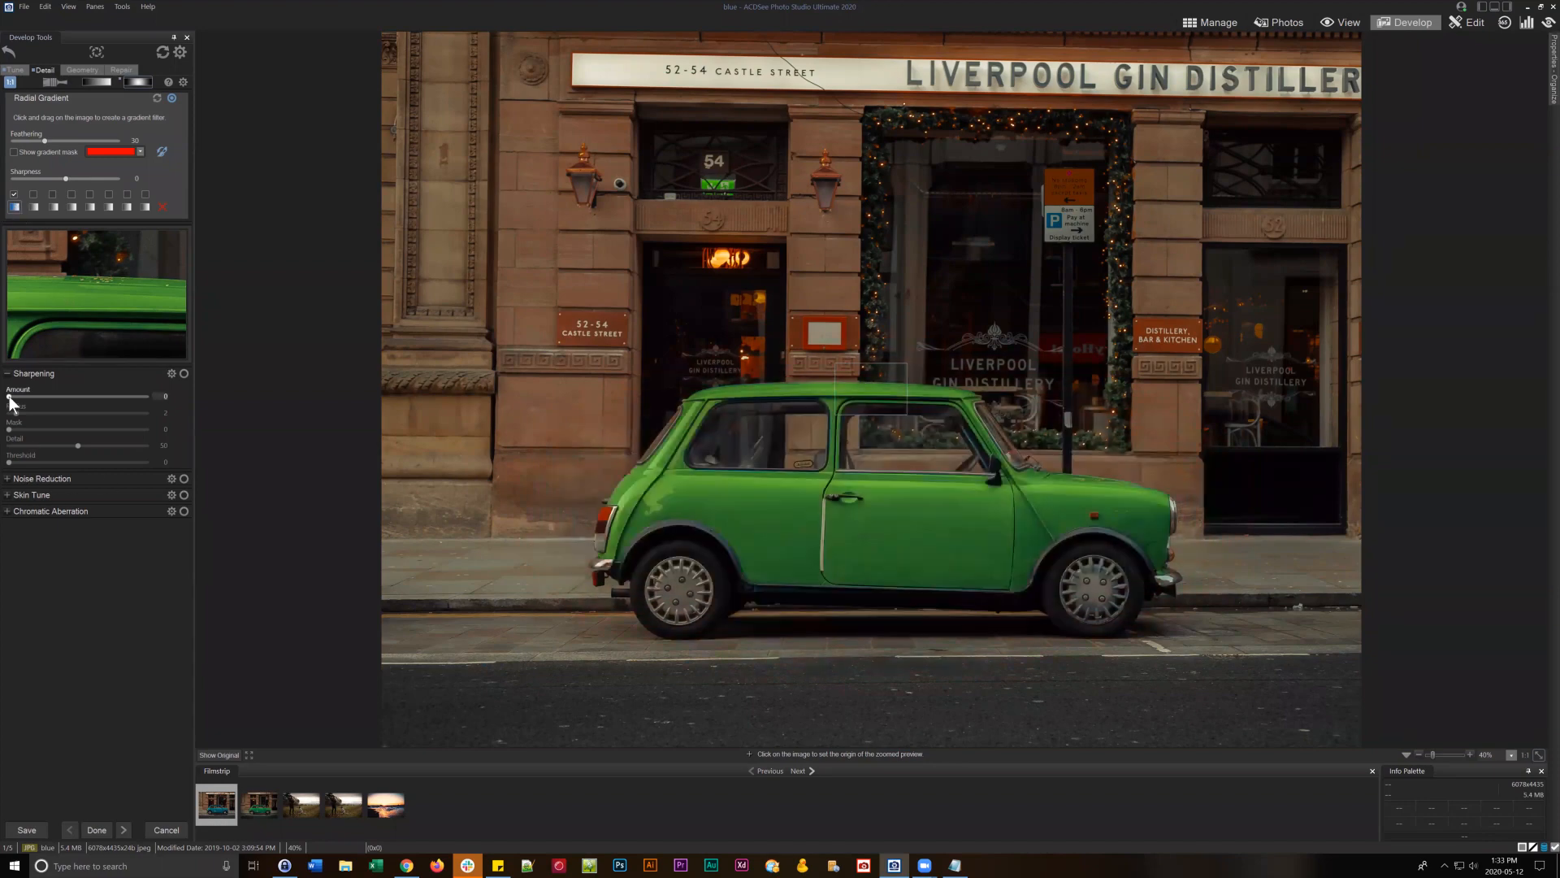
- Set the Sharpening amount to 66, the threshold to 7 and the radius to 3
drag(16, 397, 71, 395)
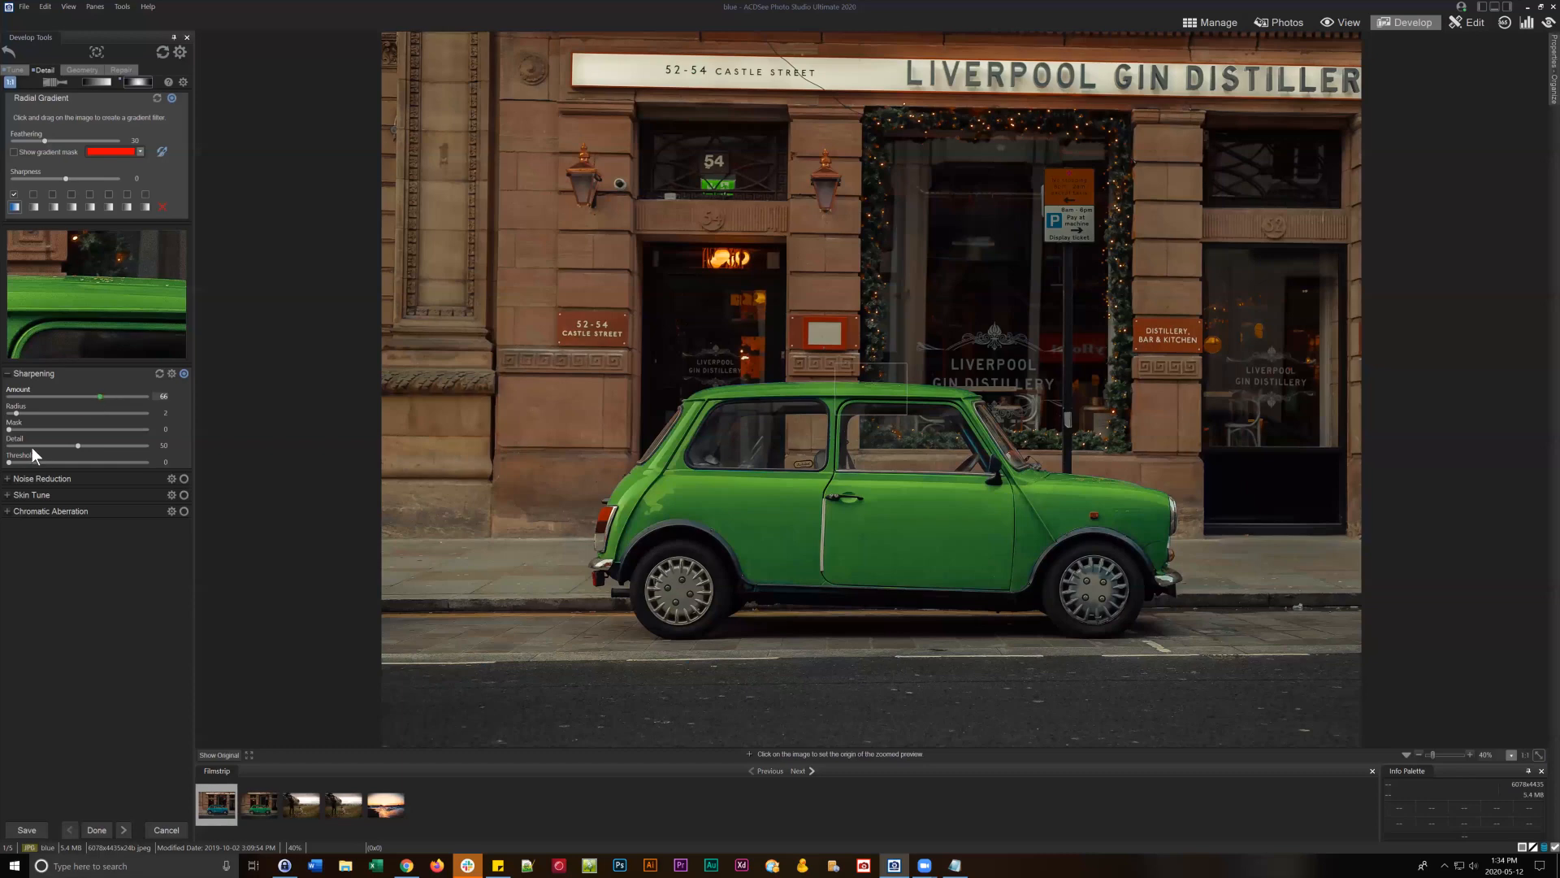
drag(9, 461, 23, 413)
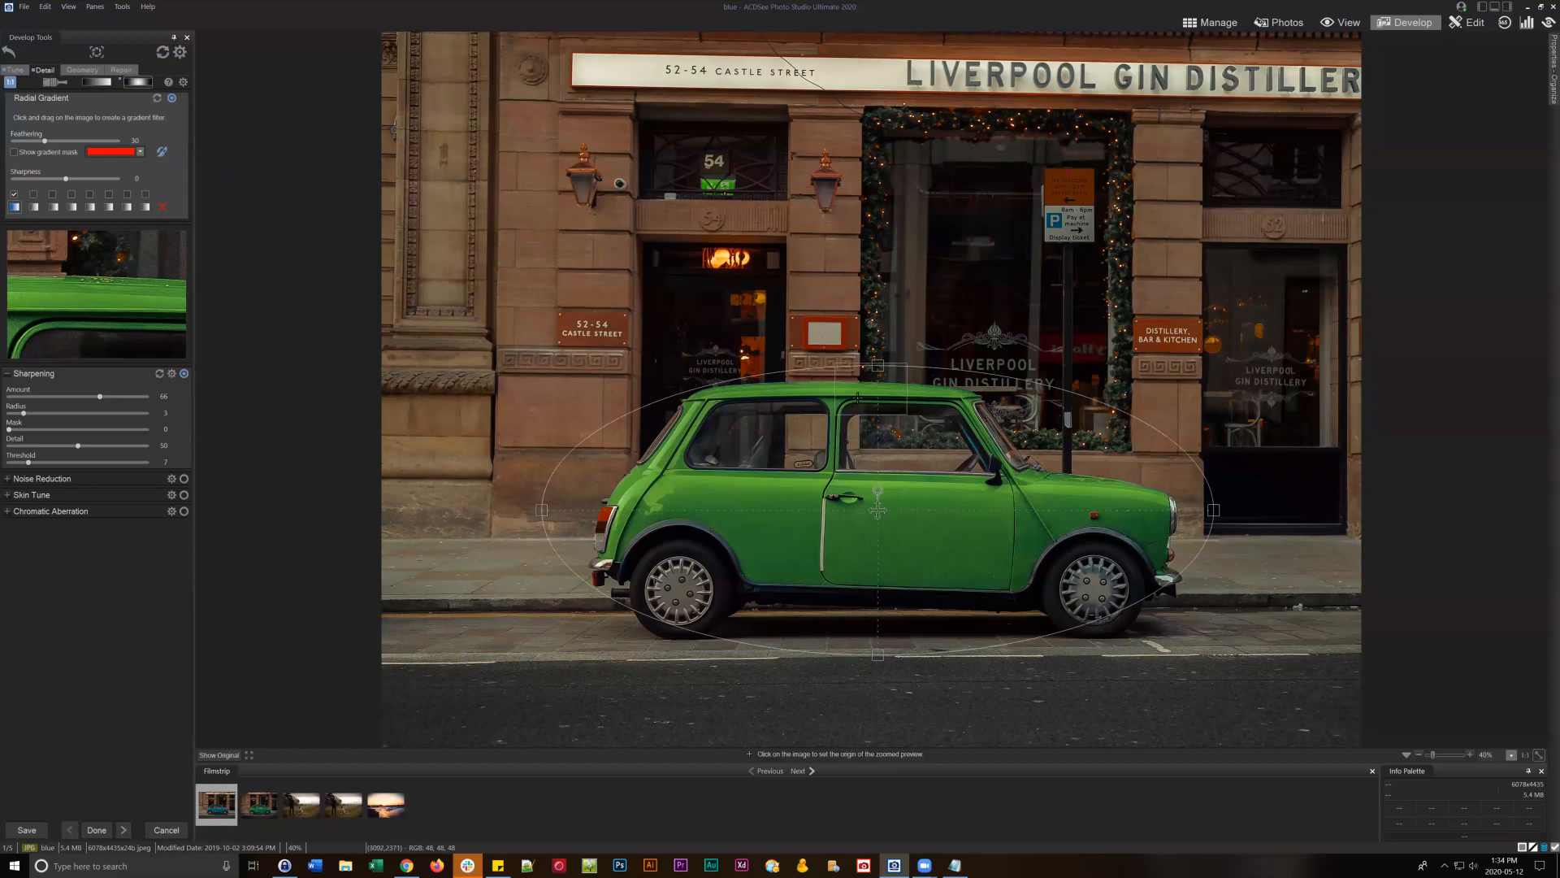
- Try a smaller radial gradient over the car's roof, and undo the last Sharpening radius change
drag(851, 396, 751, 445)
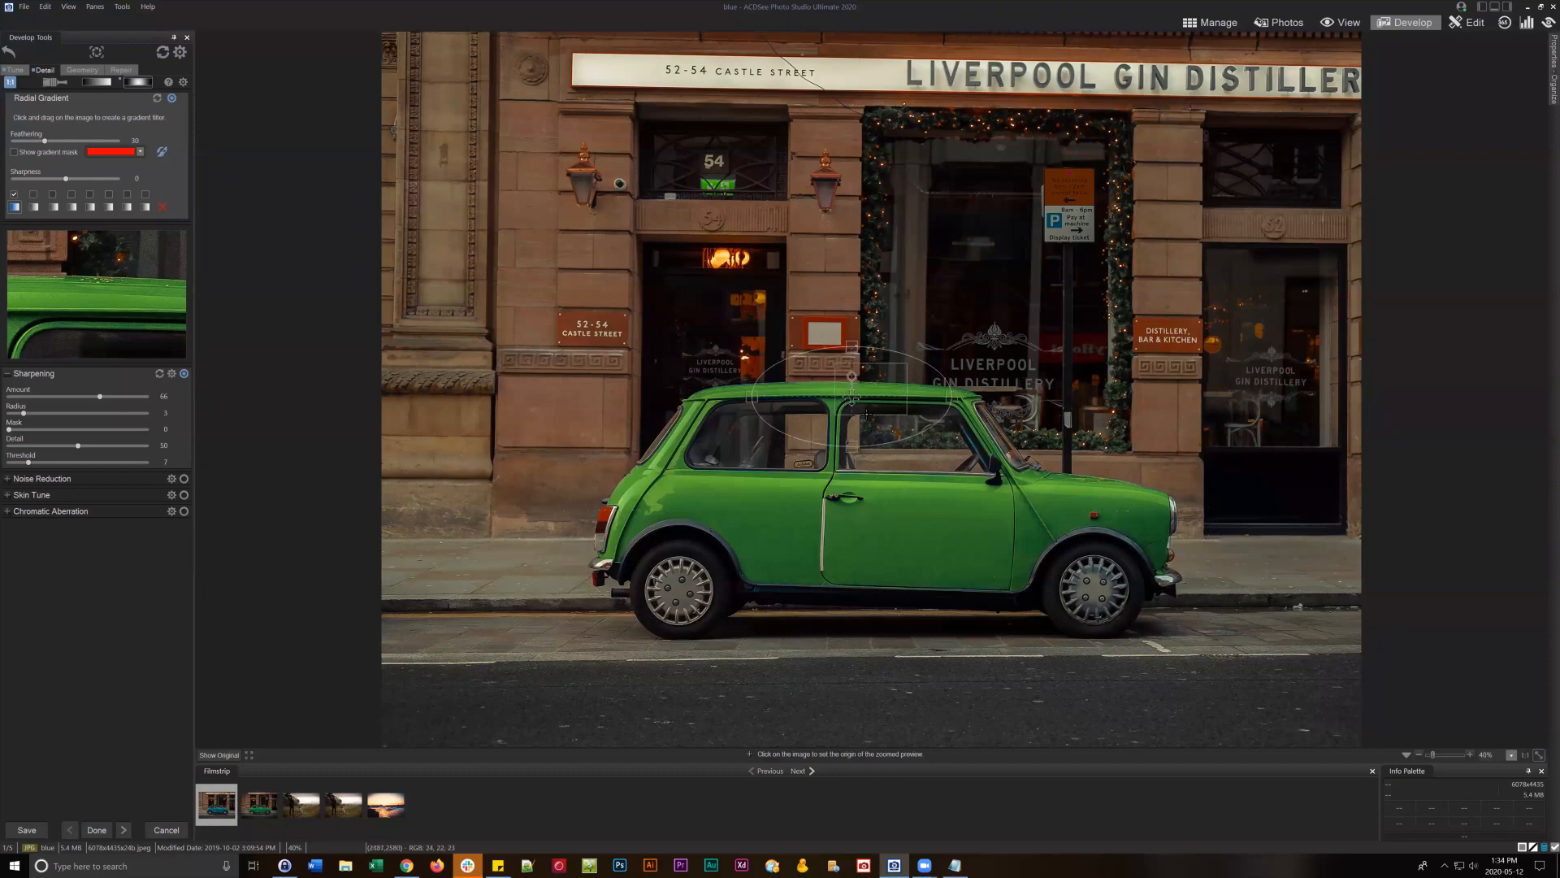
key(ctrl+z)
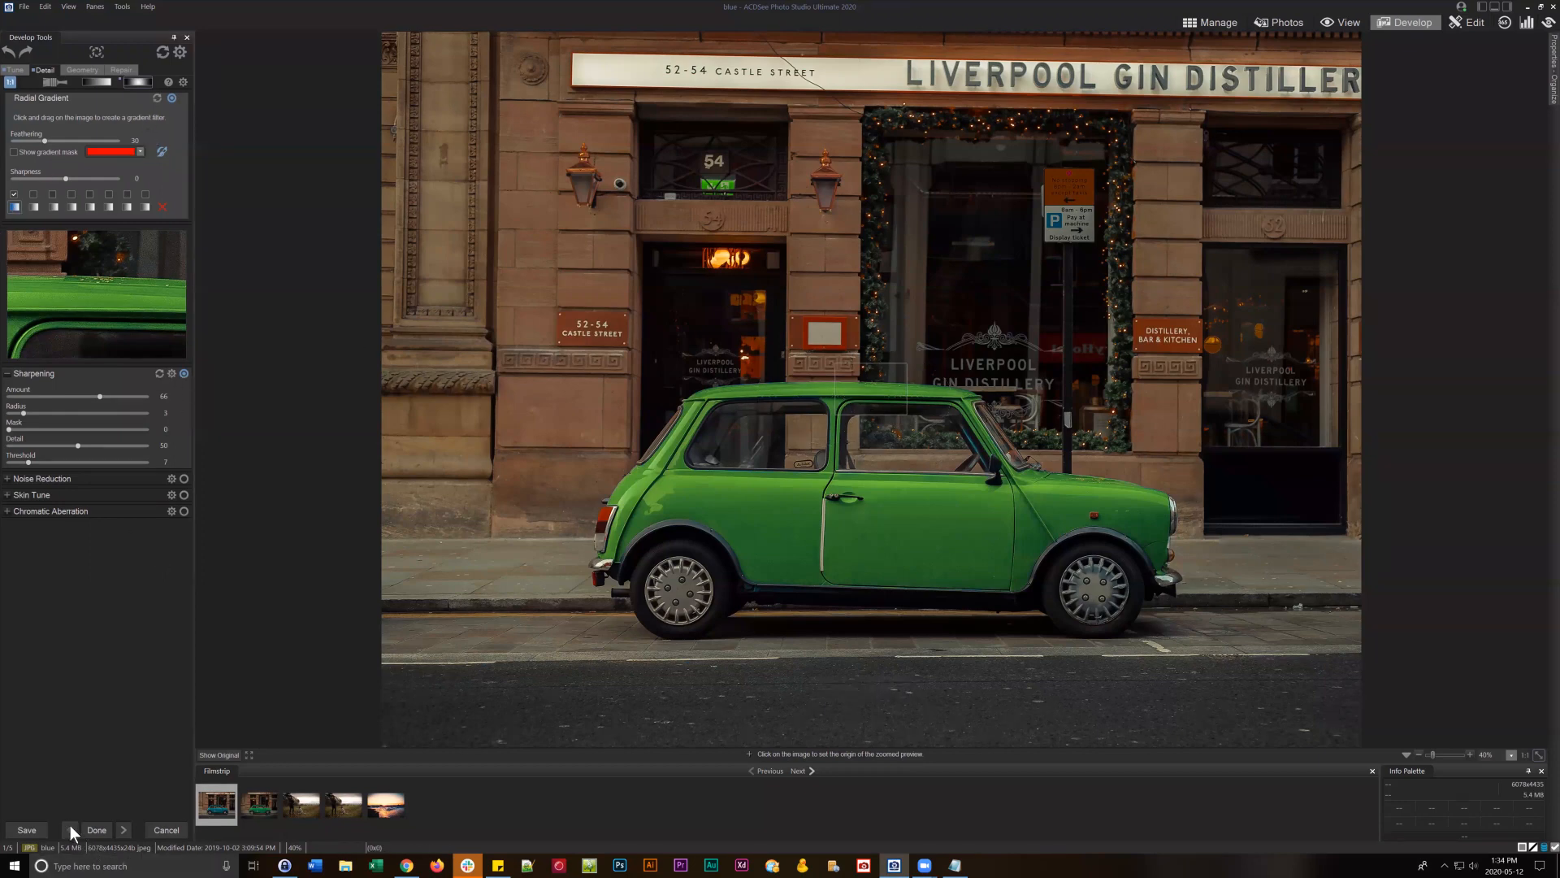
click(8, 52)
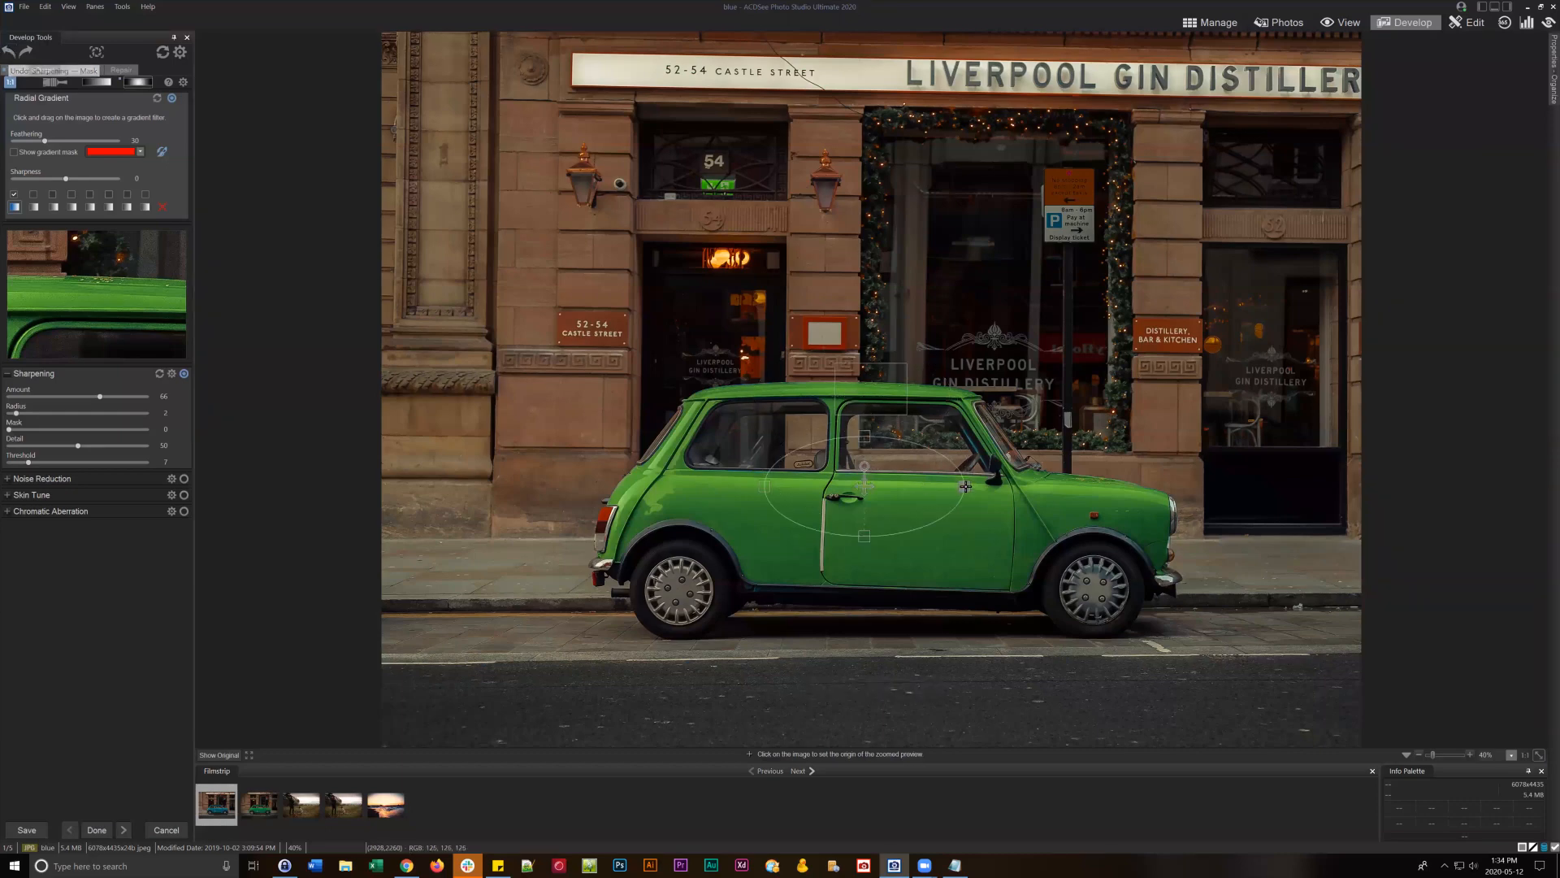
- Redraw the radial gradient on the car door and widen, heighten and centre its ellipse around the whole car
drag(967, 486, 1194, 486)
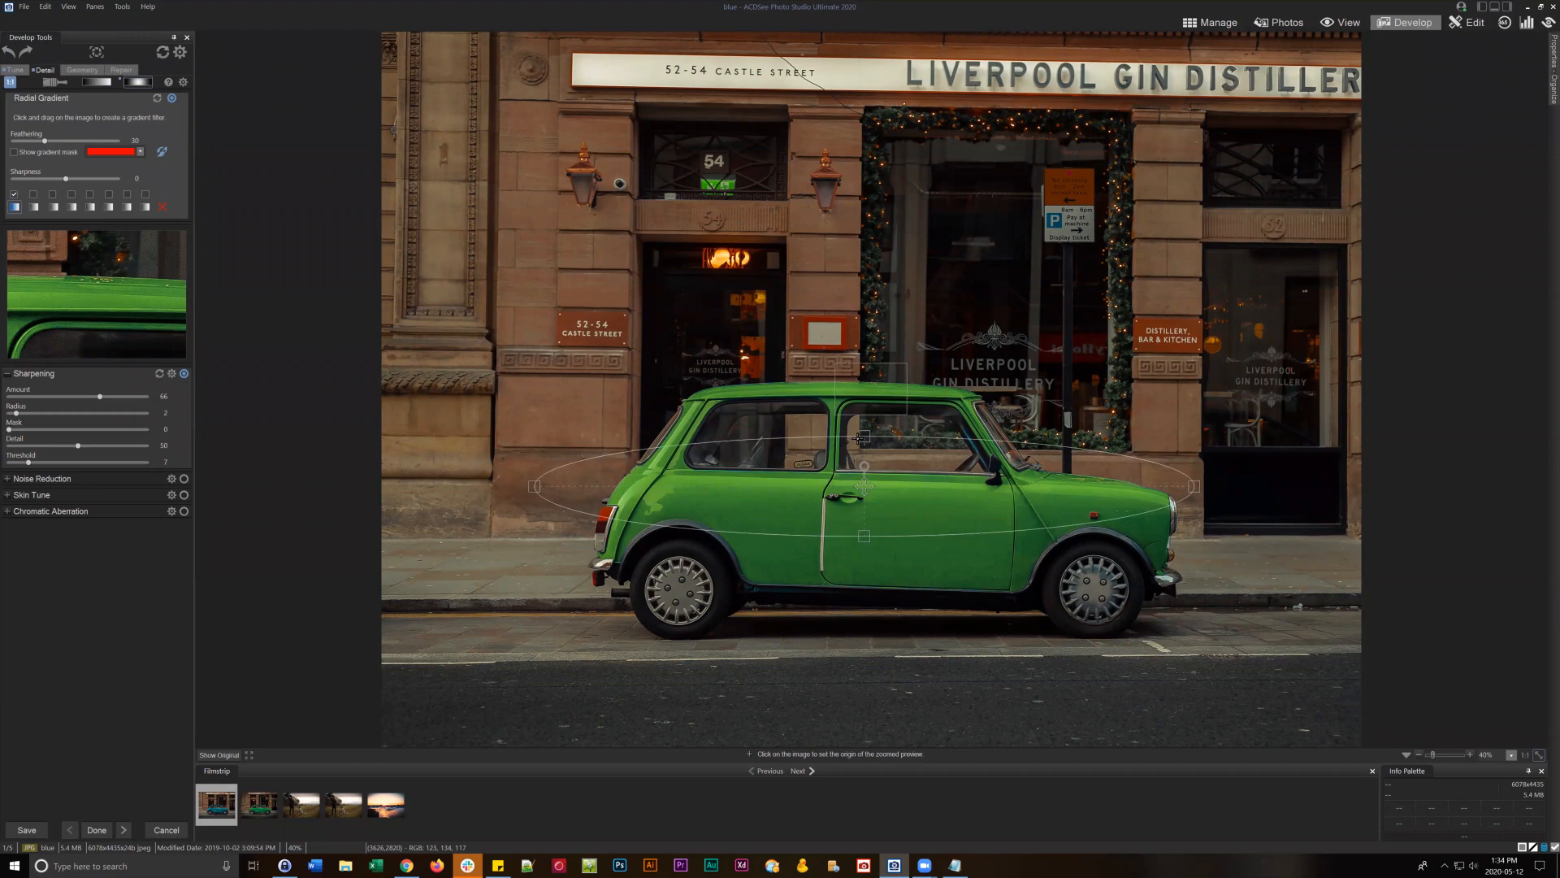
drag(859, 437, 864, 355)
drag(865, 488, 884, 505)
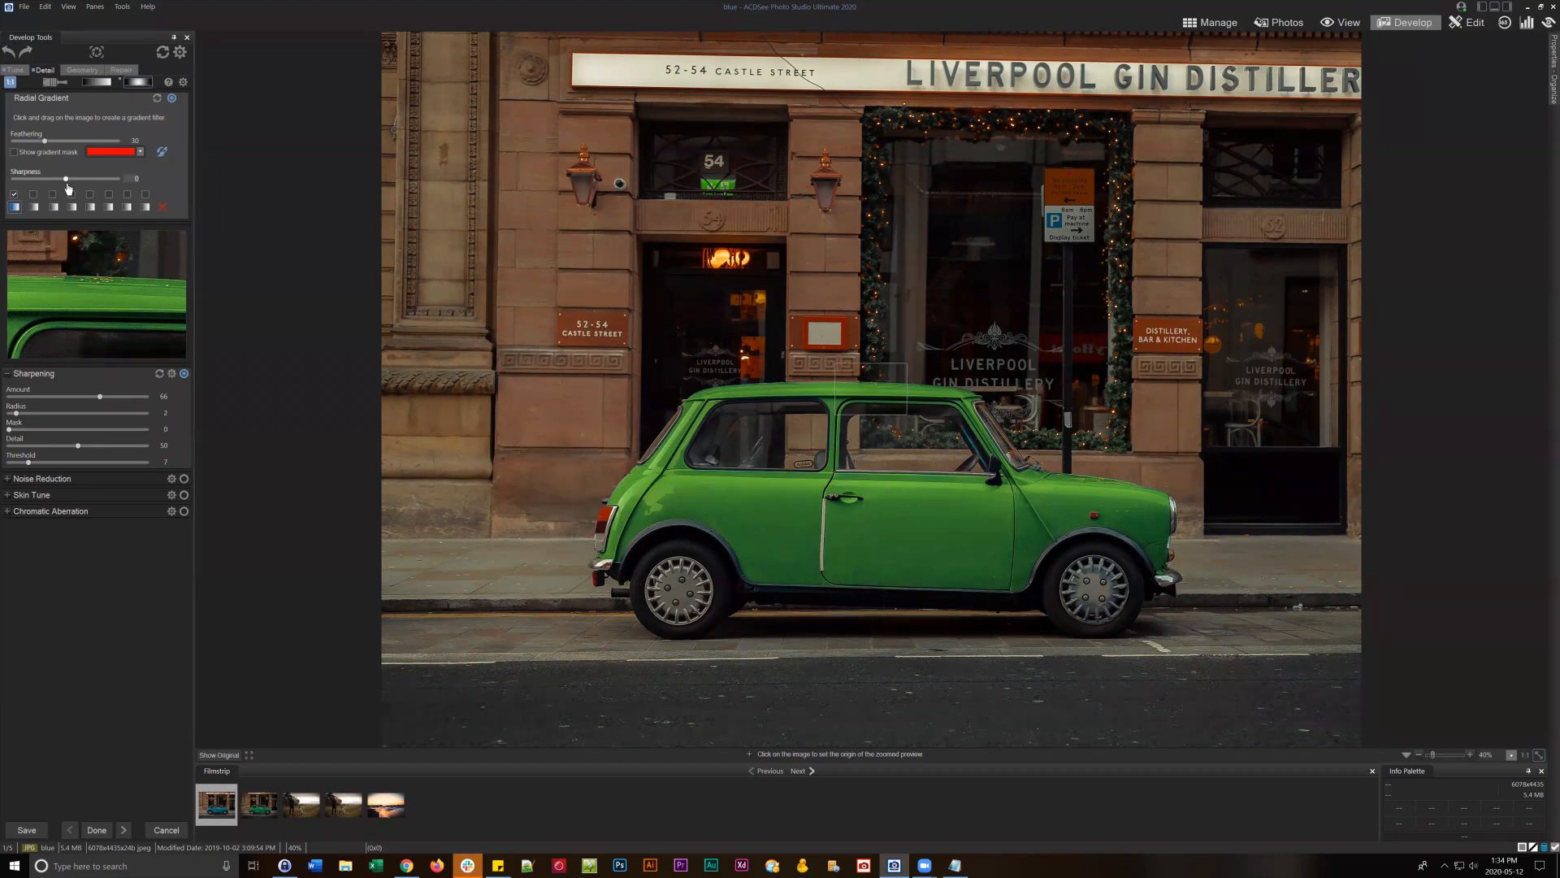
- Try higher sharpness values inside the car's radial gradient, settle on 34, and increase its feathering
click(7, 373)
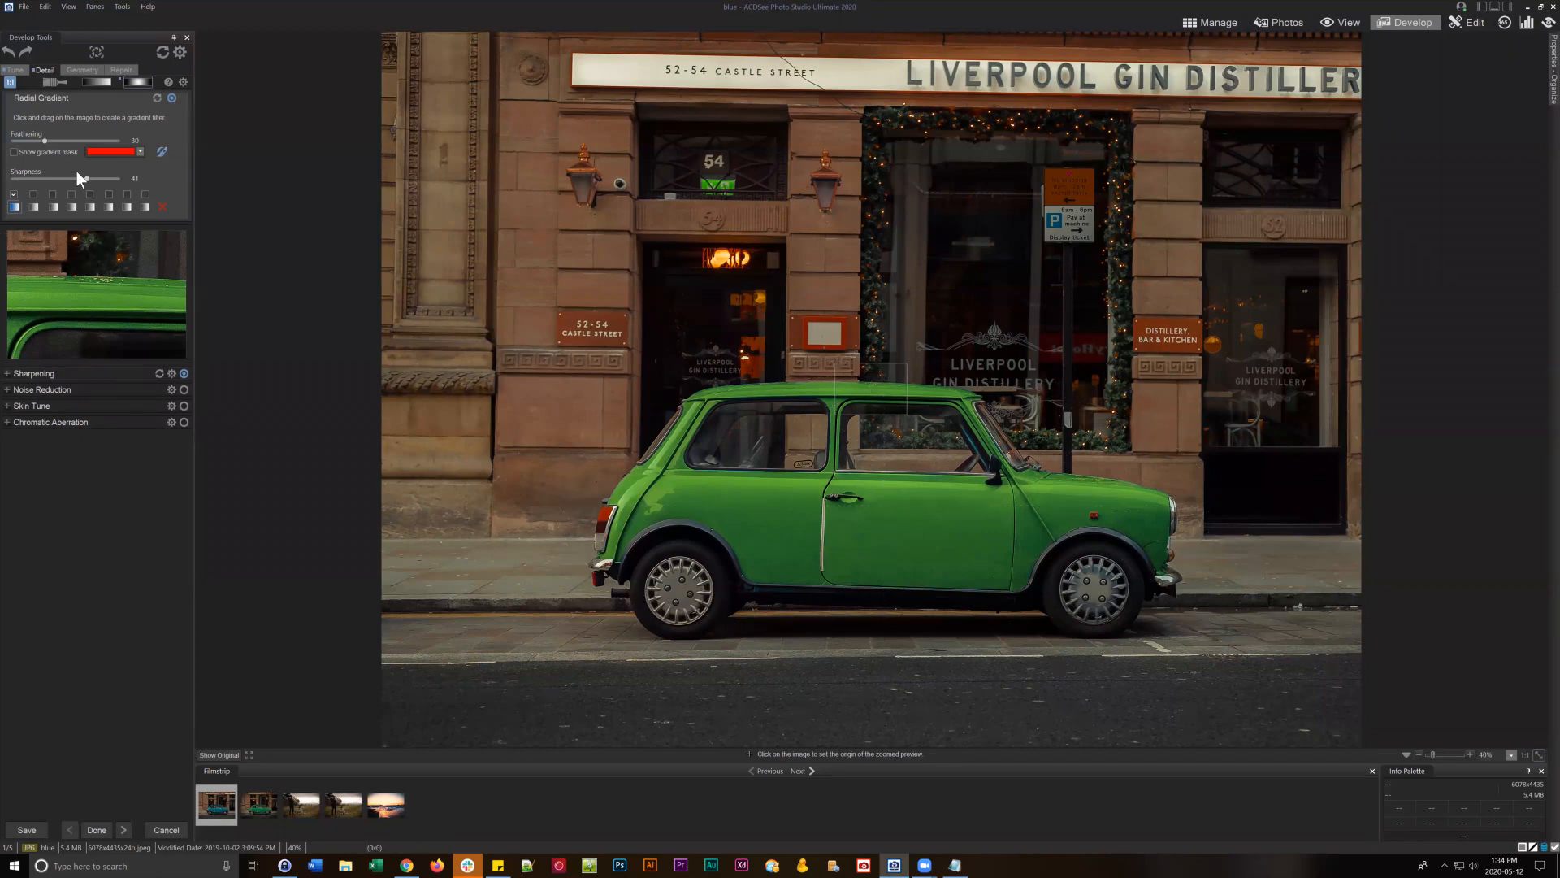
drag(87, 178, 93, 178)
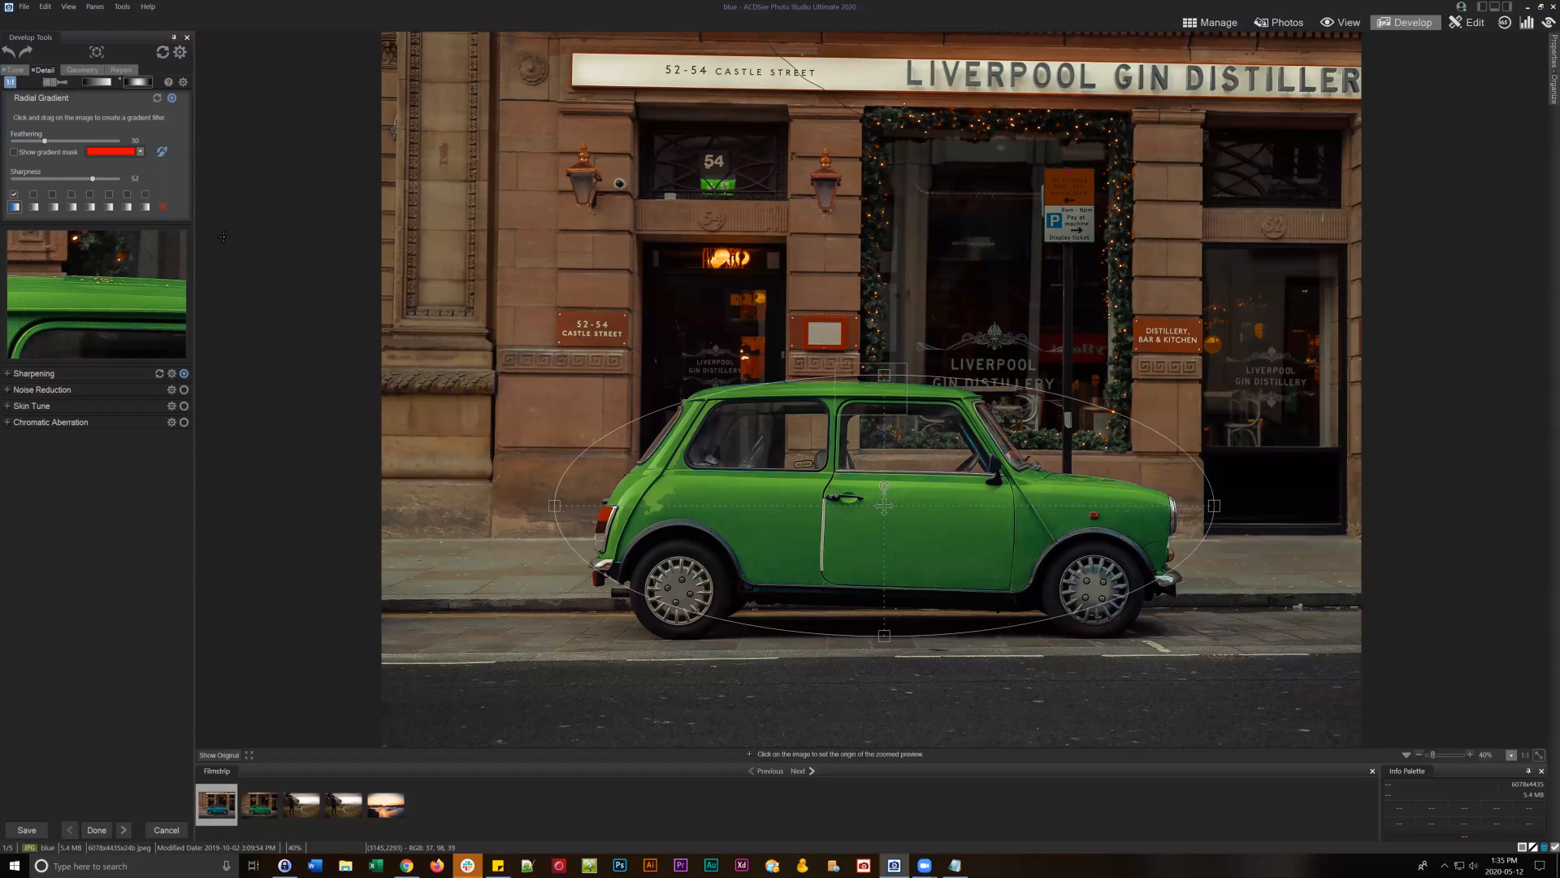
mouse_move(110, 299)
mouse_down()
mouse_move(199, 164)
mouse_move(166, 148)
mouse_move(192, 100)
mouse_move(173, 125)
mouse_up()
drag(94, 177, 147, 173)
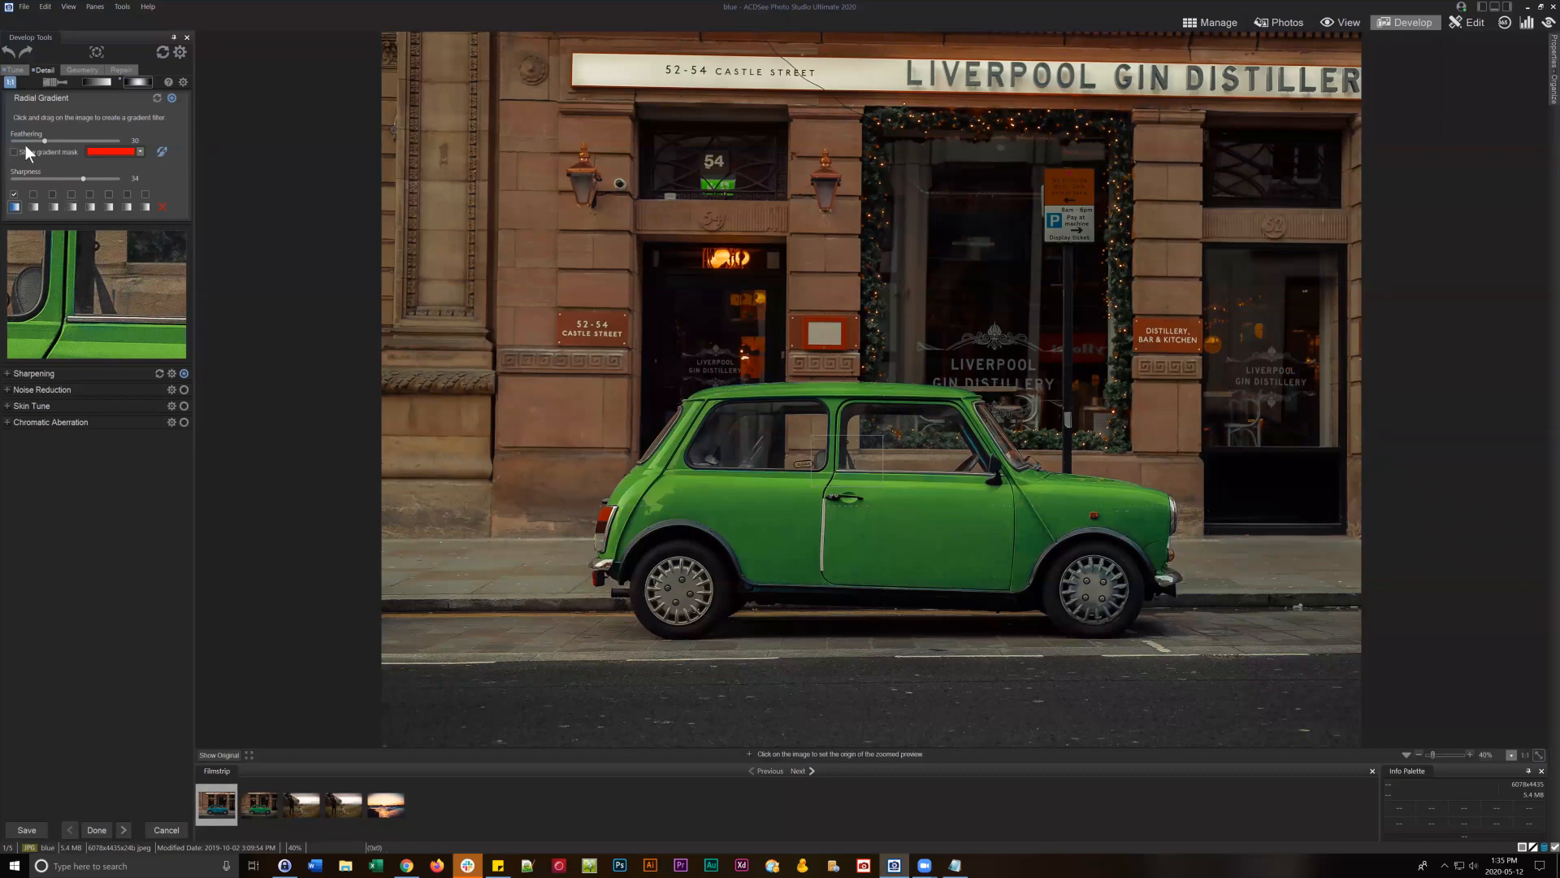
drag(44, 140, 74, 136)
drag(71, 139, 67, 138)
- Add an inverted second radial gradient and fit its ellipse widely around the car, beyond both bumpers
click(33, 206)
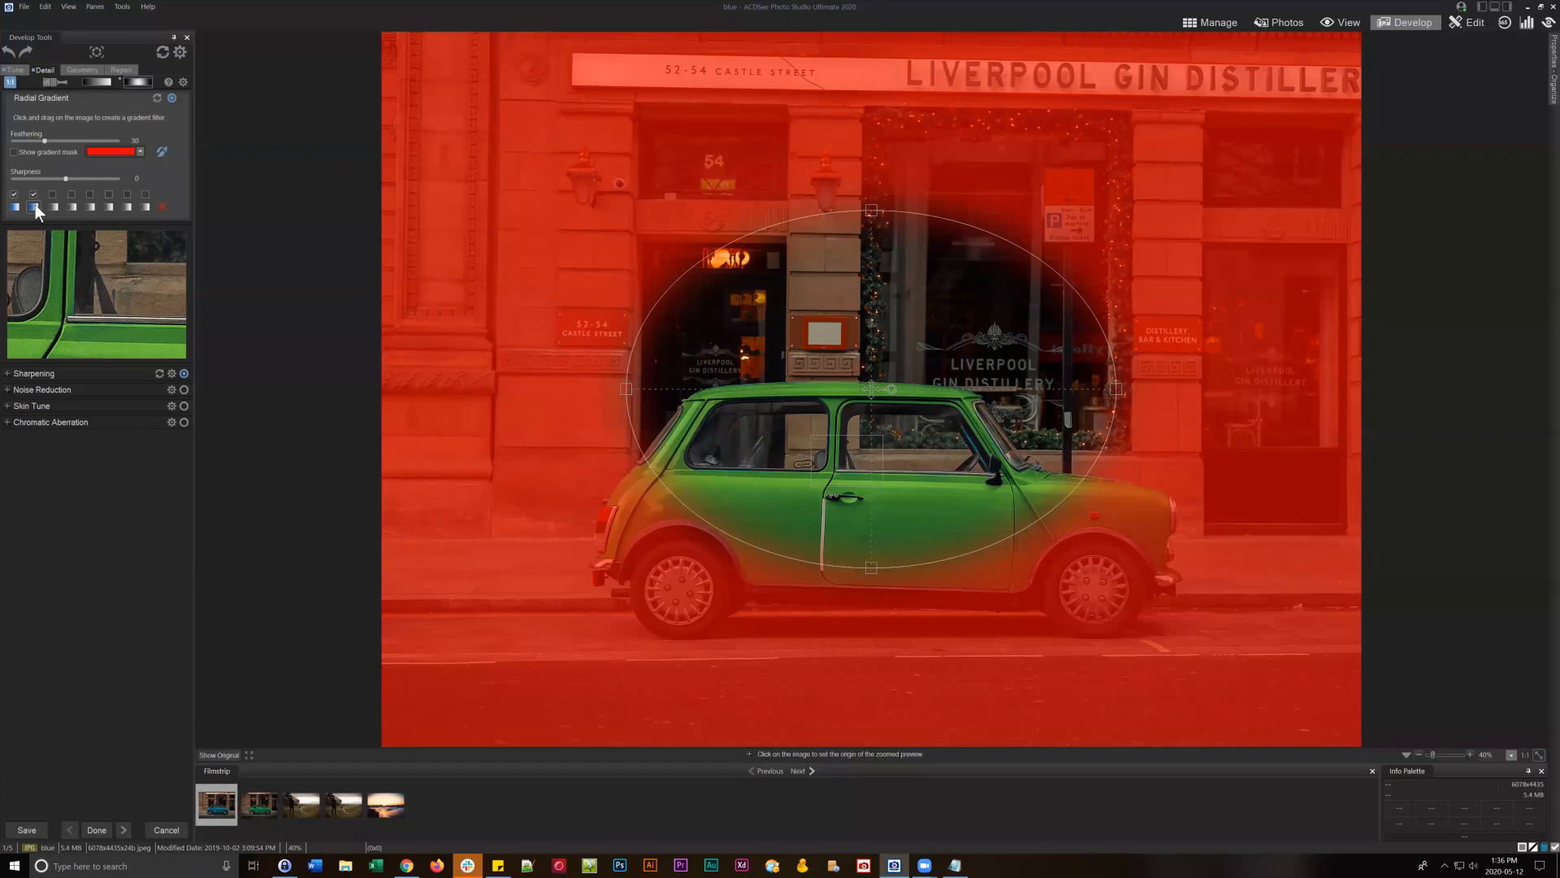
click(14, 207)
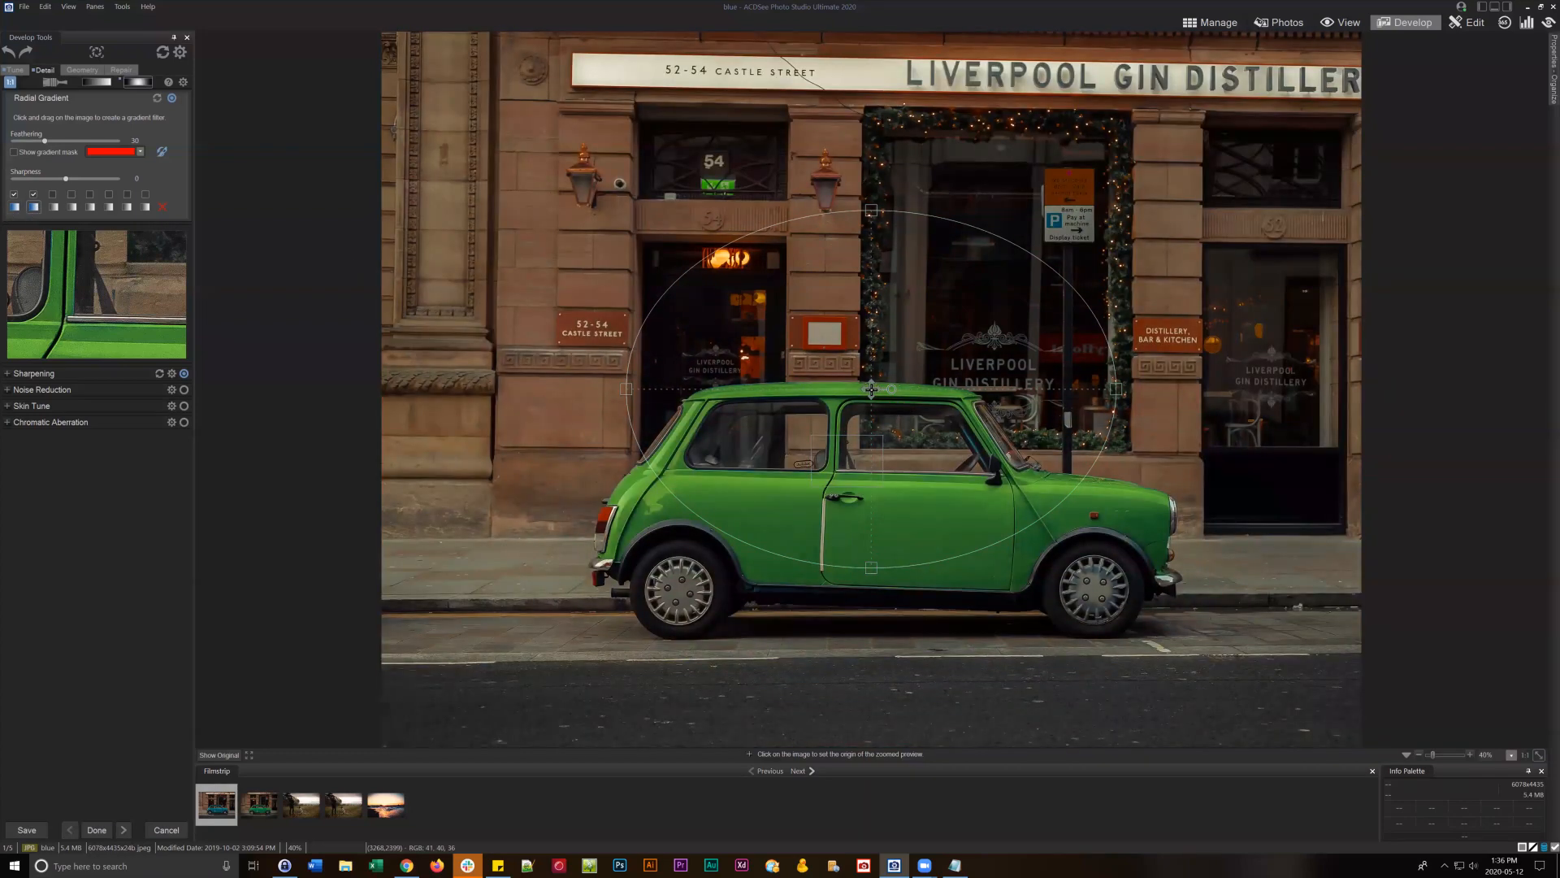
drag(871, 390, 803, 511)
drag(1049, 511, 1145, 514)
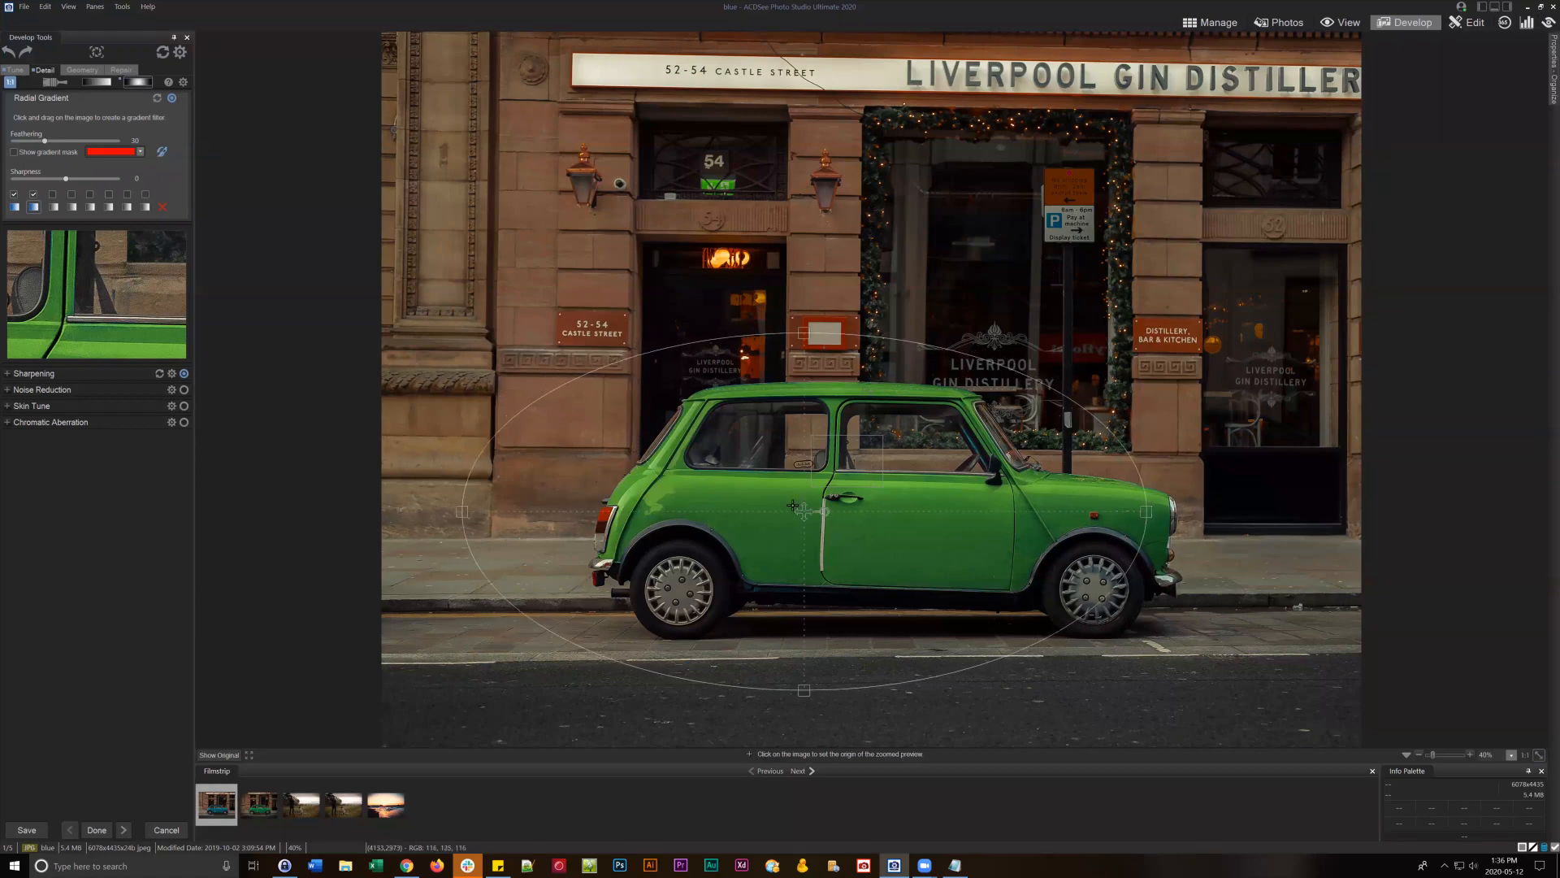
drag(809, 512, 883, 521)
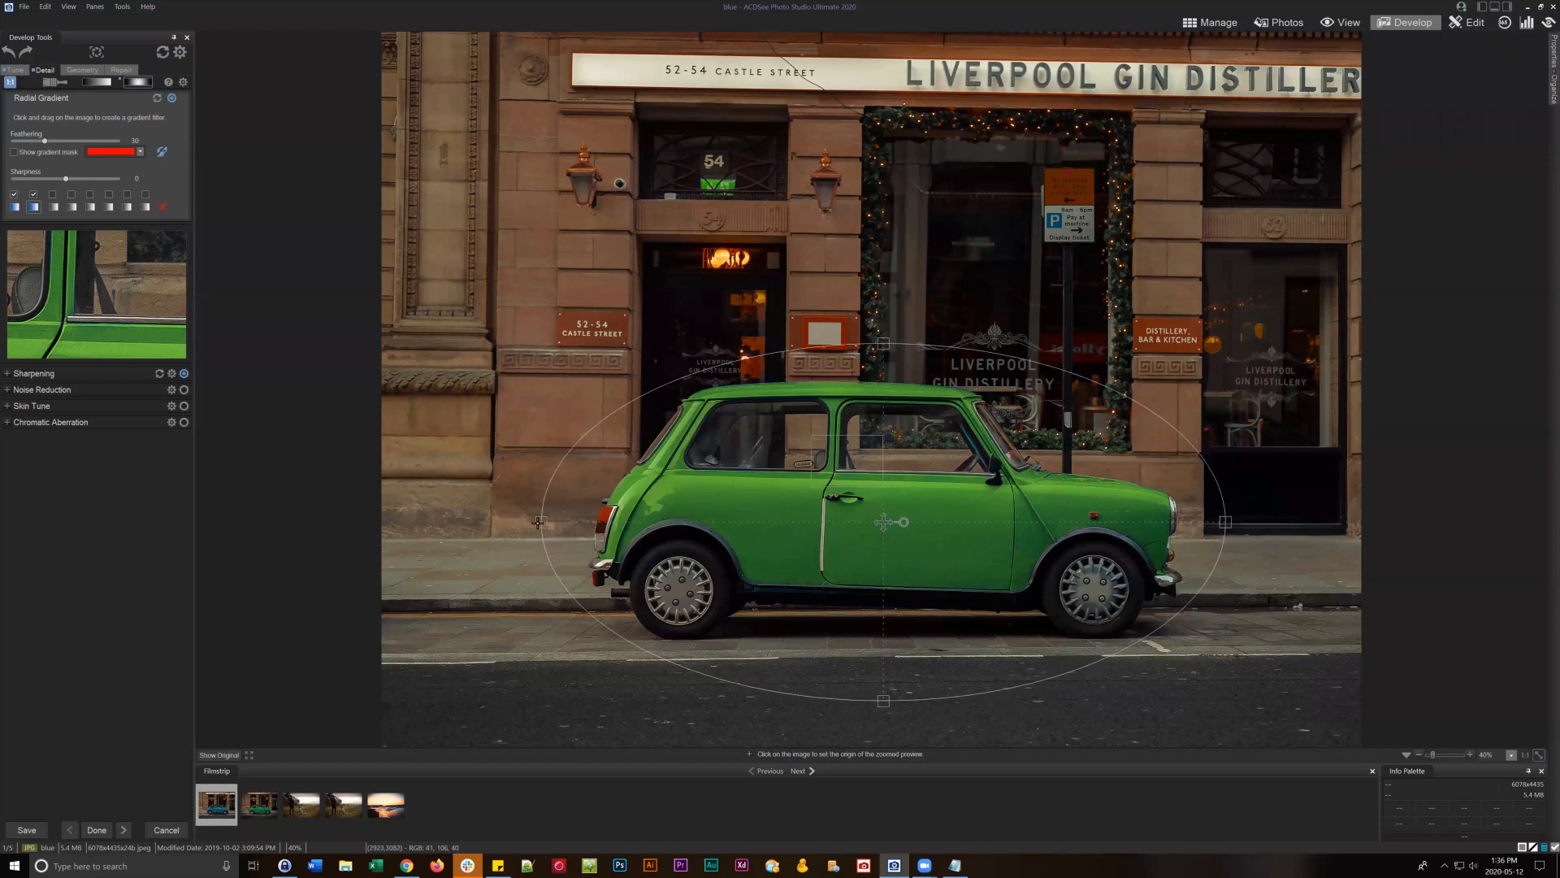
drag(541, 522, 421, 527)
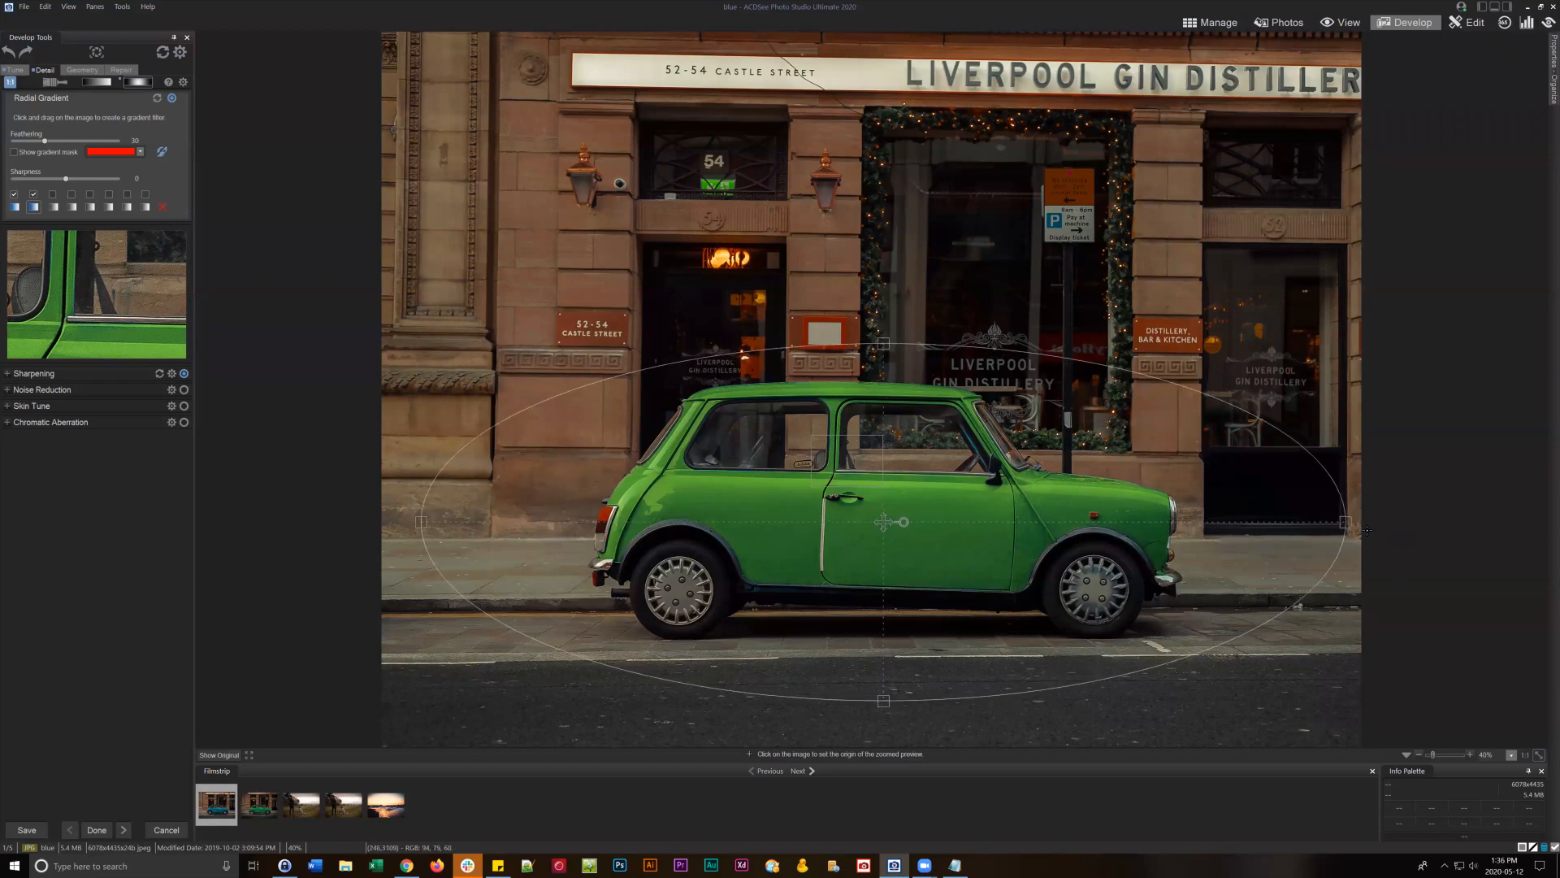
drag(883, 522, 875, 524)
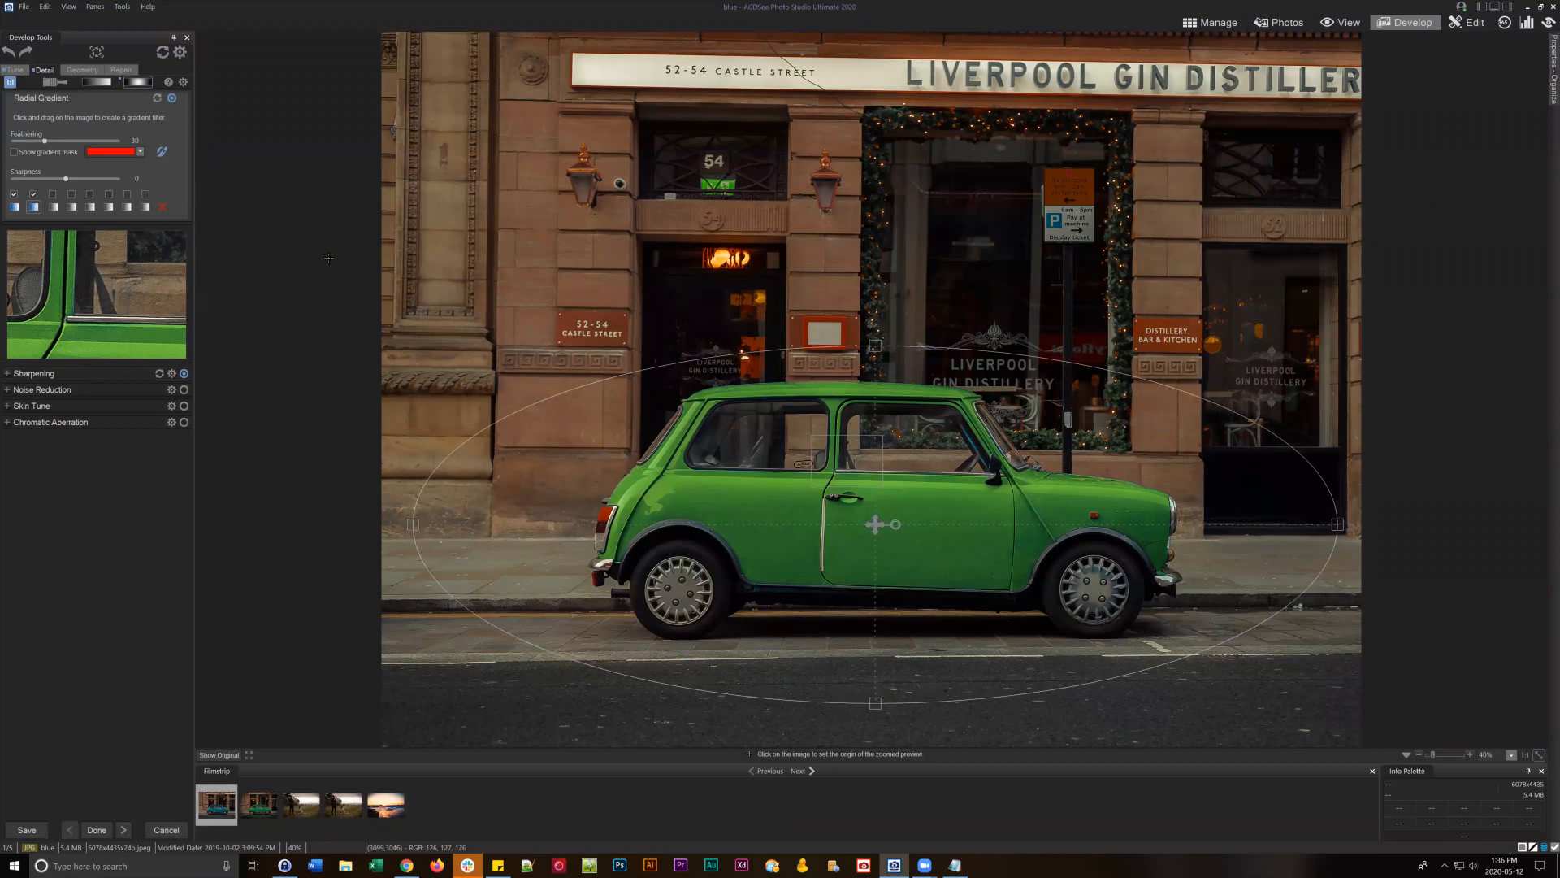
click(31, 203)
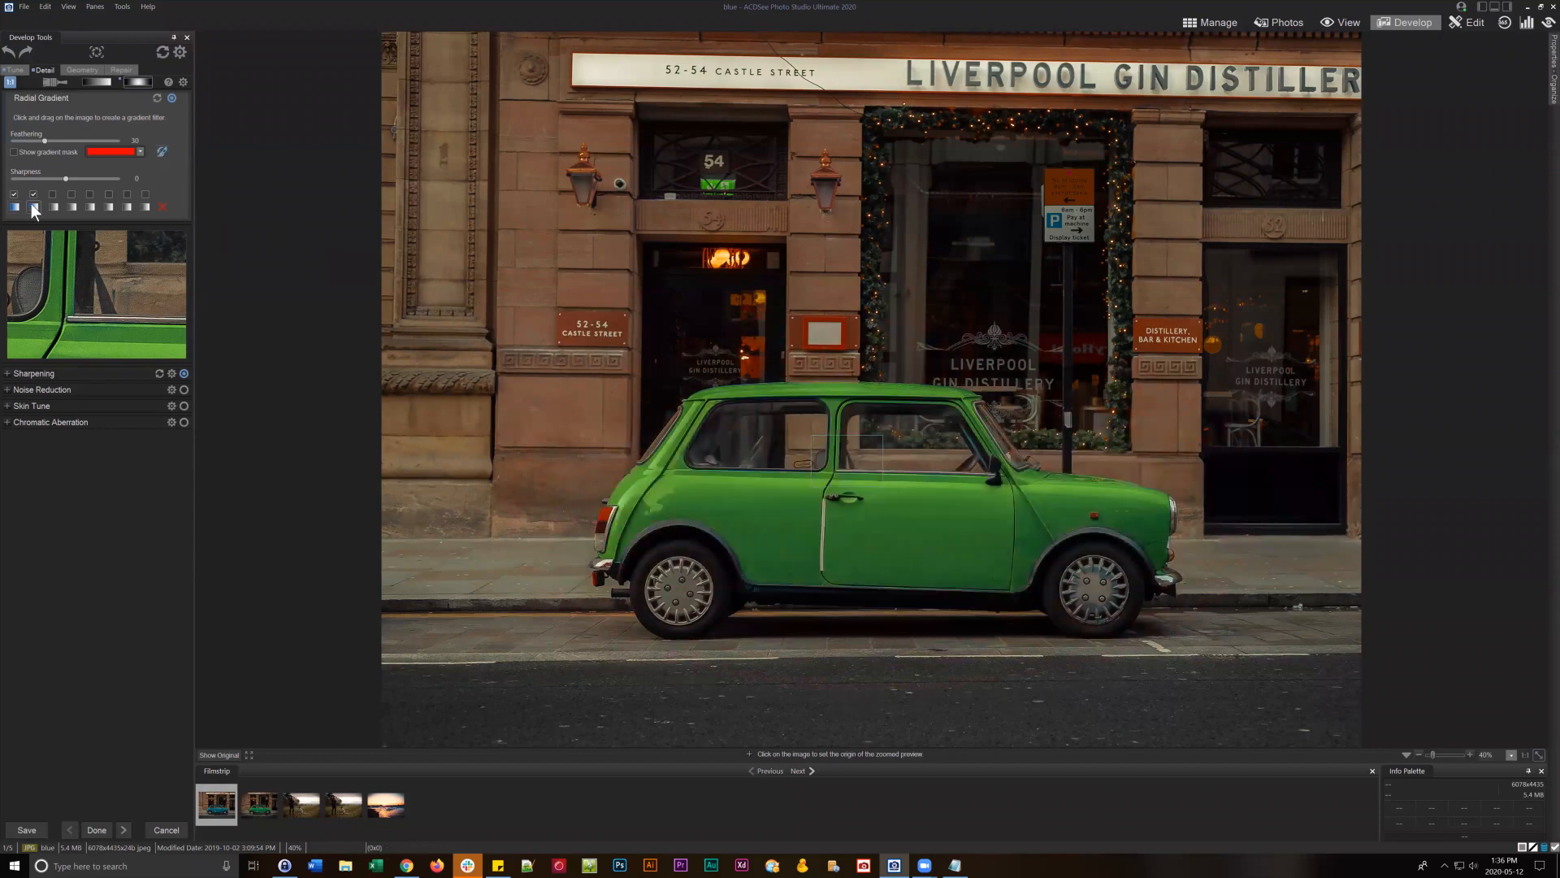
- Set the second radial gradient's sharpness to -67 and its feathering to 59 to soften the surroundings
click(34, 208)
drag(40, 177, 35, 177)
drag(20, 175, 22, 177)
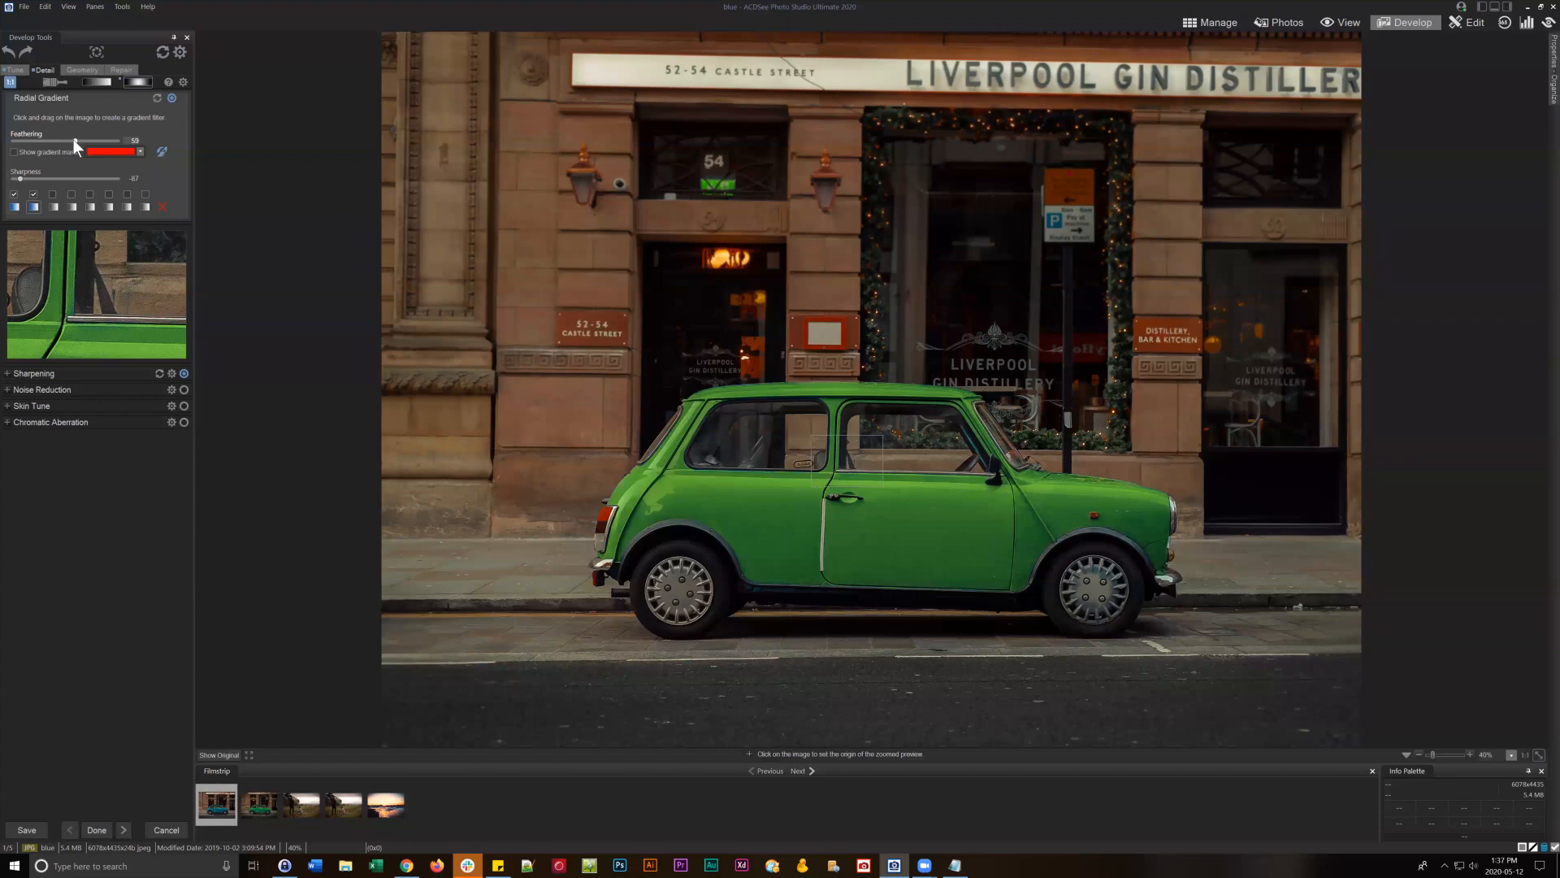
click(74, 140)
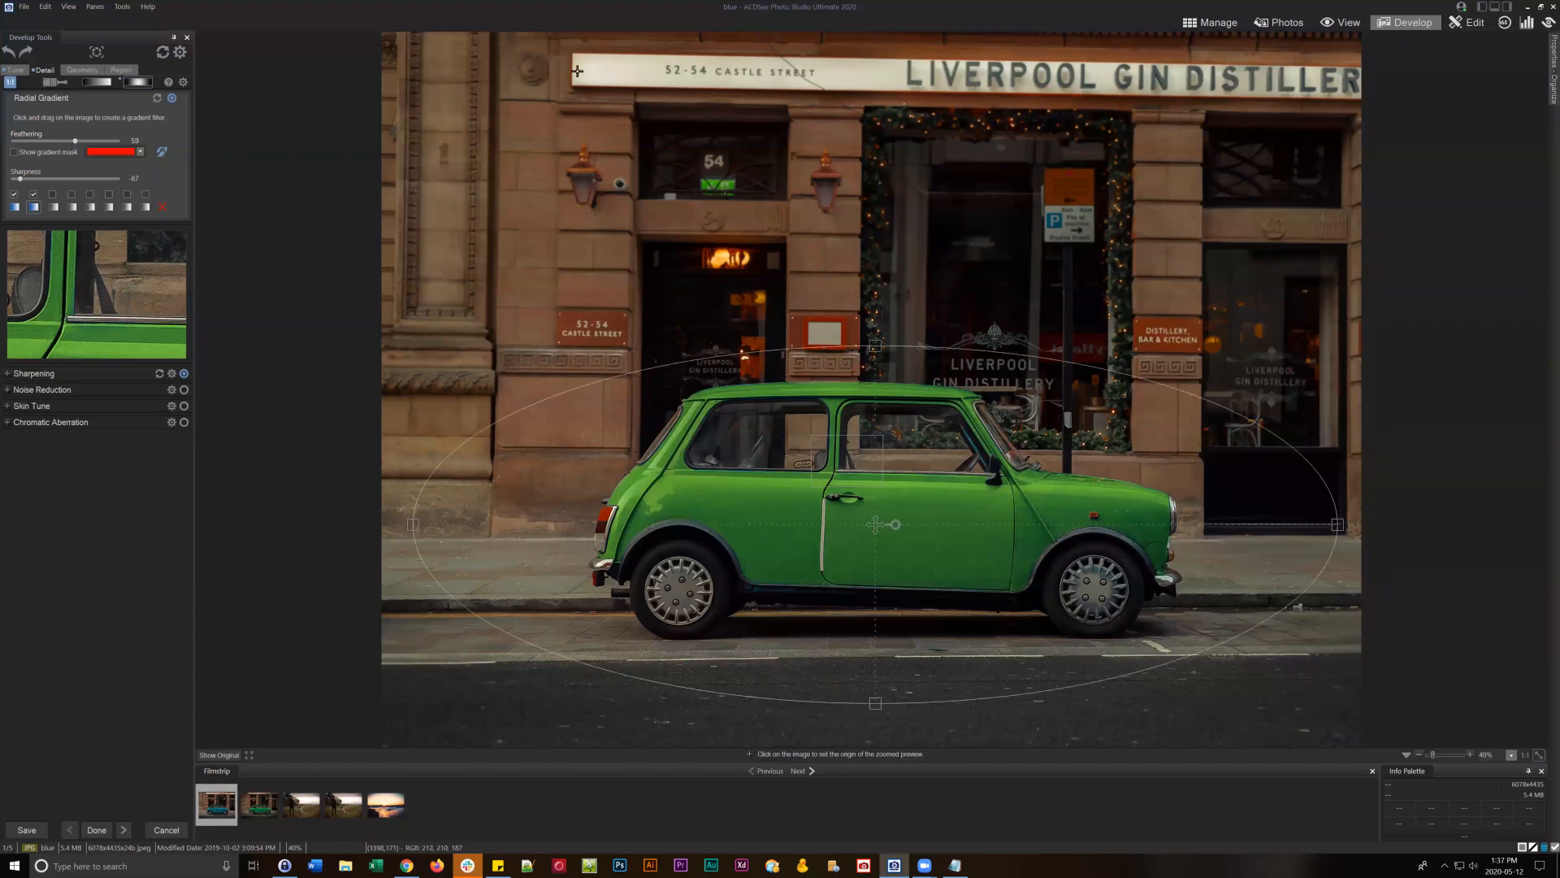
- Compare the photo with the original and view the Develop Brush's Detail settings before returning to the radial gradients
click(225, 755)
click(56, 81)
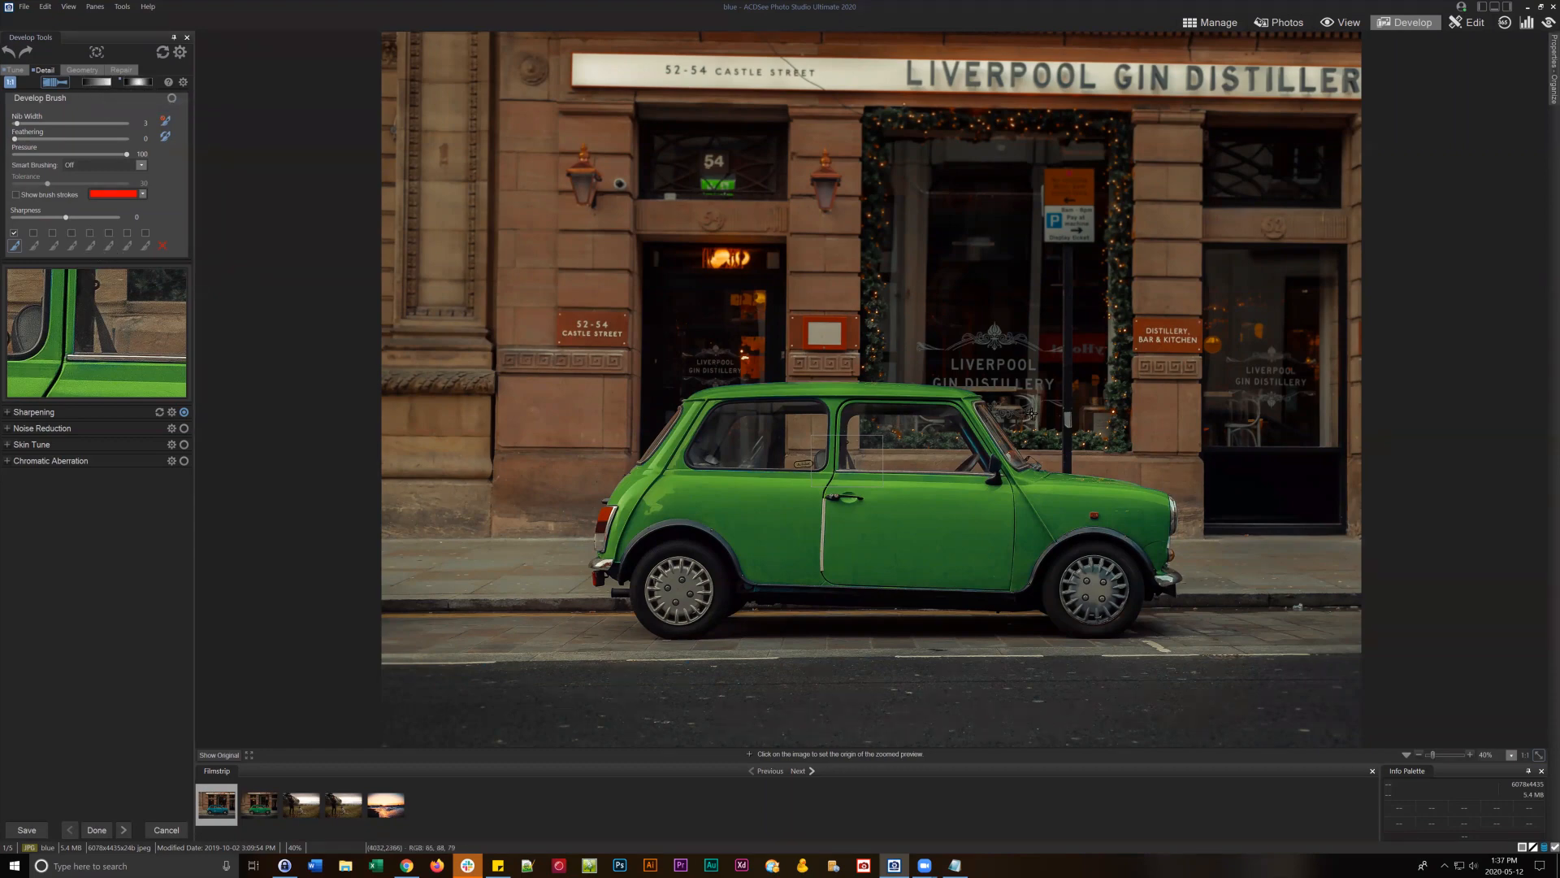
click(135, 82)
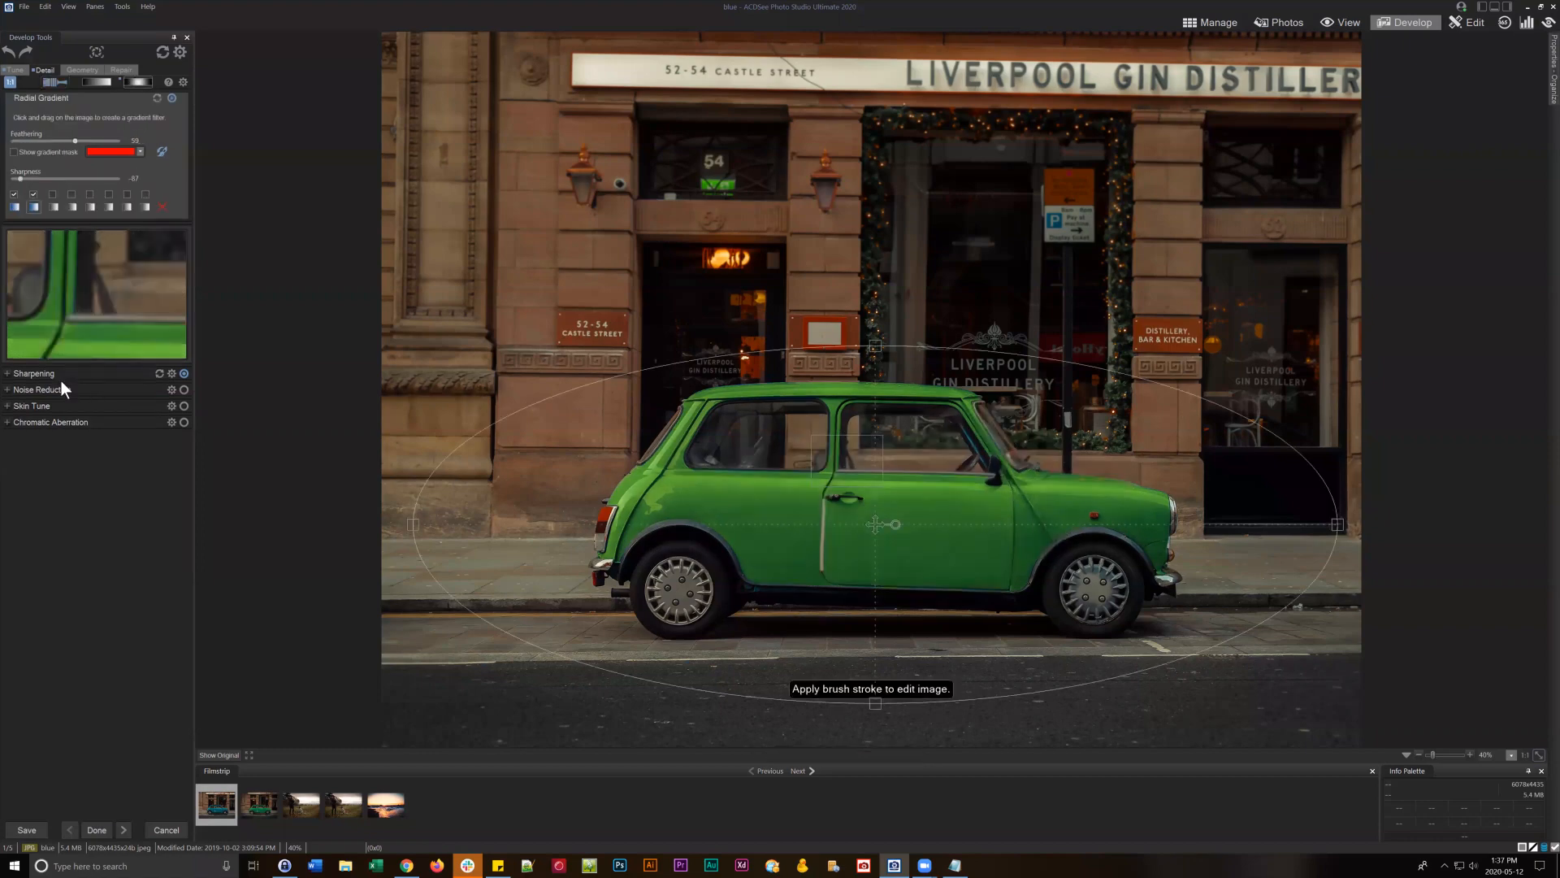
- Try stronger Sharpening with amount 79, radius 8 and threshold 27, and reset the Sharpening adjustments
click(8, 374)
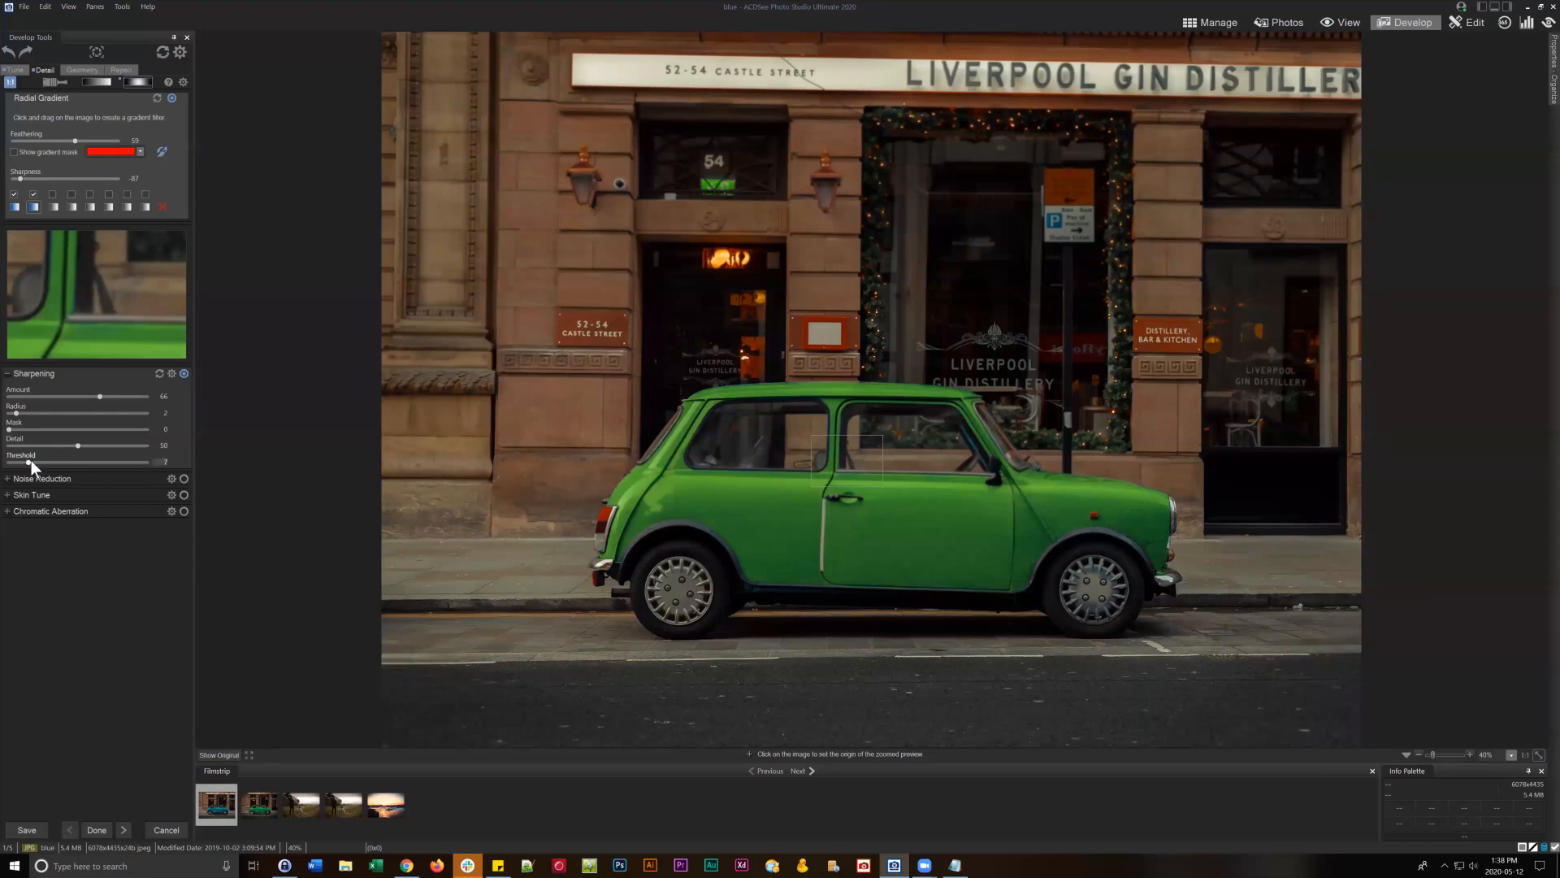
drag(31, 460, 46, 460)
drag(97, 395, 121, 395)
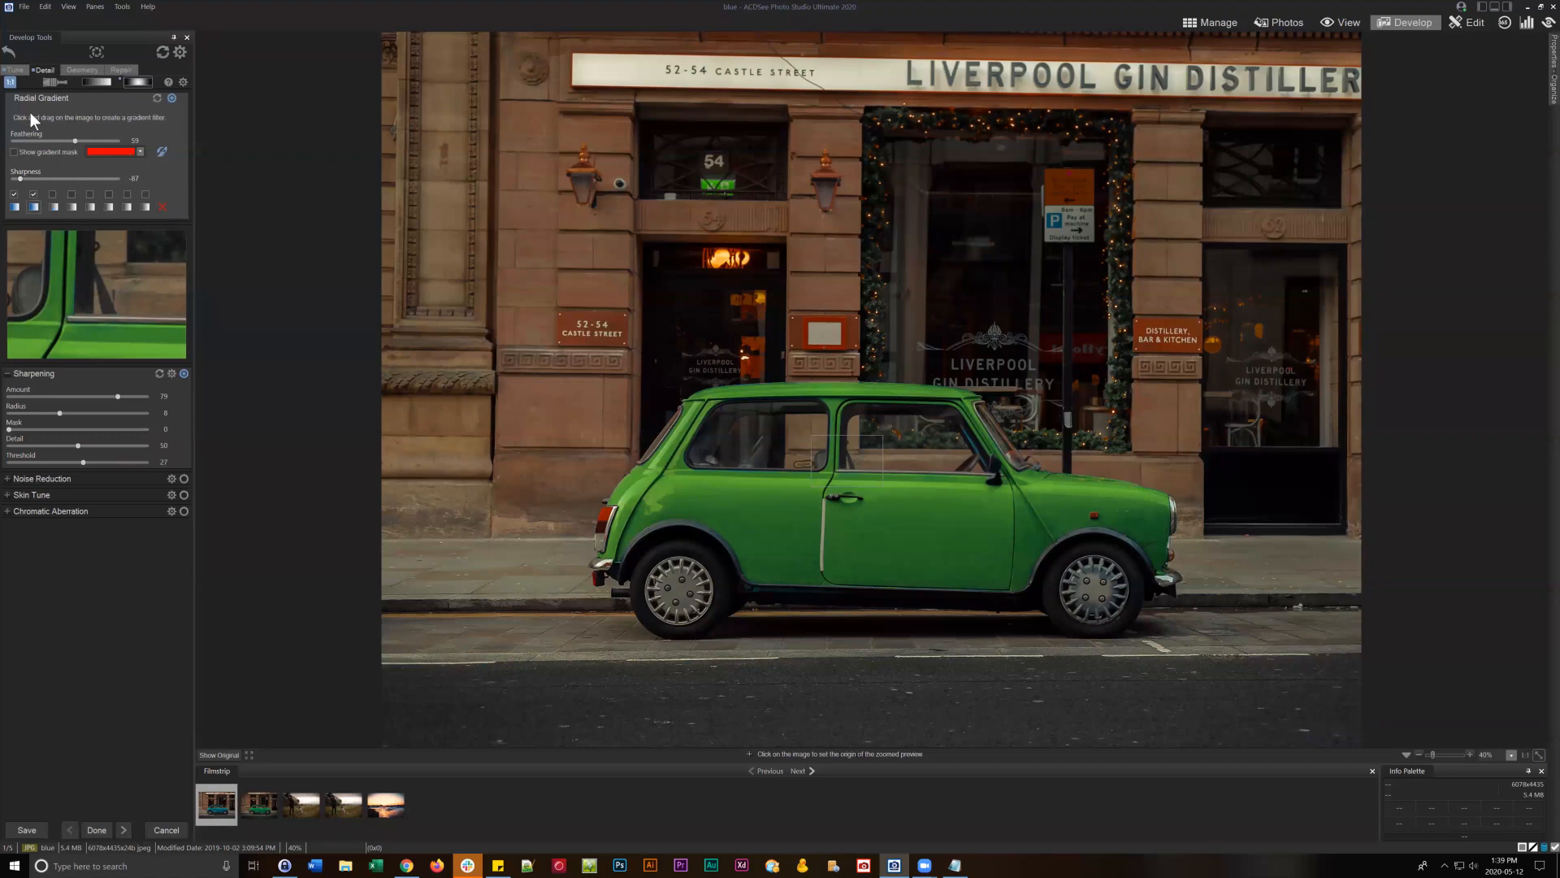
click(159, 374)
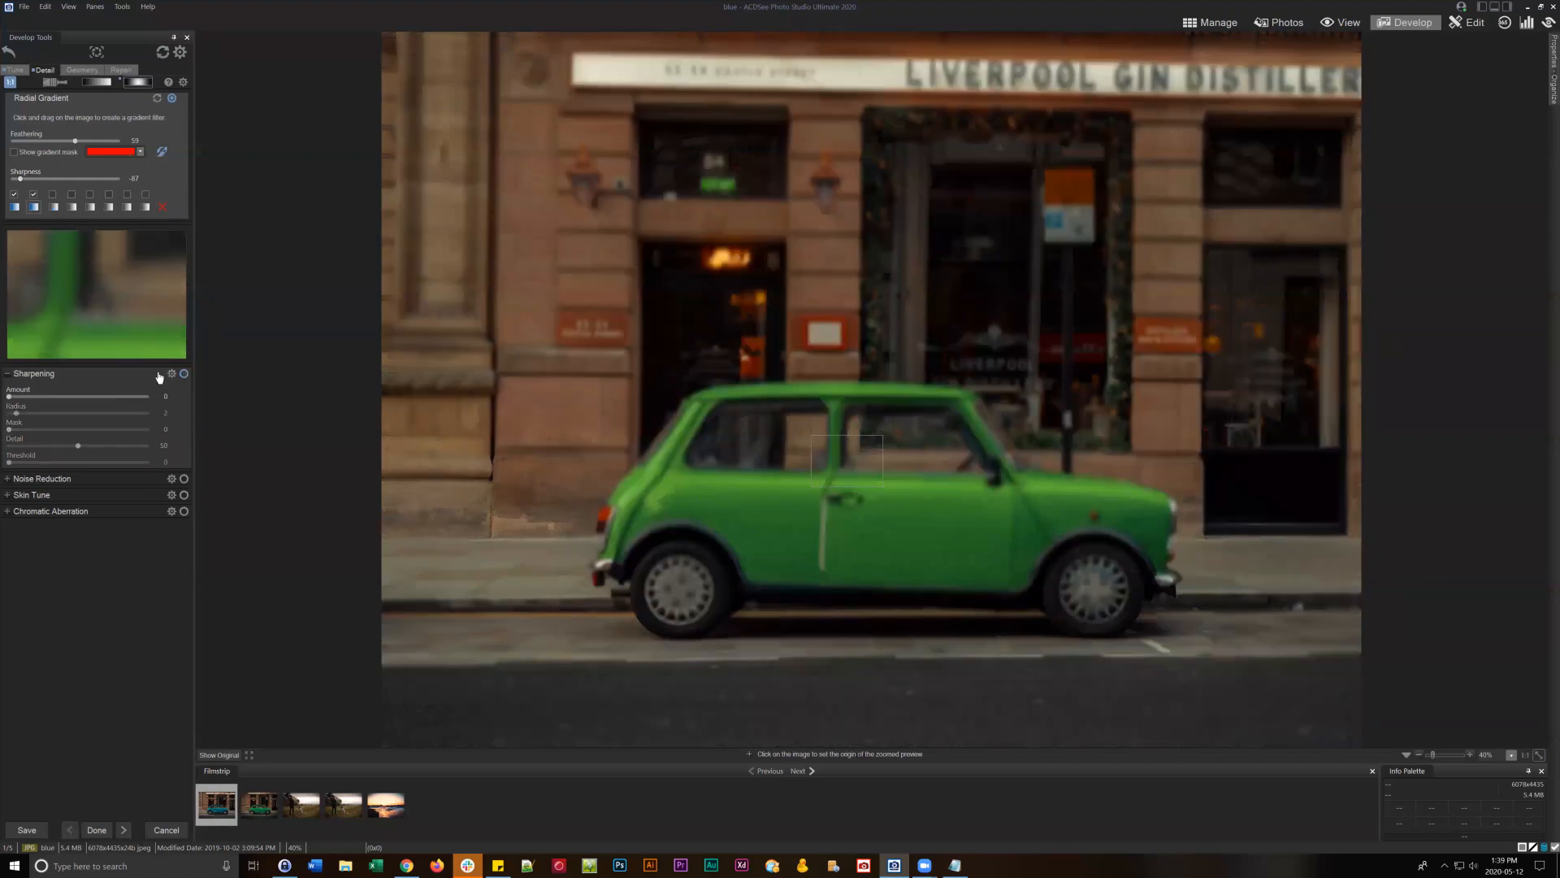
click(7, 374)
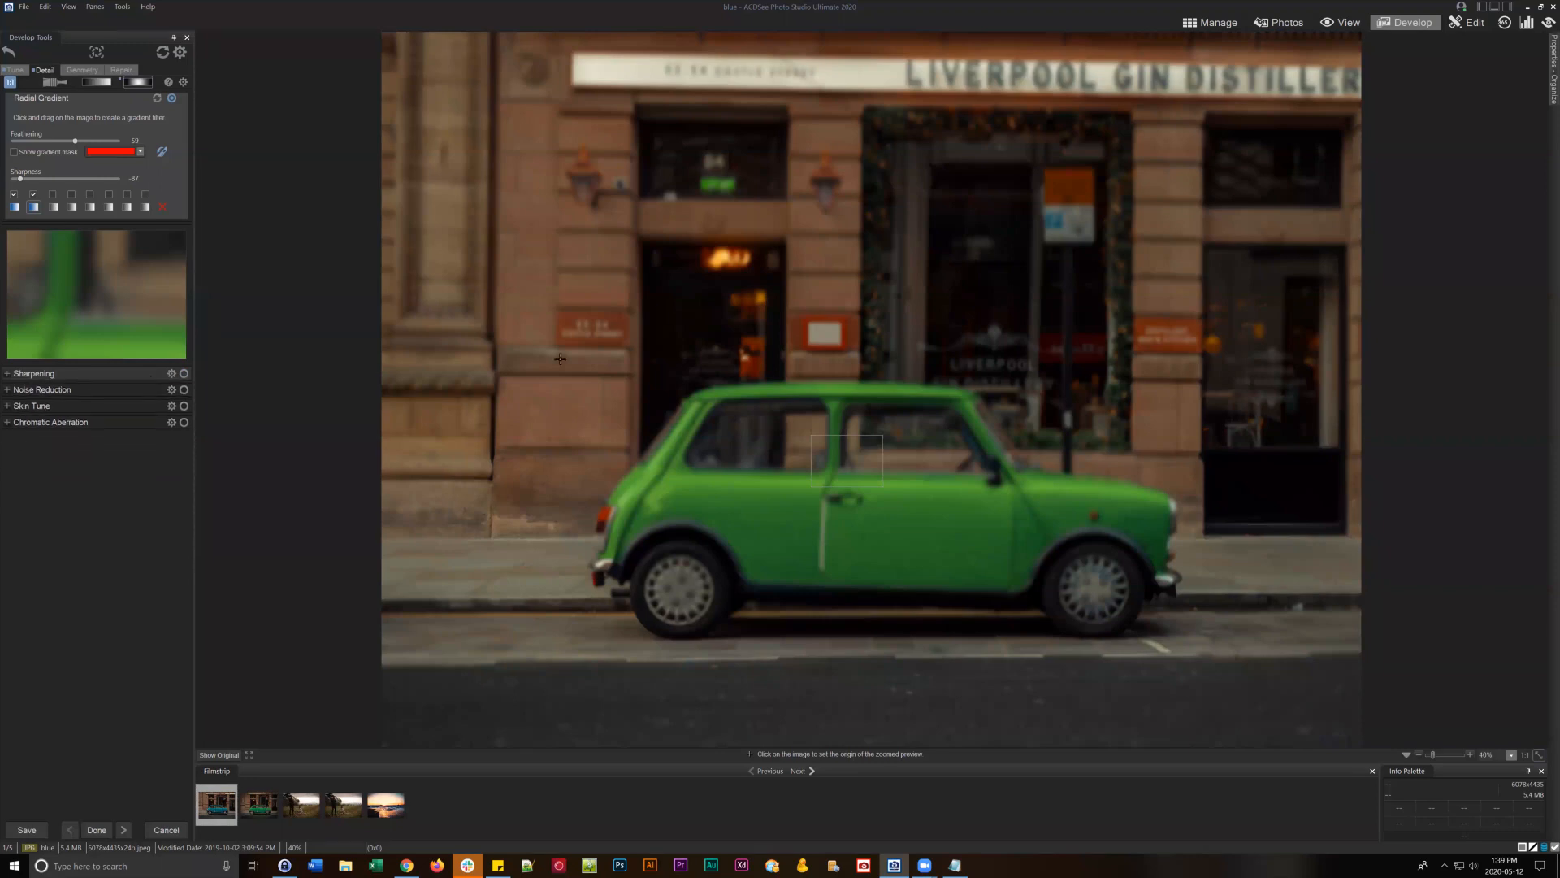
- Check the first radial gradient's mask over the car and reopen the Sharpening settings
click(15, 207)
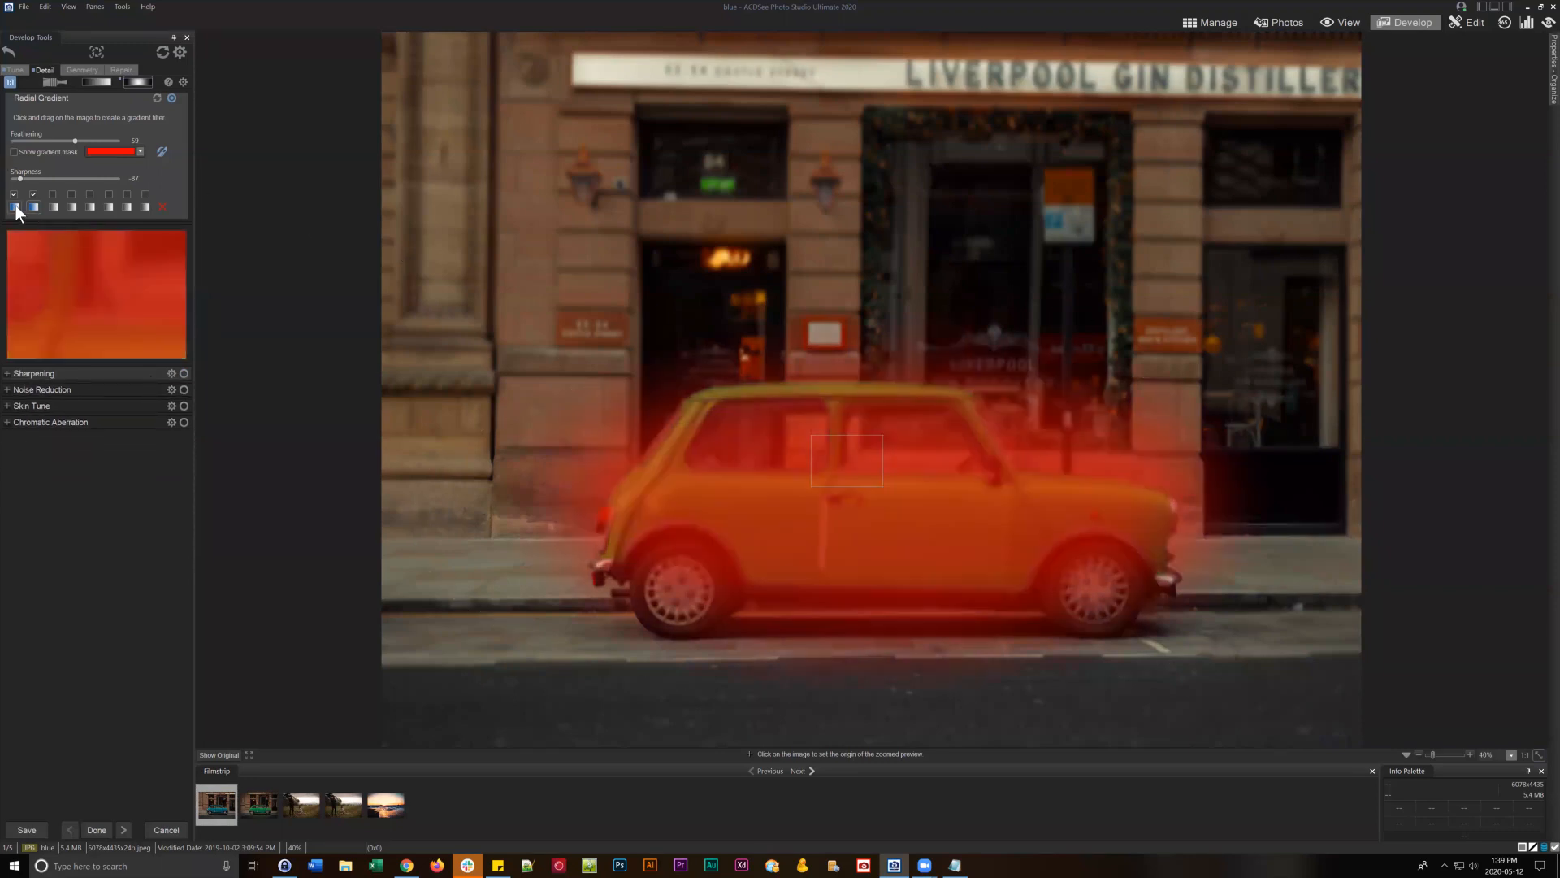
click(8, 374)
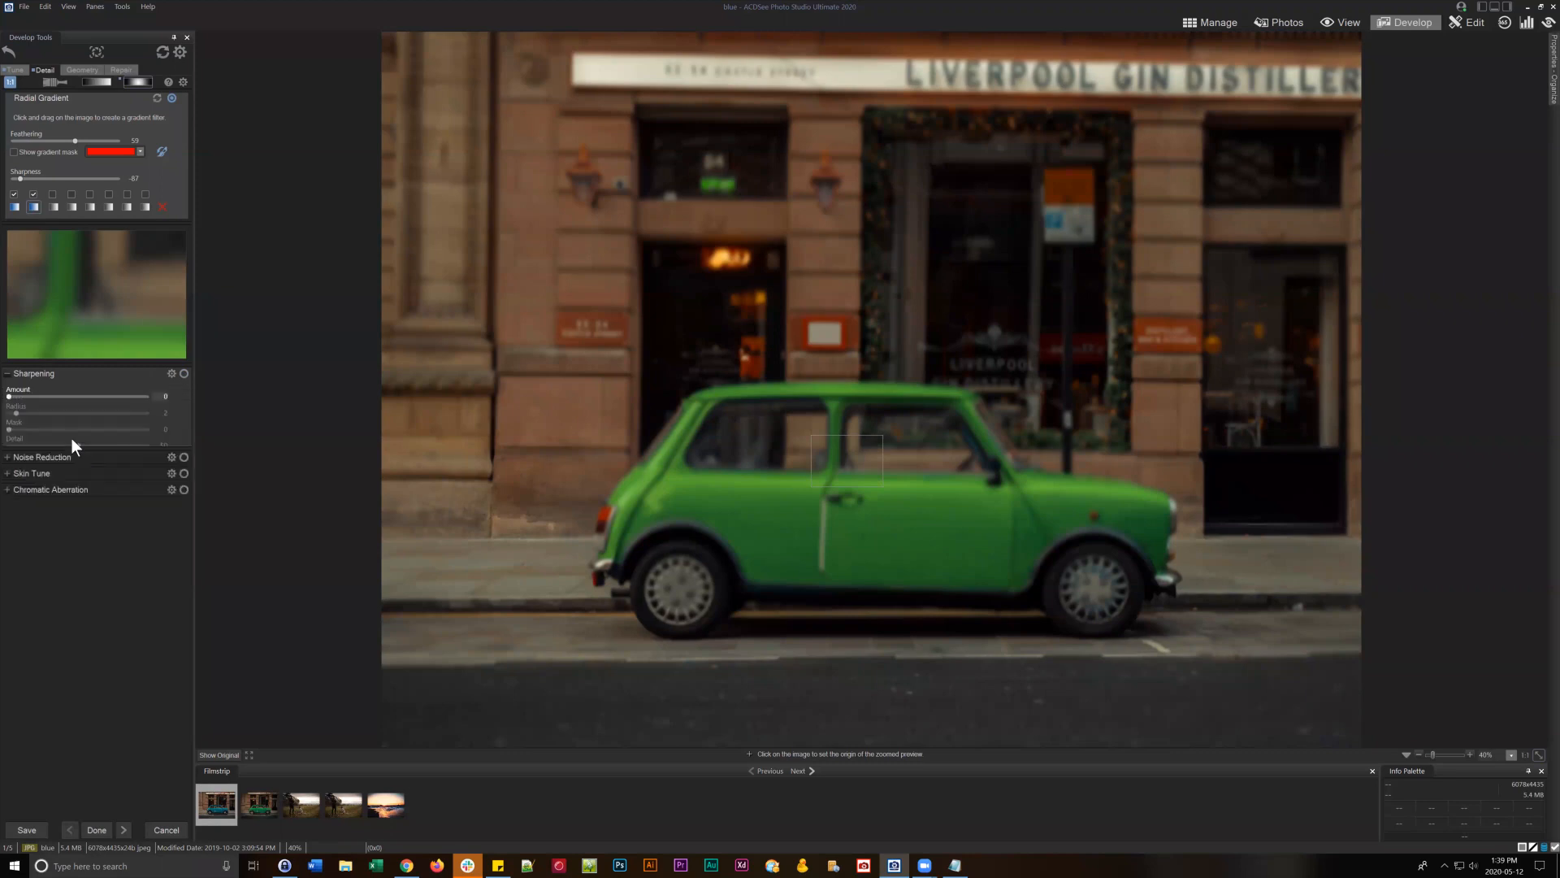
- Try a Sharpening amount of 52 on the car photo and reset the Sharpening adjustments
click(50, 396)
drag(70, 397, 85, 396)
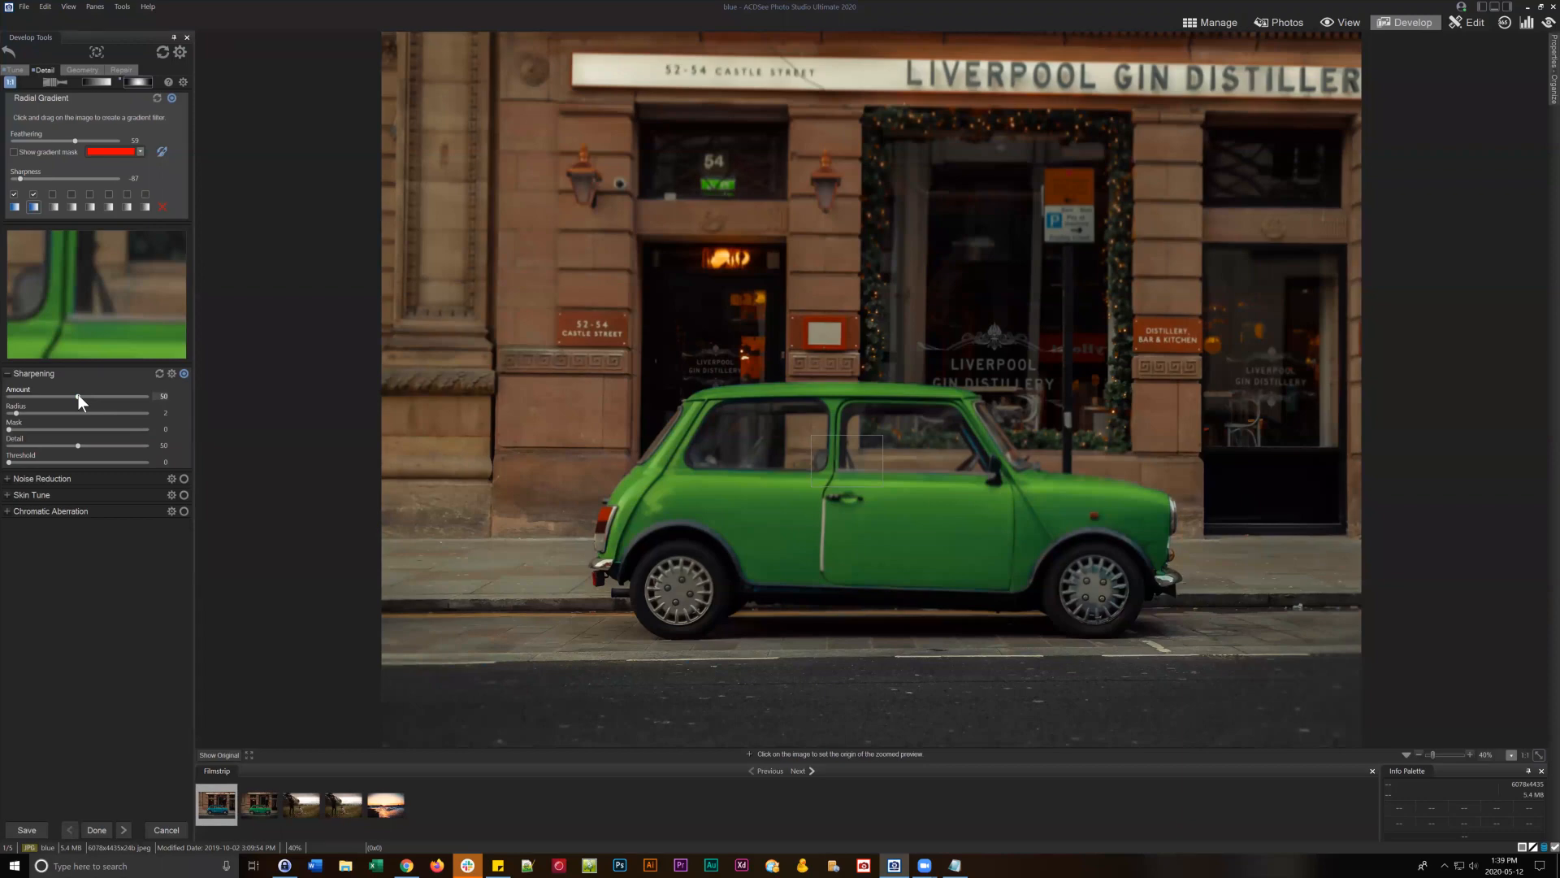
drag(78, 395, 81, 395)
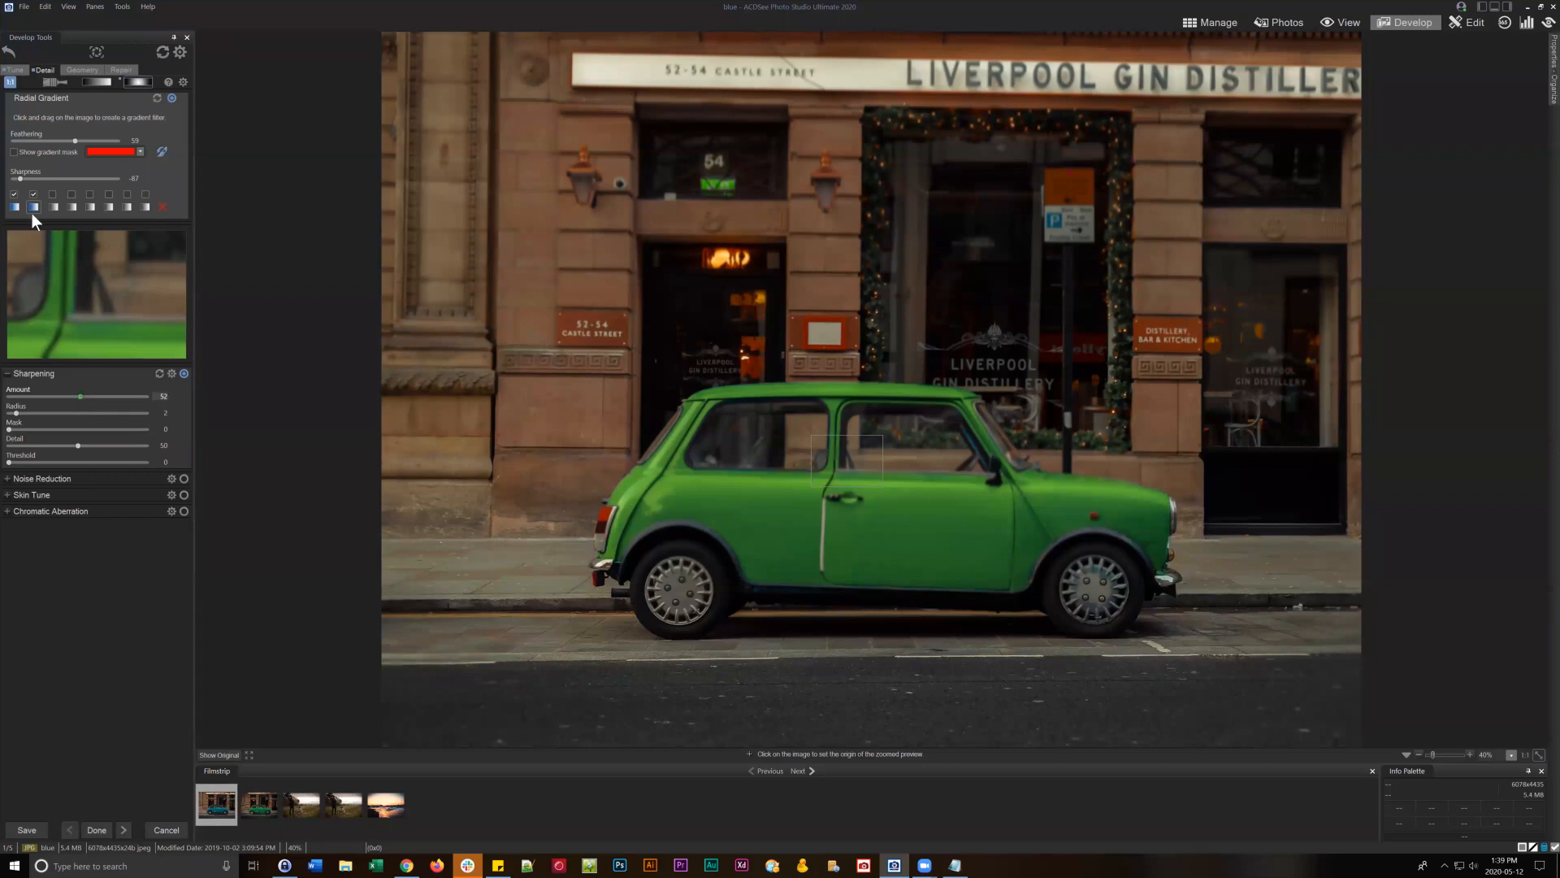
click(51, 79)
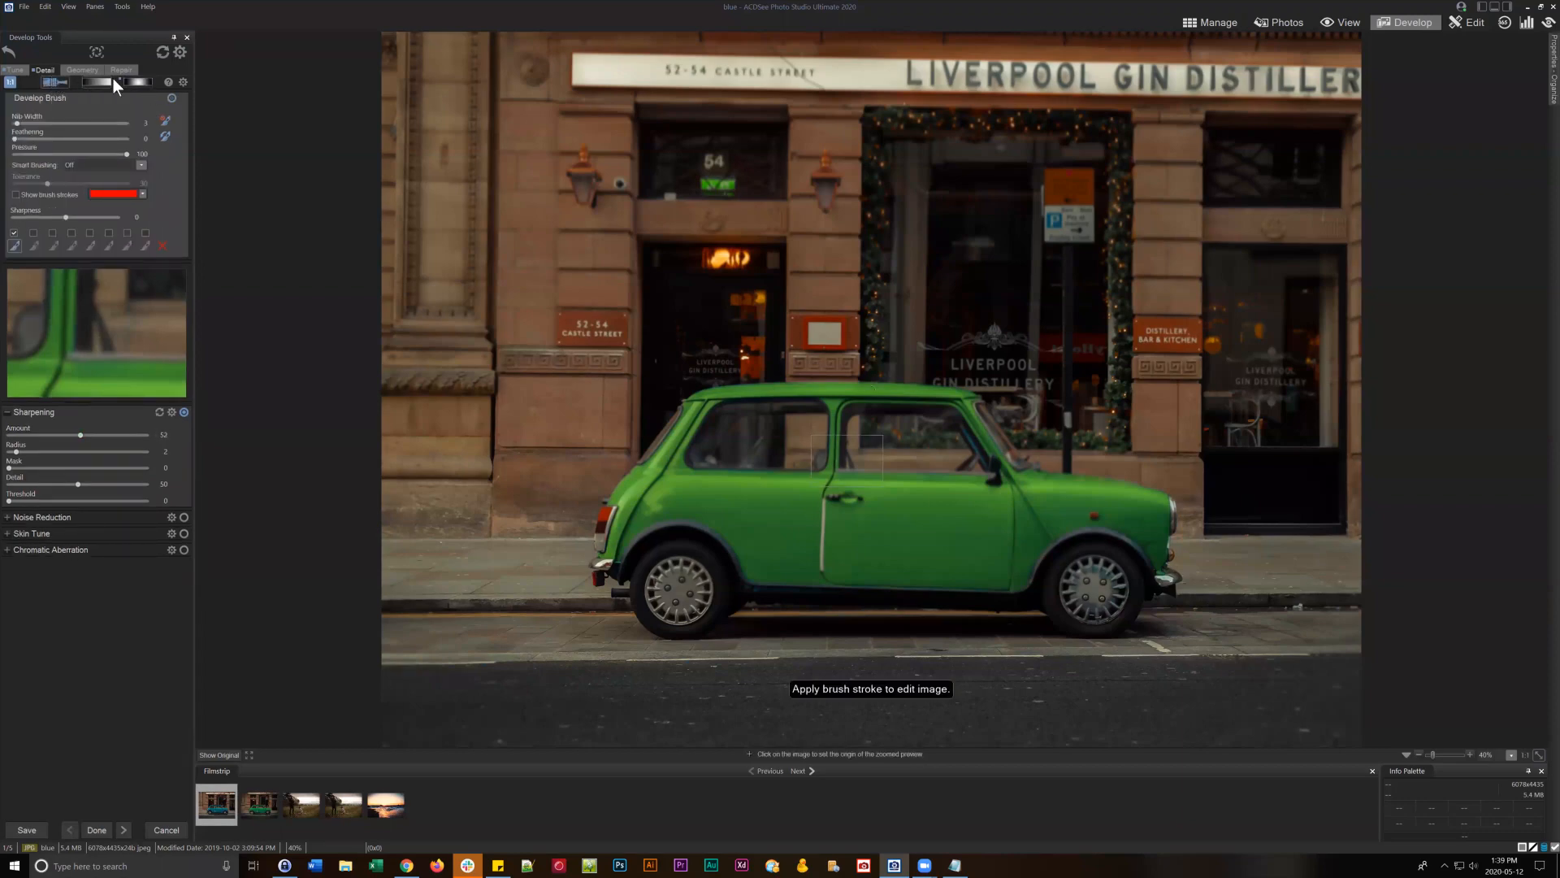
click(138, 81)
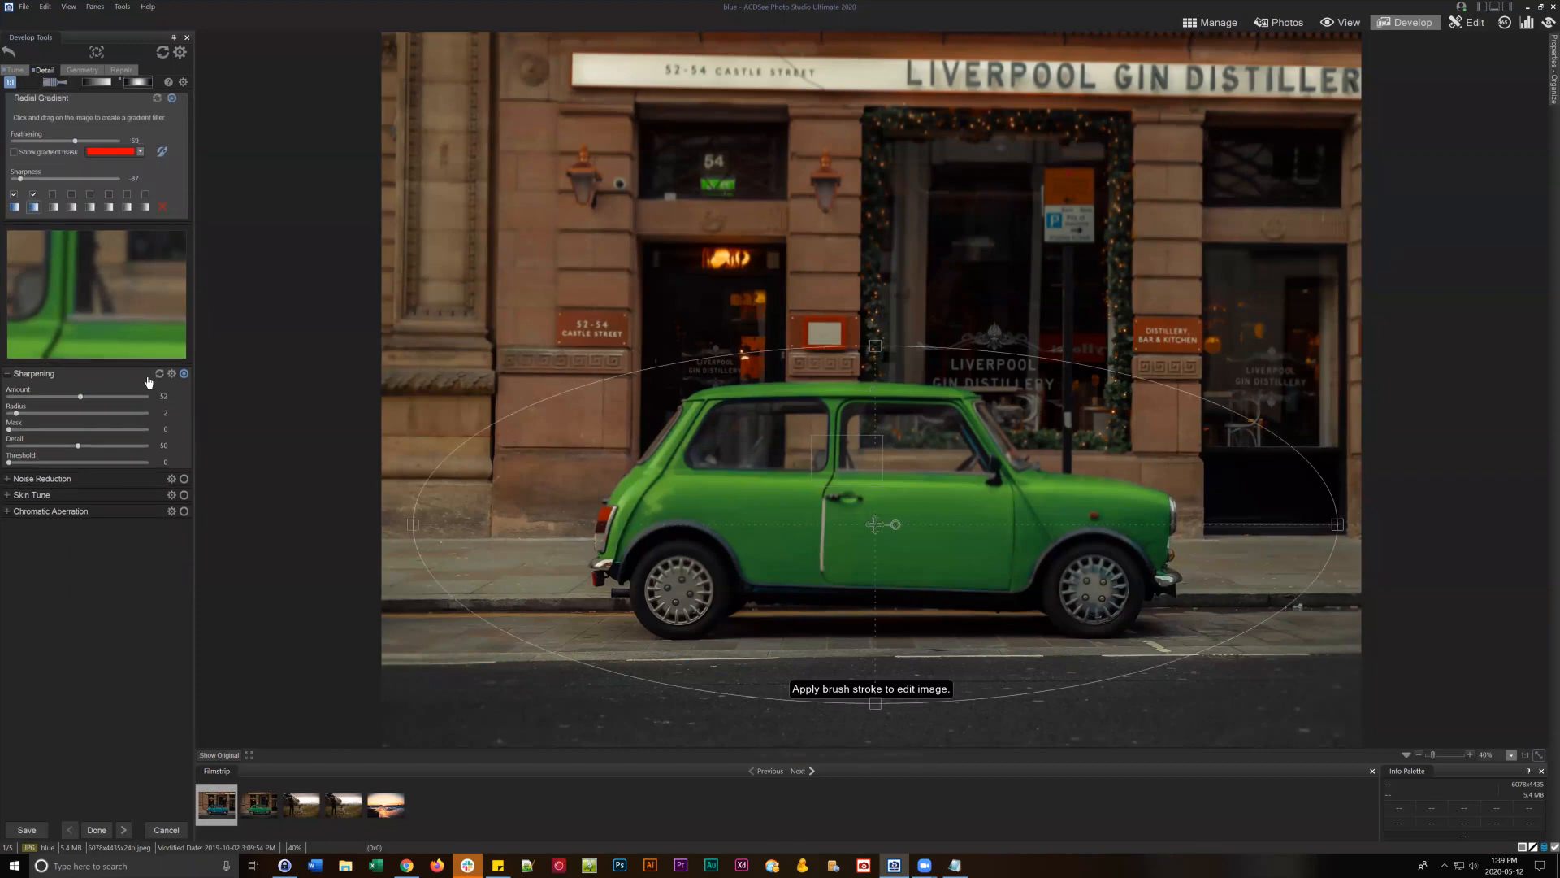
double_click(81, 395)
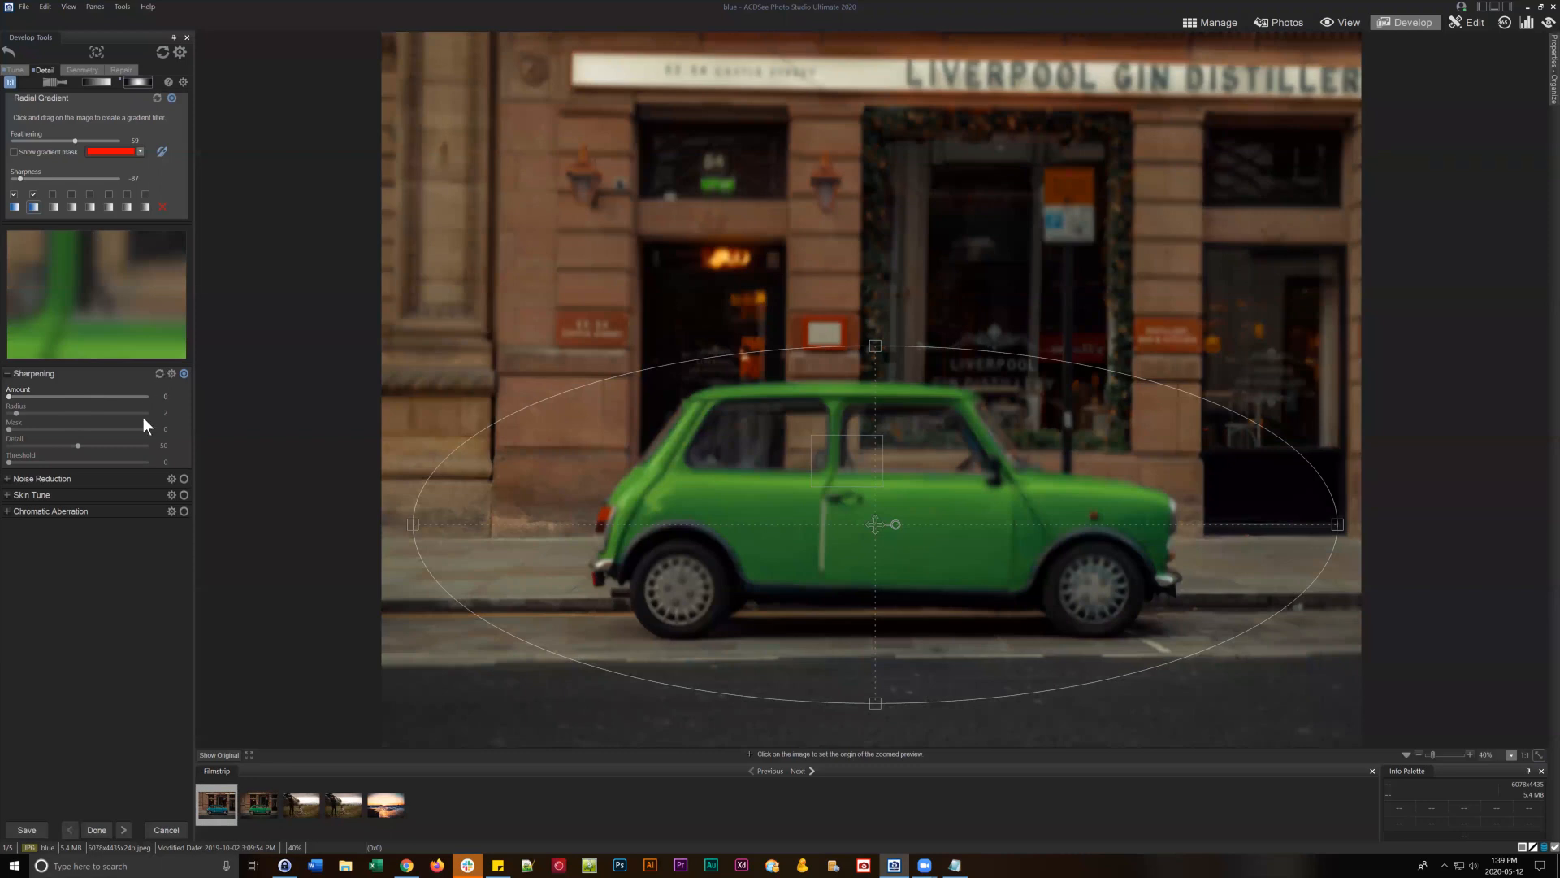
click(159, 373)
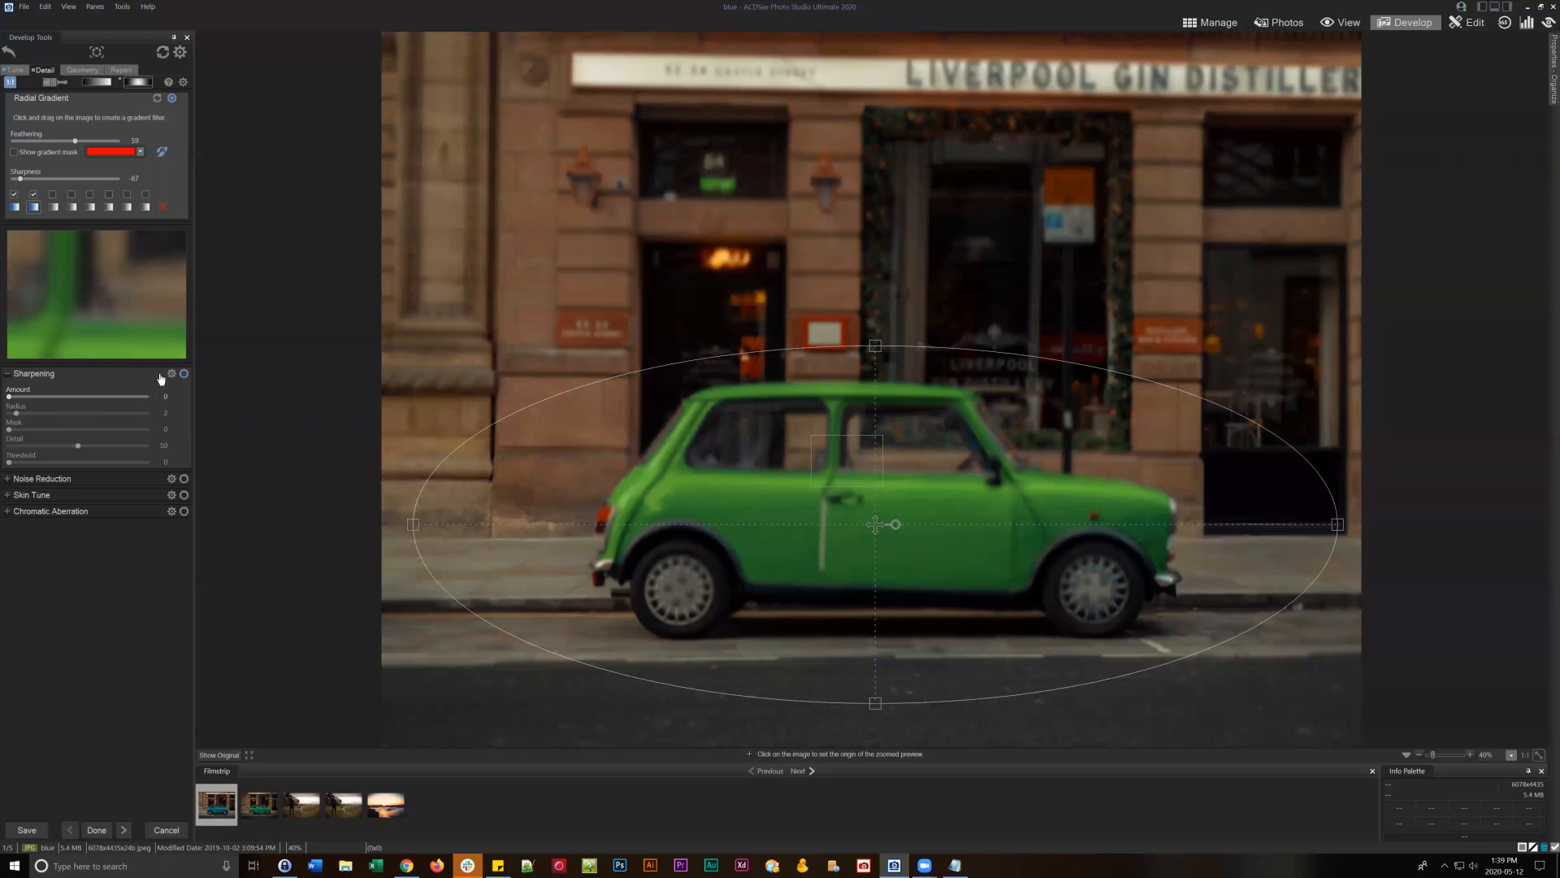
click(7, 375)
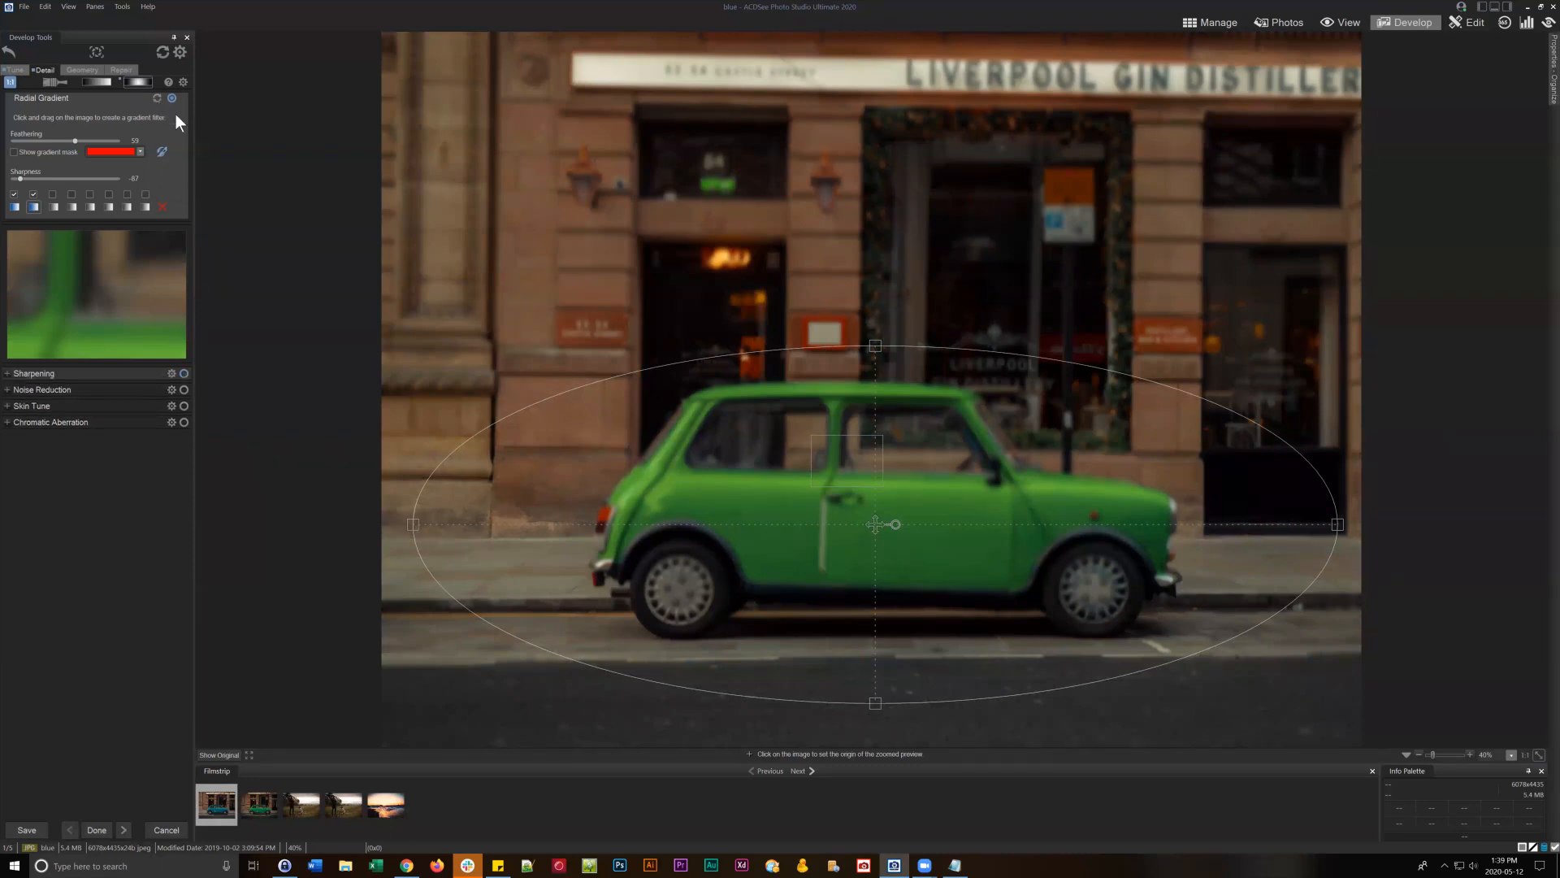
- Check the first Detail radial gradient over the car and the Tune Develop Brush's mask on the car body
click(12, 208)
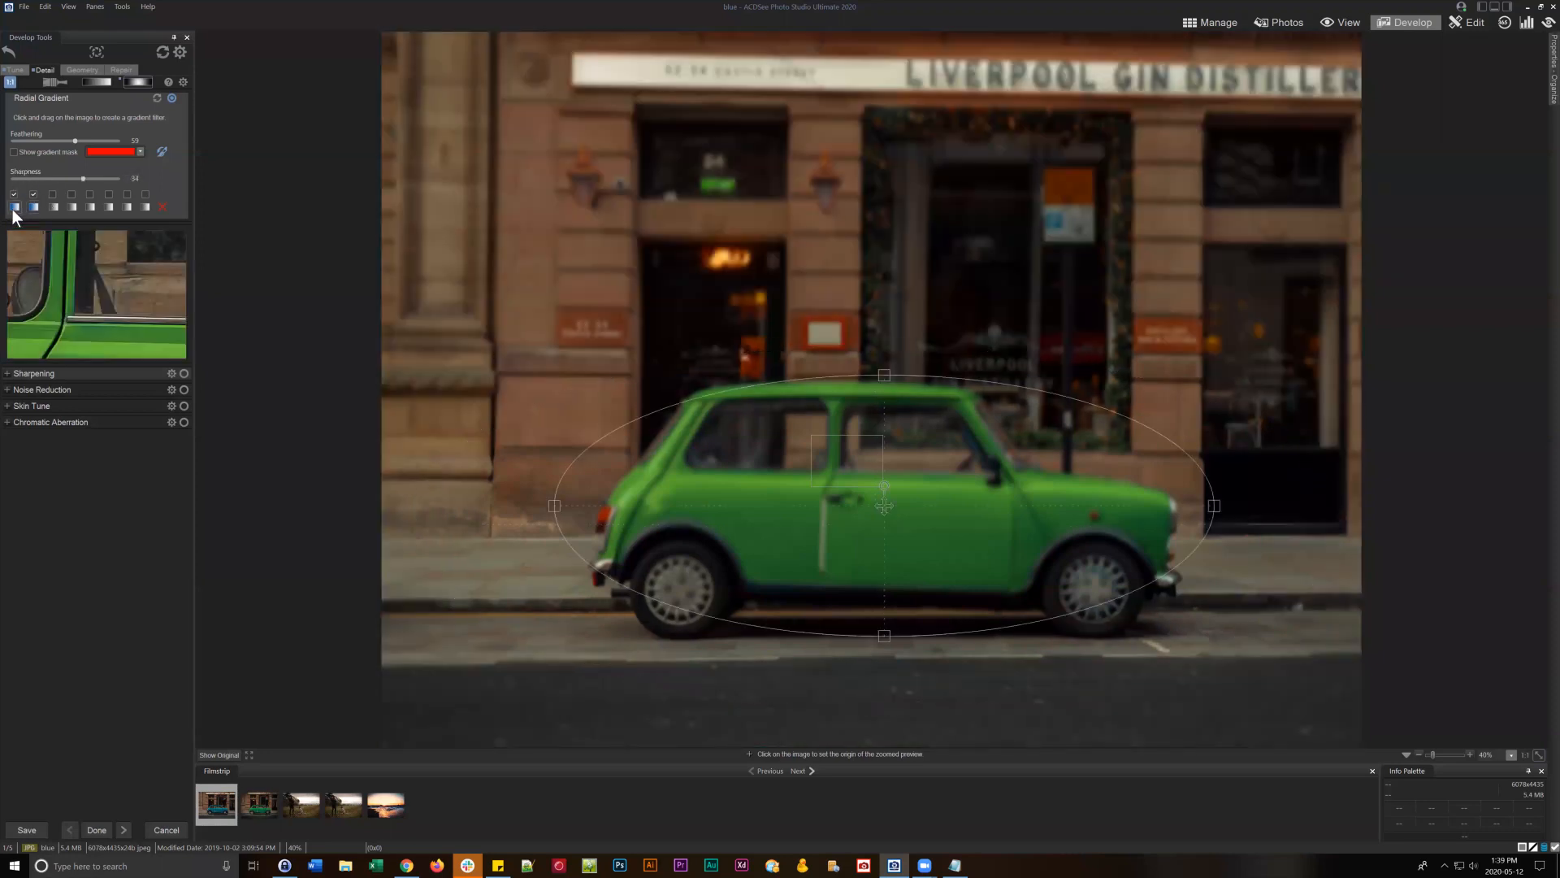
click(14, 70)
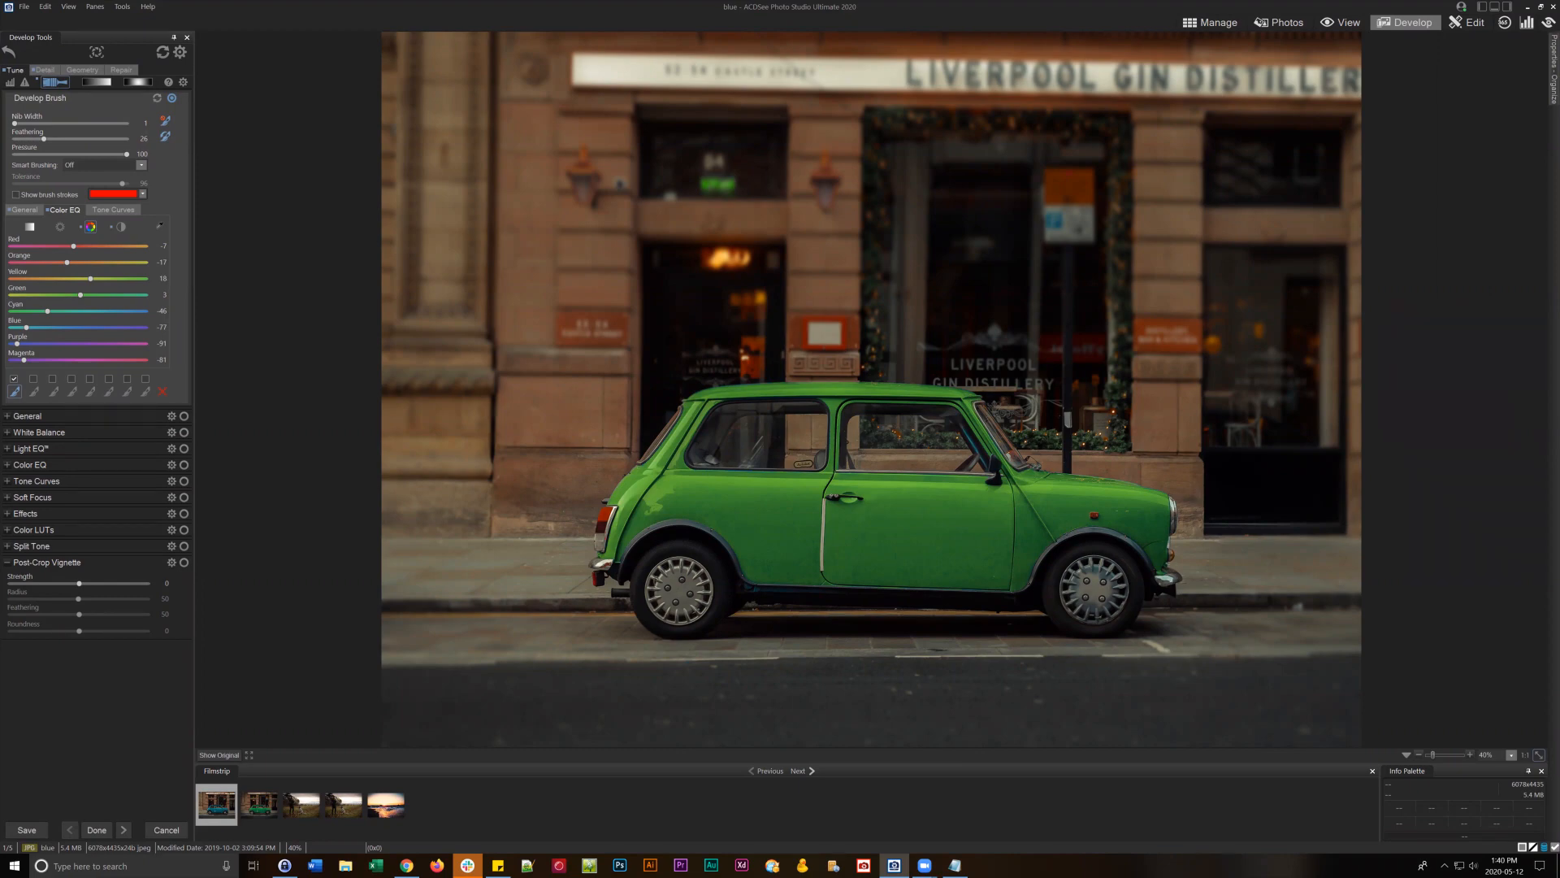
click(15, 391)
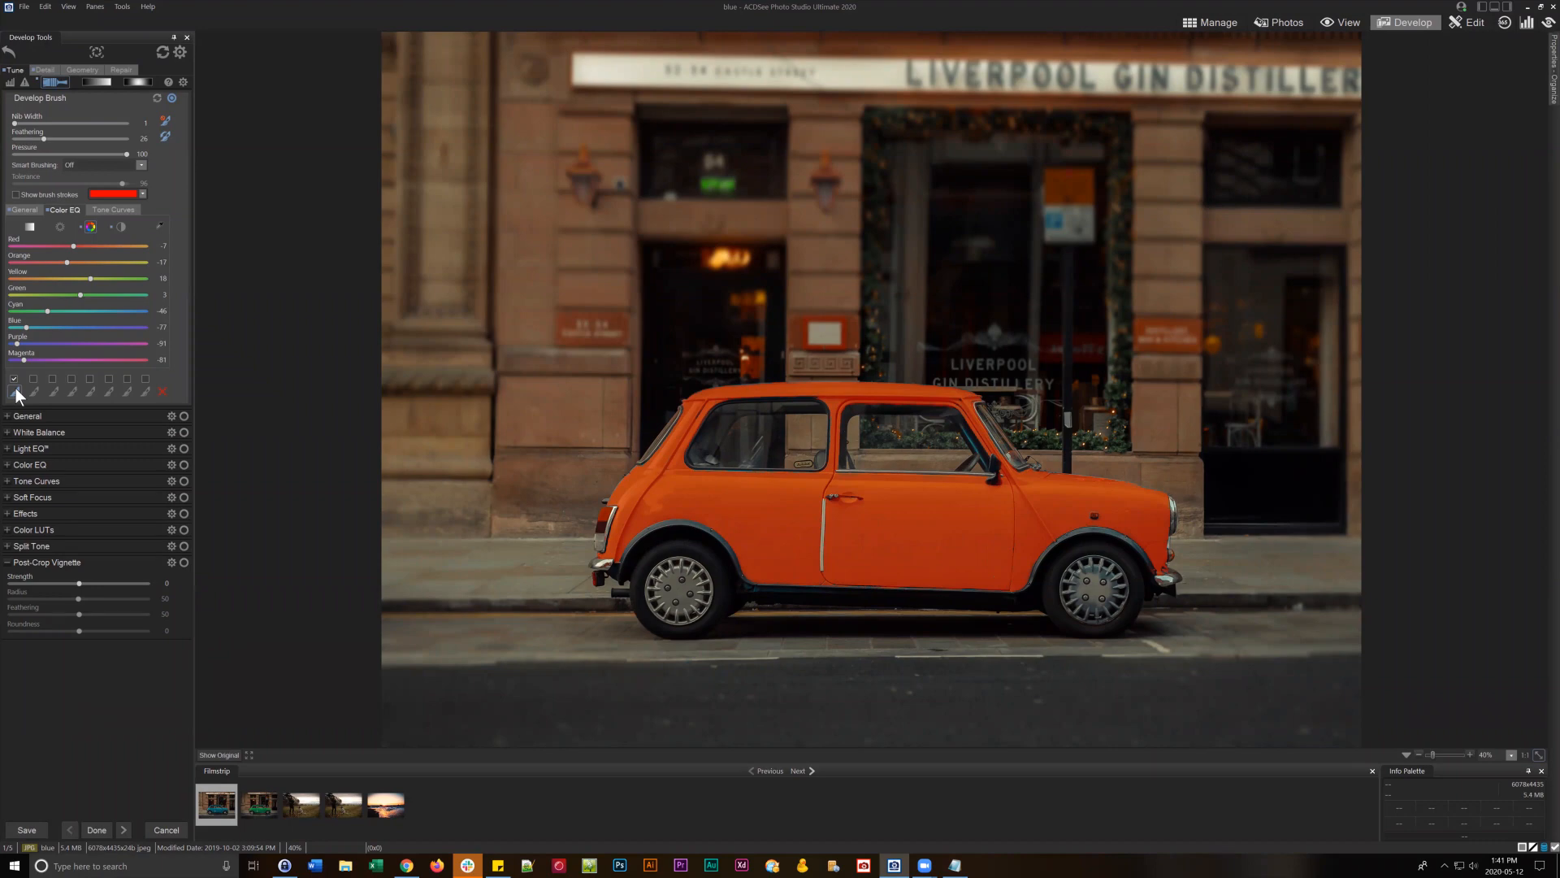
click(16, 391)
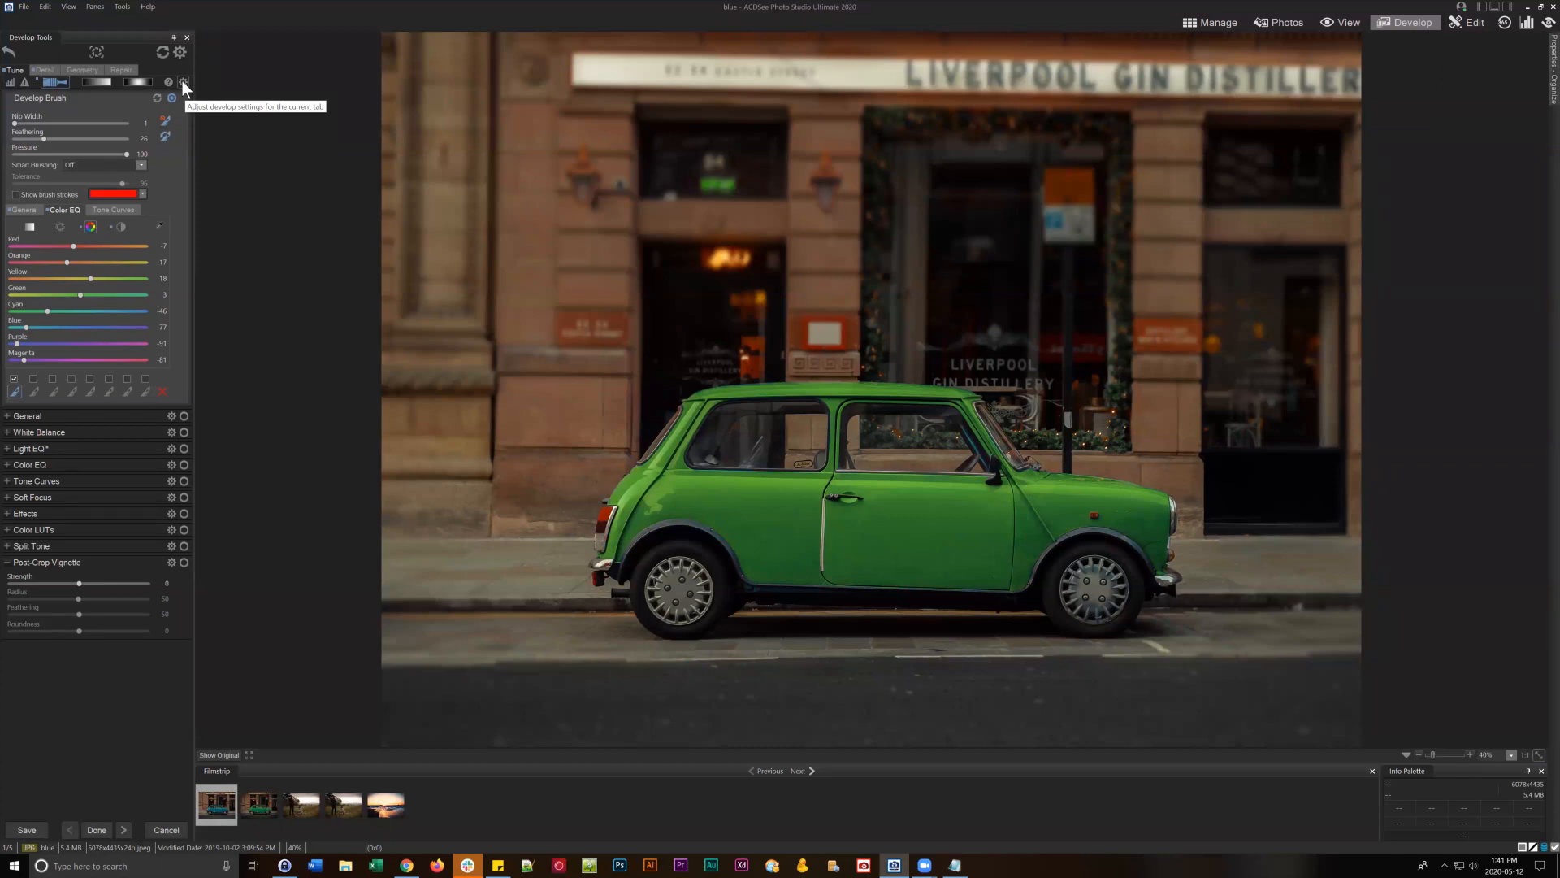
- Save the current Tune settings as a preset named "brush car 2"
click(183, 82)
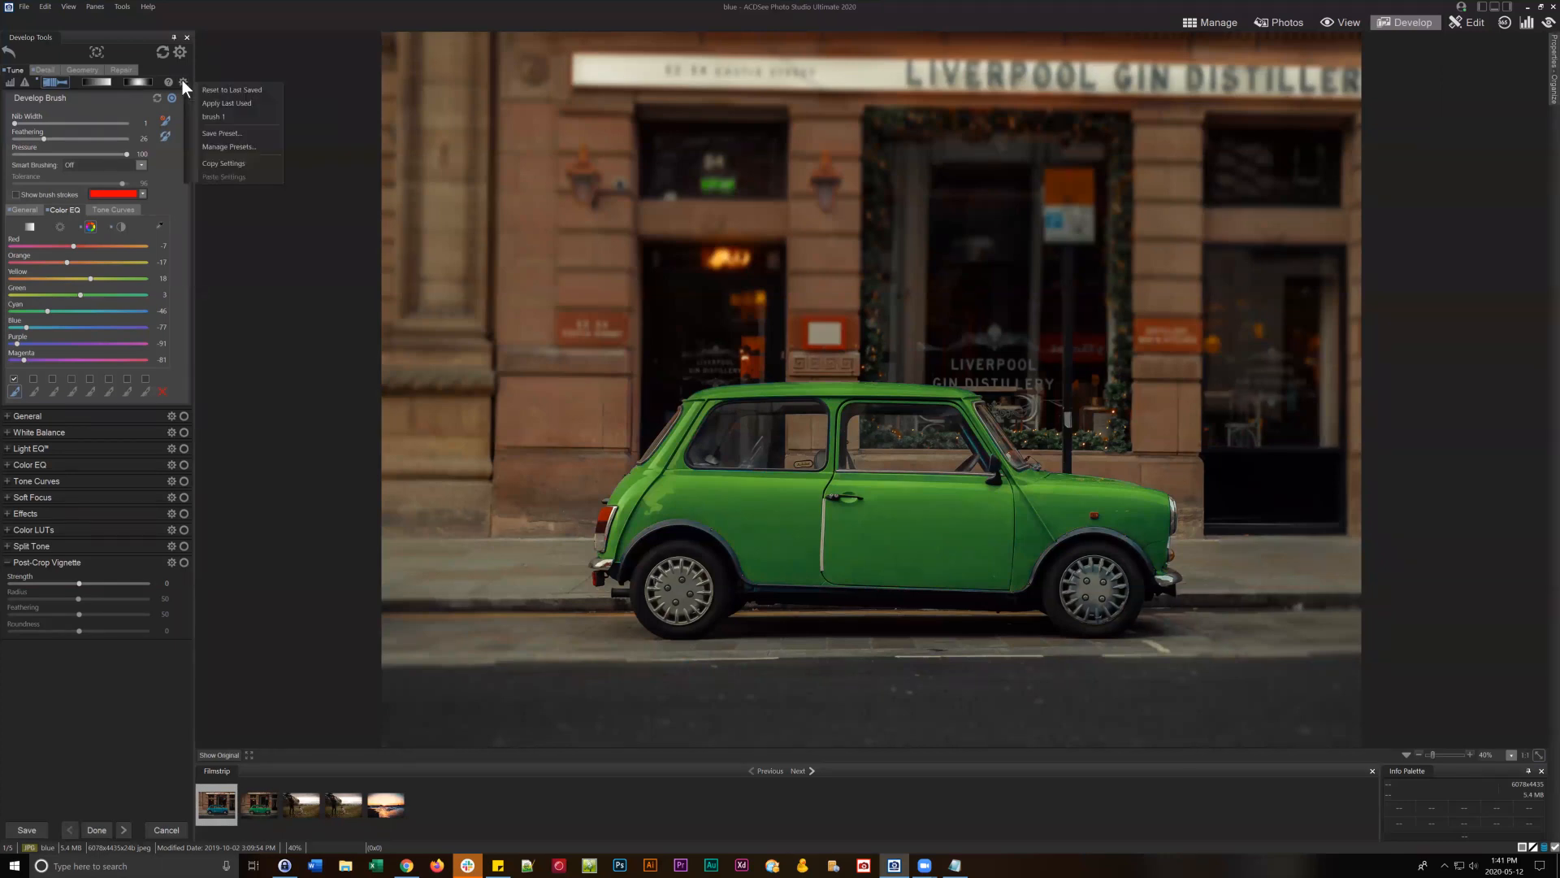
click(237, 132)
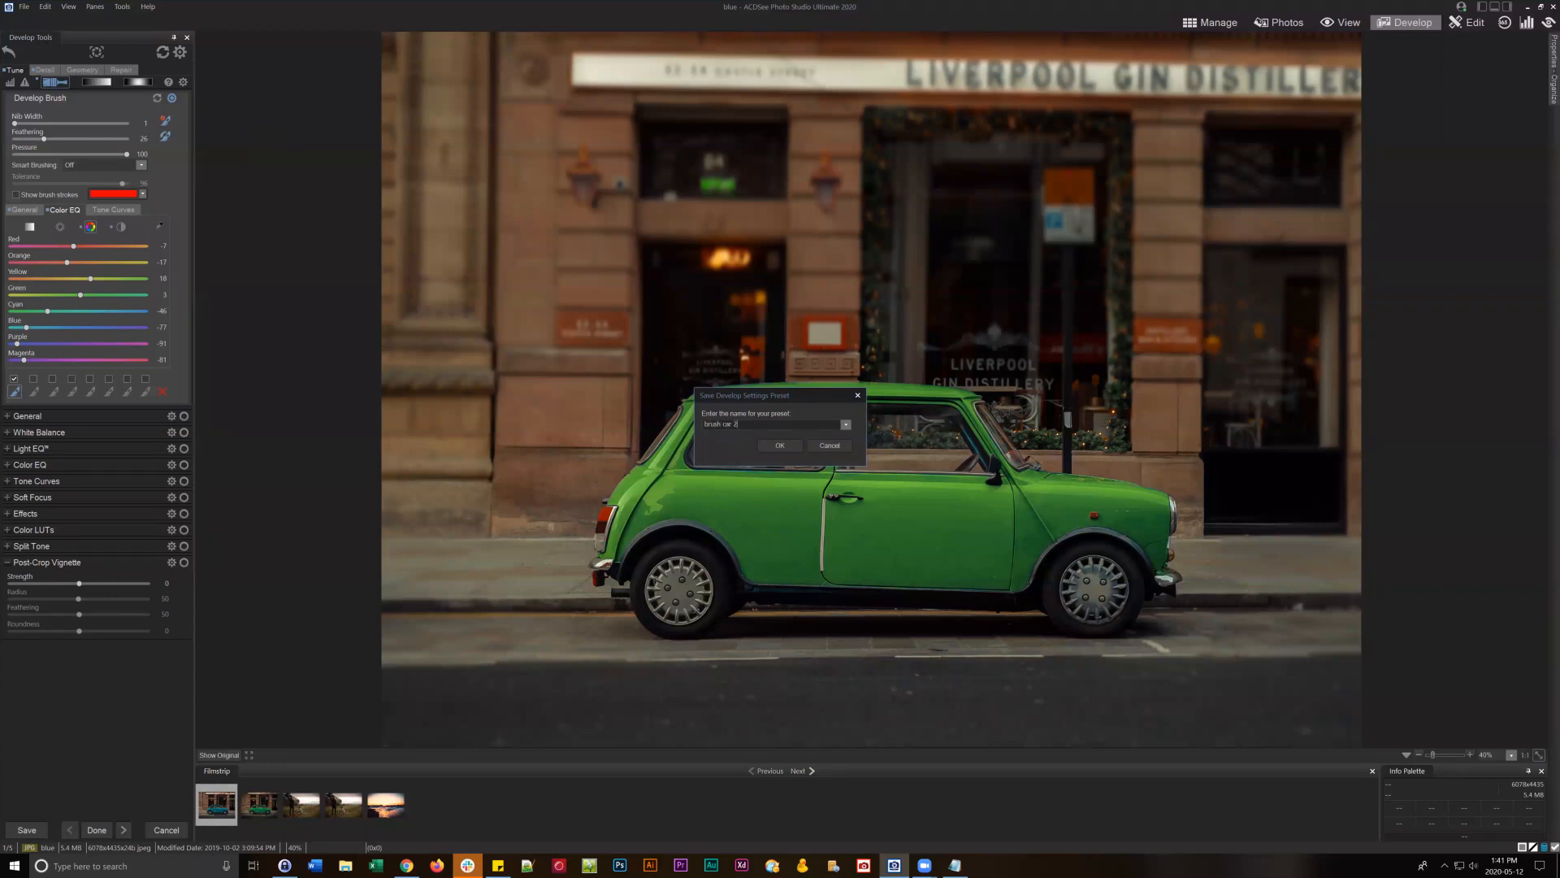
click(780, 445)
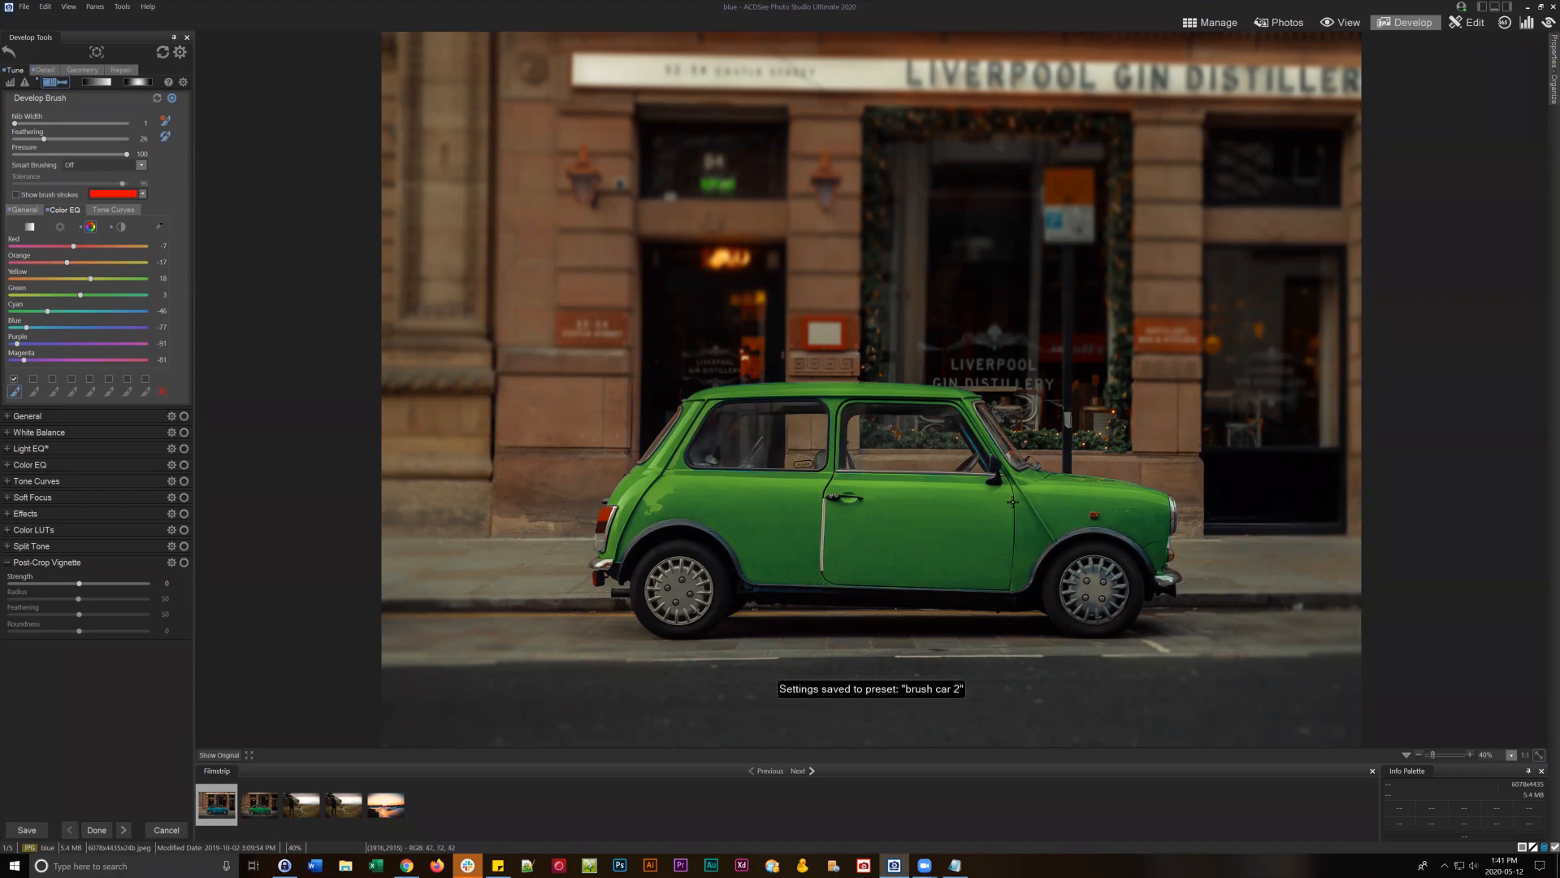
- Return to the photo library and open the dog photo DSC07711-2 for developing
click(14, 392)
click(1220, 19)
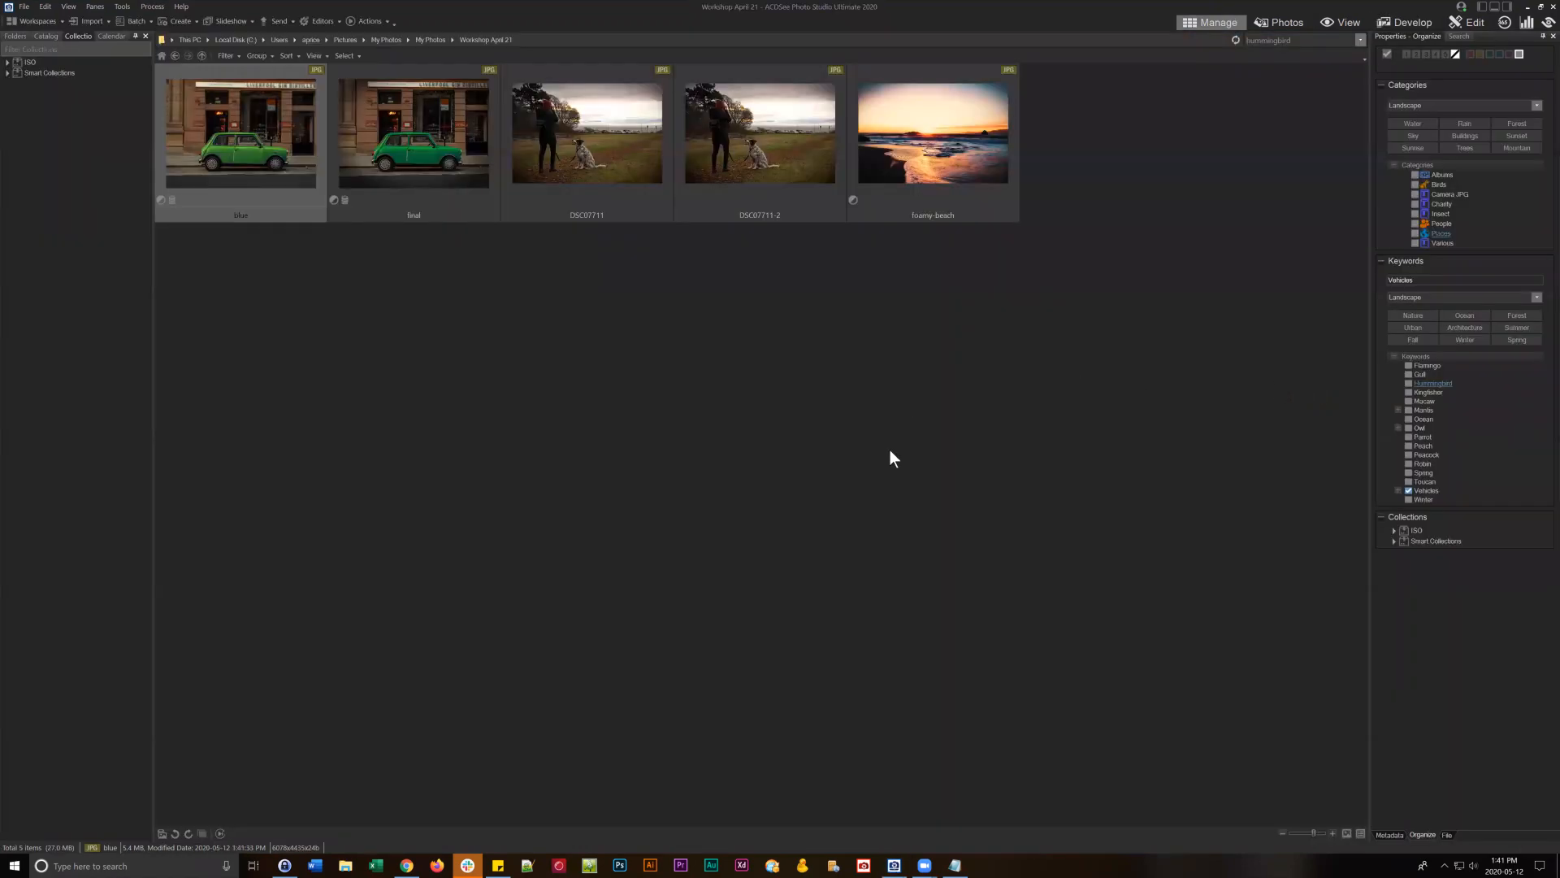
click(890, 458)
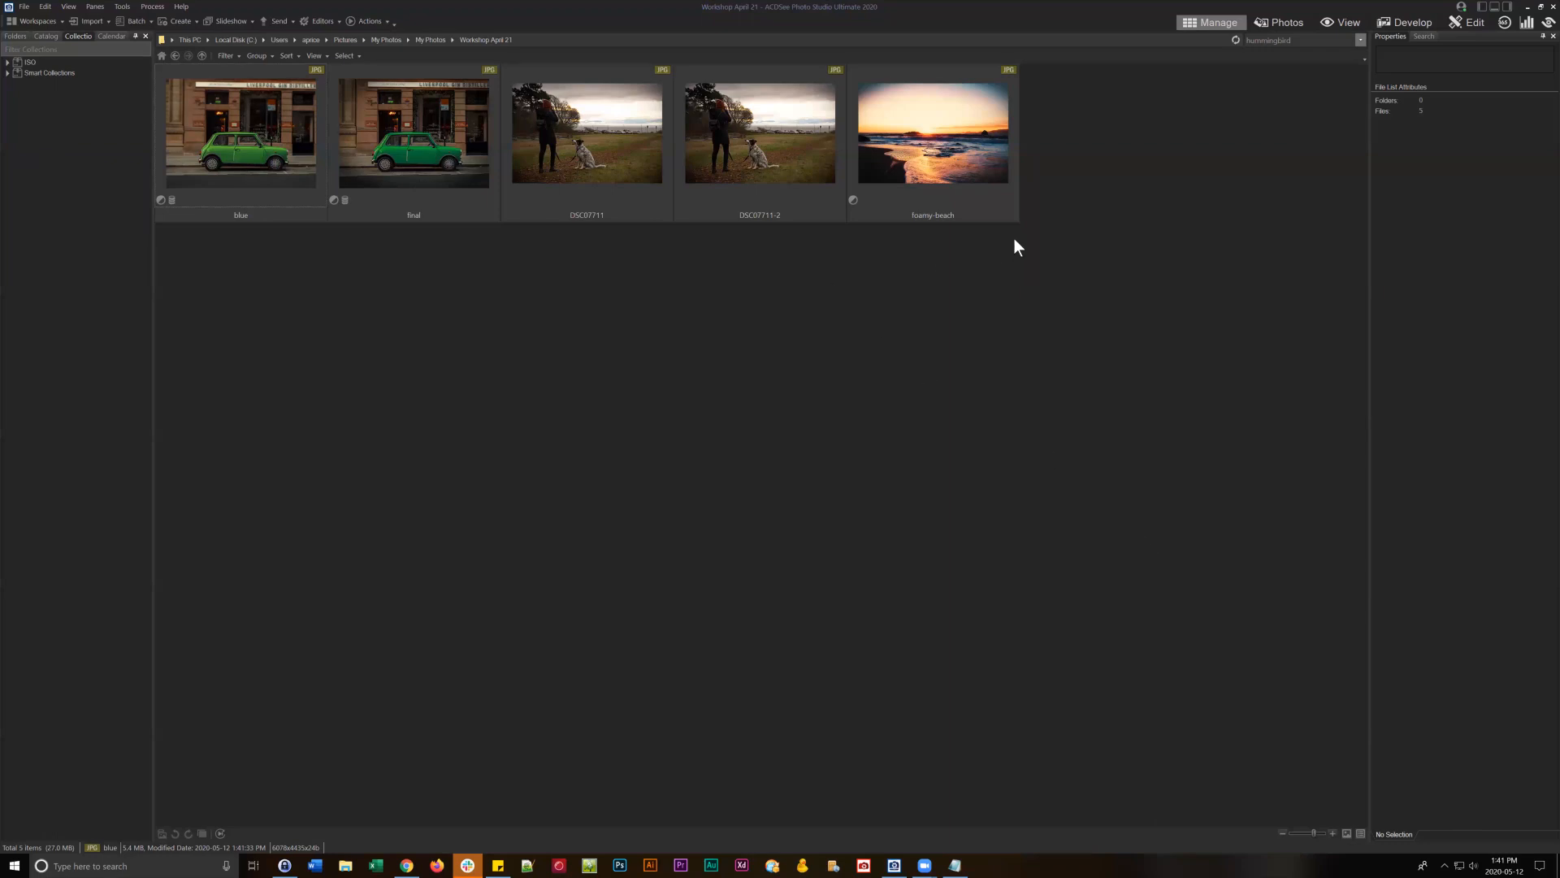
click(593, 209)
click(759, 134)
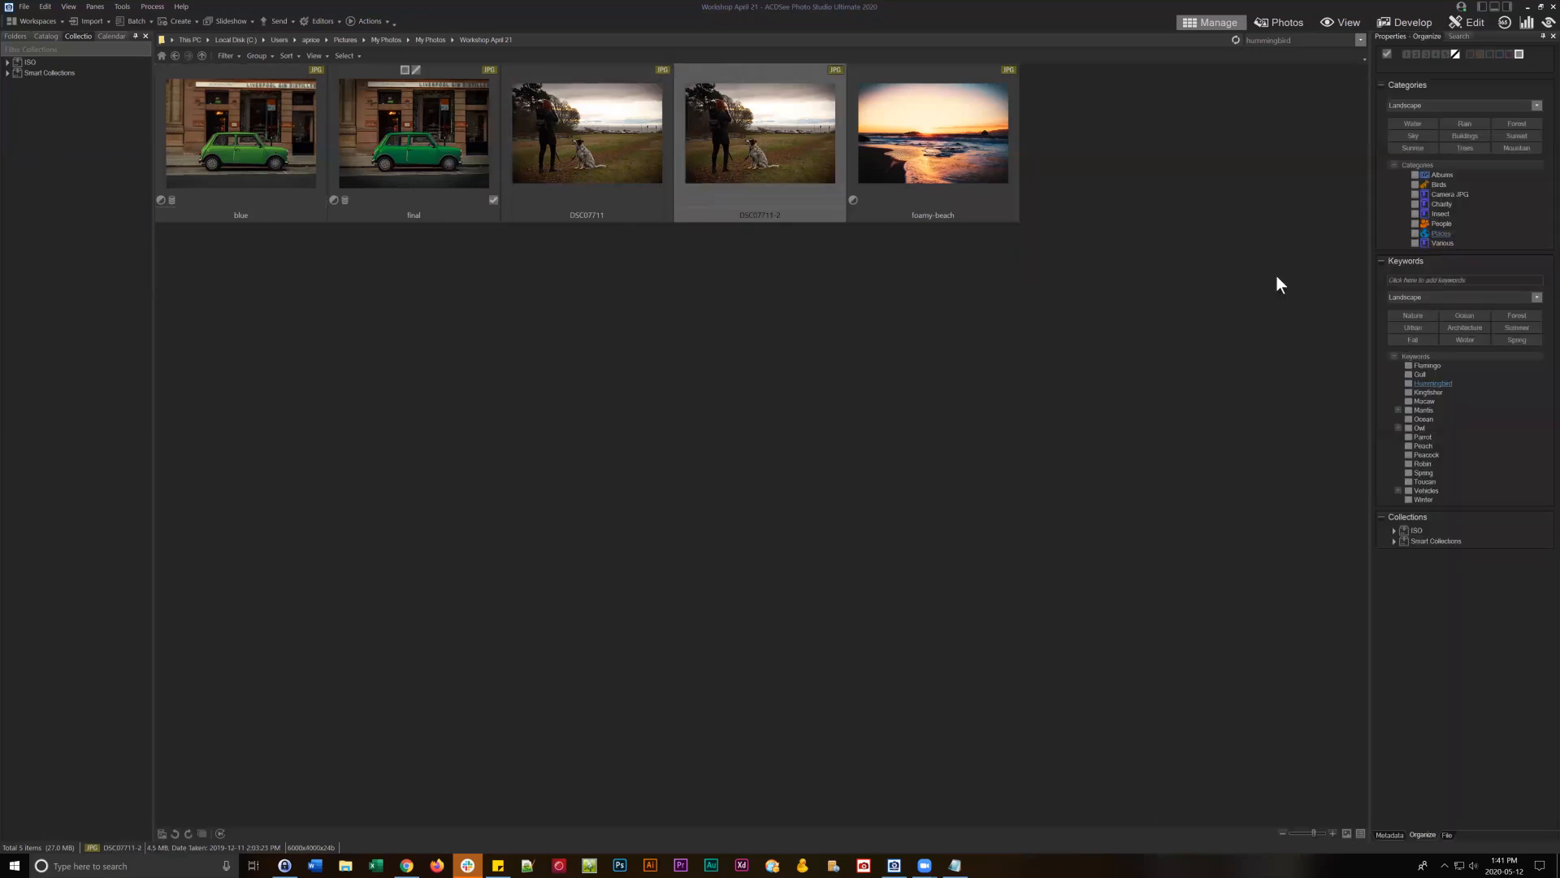
click(1399, 24)
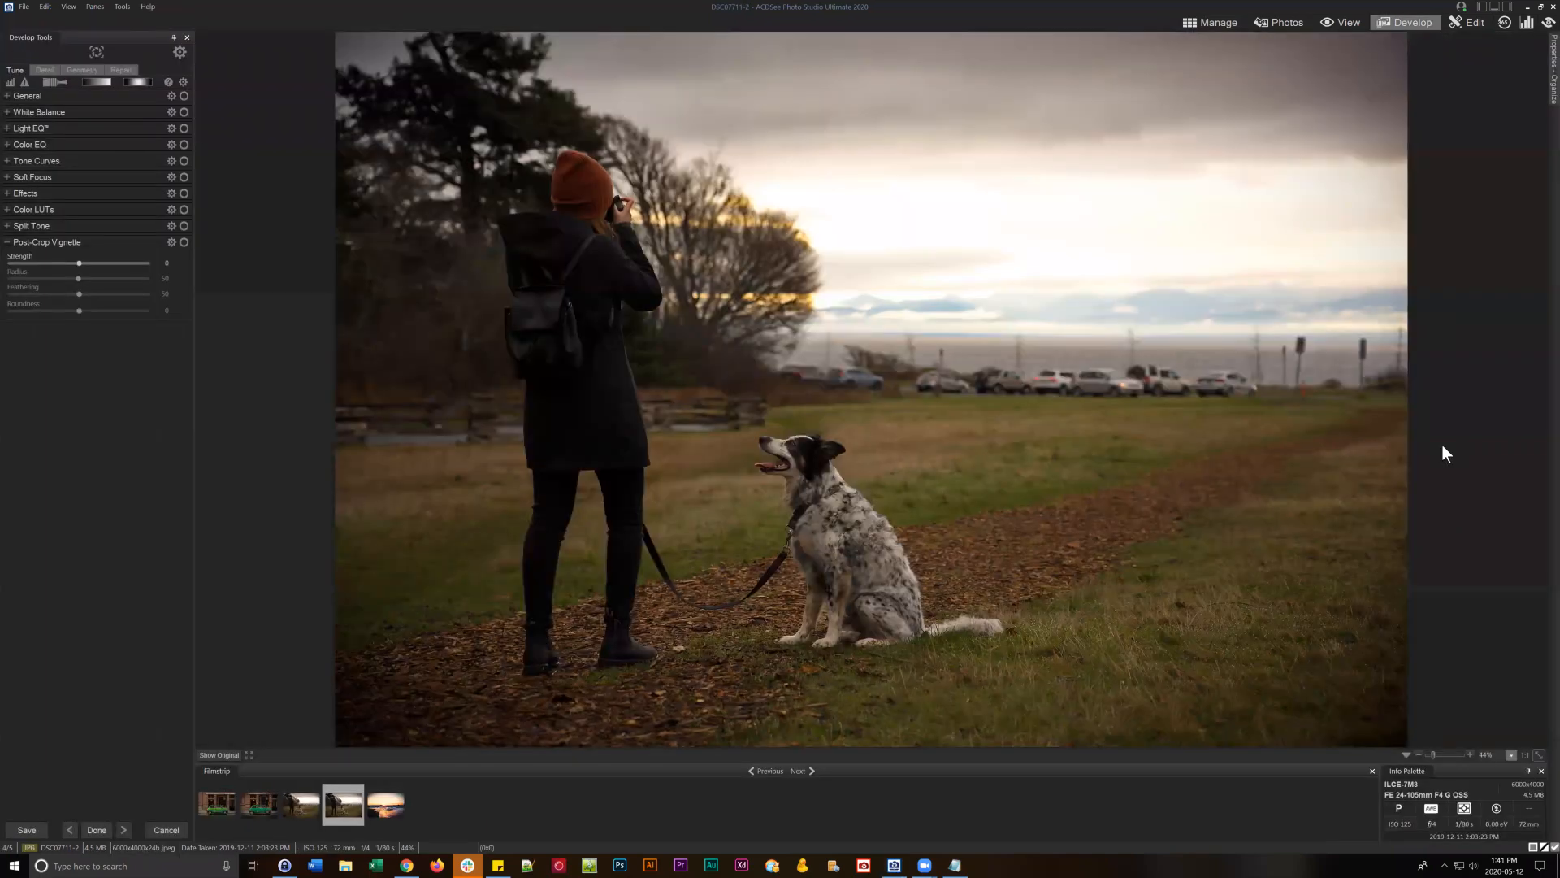
- Apply the "brush car 2" preset to the dog photo and inspect the transferred brush's mask and General settings
click(182, 79)
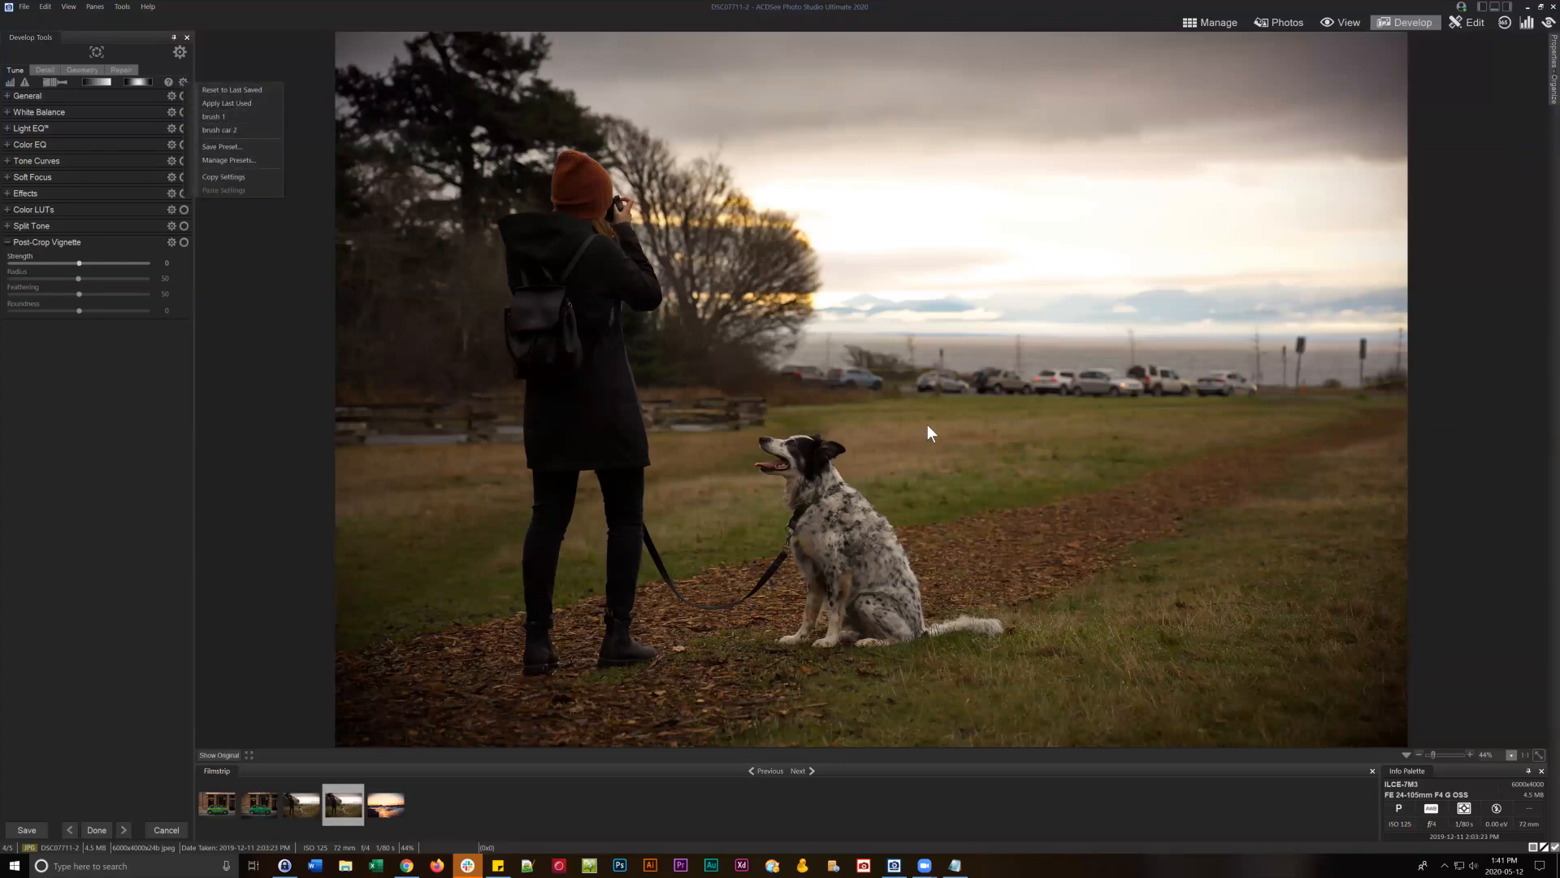
click(231, 130)
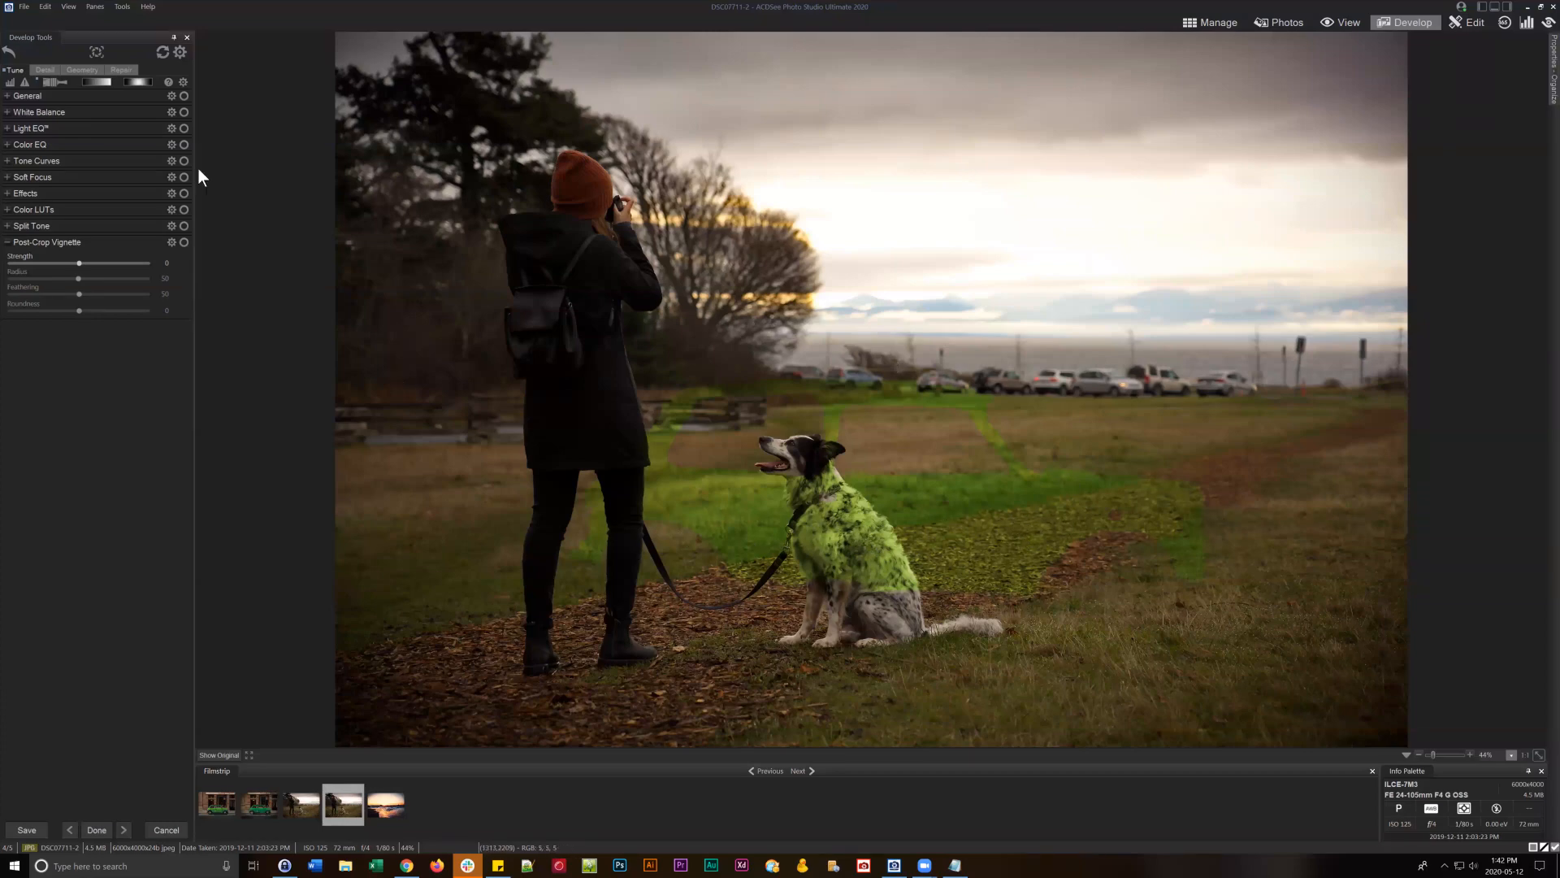
click(55, 80)
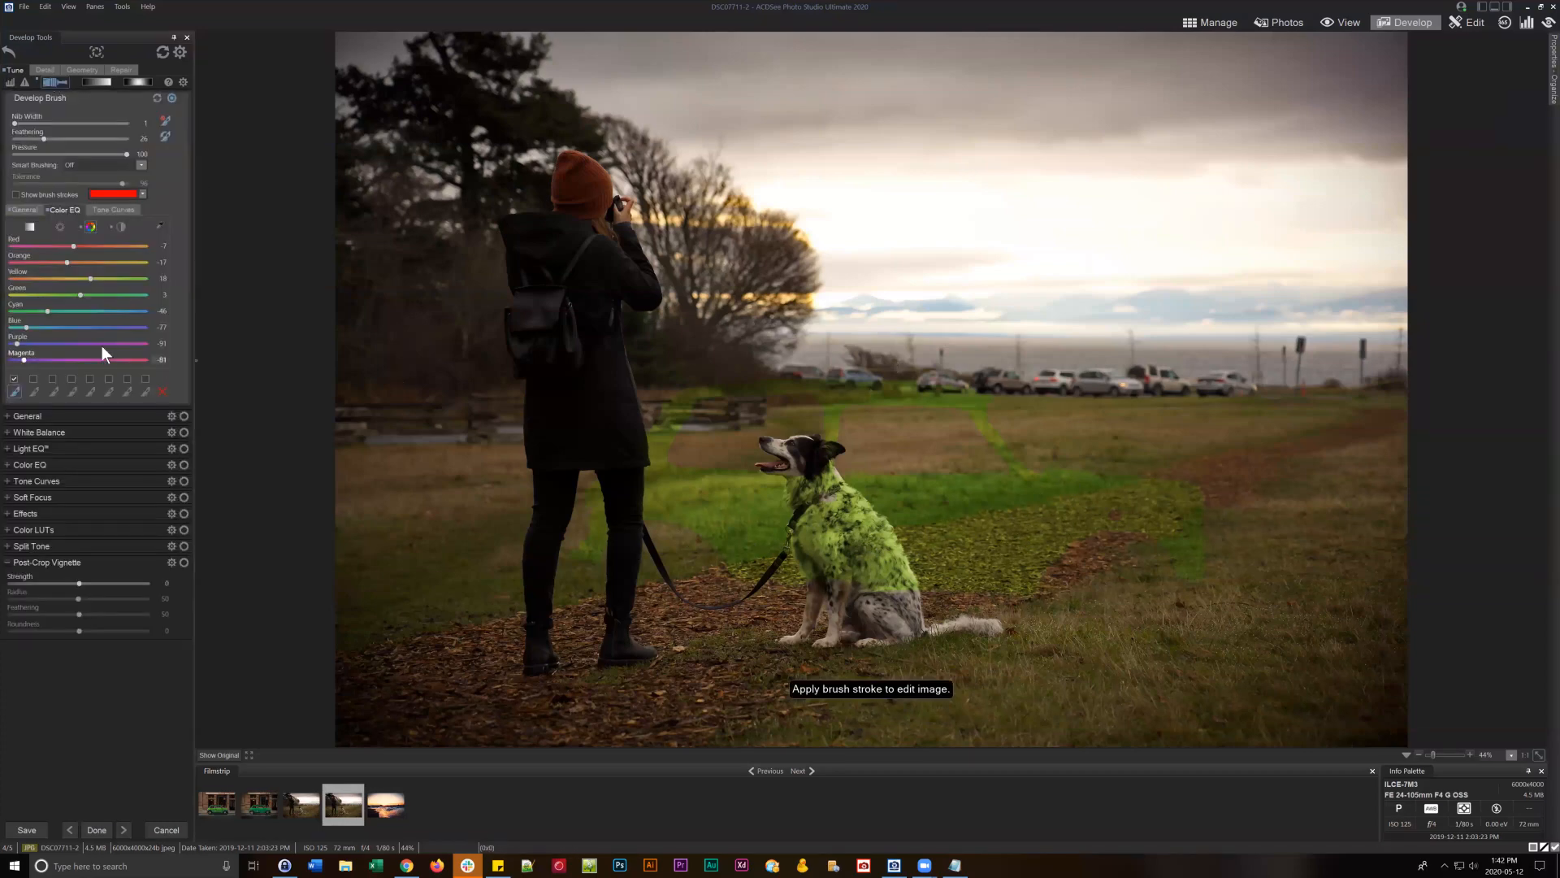
mouse_move(12, 392)
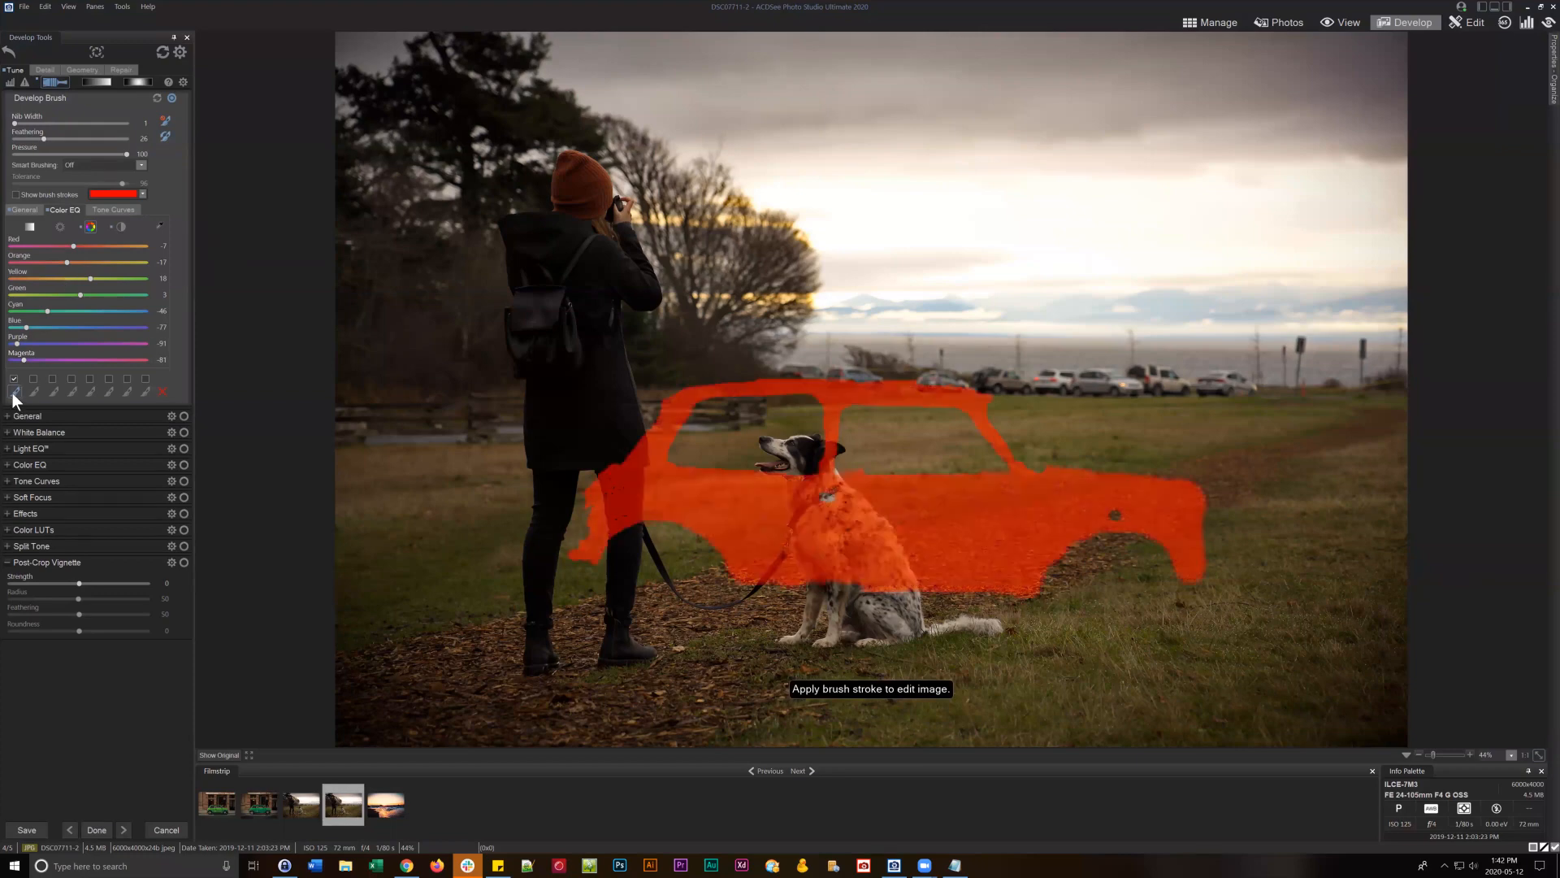
click(19, 209)
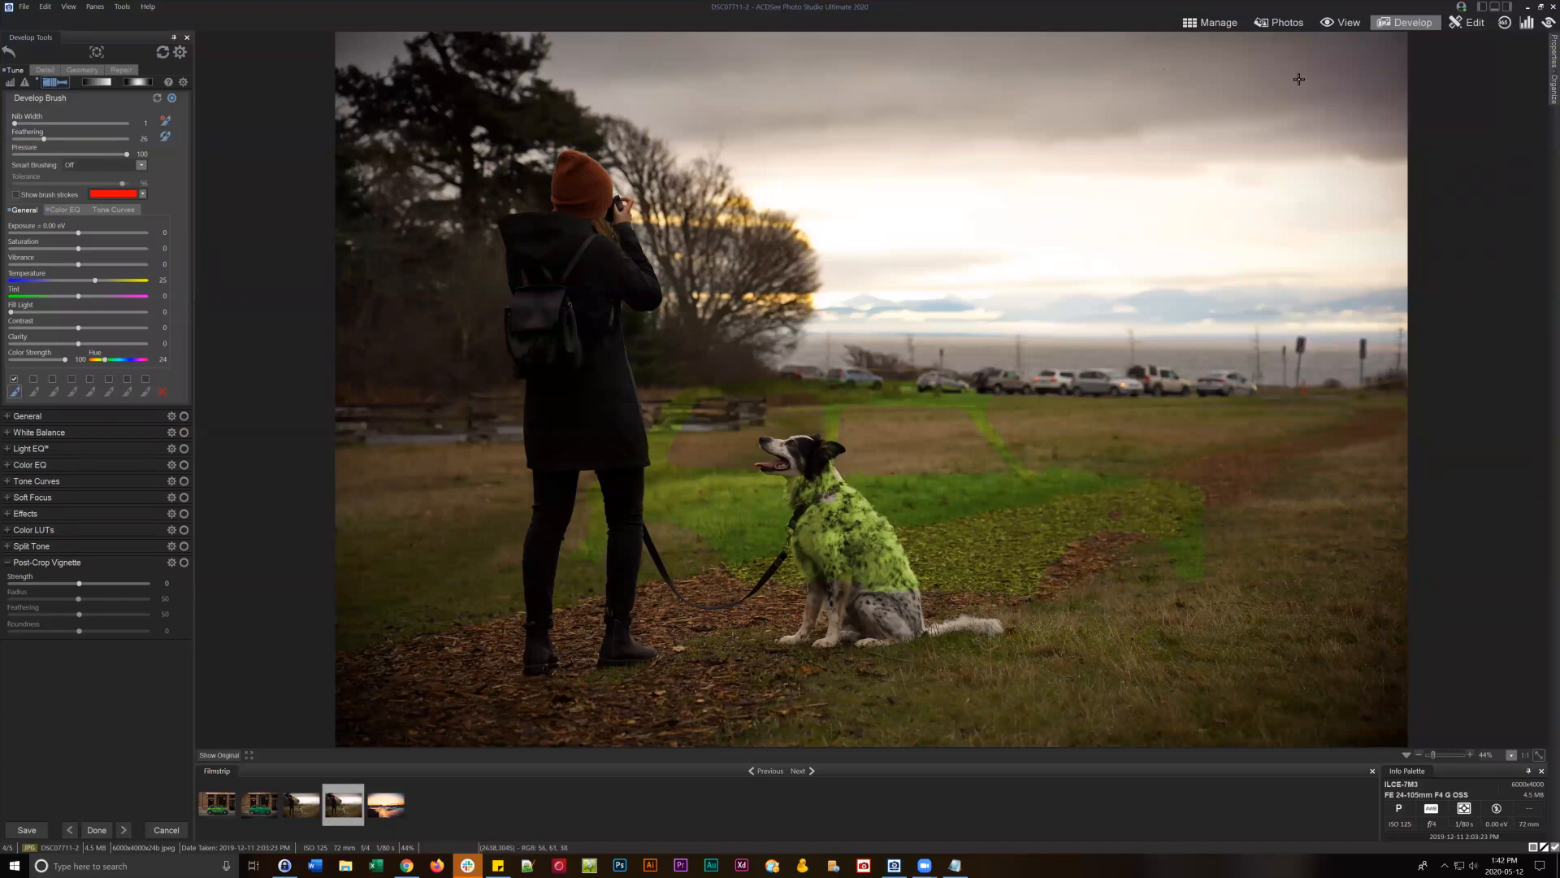
- Return to the photo library and reopen the "blue" car photo for developing
click(1208, 22)
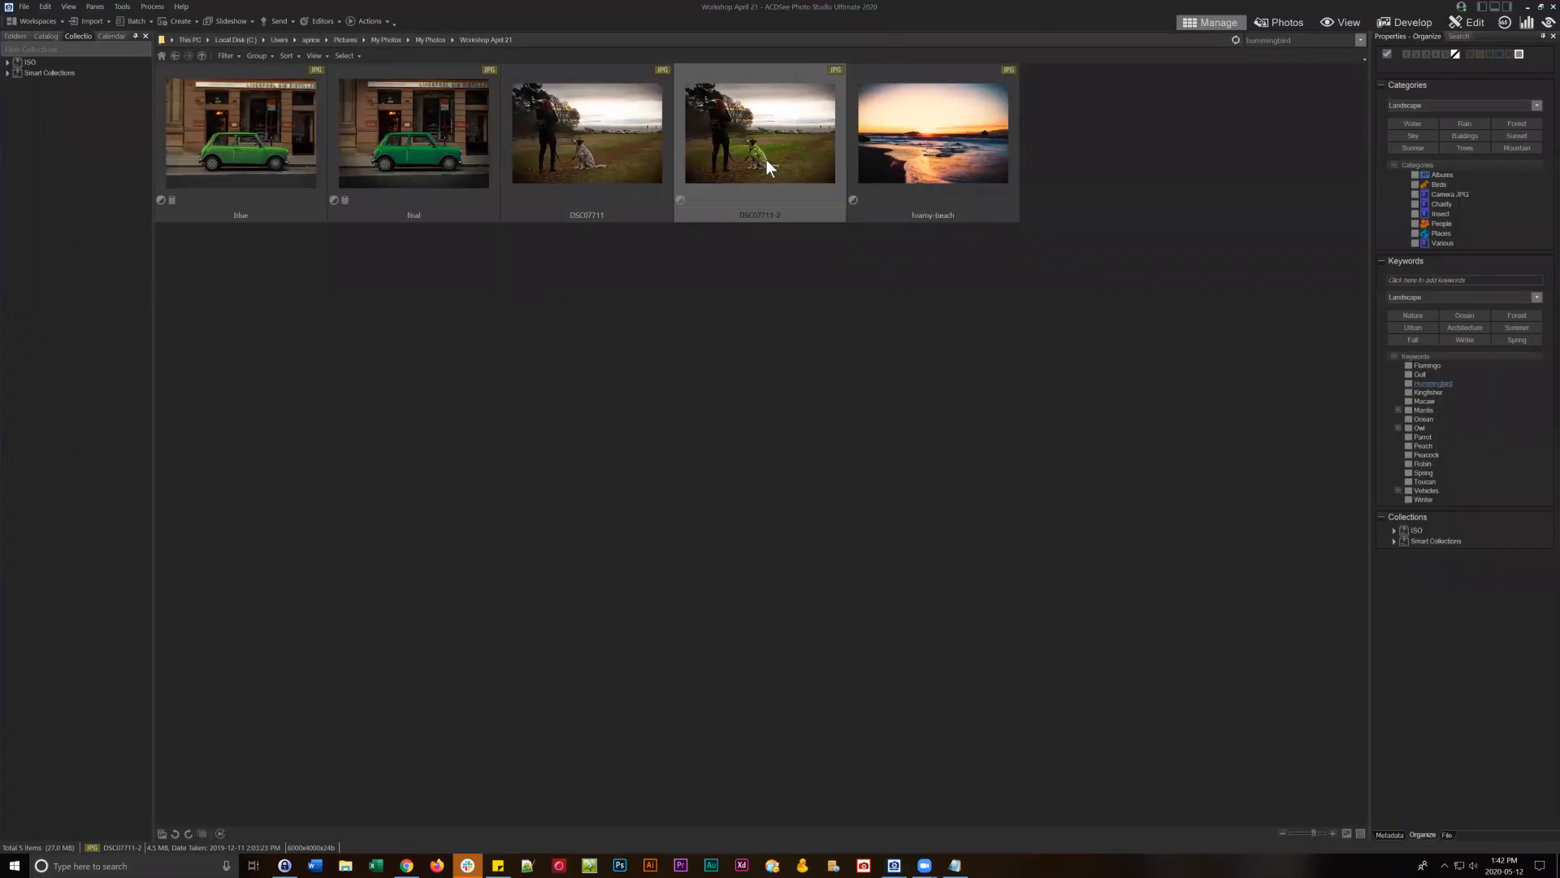
right_click(767, 161)
click(421, 383)
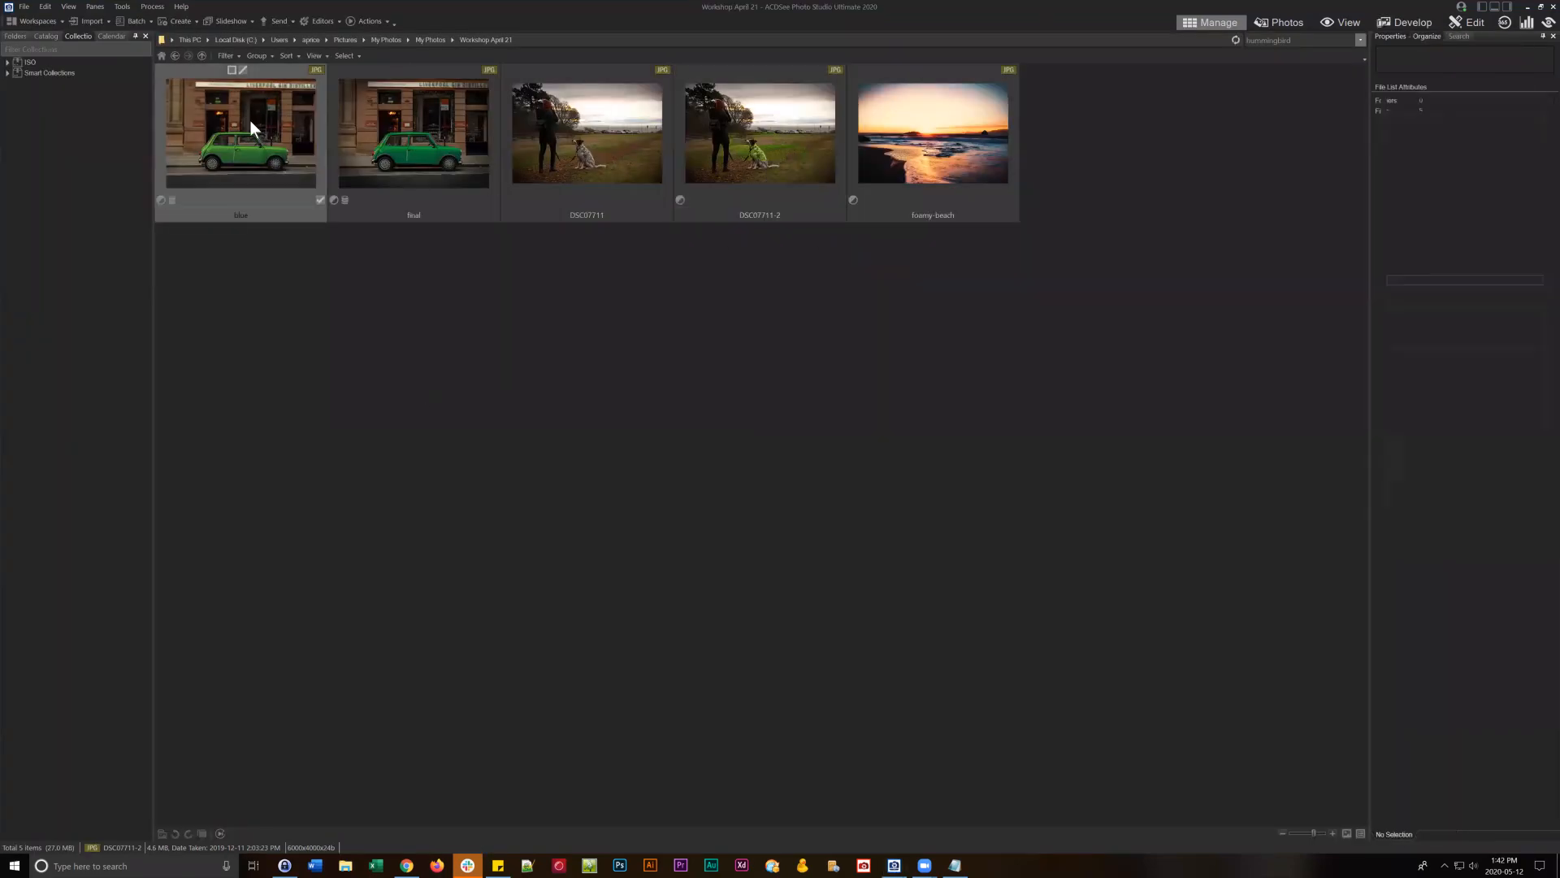
click(252, 123)
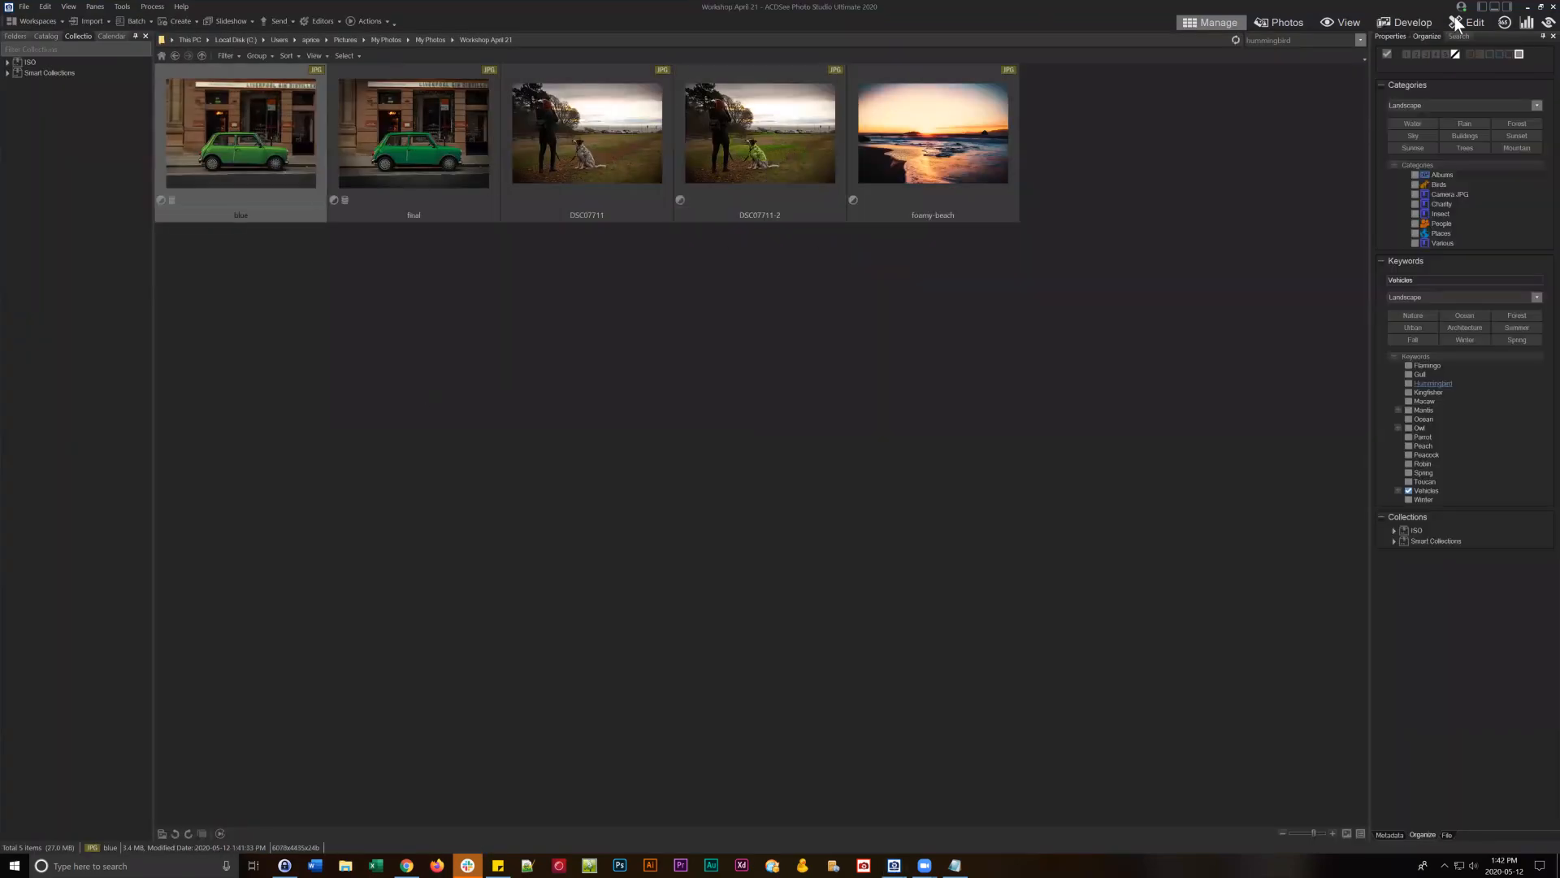
click(1406, 26)
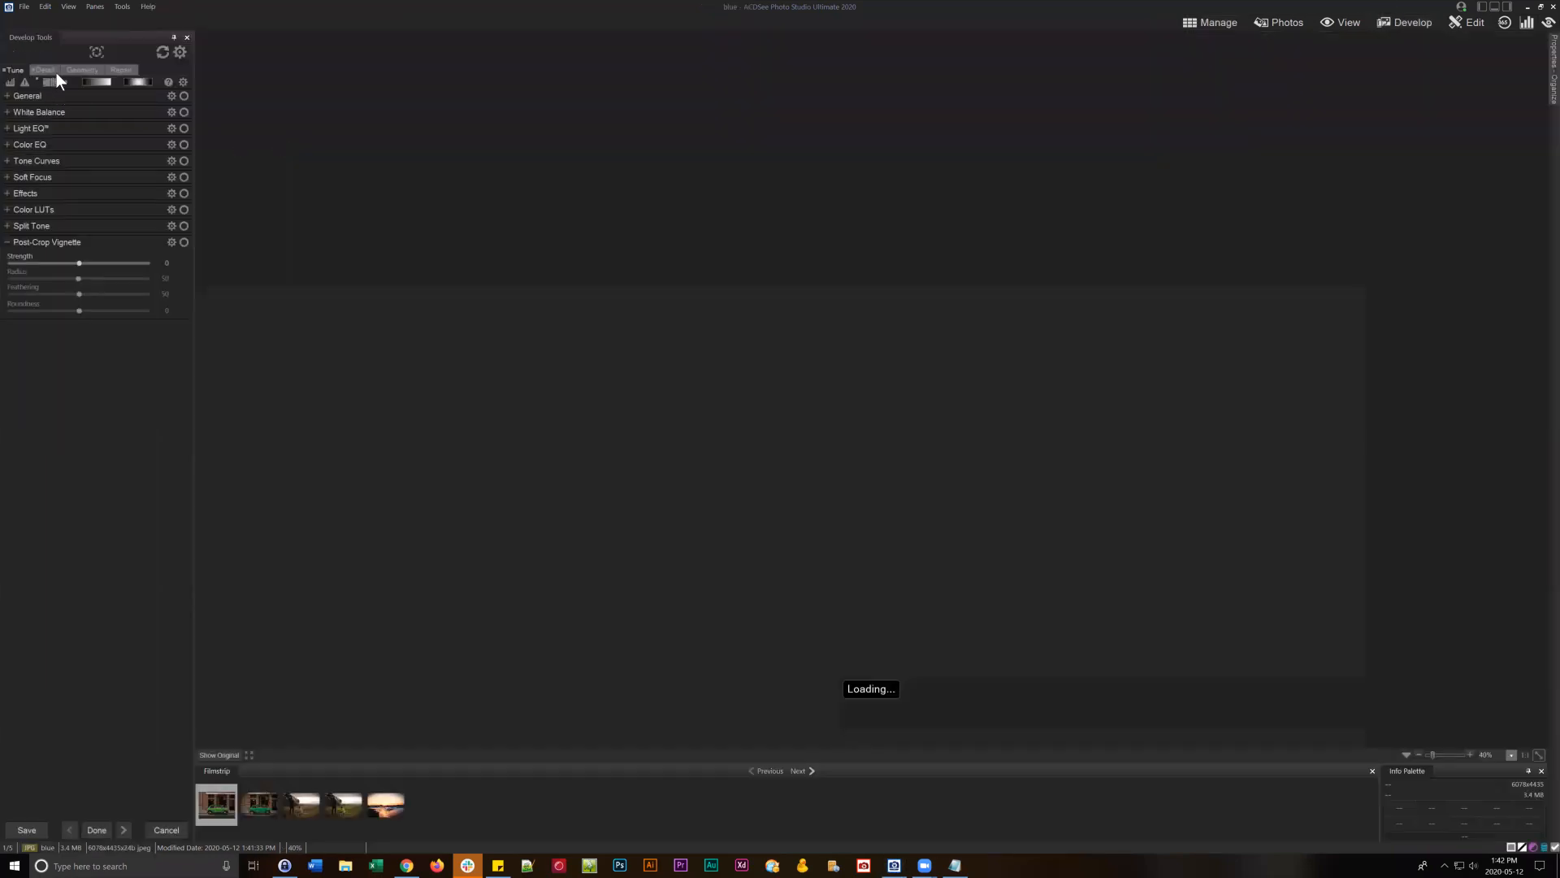
- Set the Detail Develop Brush to nib width 8, feathering 92 and Magic smart brushing for work on the car
click(46, 70)
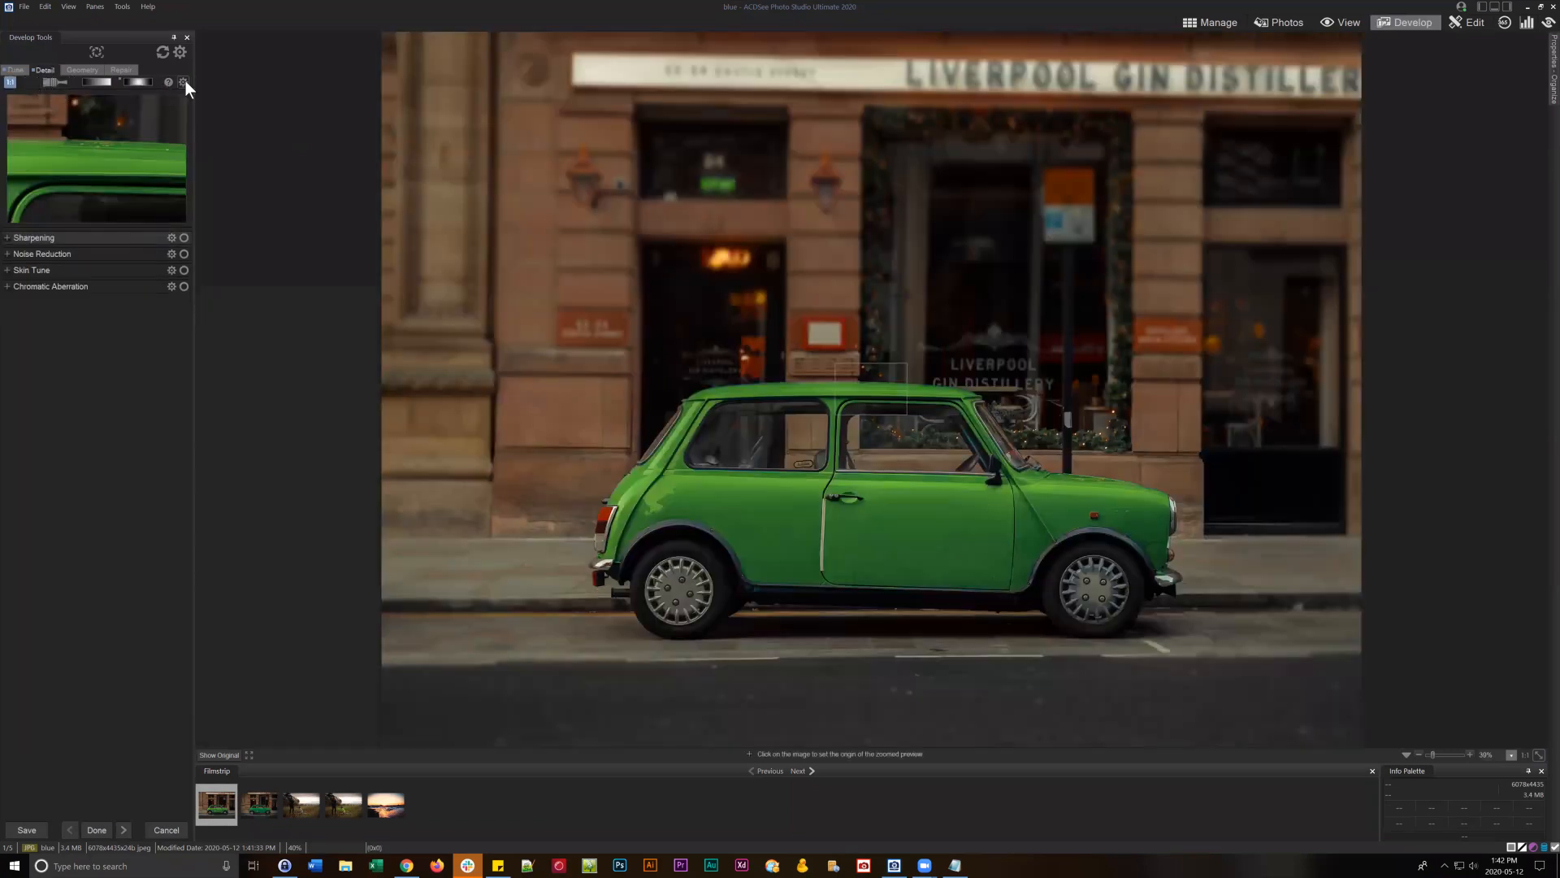
click(184, 81)
click(78, 407)
click(55, 77)
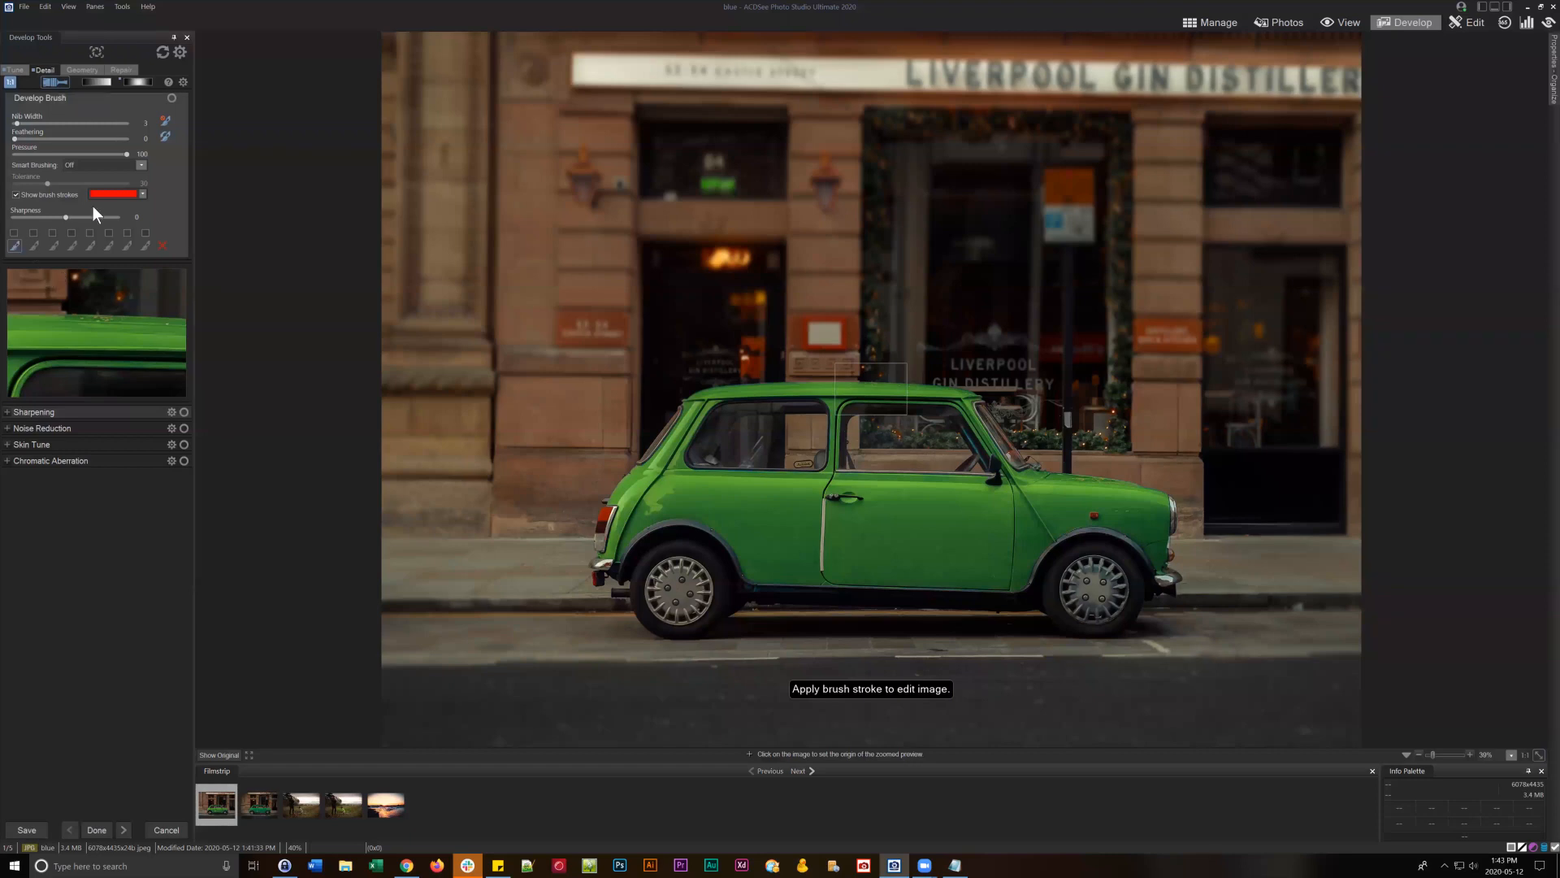
scroll(871, 569, up, 5)
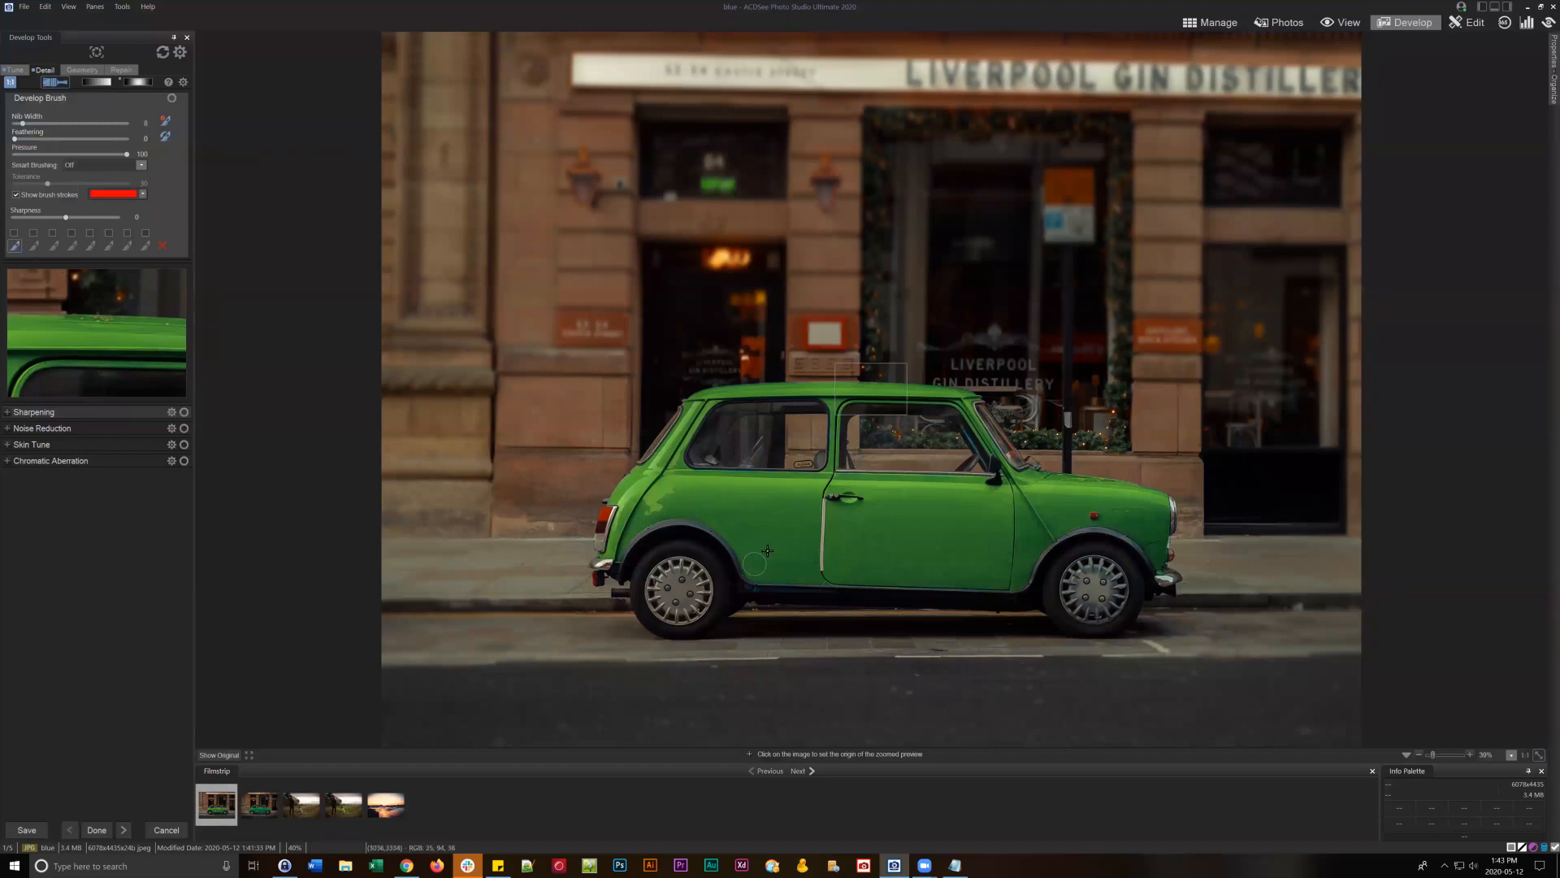
click(109, 168)
click(78, 203)
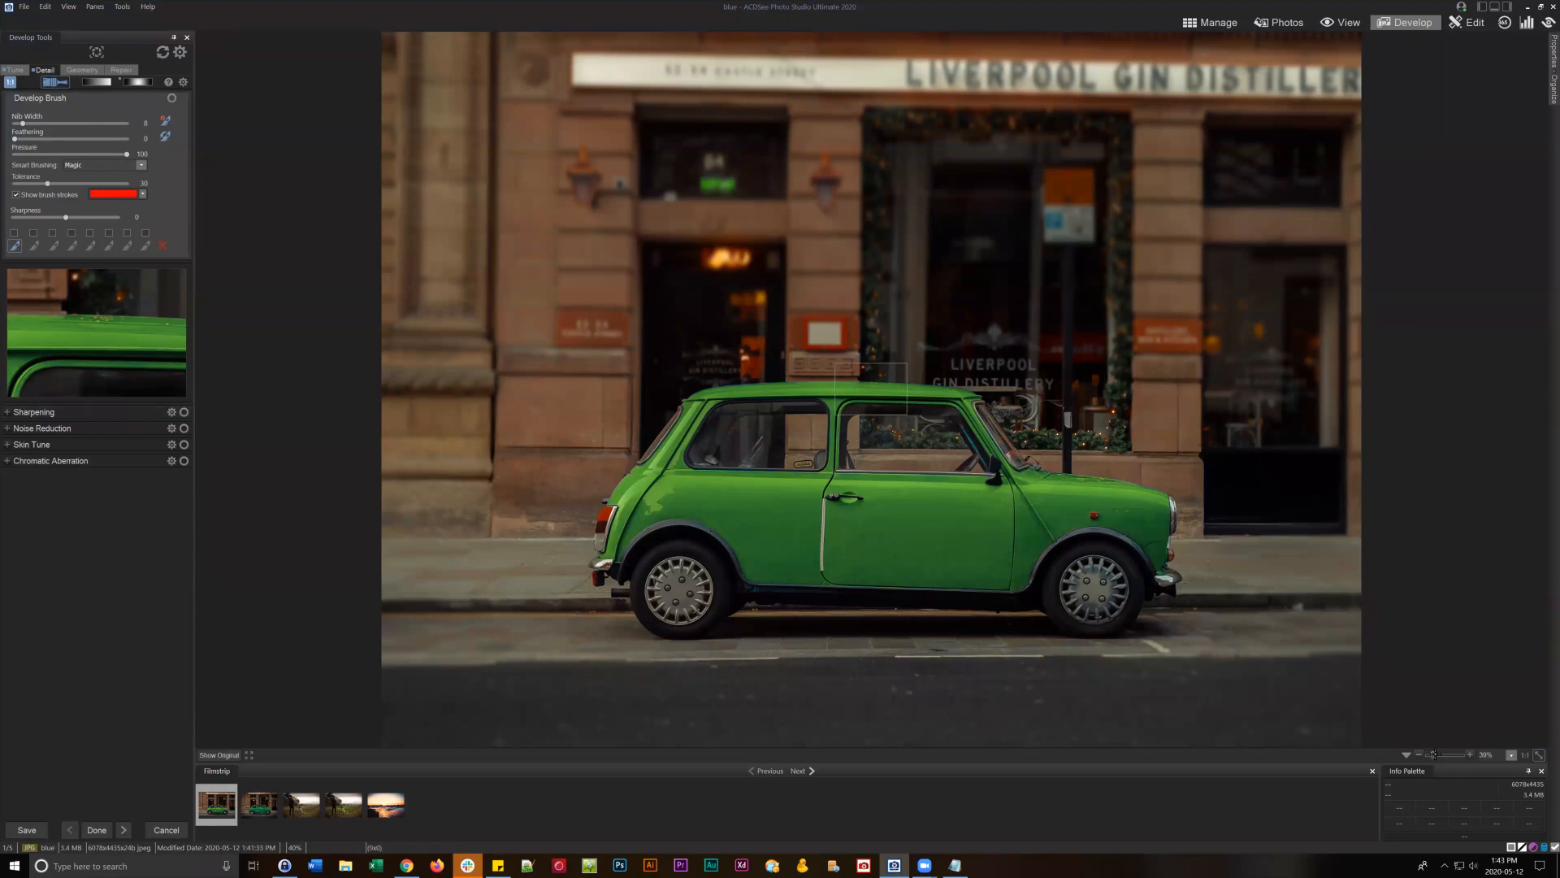
drag(1432, 754, 1501, 728)
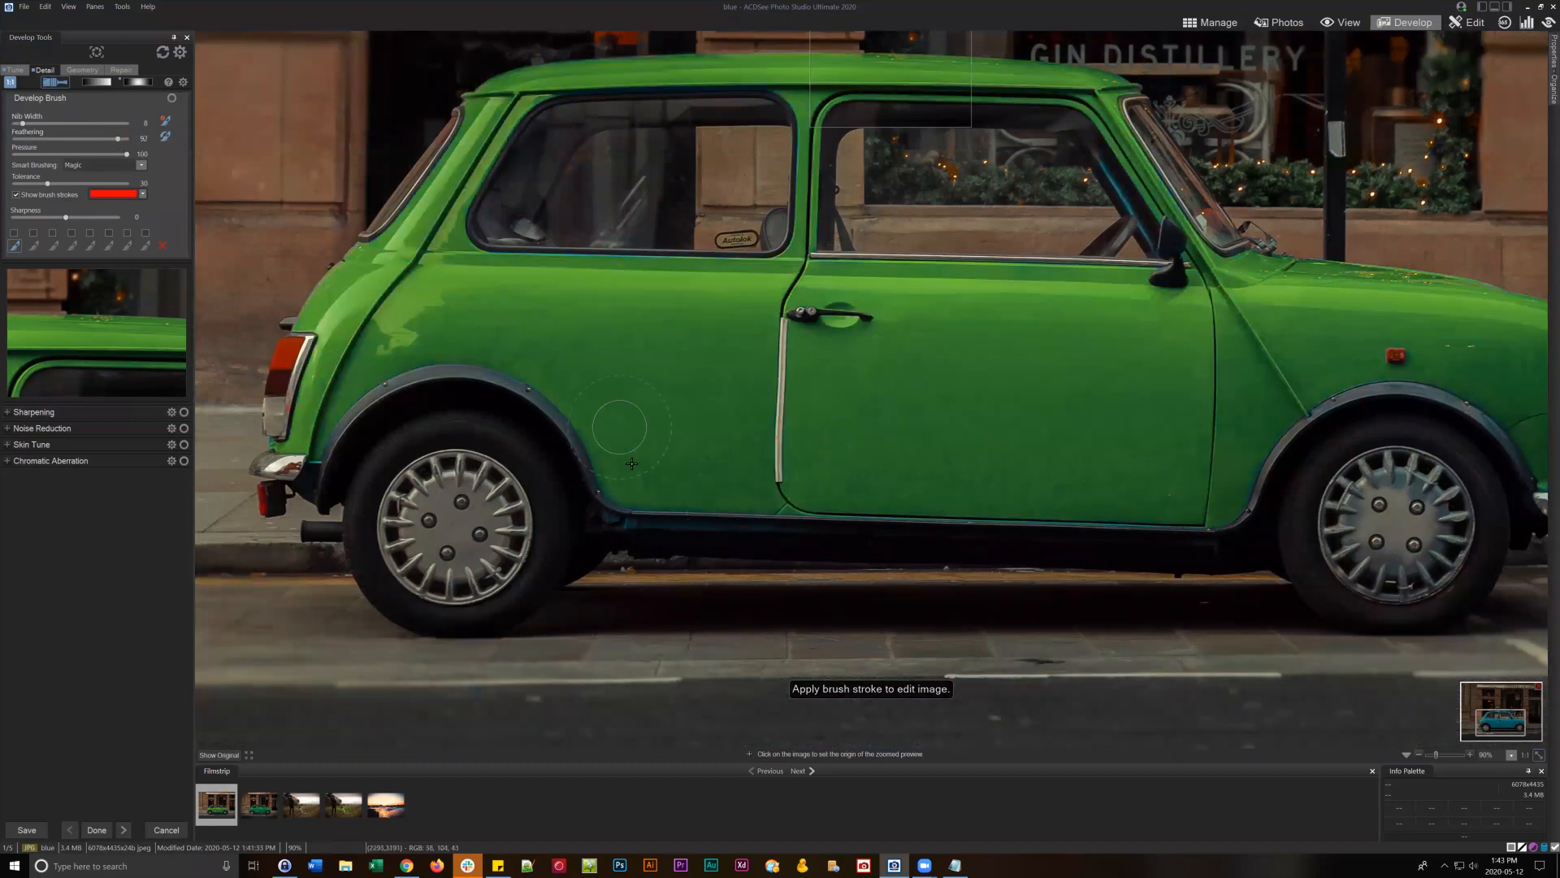
- Brush over the lower body panels of the car between the two wheel arches with the Detail Develop Brush
mouse_move(605, 416)
mouse_down()
mouse_move(656, 491)
mouse_move(718, 448)
mouse_move(742, 485)
mouse_move(813, 486)
mouse_move(831, 458)
mouse_move(893, 471)
mouse_up()
mouse_move(1029, 477)
mouse_down()
mouse_move(1220, 488)
mouse_move(1080, 456)
mouse_move(1146, 471)
mouse_move(1062, 491)
mouse_move(988, 466)
mouse_up()
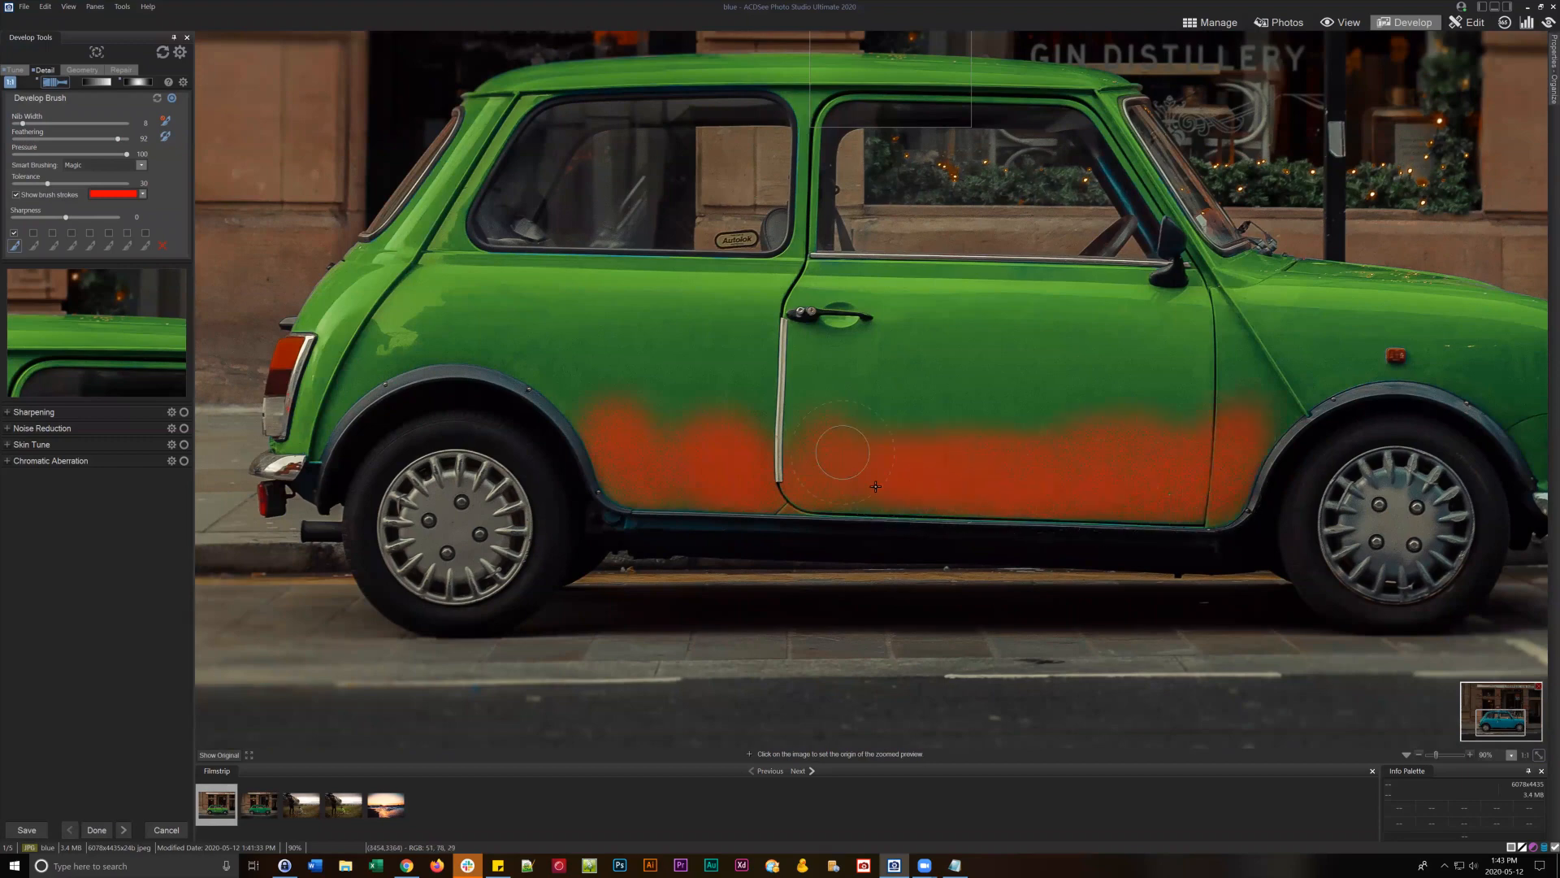
mouse_move(585, 394)
mouse_down()
mouse_move(631, 420)
mouse_move(574, 369)
mouse_move(674, 409)
mouse_move(801, 425)
mouse_up()
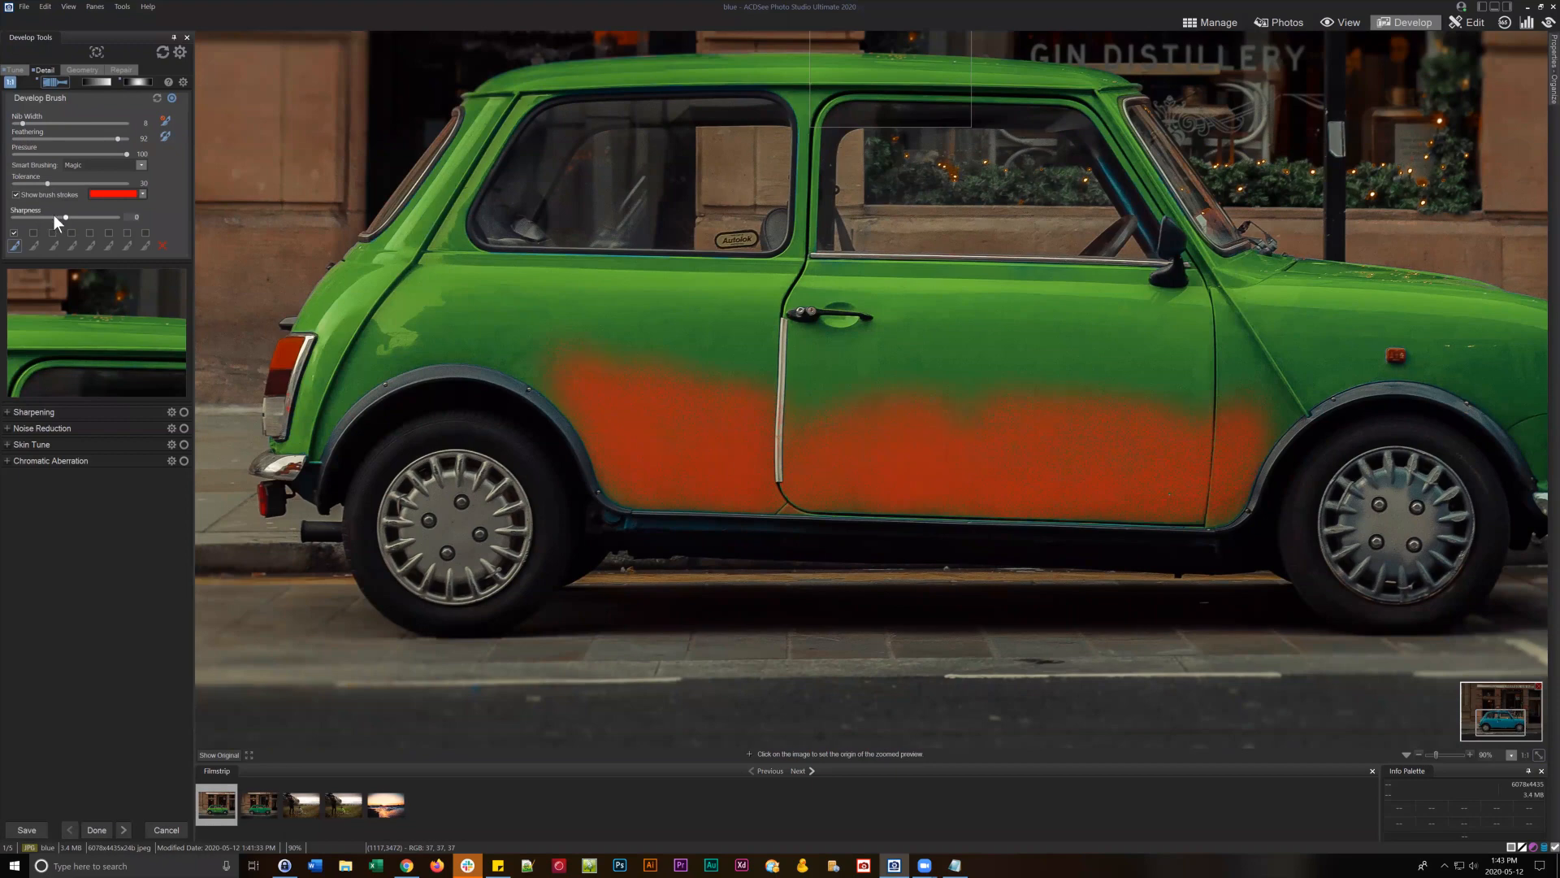
- Hide the brush stroke overlay and set the brushed area's sharpness to -34
click(50, 216)
click(15, 195)
click(39, 215)
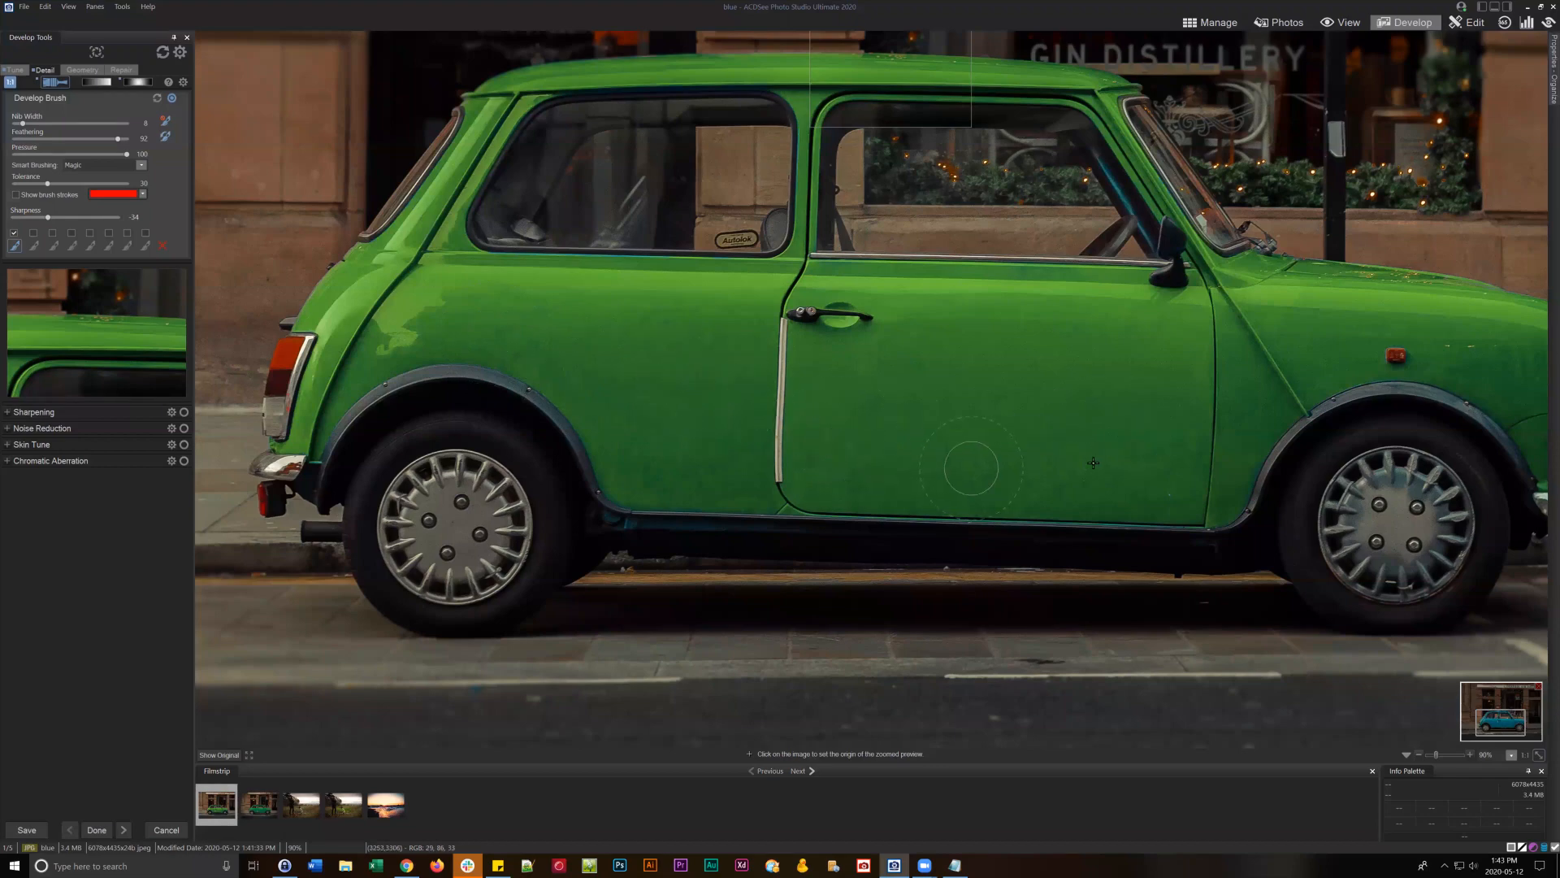
- Extend the Detail brush stroke toward the front edge of the door and return to the Tune adjustments
mouse_move(1093, 462)
mouse_down()
mouse_move(1239, 425)
mouse_move(1074, 479)
mouse_move(1164, 415)
mouse_move(1231, 432)
mouse_up()
click(17, 70)
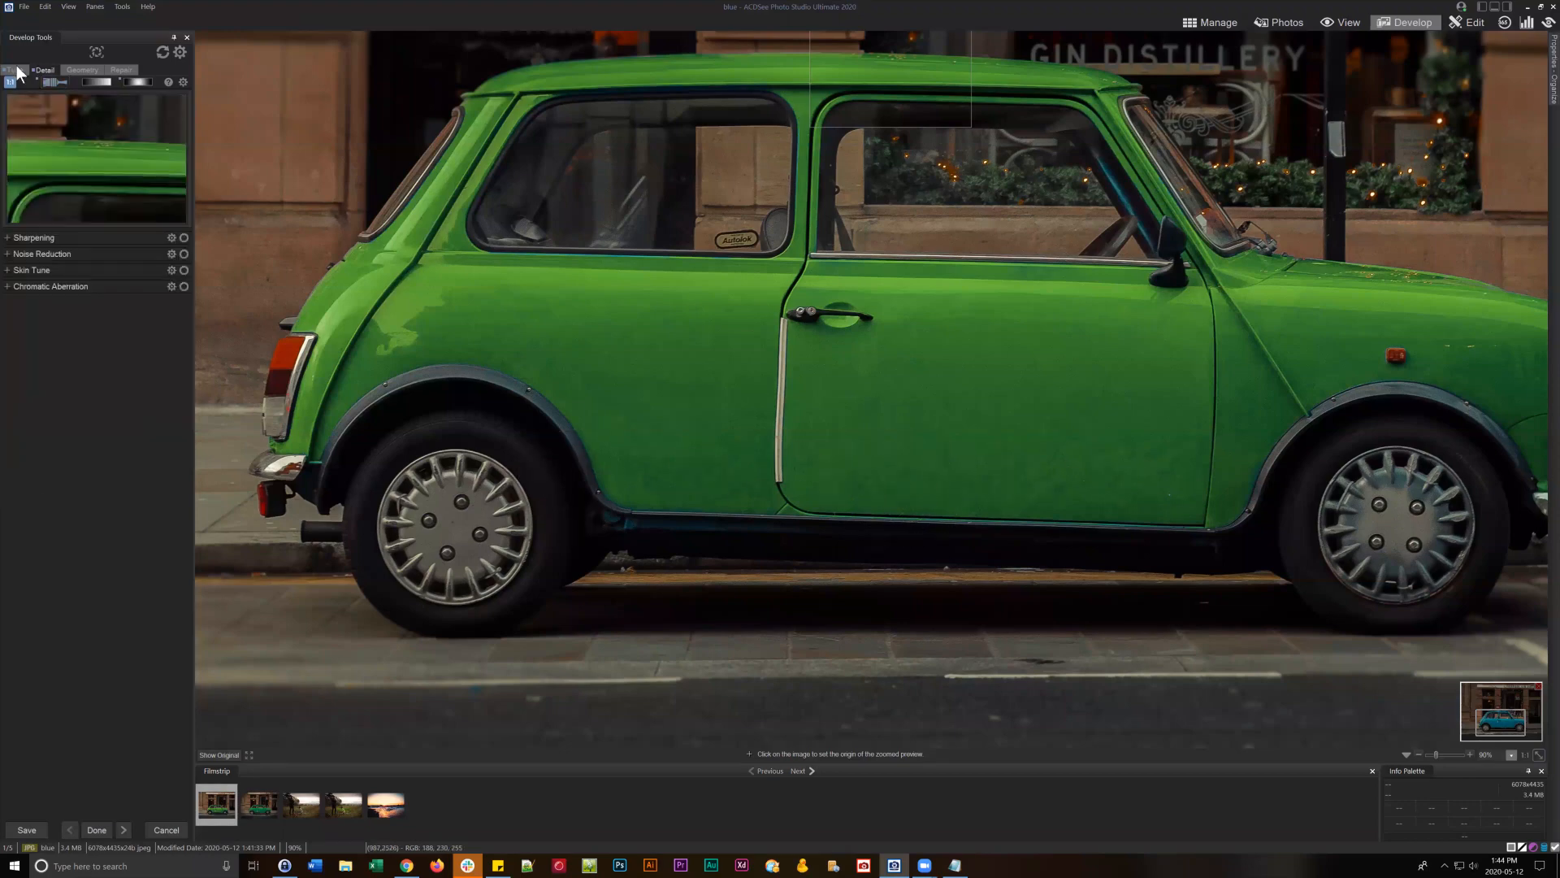
click(1539, 755)
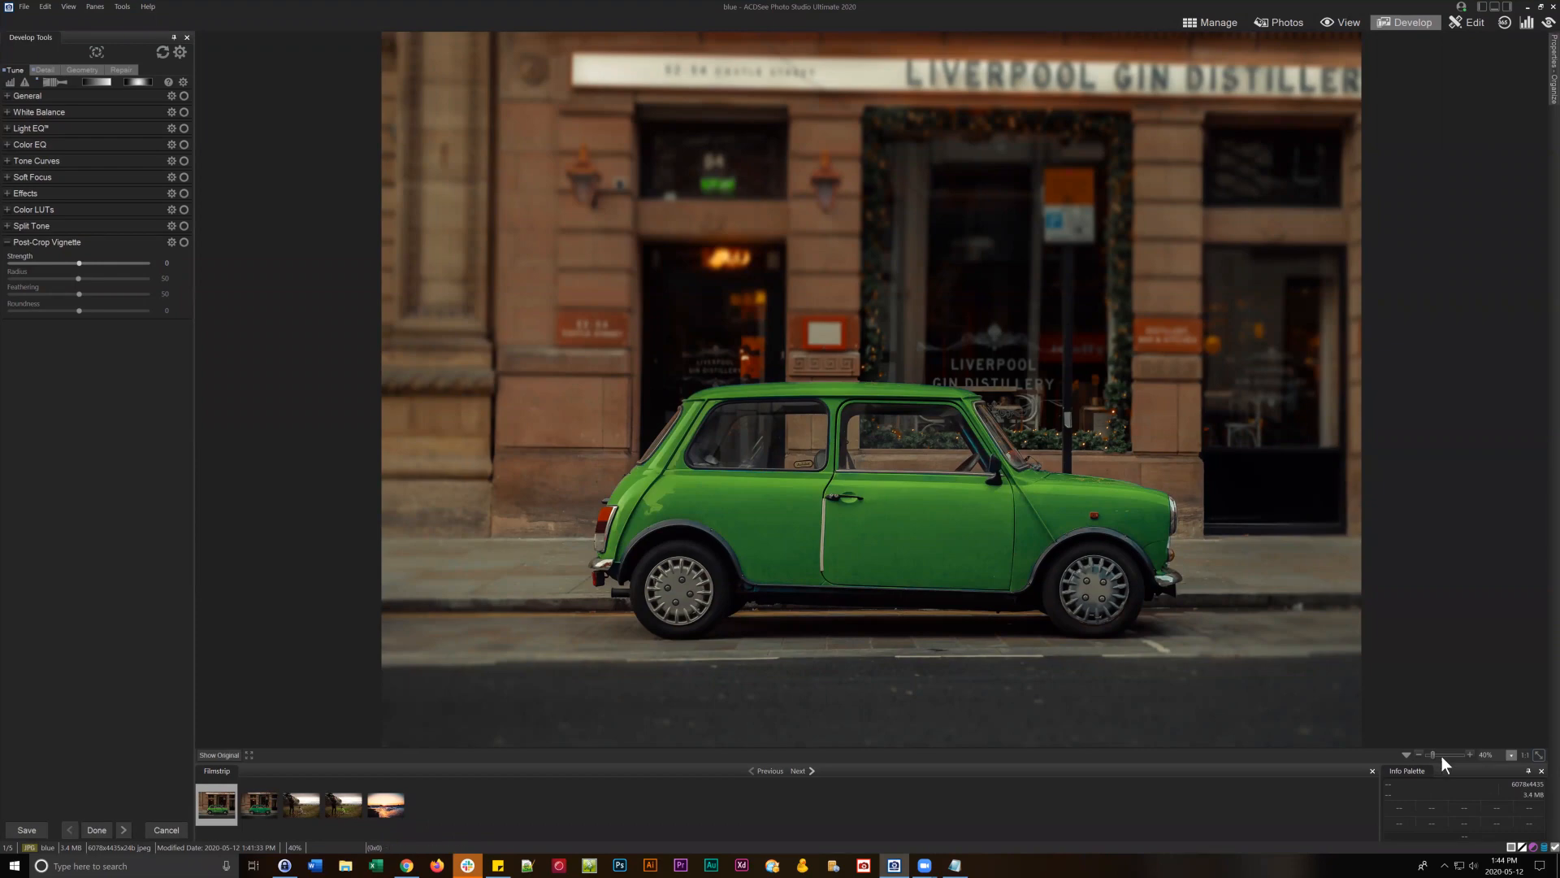
- Activate the first Develop Brush of the Tune adjustments for work on the car's front side window
drag(1433, 754, 1437, 754)
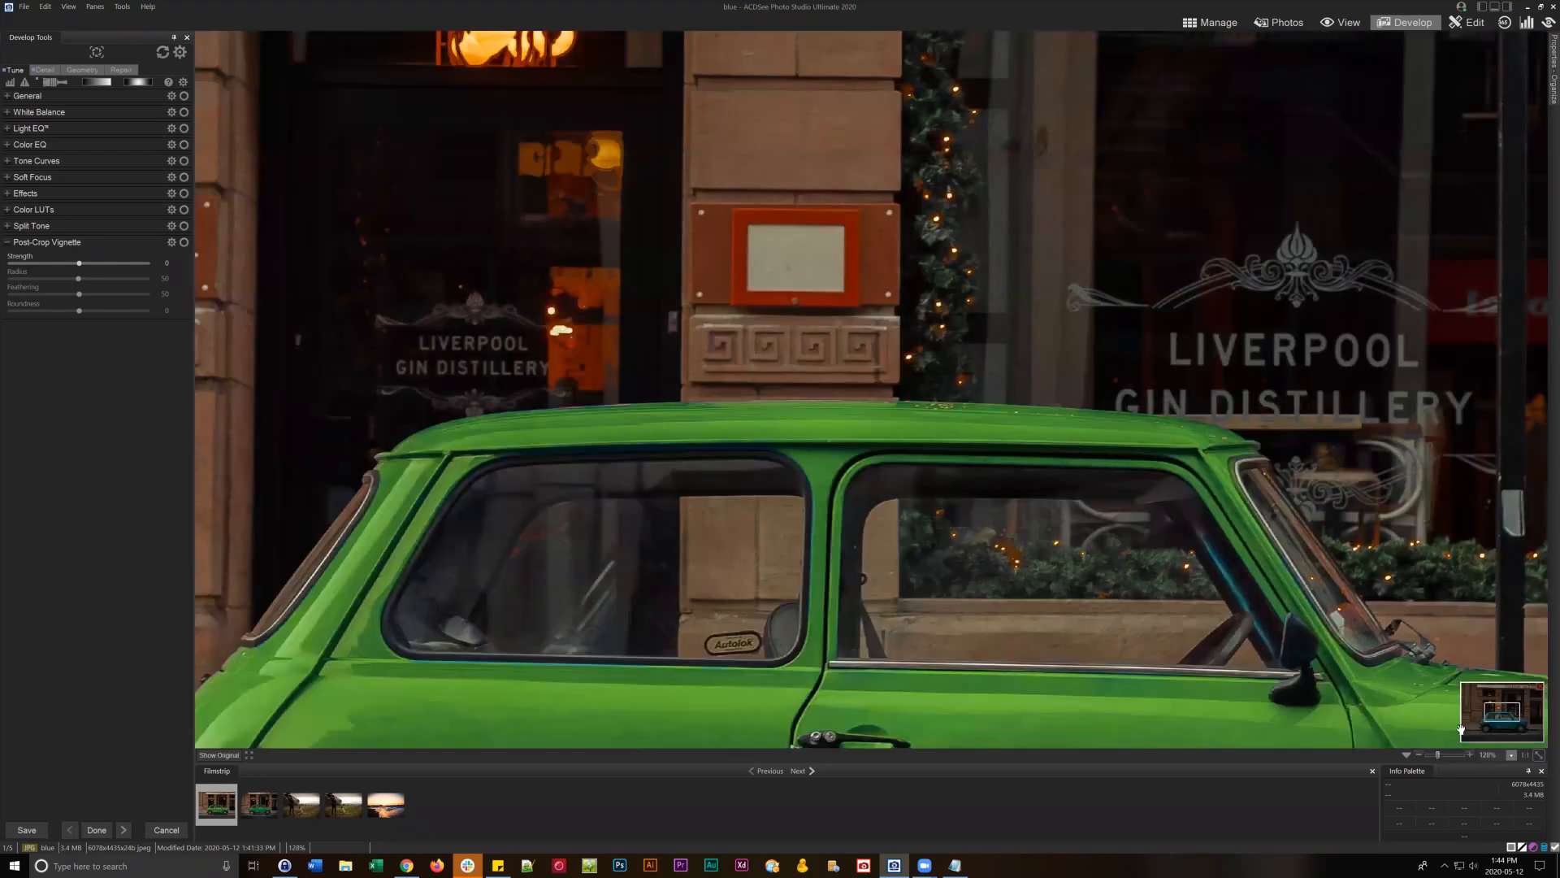
drag(1503, 716, 1508, 716)
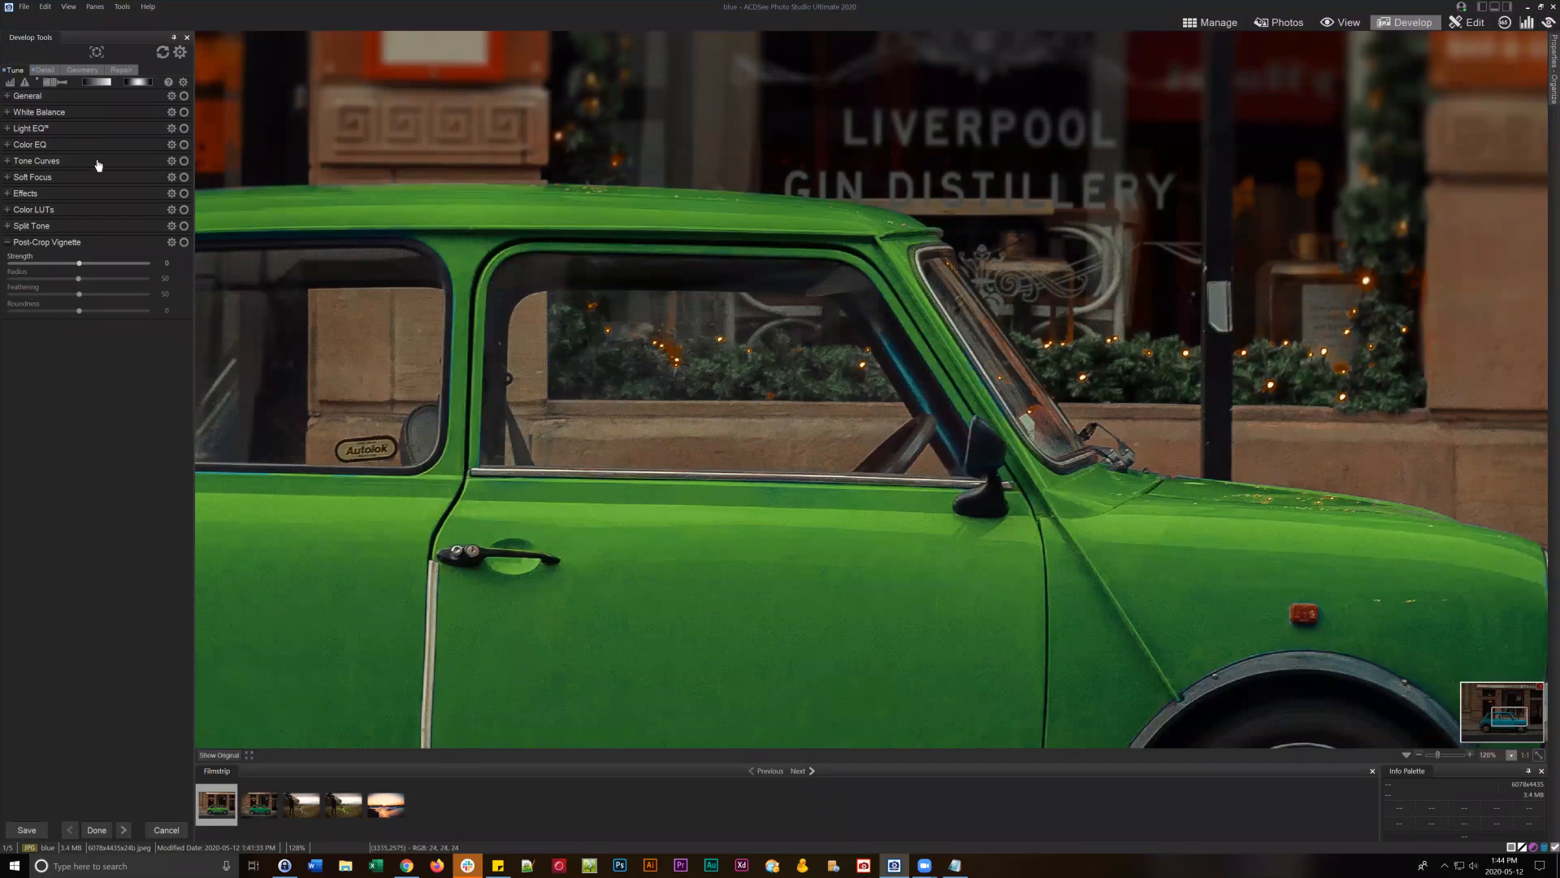
click(54, 81)
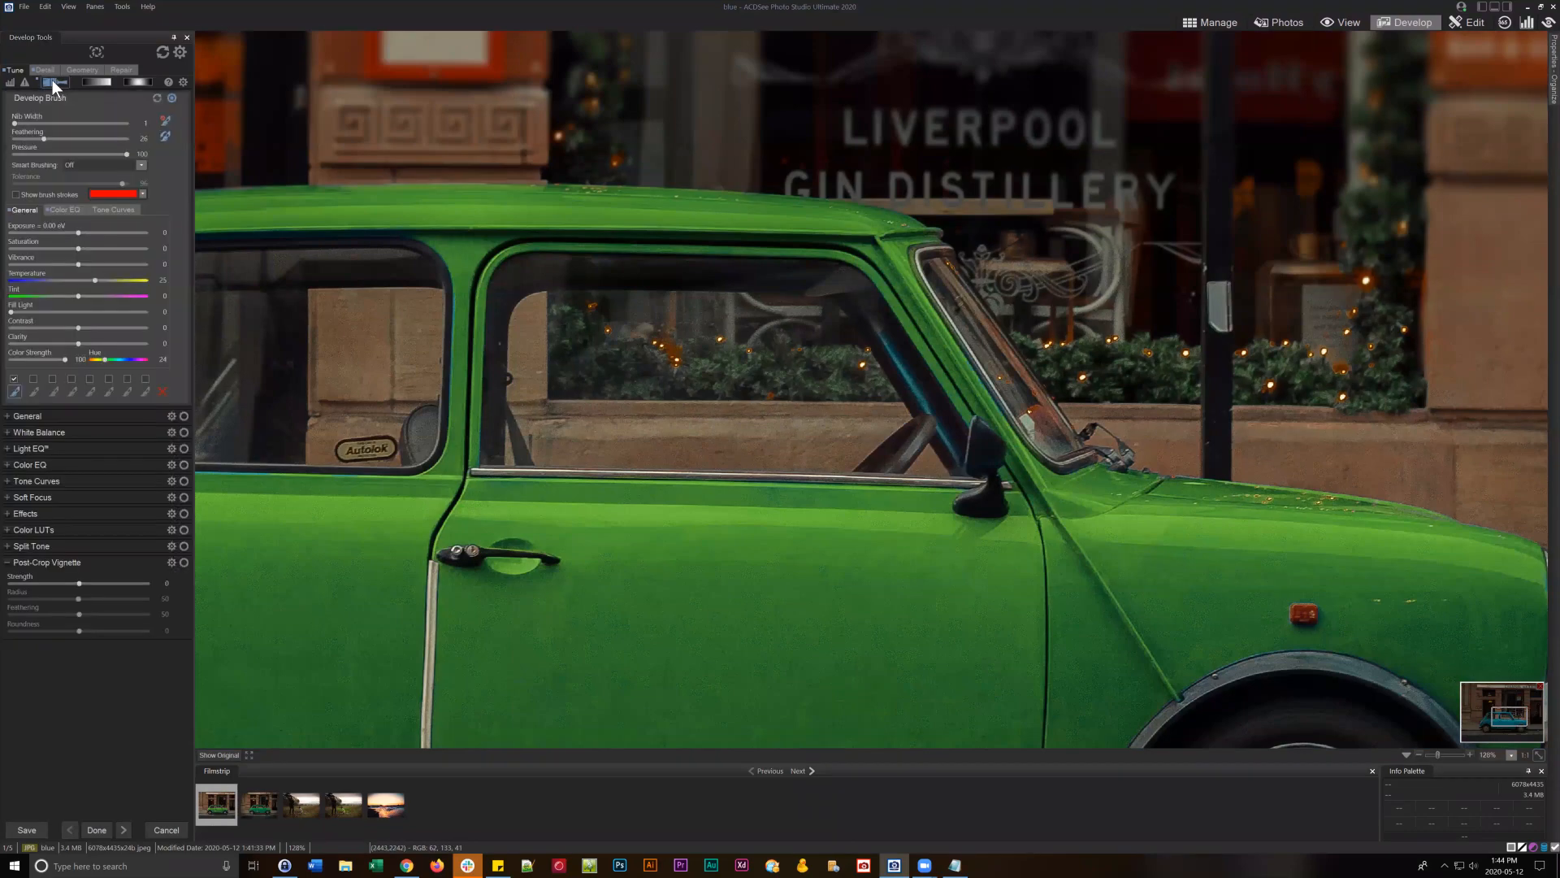
mouse_move(14, 389)
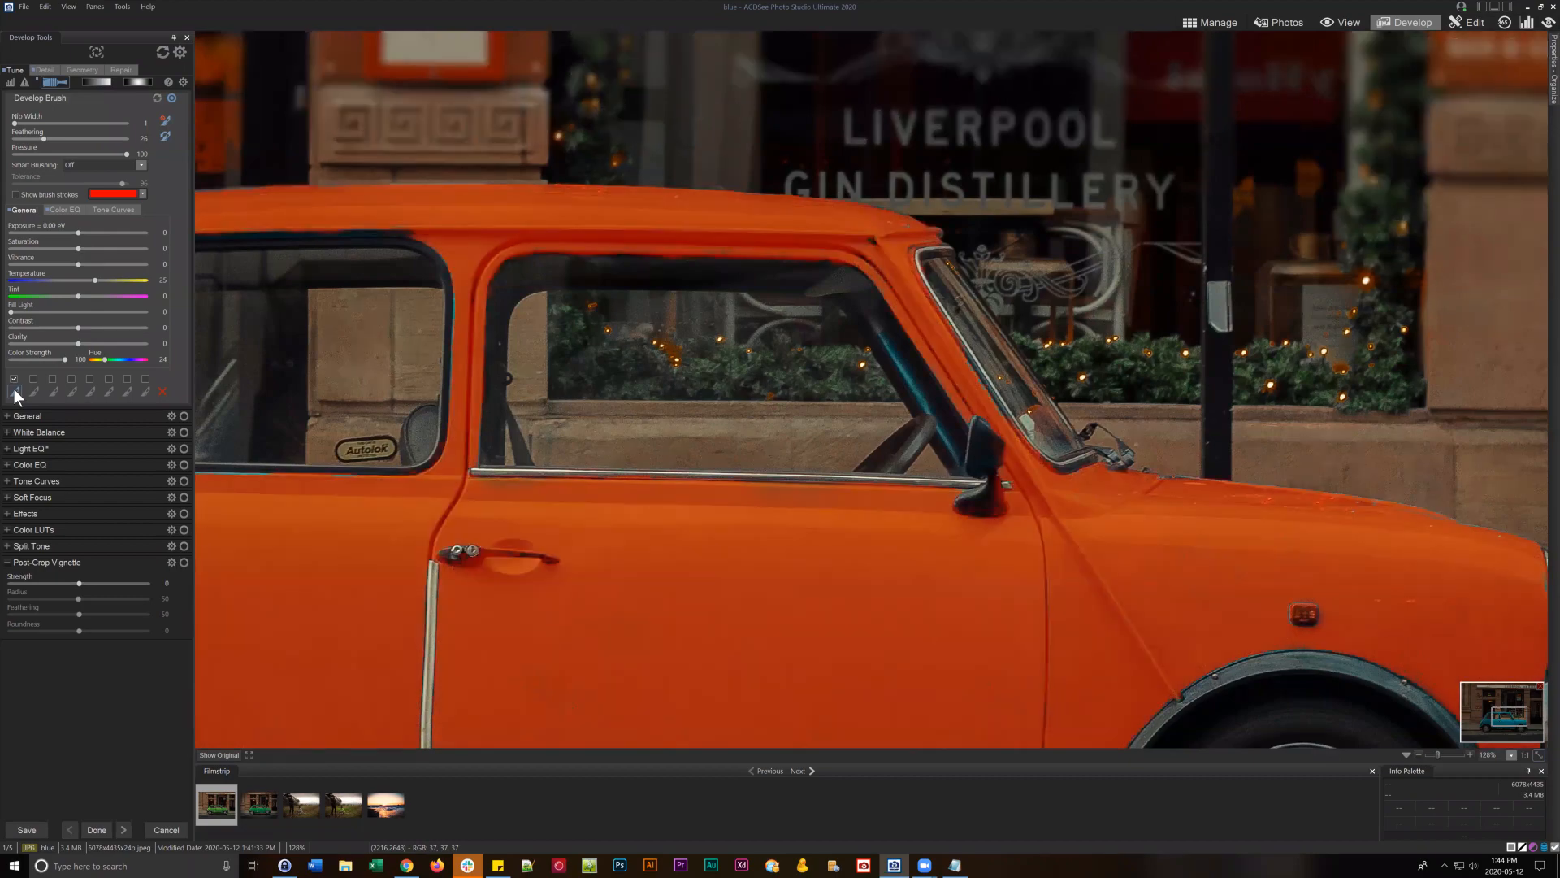
click(13, 391)
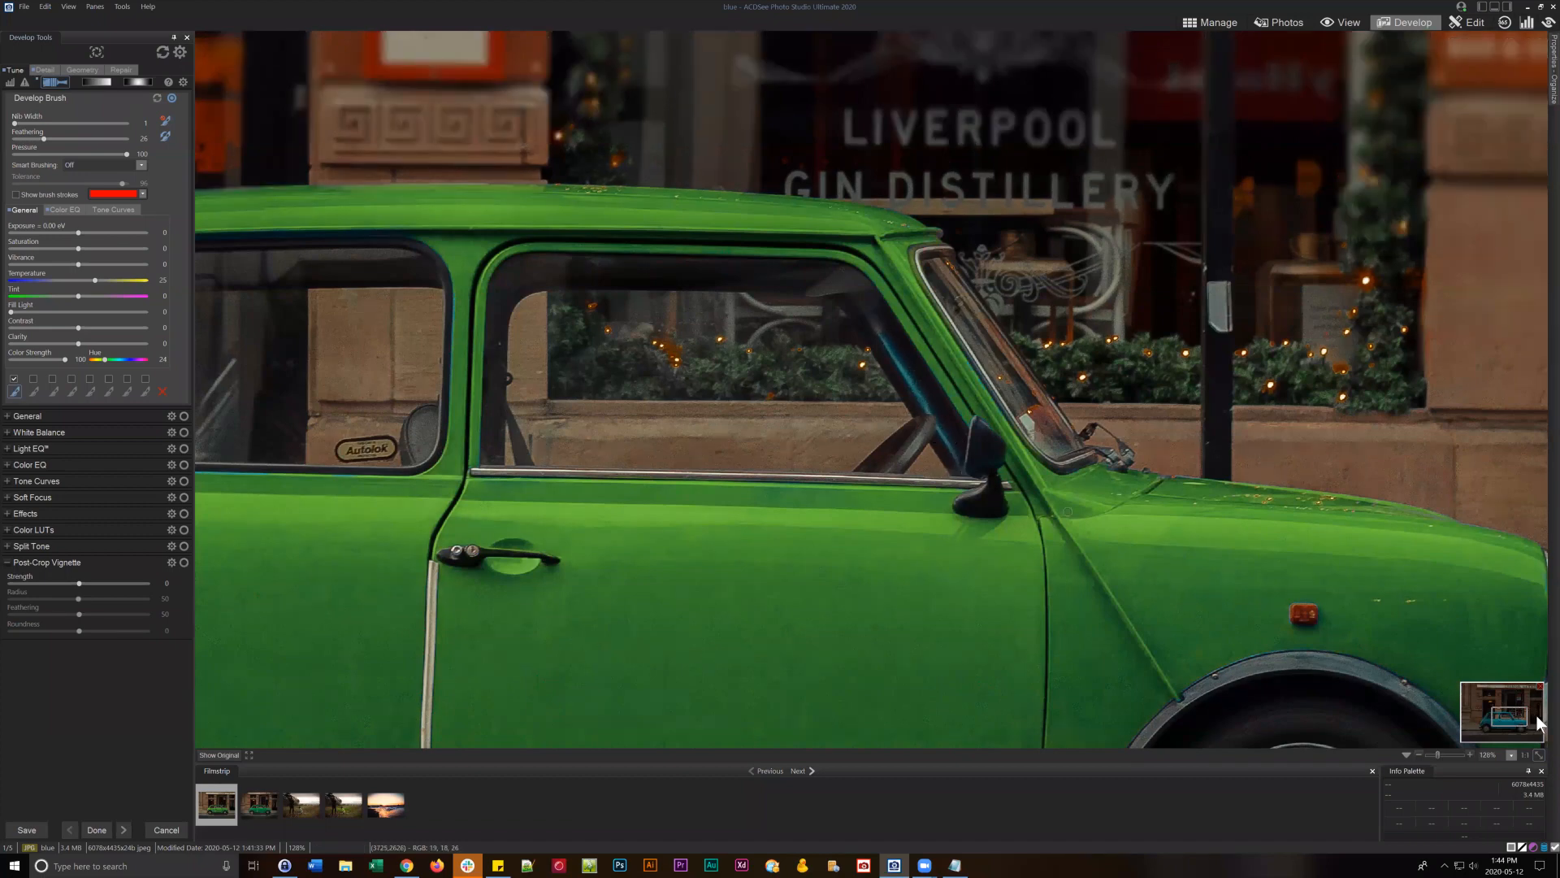
click(1439, 753)
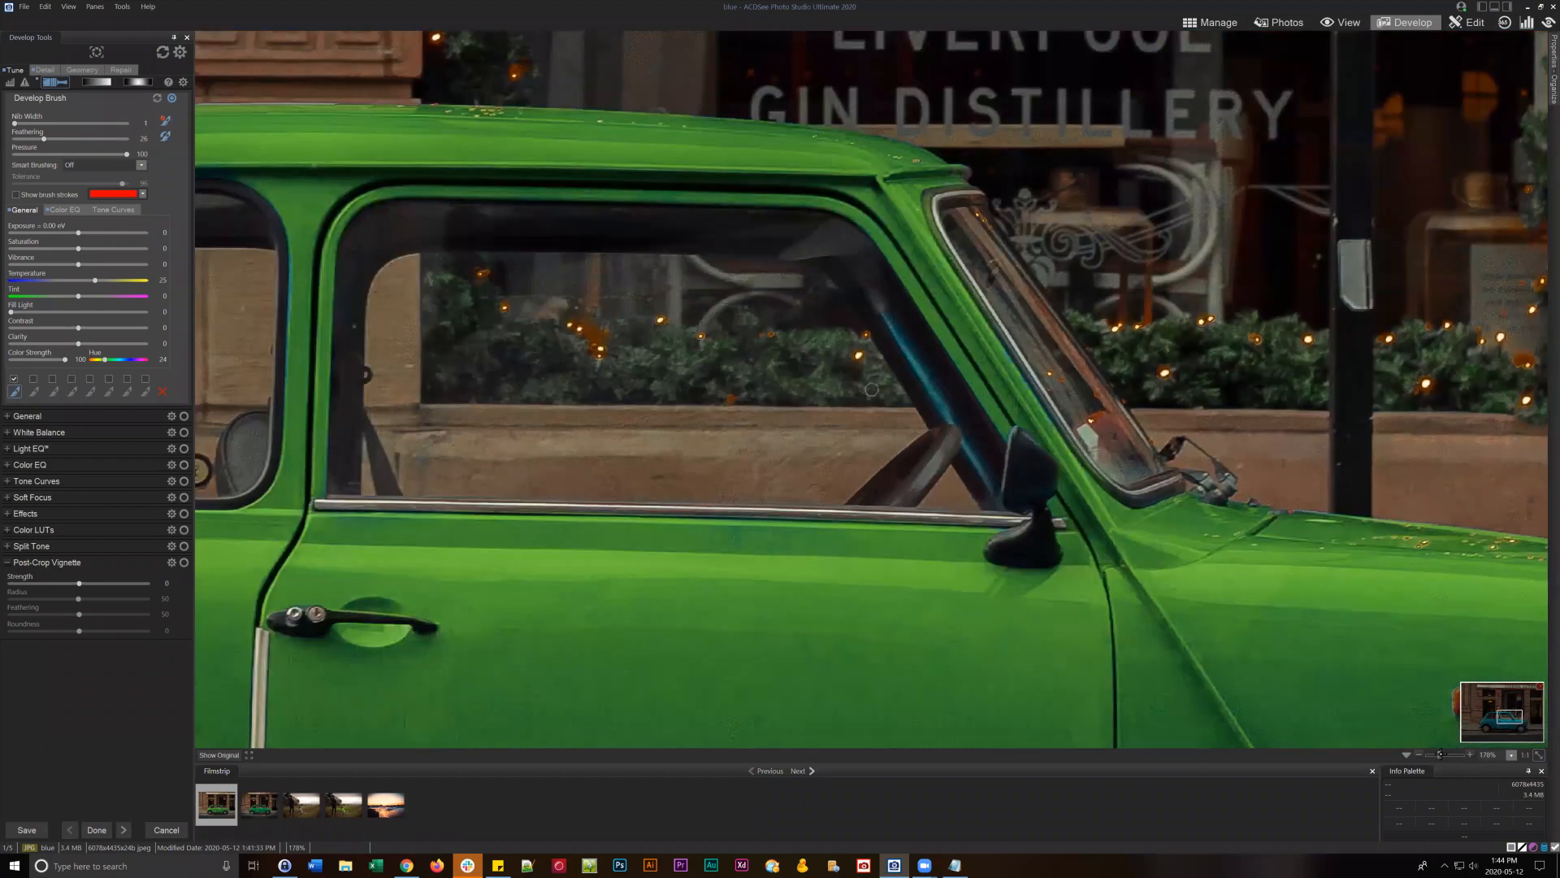
- Show the brush strokes and set the Develop Brush to nib width 1 with Magic smart brushing
click(15, 194)
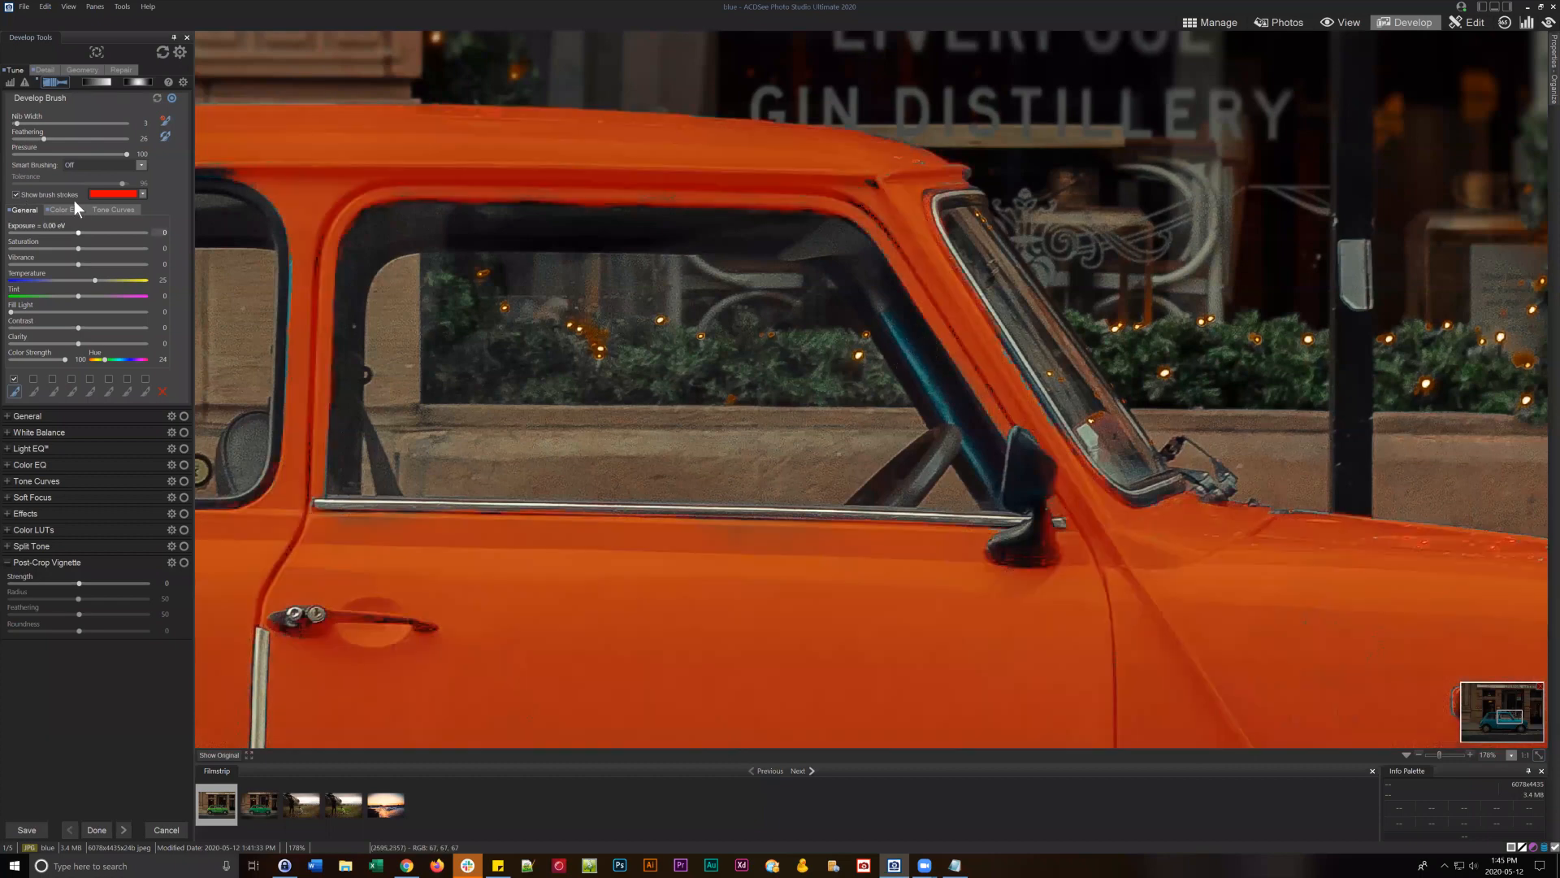
drag(44, 138, 31, 138)
click(29, 122)
drag(26, 122, 18, 123)
click(140, 165)
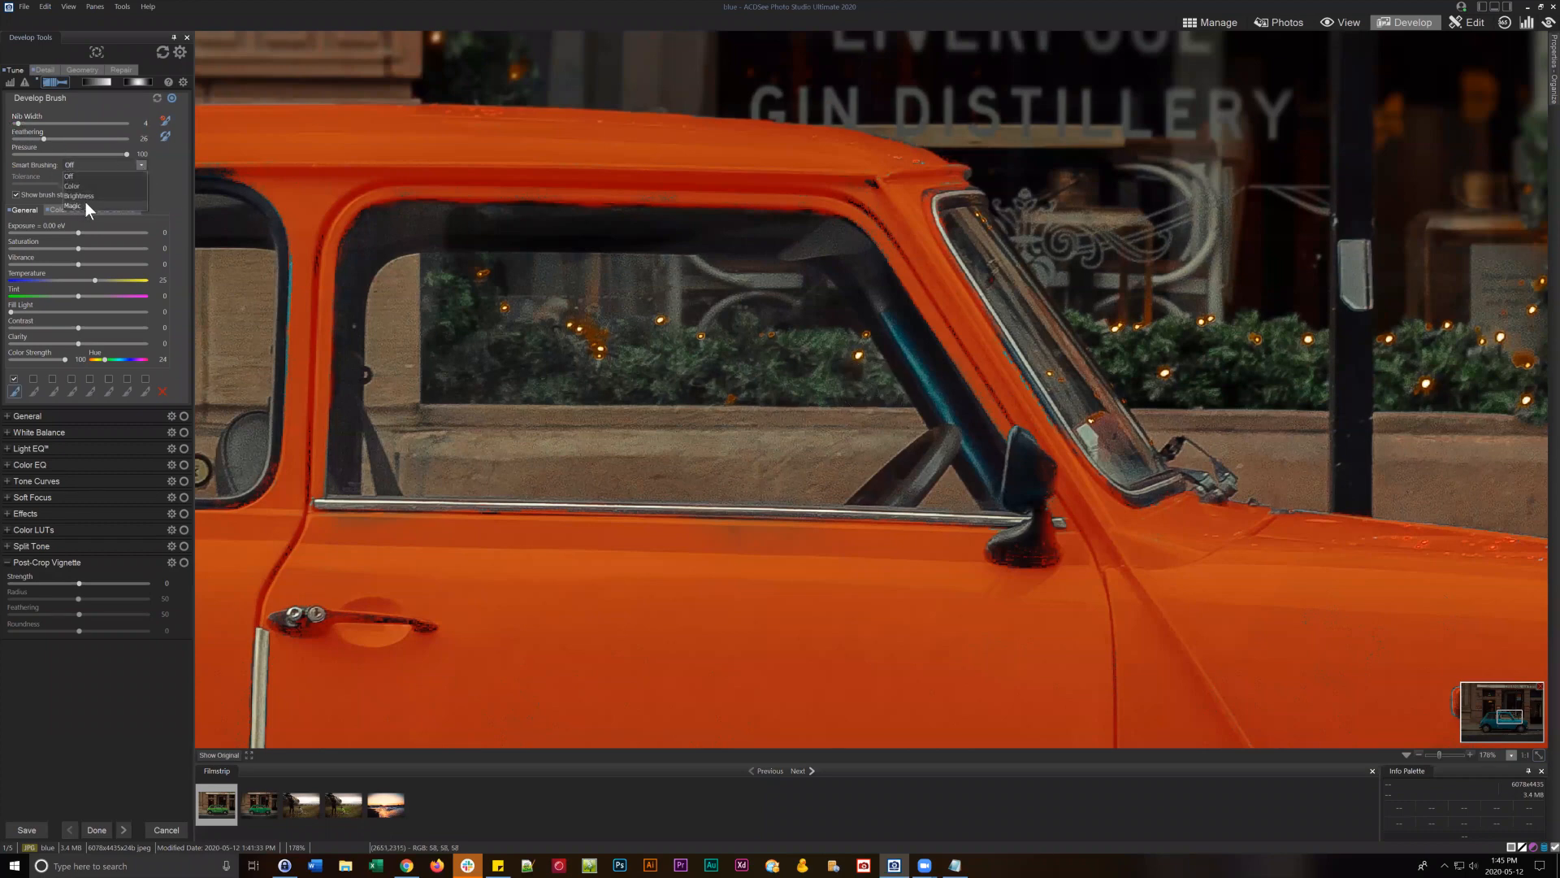
click(79, 205)
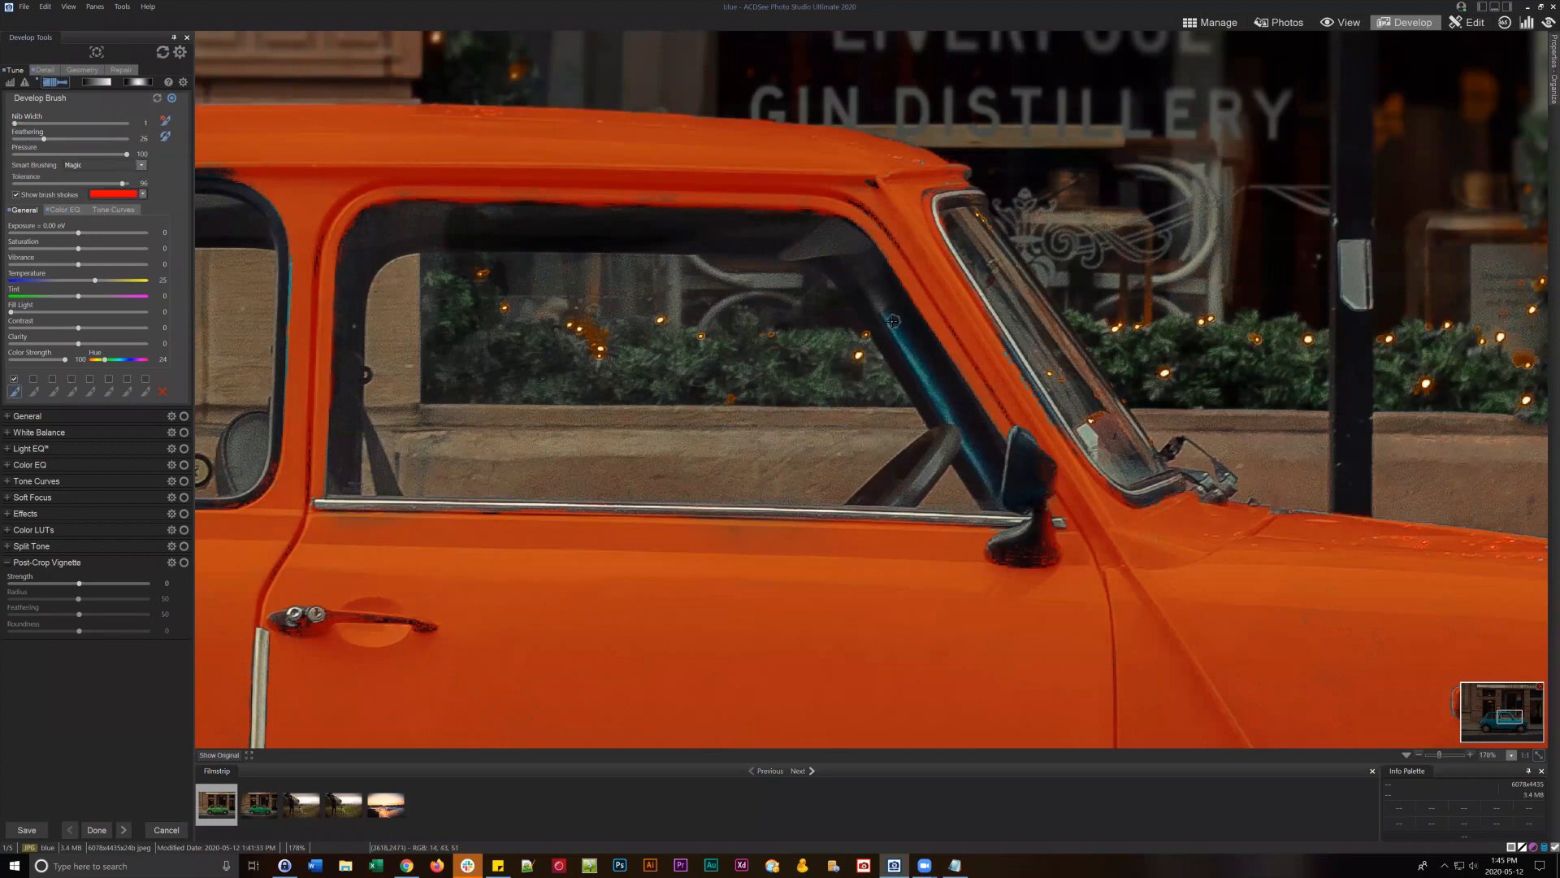
- Brush the blue pillar inside the front side window, set feathering to 38 and hide the stroke overlay
drag(886, 316, 993, 489)
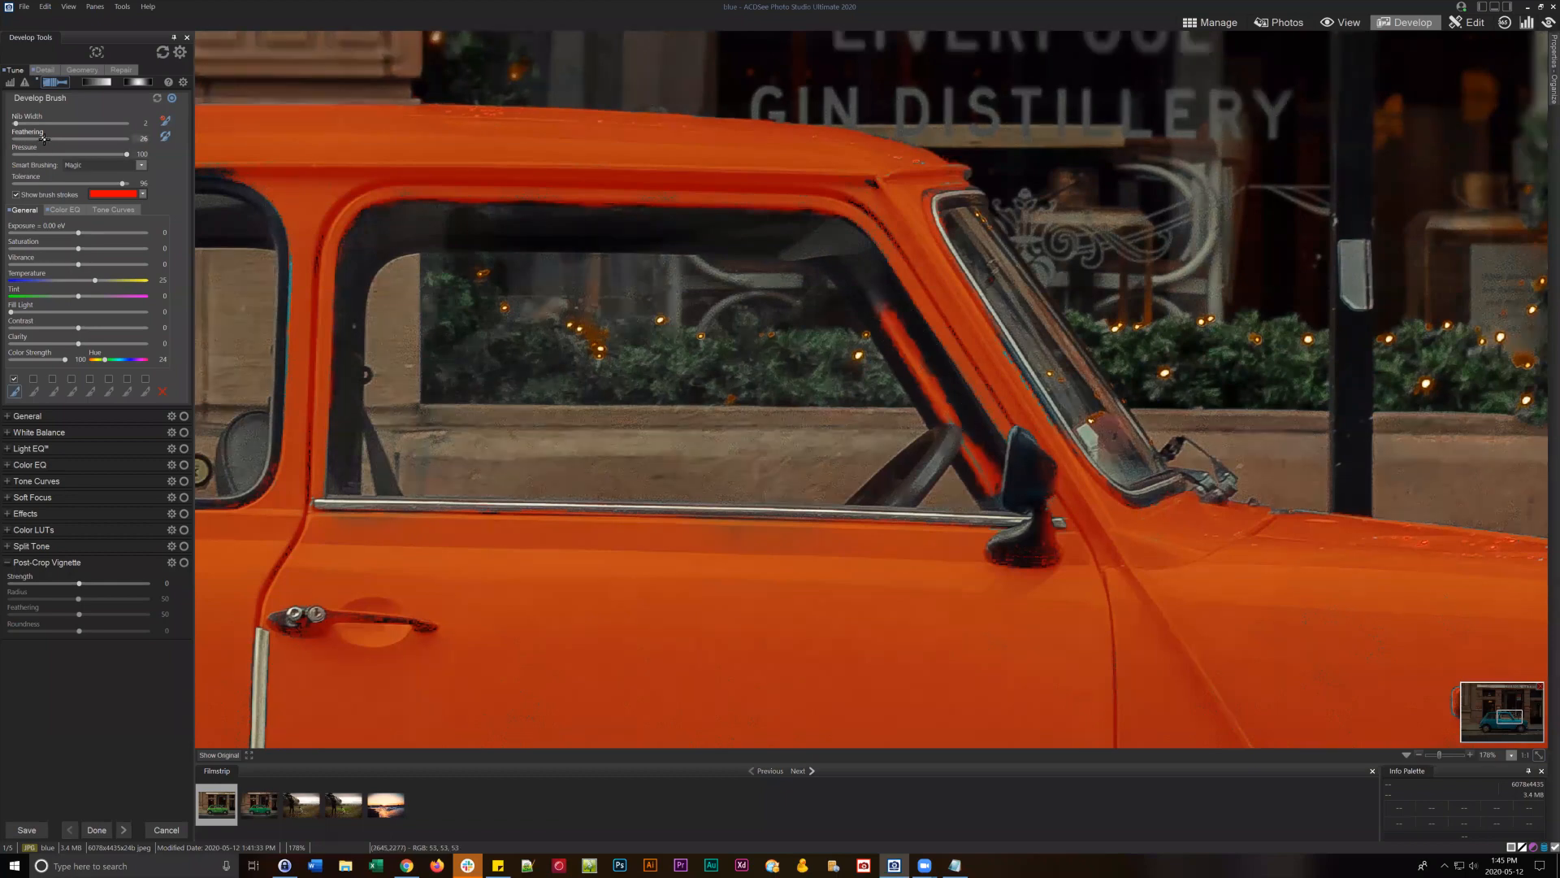
drag(43, 139, 57, 139)
click(15, 195)
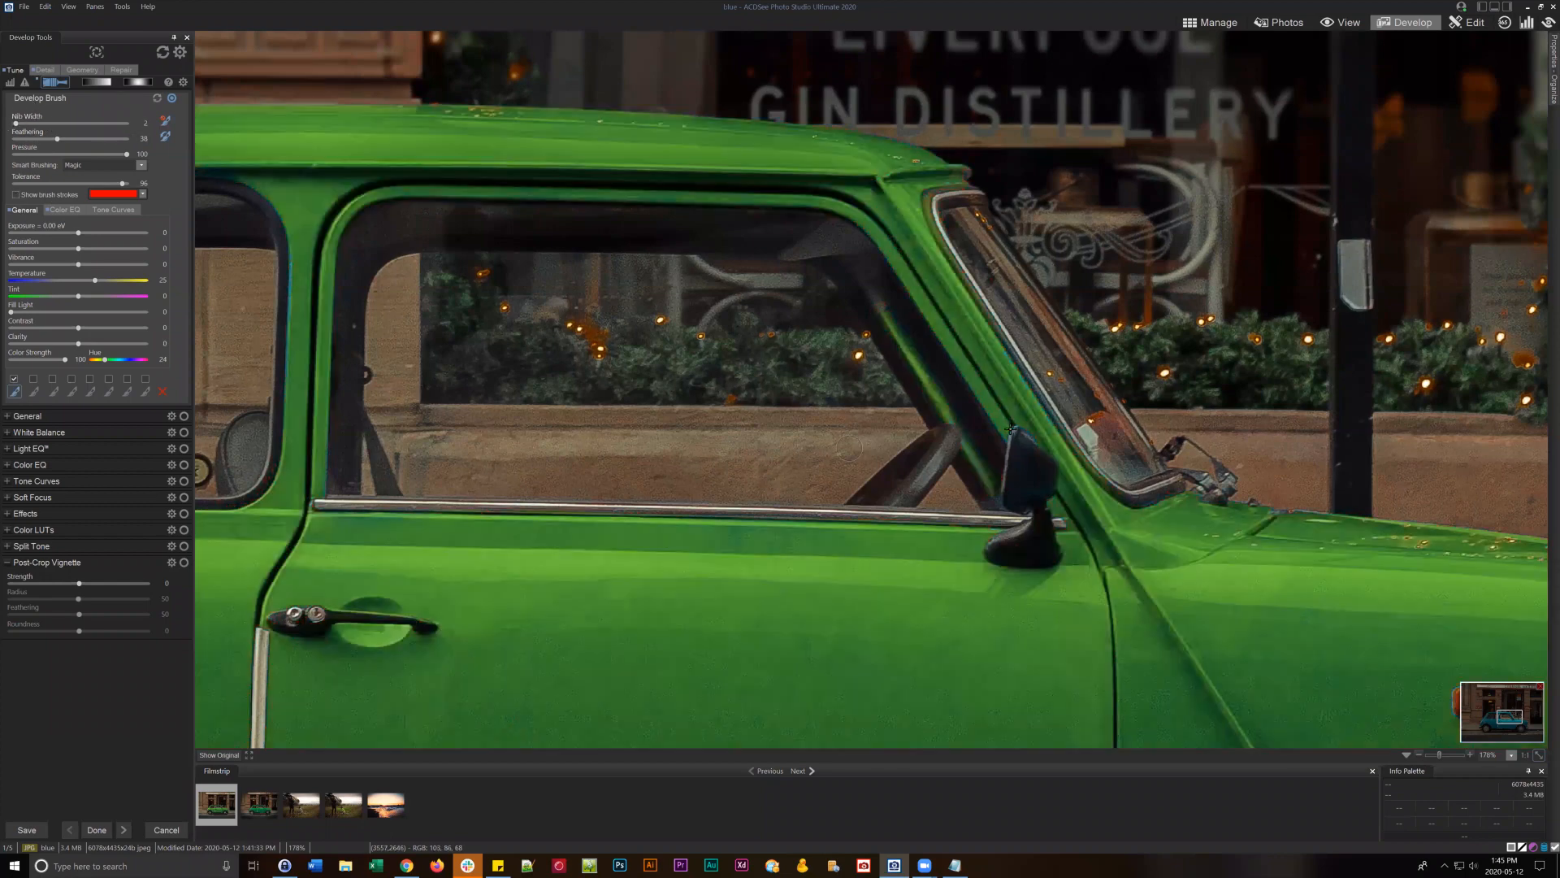
scroll(955, 417, down, 1)
click(1538, 755)
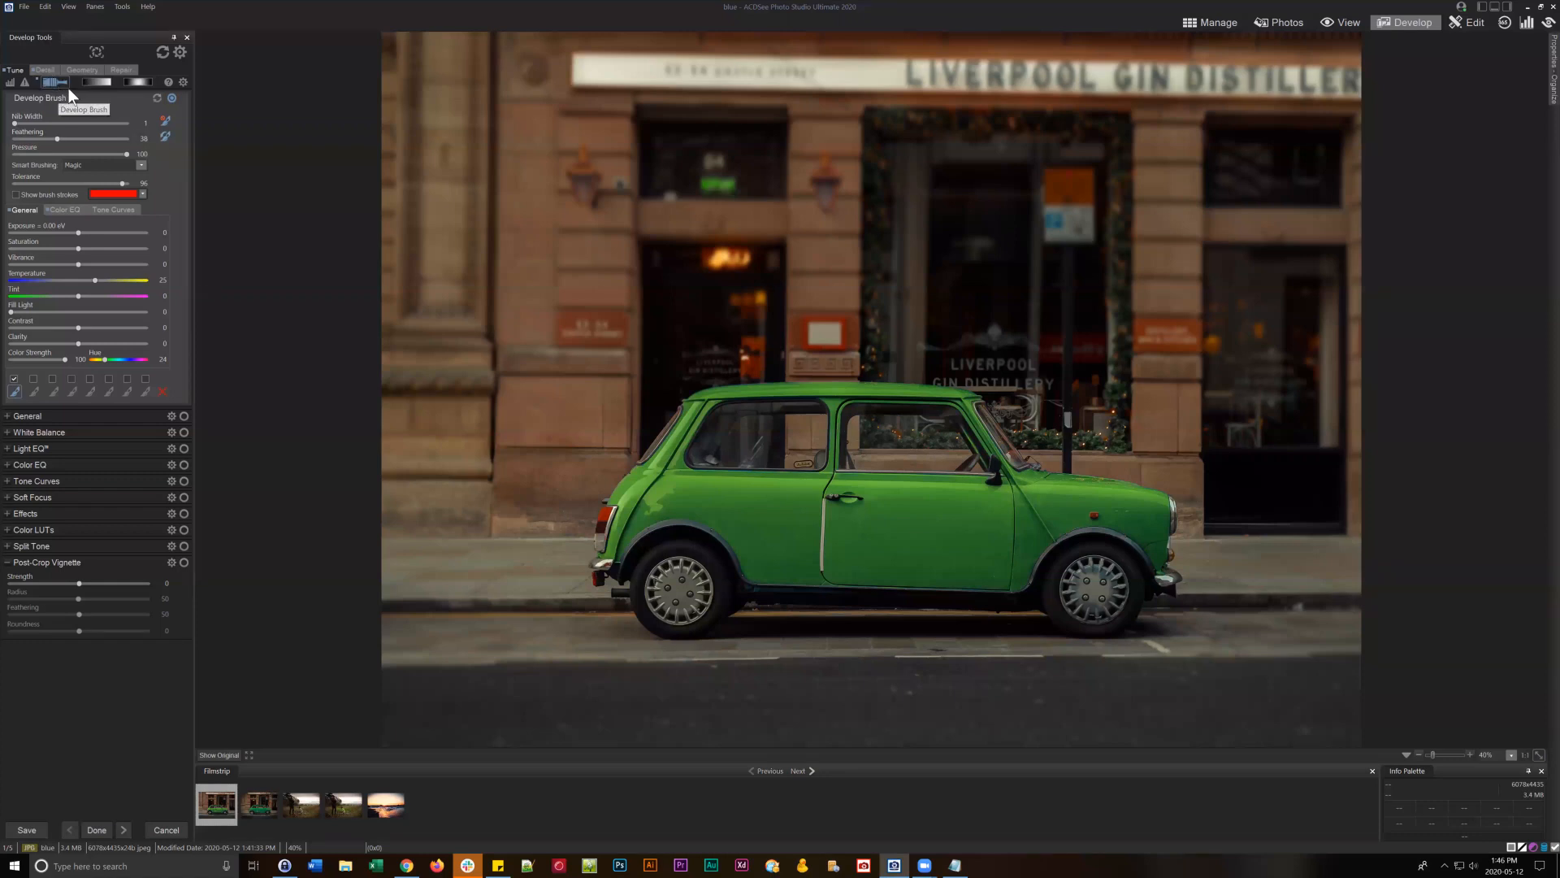
- Start a second Develop Brush with nib width 7 and smart brushing off, and show its strokes
click(33, 390)
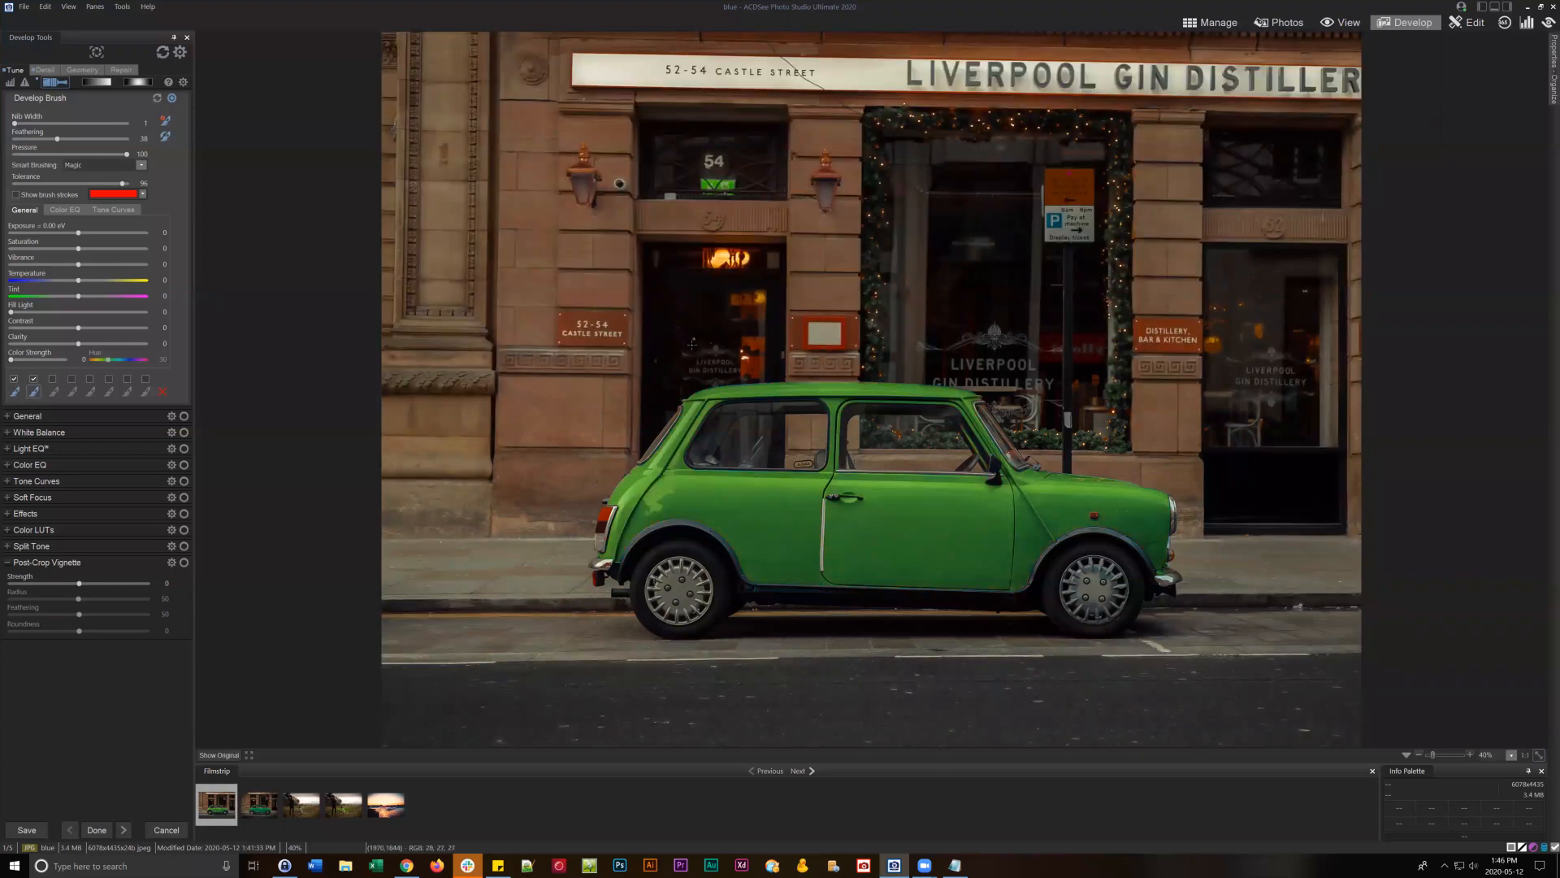
scroll(690, 348, up, 3)
scroll(656, 342, up, 2)
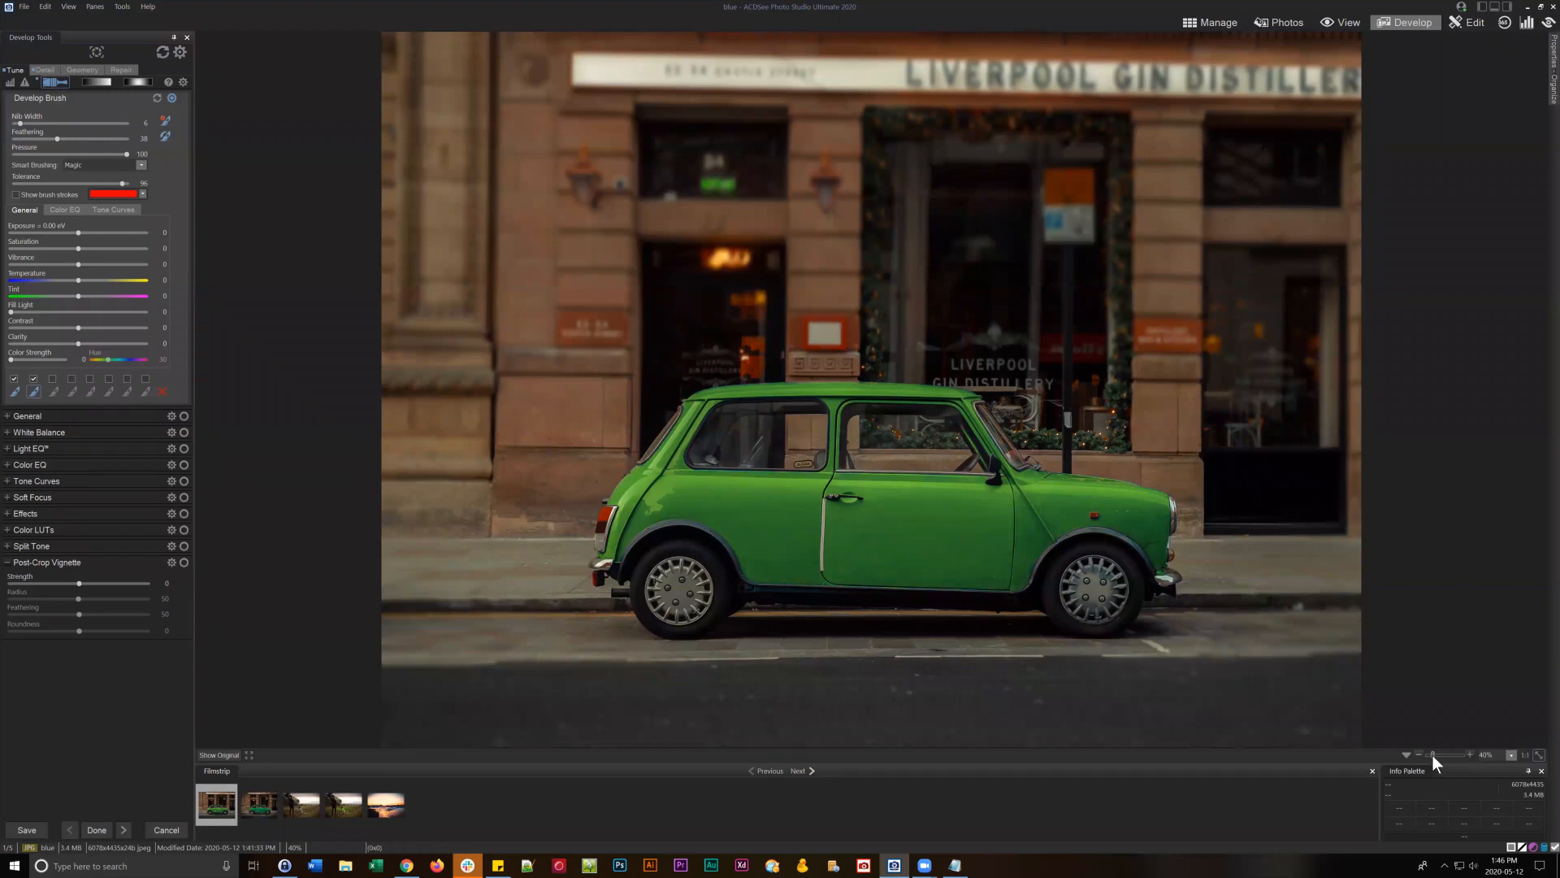
drag(1433, 754, 1435, 754)
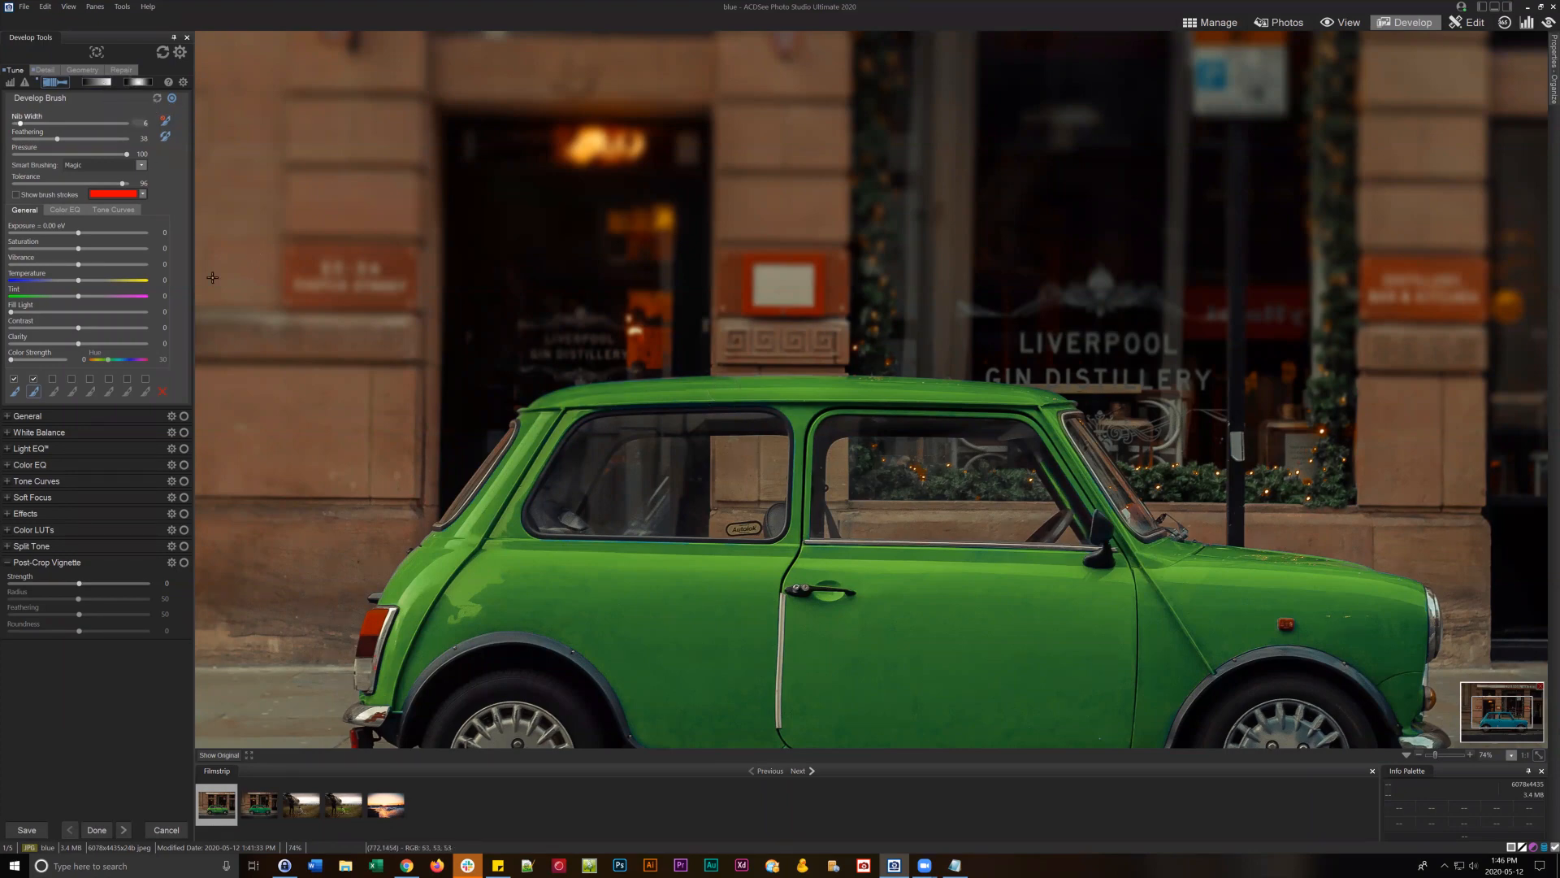
scroll(342, 246, up, 1)
click(101, 166)
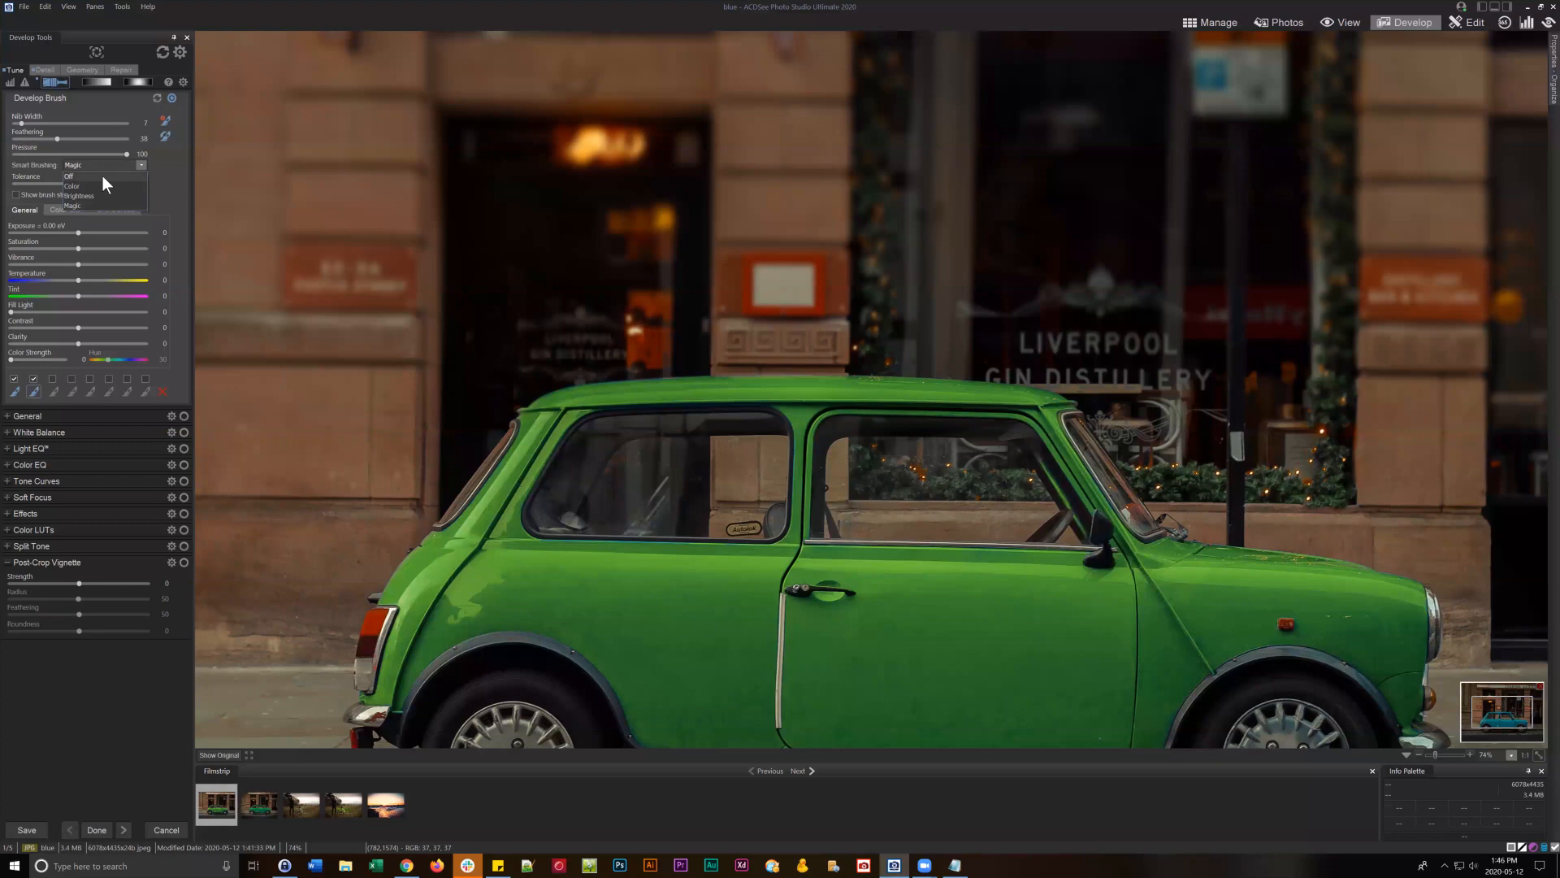
click(102, 176)
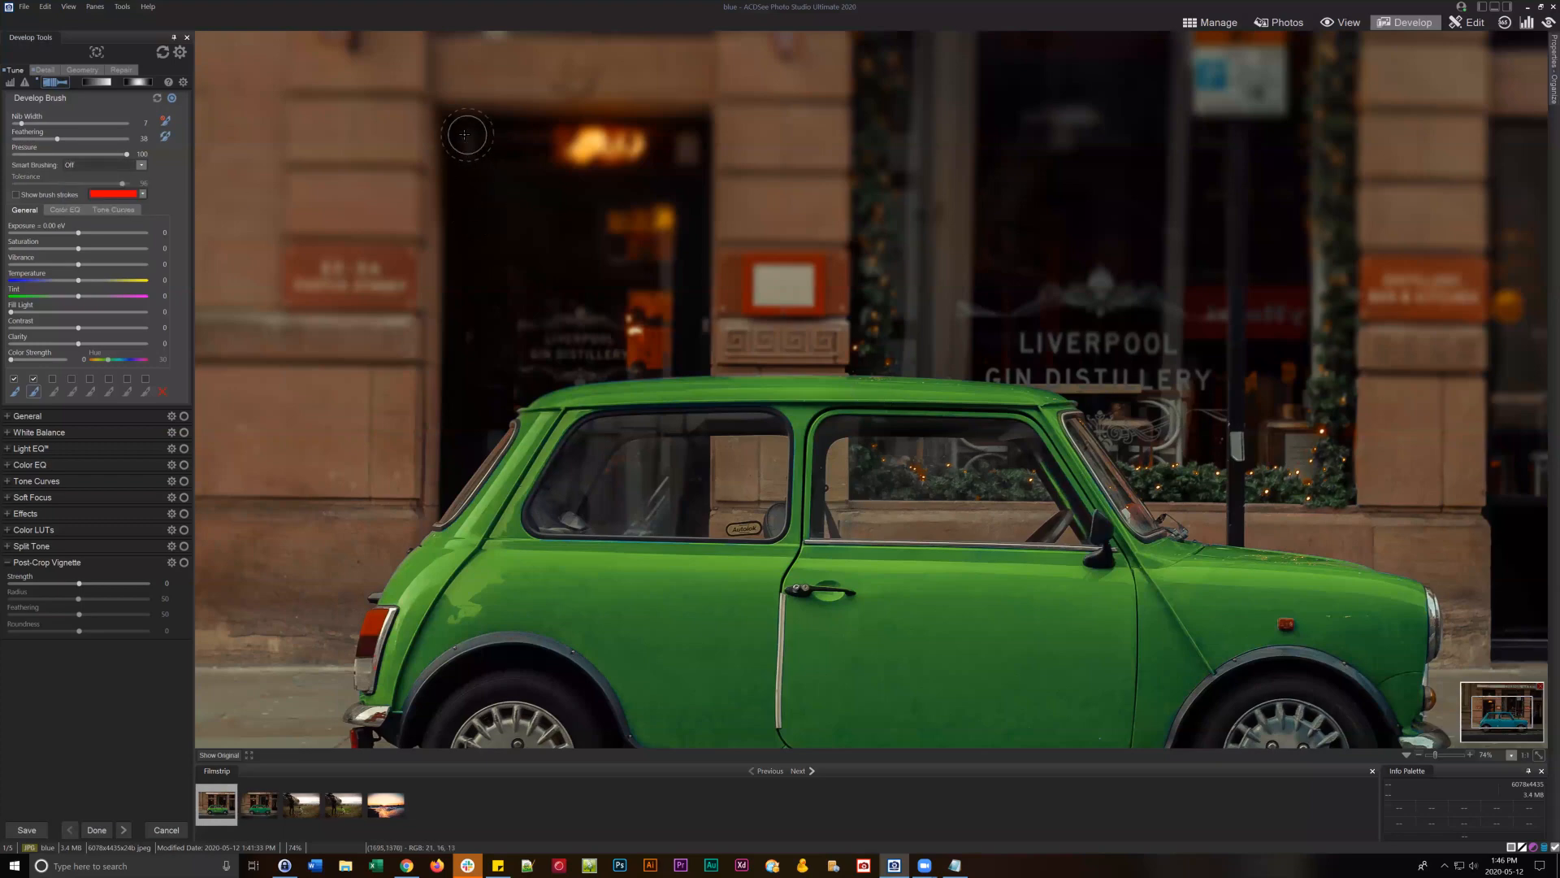
click(15, 194)
- Brush over the whole dark doorway behind the car, down to the edge of the car's roof and rear
mouse_move(485, 139)
mouse_down()
mouse_move(471, 231)
mouse_move(468, 132)
mouse_move(689, 134)
mouse_up()
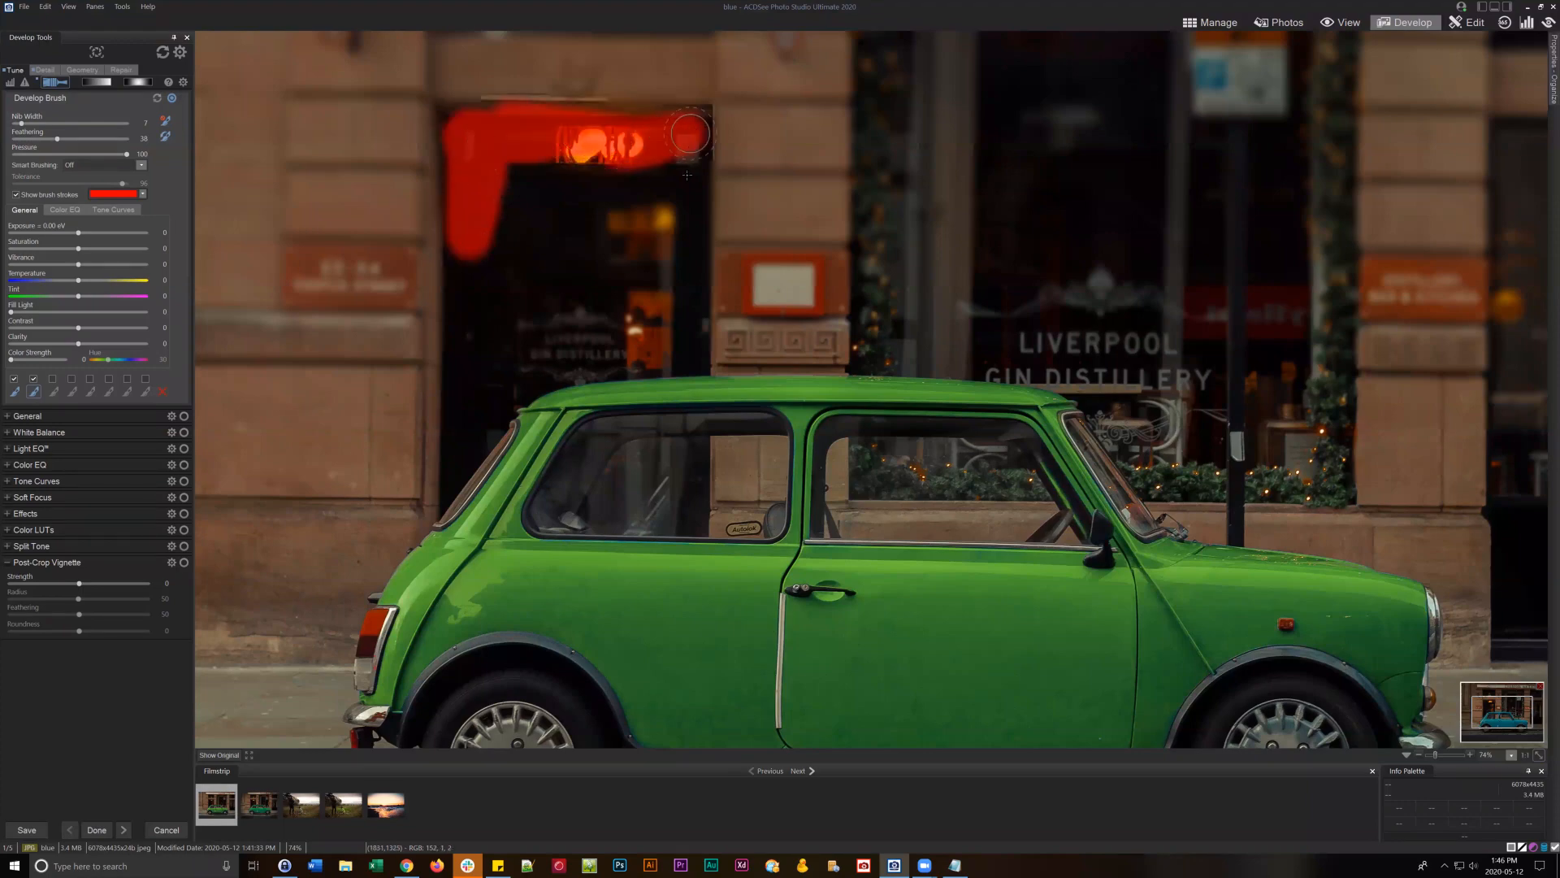
click(1538, 755)
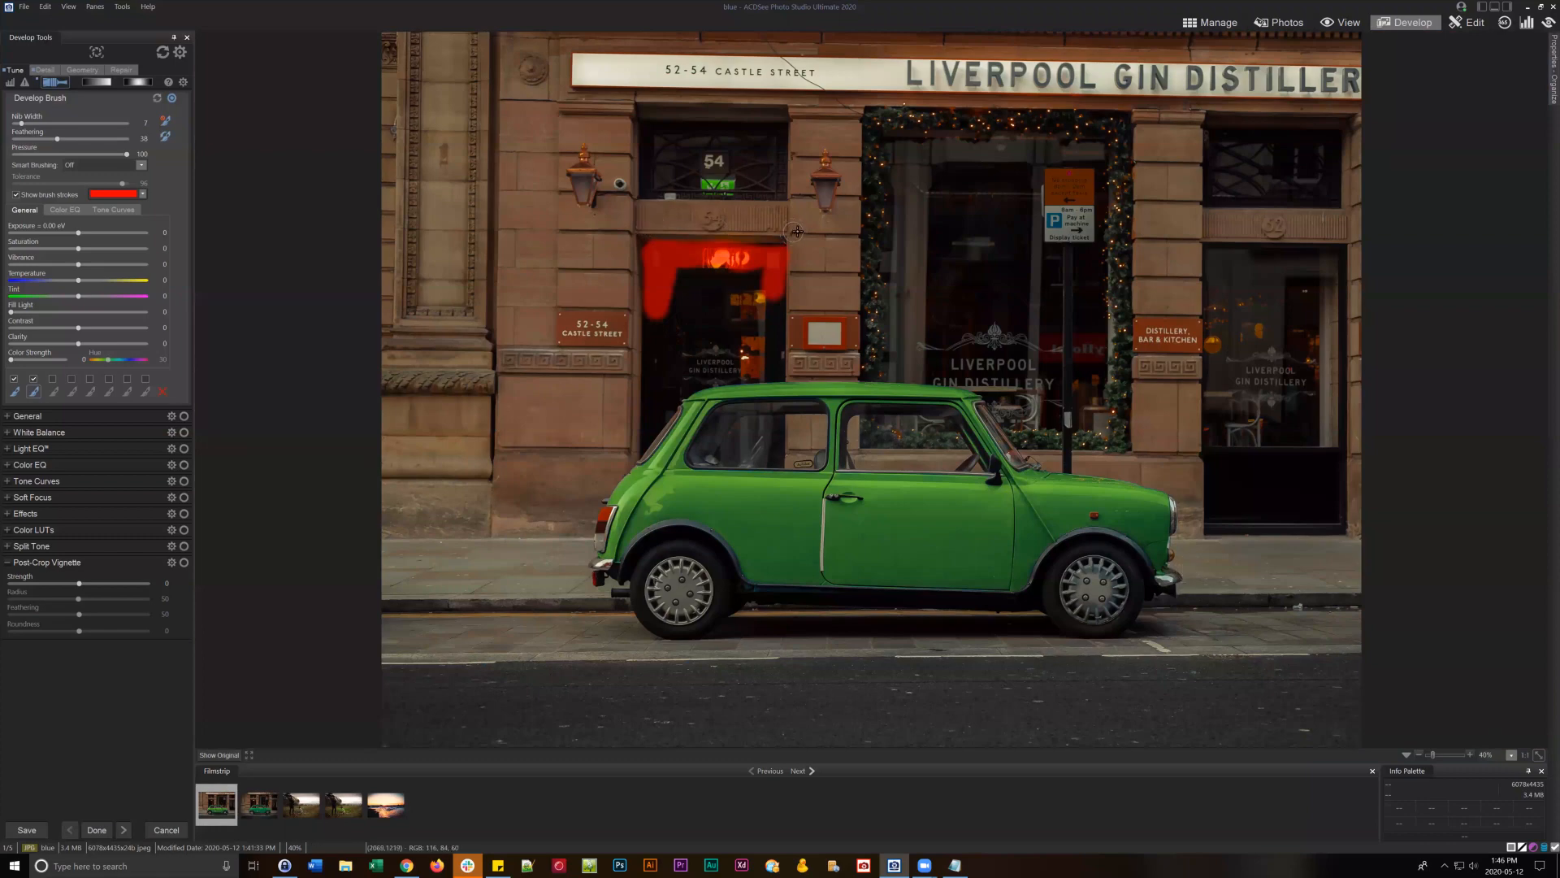
mouse_move(781, 286)
mouse_down()
mouse_move(695, 267)
mouse_move(672, 279)
mouse_move(730, 256)
mouse_move(660, 261)
mouse_move(649, 449)
mouse_move(685, 377)
mouse_move(784, 380)
mouse_move(781, 317)
mouse_move(775, 365)
mouse_move(748, 295)
mouse_move(670, 362)
mouse_move(677, 378)
mouse_move(719, 349)
mouse_move(694, 311)
mouse_move(833, 287)
mouse_move(797, 250)
mouse_move(797, 393)
mouse_move(689, 416)
mouse_move(711, 400)
mouse_move(651, 470)
mouse_up()
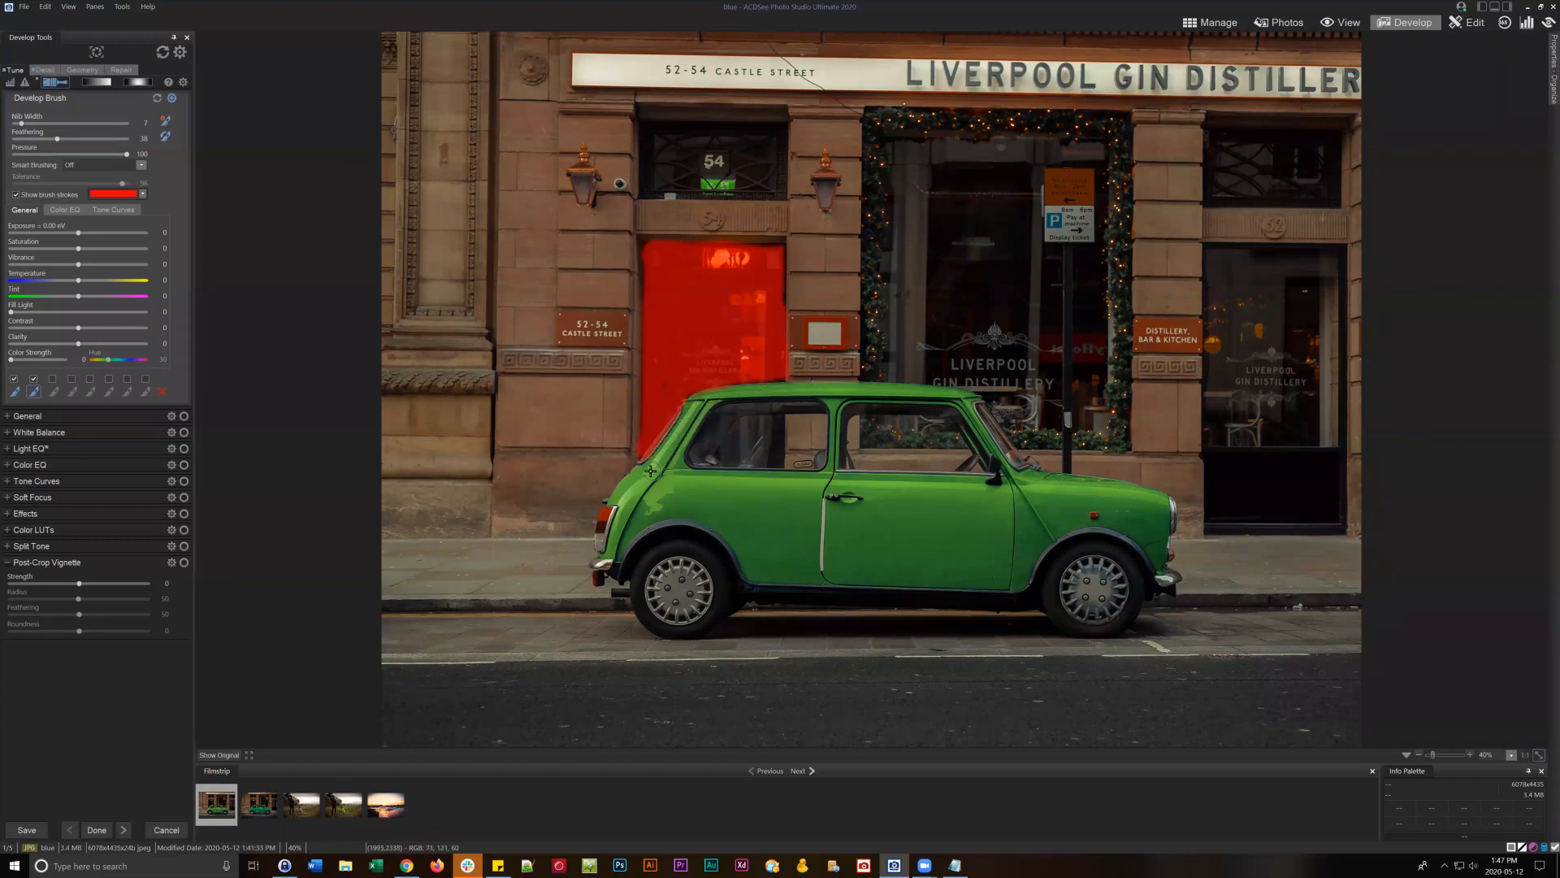
drag(693, 417, 655, 465)
scroll(771, 365, down, 2)
drag(783, 373, 782, 343)
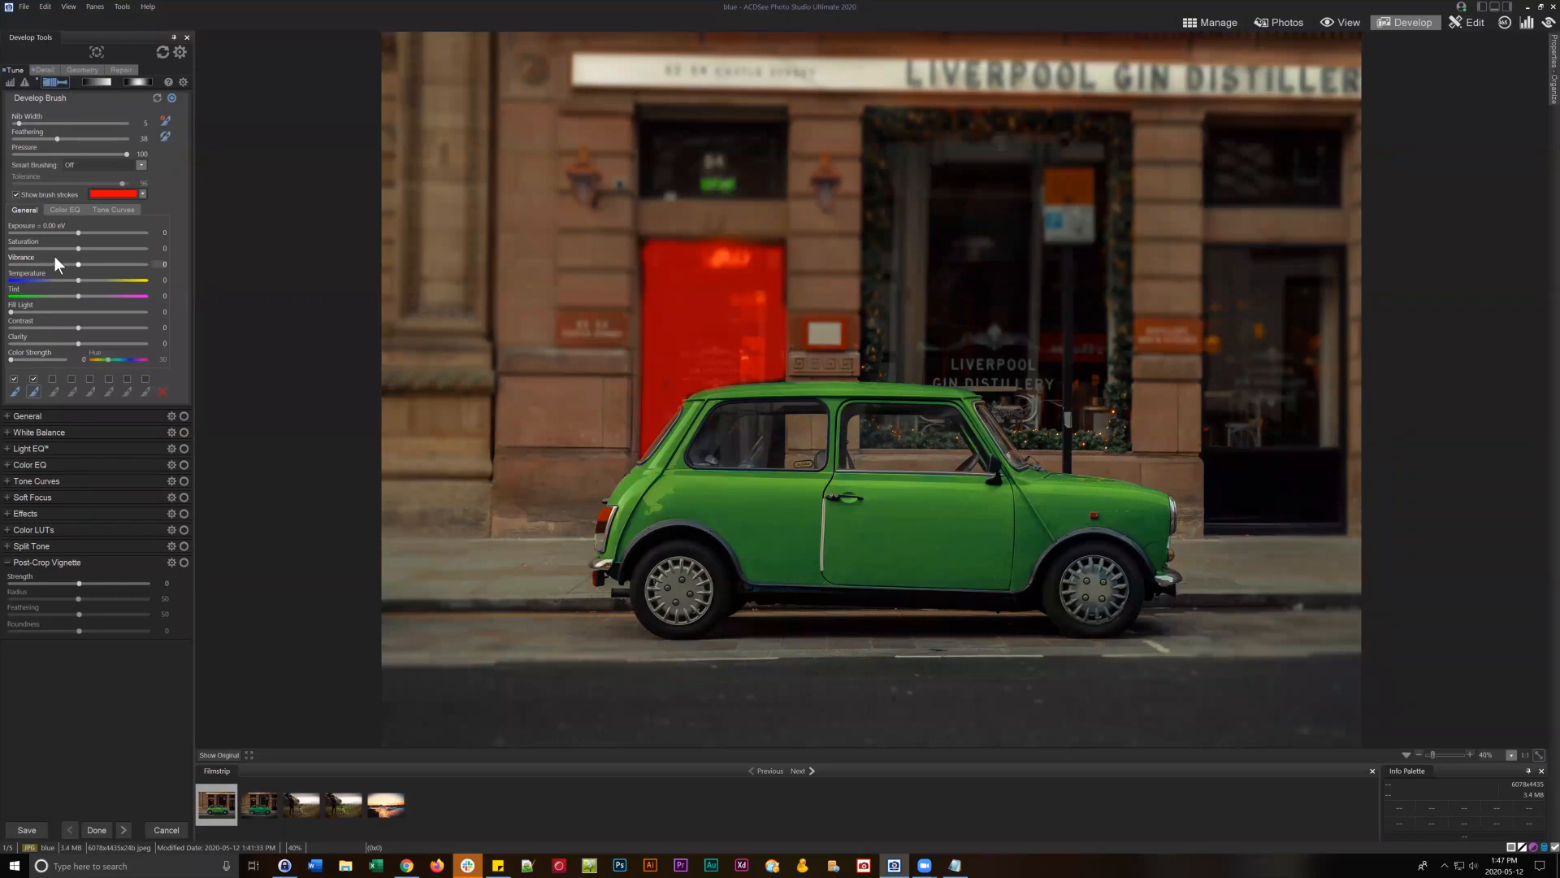
- Darken the brushed doorway by lowering the midpoint of the brush's tone curve, and hide the stroke overlay
click(106, 211)
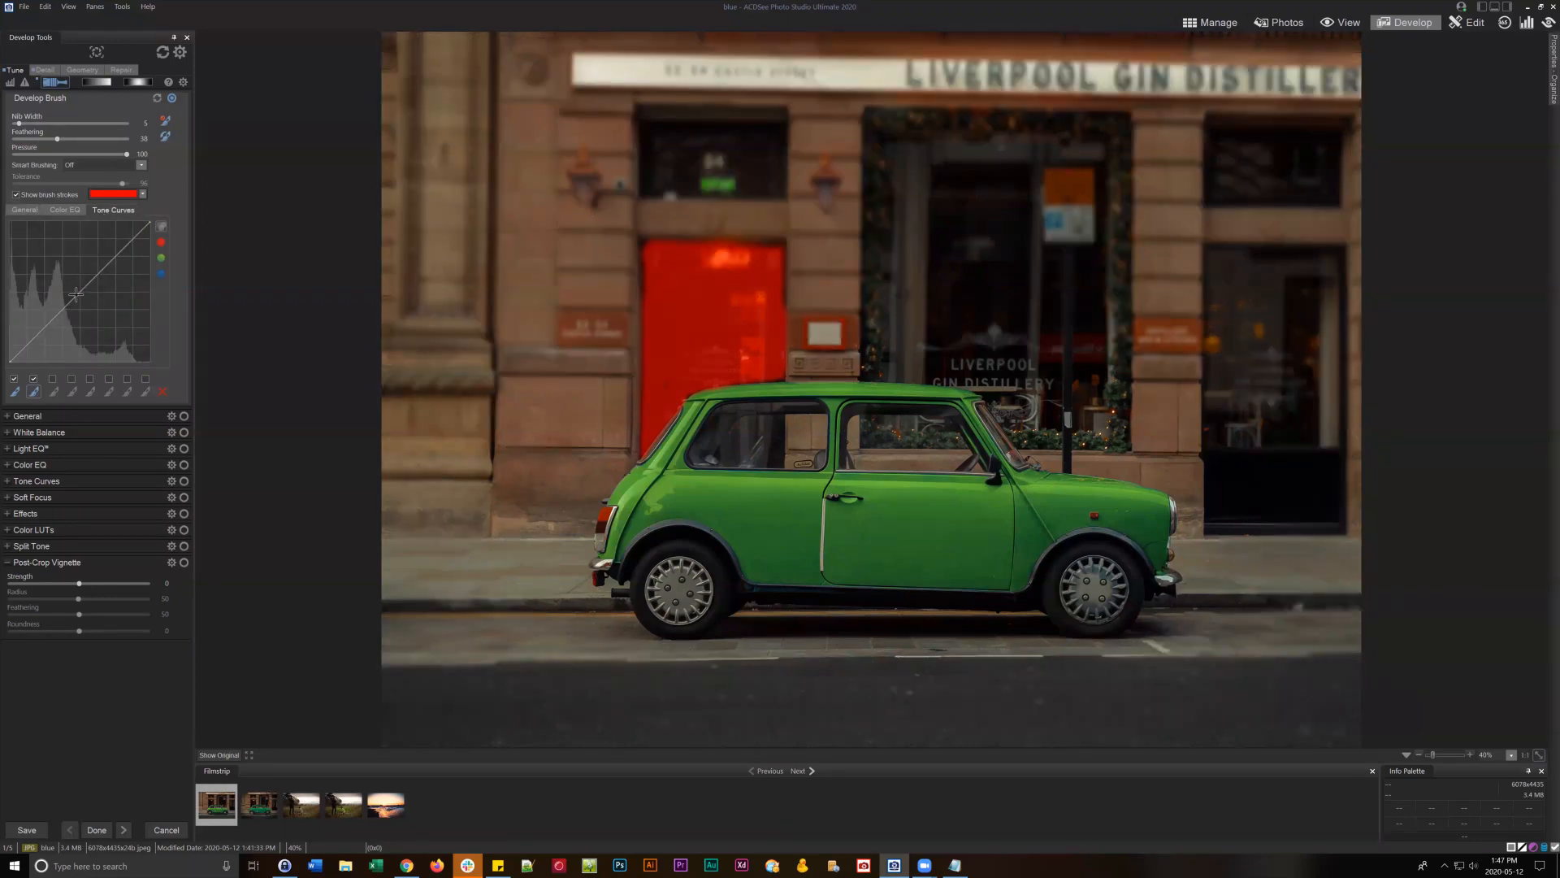
drag(76, 294, 85, 310)
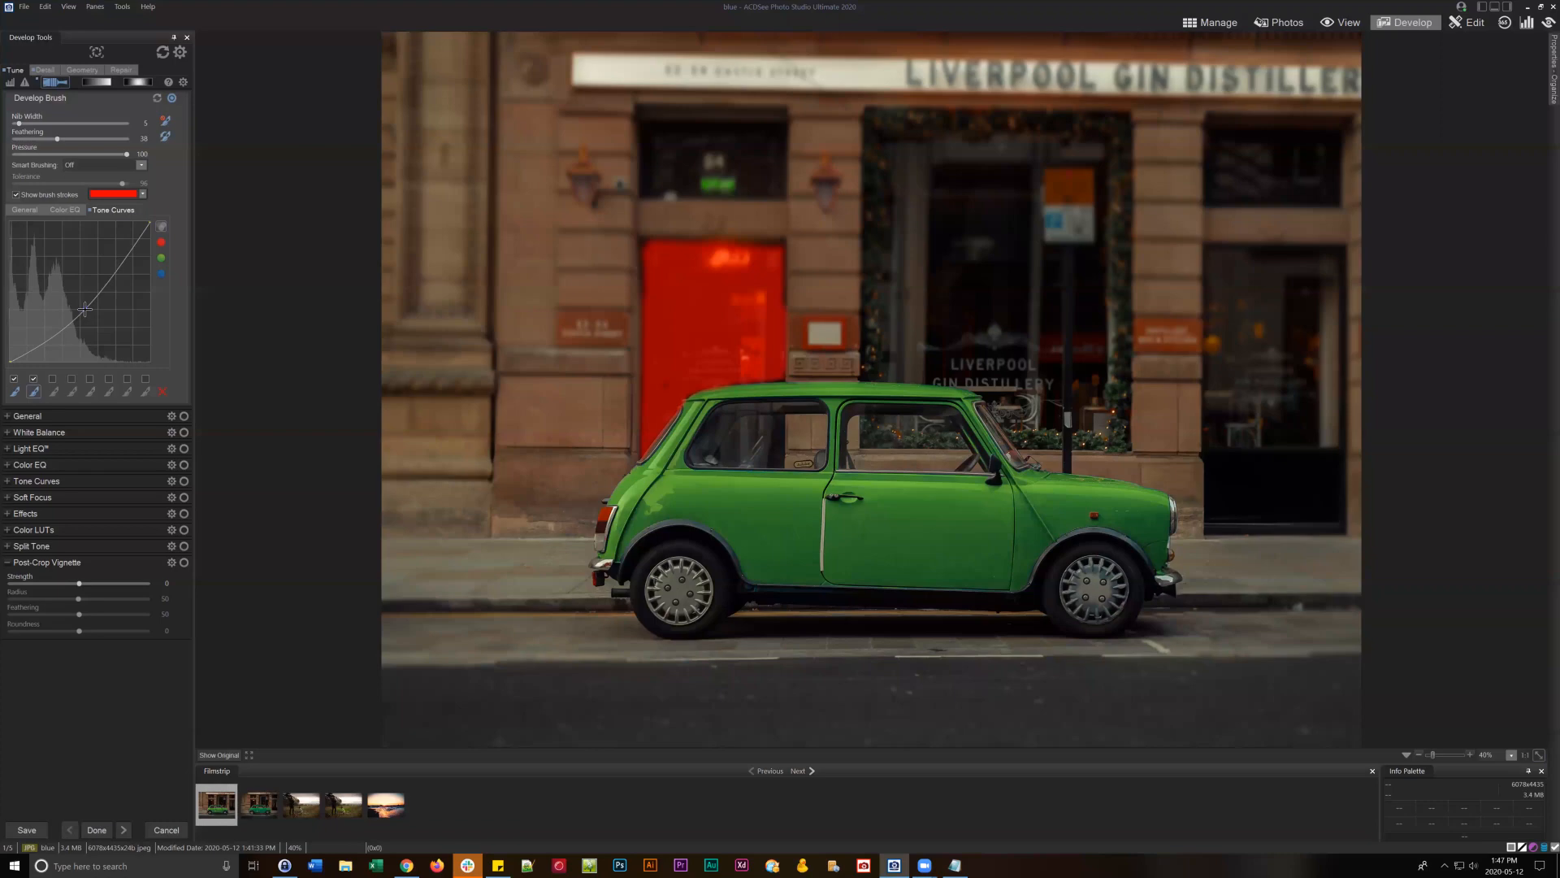
click(16, 194)
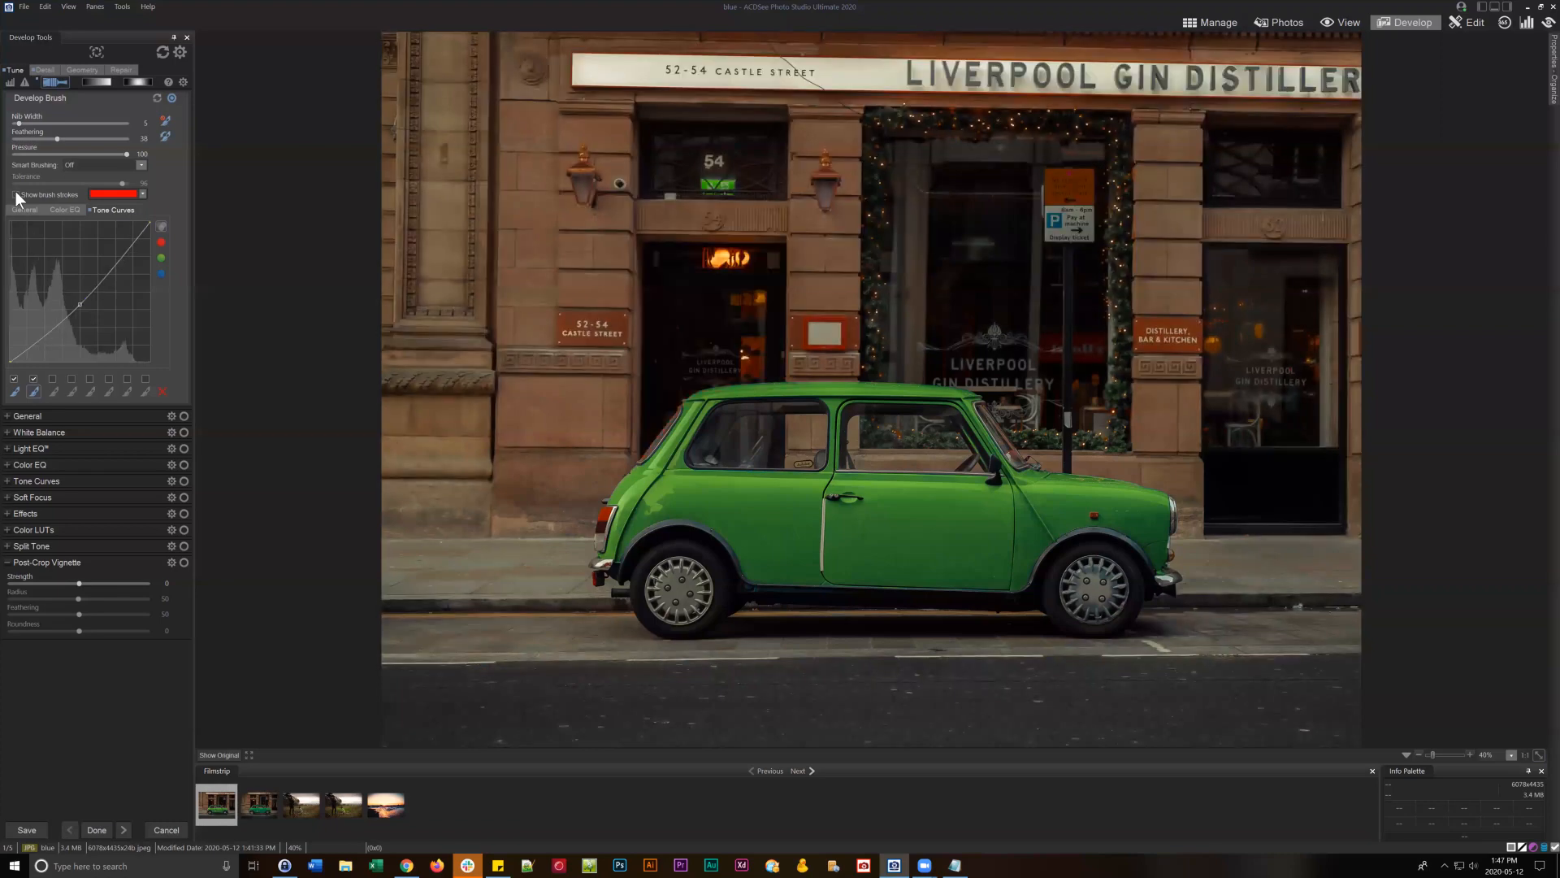
- Compare the edit with the original photo and with the second brush switched off and back on
click(230, 755)
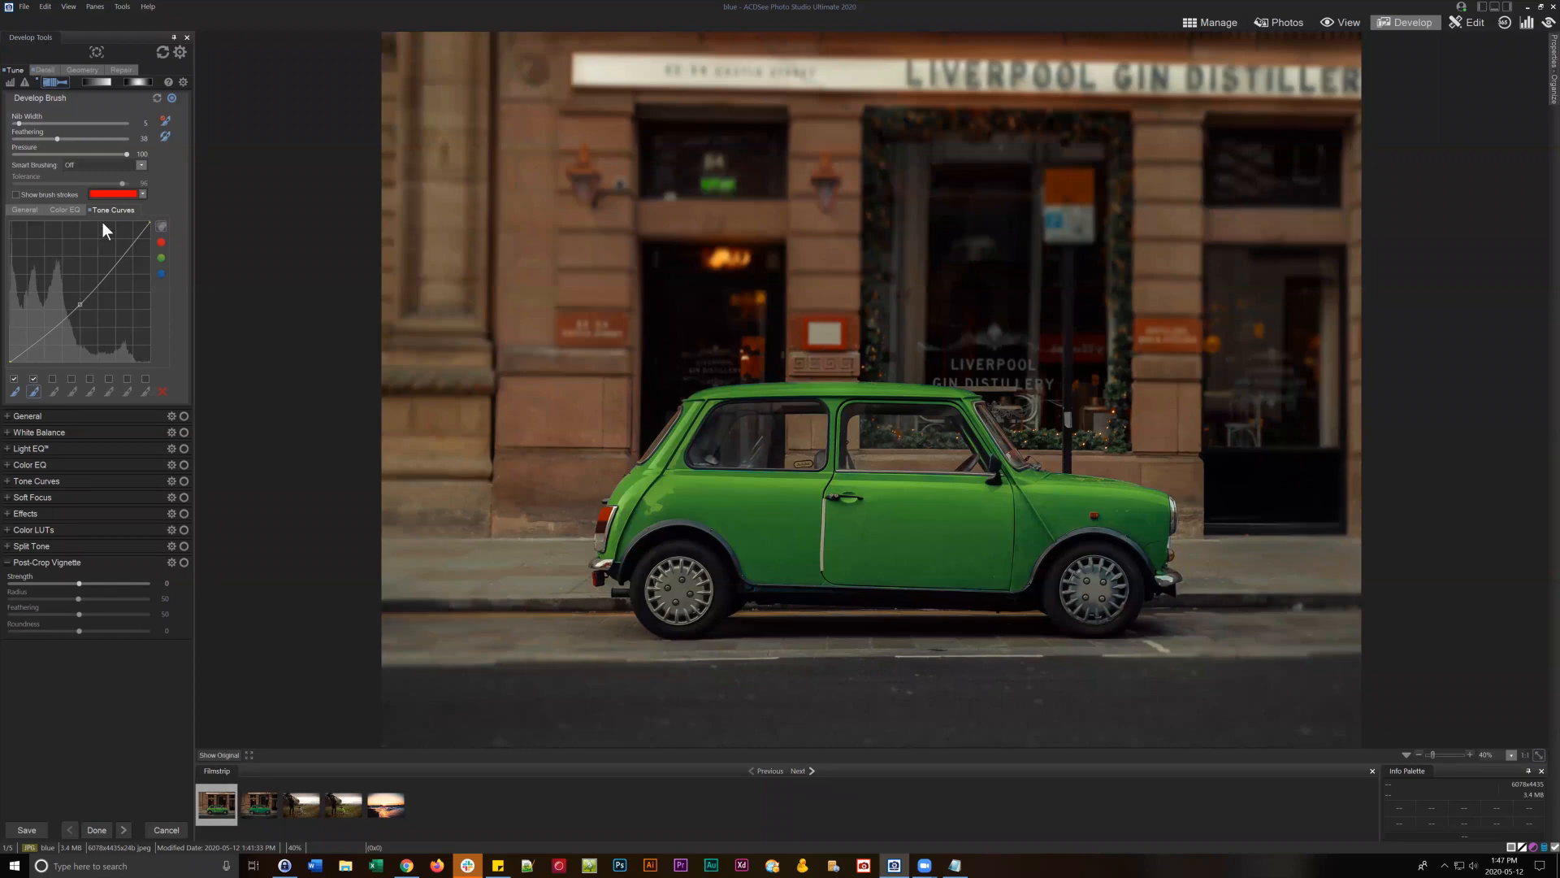
click(32, 377)
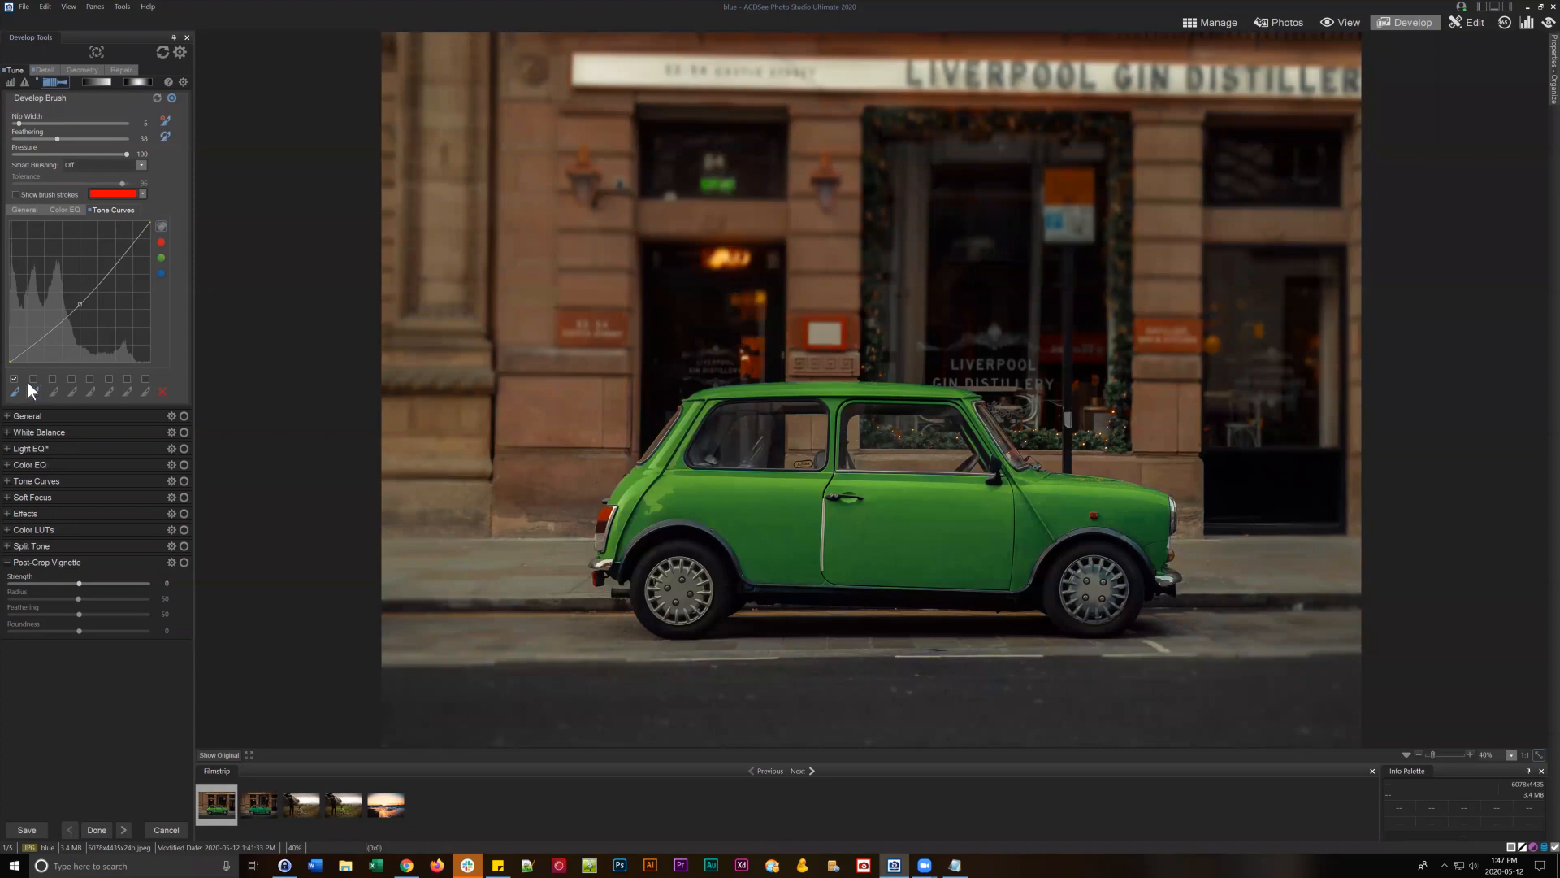
click(33, 379)
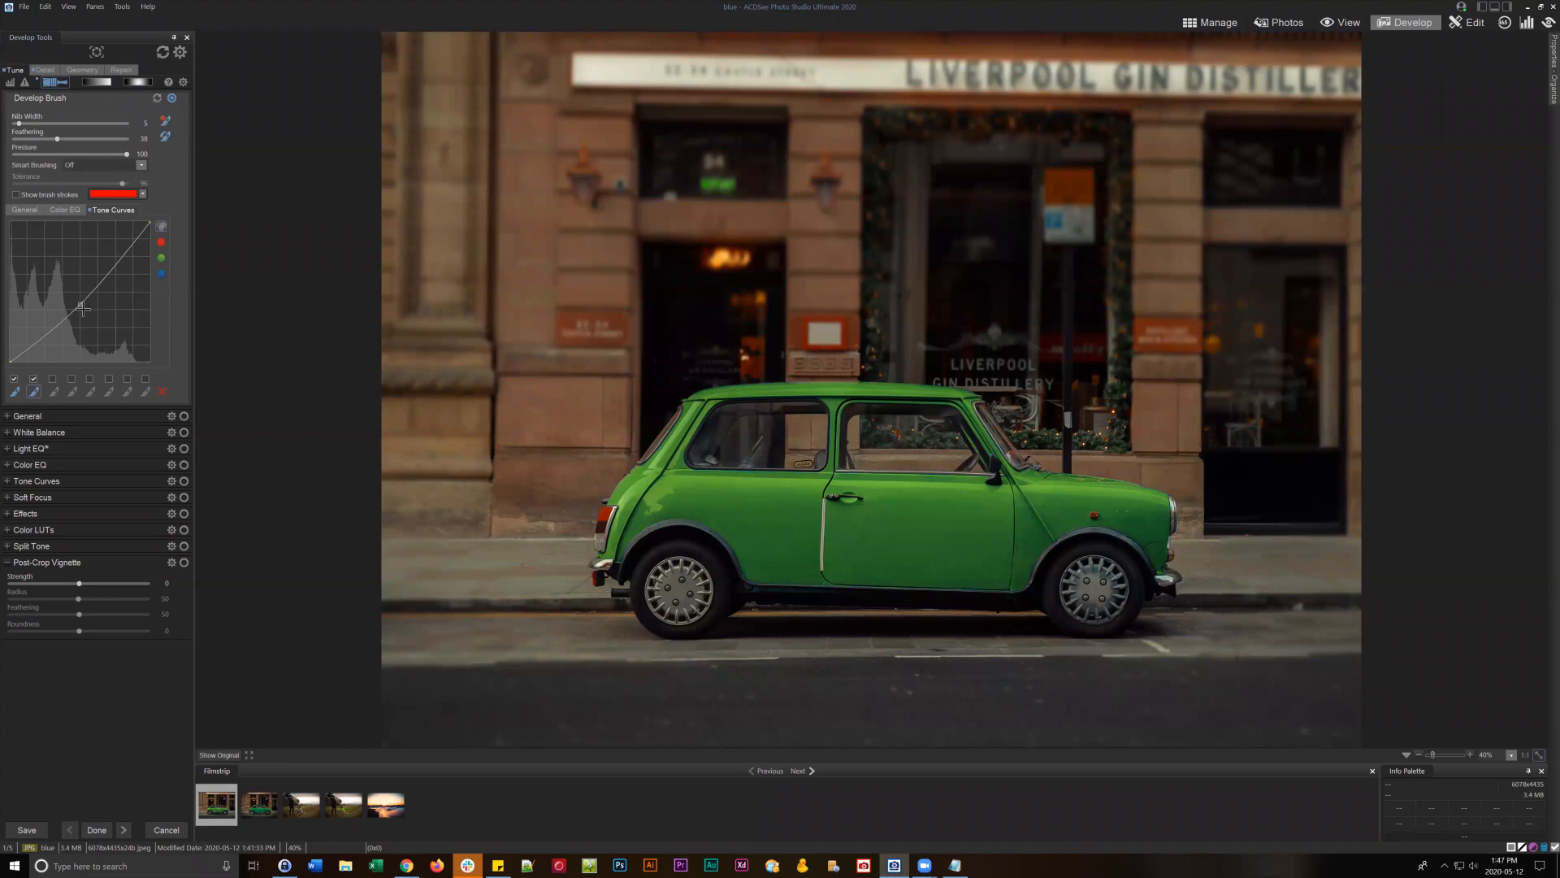
- Refine the doorway's darkening by readjusting the midpoint of the second brush's tone curve
drag(79, 304, 89, 316)
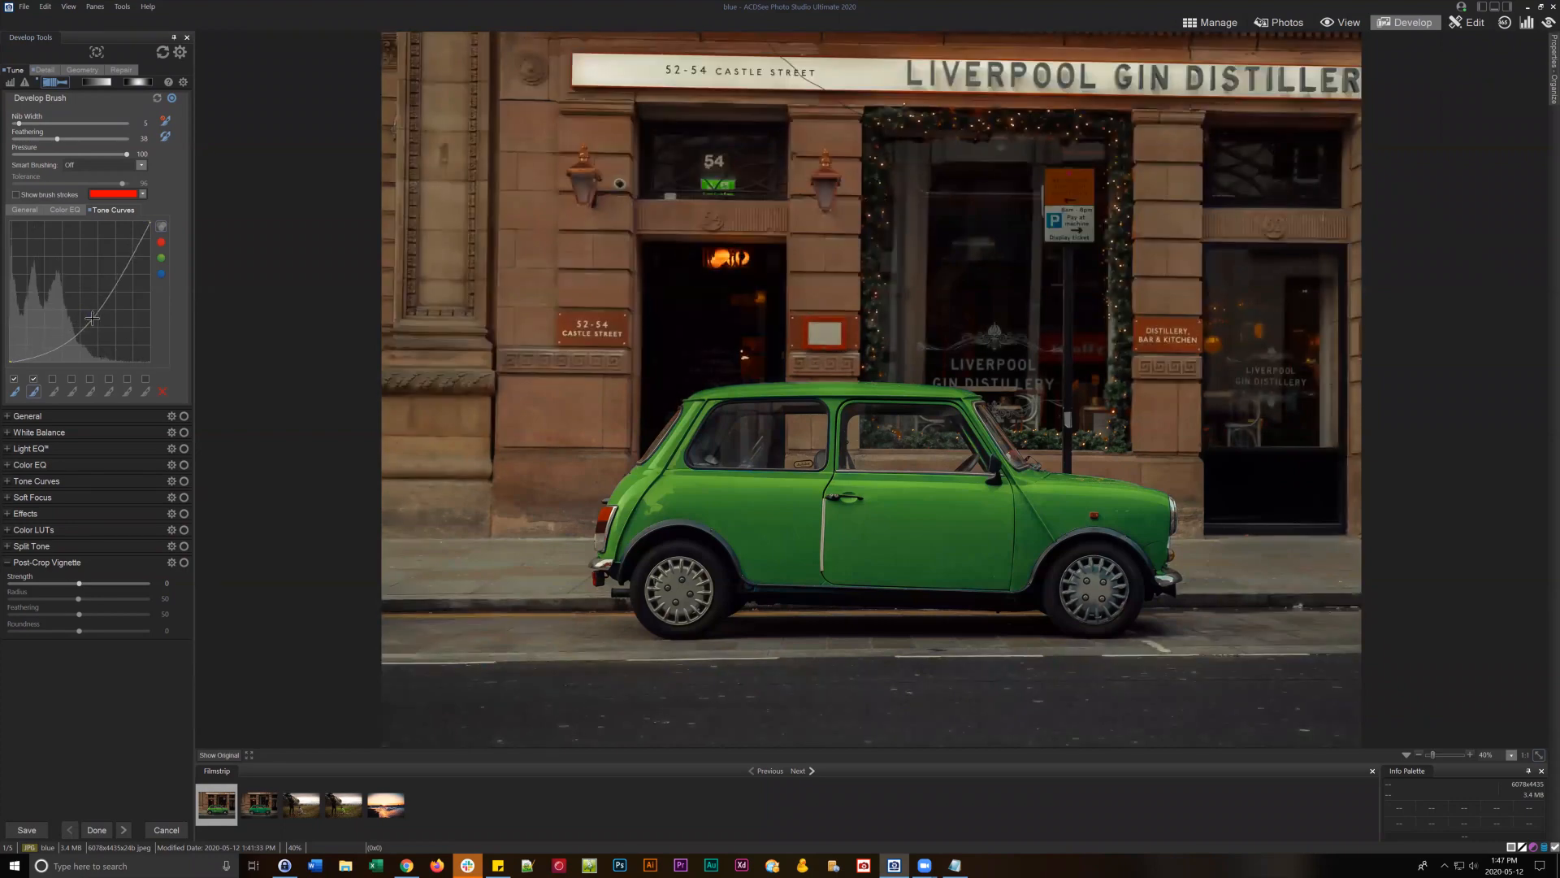
drag(68, 280, 79, 310)
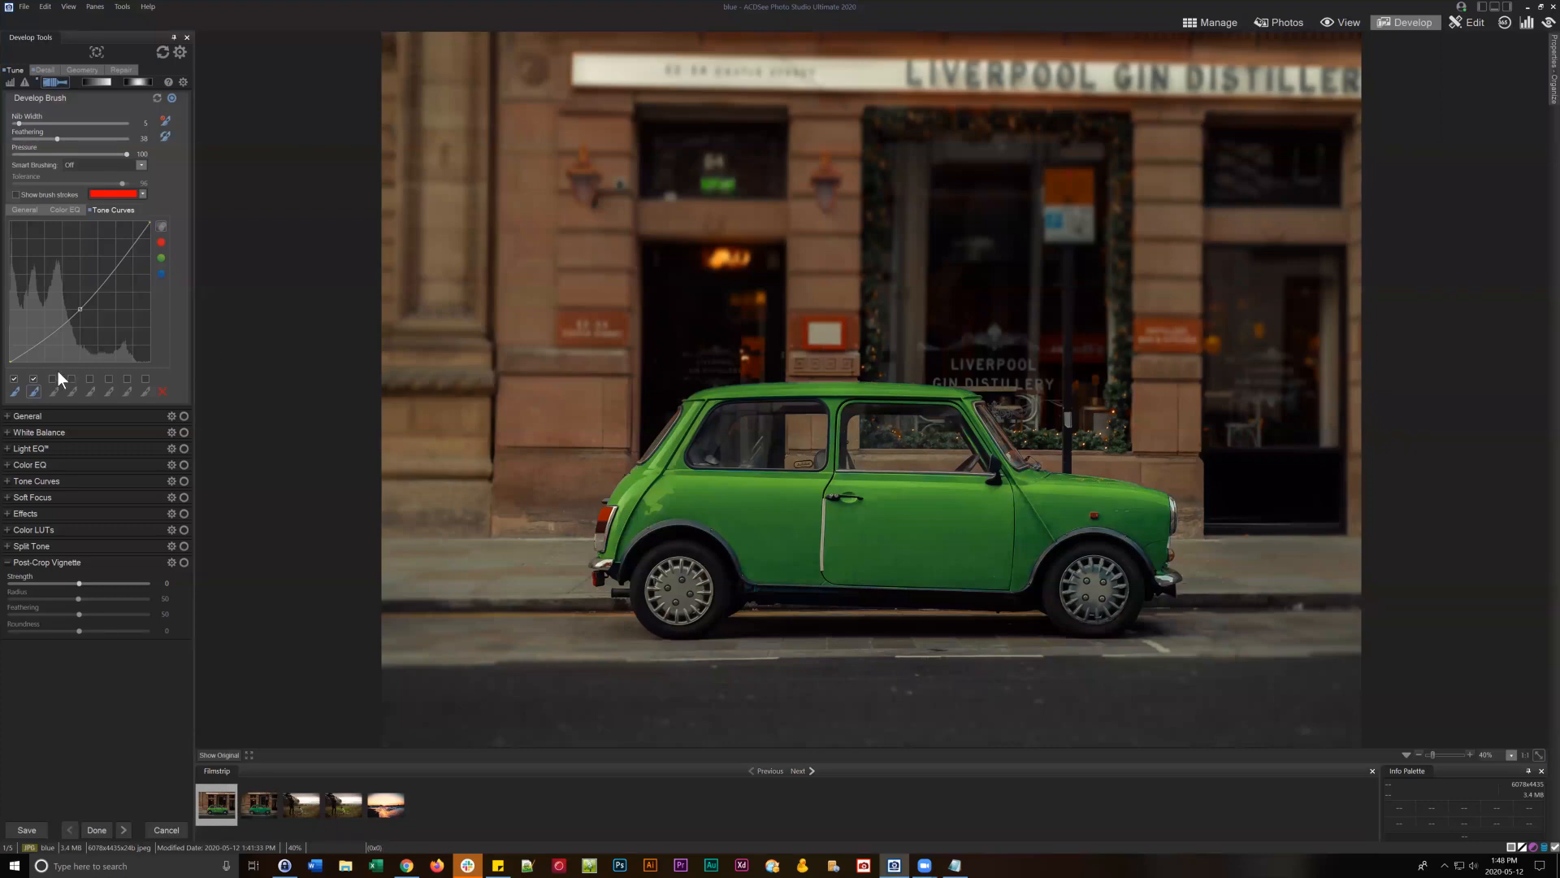
mouse_move(36, 391)
- Enable the lens profile in Lens Correction with make AEE and model AEE MagiCam SD19 & compatibles
click(83, 68)
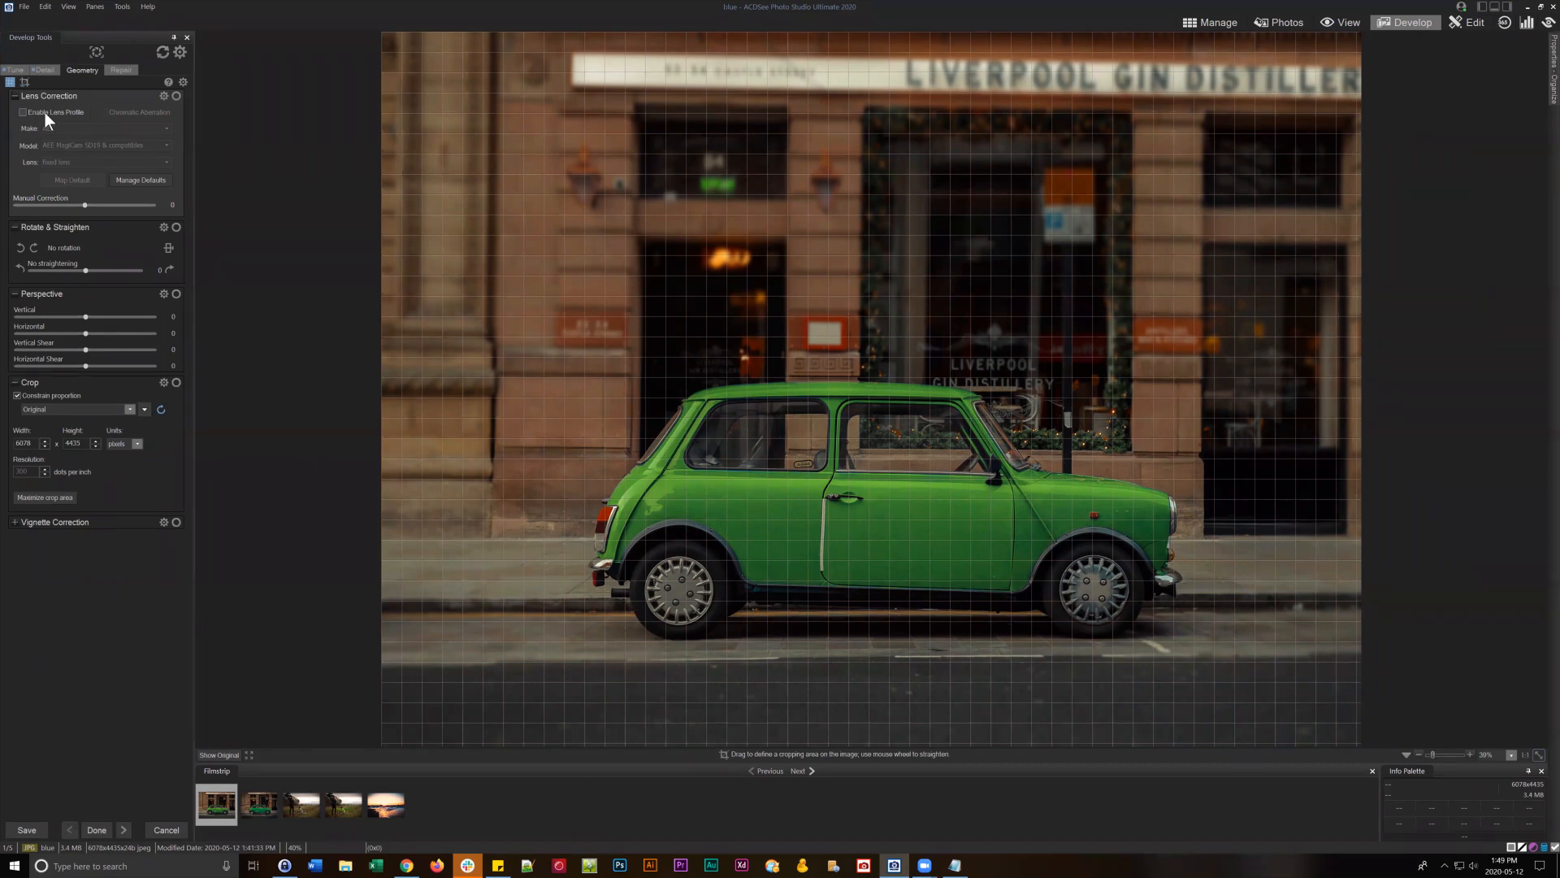
click(23, 112)
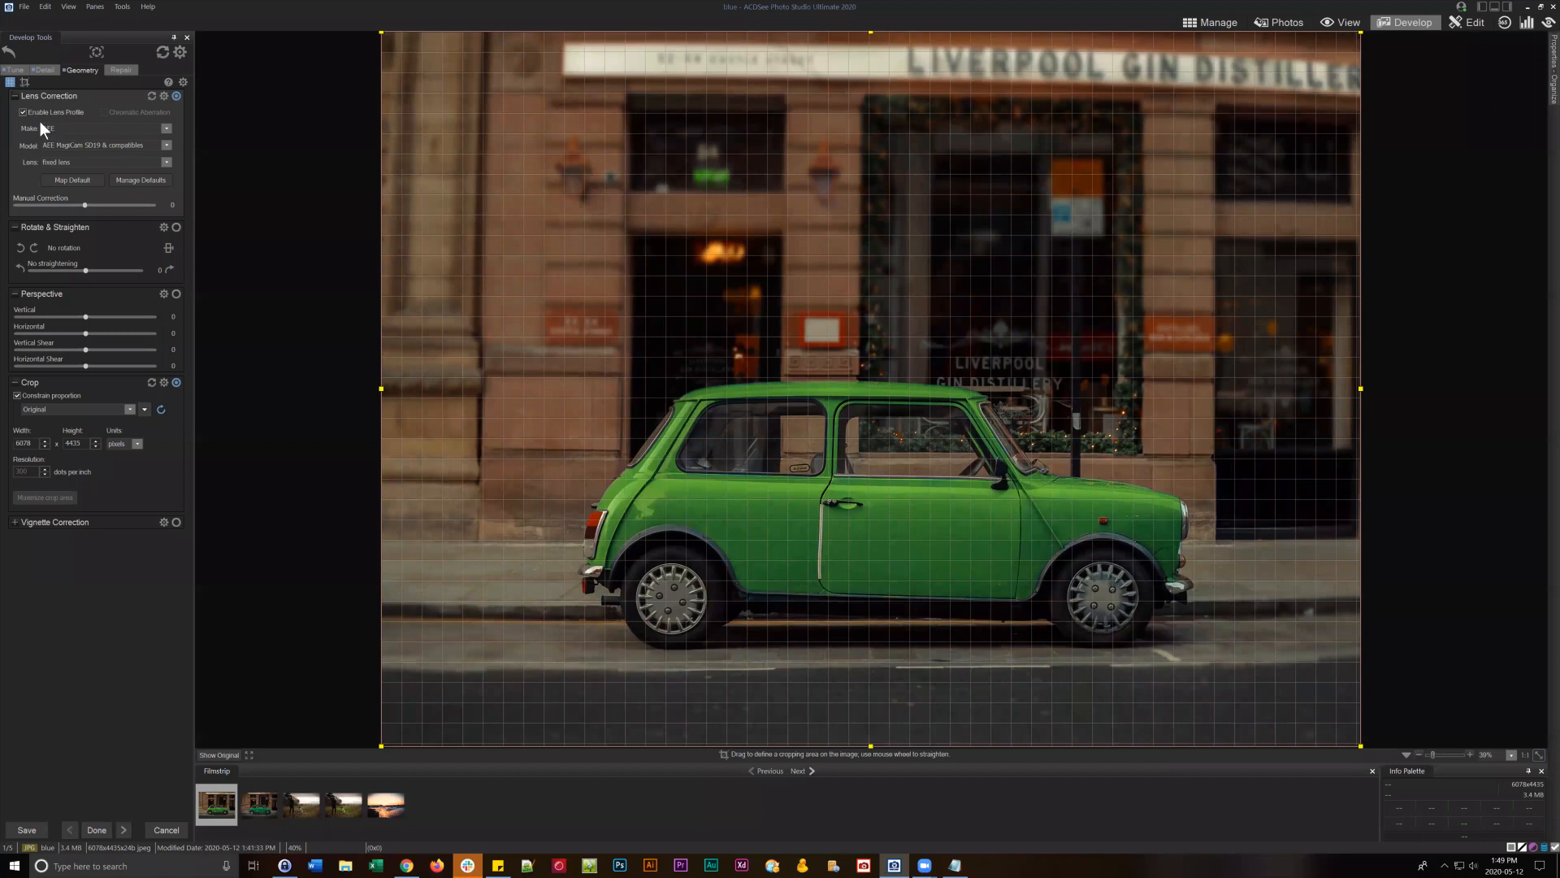
click(166, 127)
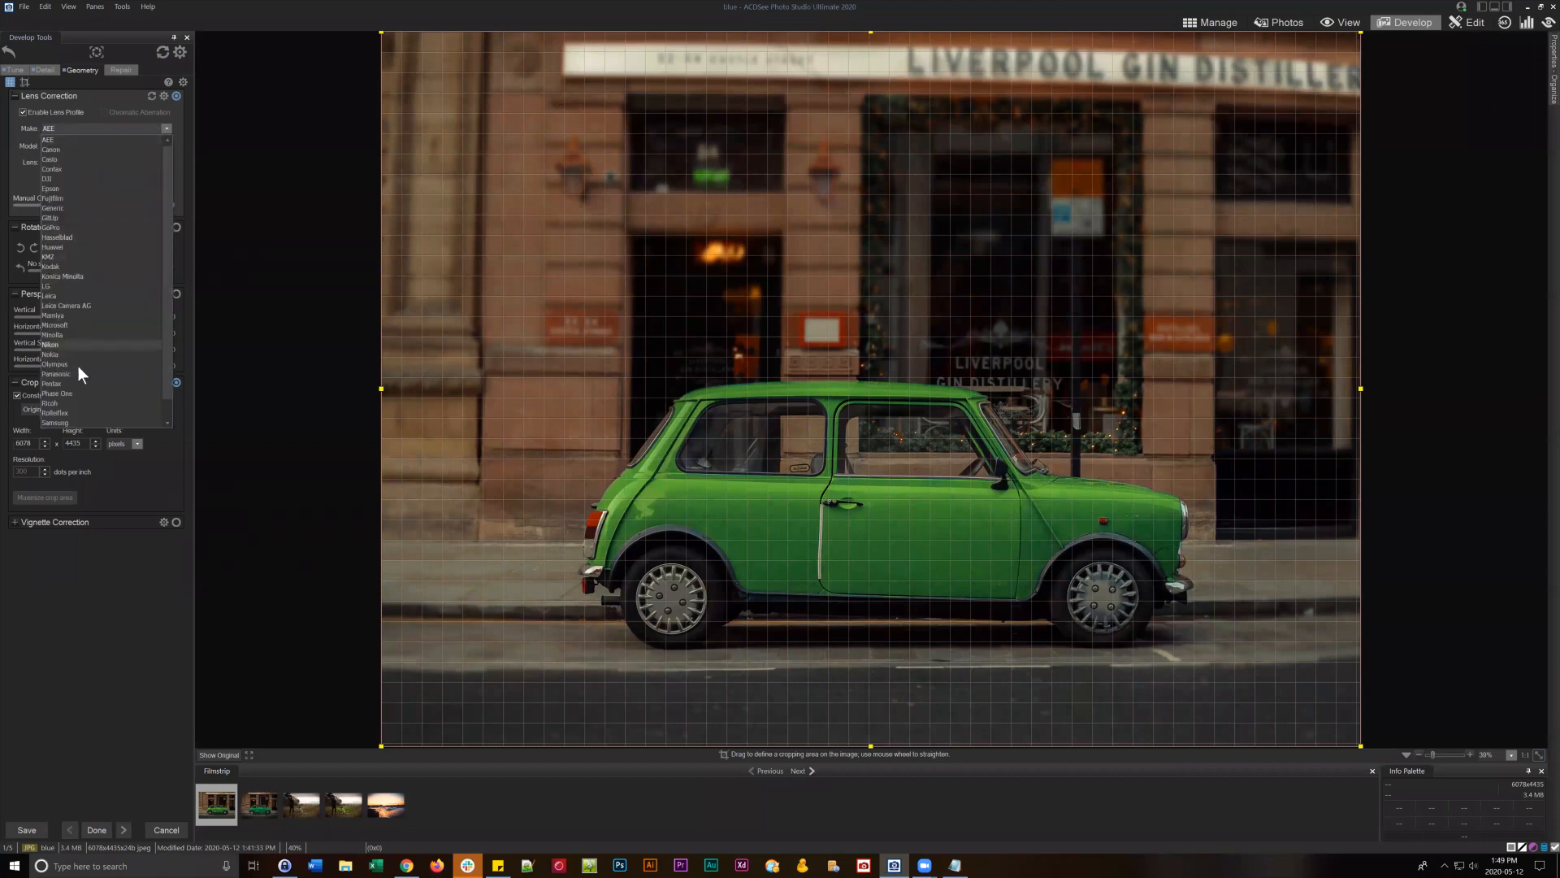
click(78, 140)
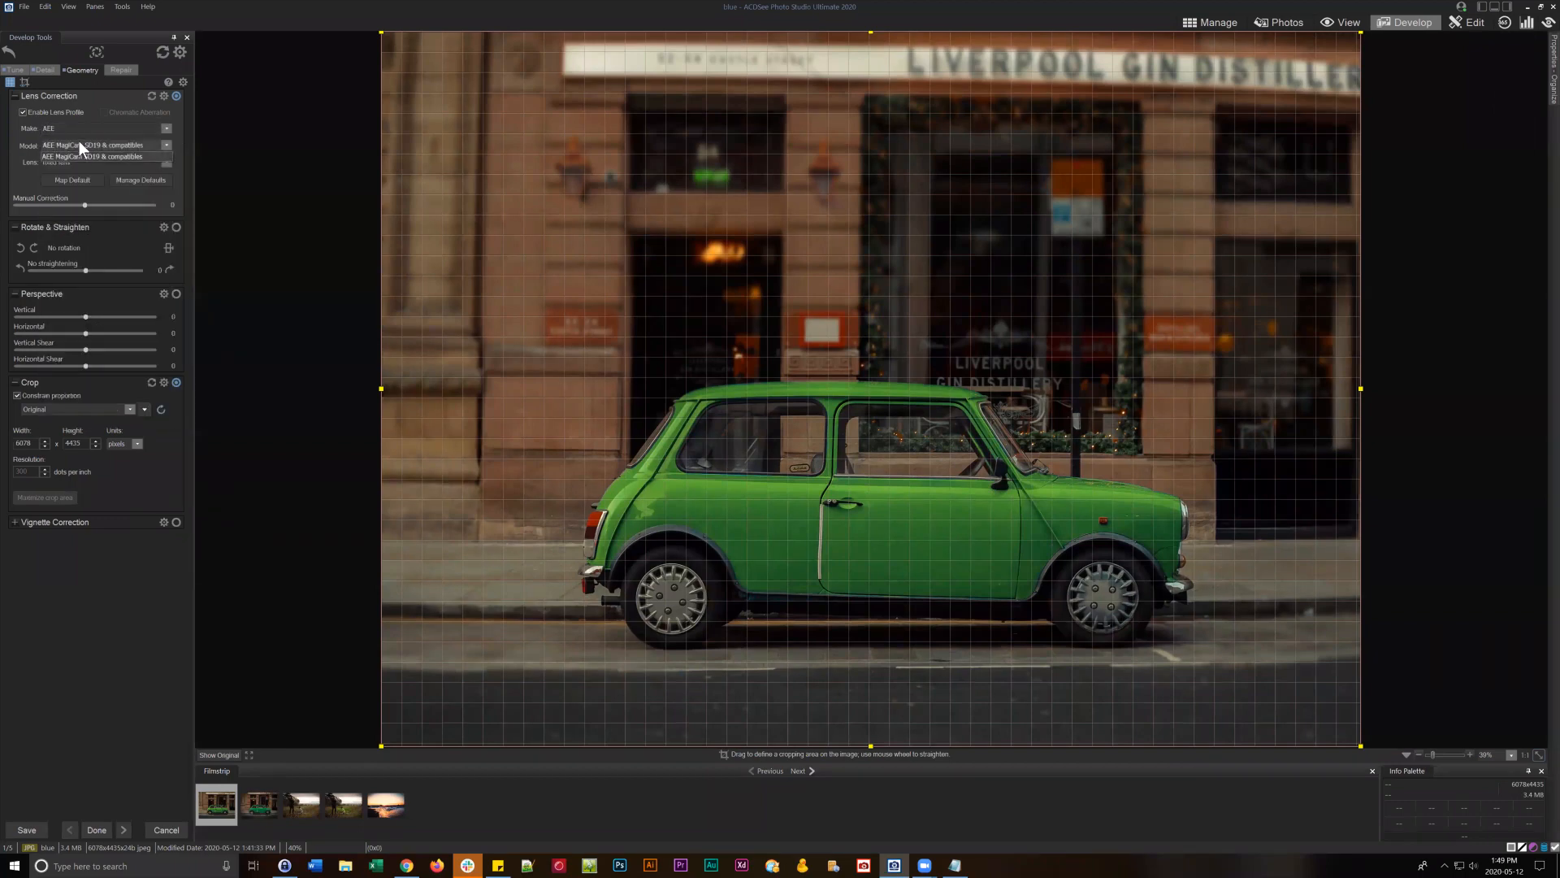
click(78, 159)
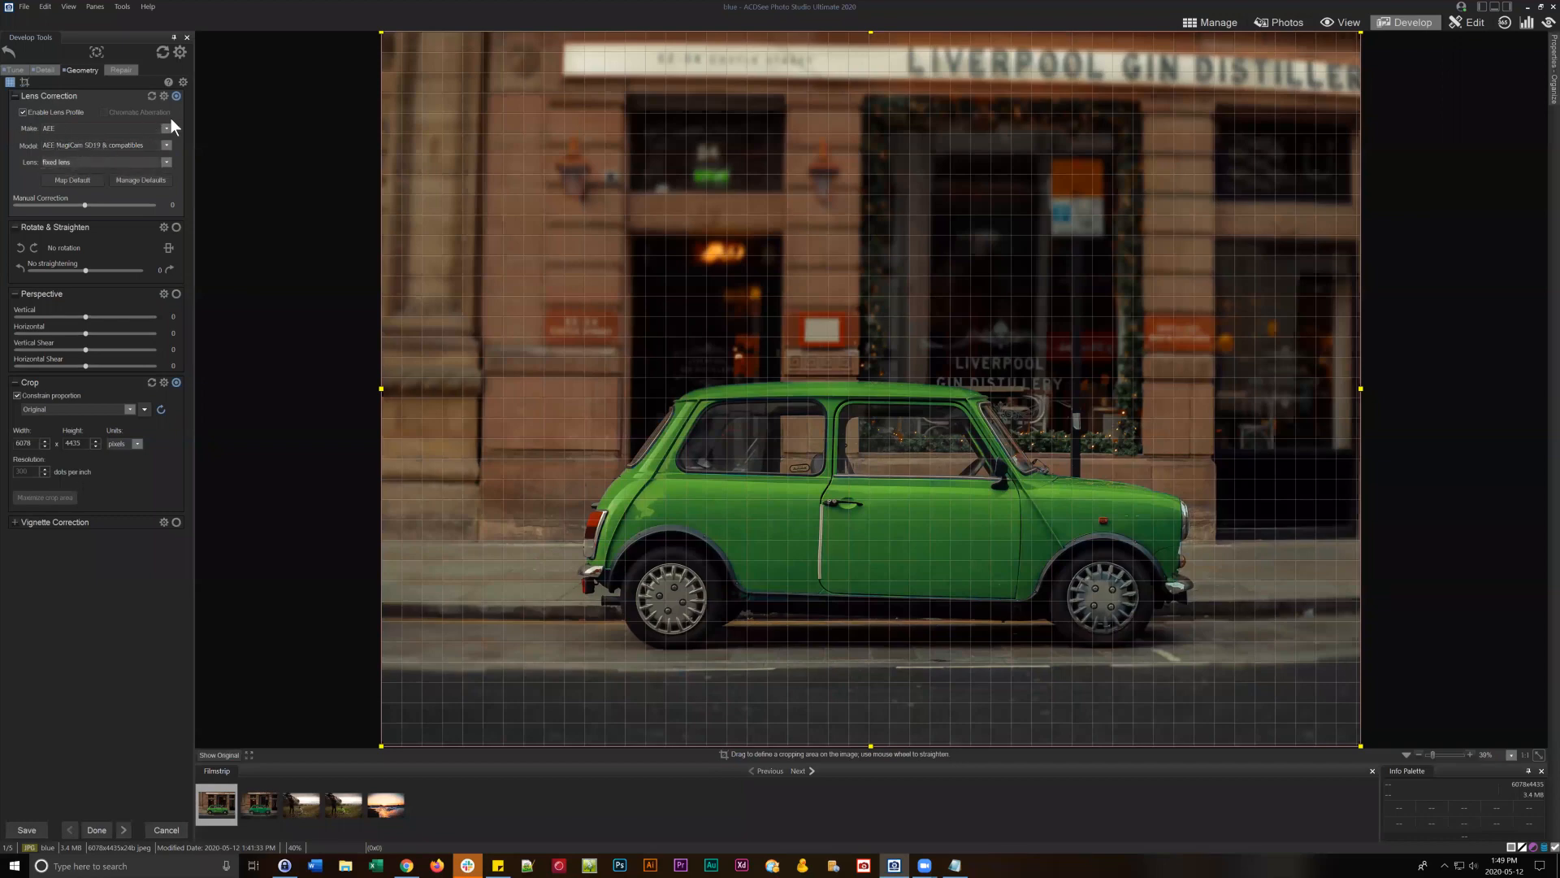
- Change the camera make of the lens profile to Canon
click(167, 127)
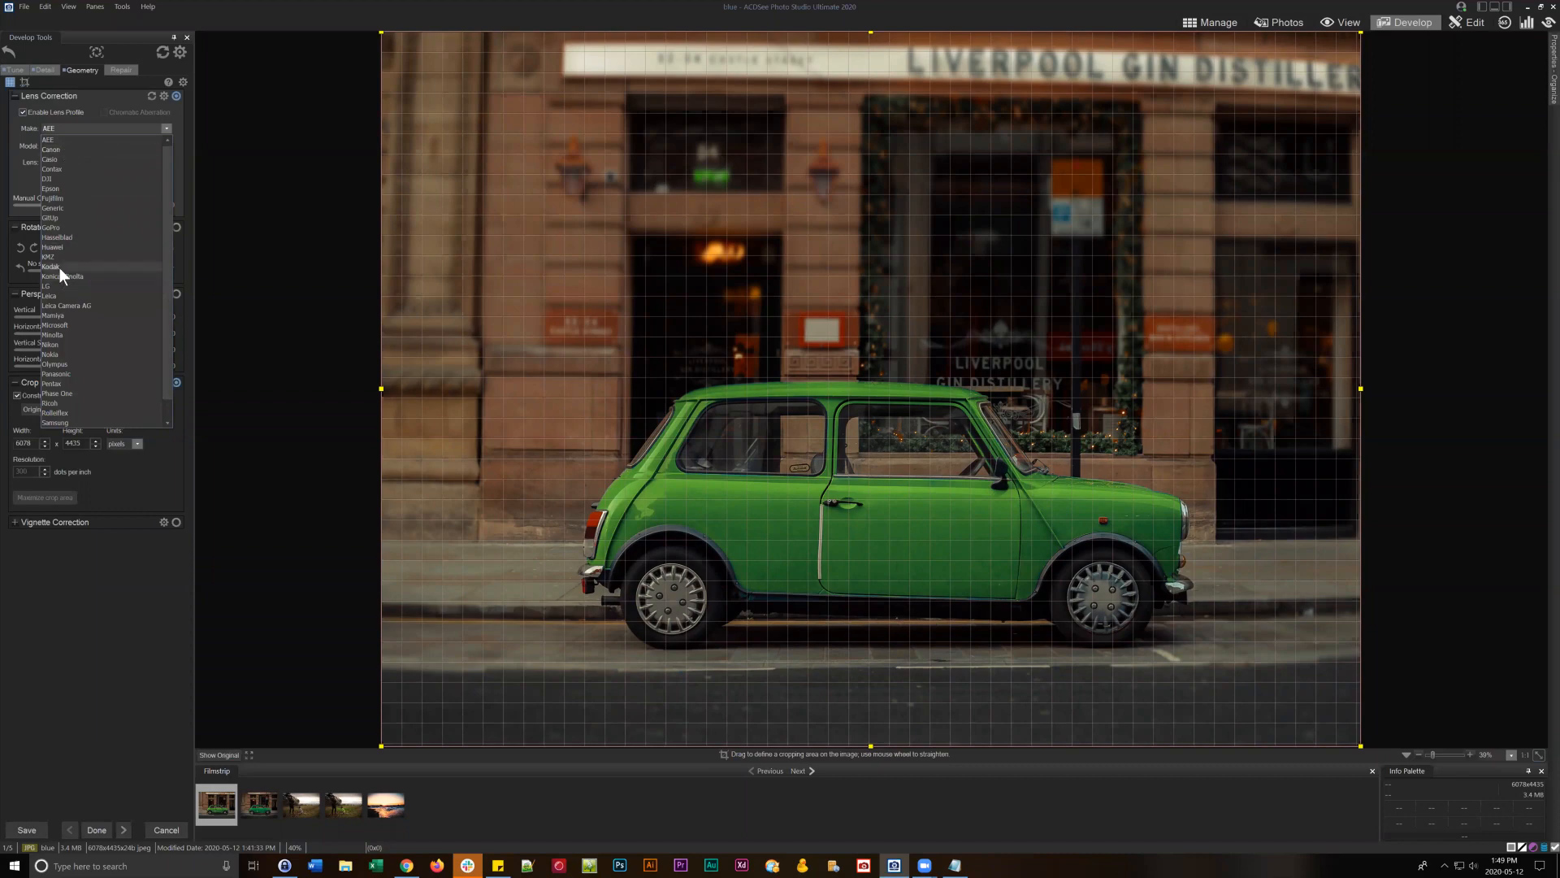
click(16, 148)
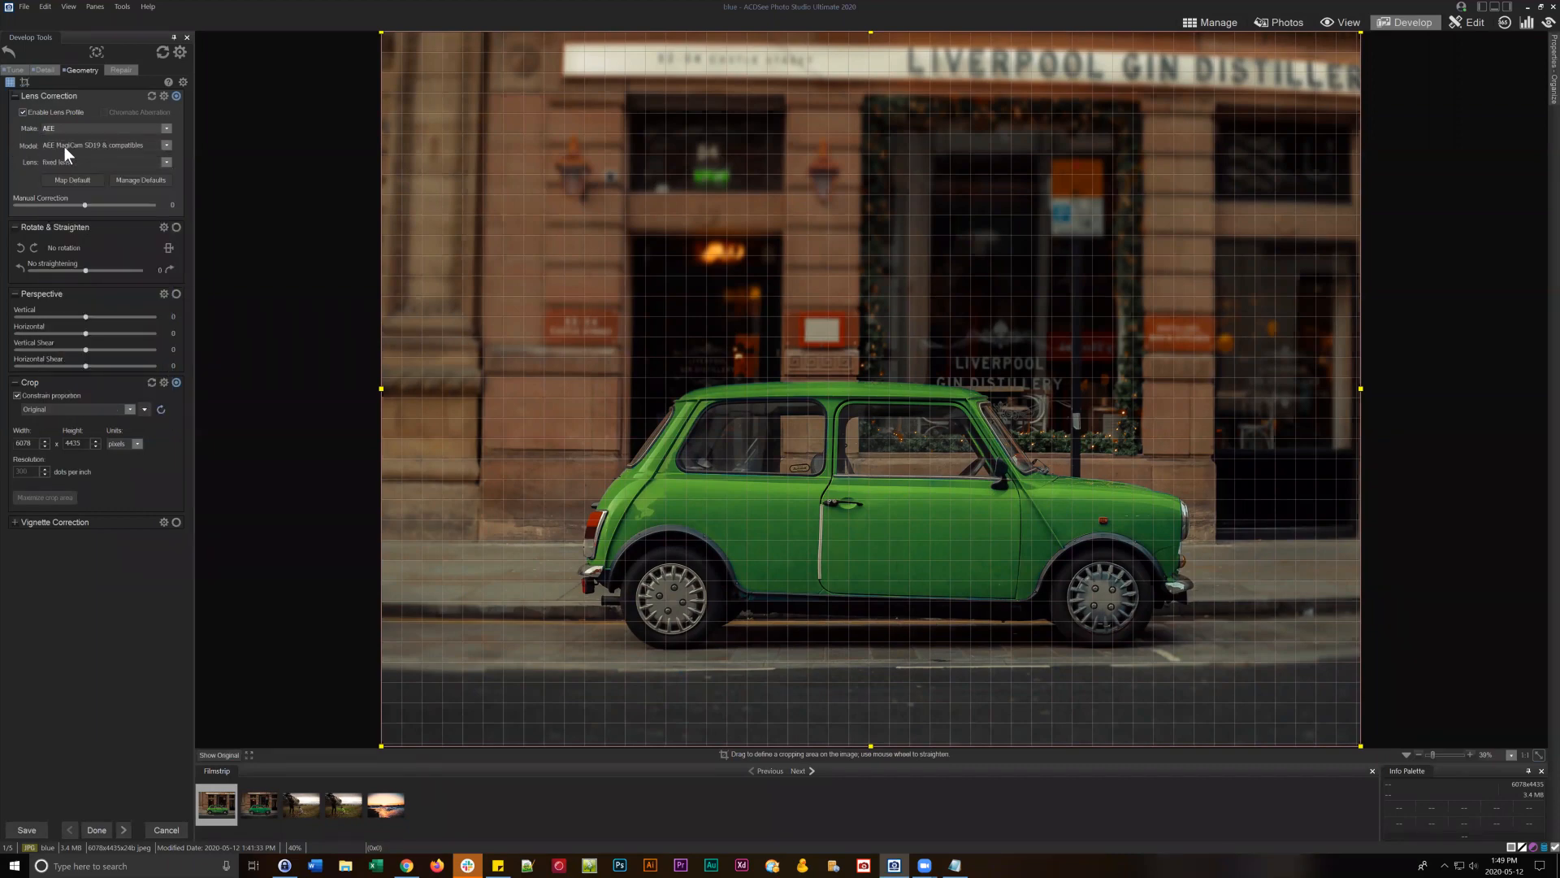
click(133, 127)
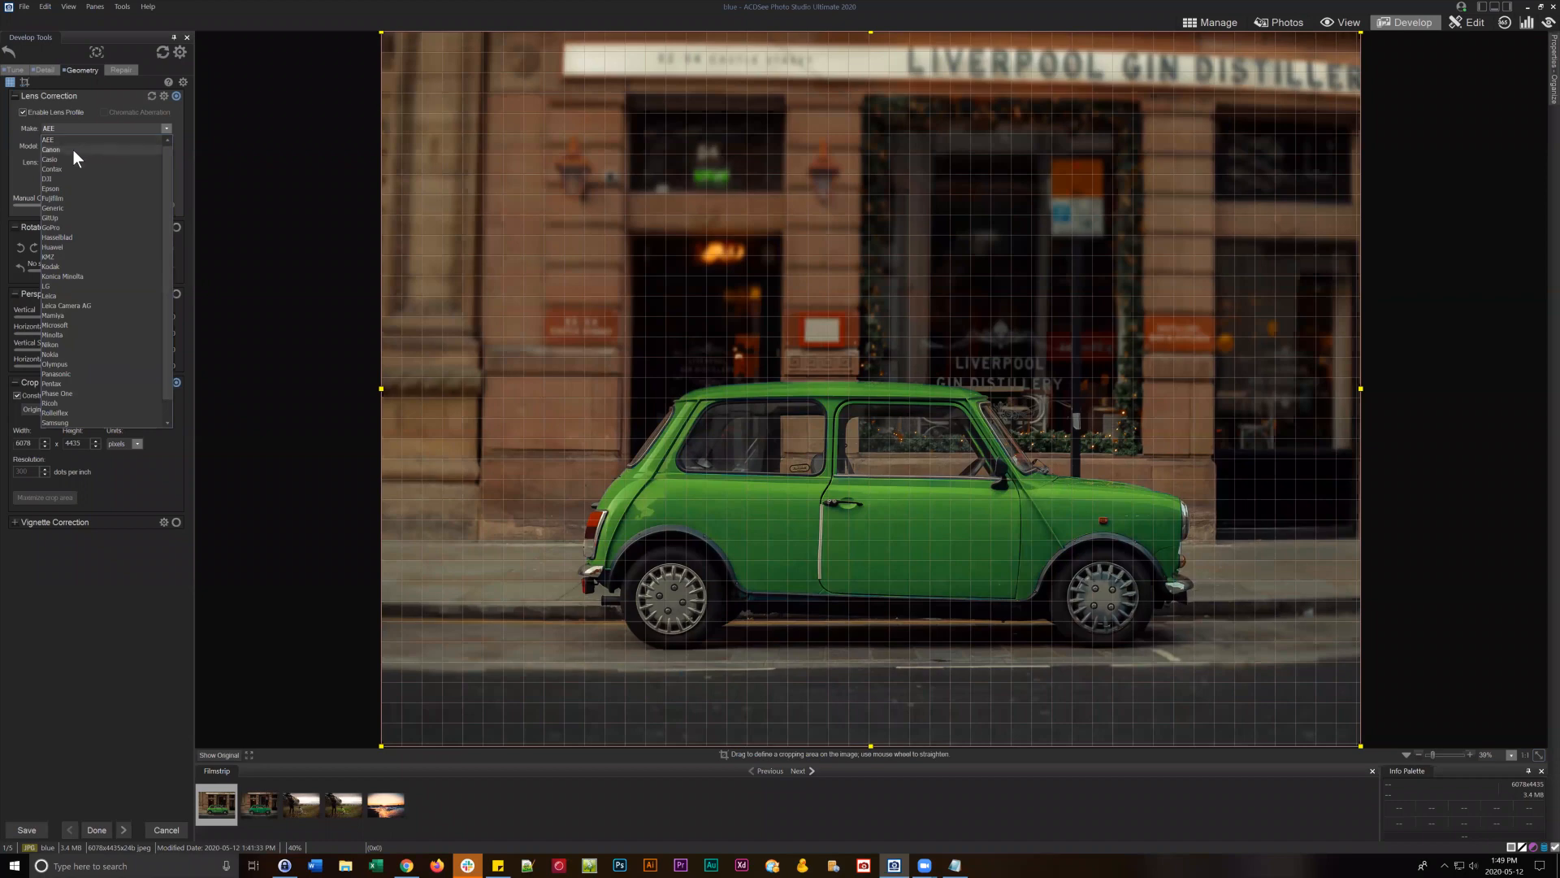
click(74, 150)
- Browse the Canon camera models, the lens choices and the Lens Correction settings options
click(98, 143)
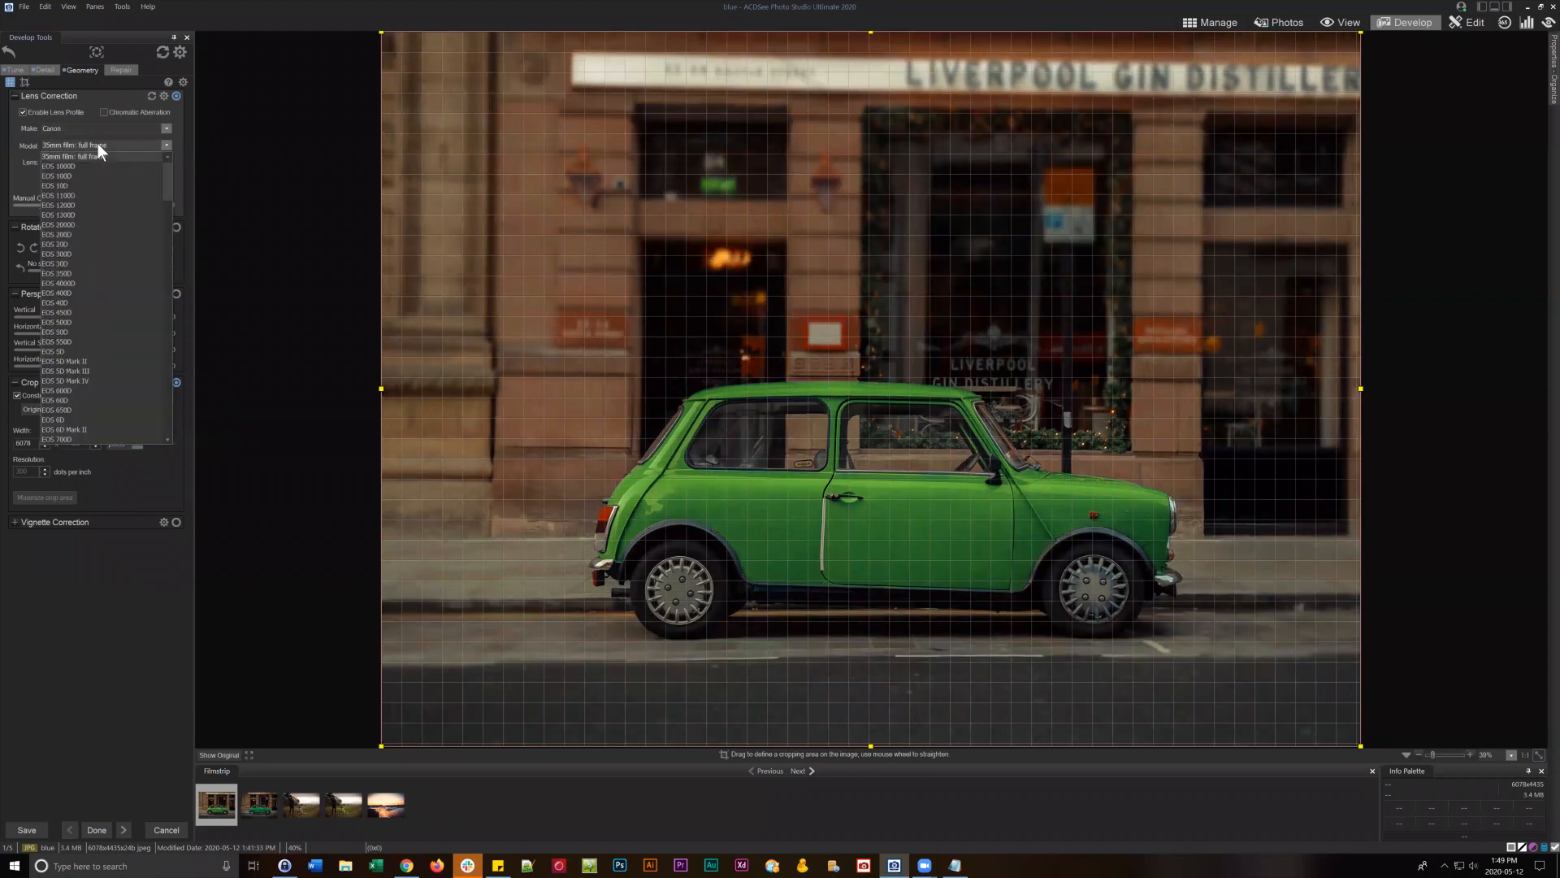
scroll(94, 201, down, 5)
scroll(94, 201, down, 10)
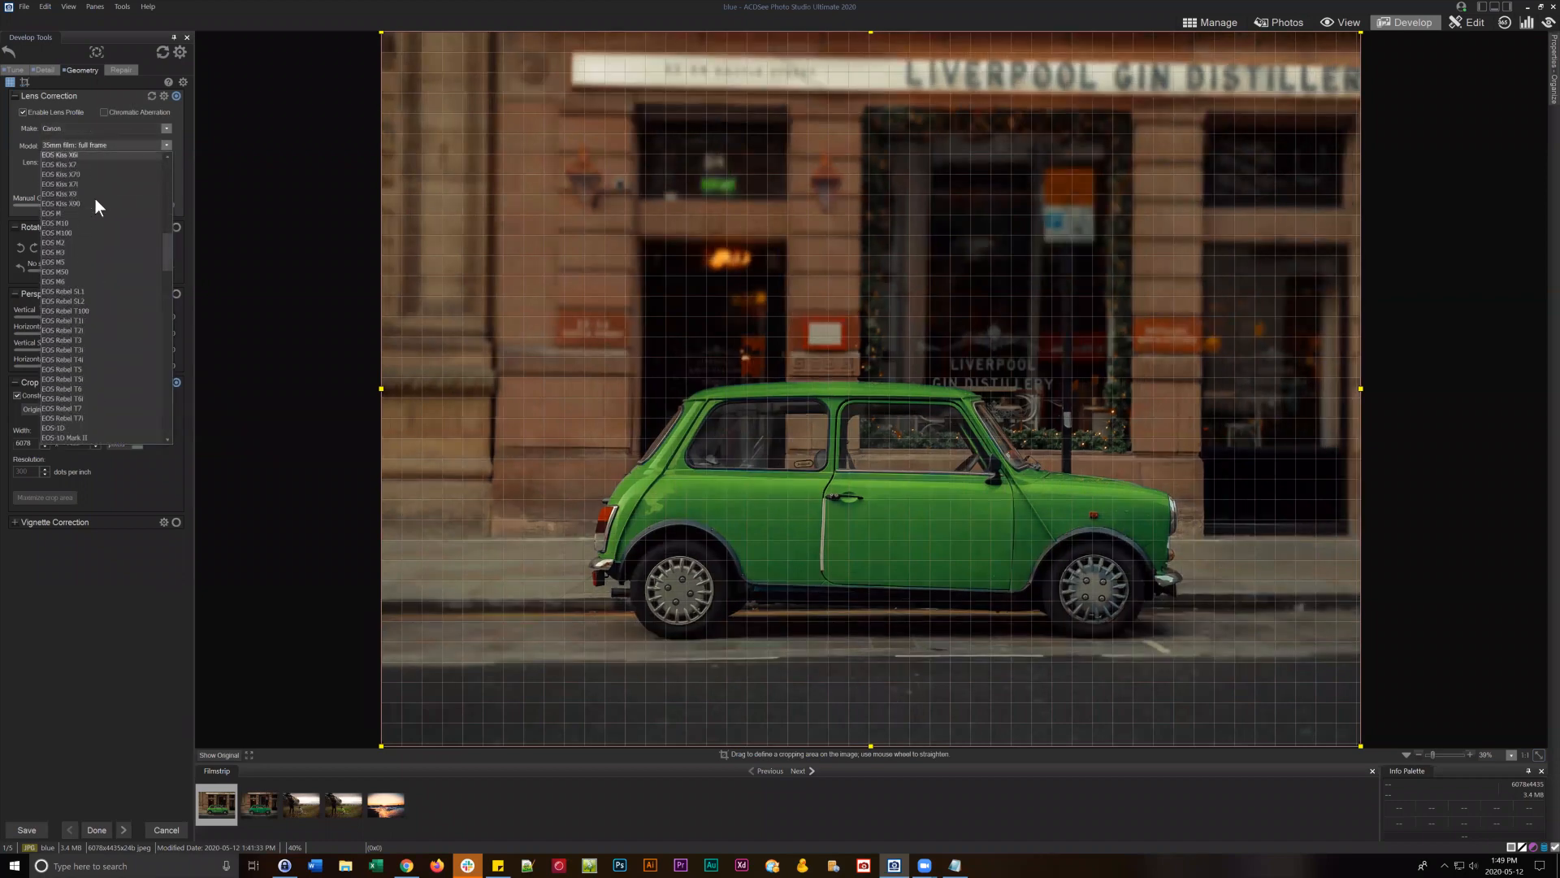
scroll(92, 200, down, 10)
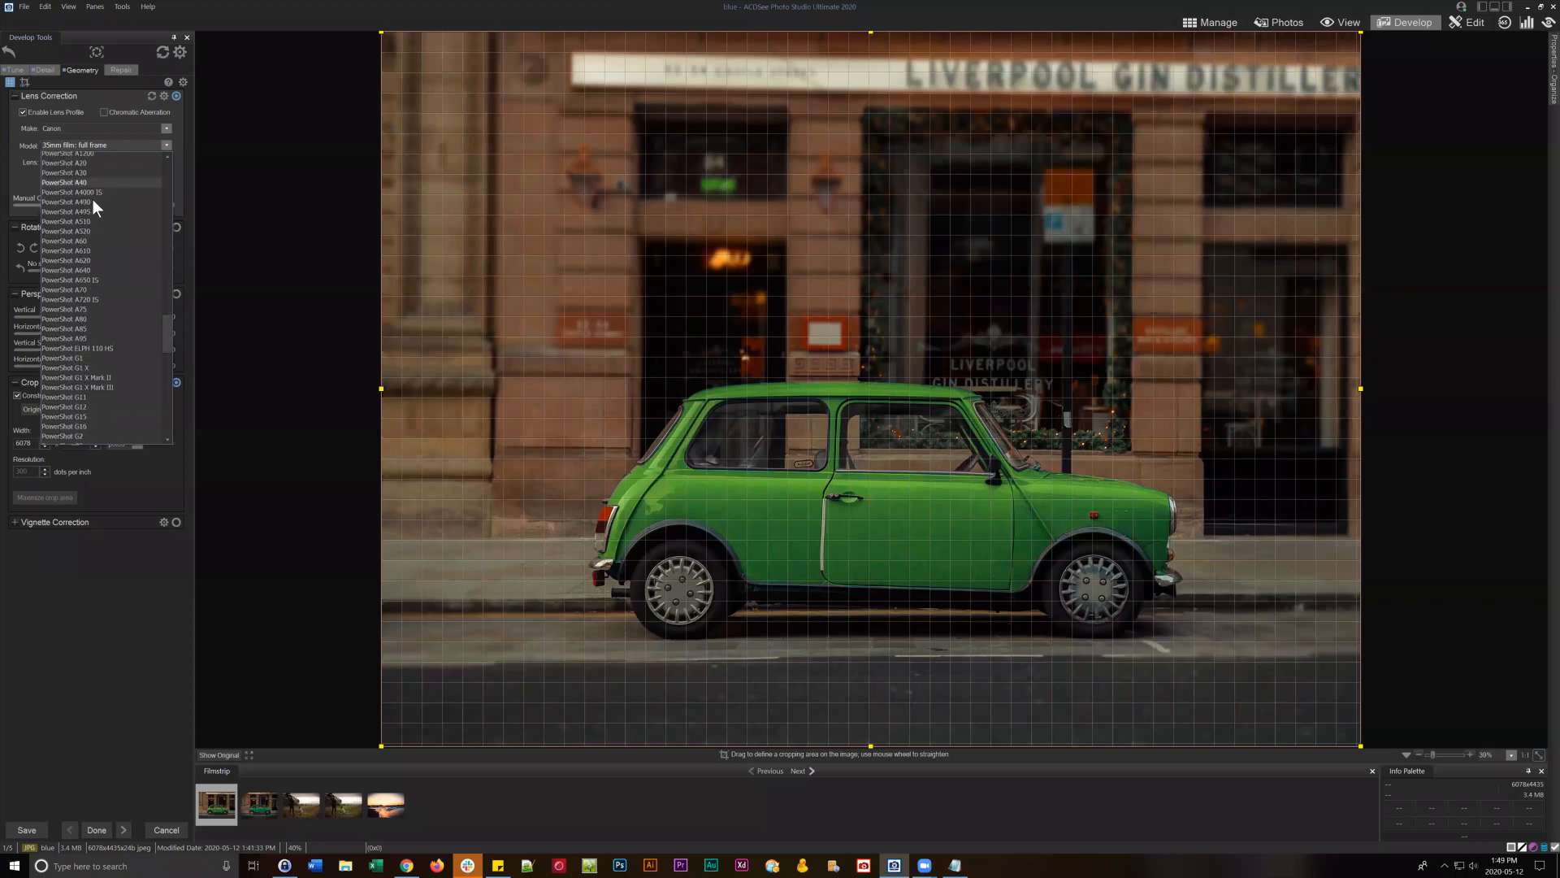
click(177, 143)
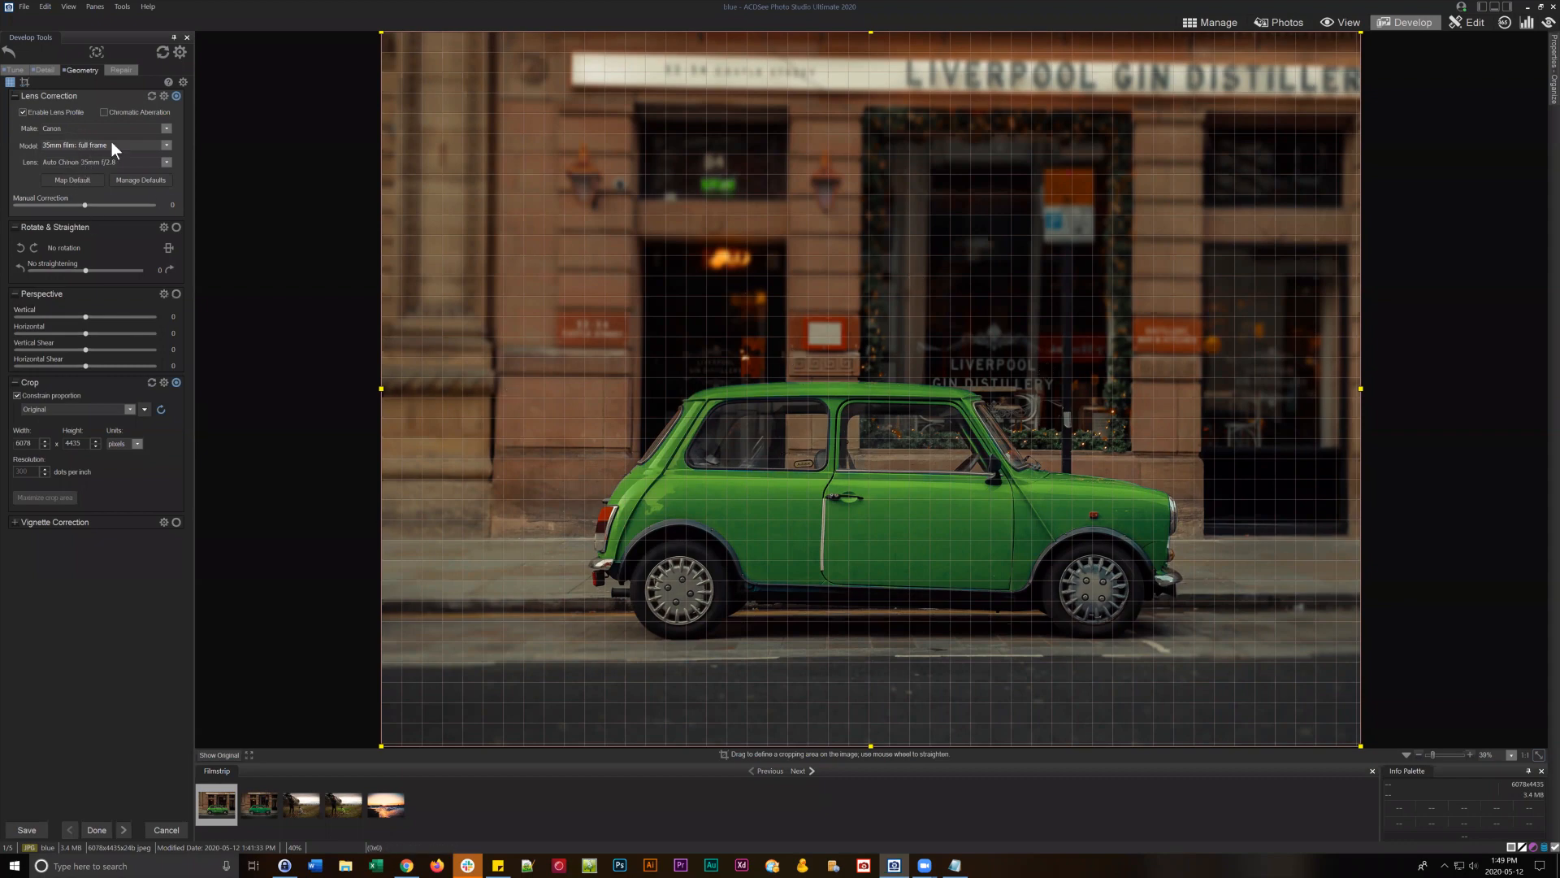
click(109, 162)
click(242, 139)
click(165, 96)
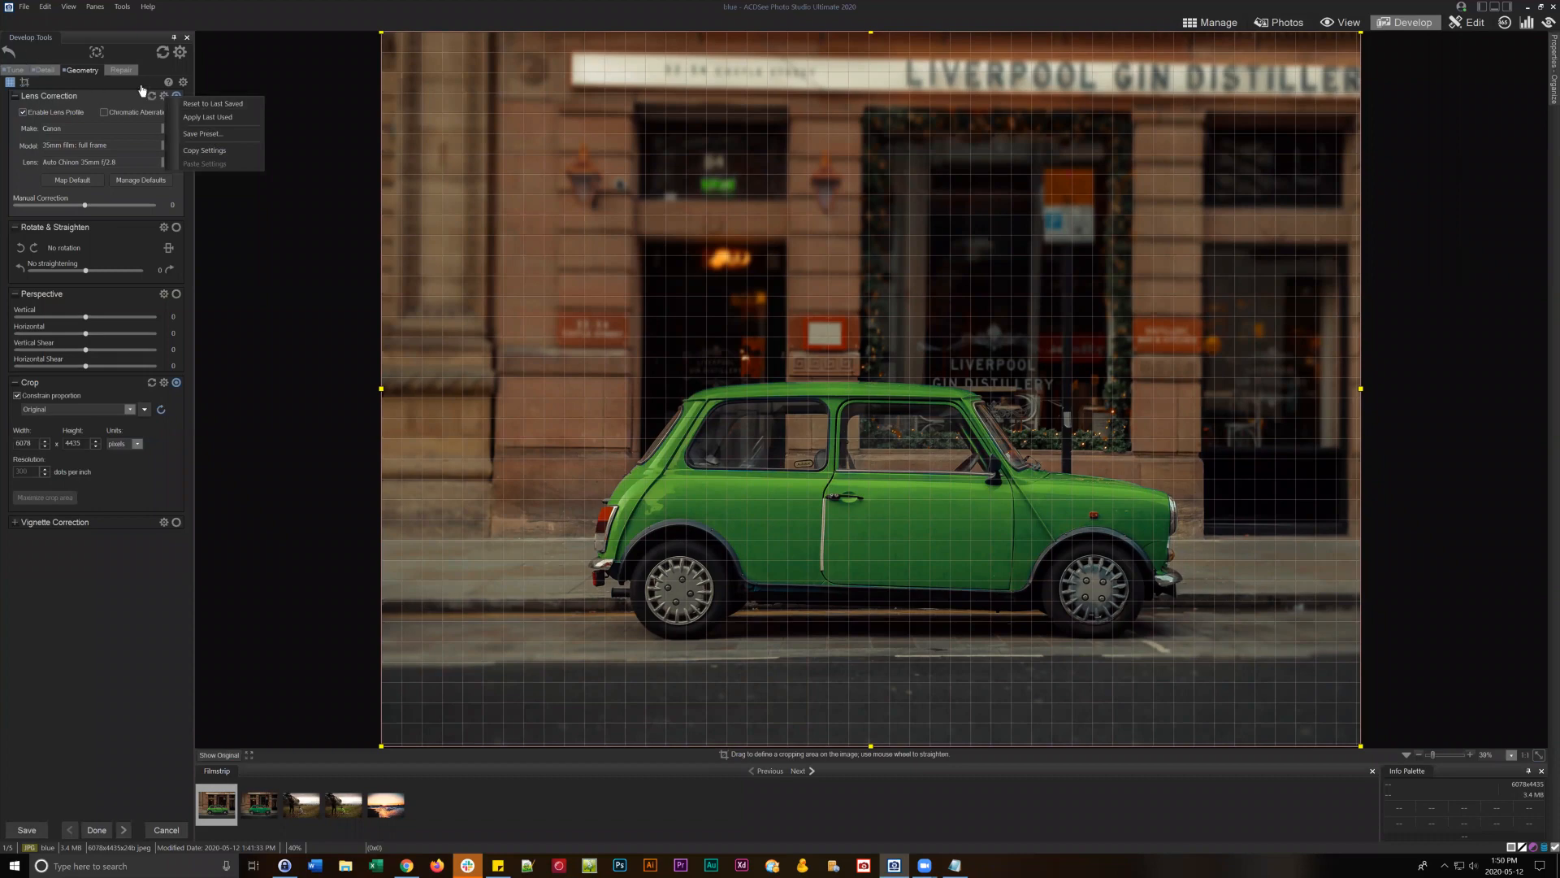
click(87, 97)
click(86, 96)
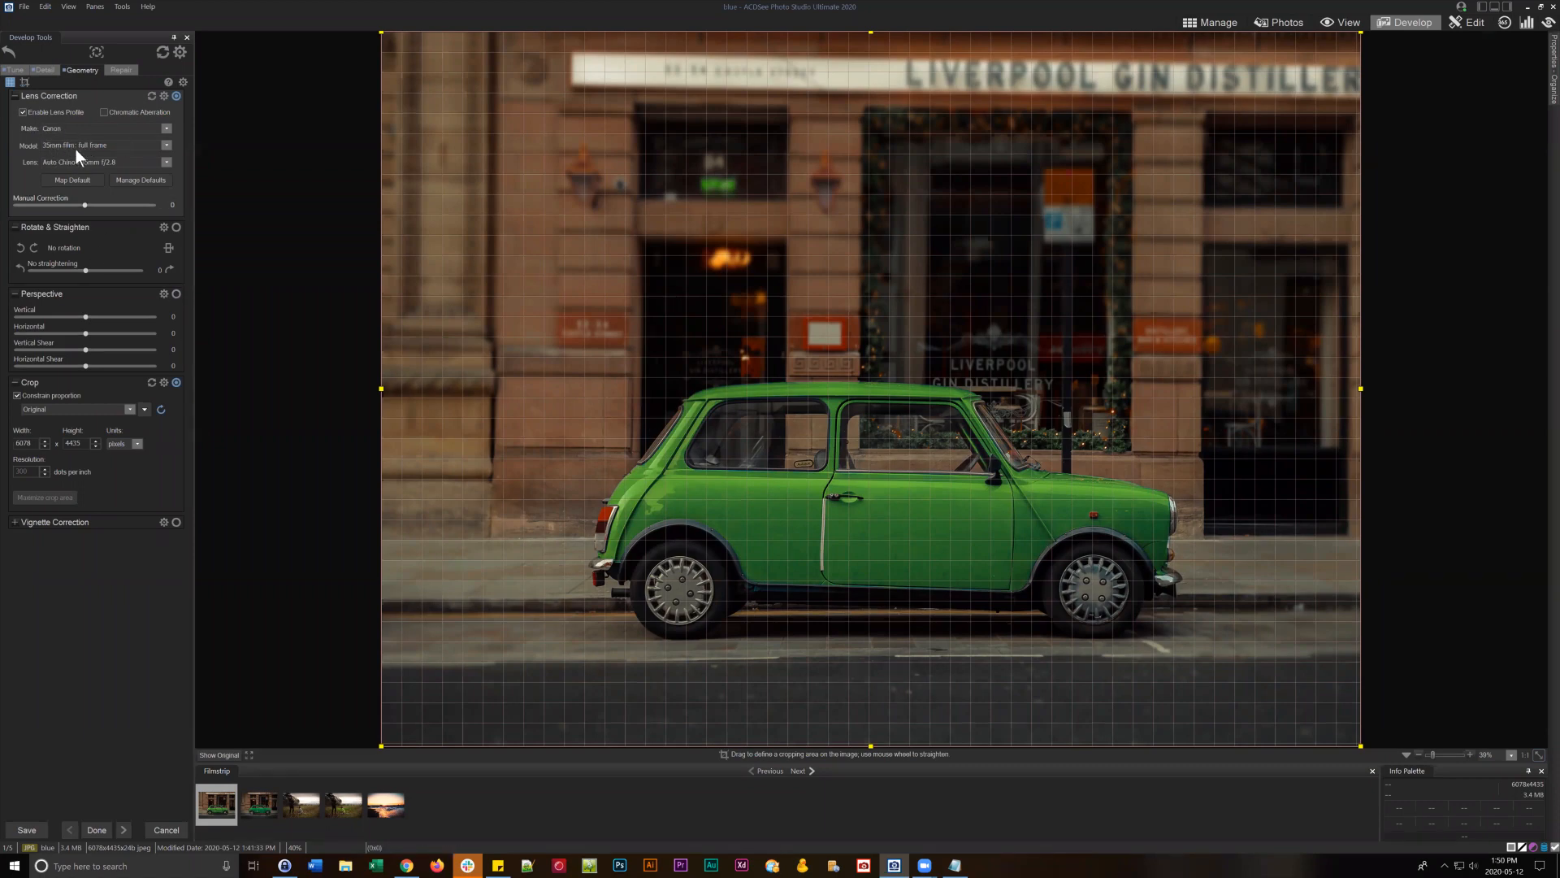
click(133, 144)
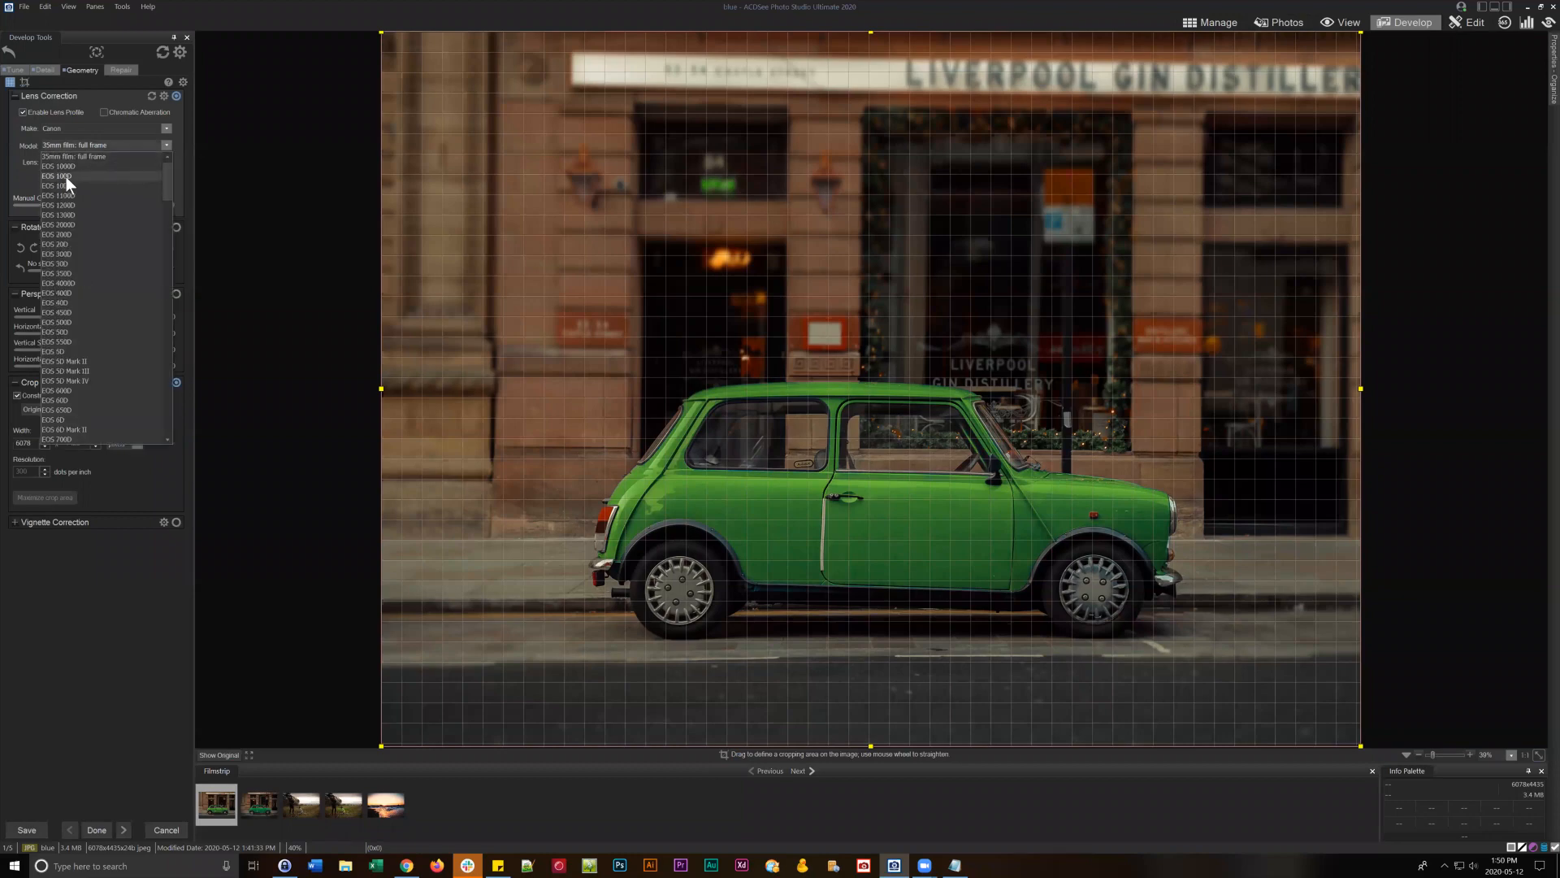
click(95, 98)
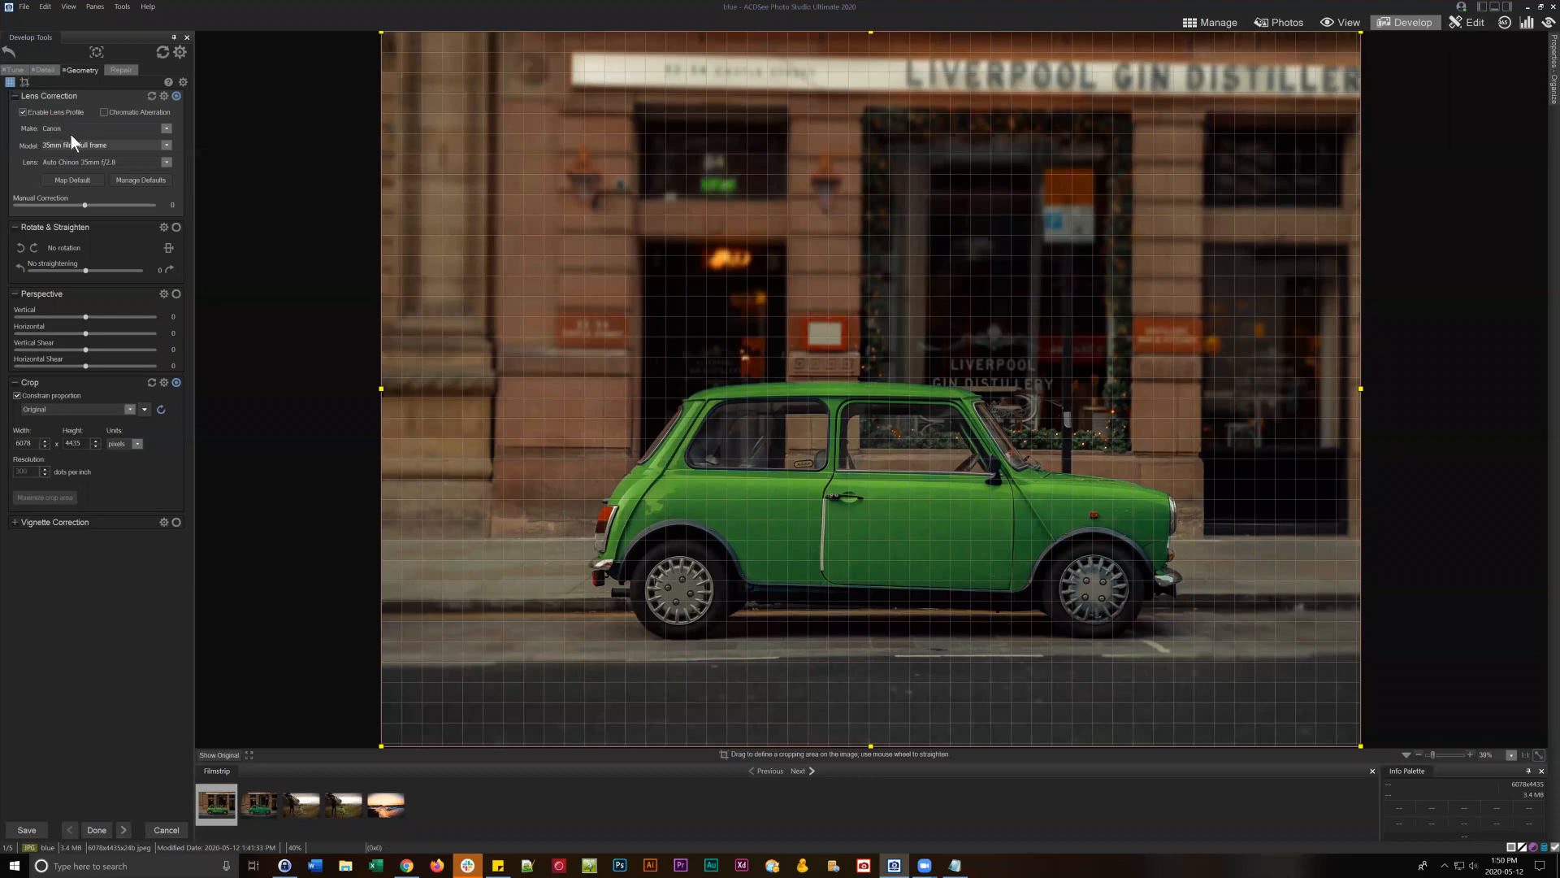
- Reset the lens correction and straighten the photo by 0.4 degrees to the left
click(151, 99)
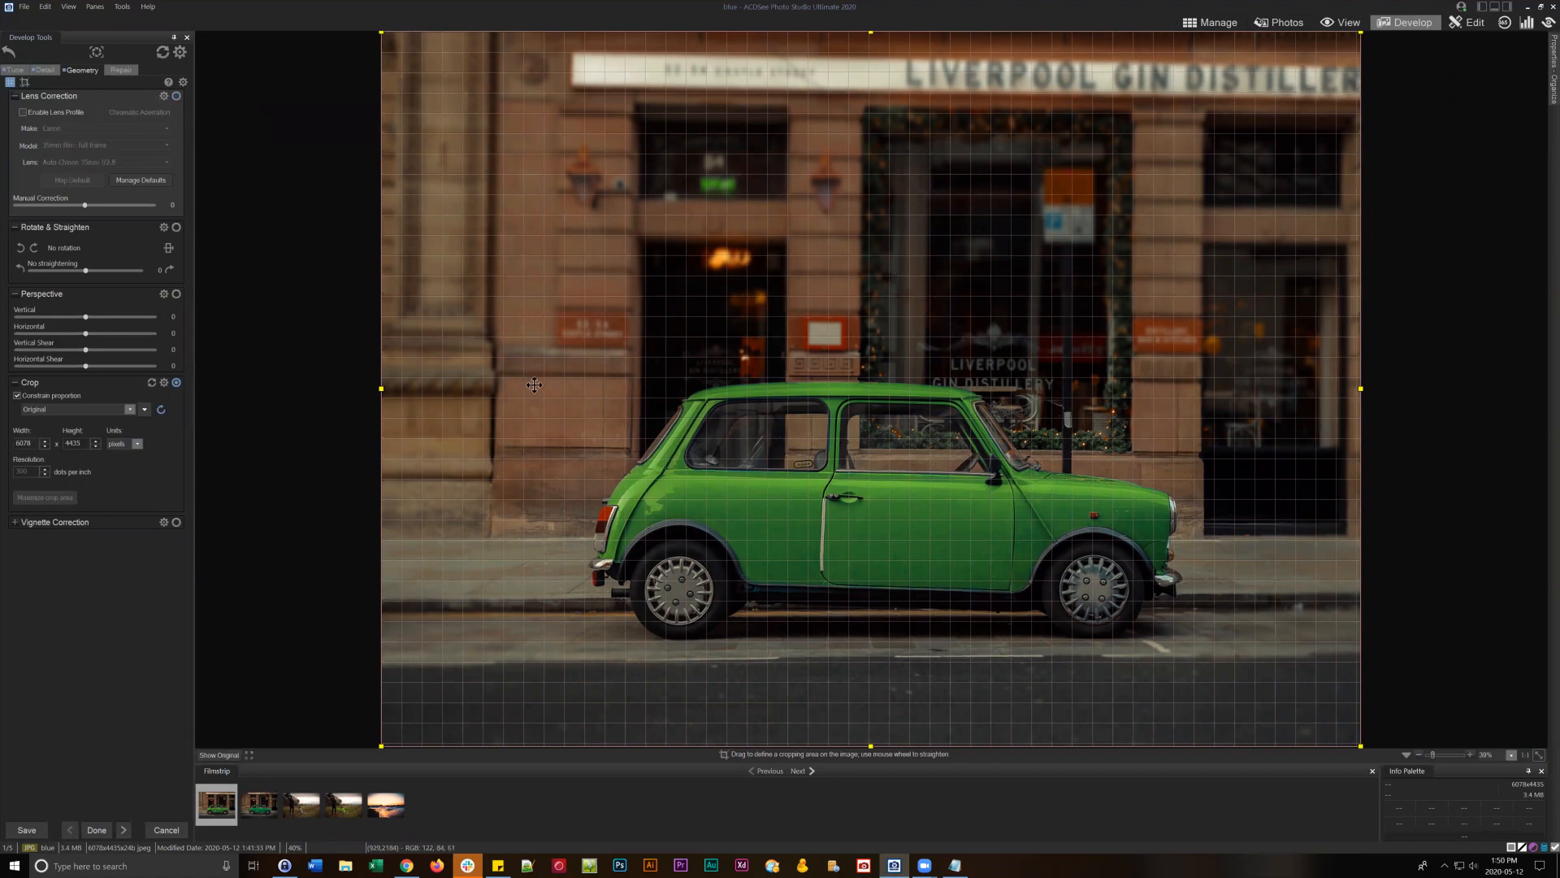
drag(84, 270, 81, 271)
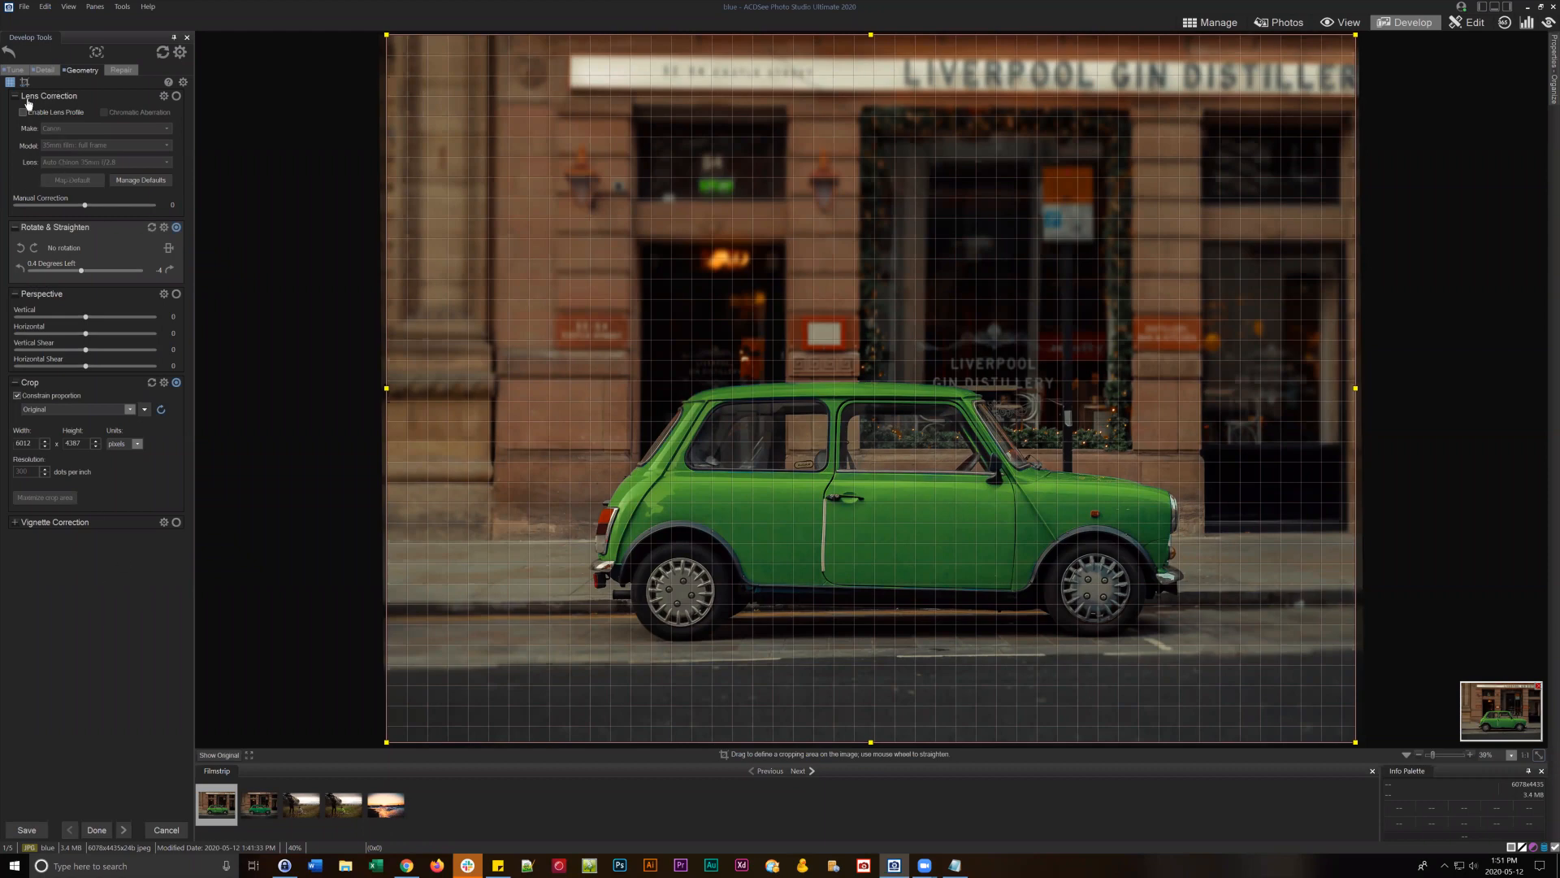
- Review the Tone Curves, Color EQ and General settings of the first Develop brush
click(16, 70)
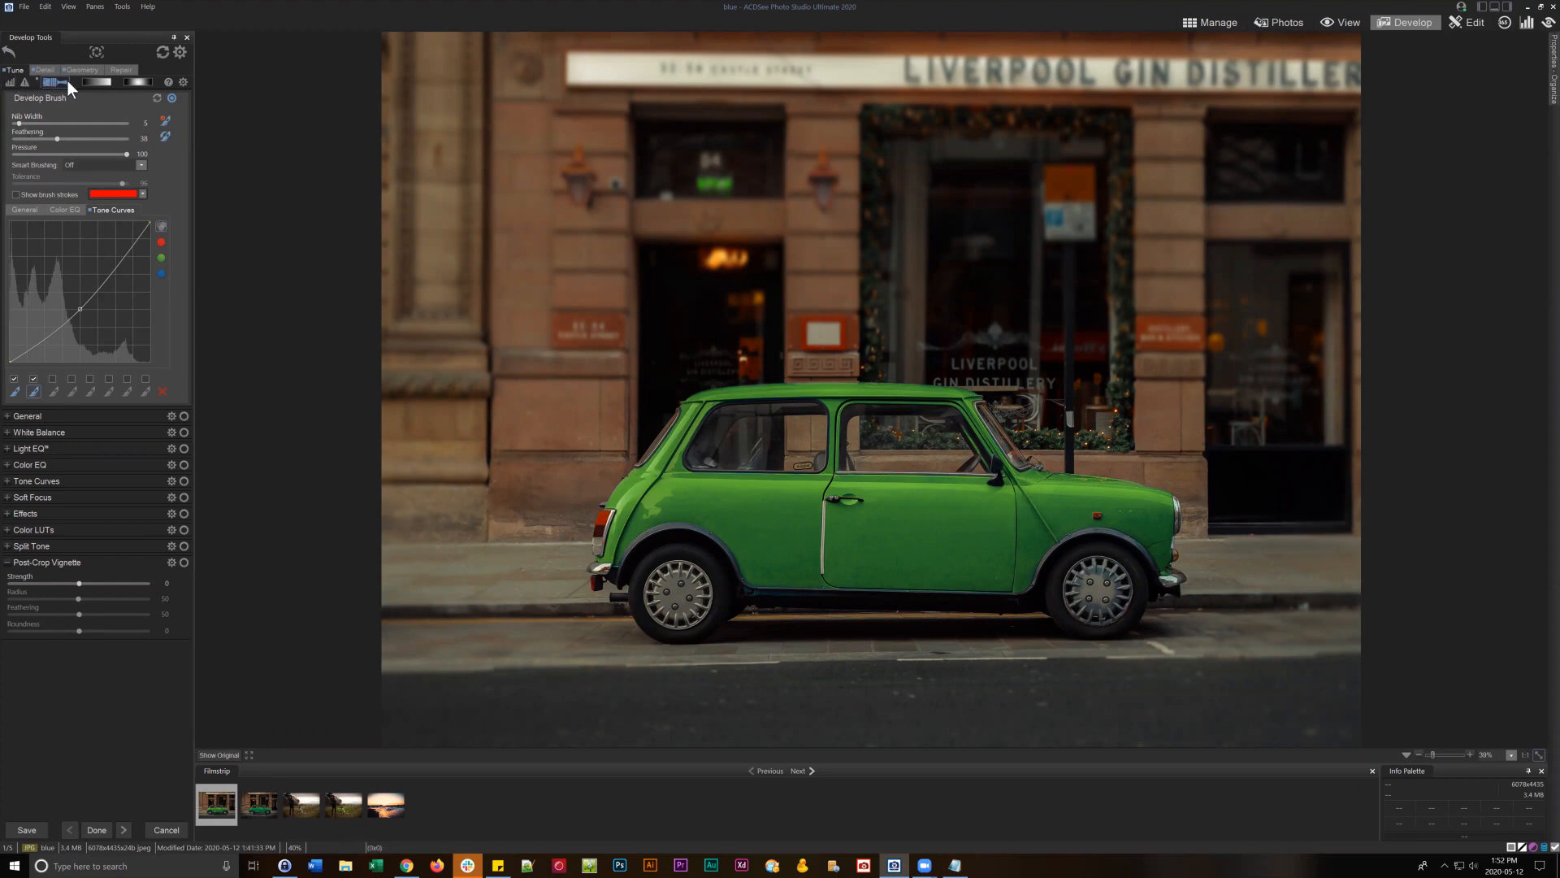
click(14, 392)
click(11, 390)
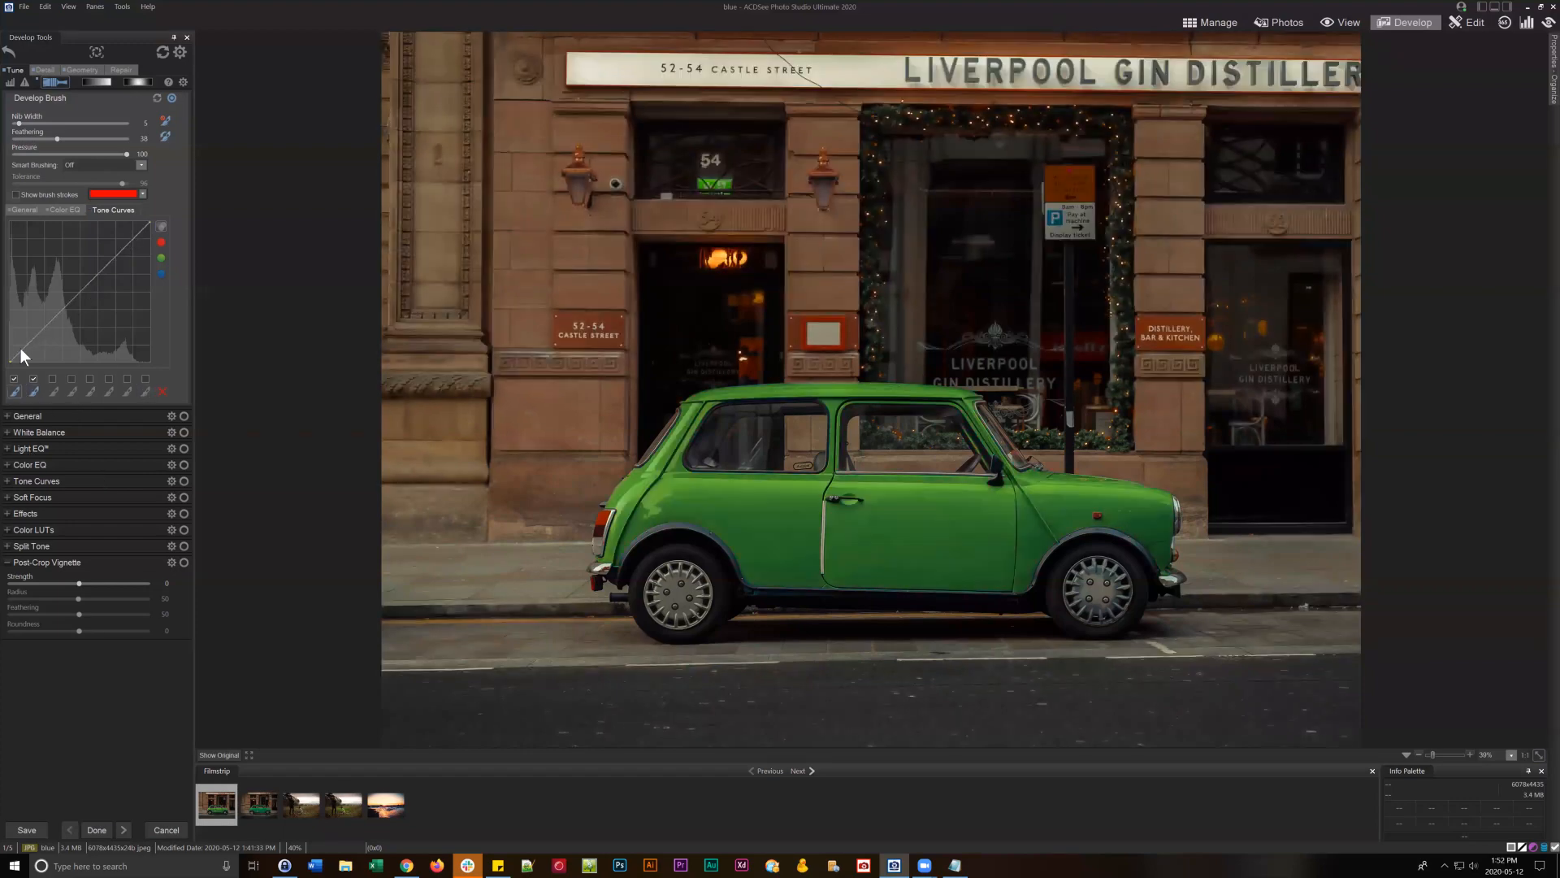
click(69, 209)
click(121, 227)
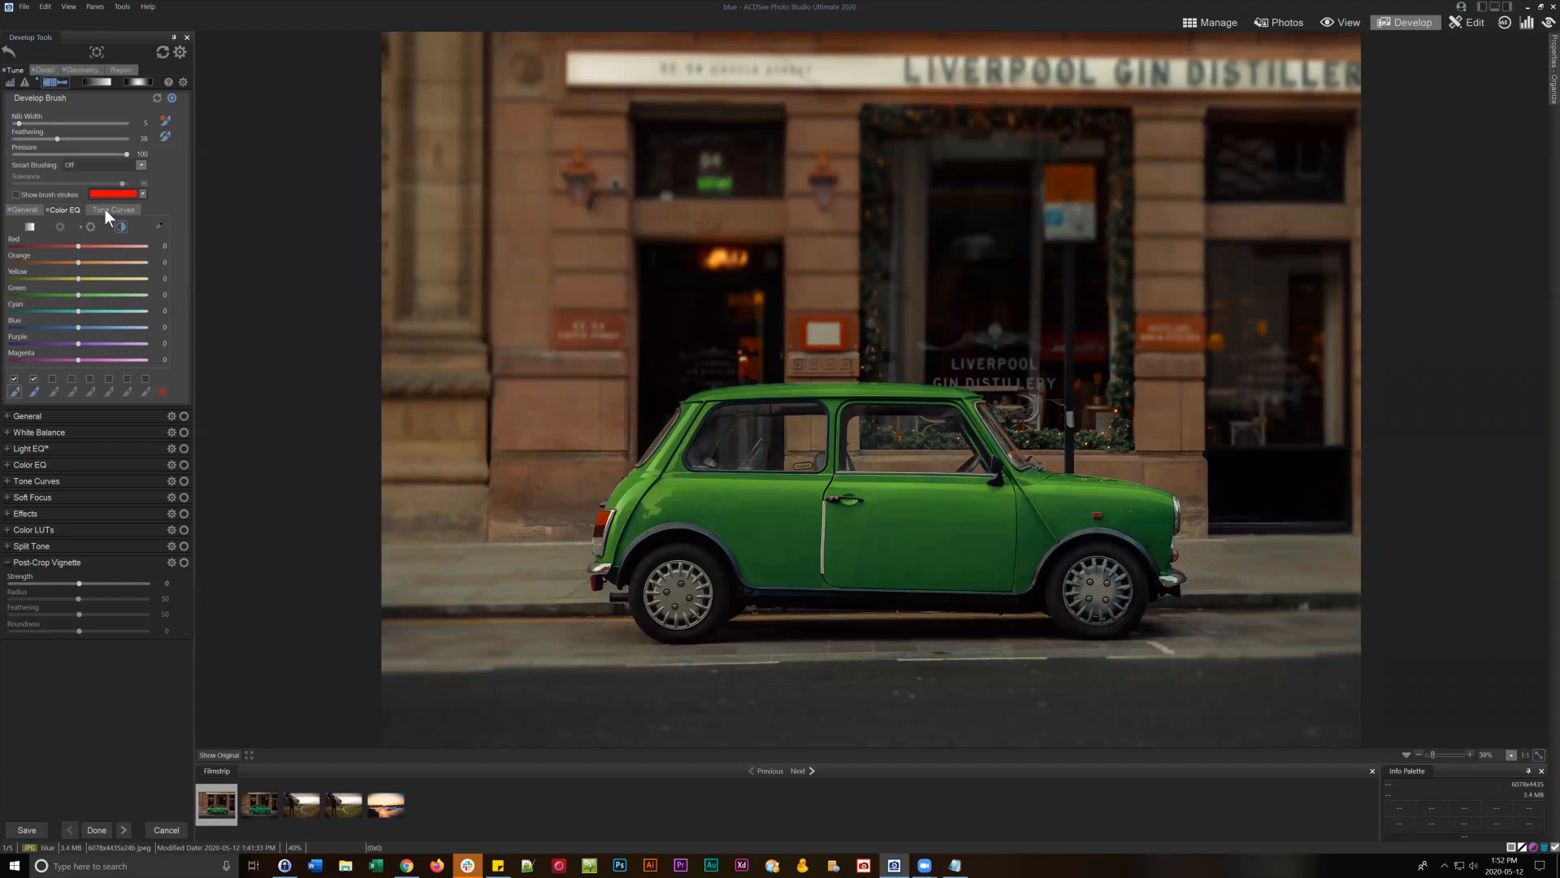
click(26, 211)
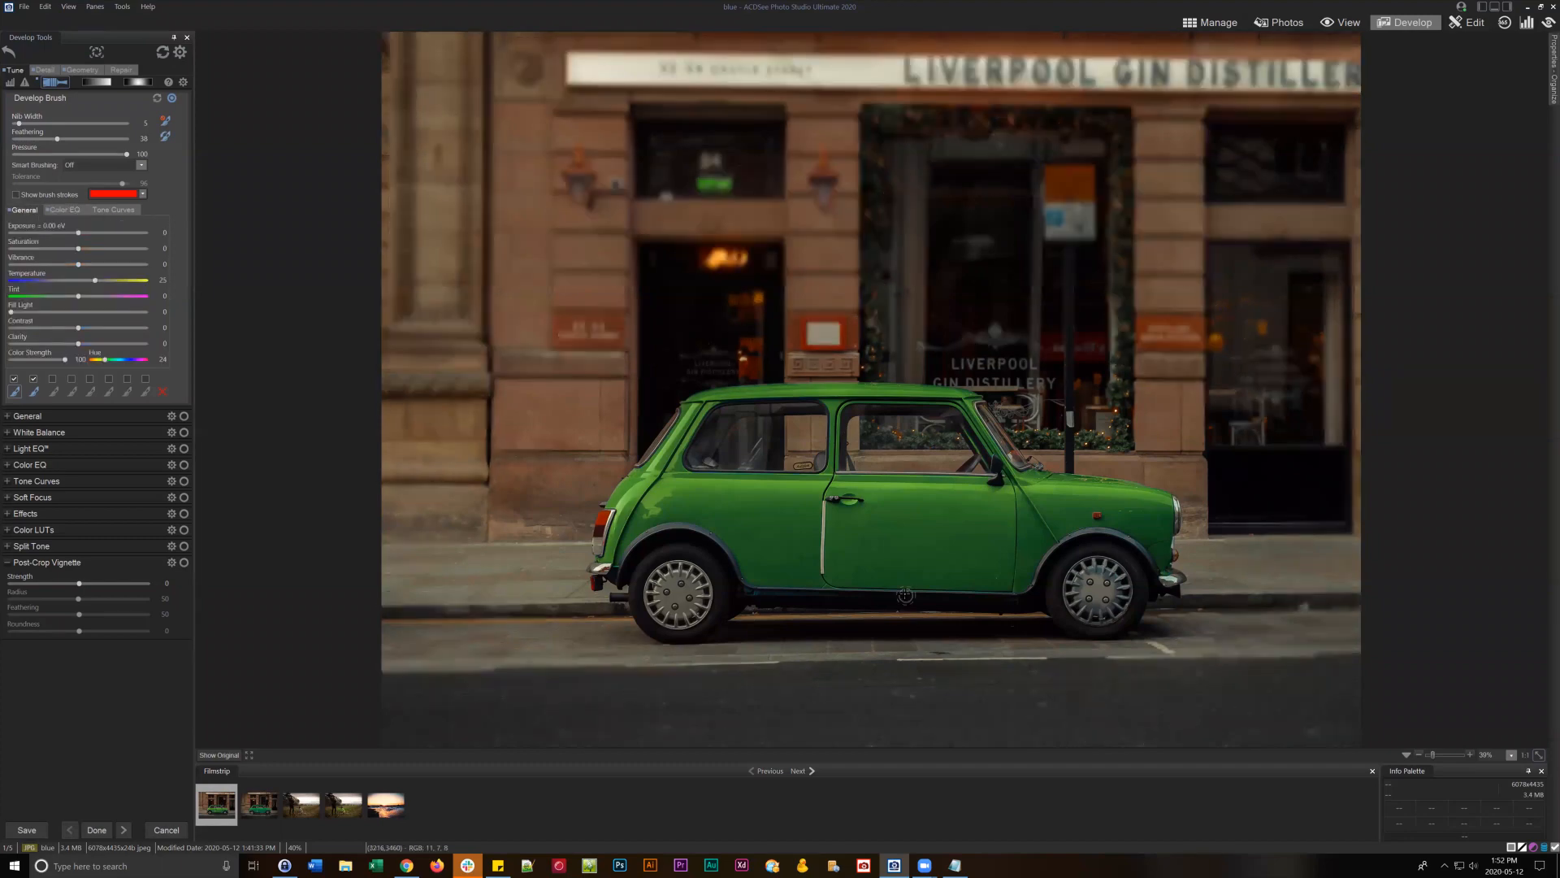
- Try the Repair tool in Clone mode on the front fender's indicator light, using nearby green paint as the source
click(122, 71)
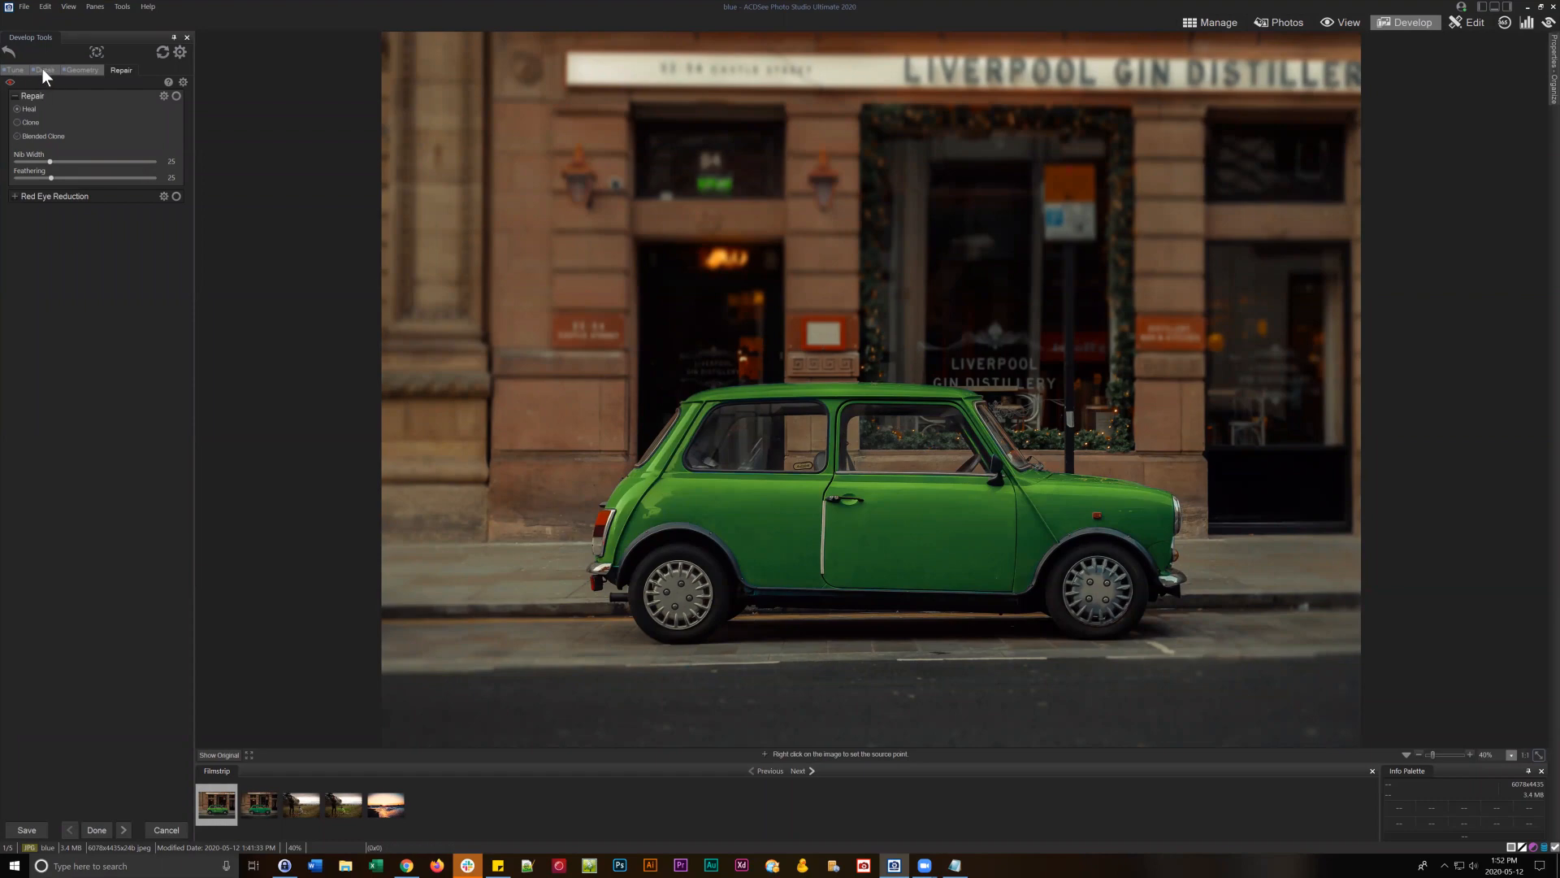
right_click(807, 558)
scroll(600, 336, down, 3)
scroll(639, 612, down, 3)
scroll(683, 586, down, 1)
right_click(1076, 529)
click(17, 122)
scroll(1097, 515, up, 4)
click(1097, 514)
- Remove the front fender's indicator light using Blended Clone with a small nib, and compare the result with the original photo
click(17, 136)
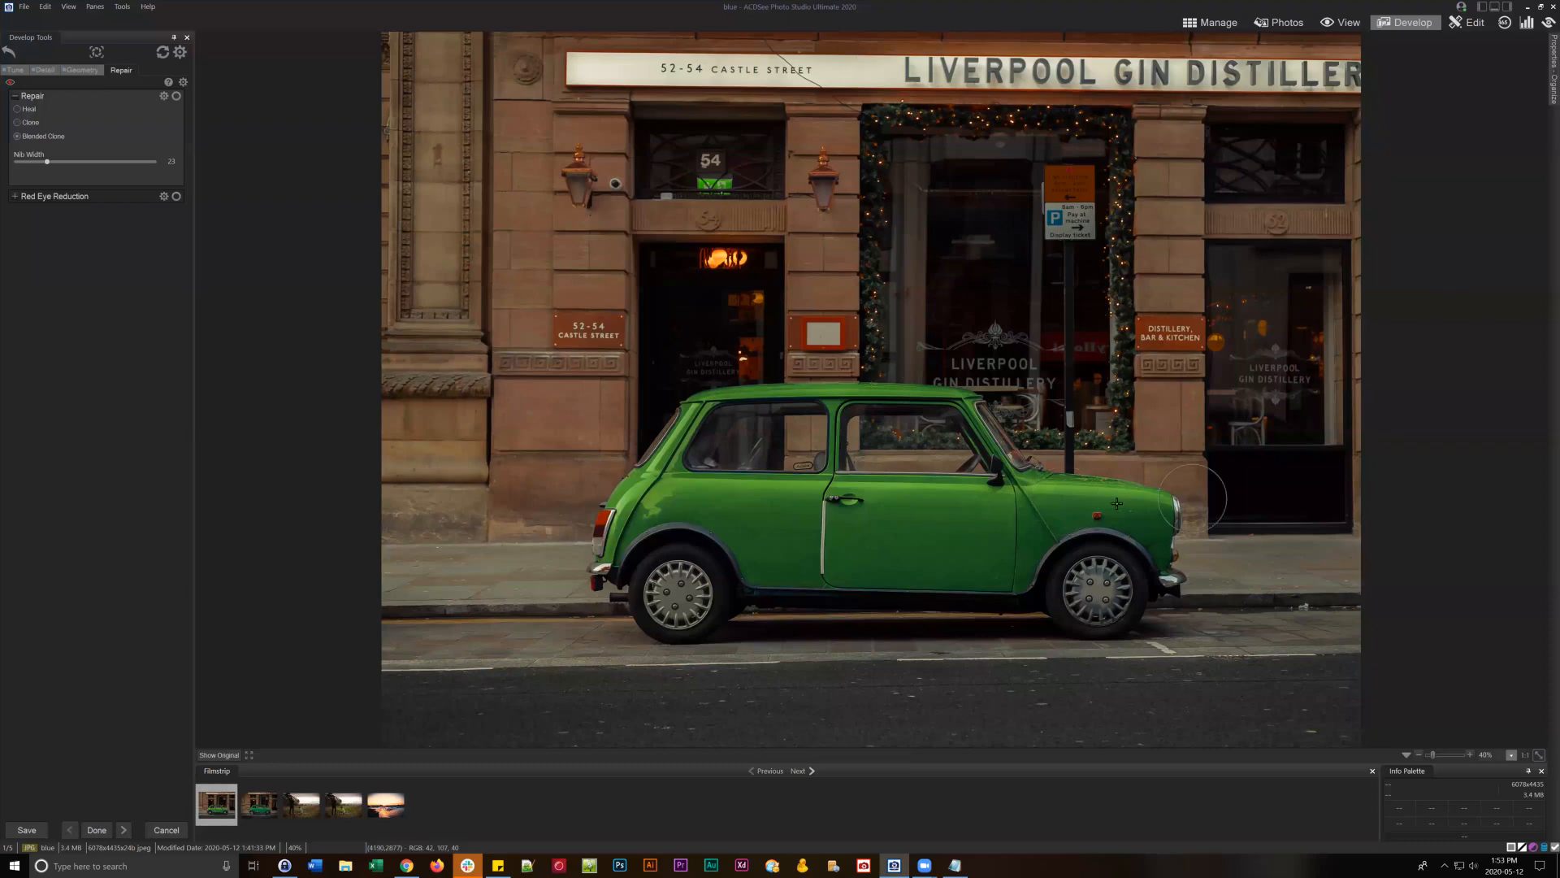
scroll(1074, 505, down, 14)
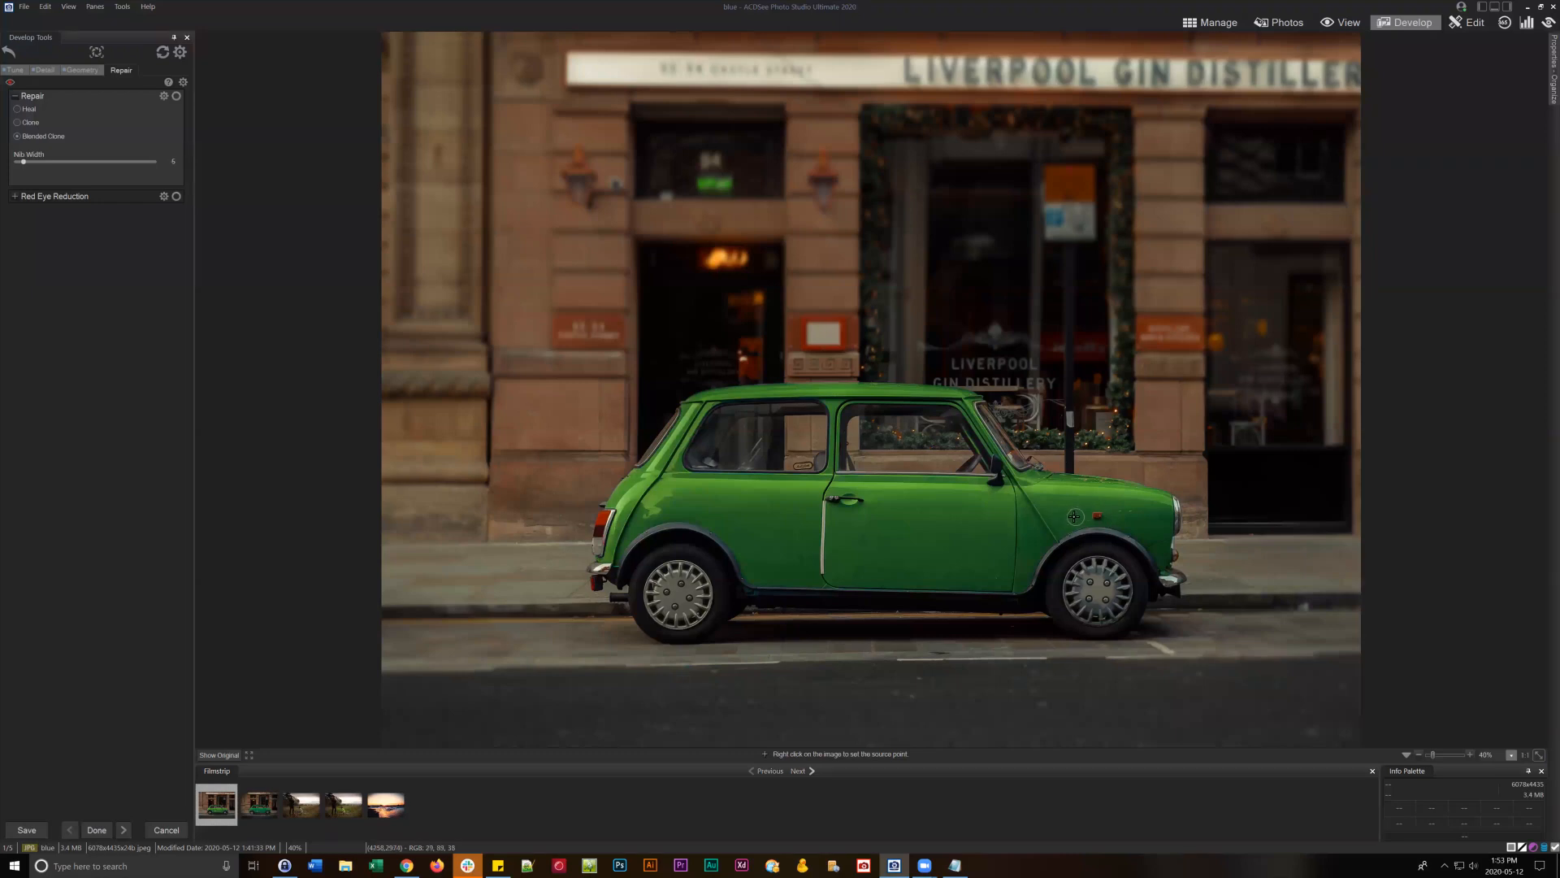
drag(24, 162, 23, 161)
drag(1105, 515, 1097, 515)
click(212, 754)
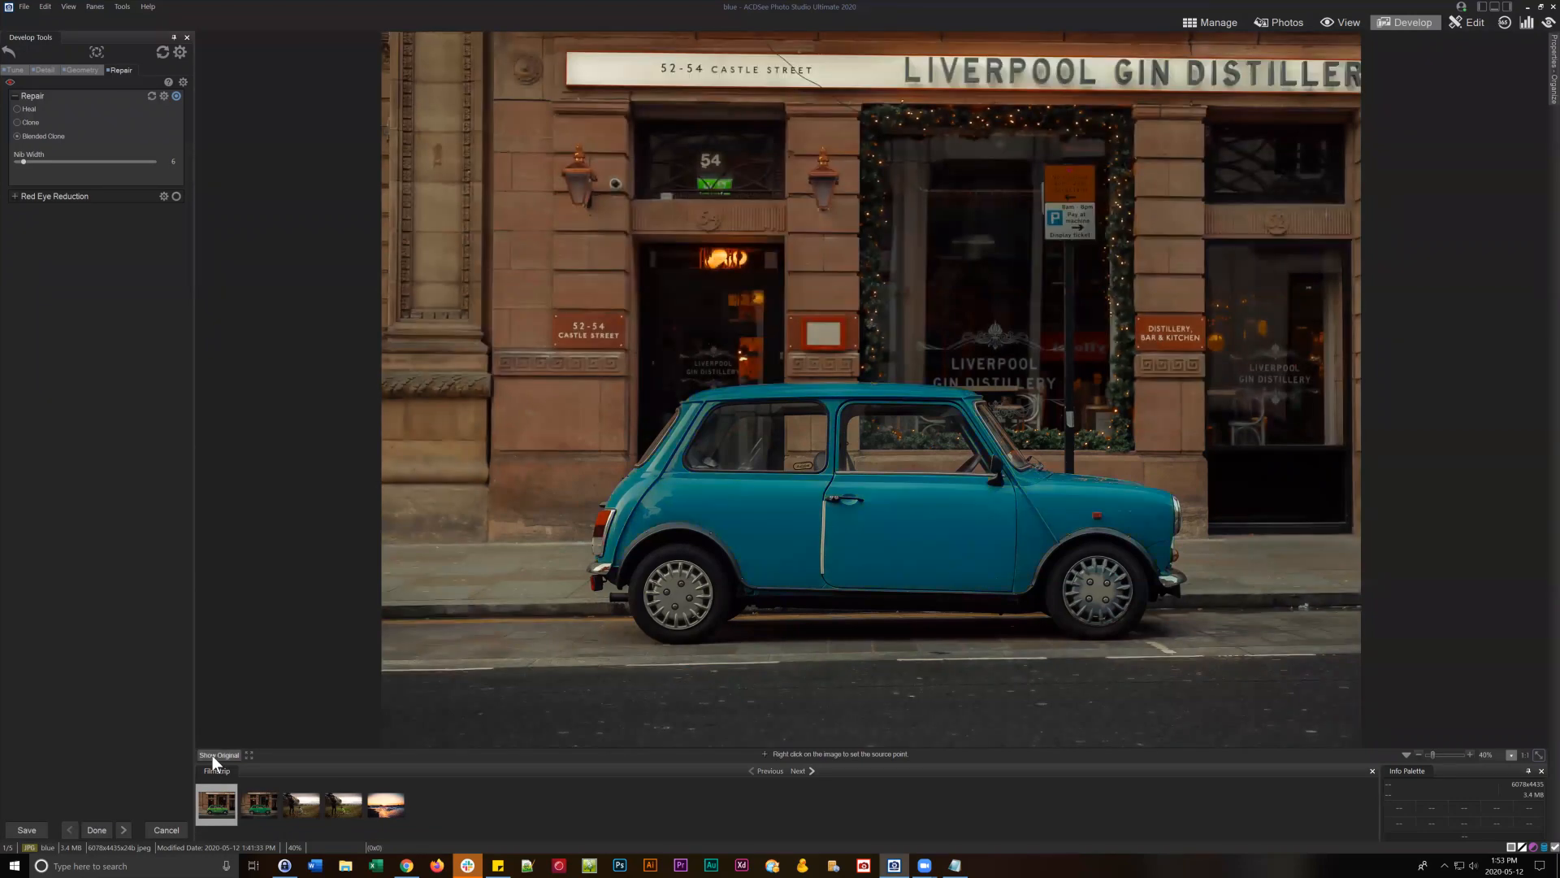
click(212, 754)
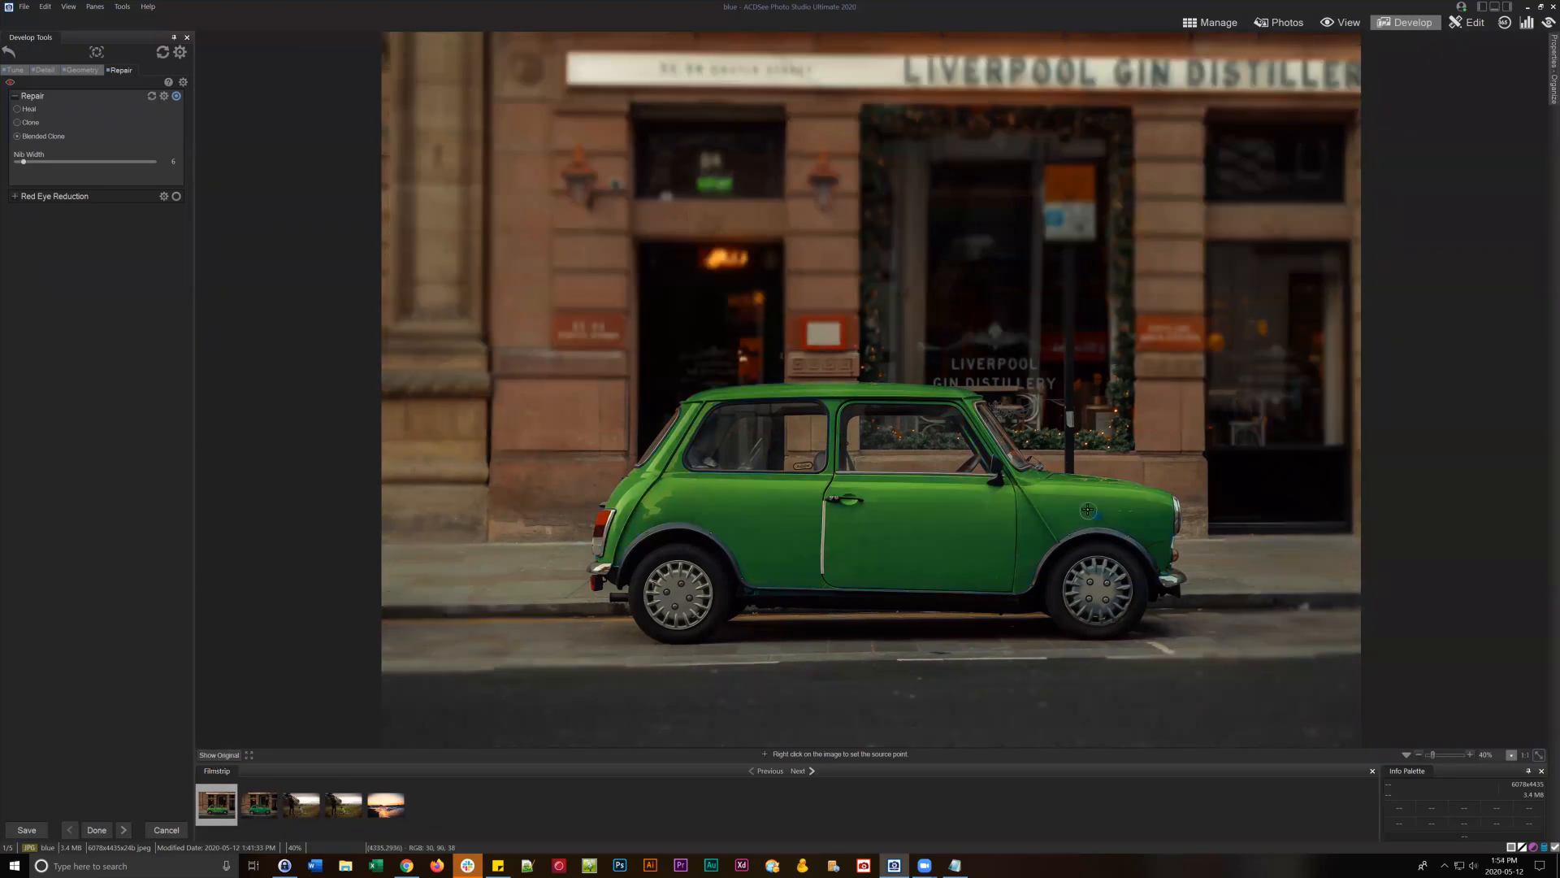
- Recolour the blue repaired spot on the front fender with the first Develop brush at nib width 3
click(15, 71)
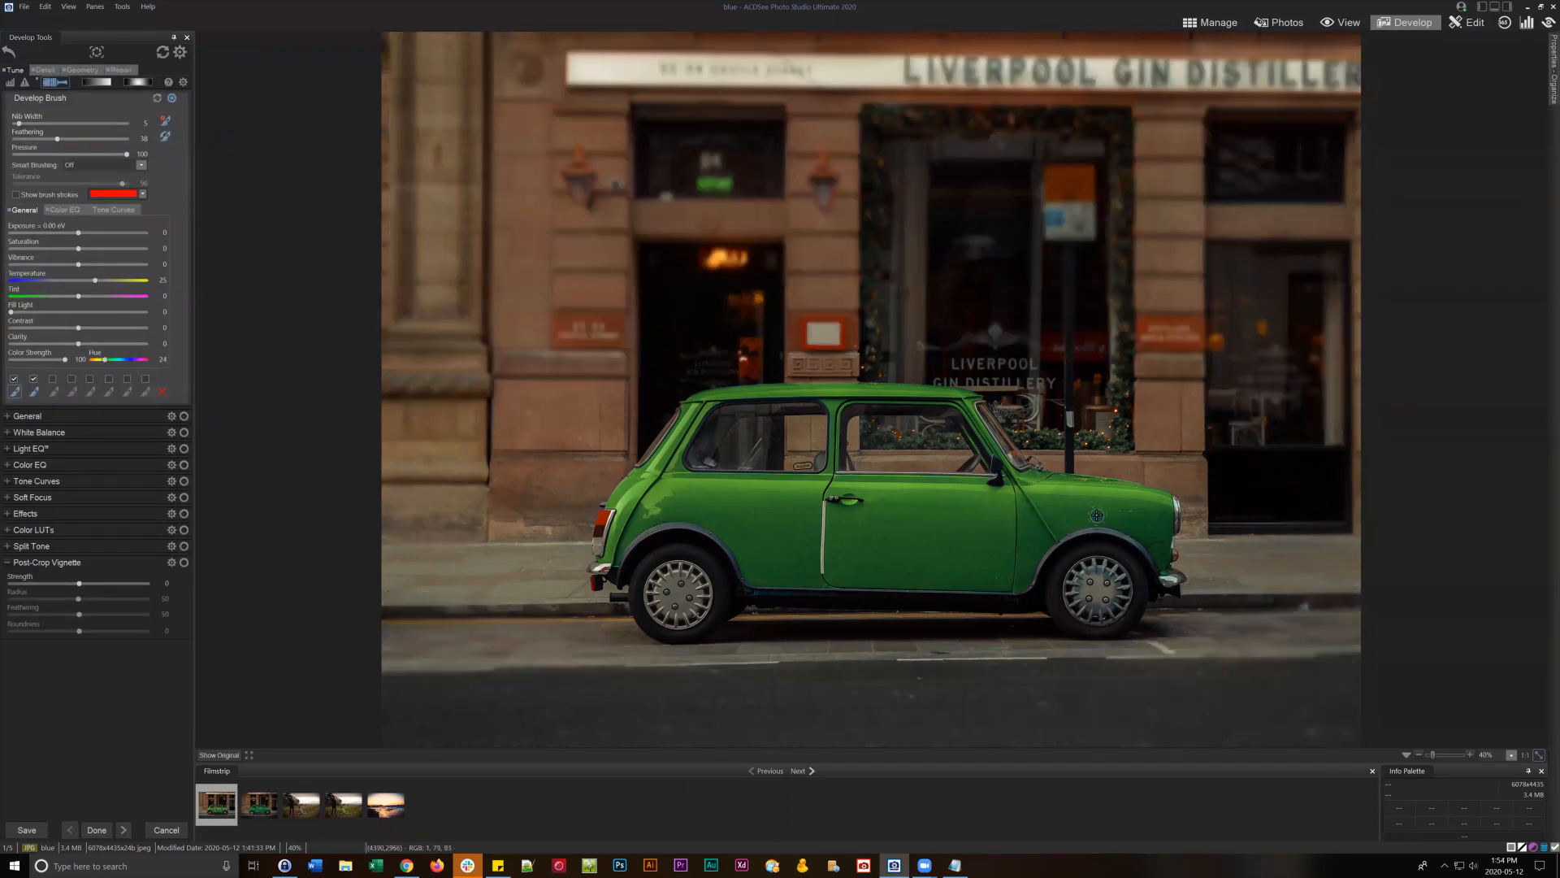
click(14, 393)
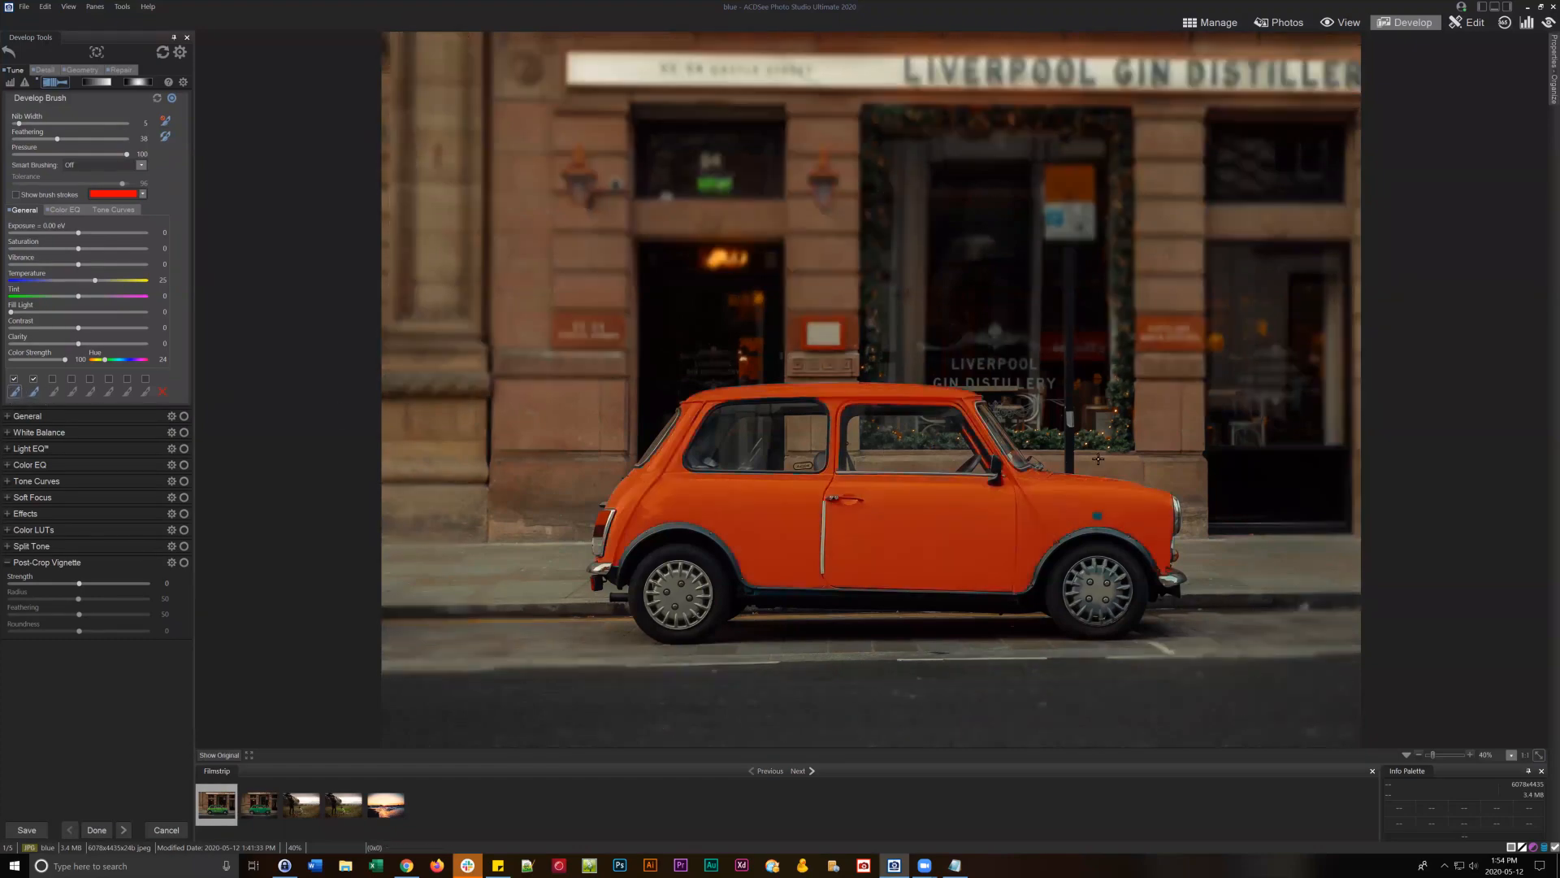
scroll(1074, 502, down, 2)
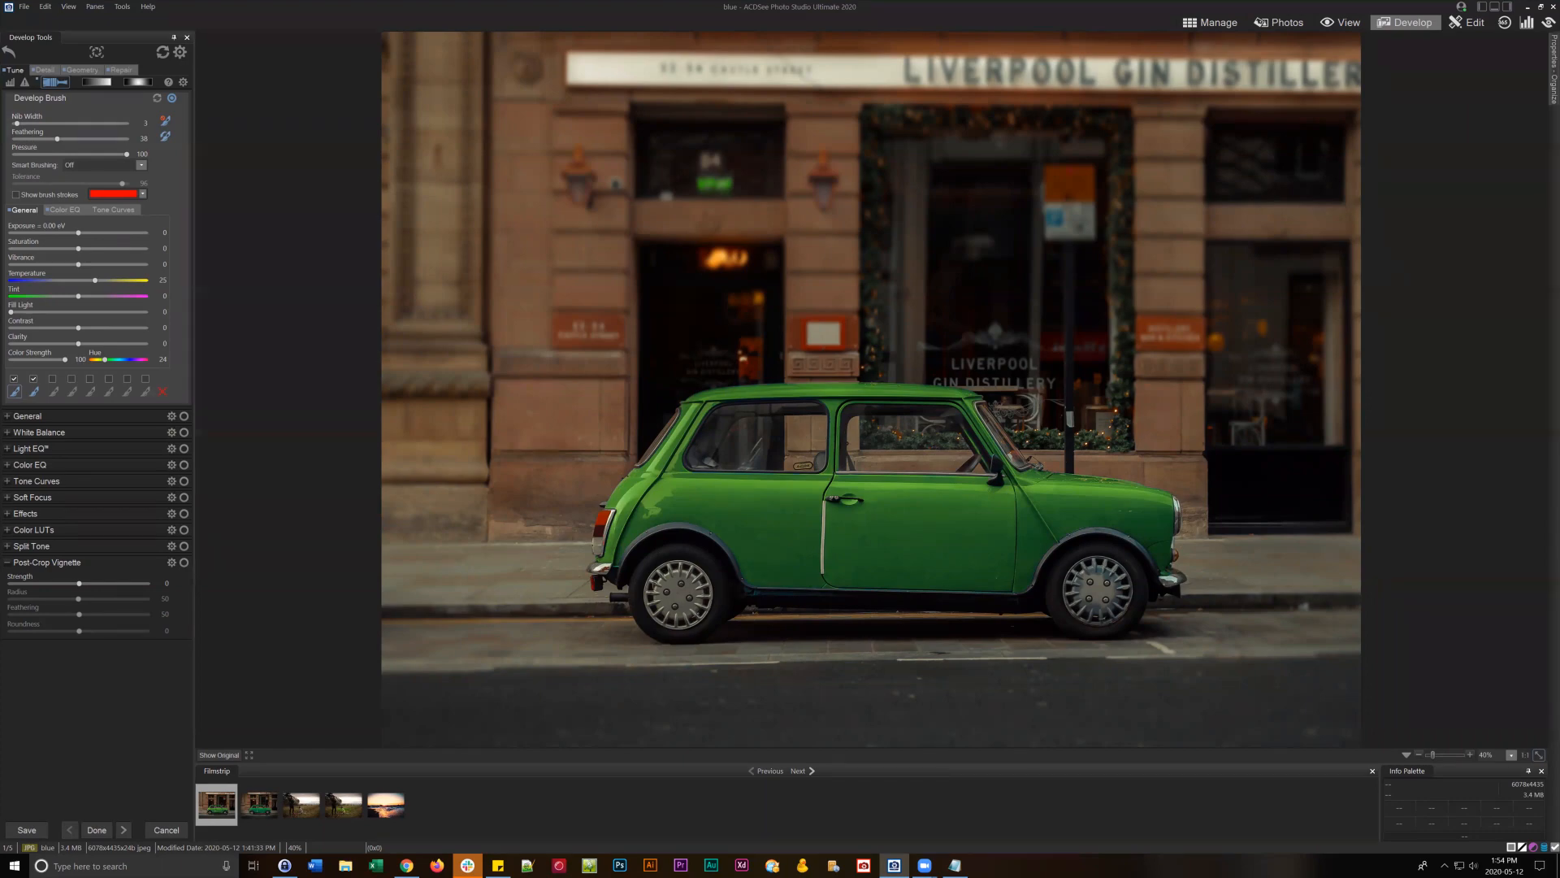
- Show the histogram, and turn the display of clipped shadows and highlights on and back off
click(10, 82)
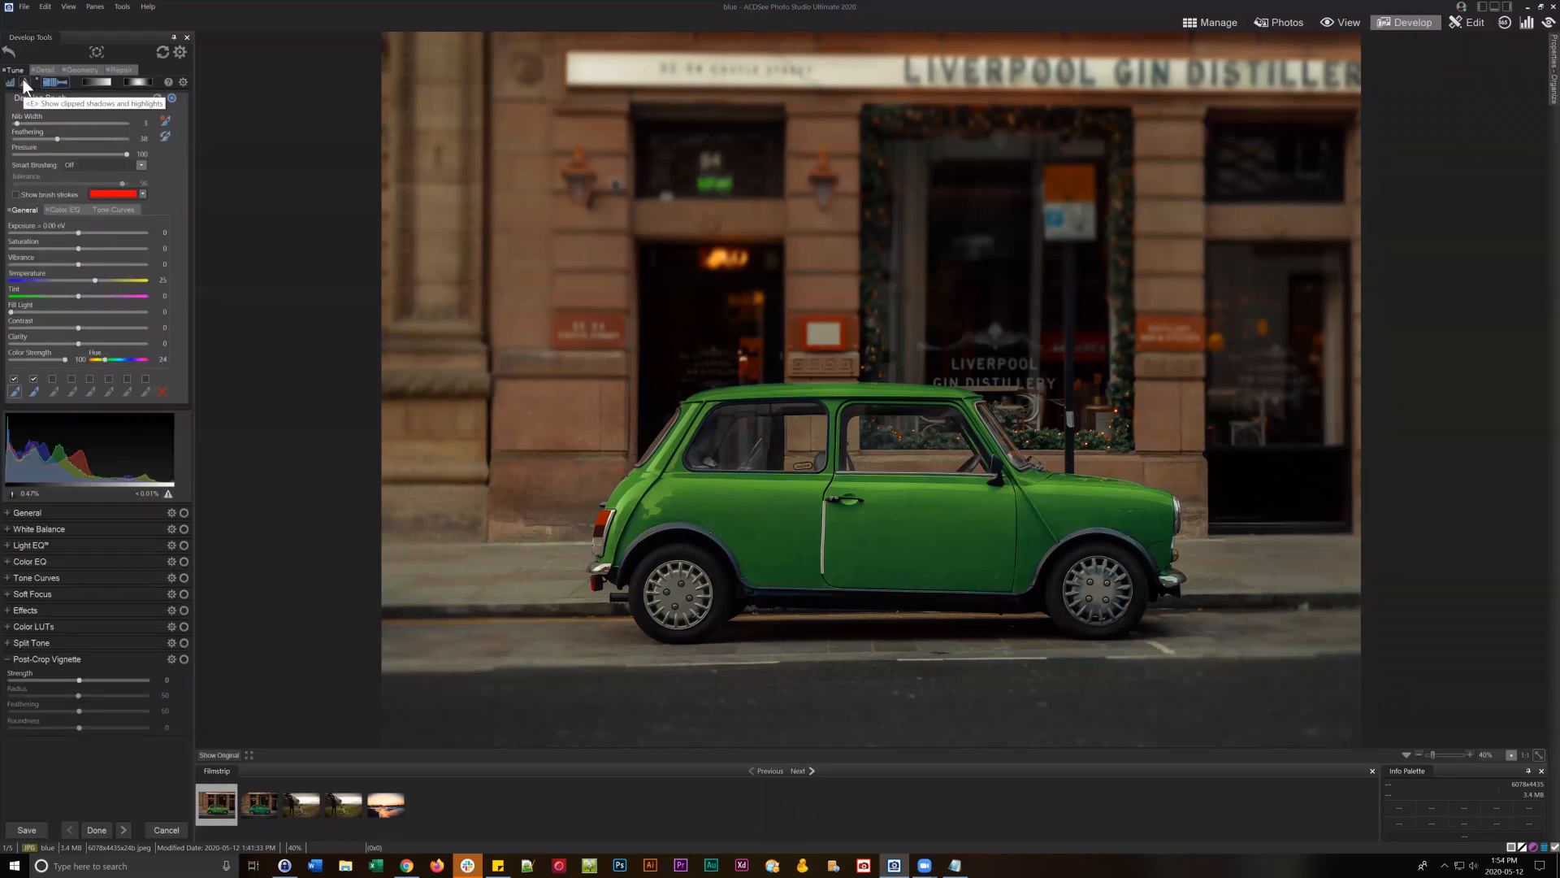
click(25, 83)
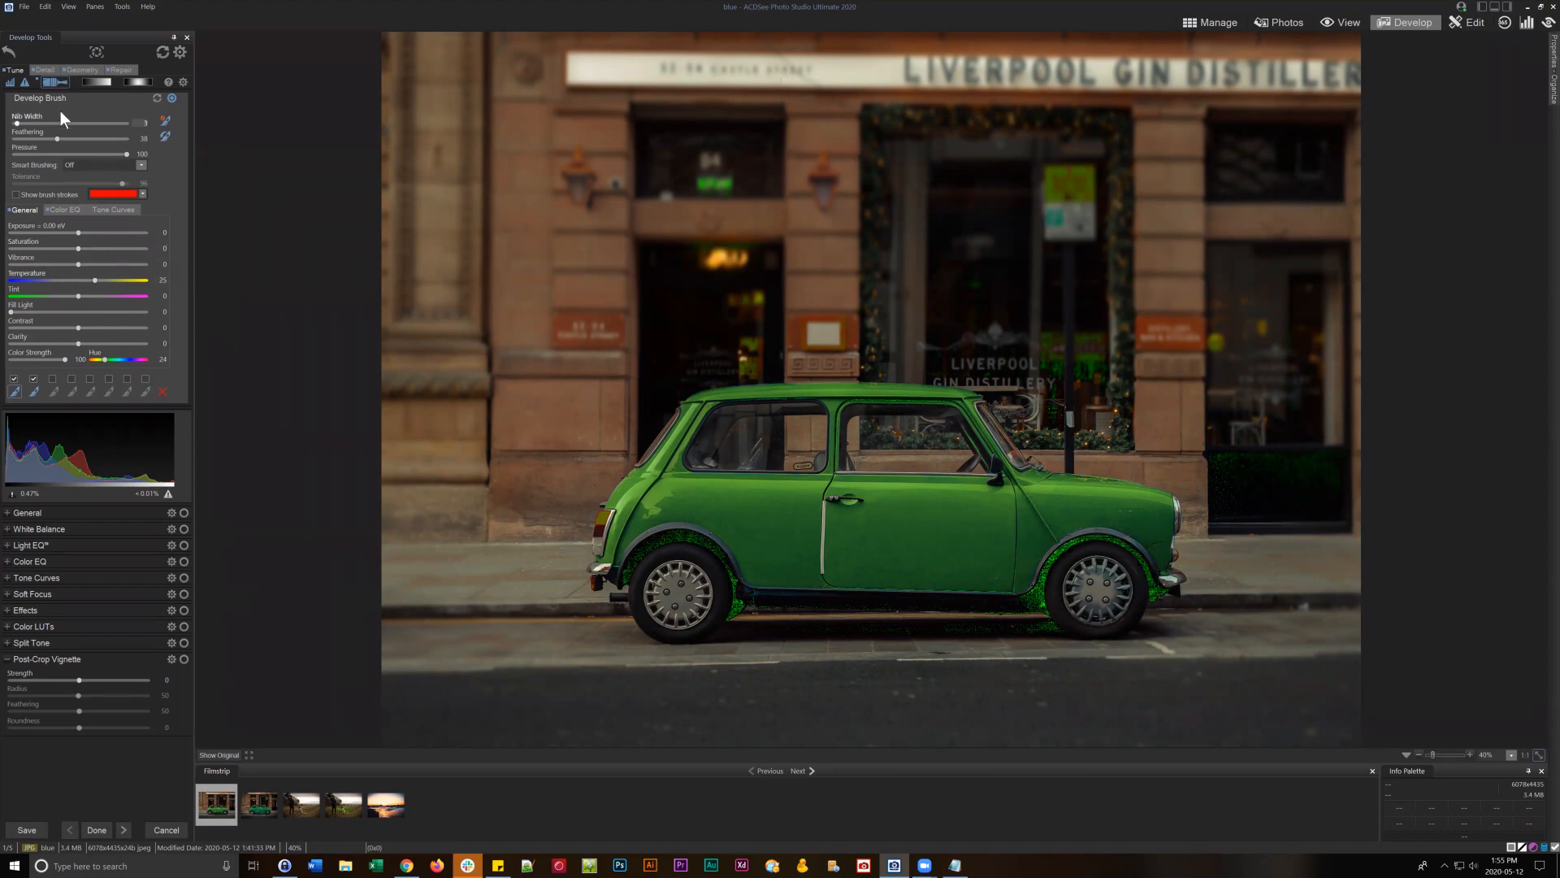
click(24, 83)
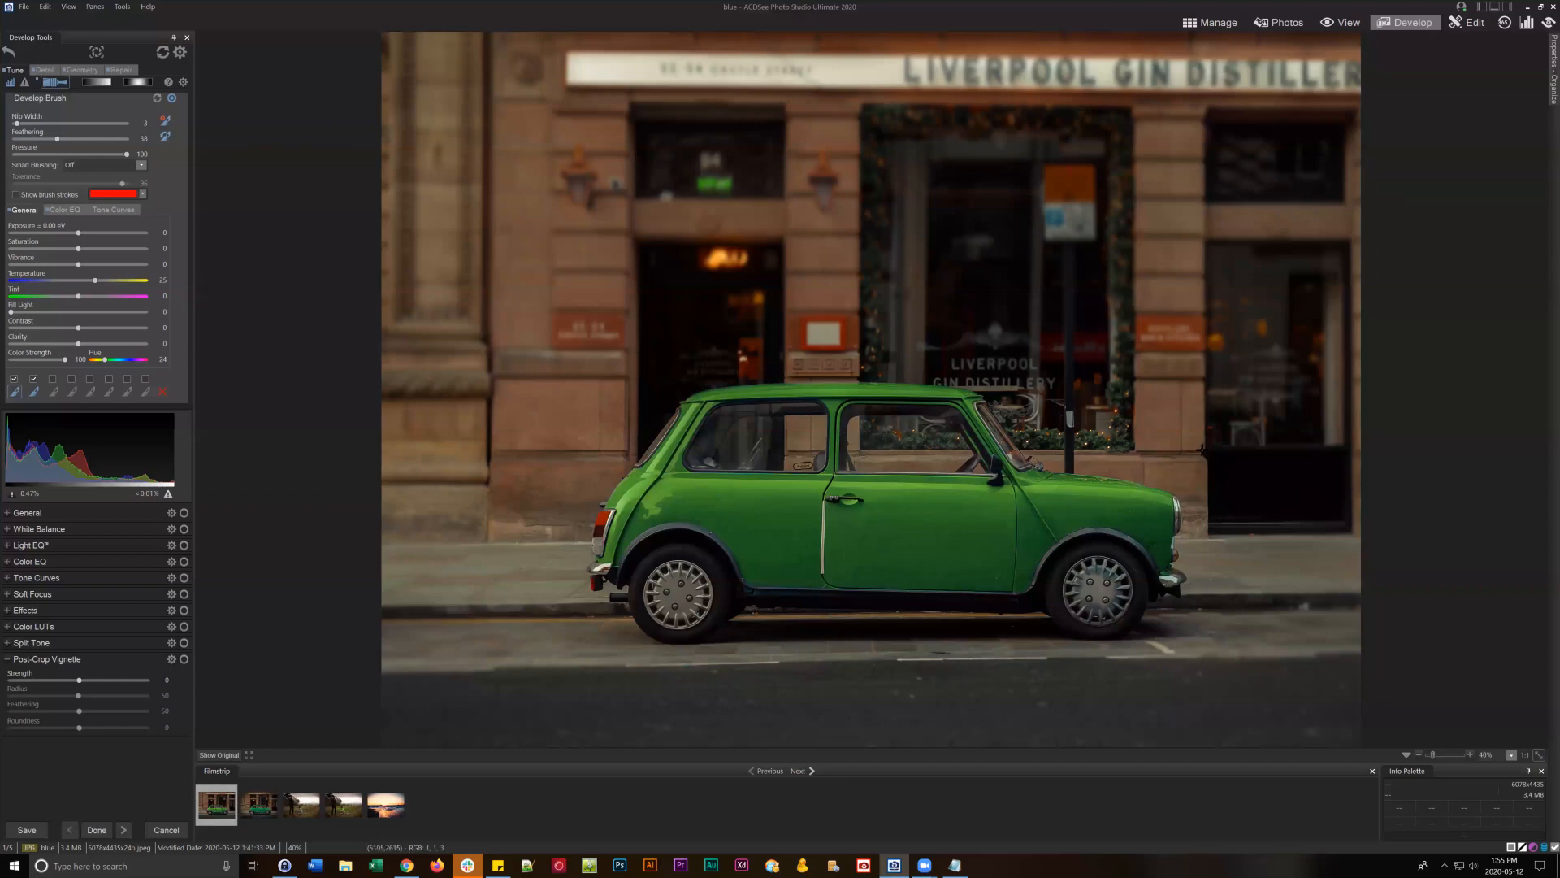
click(15, 392)
click(19, 392)
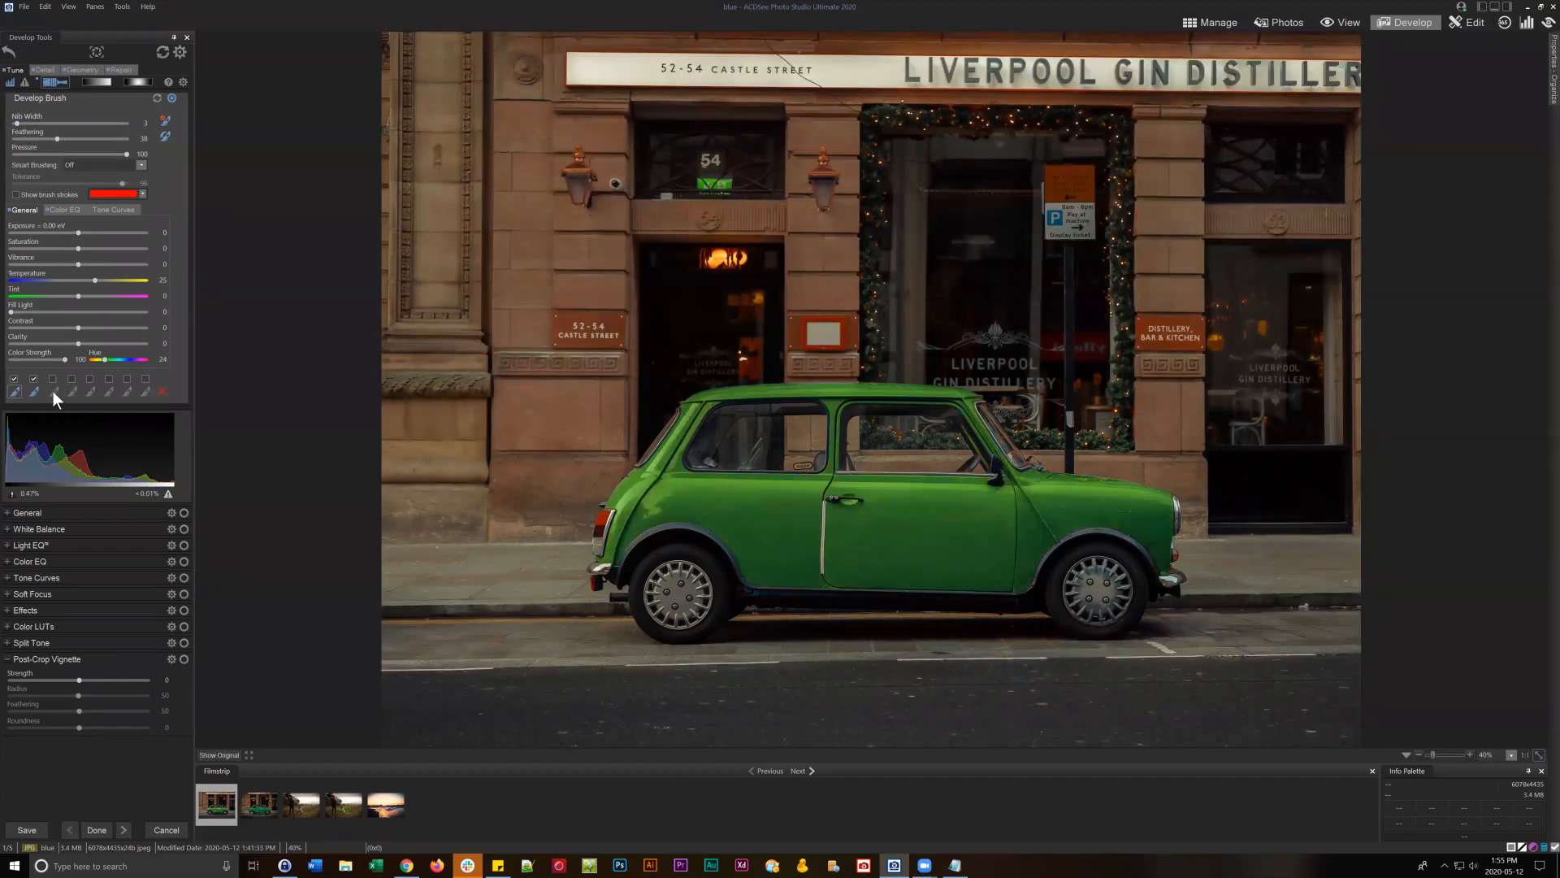
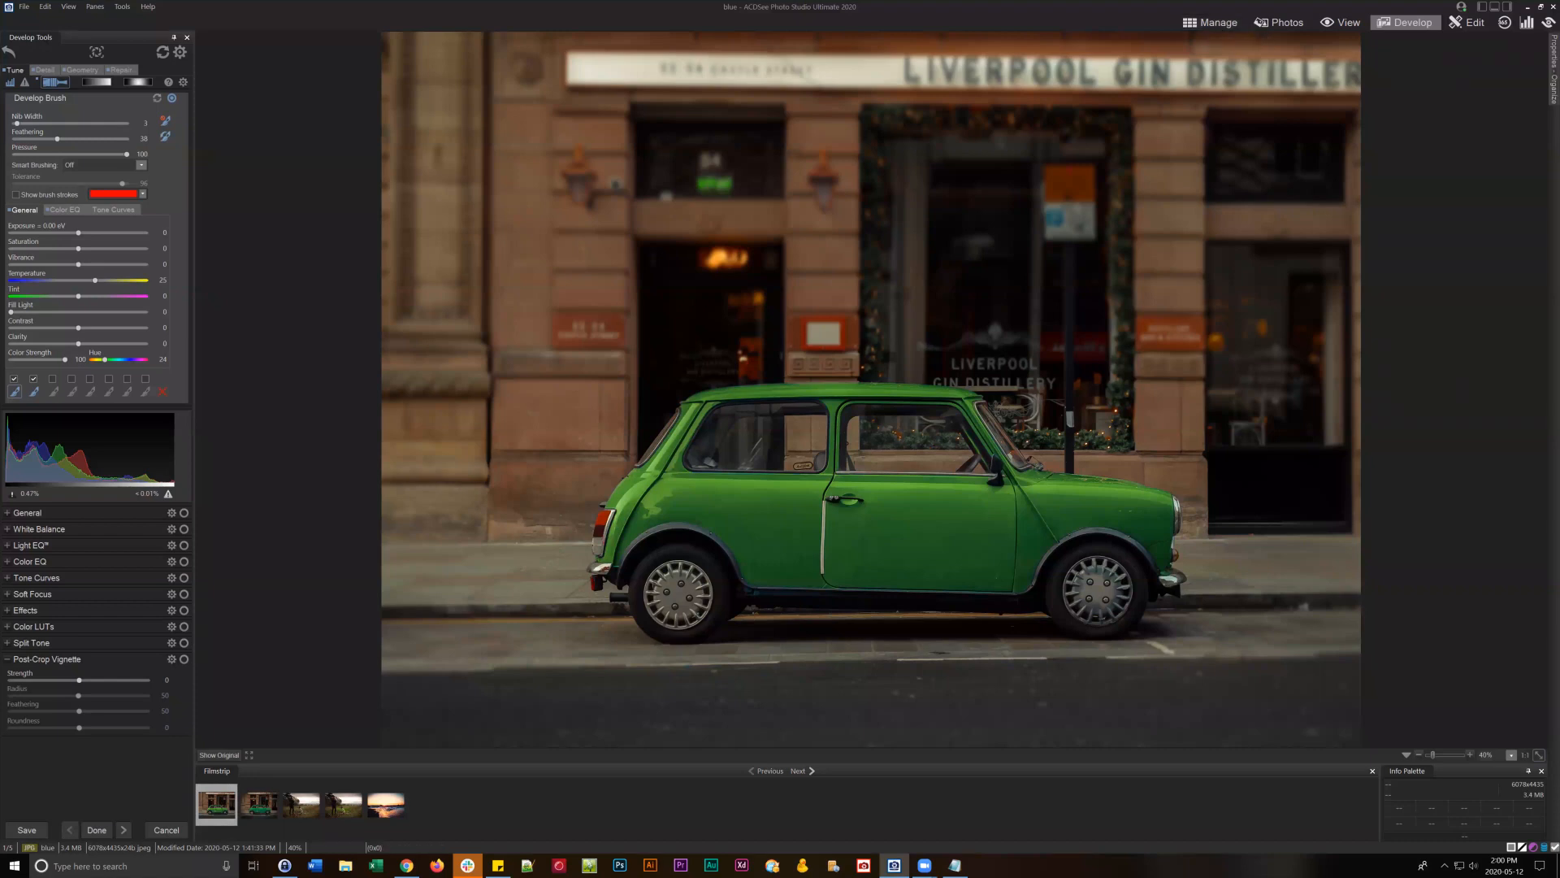
- Leave the car photo, return to the photo library's My Photos folder and open the Photos 2019 folder
click(1200, 20)
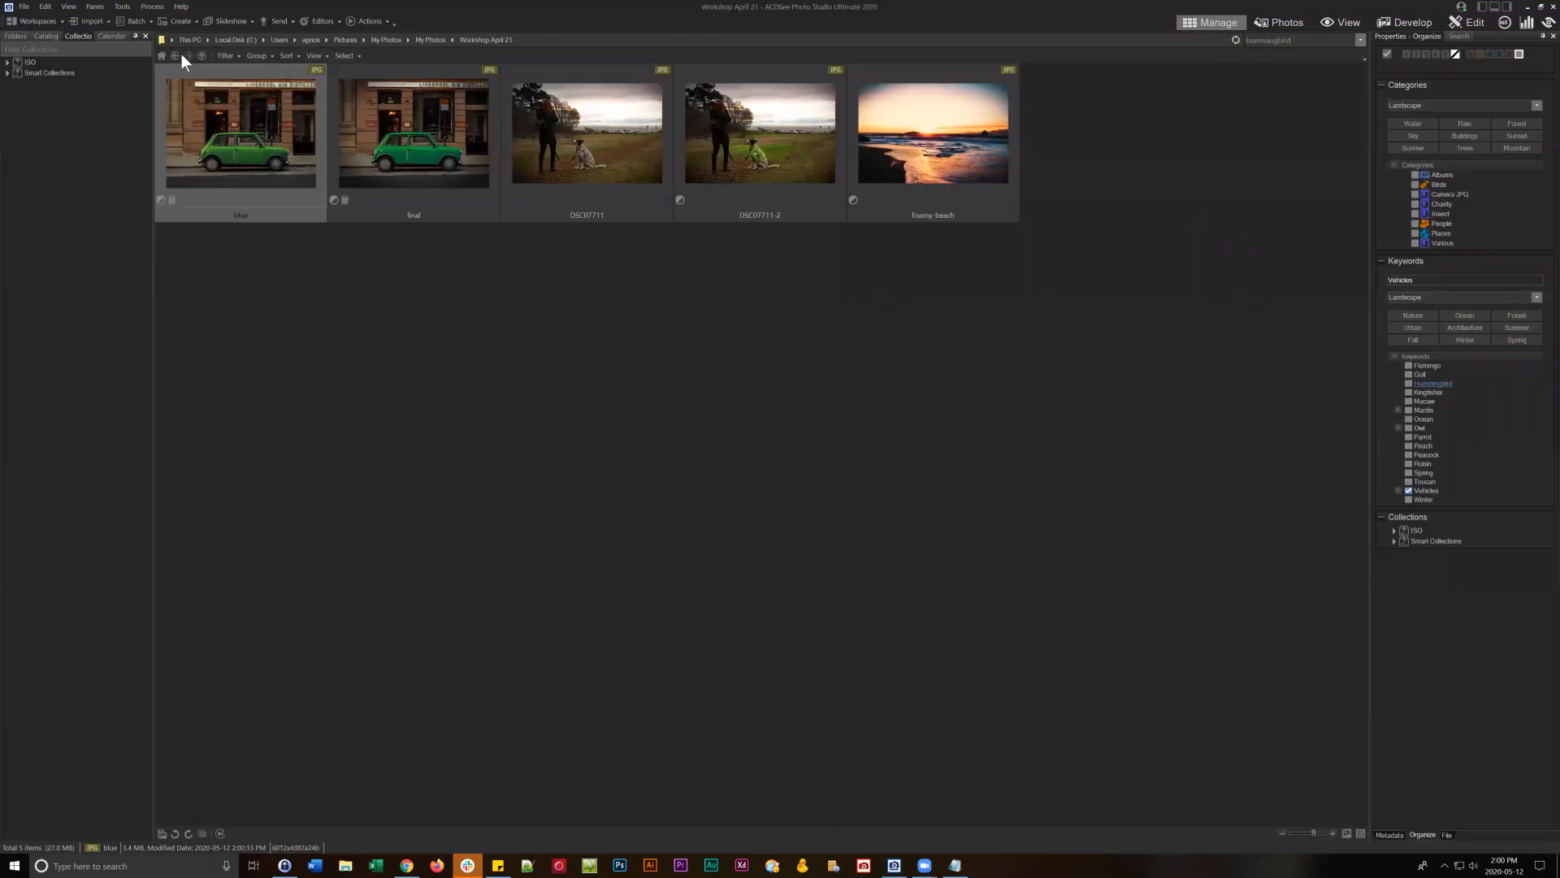
click(176, 54)
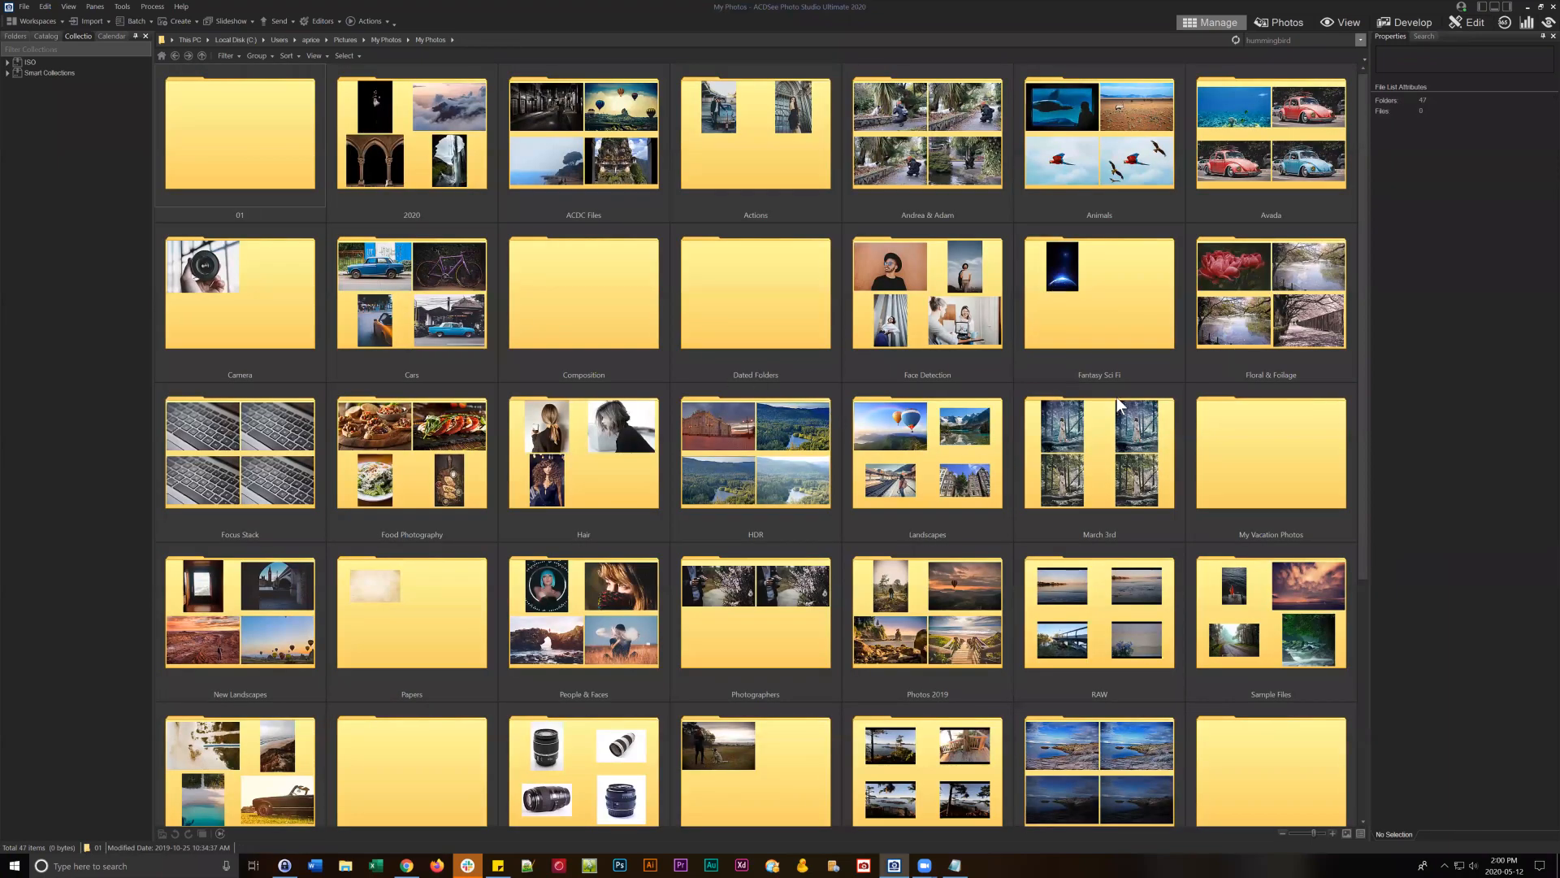
scroll(1116, 396, down, 4)
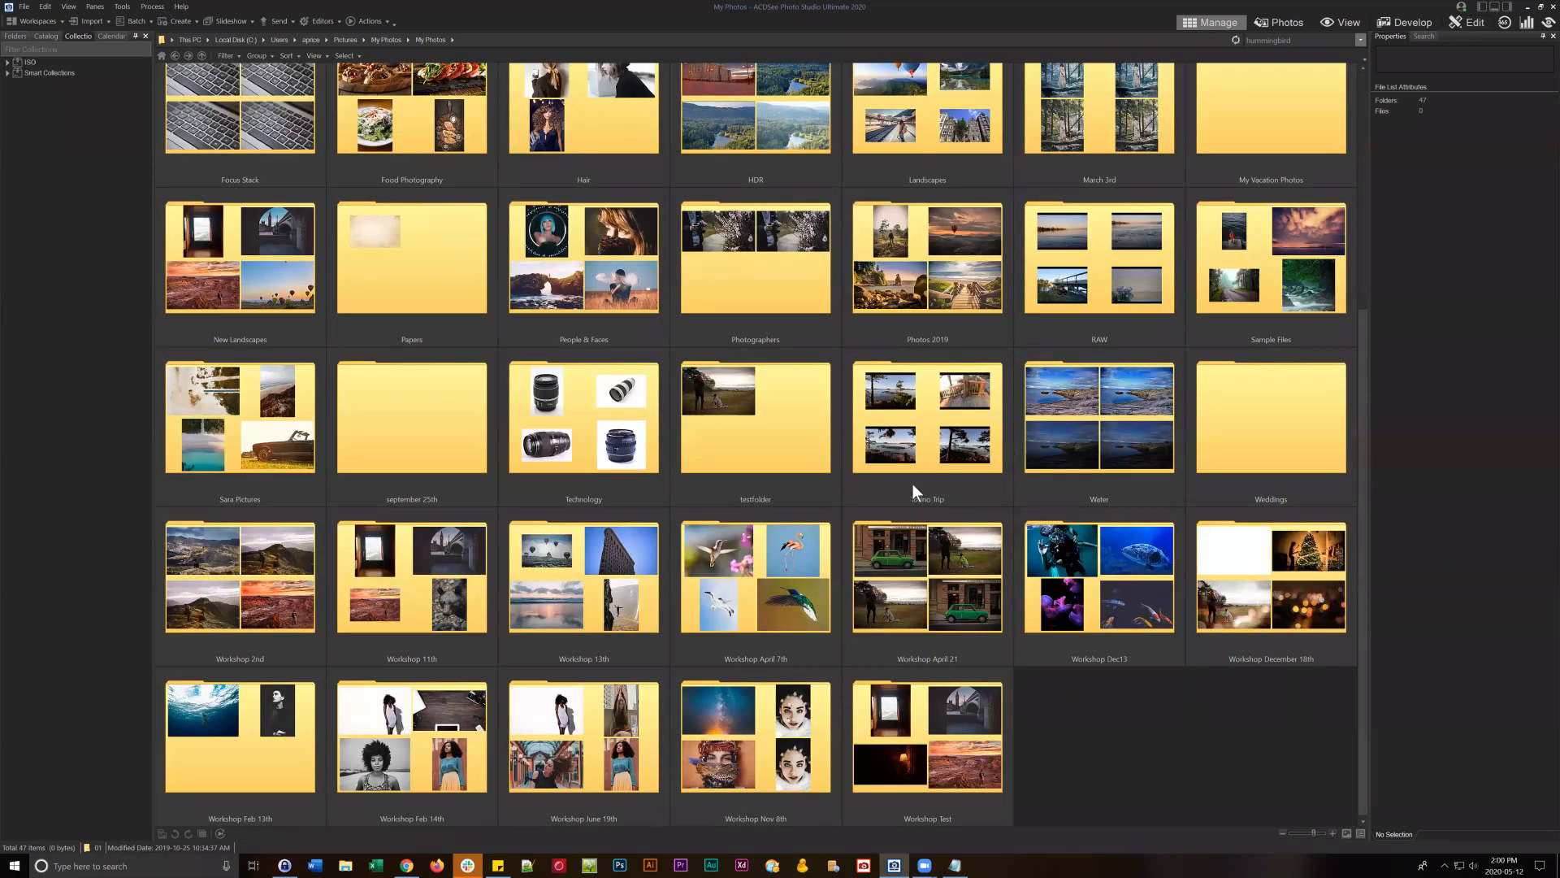
scroll(913, 485, up, 2)
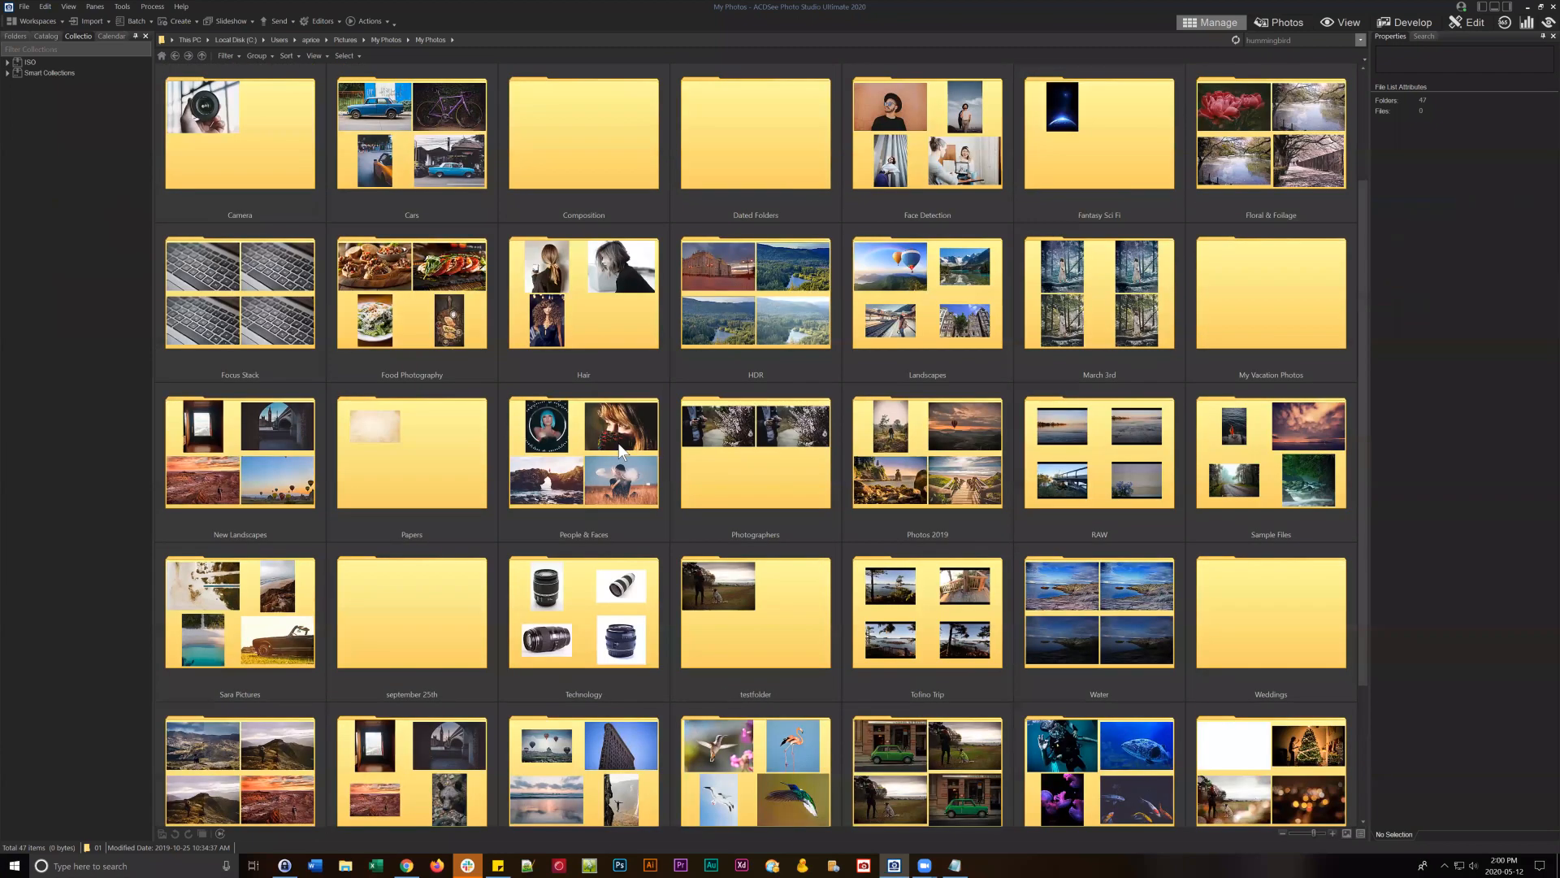
scroll(946, 451, up, 2)
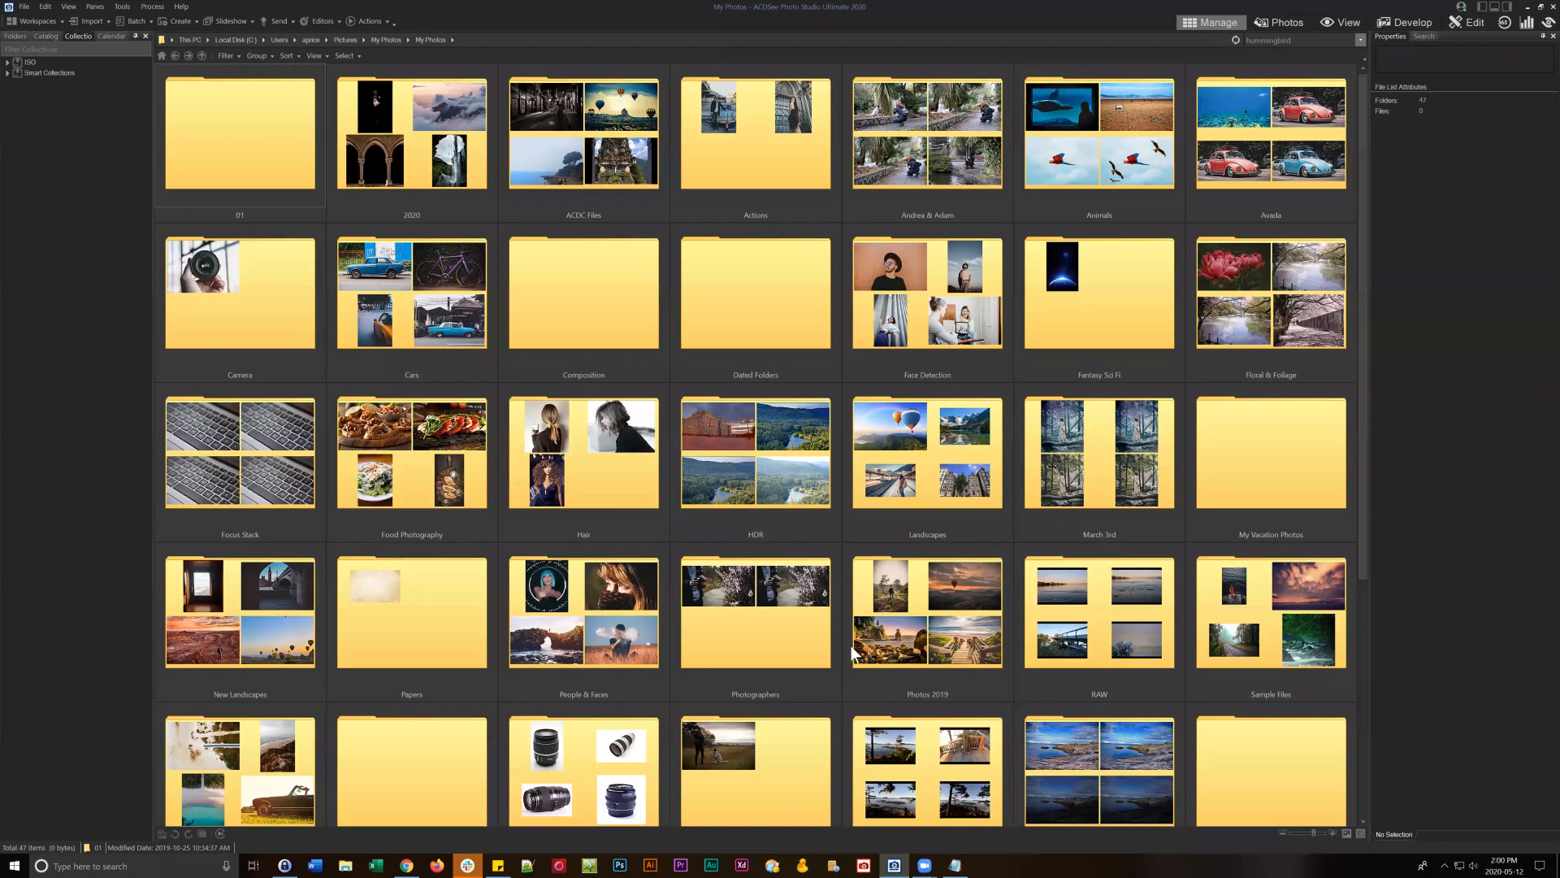
double_click(900, 611)
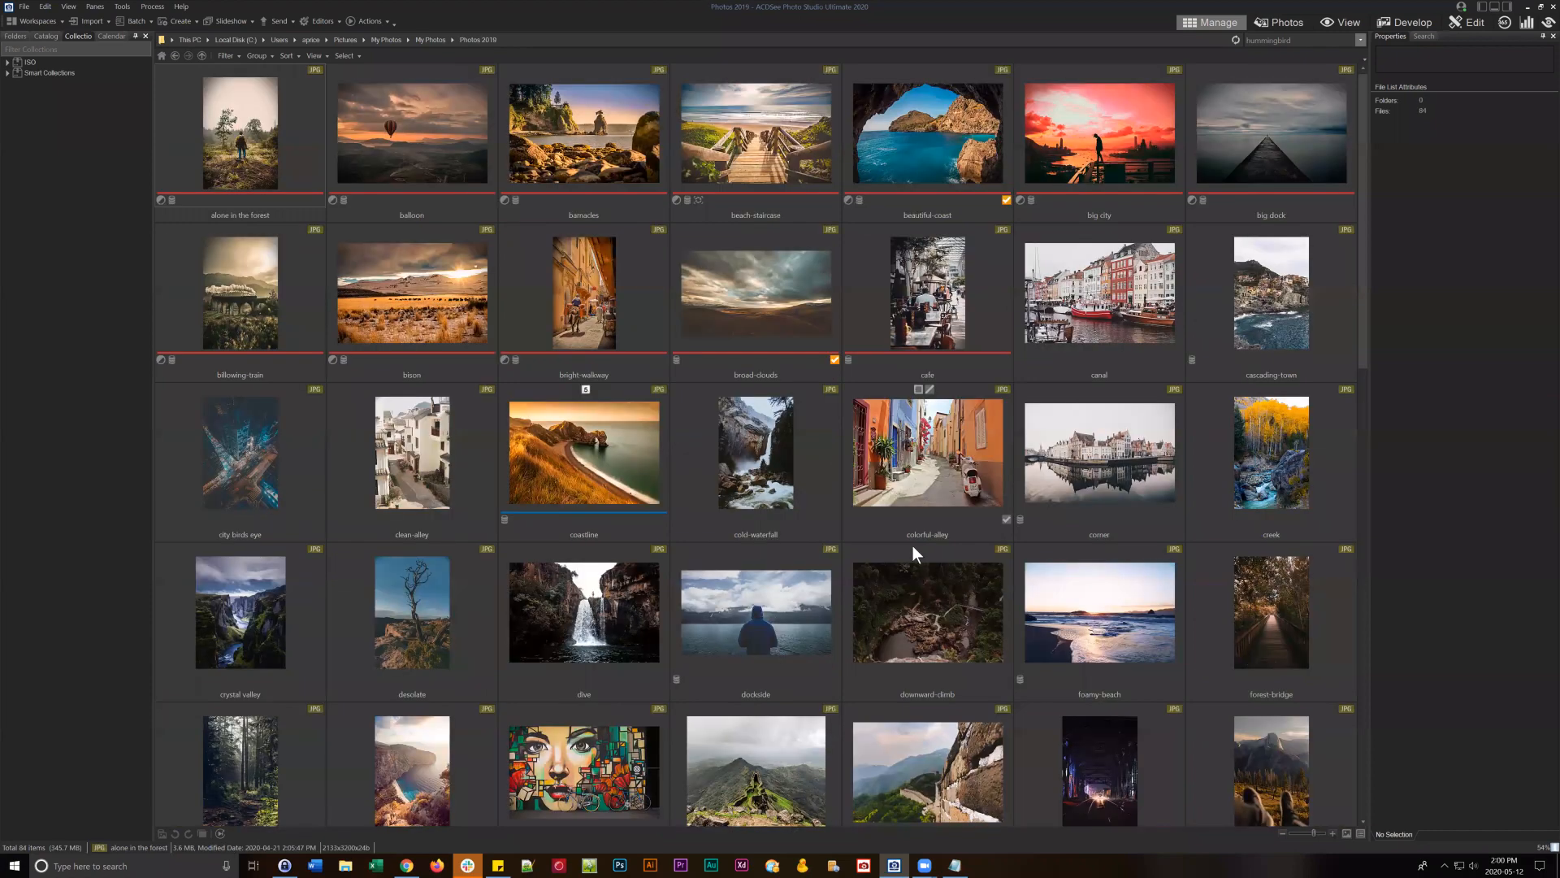
- Find the lighthouse-tower photo in the folder and open it in Develop mode
scroll(908, 546, down, 3)
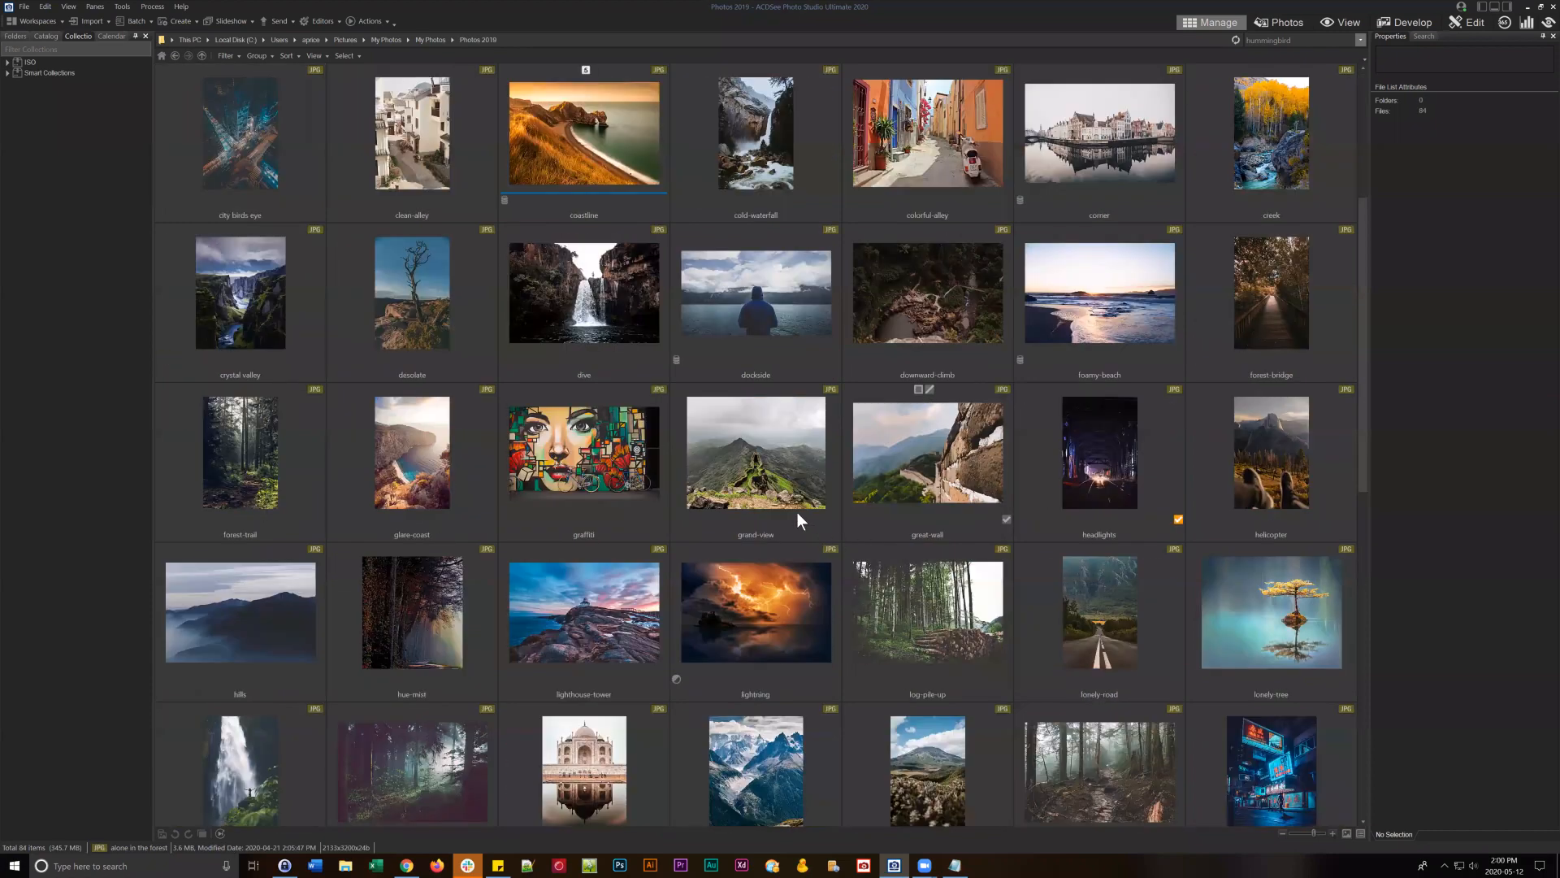
scroll(591, 293, down, 3)
click(592, 293)
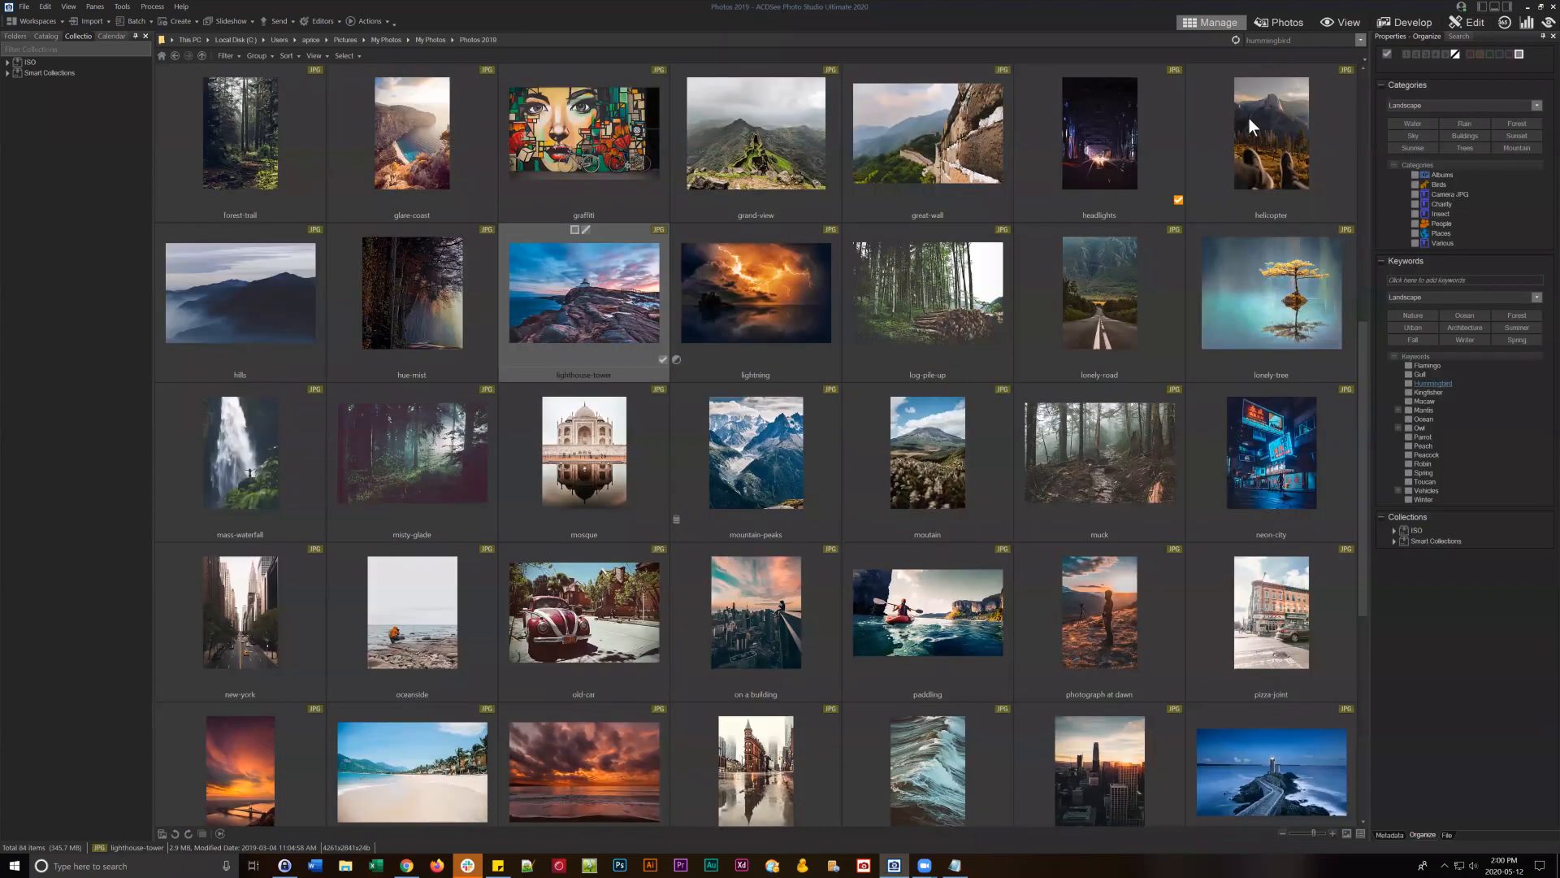
click(1407, 20)
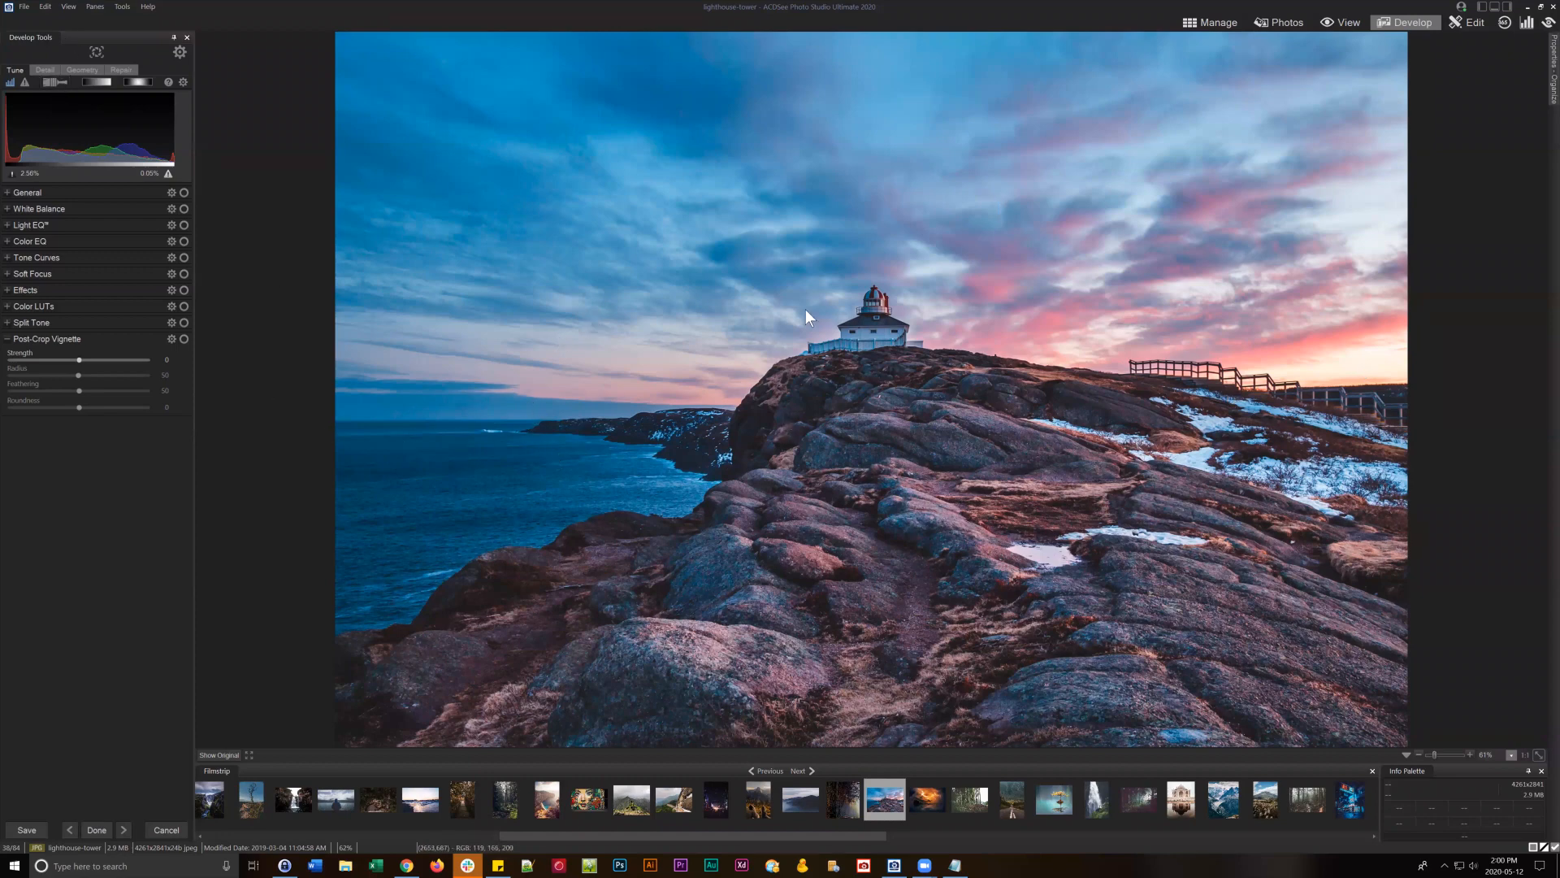
- Position a gradient filter over the lighthouse photo's sky, fading out over the rocks, with Vibrance 44 and Temperature 34
click(95, 81)
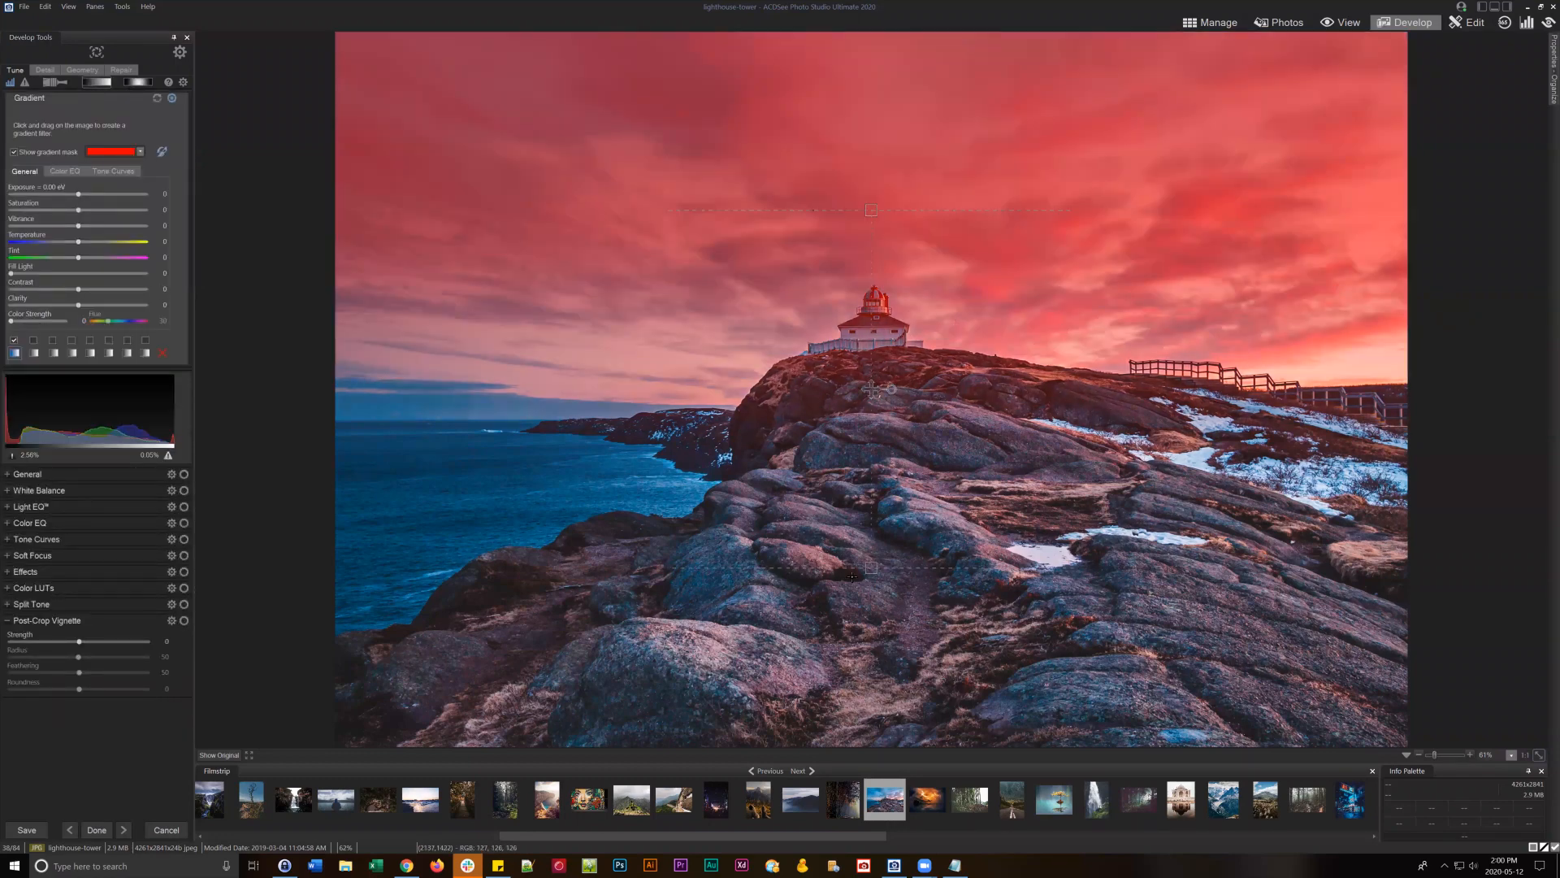
drag(871, 568, 871, 514)
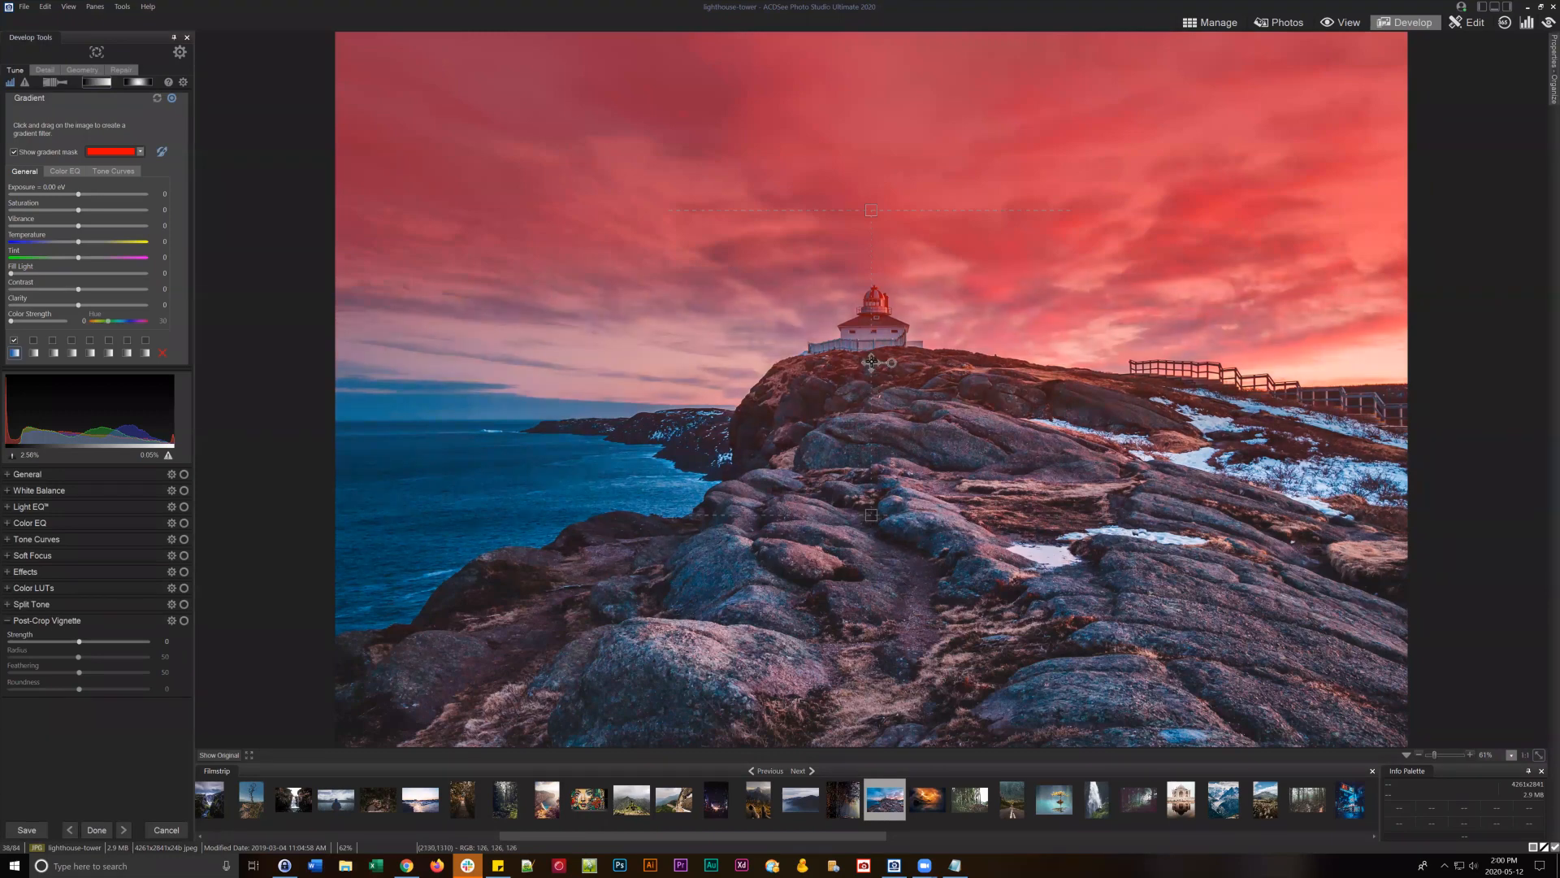
drag(871, 366, 883, 425)
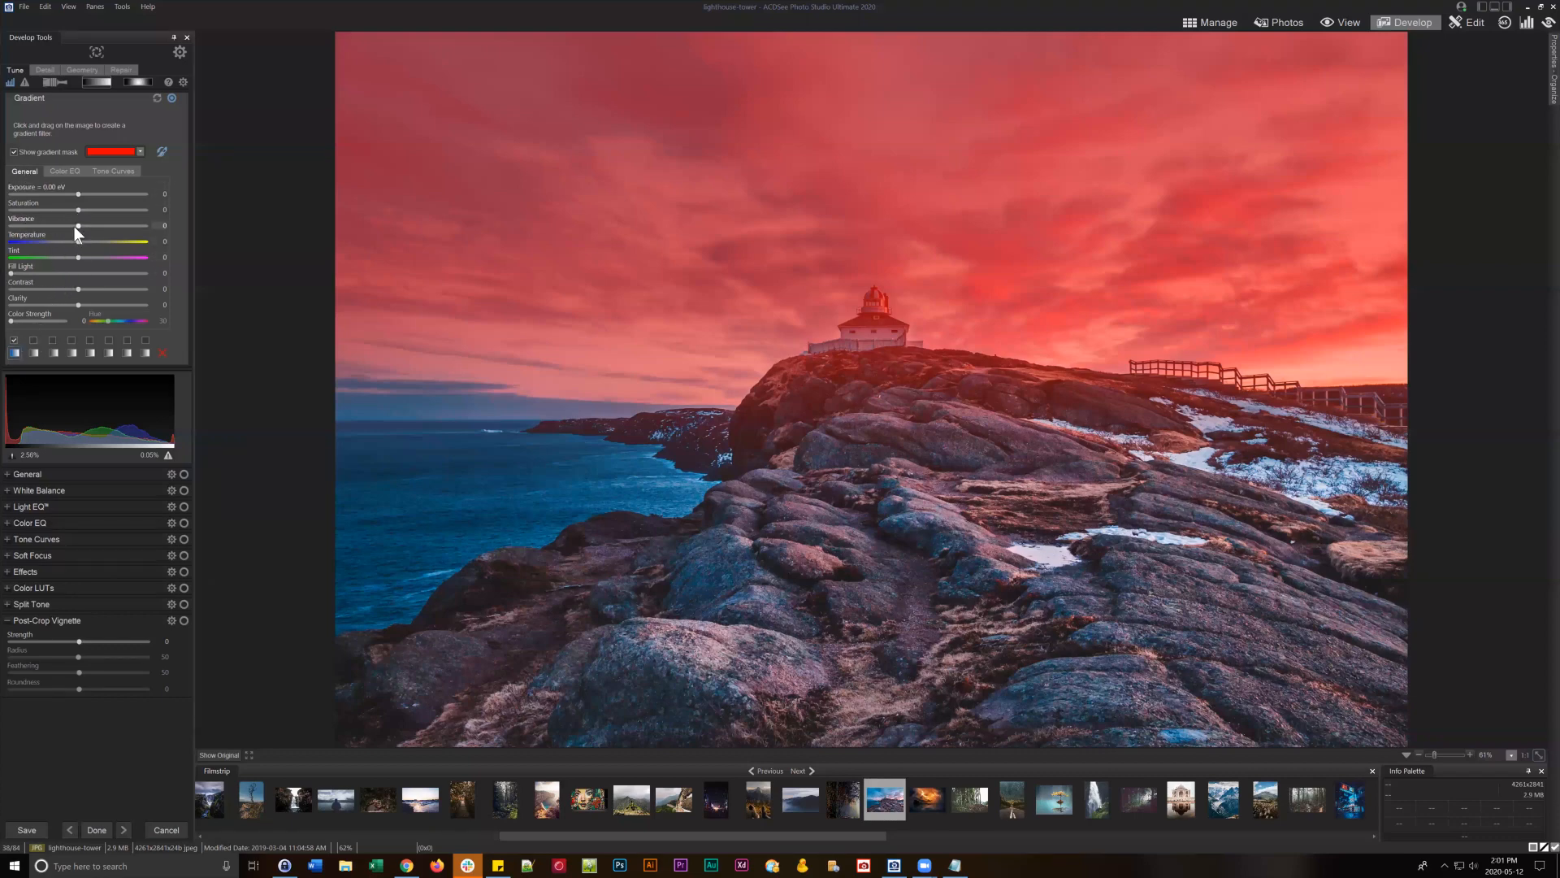
drag(83, 226, 110, 224)
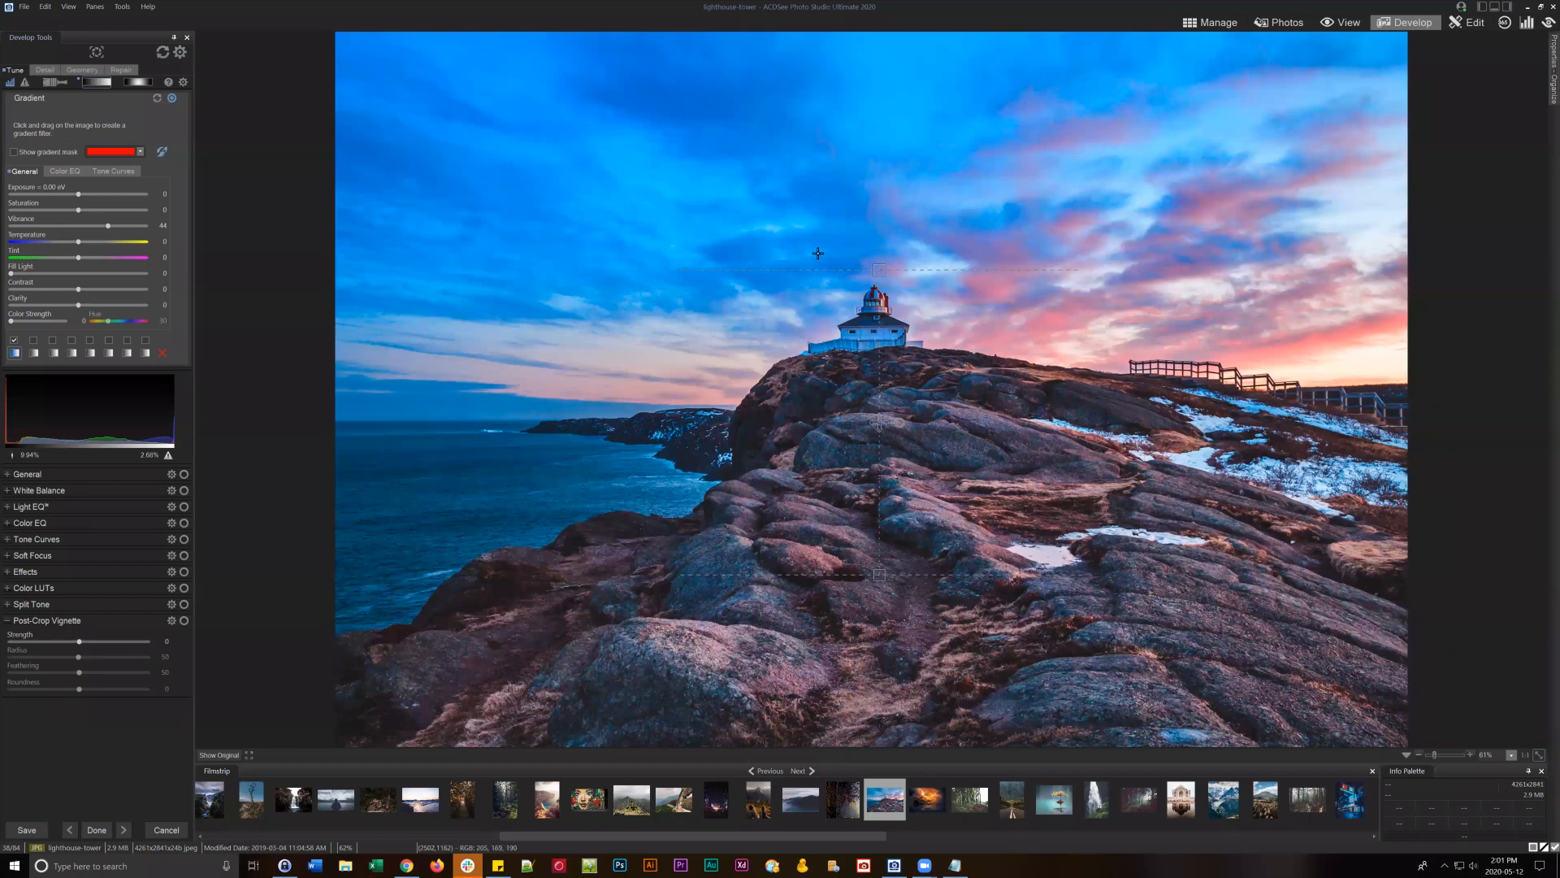
drag(79, 242, 100, 241)
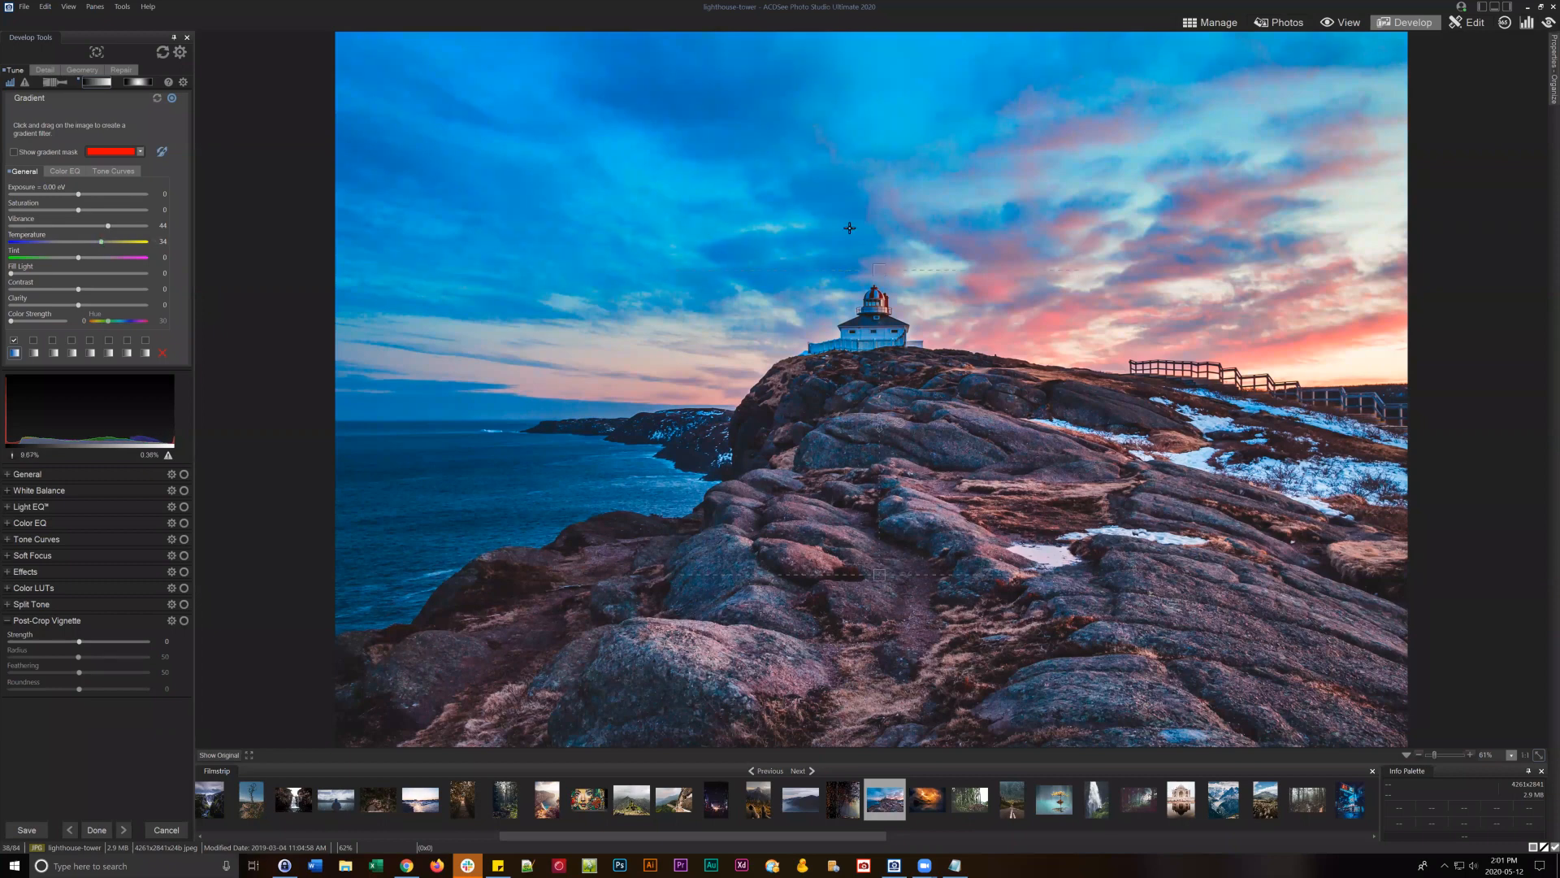
- Try the gradient's Color EQ with magenta saturation 66, magenta hue -73 and a negative purple hue, and reset them
click(66, 170)
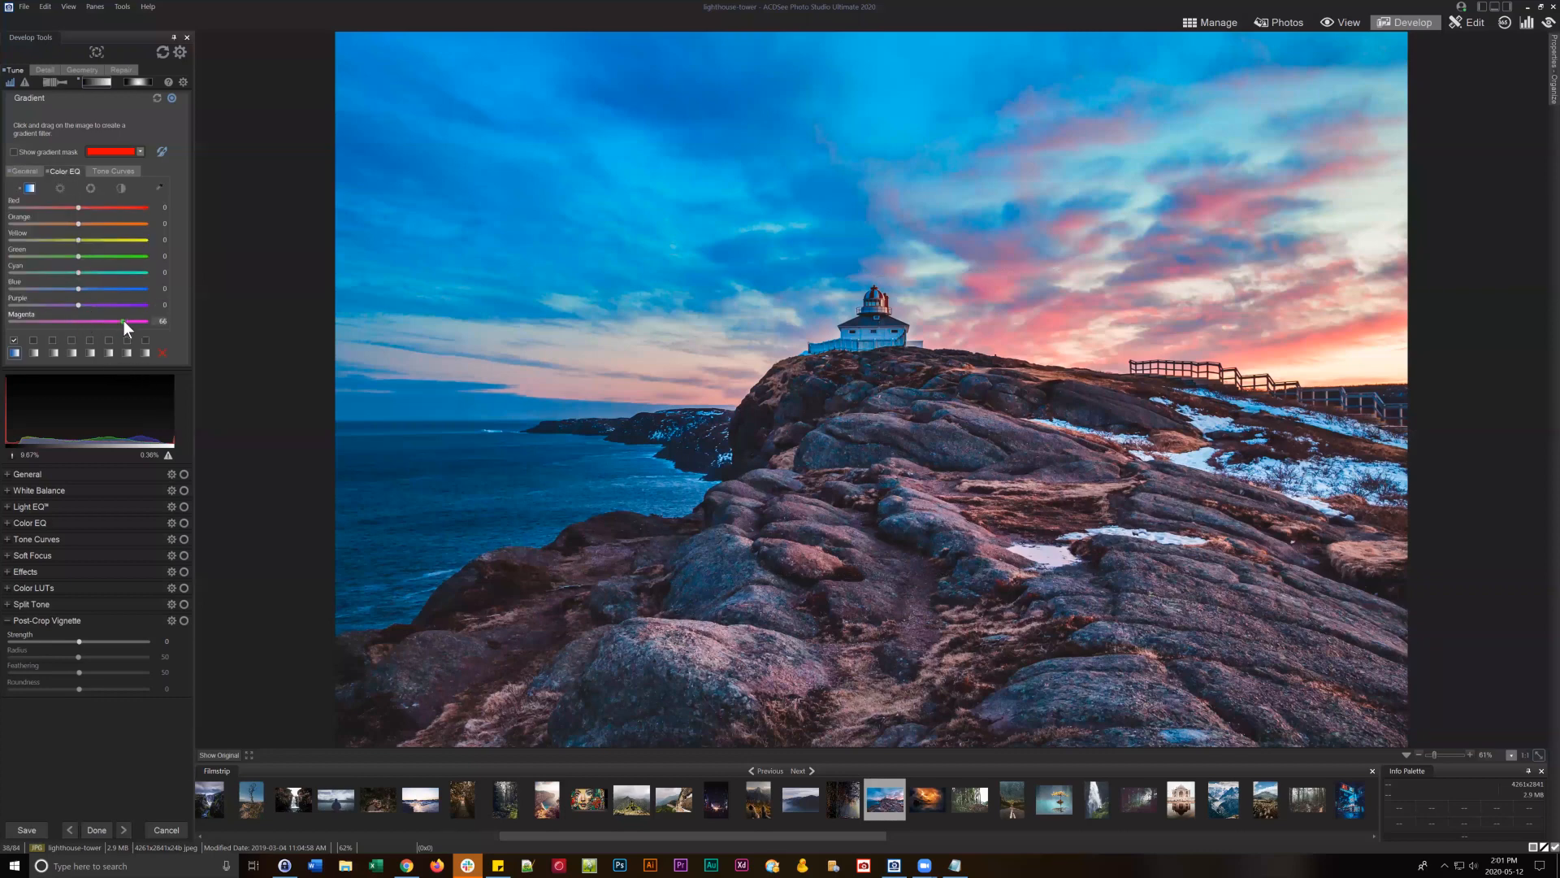
click(90, 184)
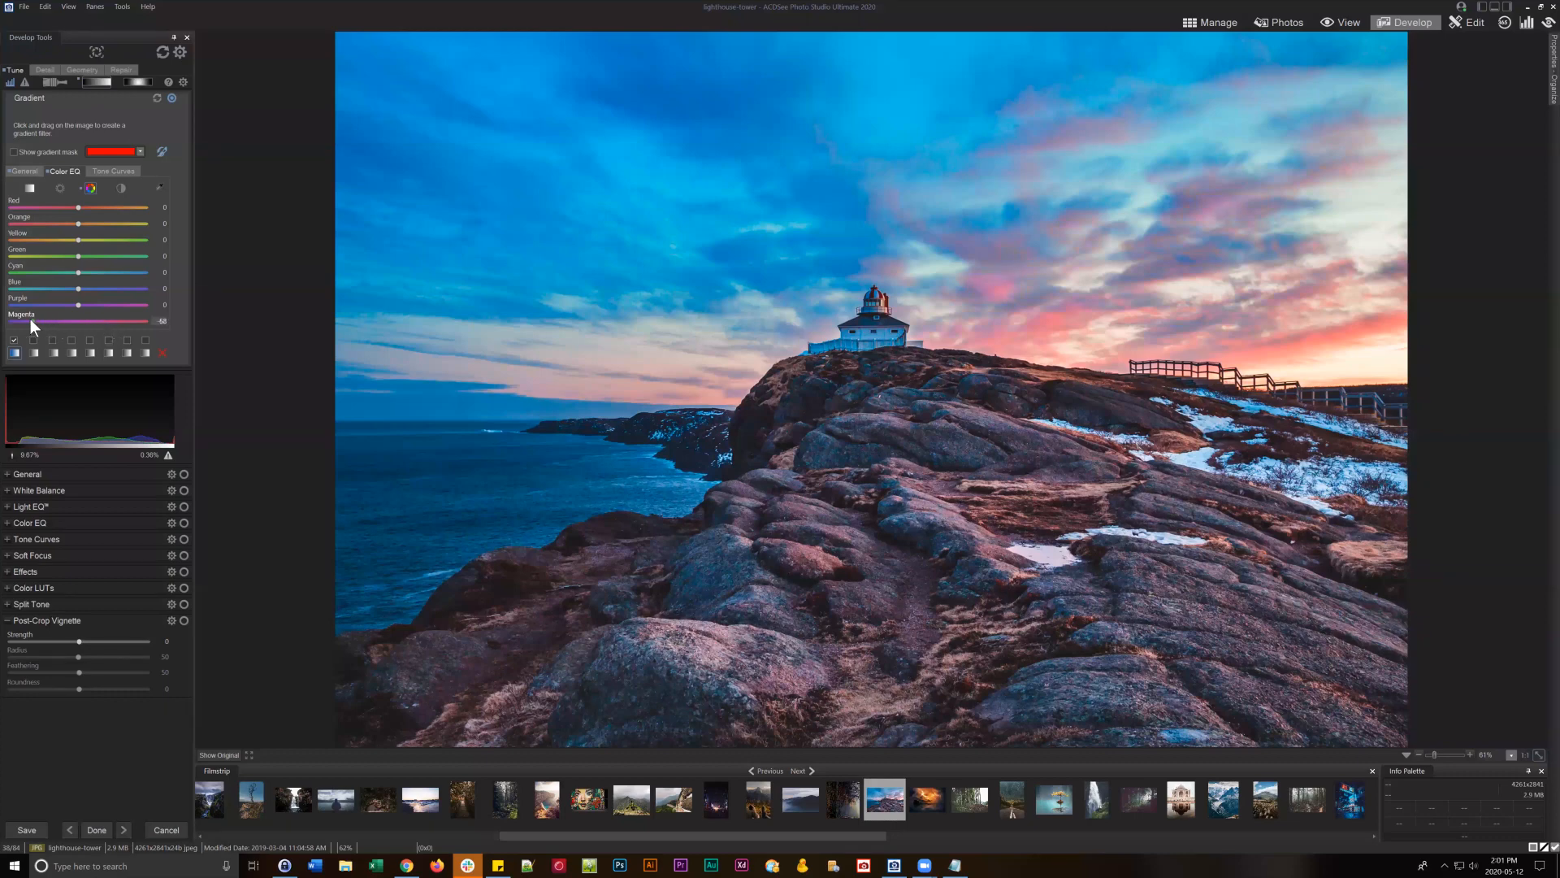
drag(30, 319, 81, 305)
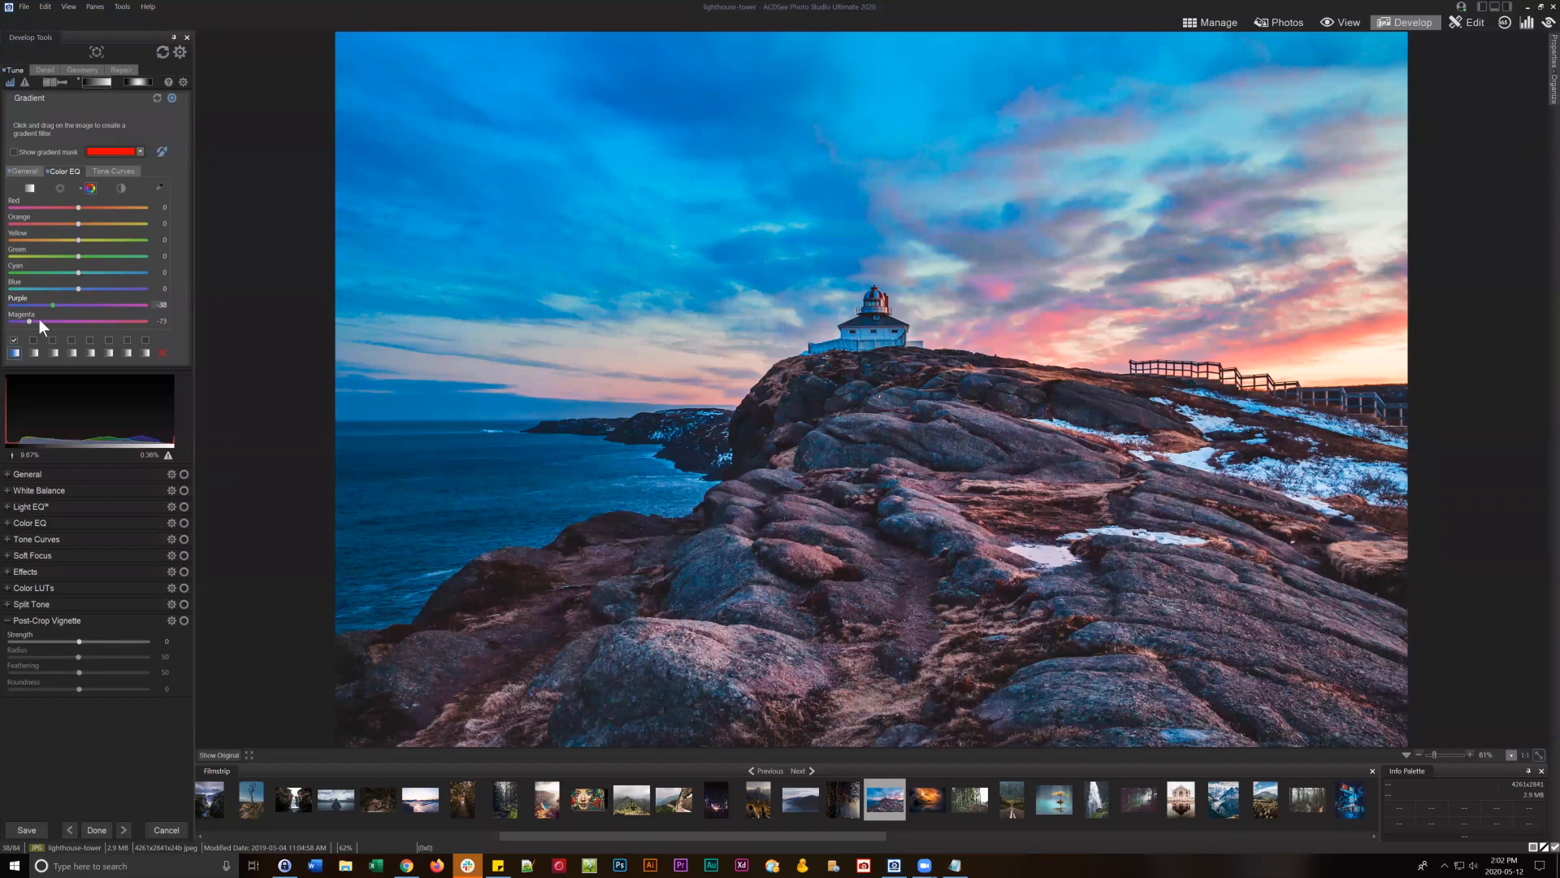
double_click(65, 319)
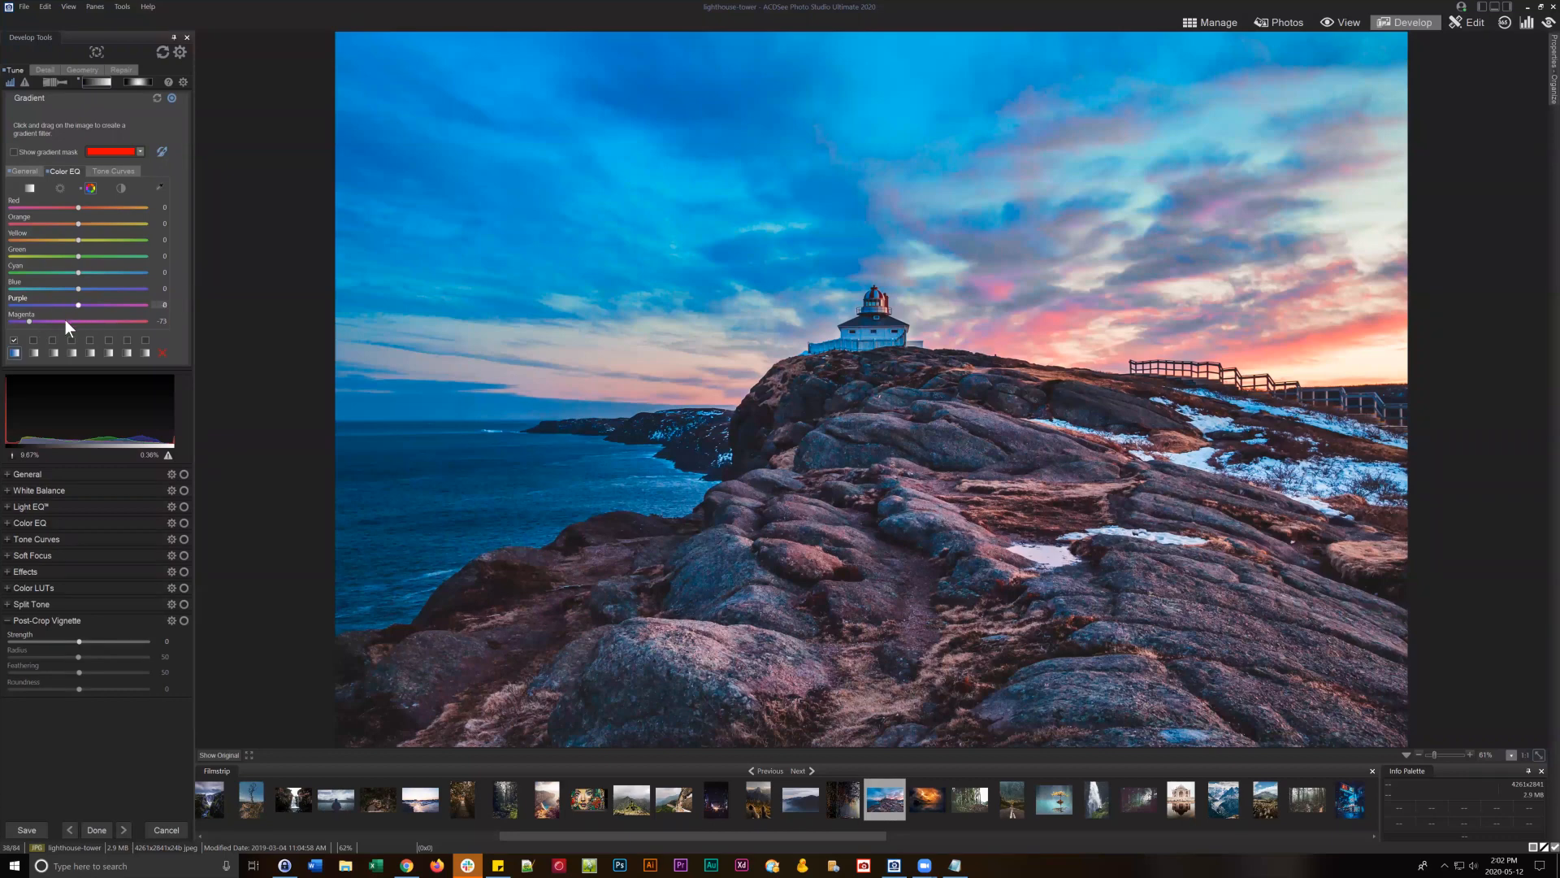
click(61, 187)
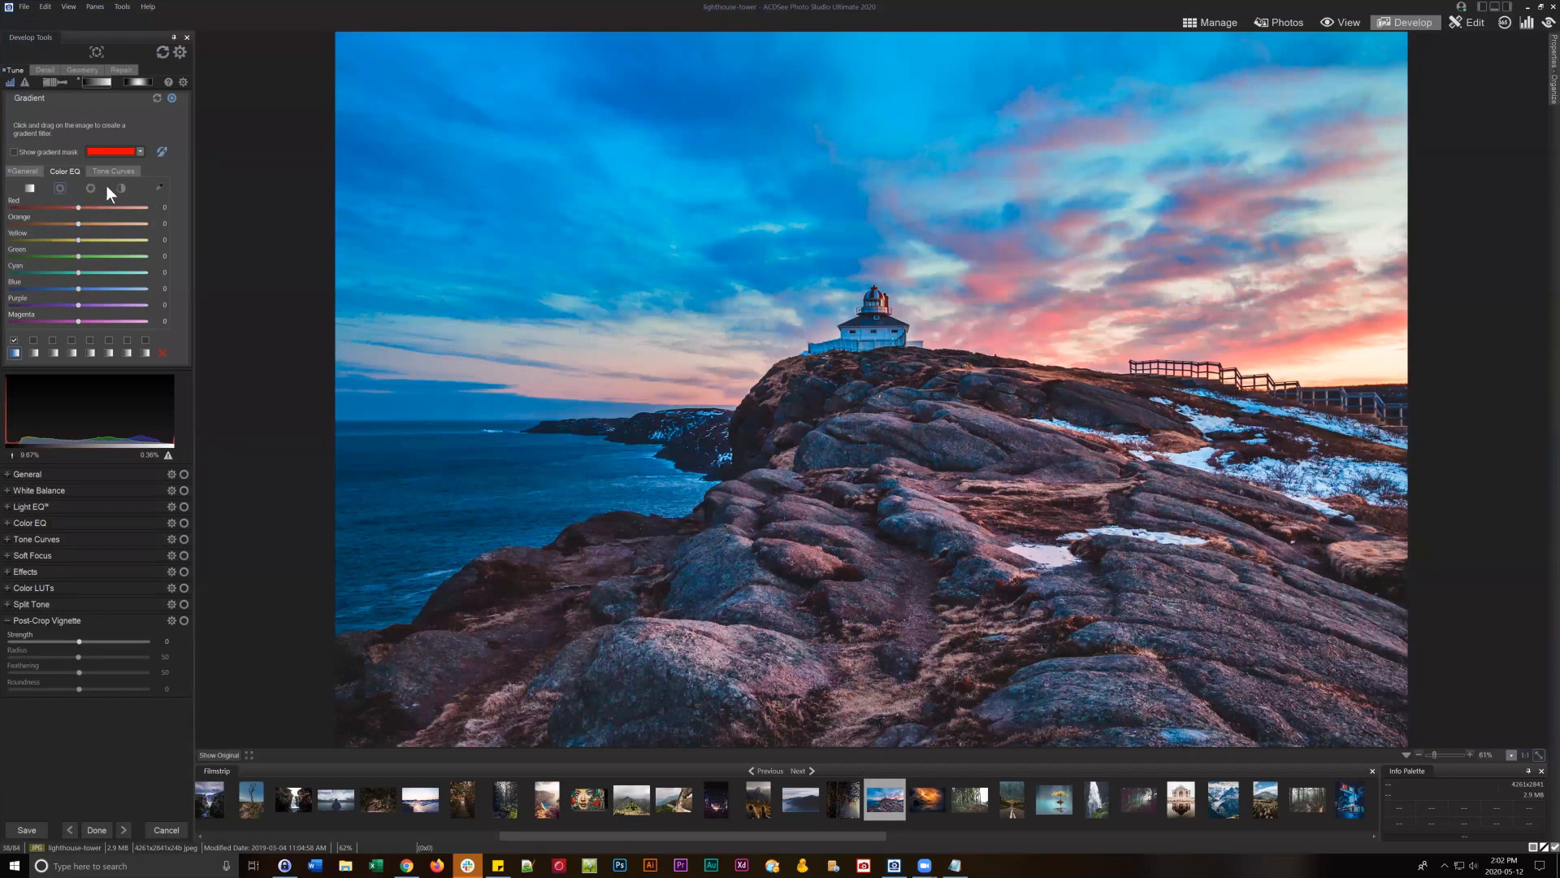
- Set the gradient's magenta saturation to 40 and lower its magenta brightness in Color EQ
click(31, 186)
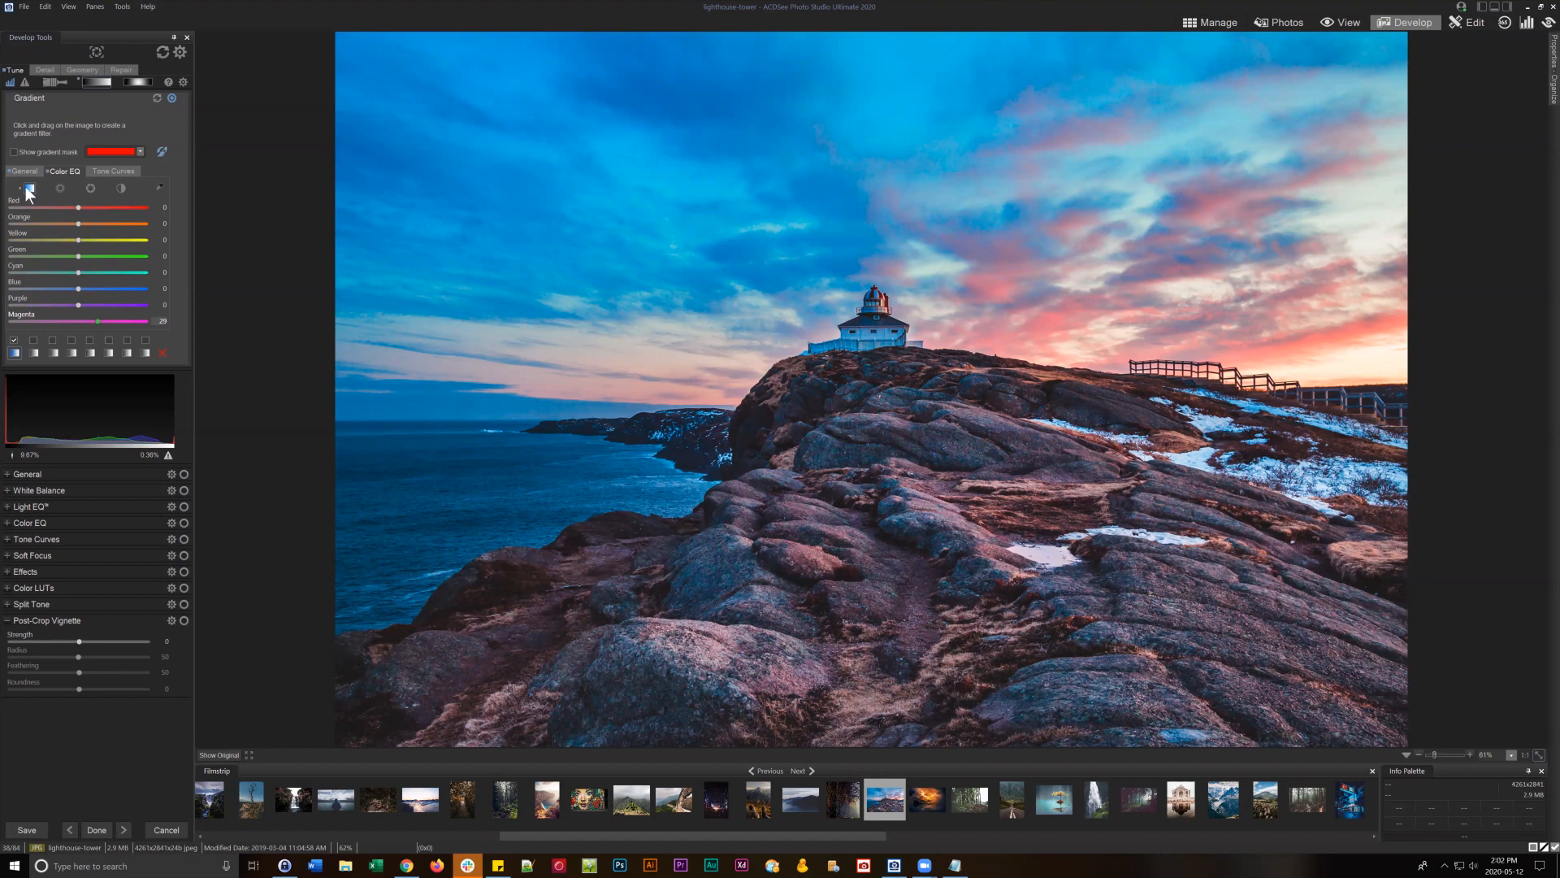
click(59, 188)
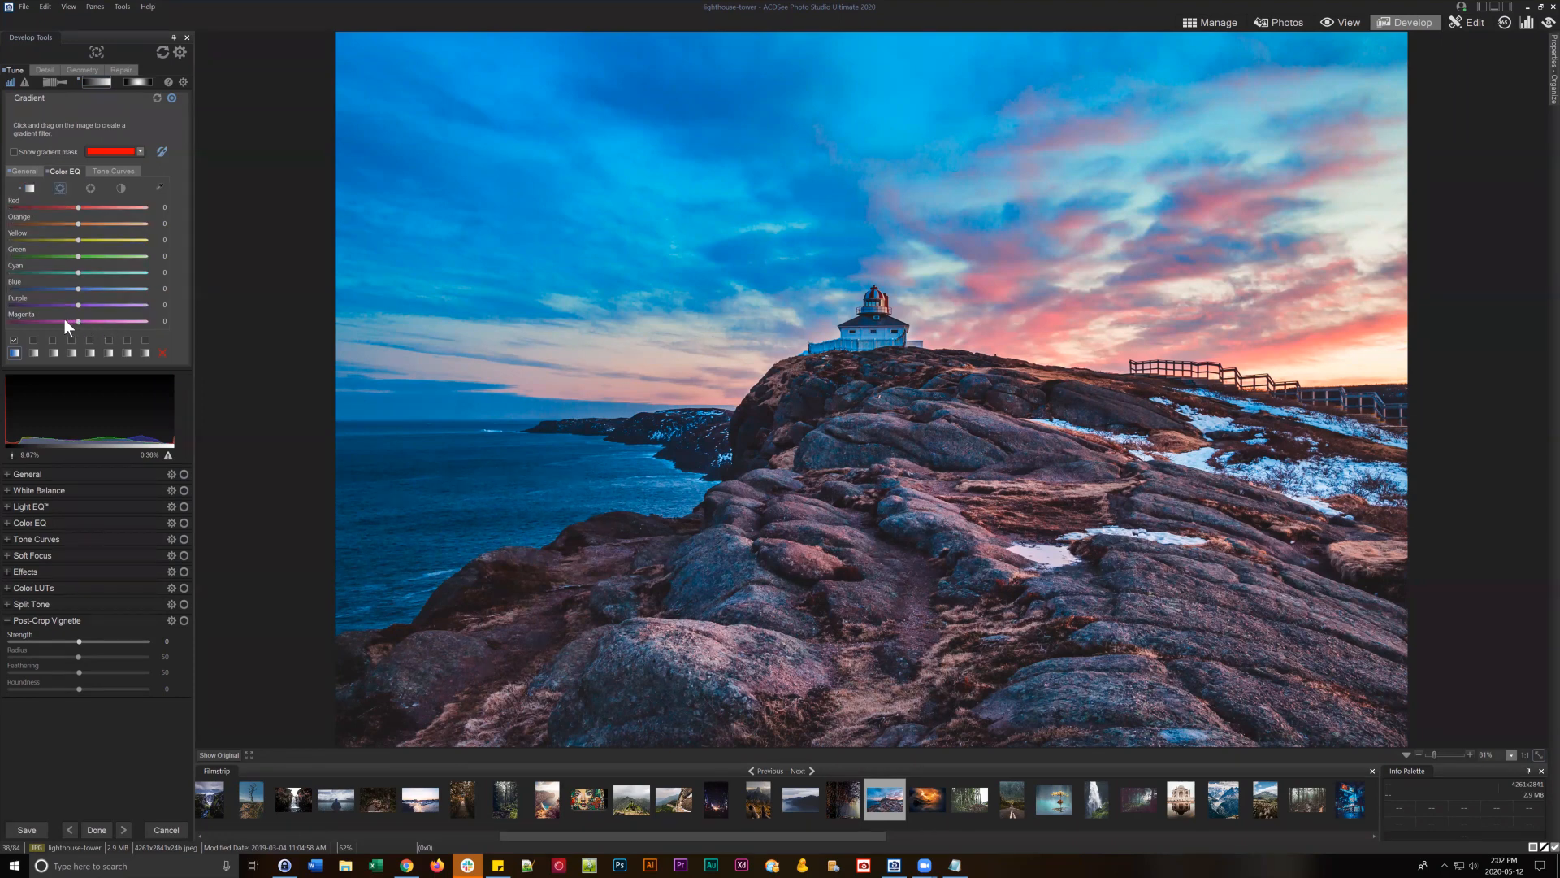
click(50, 320)
drag(100, 305, 72, 306)
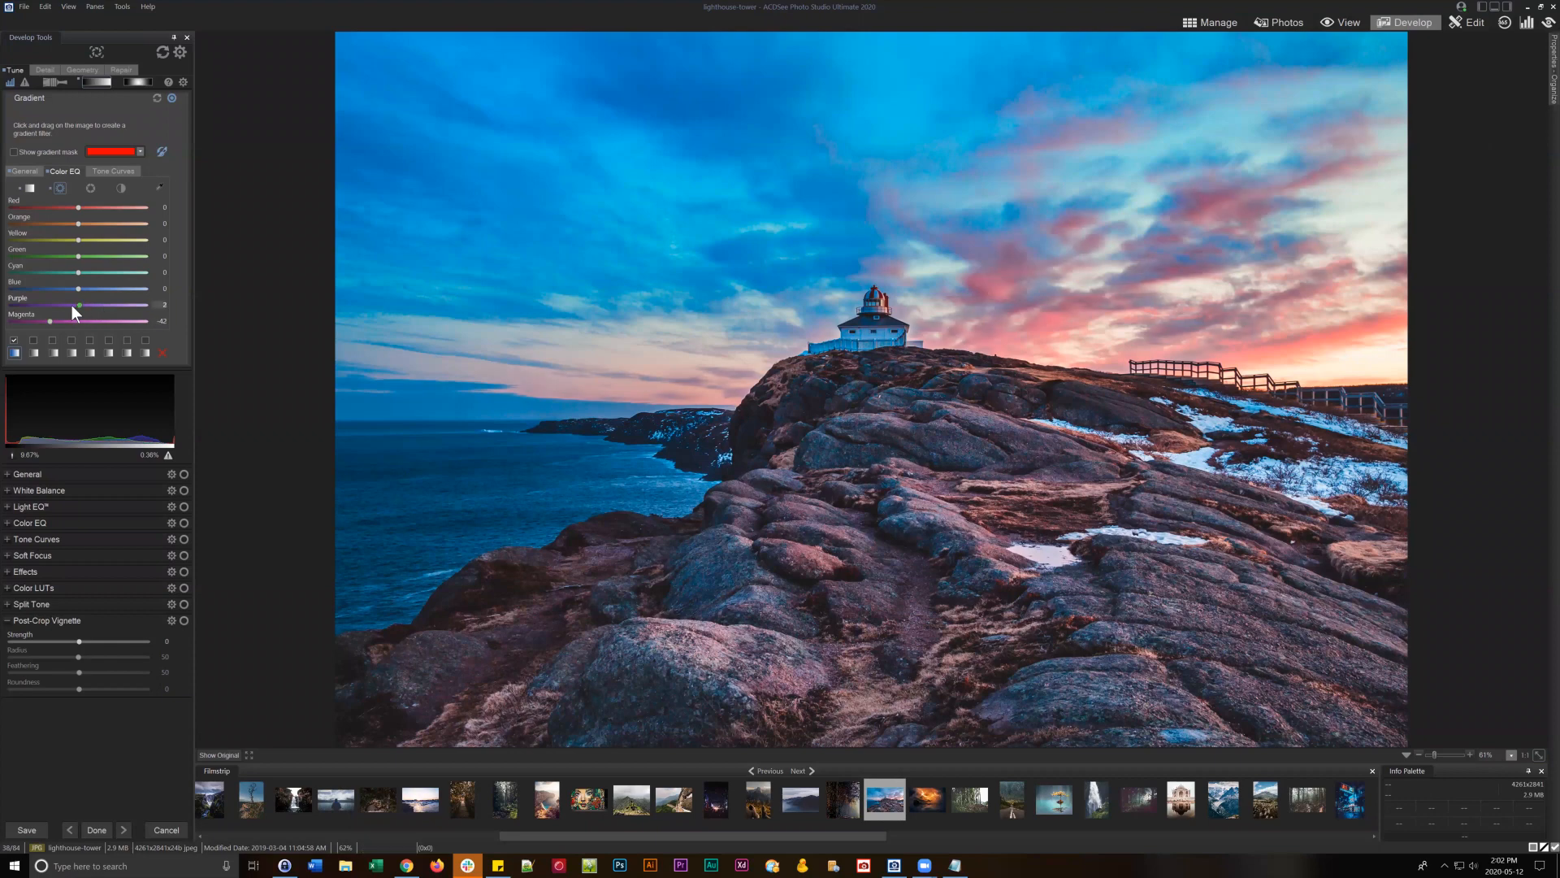
click(62, 319)
click(30, 186)
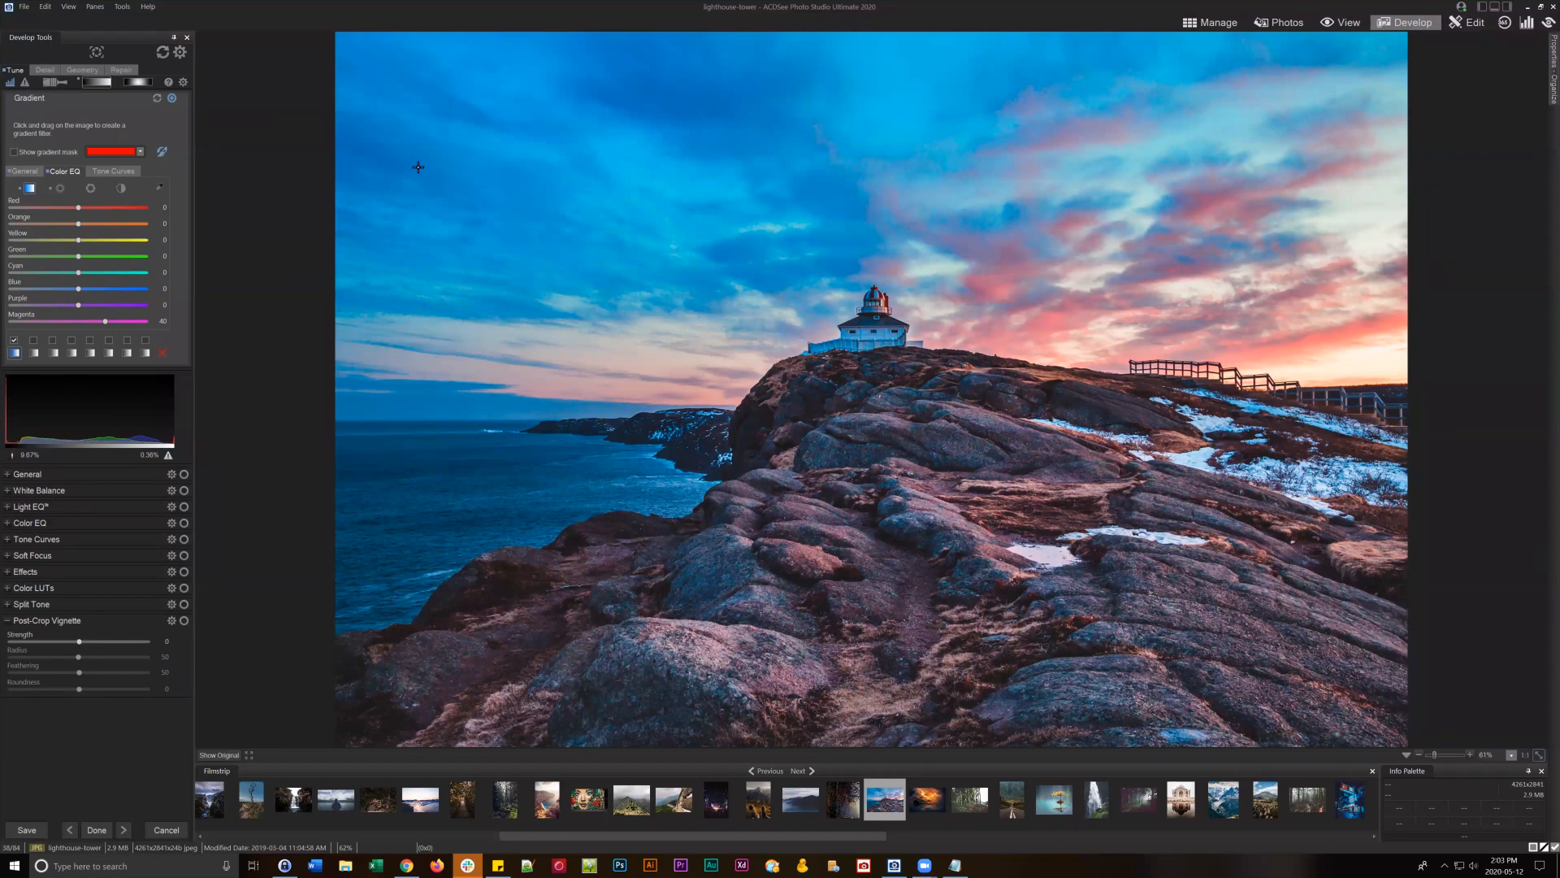
- Look at the Sharpening settings in the Detail group and return to the Tune settings
click(44, 71)
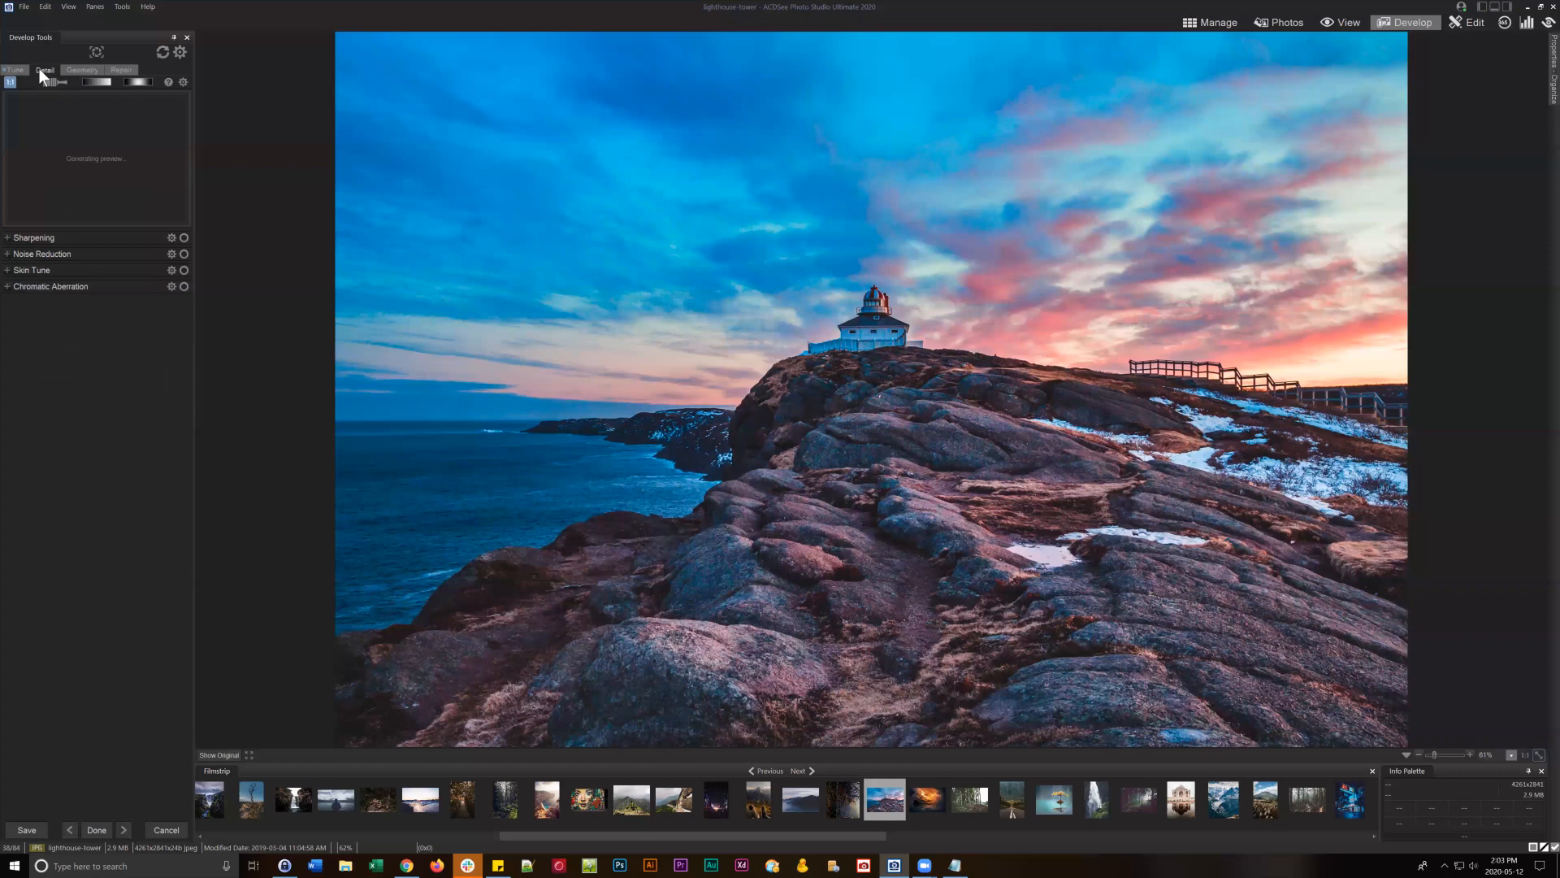
click(10, 238)
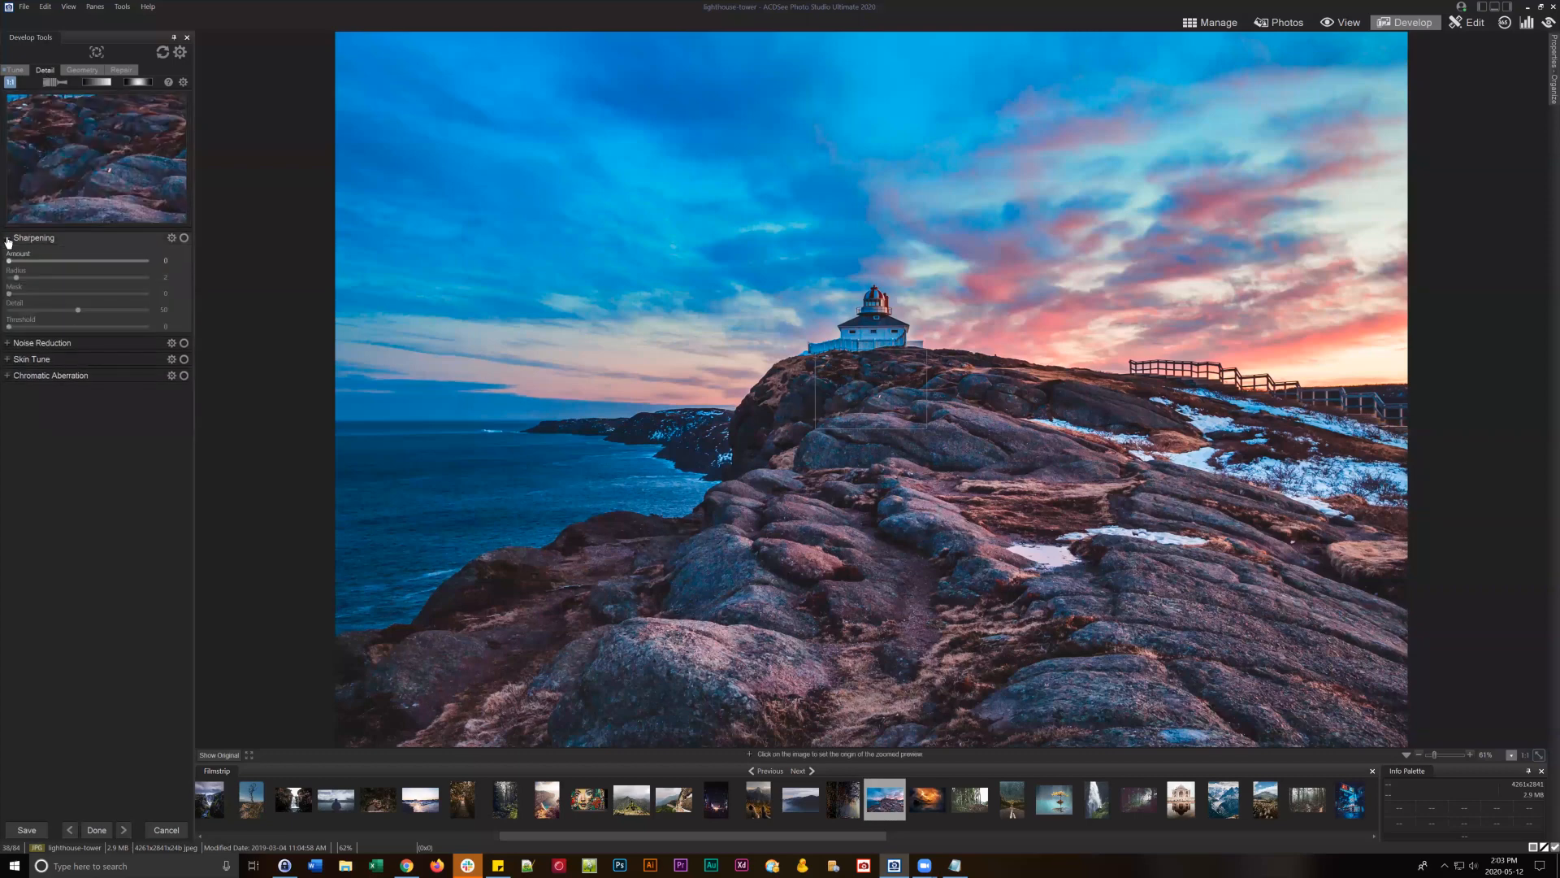
click(8, 238)
click(15, 70)
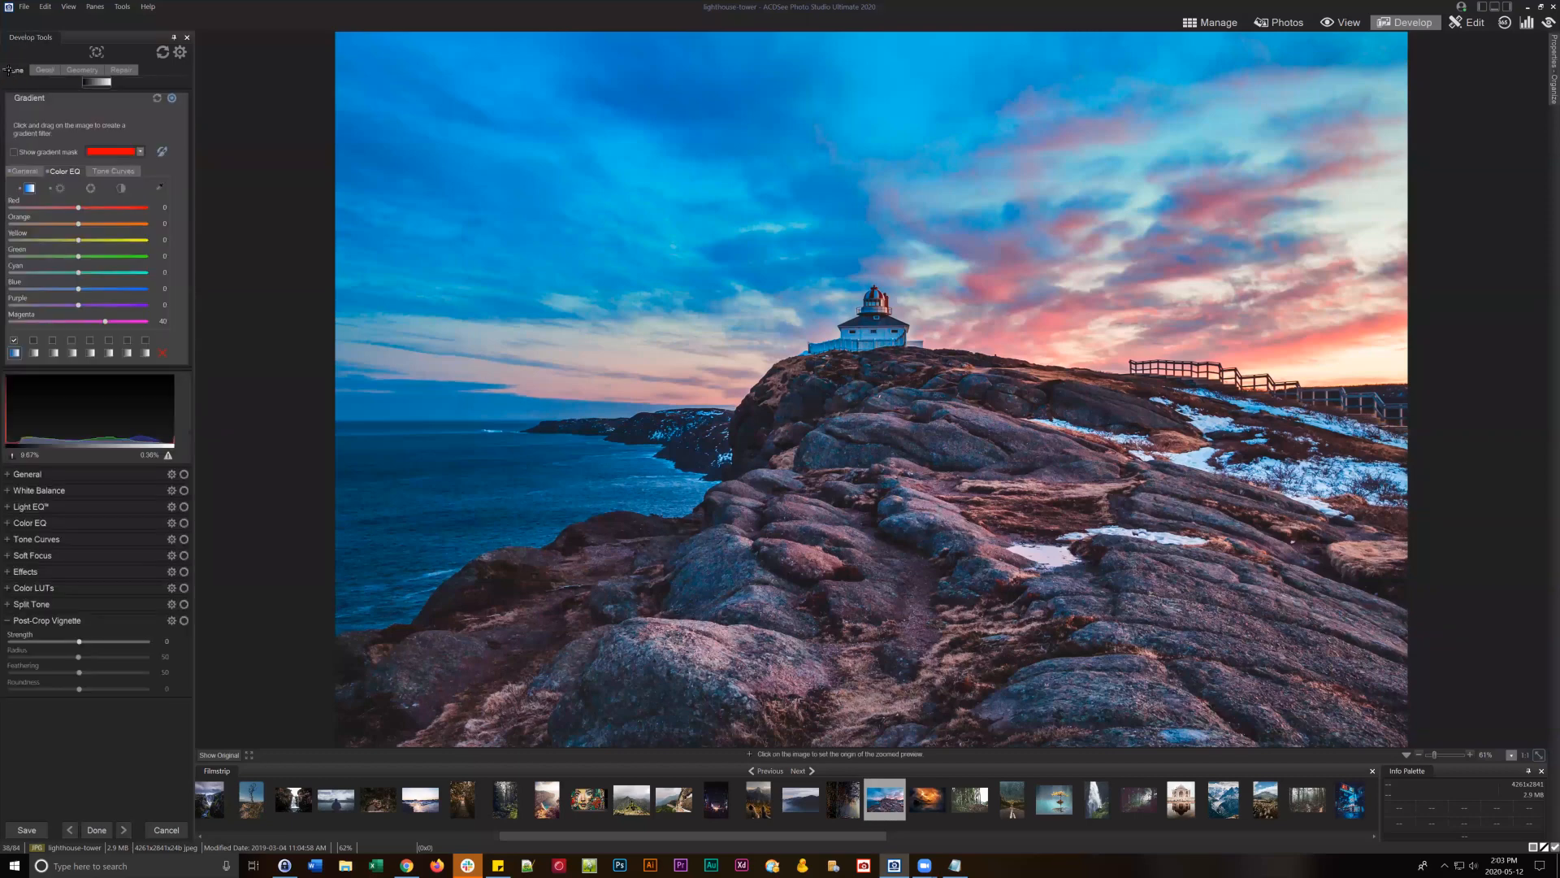
- Demonstrate the gradient's Clarity with values of 67 and 64, and with the extremes of 100 and -100
click(24, 171)
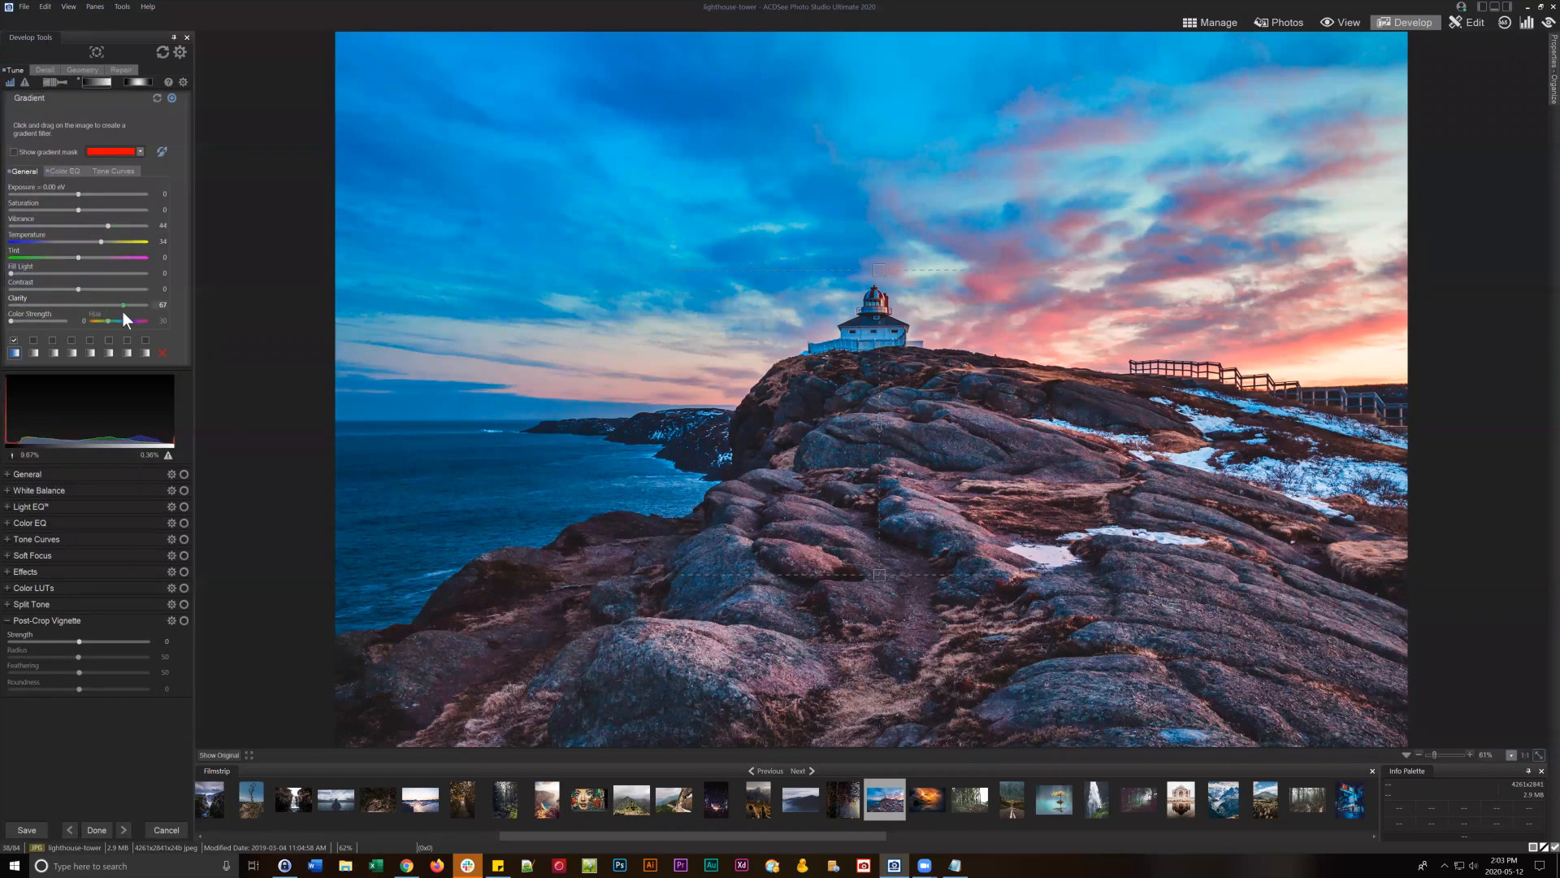
drag(125, 306, 120, 303)
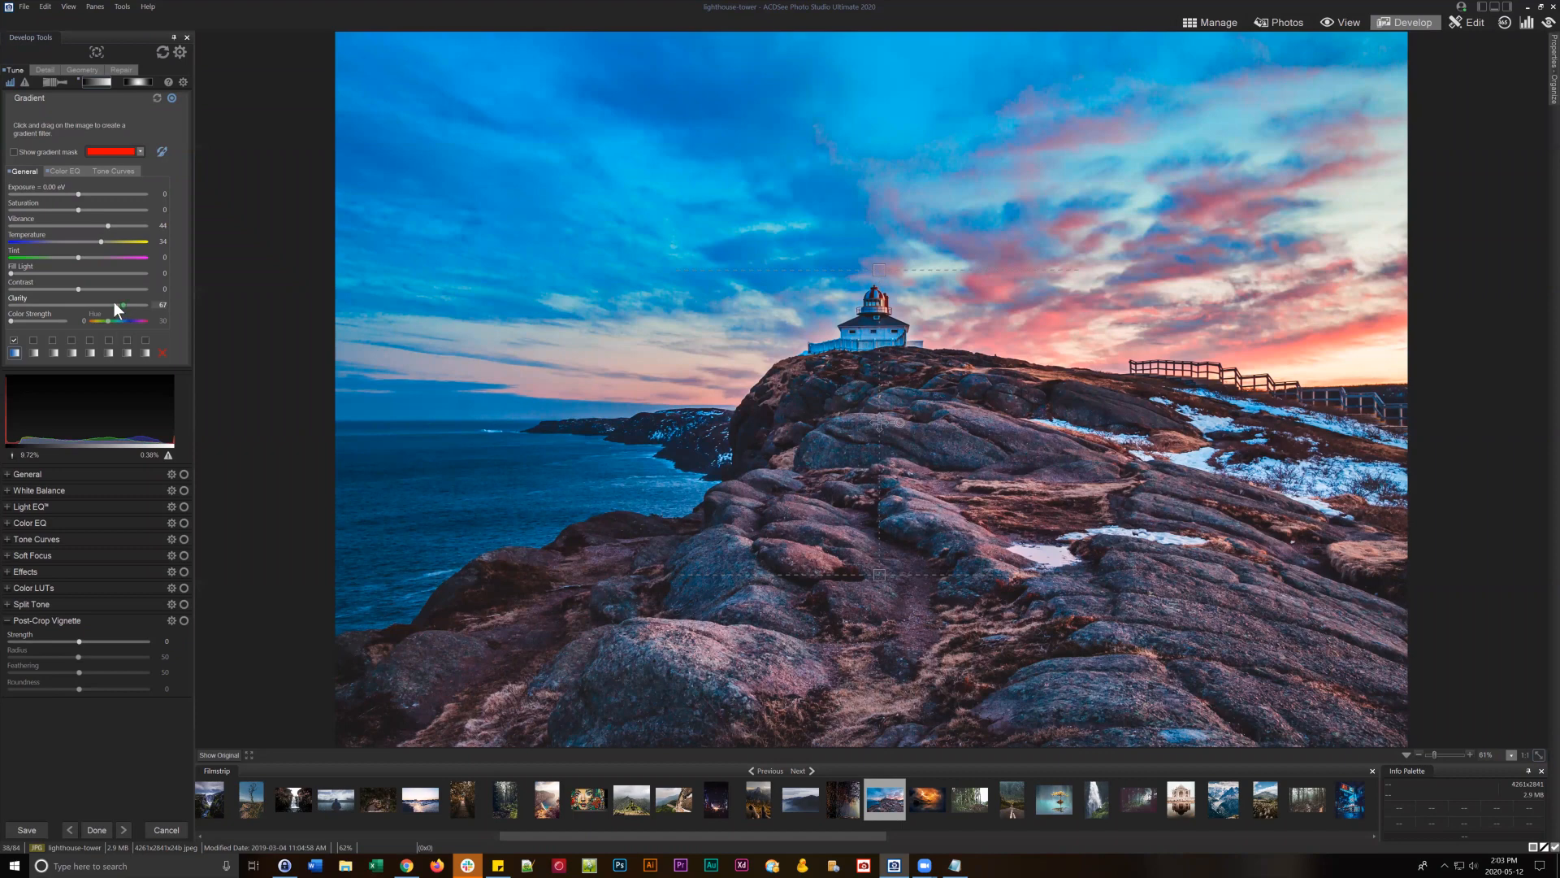
drag(122, 305, 120, 305)
mouse_move(14, 351)
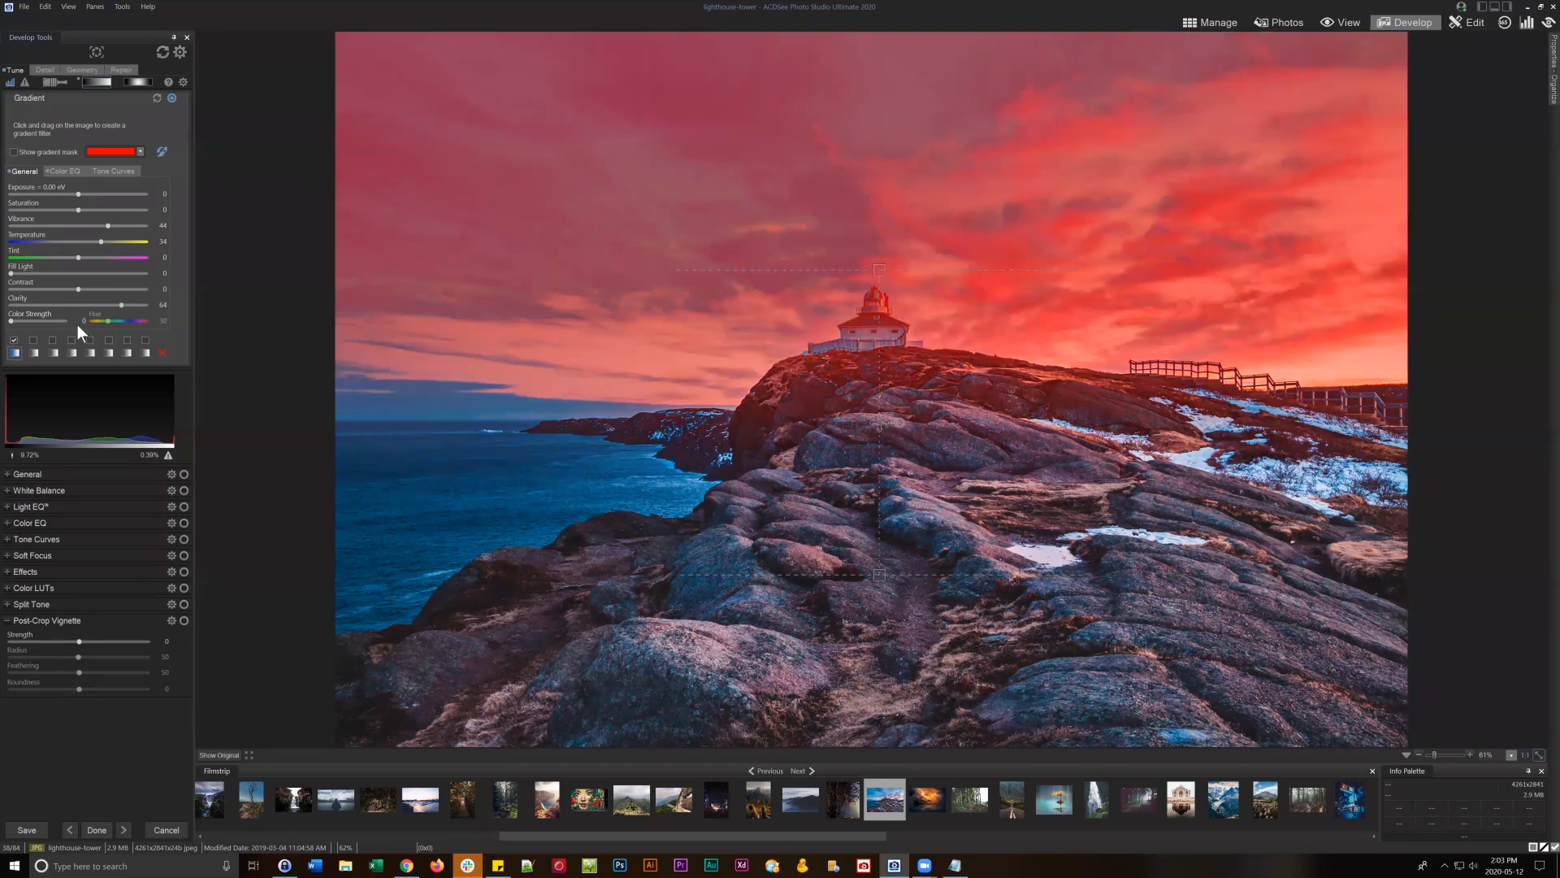
click(80, 300)
click(80, 302)
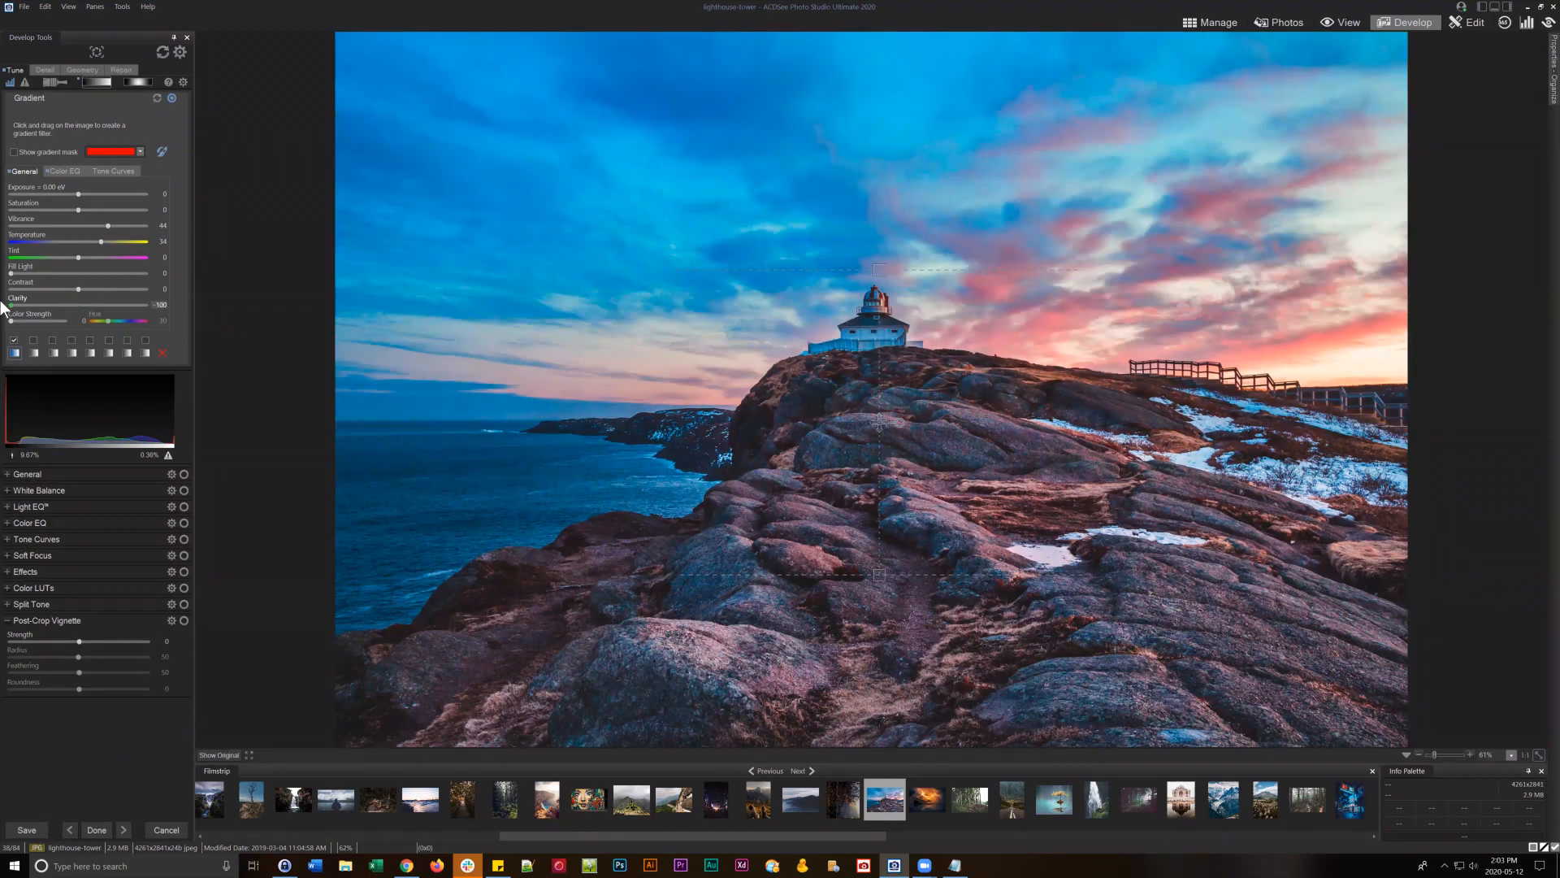
drag(3, 307, 43, 305)
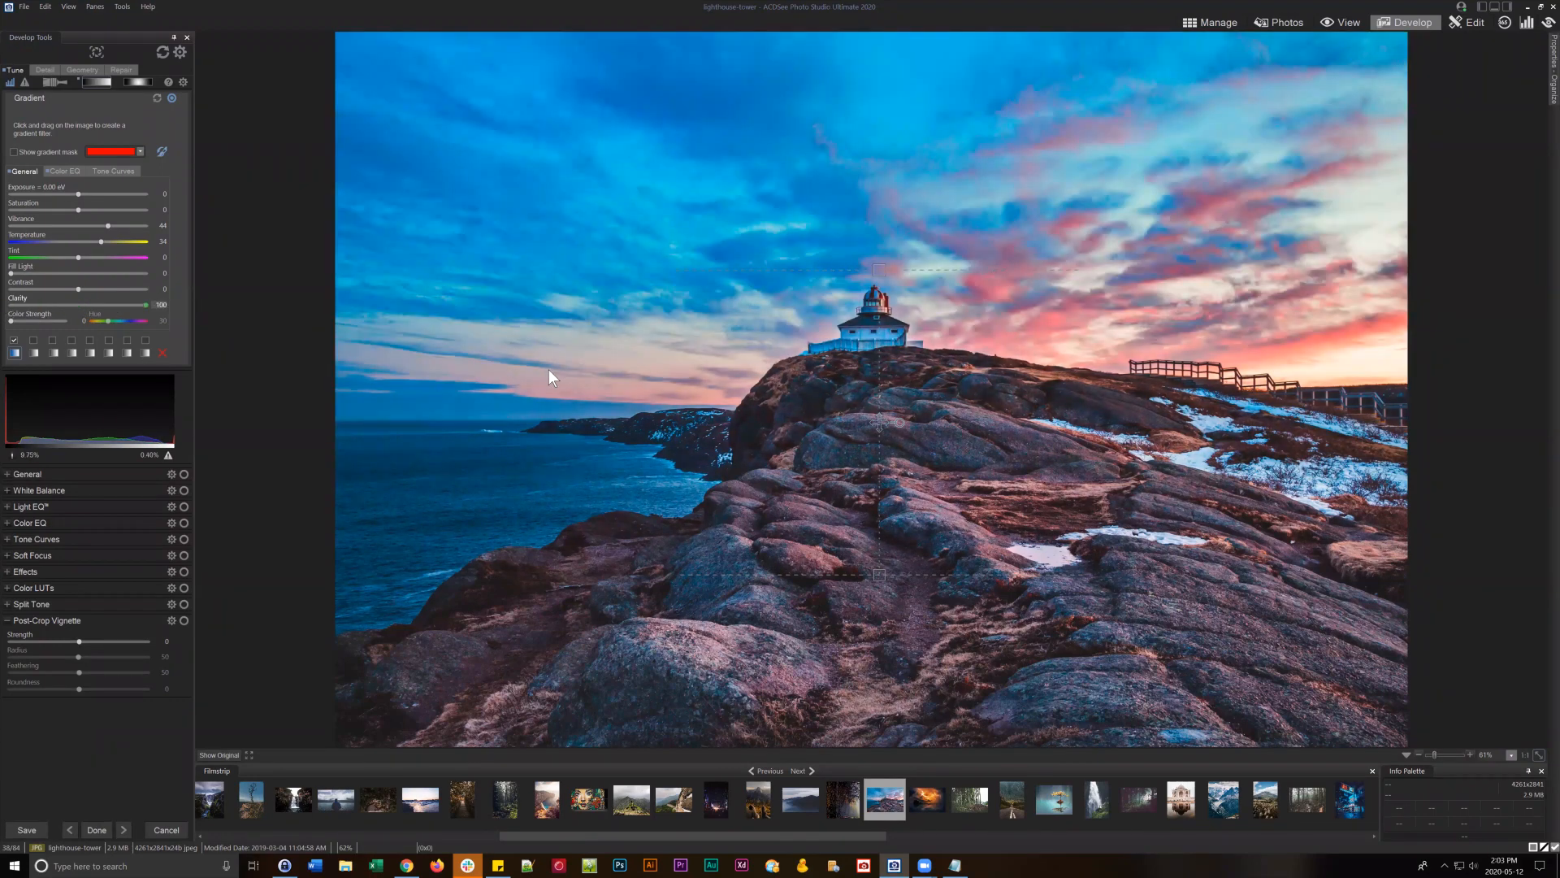
drag(145, 304, 2, 316)
- Open the Gradient tool in the Detail group, select the first gradient and move it lower over the lighthouse
click(47, 69)
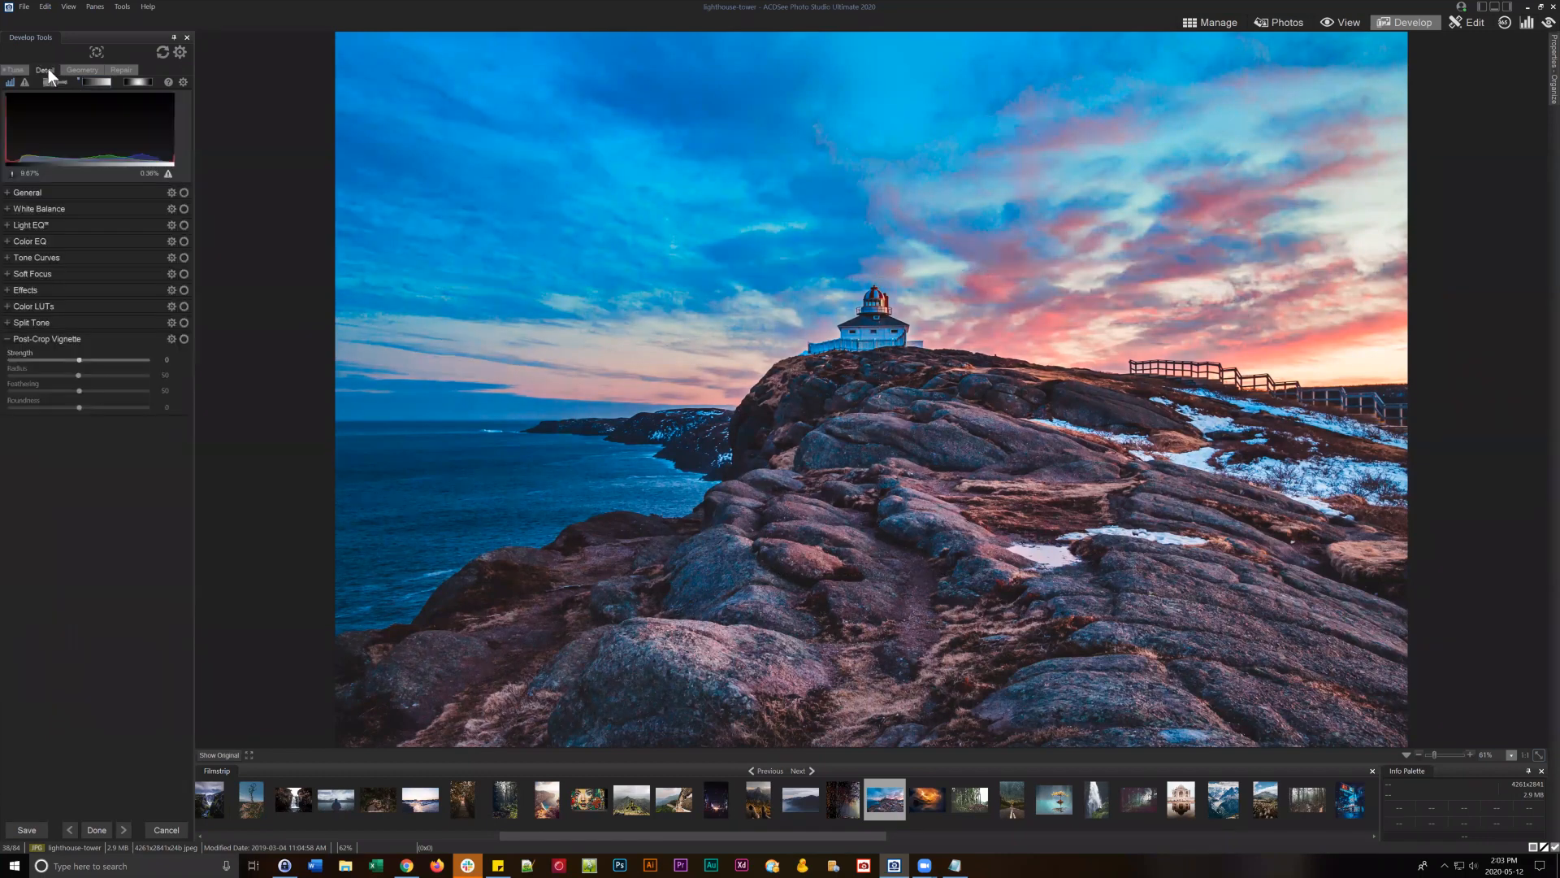
click(7, 238)
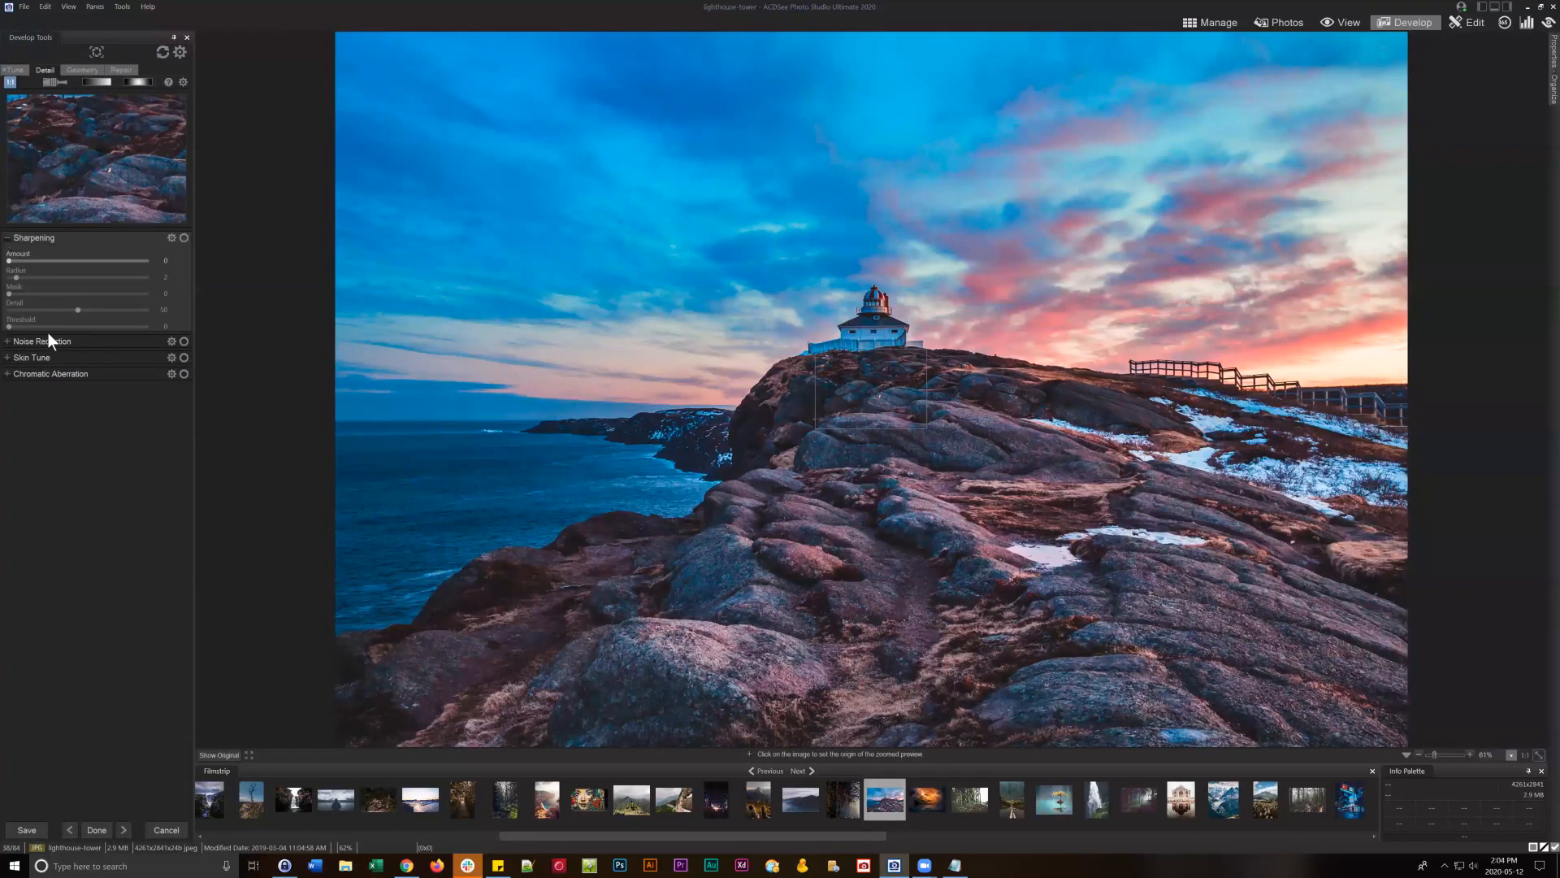
click(47, 193)
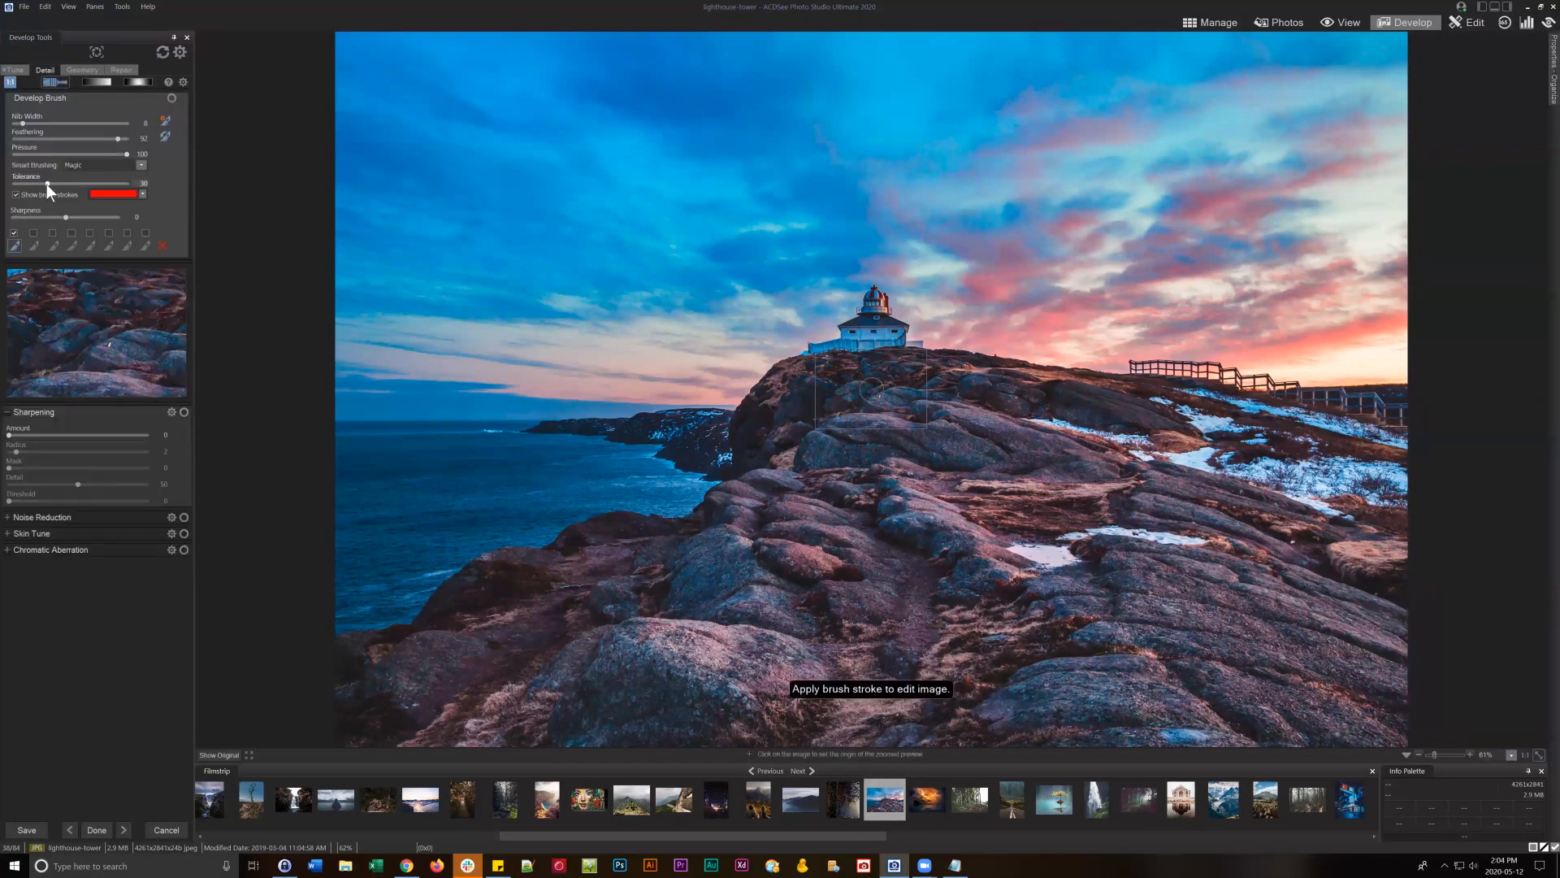
click(89, 77)
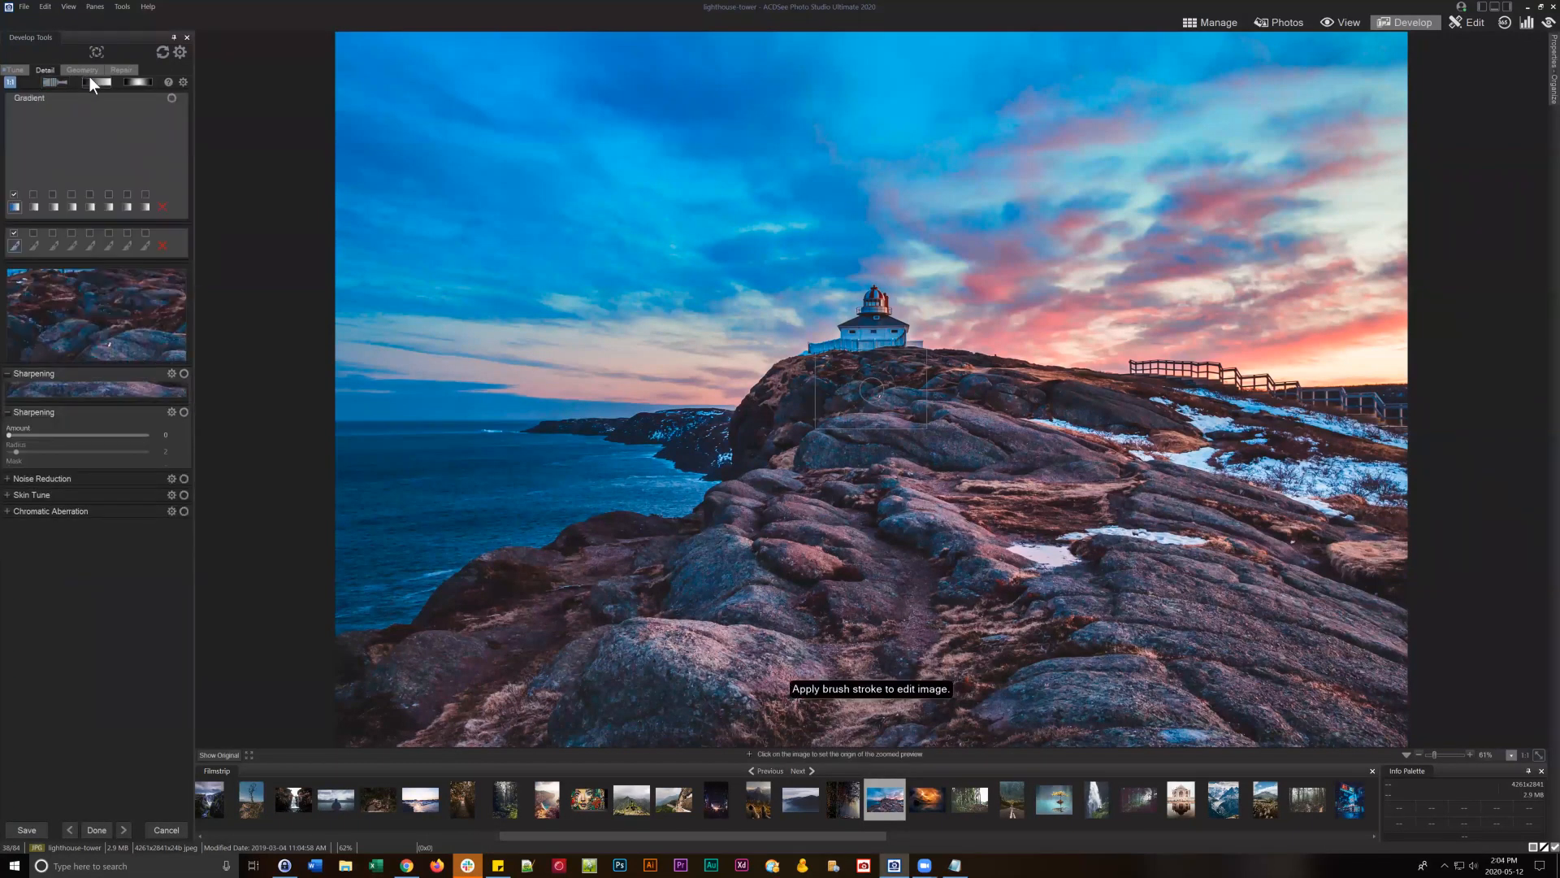
click(16, 208)
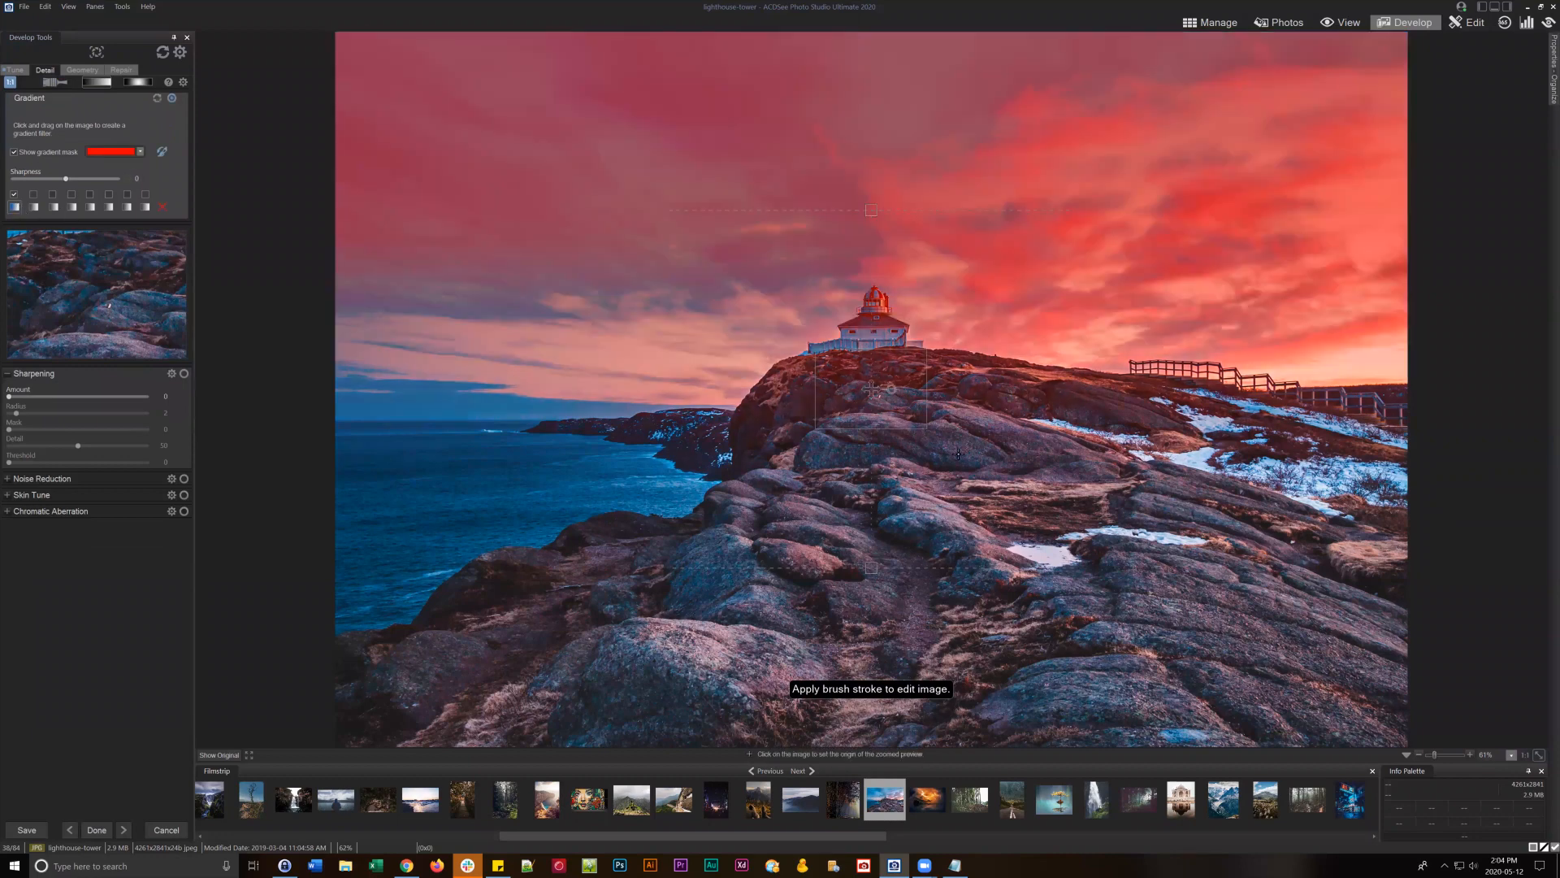
drag(868, 389, 865, 446)
- Compare the gradient's Sharpness at -100 in Detail with its Clarity at -100 in Tune
drag(65, 178, 2, 193)
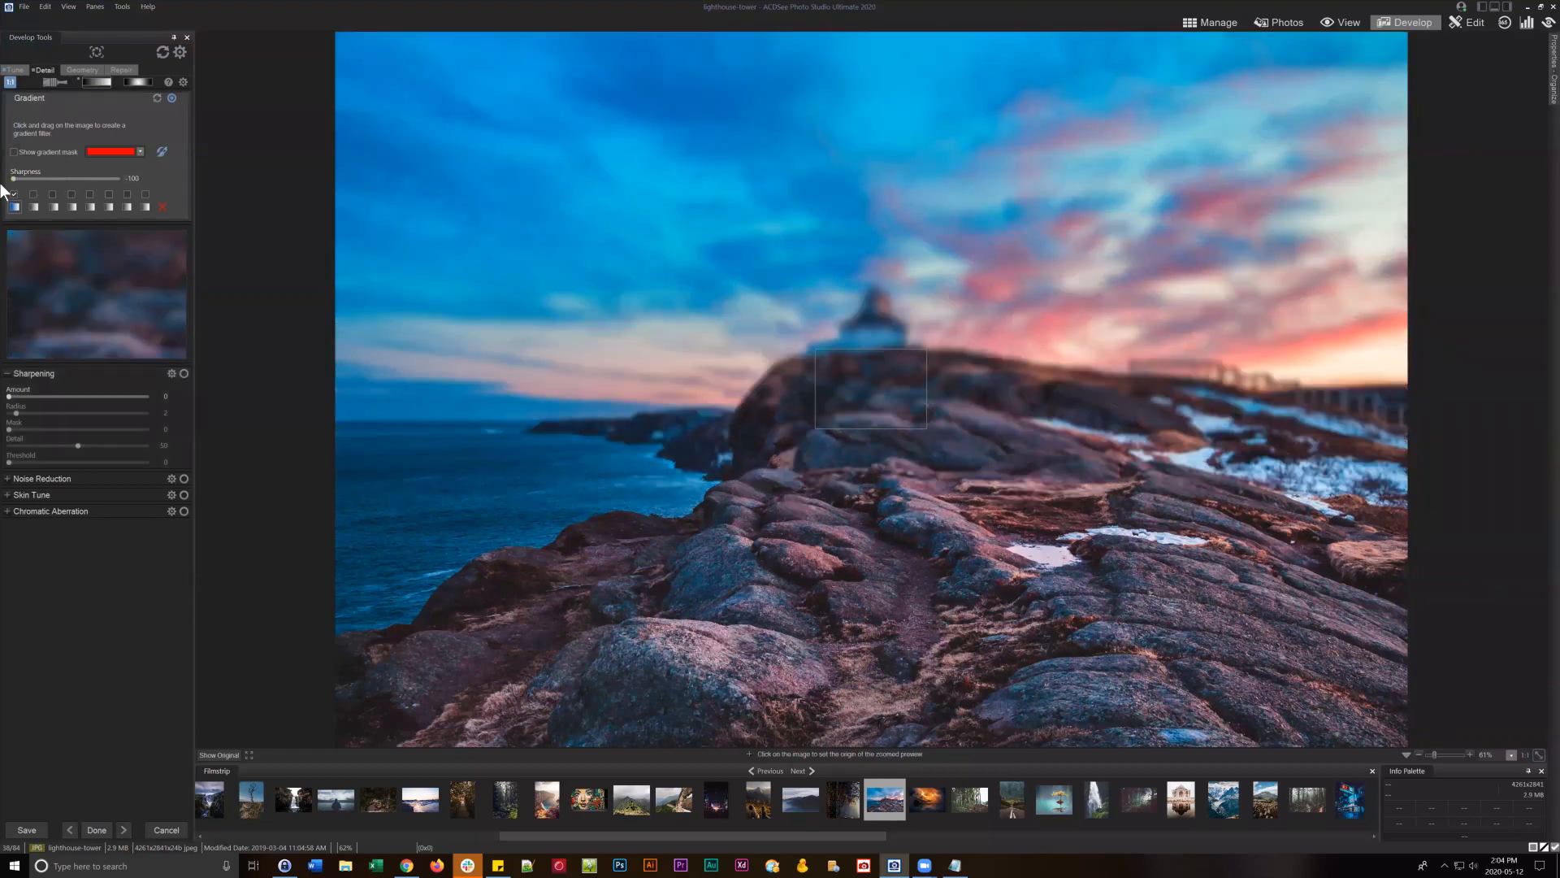
mouse_move(13, 178)
mouse_down()
mouse_move(149, 173)
mouse_move(0, 170)
mouse_up()
drag(79, 304, 0, 301)
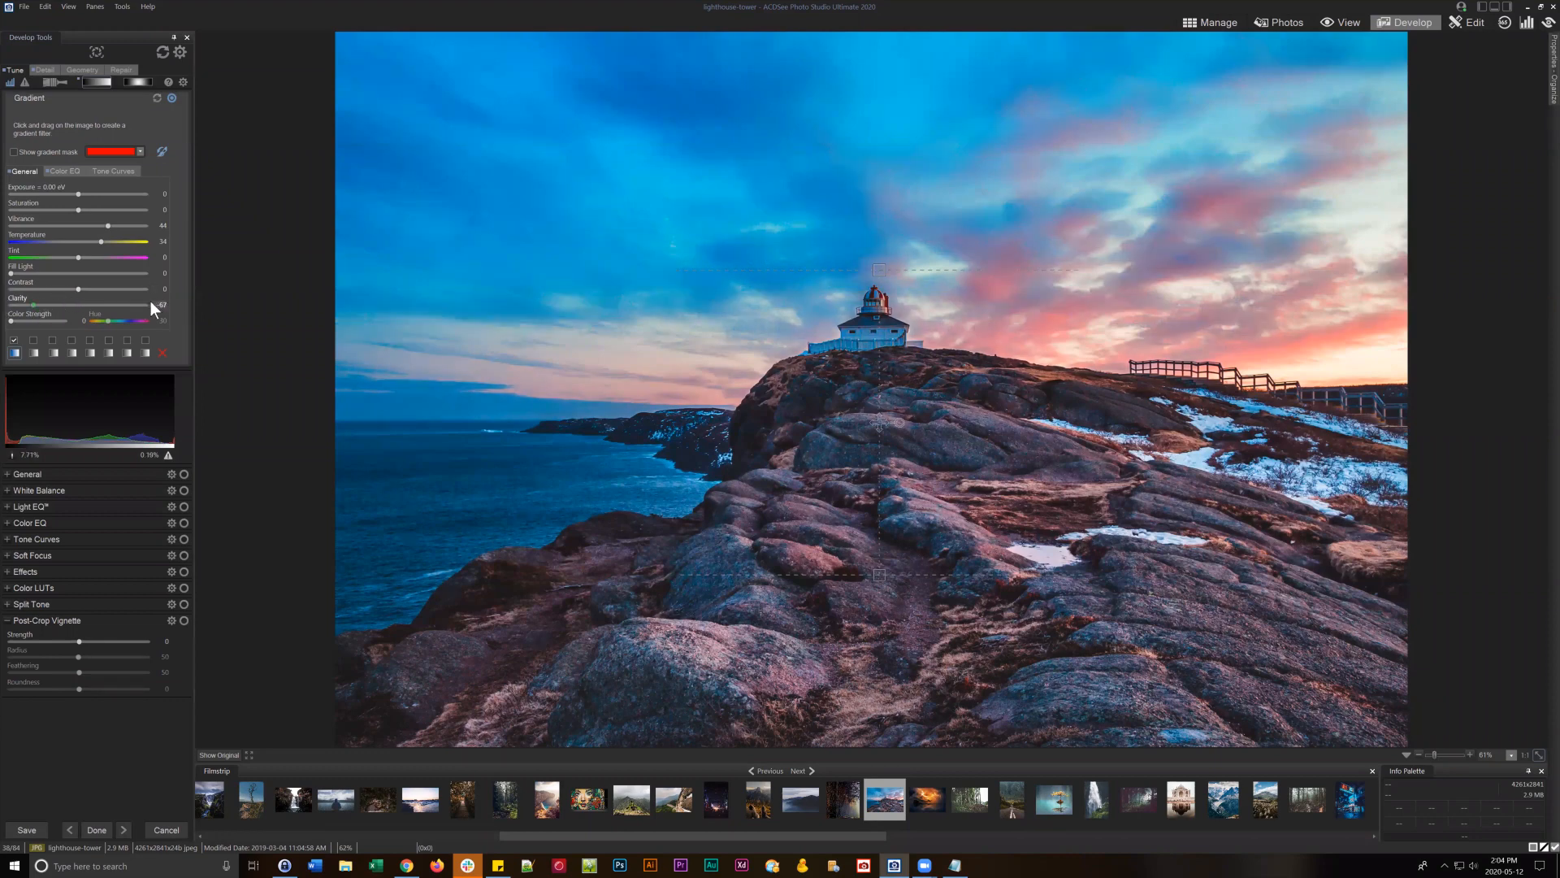
click(3, 306)
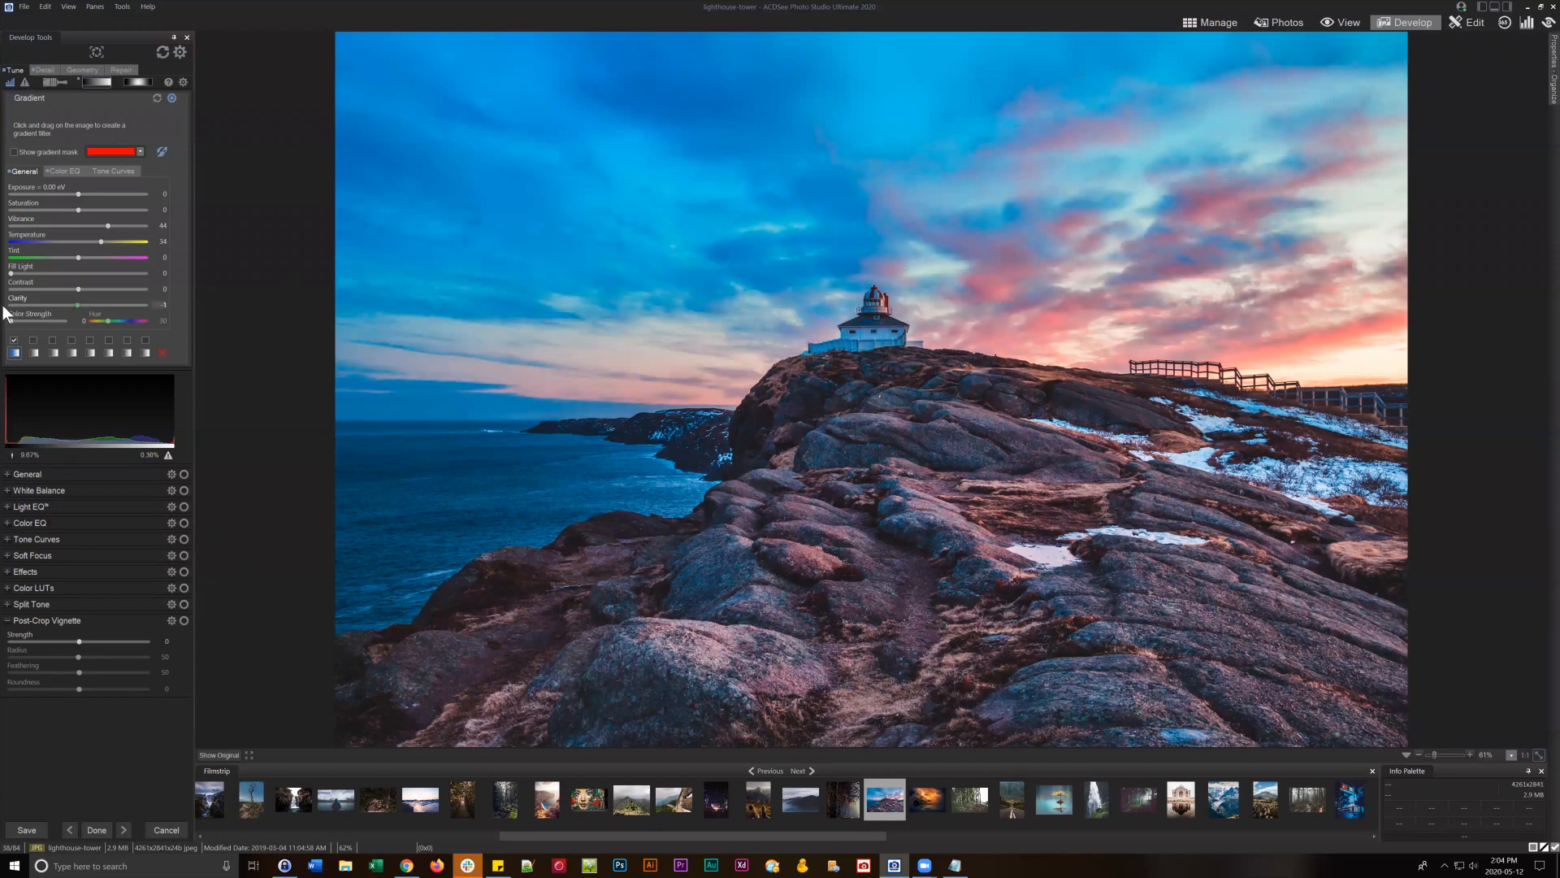
drag(3, 305, 1, 305)
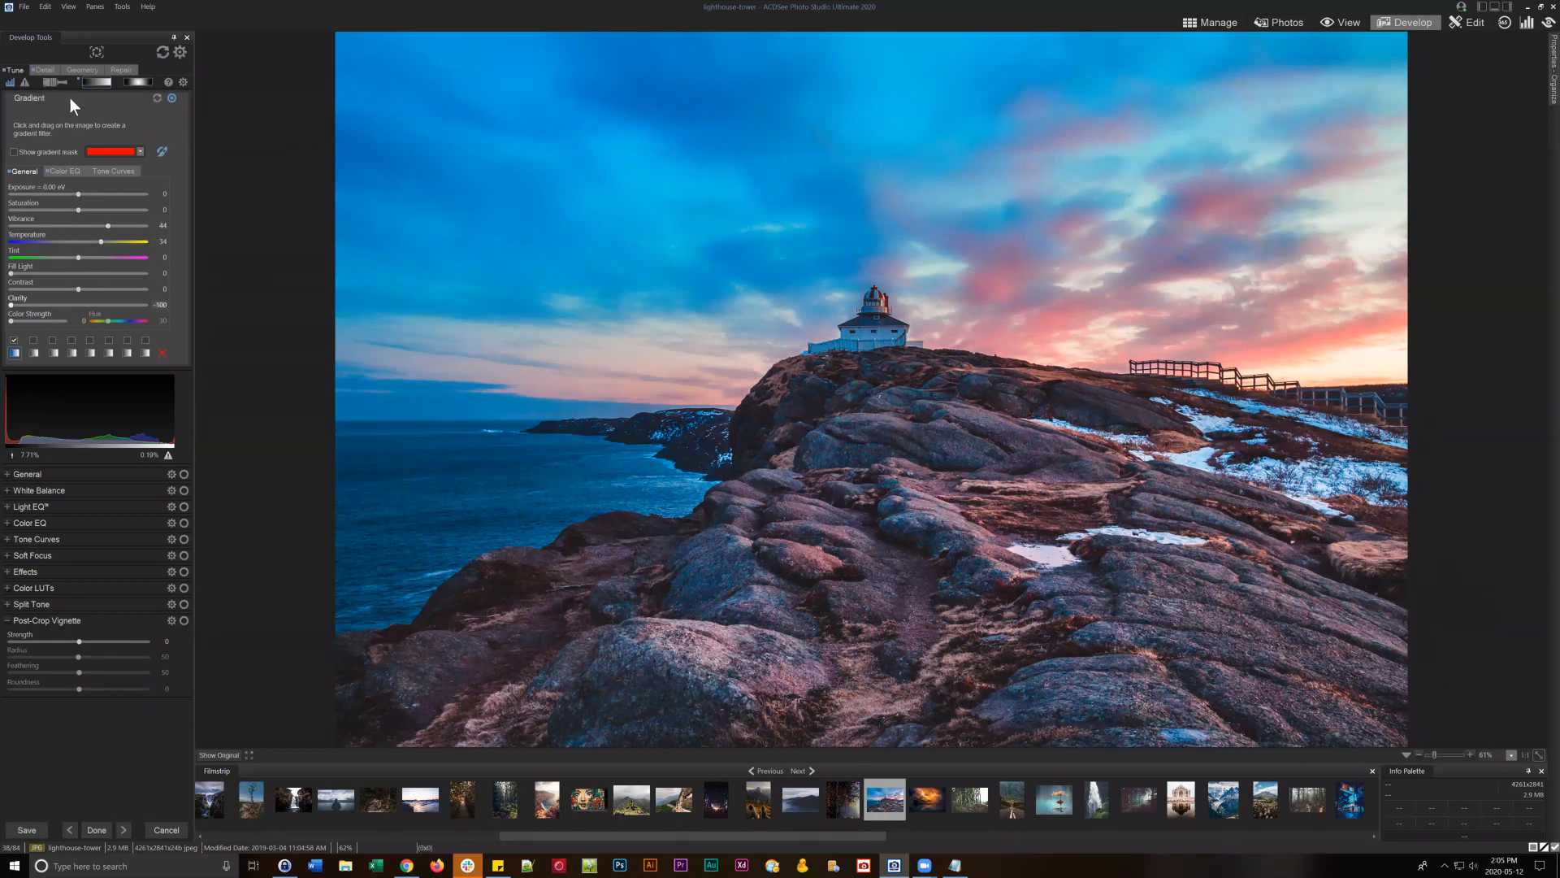
- Demonstrate the gradient's Sharpness at -100 in the Detail group, restore it, and set it to 8
click(46, 69)
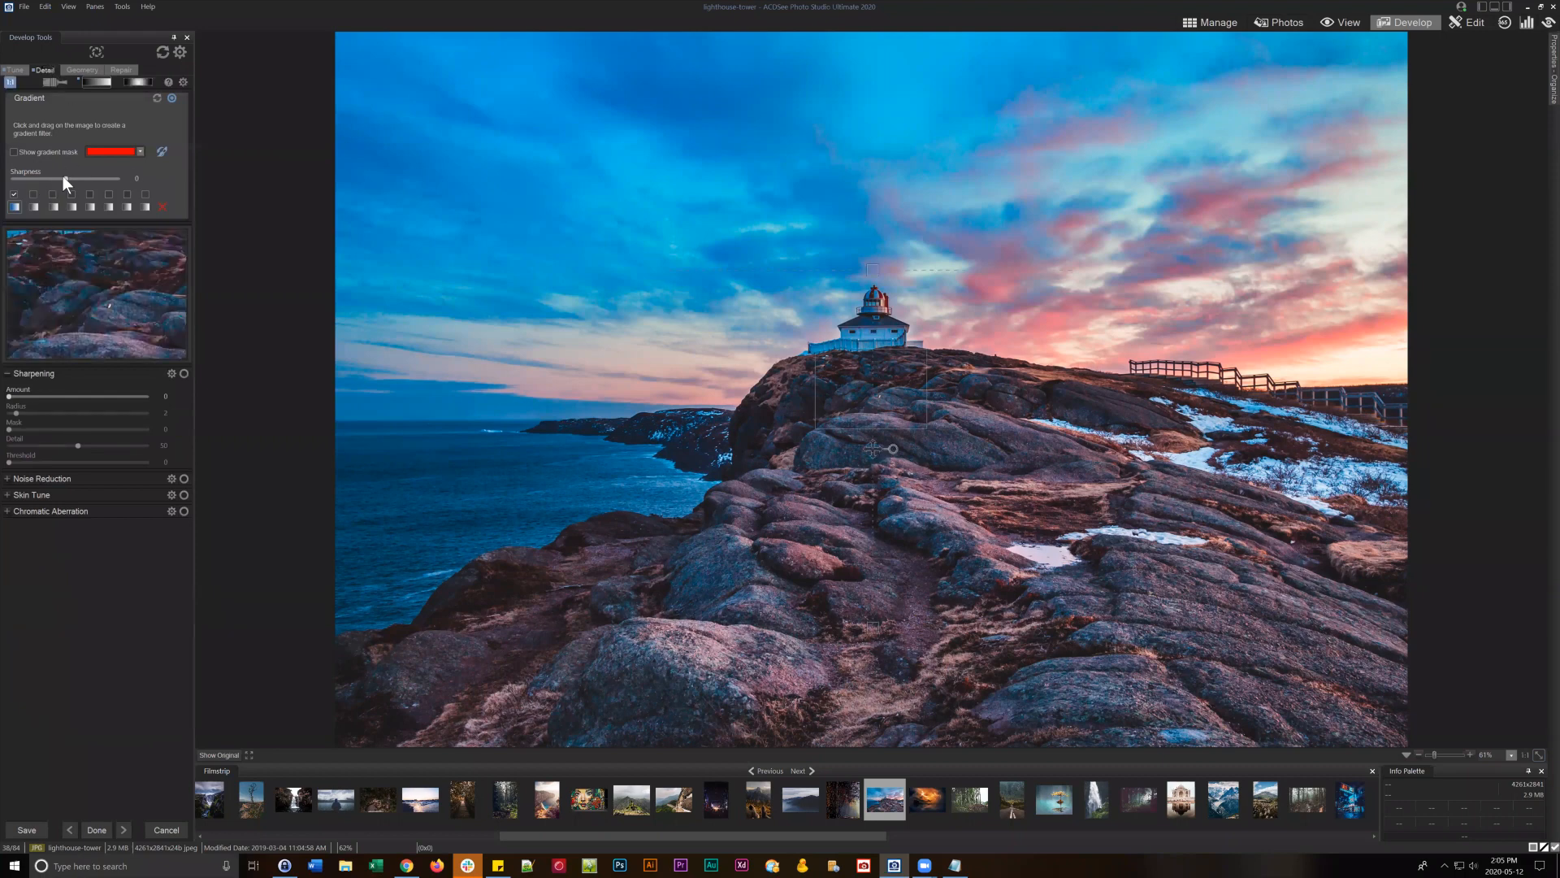
drag(64, 178, 3, 180)
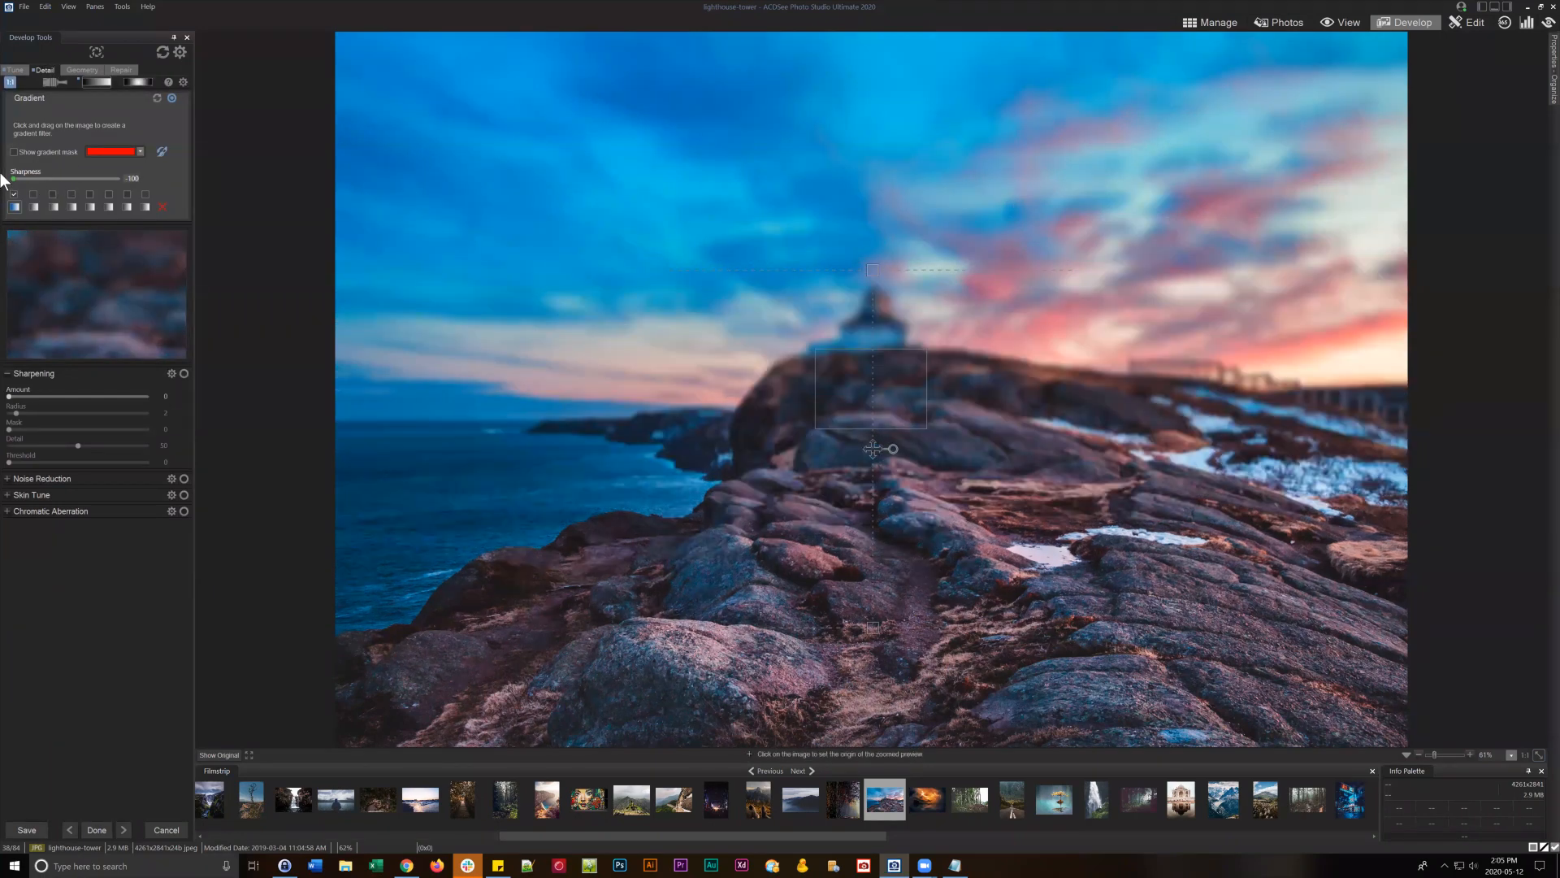
drag(12, 179, 66, 178)
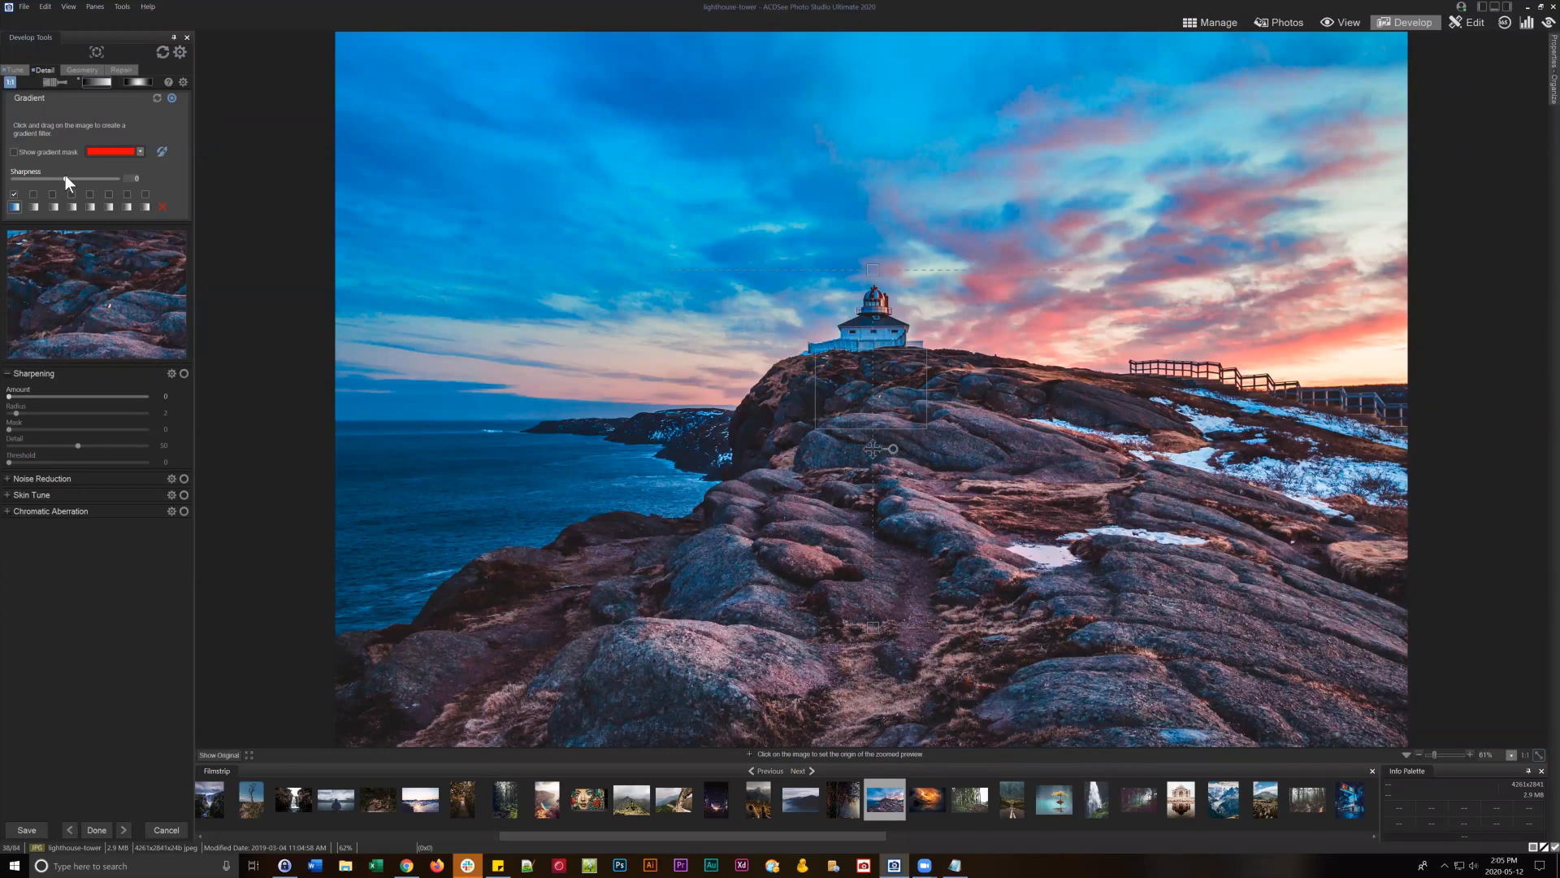
drag(66, 177, 24, 176)
key(ctrl+z)
click(69, 179)
- Show the gradient mask, shorten the gradient so it ends just below the lighthouse, and hide the mask
click(95, 80)
click(14, 152)
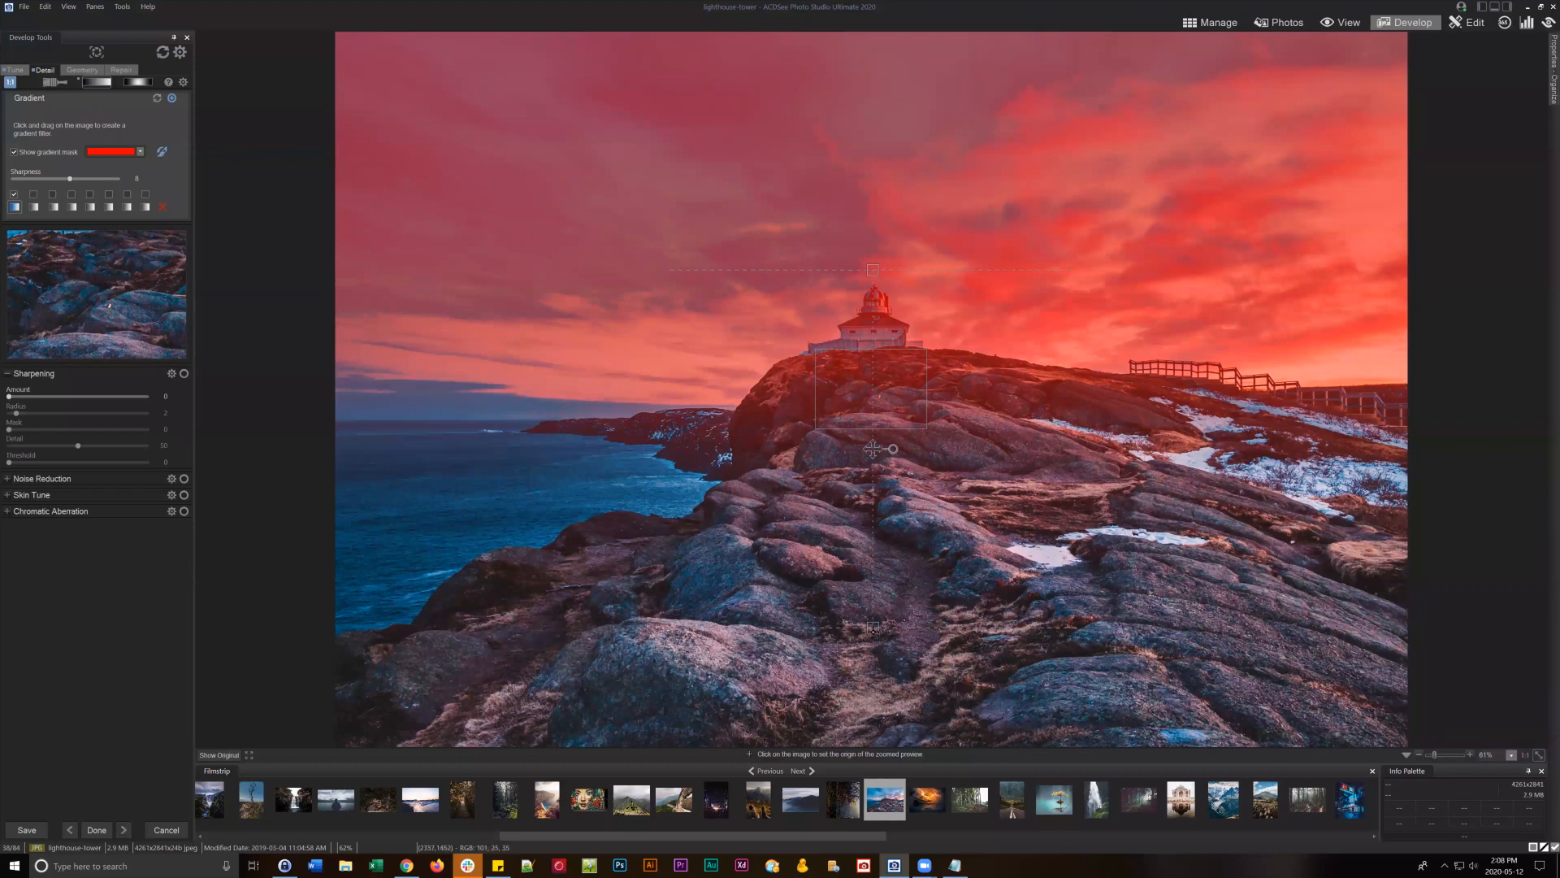
drag(873, 627, 874, 457)
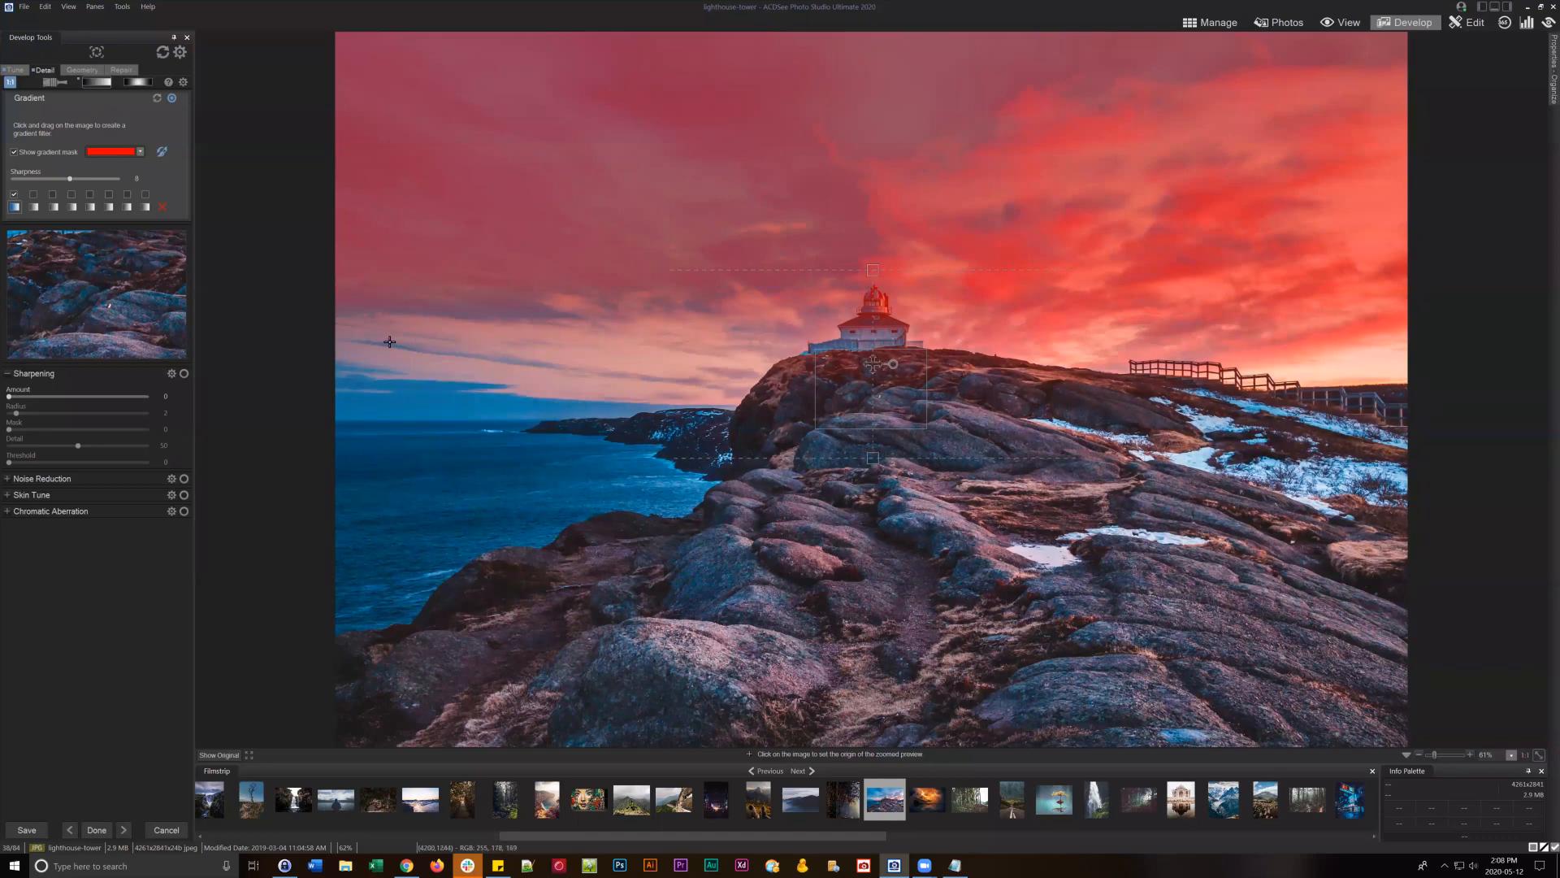
mouse_move(873, 458)
mouse_down()
mouse_move(882, 412)
mouse_move(871, 452)
mouse_move(873, 433)
mouse_up()
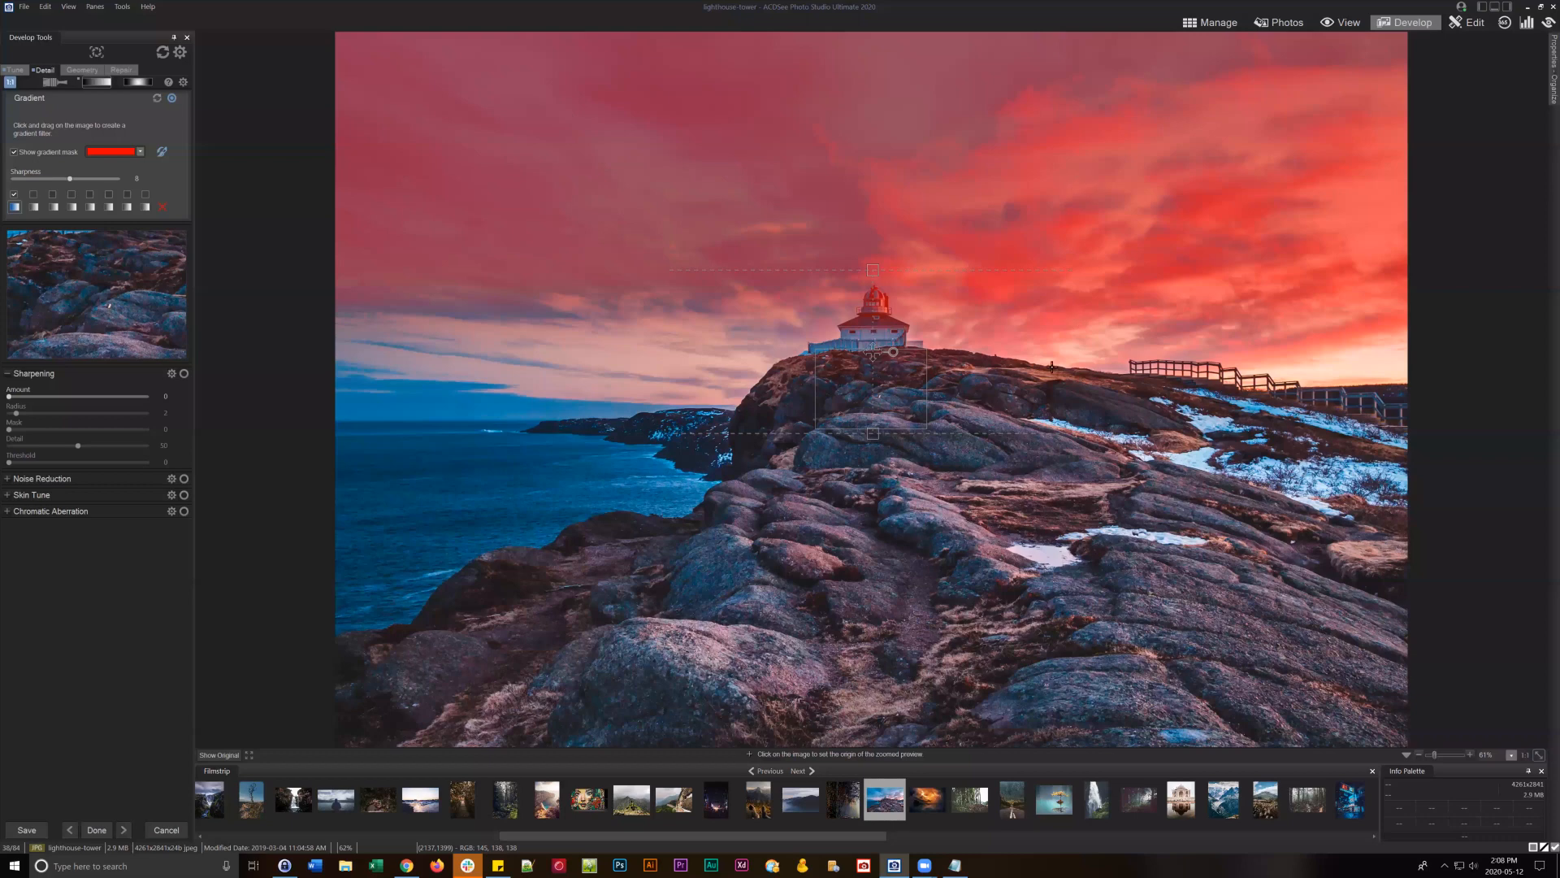
click(14, 152)
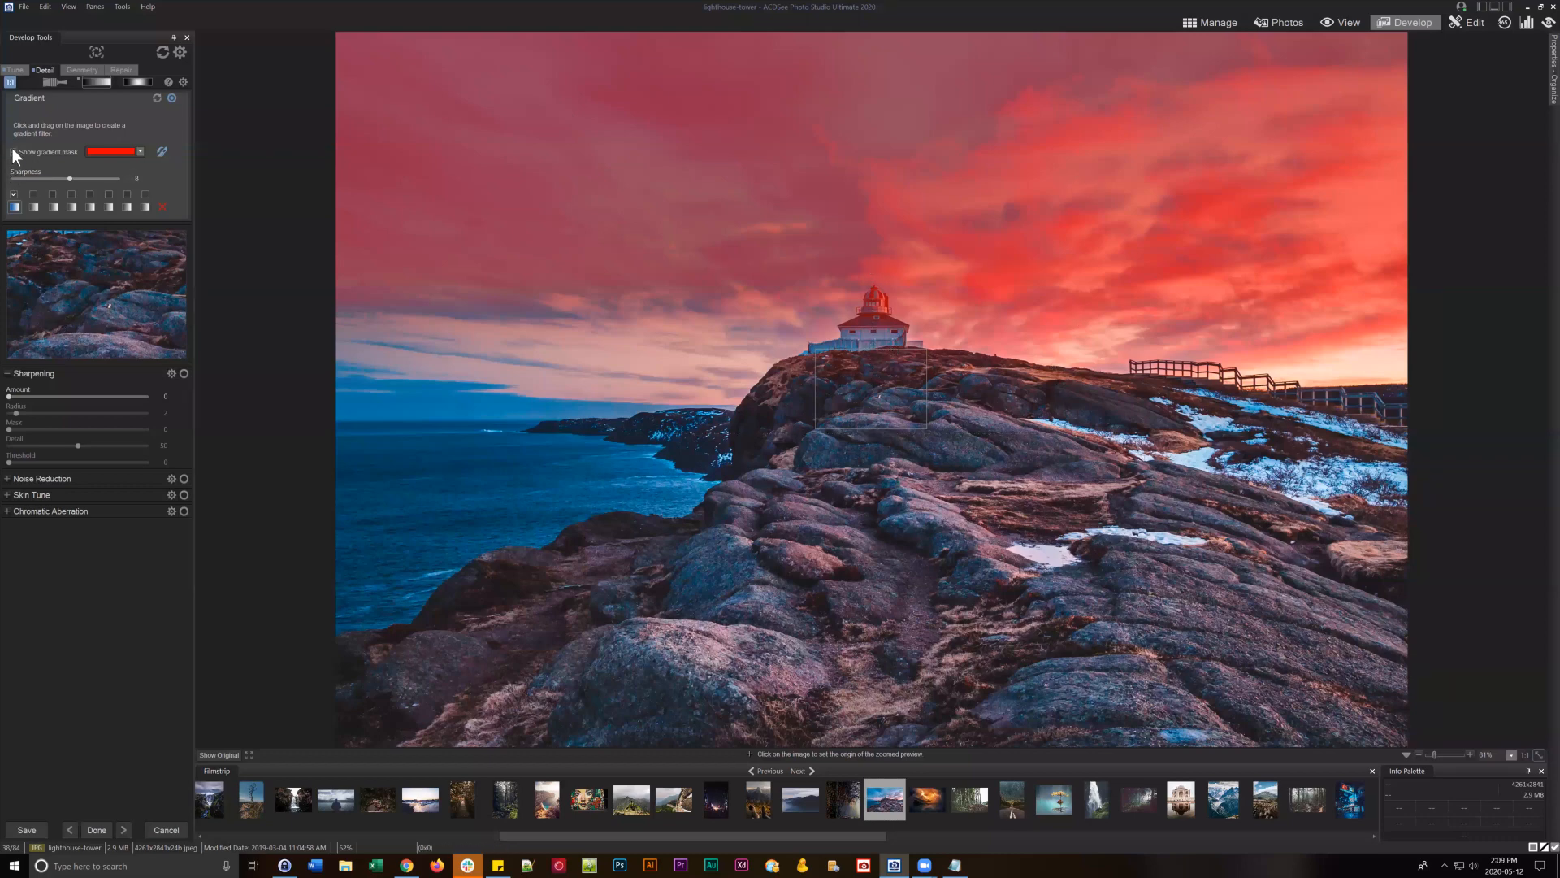
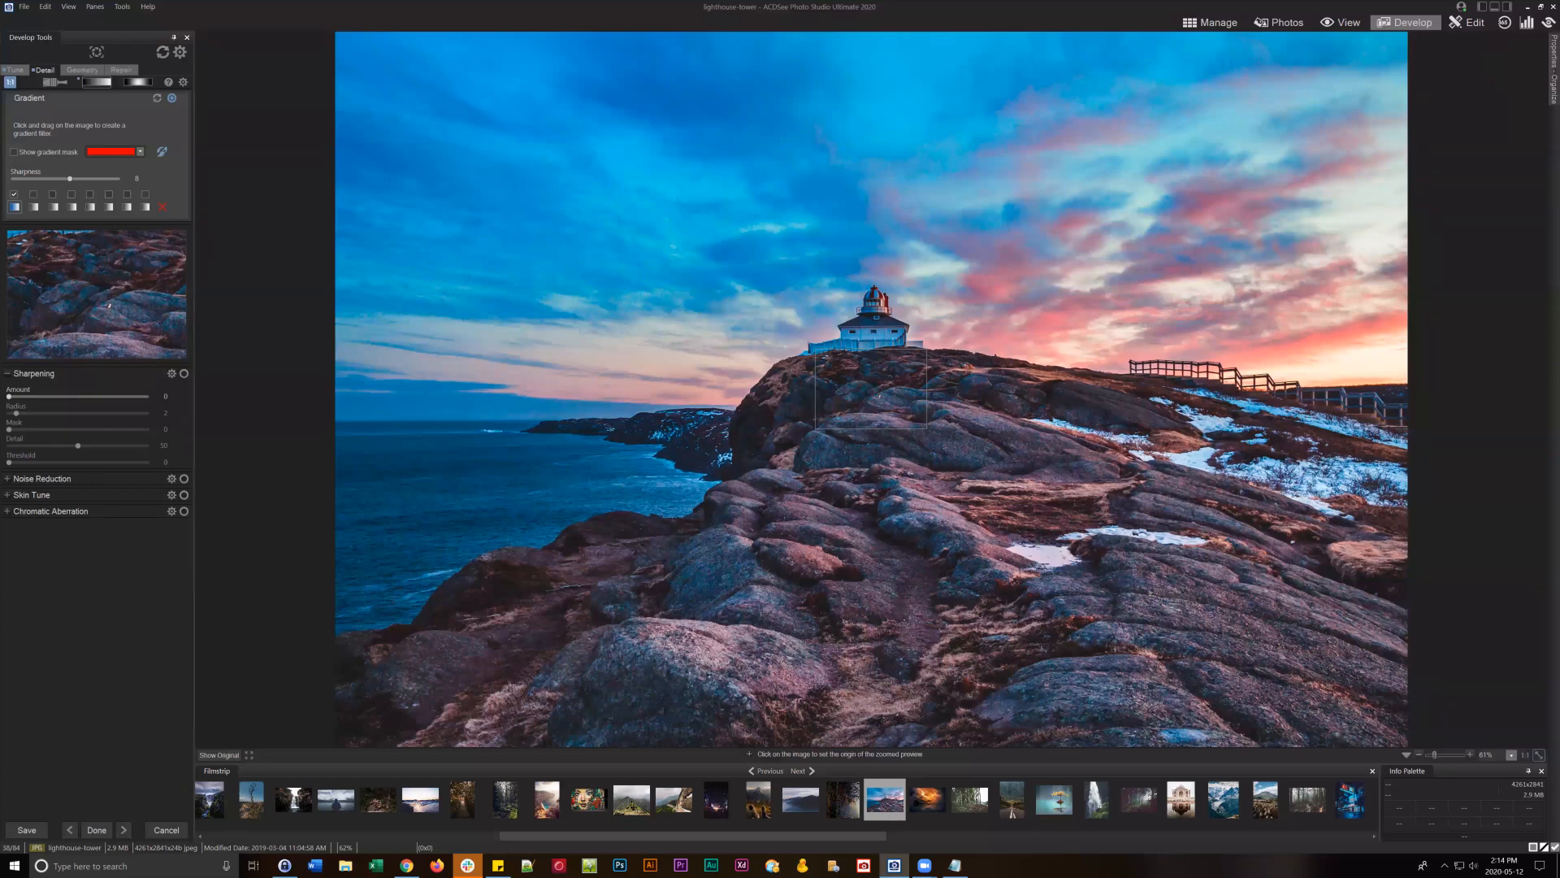
- Switch to Chrome, open the ACDSee Workshops page and look through the workshop schedule and sign-up information
click(406, 867)
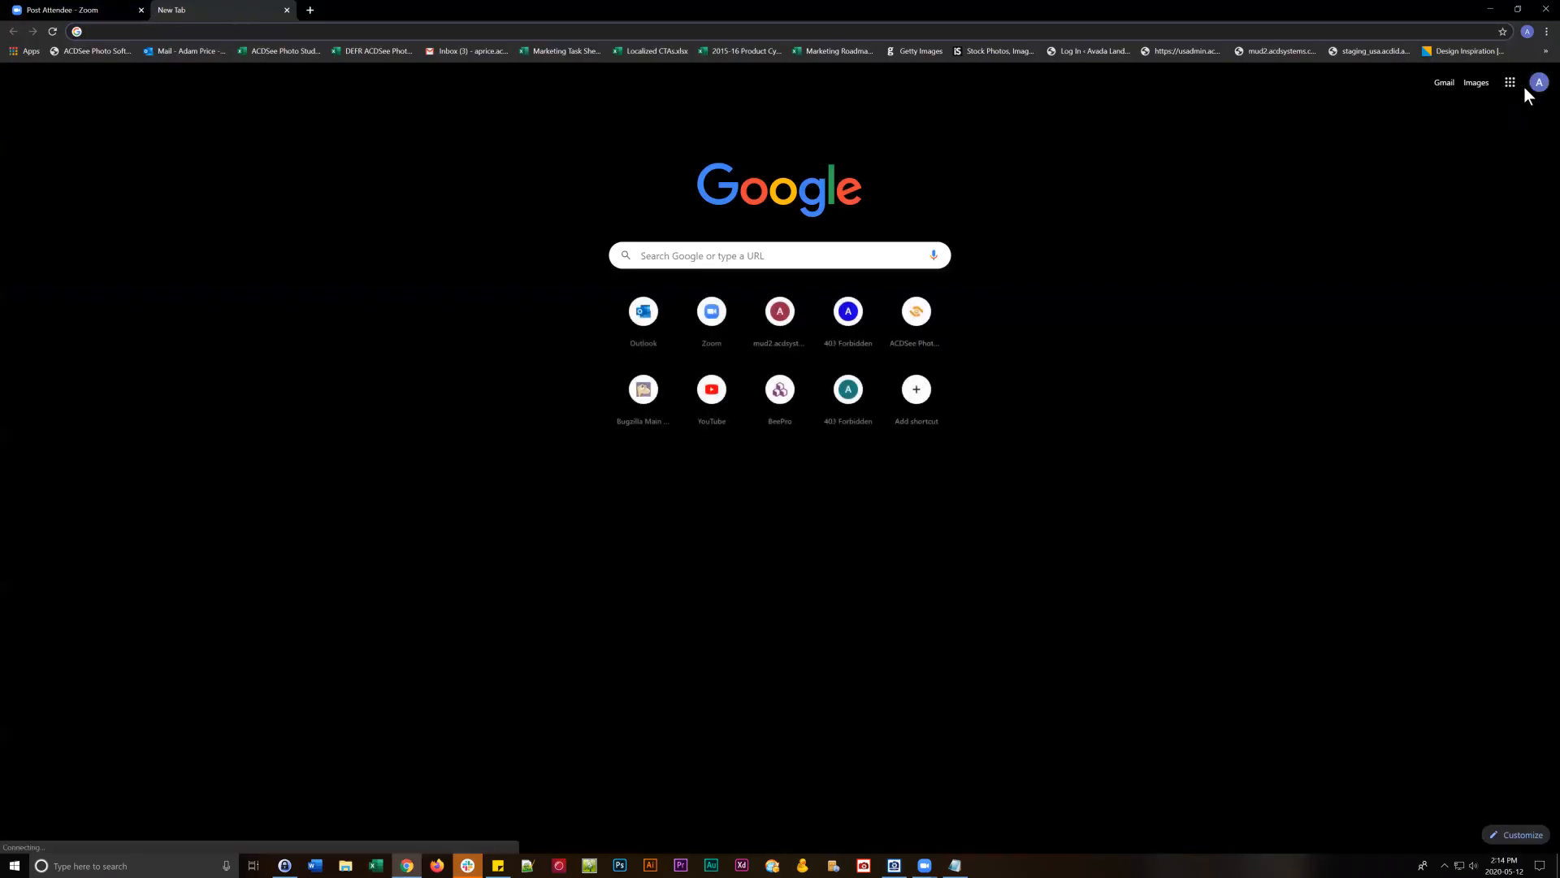
click(203, 40)
text(website)
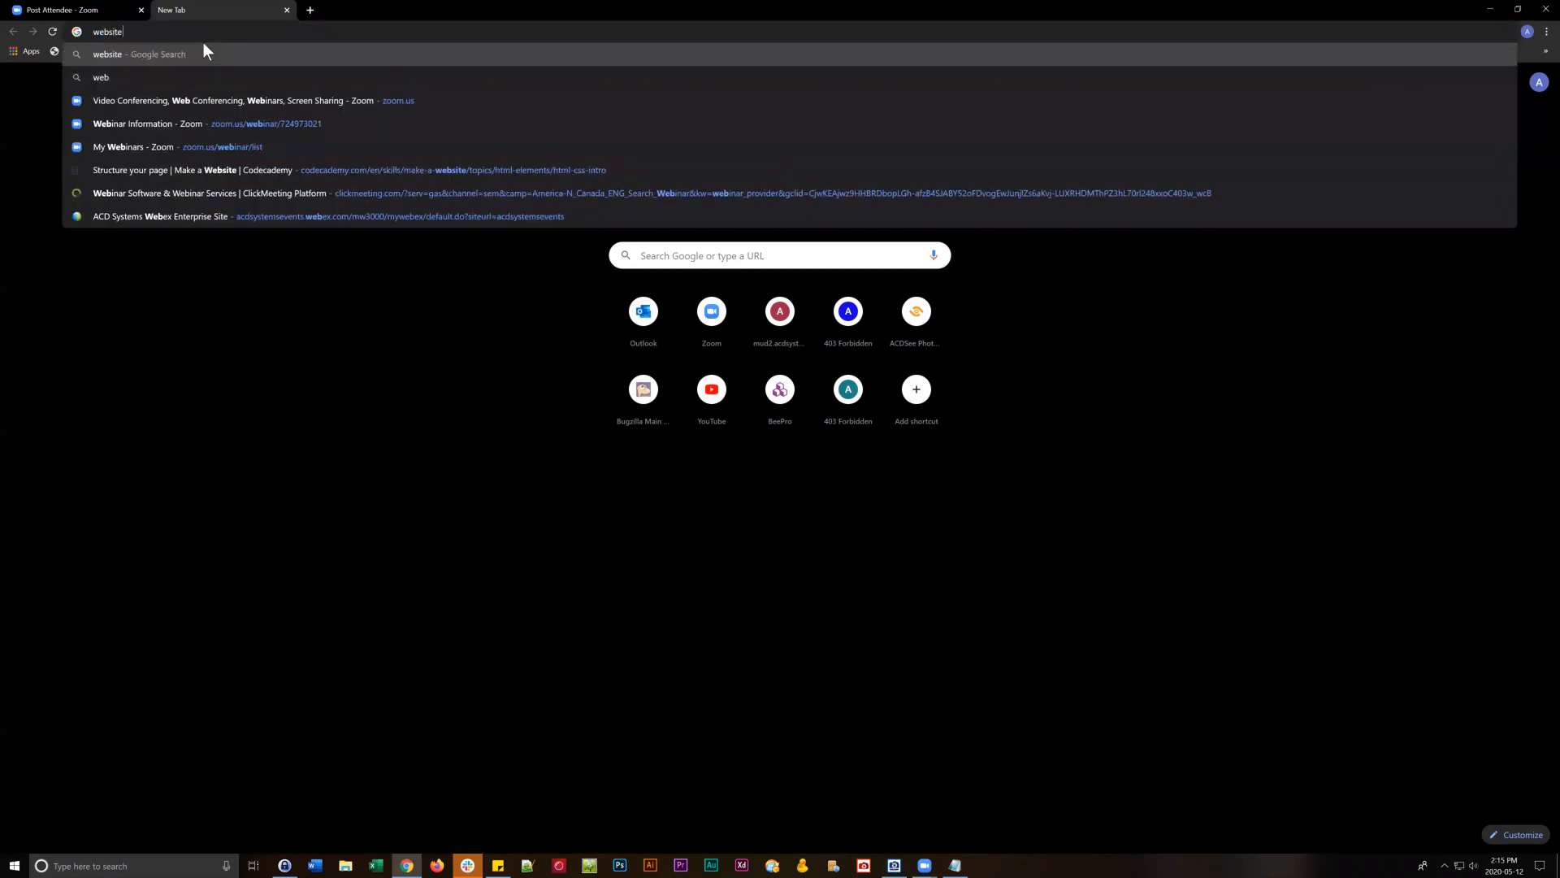
key(BackSpace)
key(BackSpace)
key(BackSpace)
key(BackSpace)
key(BackSpace)
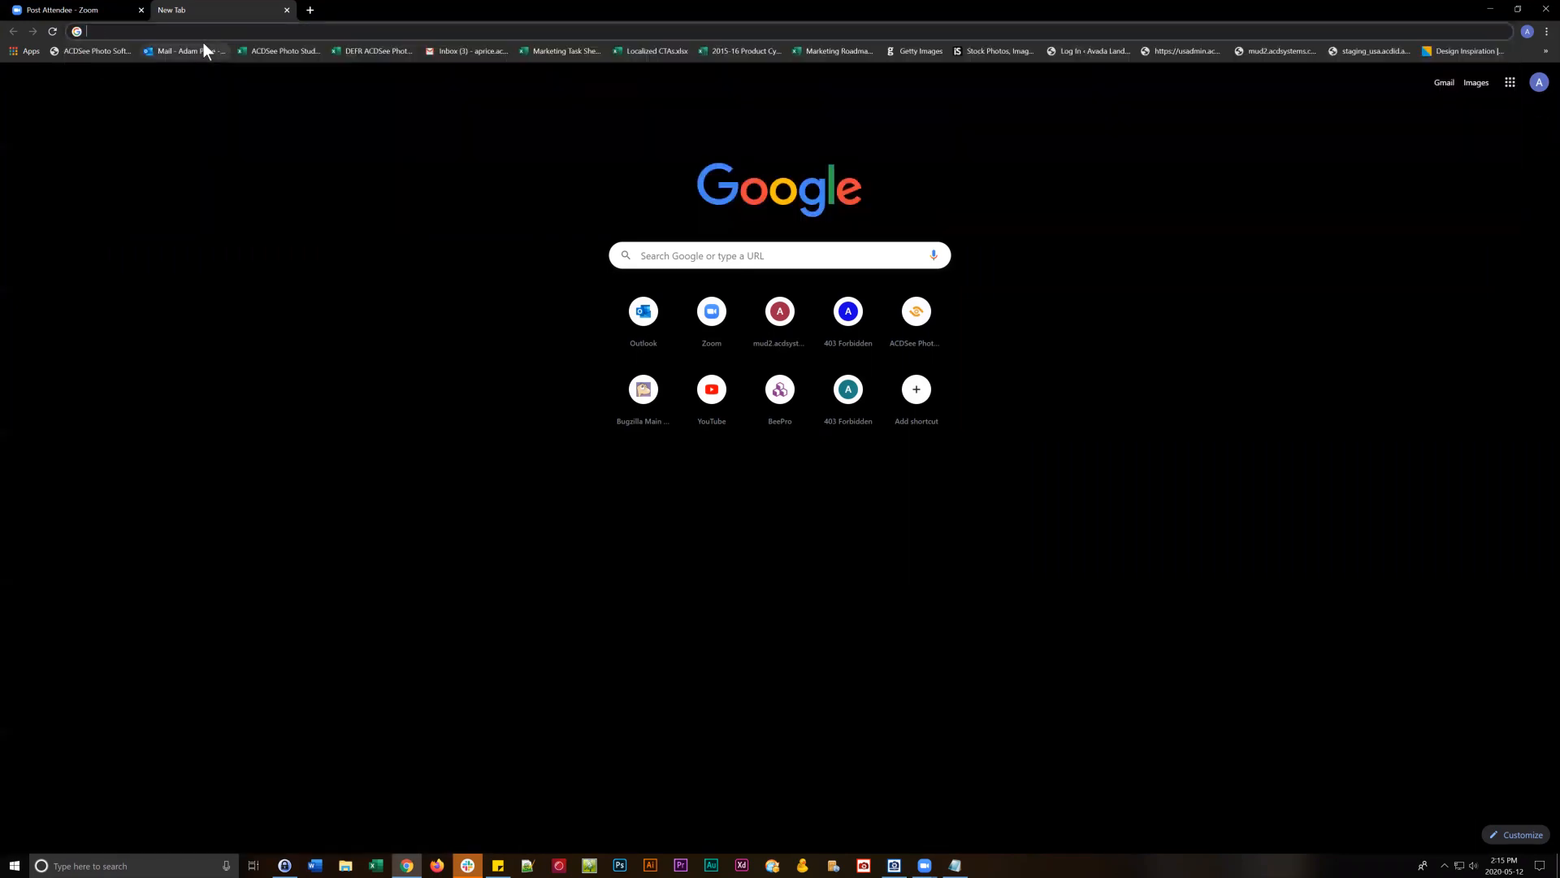
text(works)
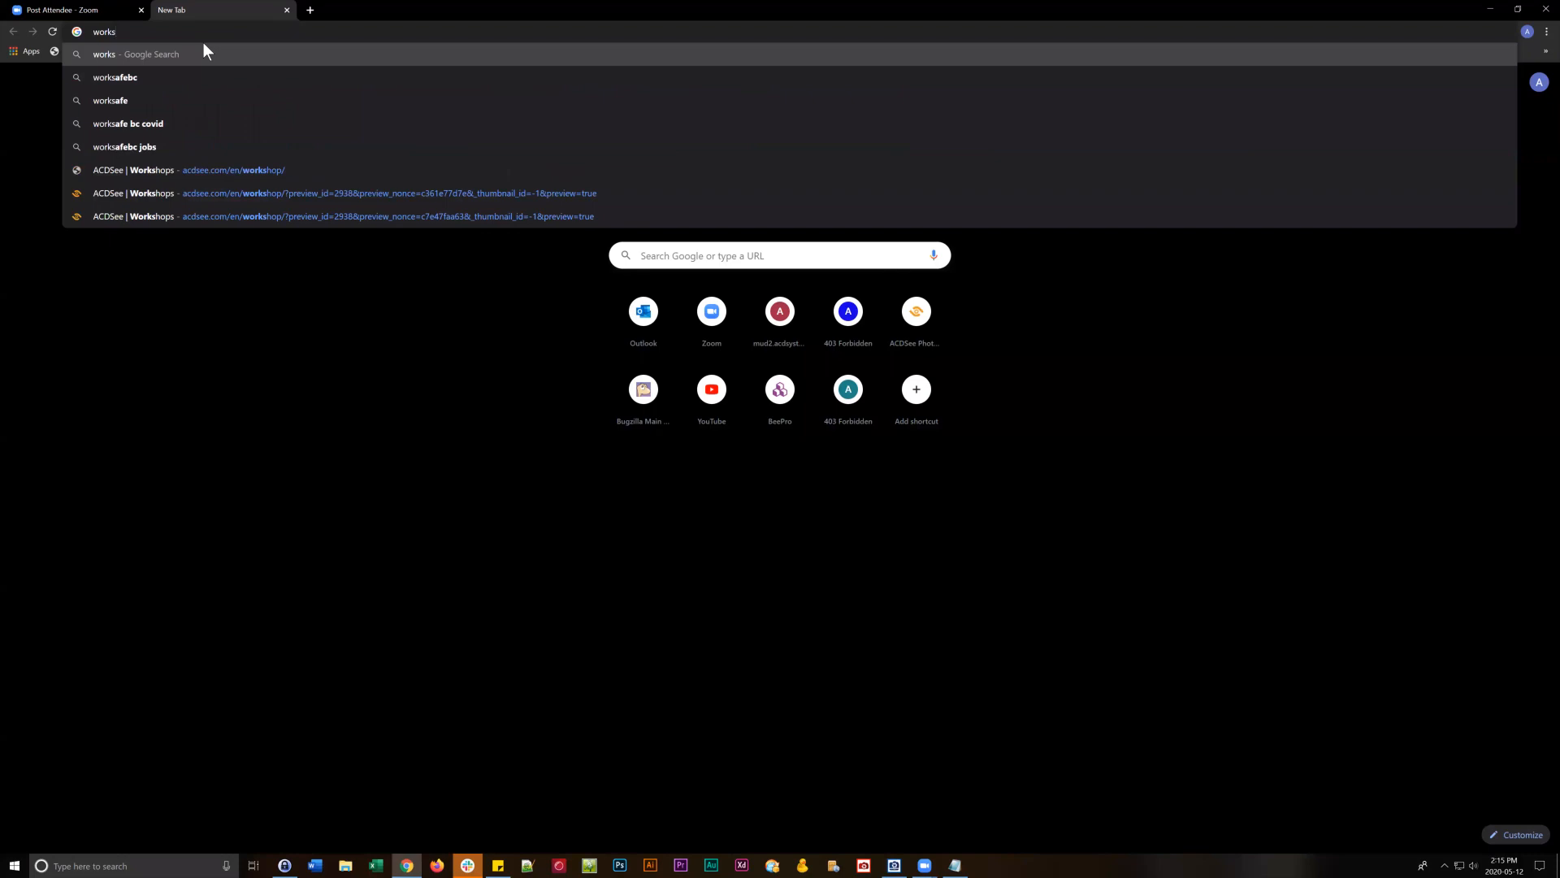
click(172, 168)
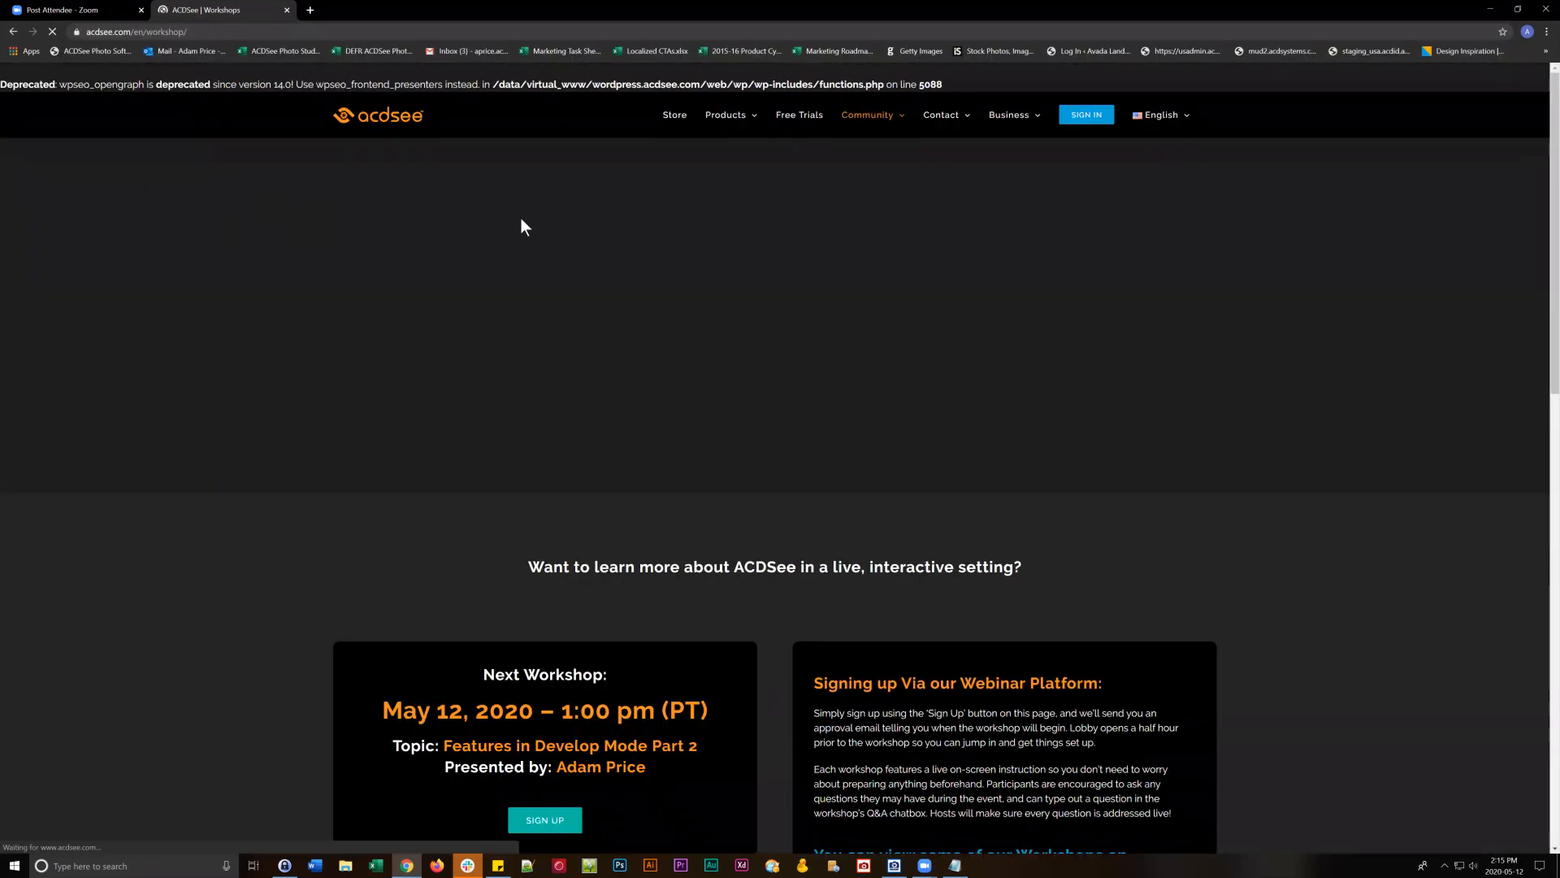
scroll(625, 366, down, 5)
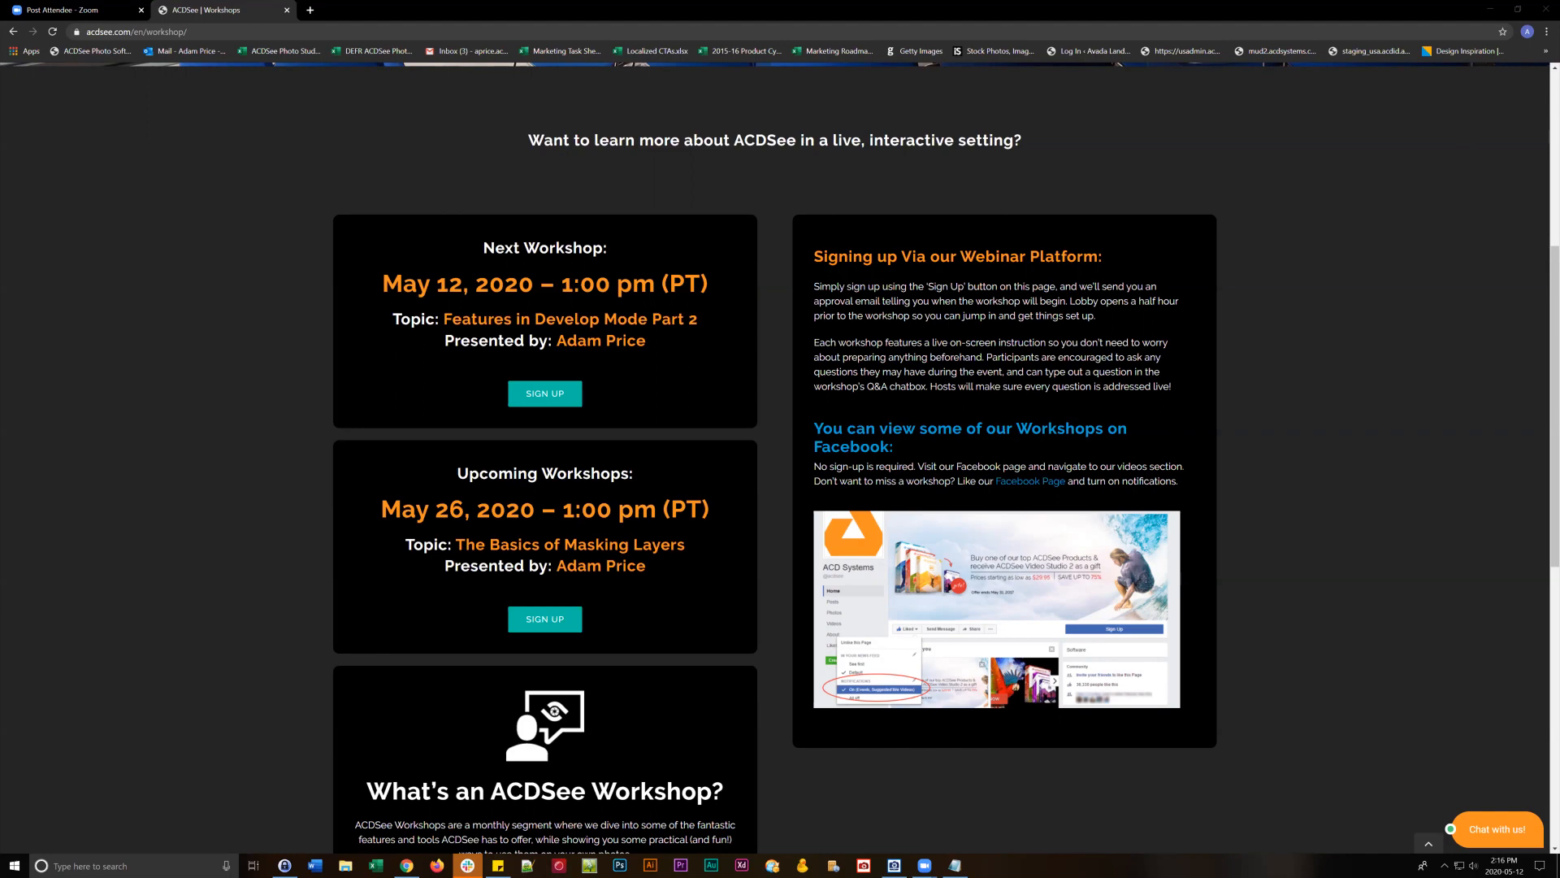
scroll(773, 398, down, 6)
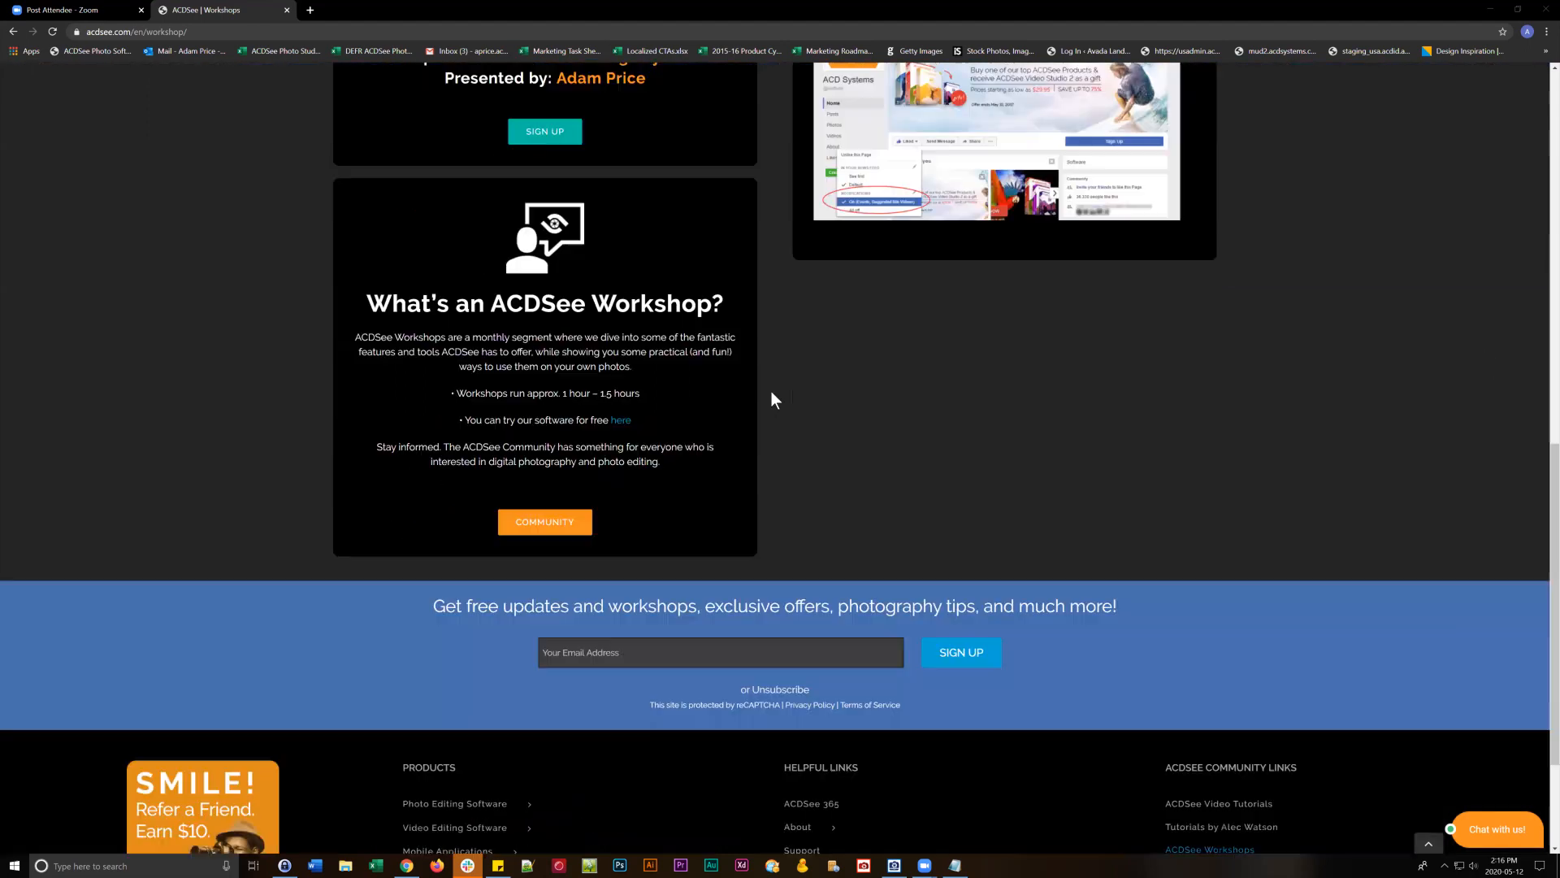
scroll(1003, 416, up, 5)
scroll(1001, 416, up, 6)
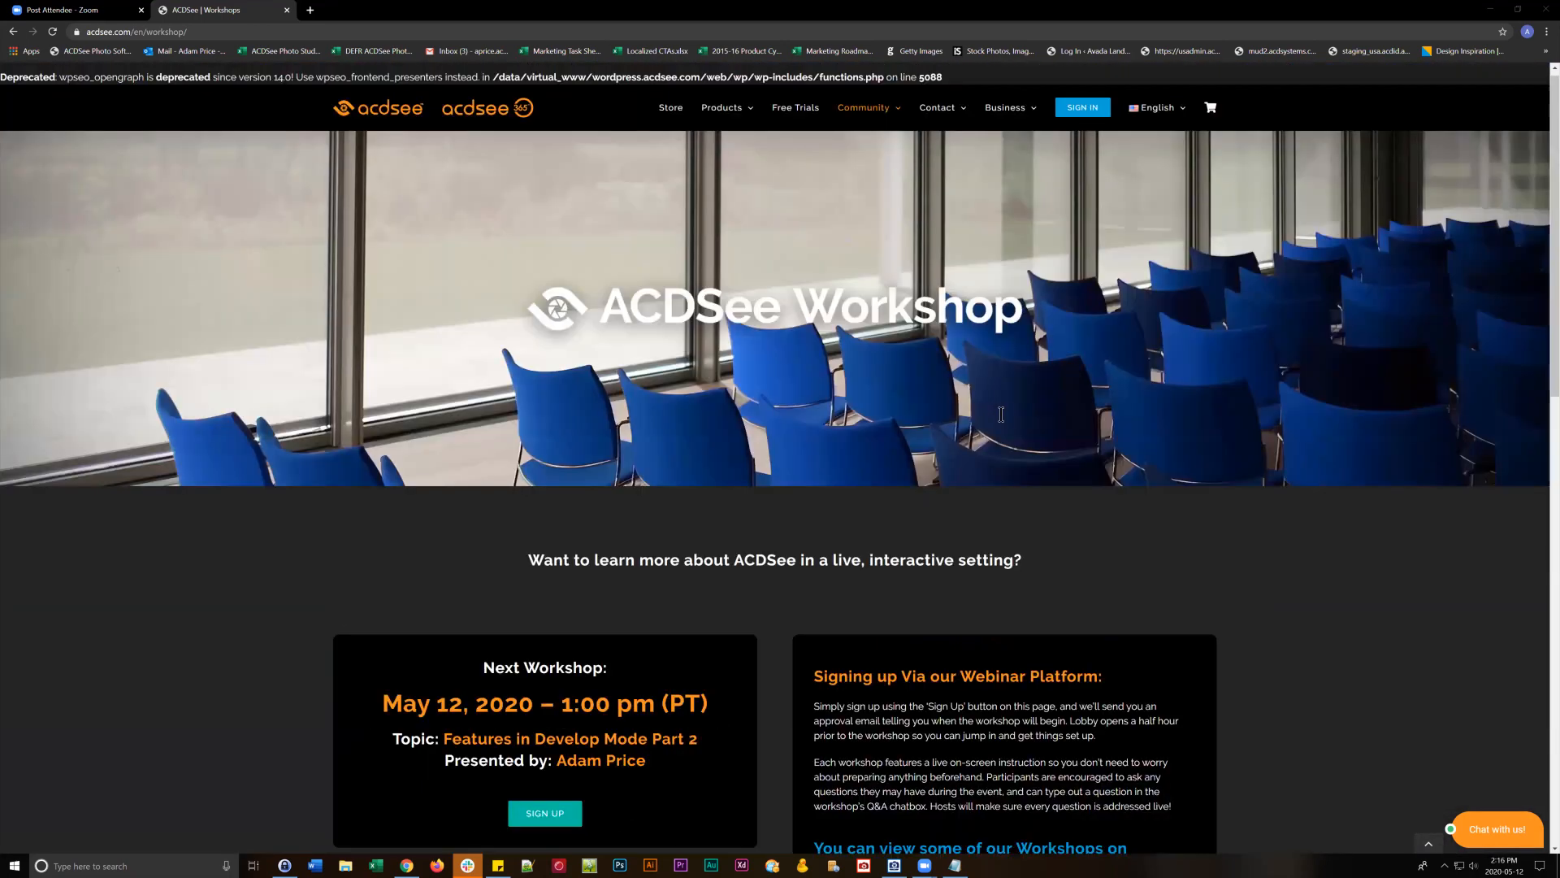
- Open the Photo Studio Ultimate 2020 product page and look at its system requirements, builds and helpful links
mouse_move(710, 121)
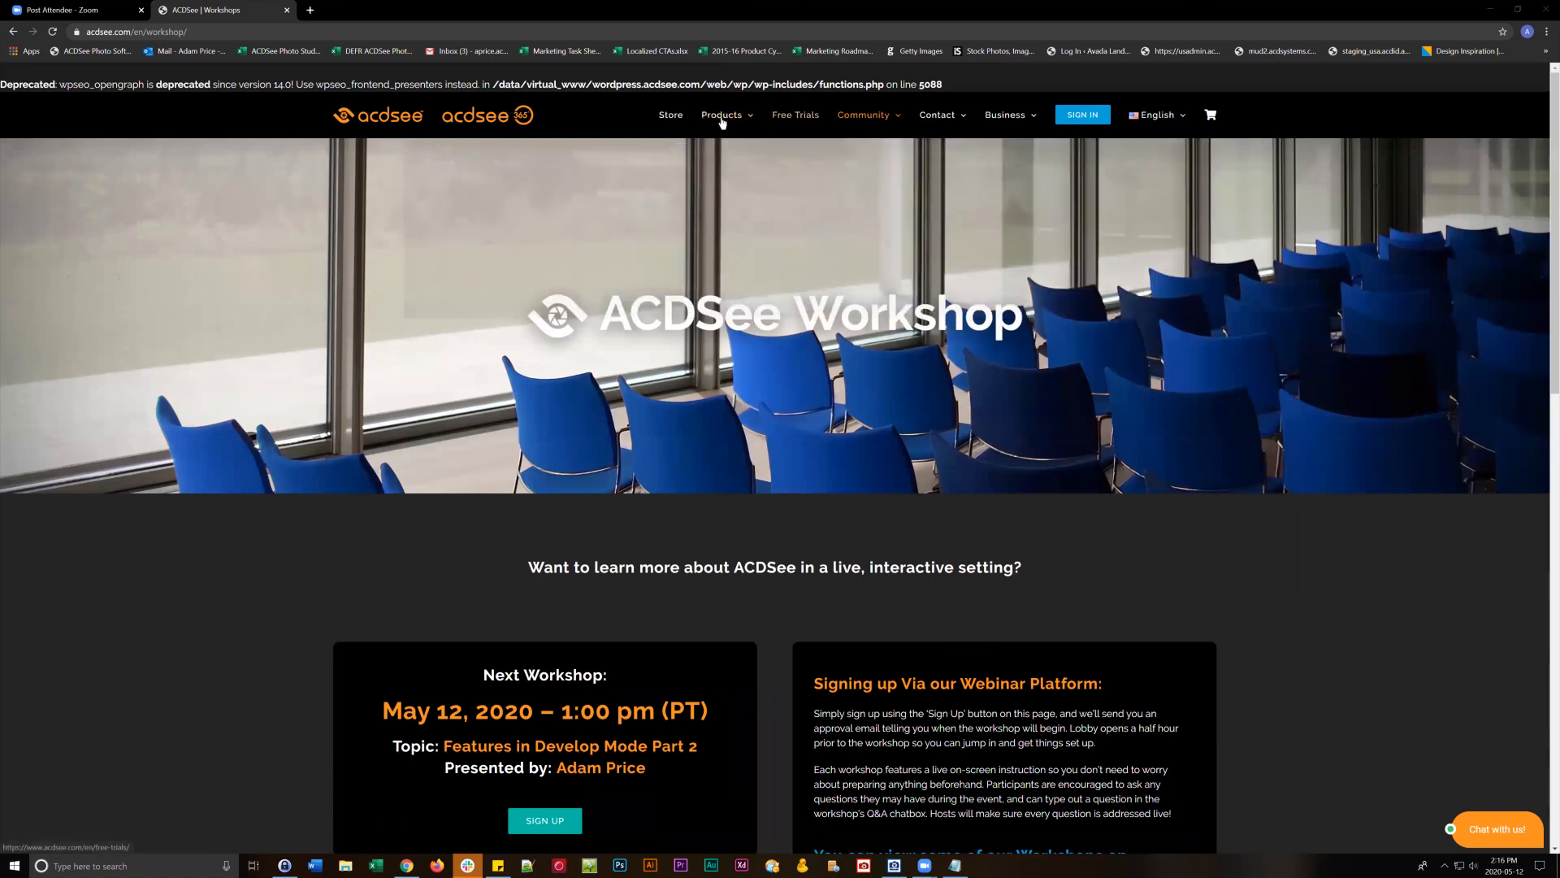
click(491, 192)
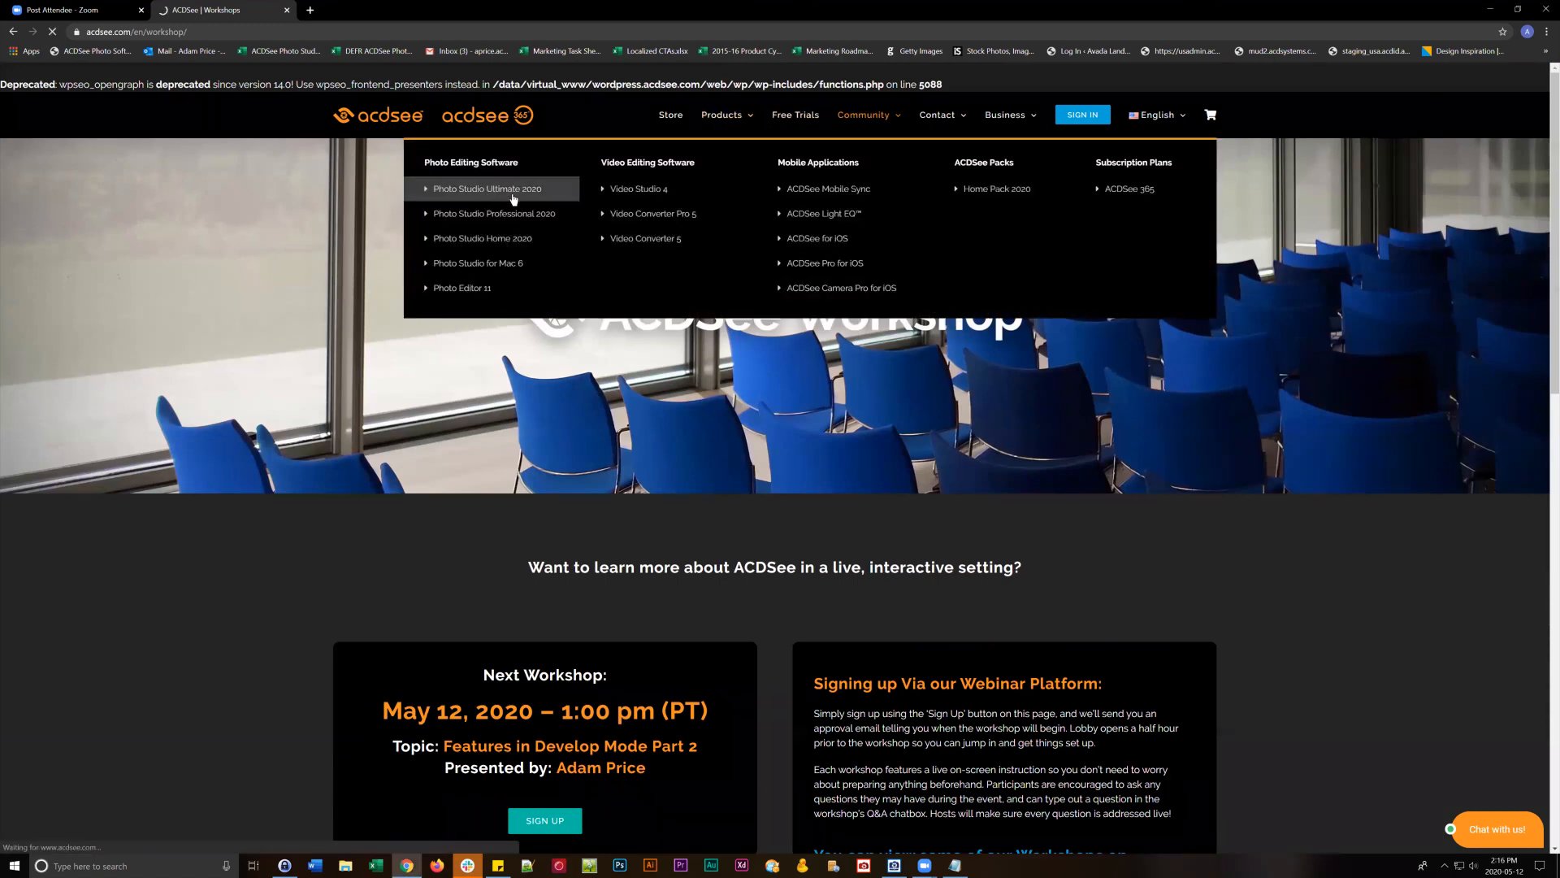
scroll(626, 239, down, 15)
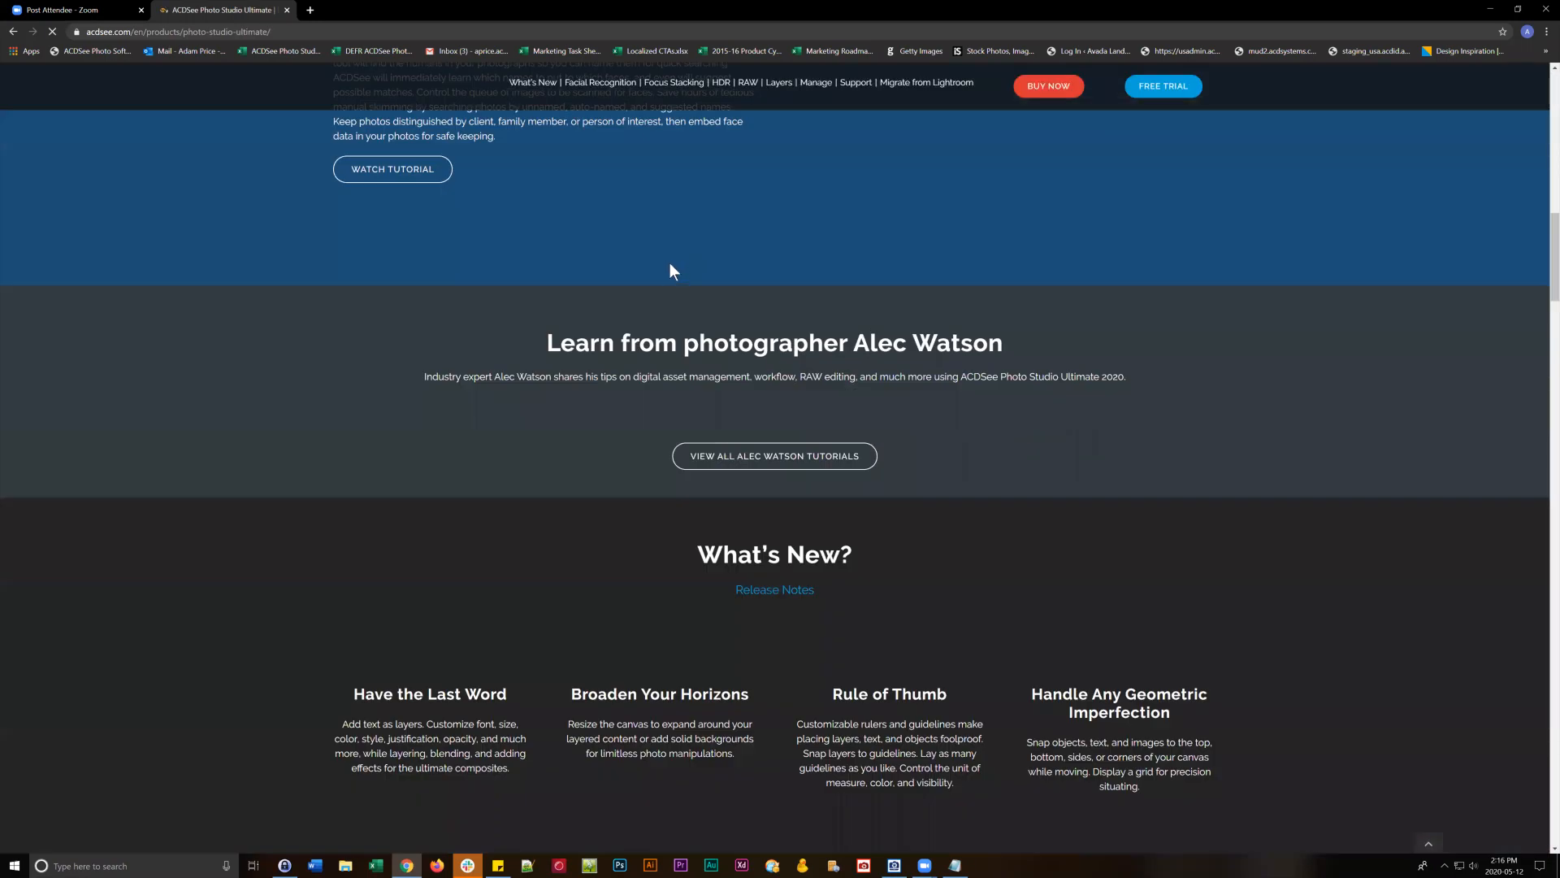
scroll(667, 263, down, 20)
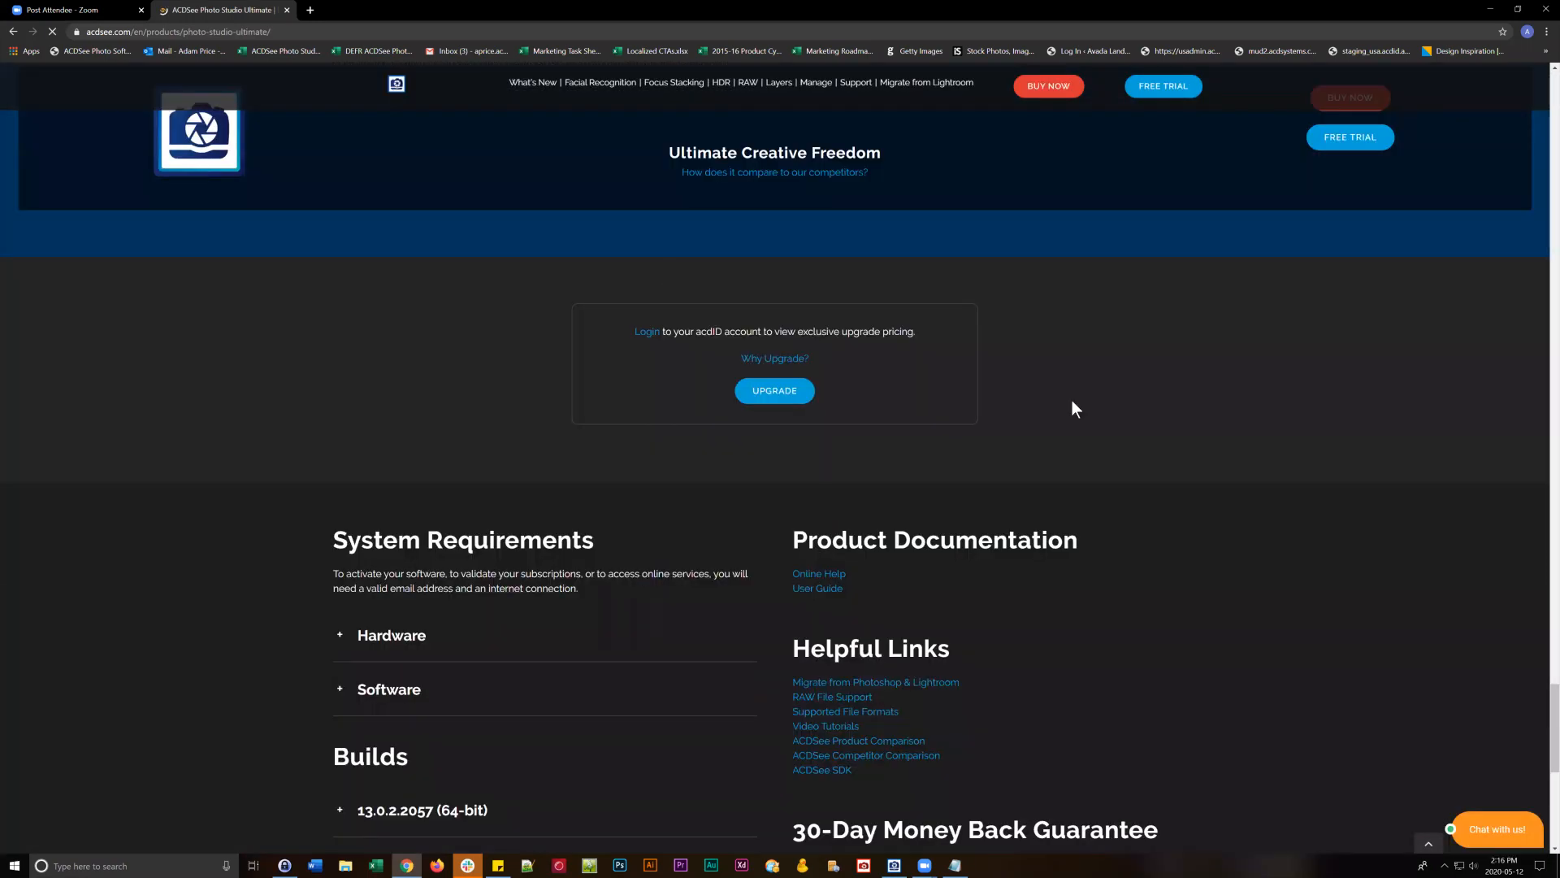
scroll(1070, 399, down, 2)
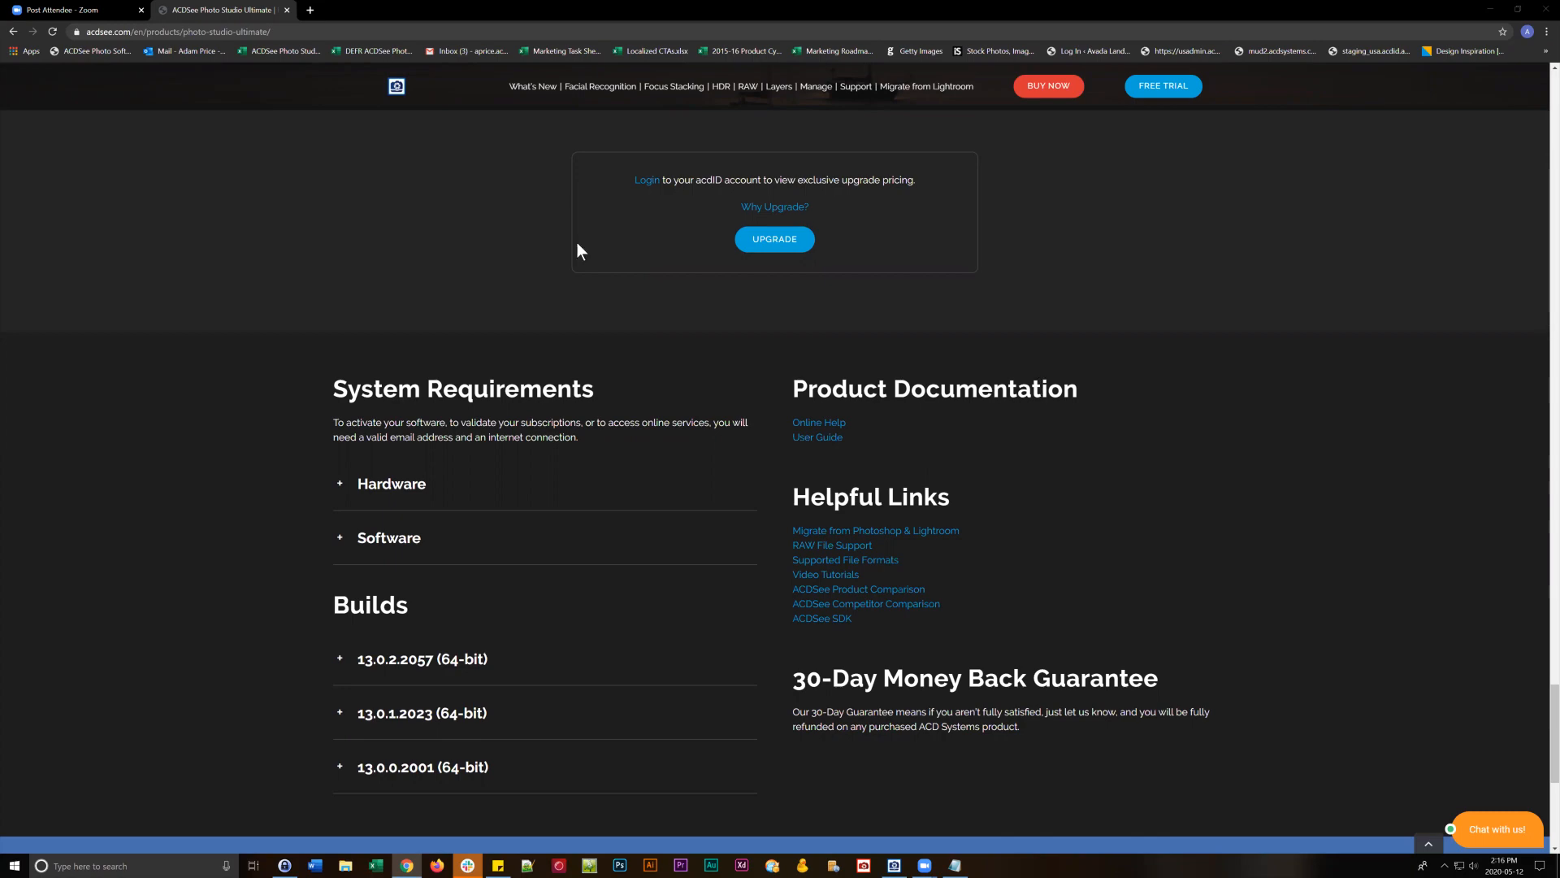
- Switch back to ACDSee Photo Studio, expand the Split Tone settings in the Tune group and close the gradient and brush tools
click(893, 865)
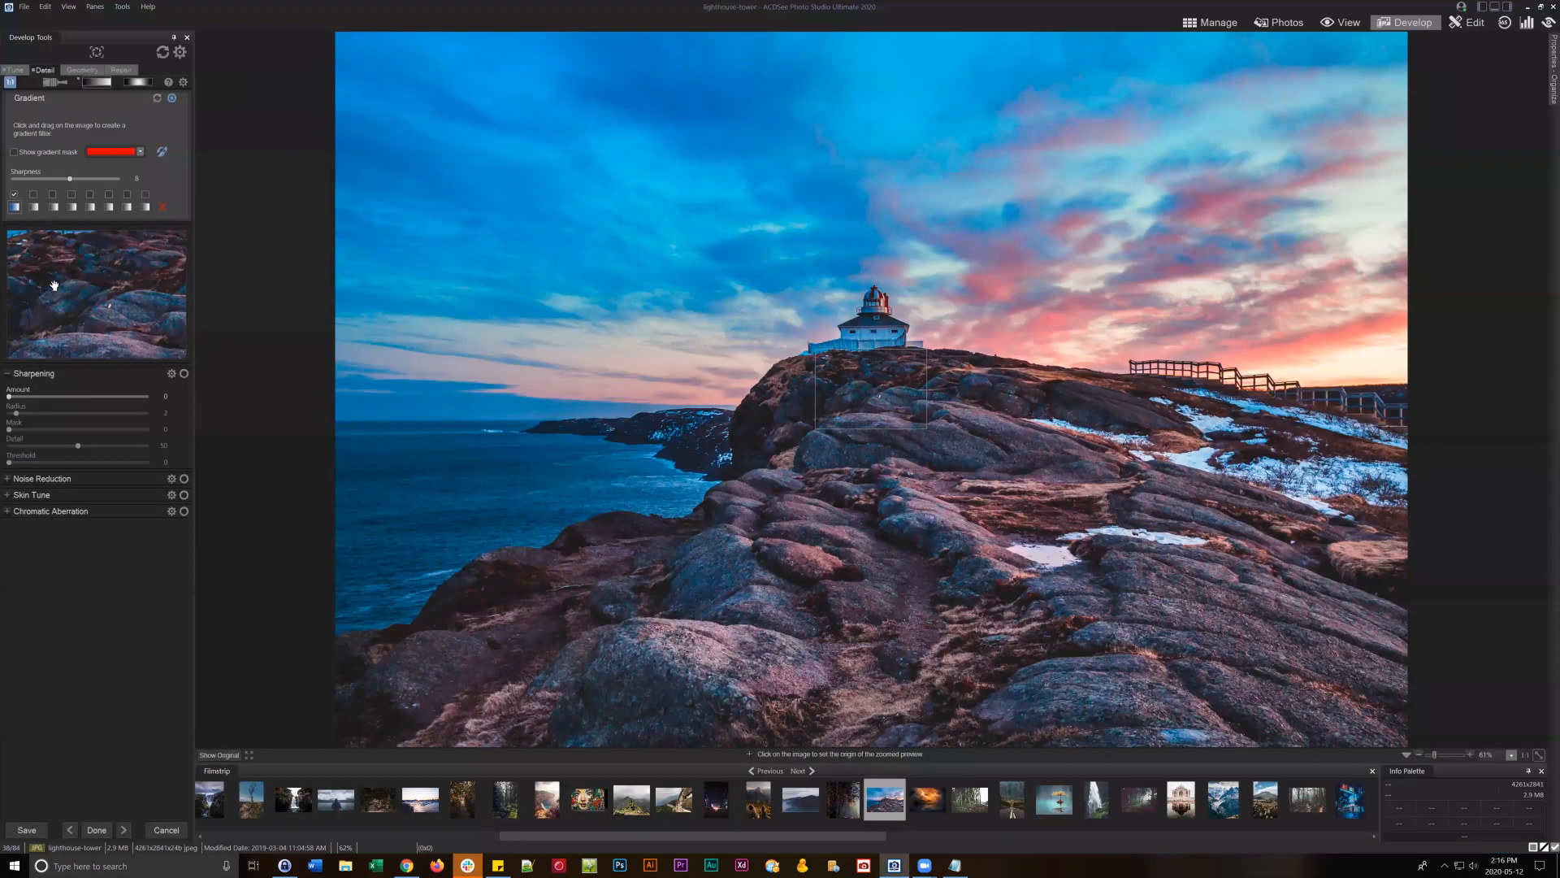
click(16, 71)
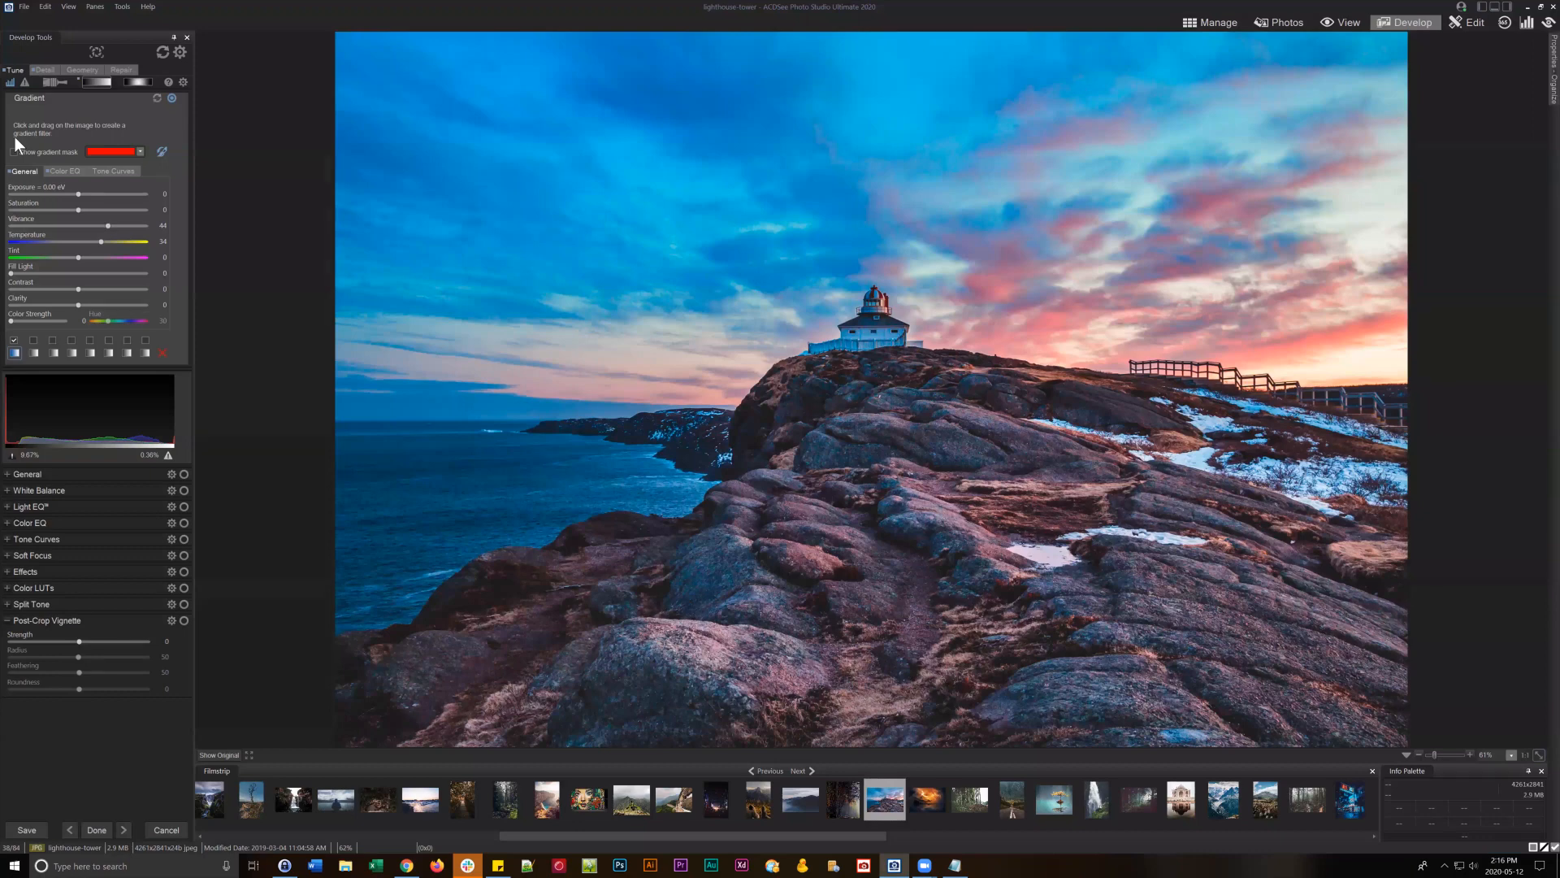
click(9, 605)
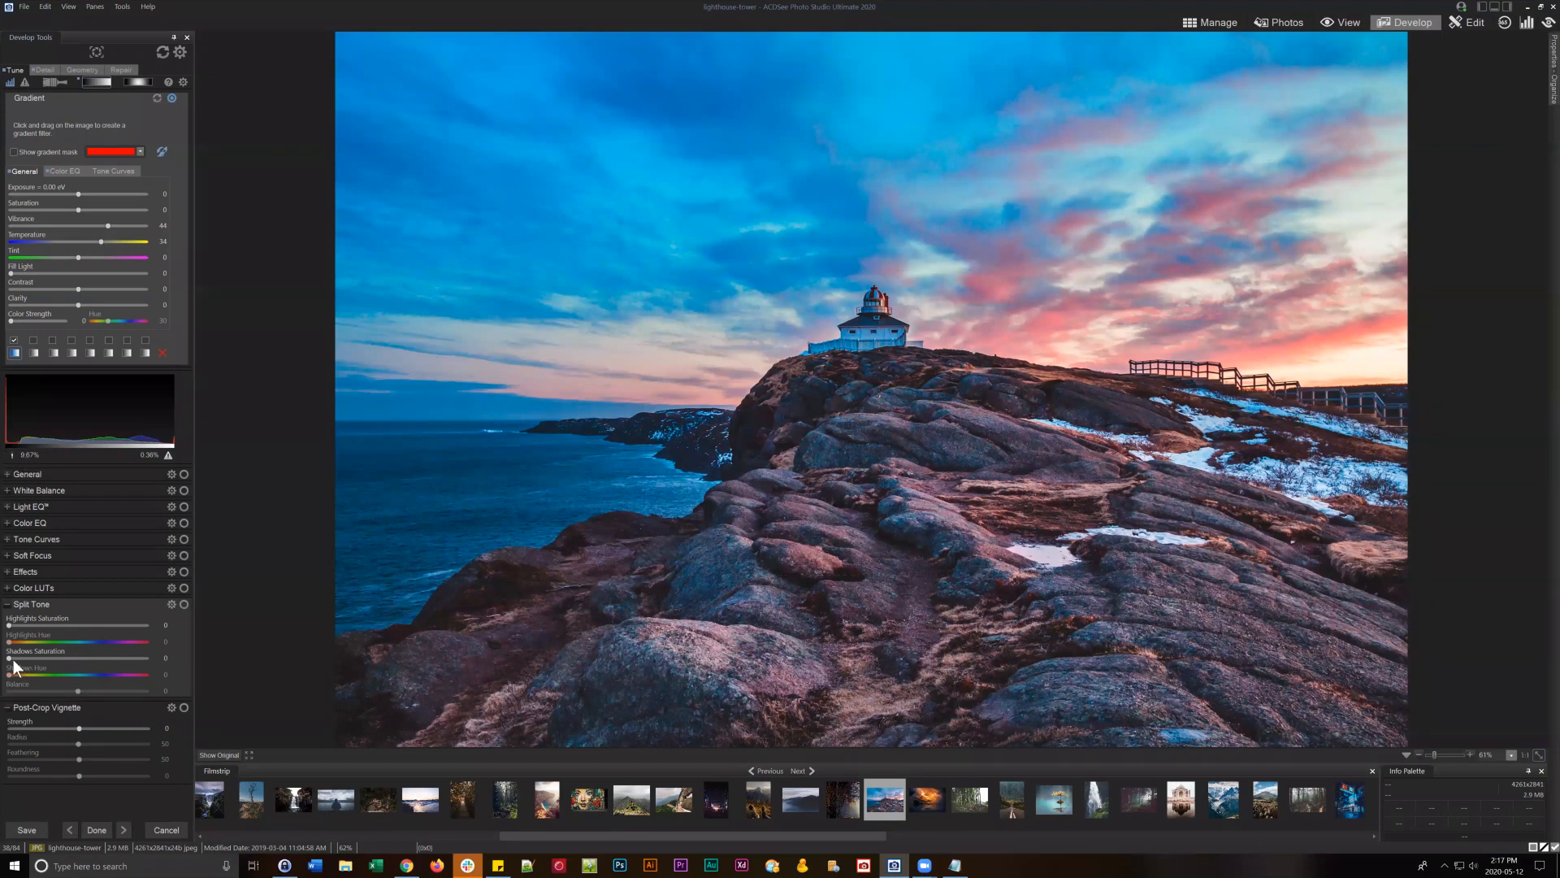
click(55, 80)
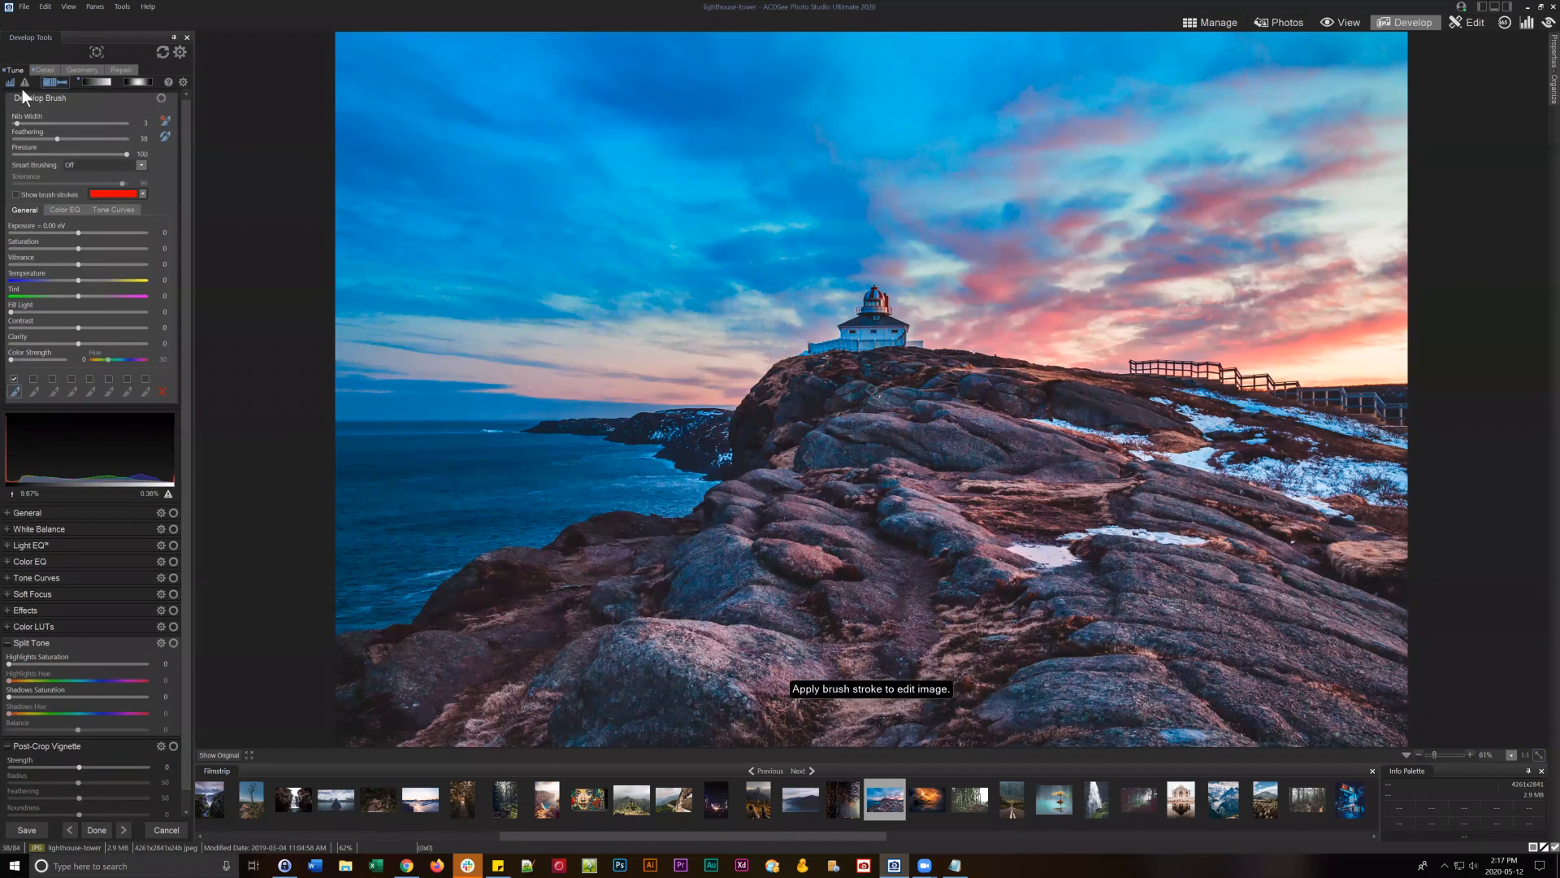
click(45, 83)
- Set Split Tone's Highlights Saturation to 56 and Hue to 36, and Shadows Saturation to 74 and Hue to 294
click(15, 342)
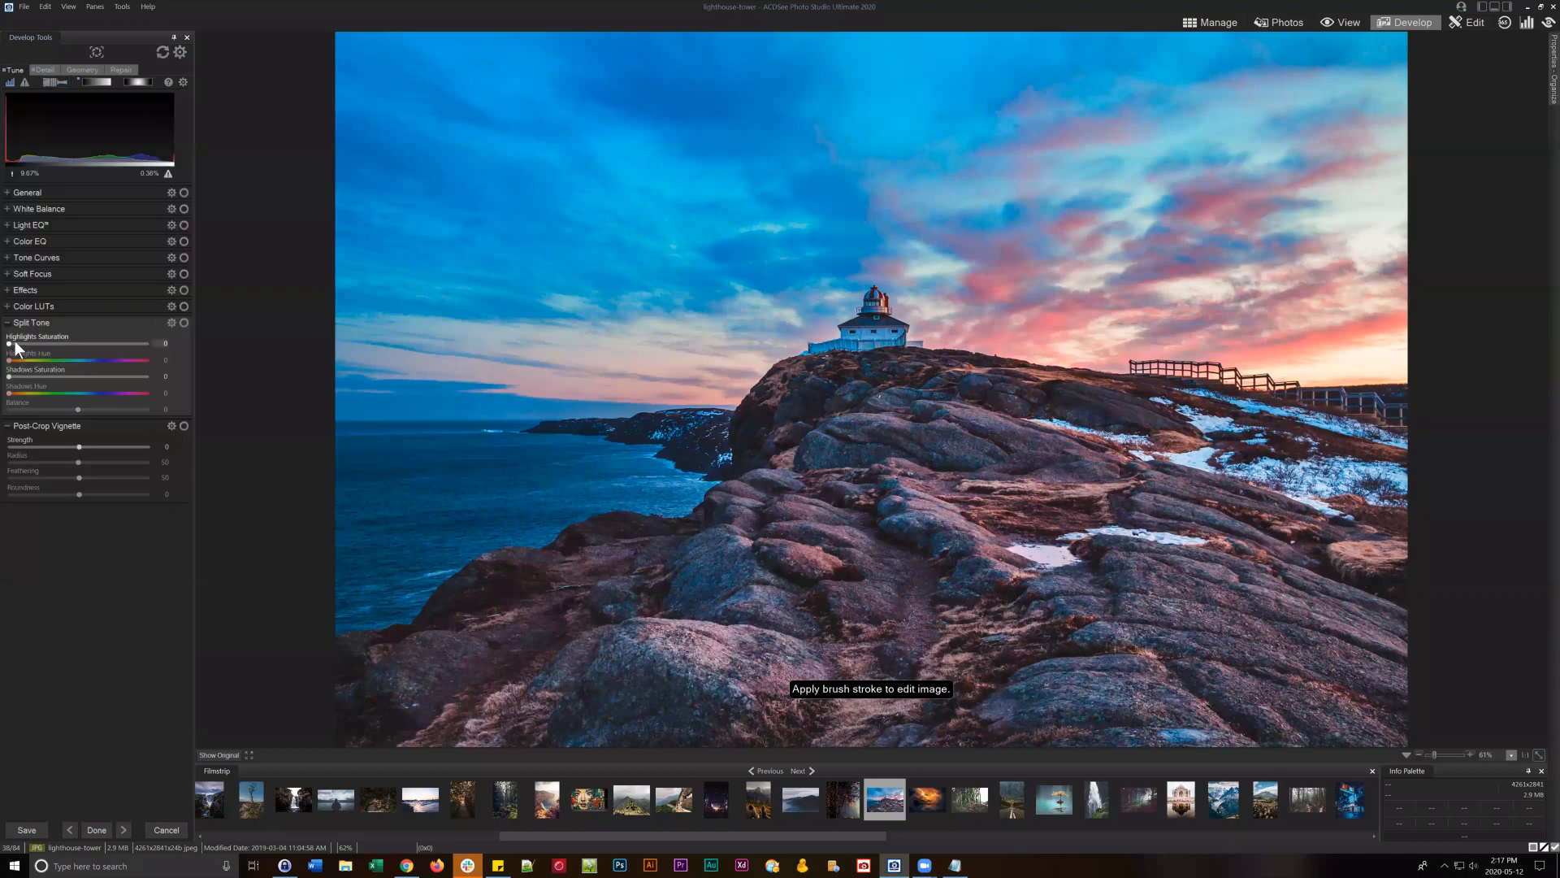
click(85, 342)
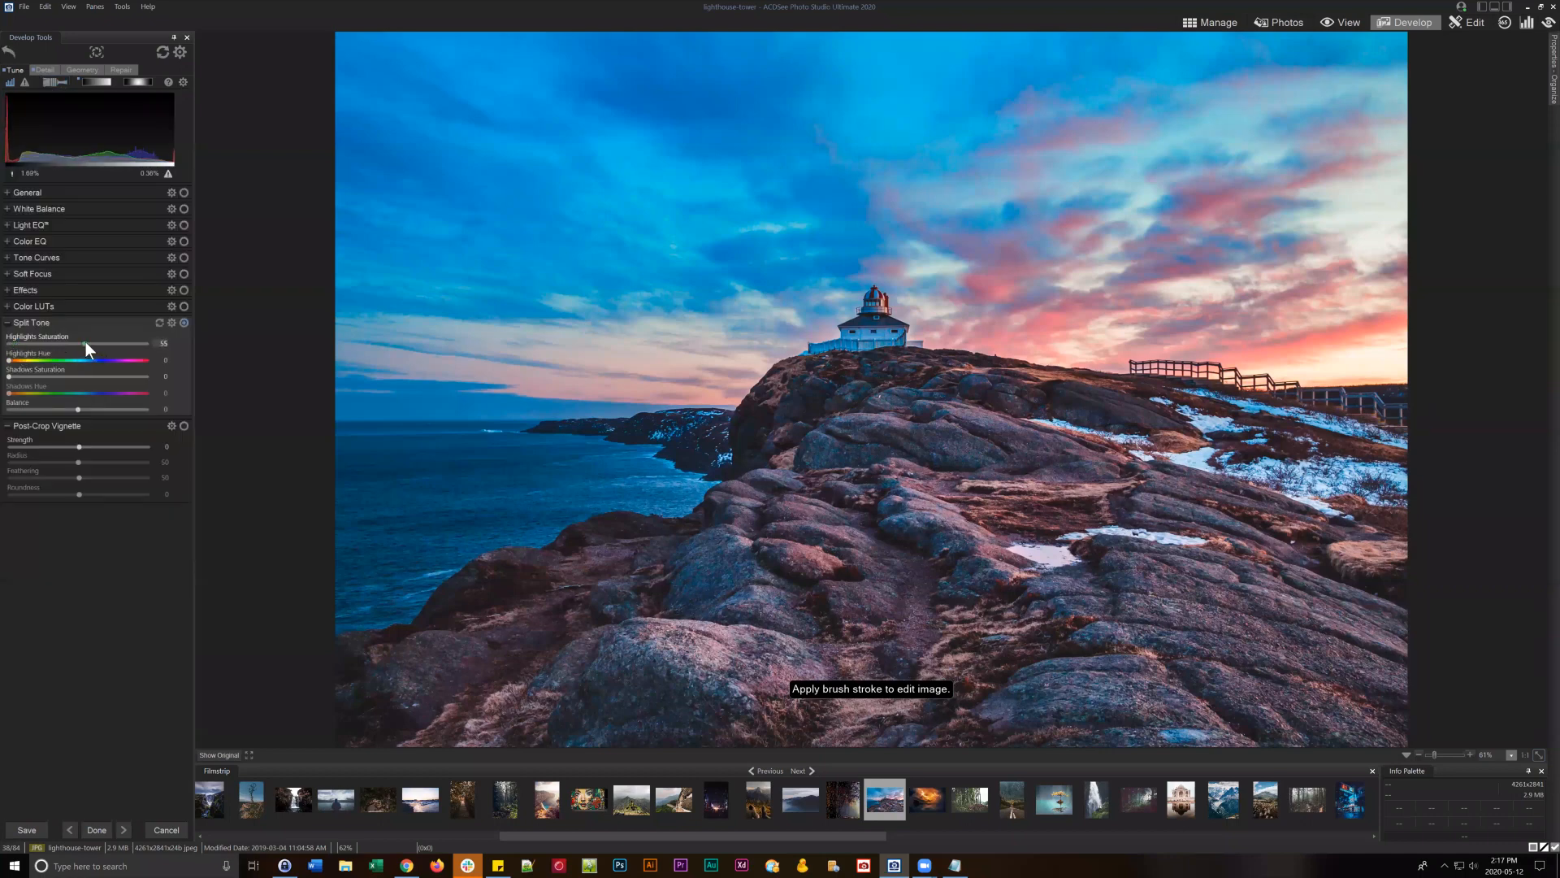
click(23, 361)
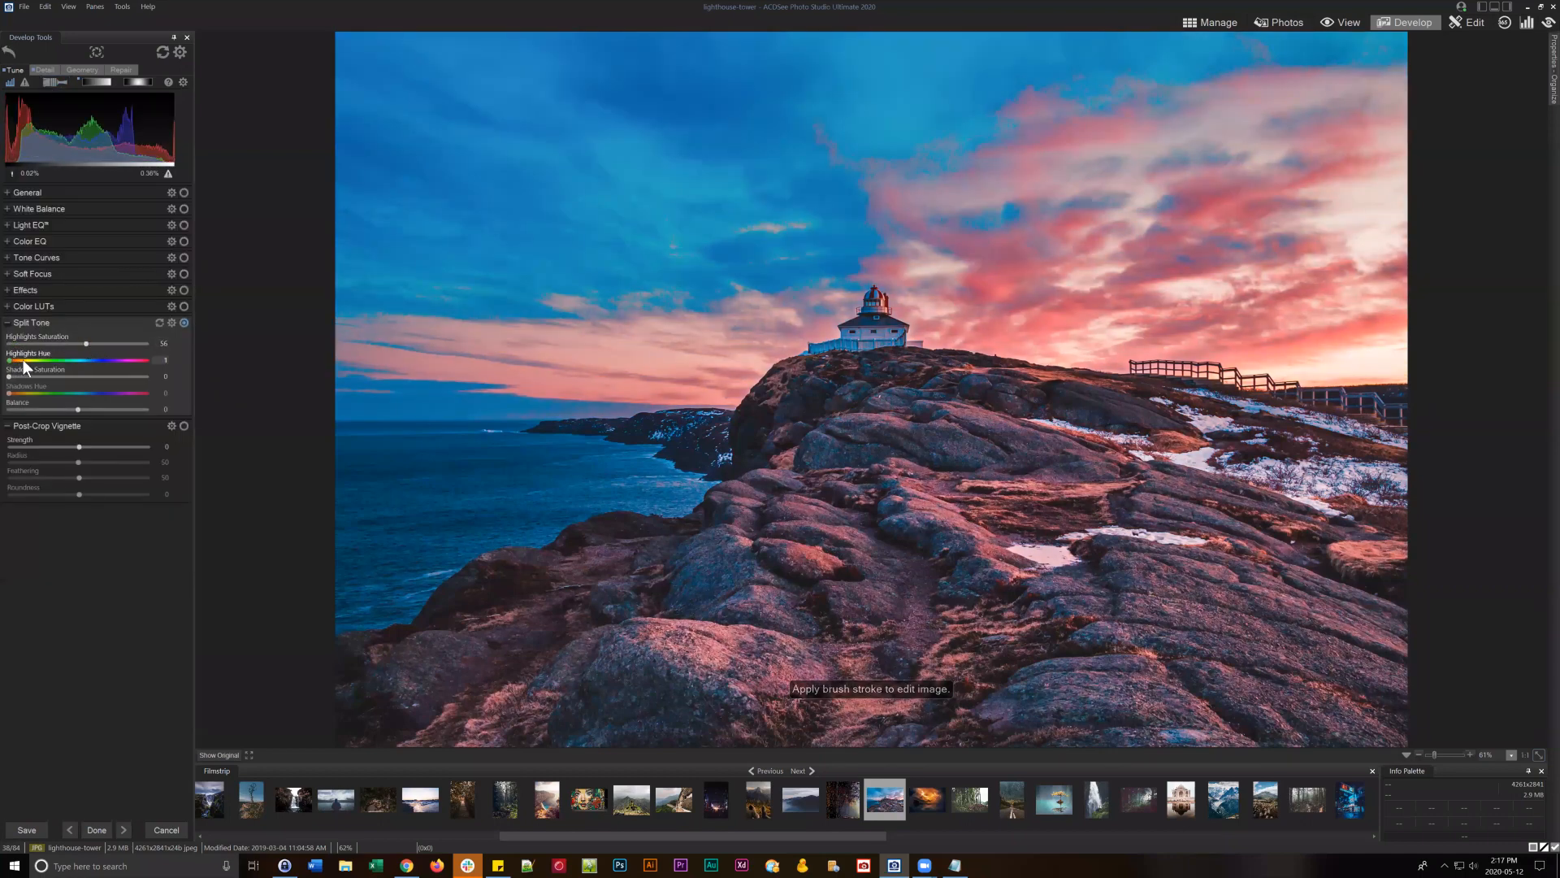
drag(10, 376, 113, 373)
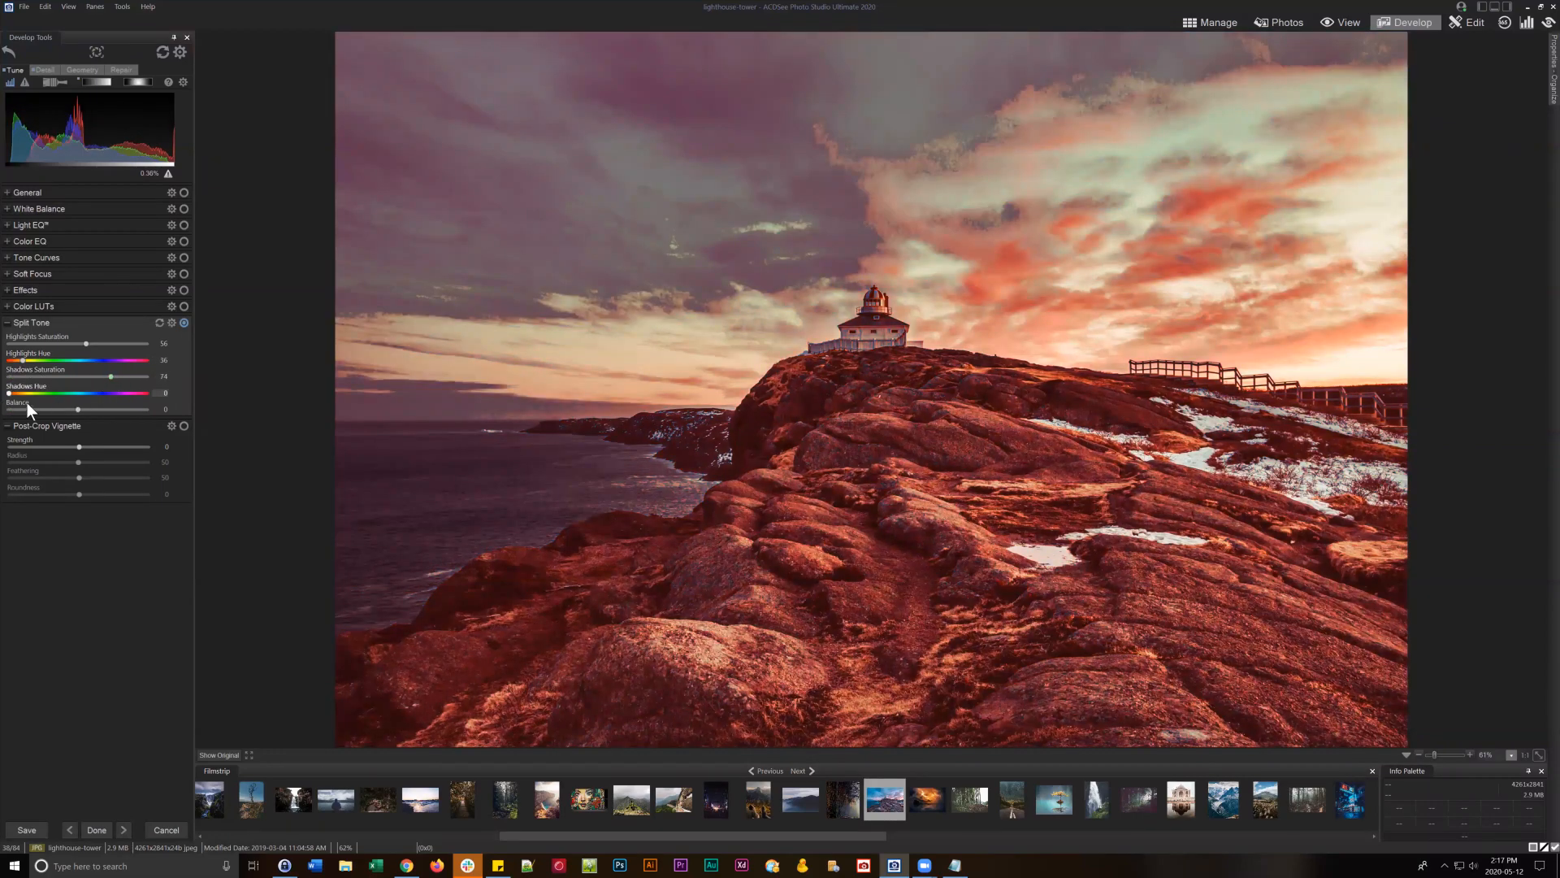
click(119, 393)
drag(120, 393, 122, 393)
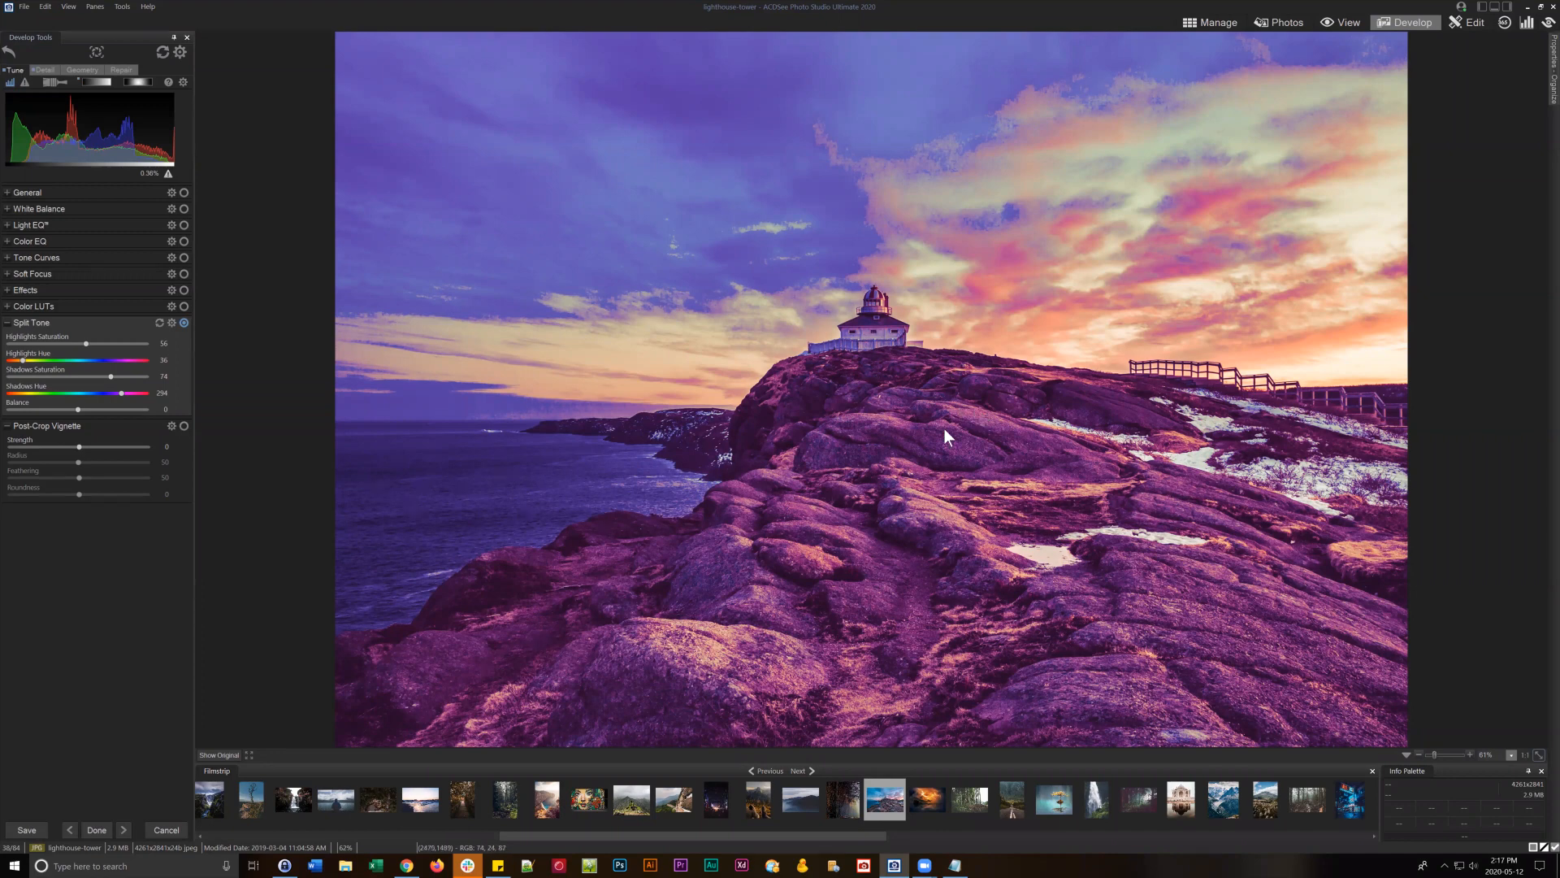
- Shift the Split Tone Balance to 28 and lower both the Highlights and Shadows Saturation to 11
drag(46, 407, 115, 407)
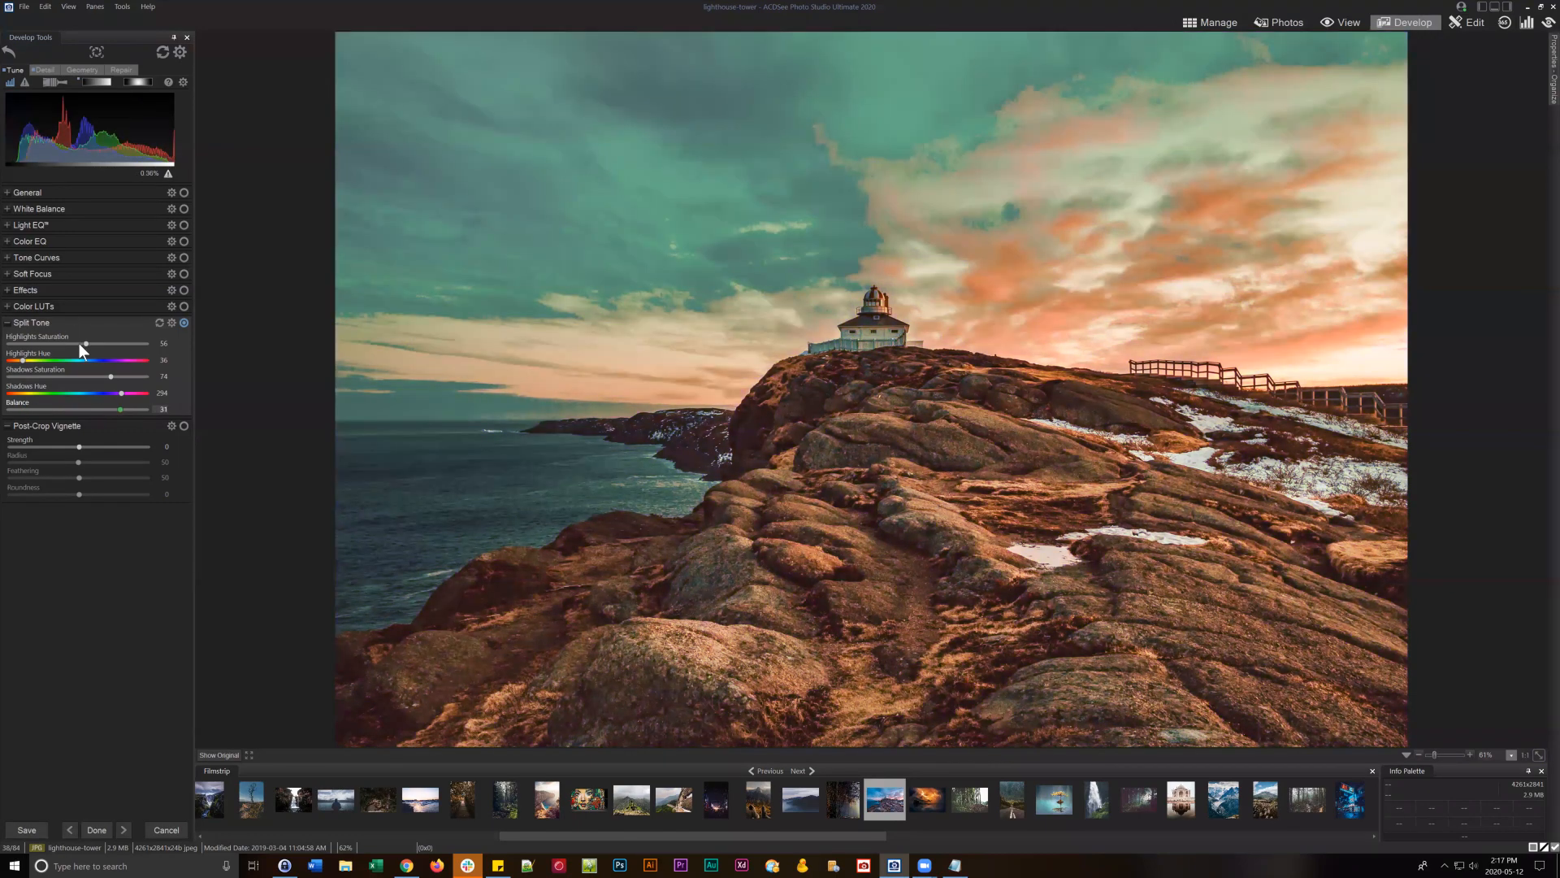
drag(80, 343, 23, 343)
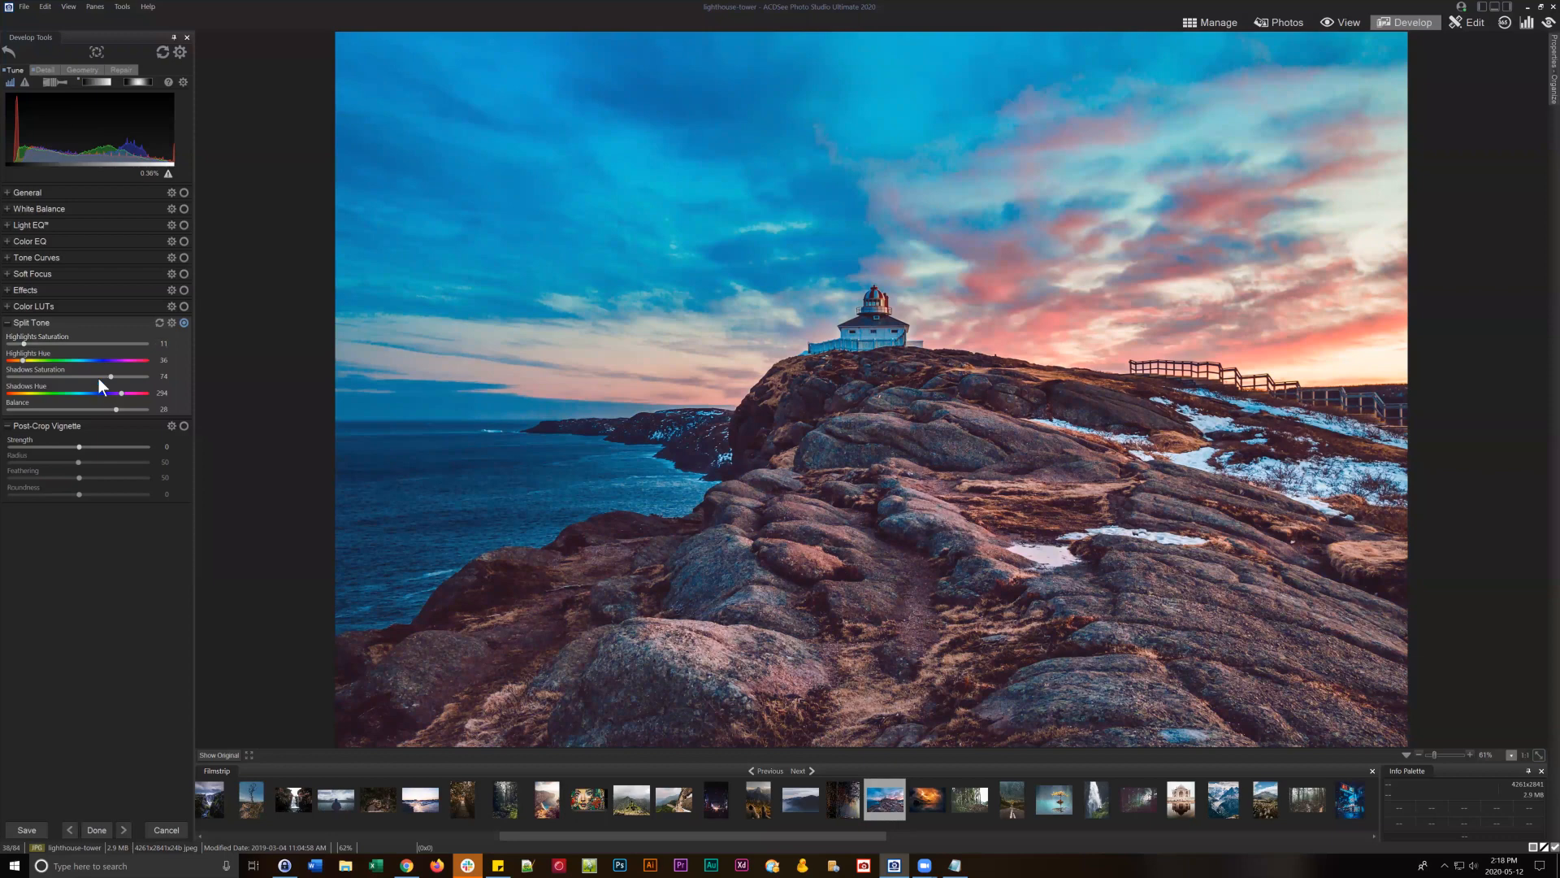
drag(99, 377, 25, 376)
- Raise both Split Tone saturations to 100 and set the Highlights Hue to 283 and the Shadows Hue to 164
drag(45, 345, 270, 347)
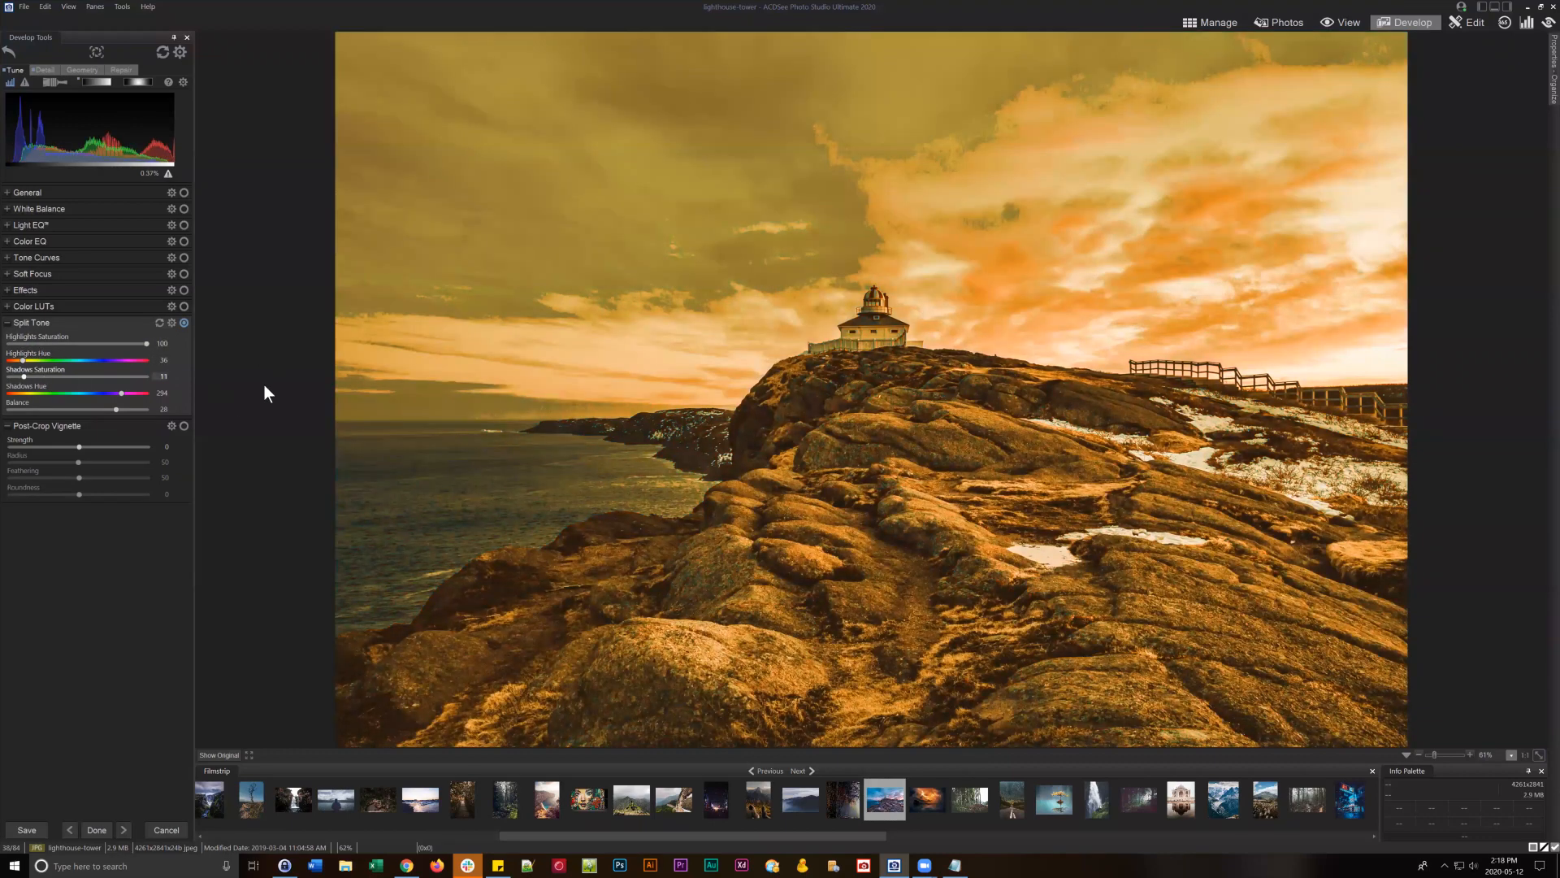
text(0)
key(Return)
click(117, 359)
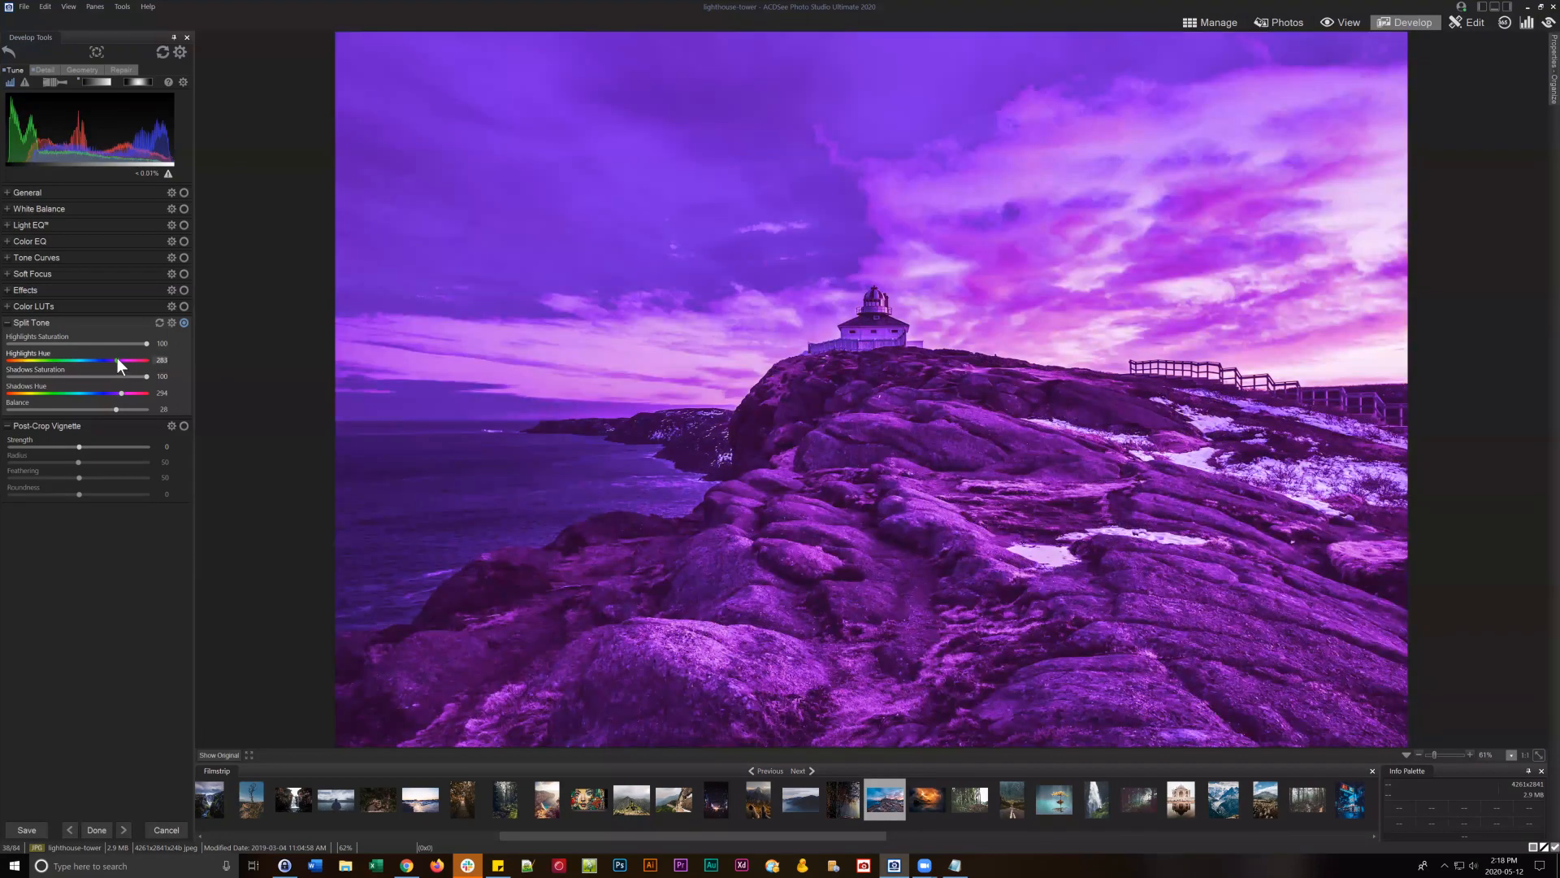
click(70, 392)
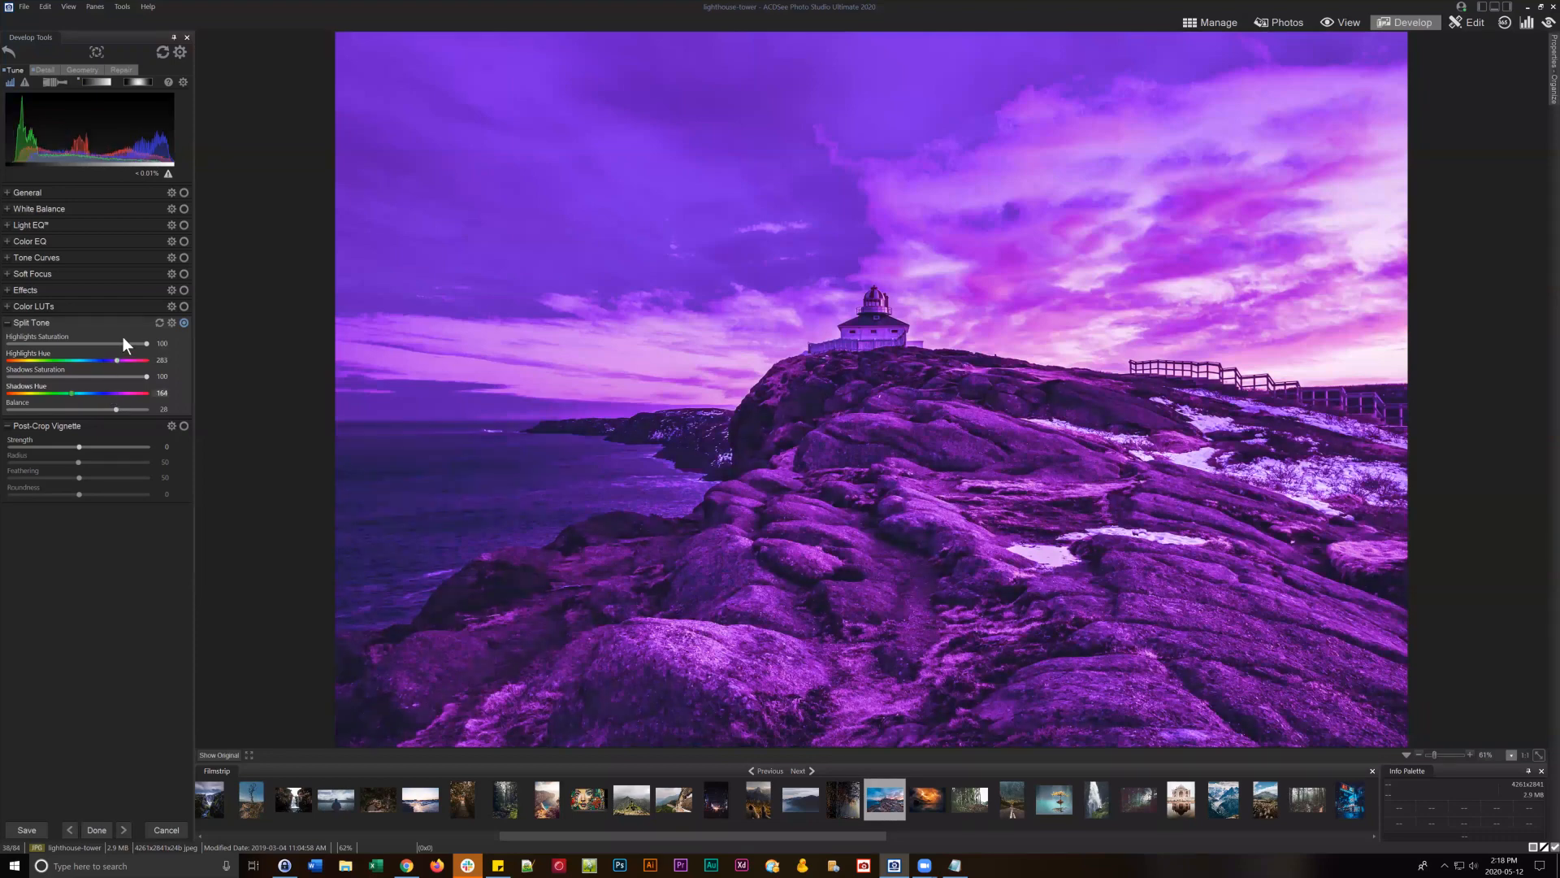
- Reduce both the Highlights and Shadows Saturation in Split Tone to 38 and set the Balance to 2
drag(145, 342, 62, 341)
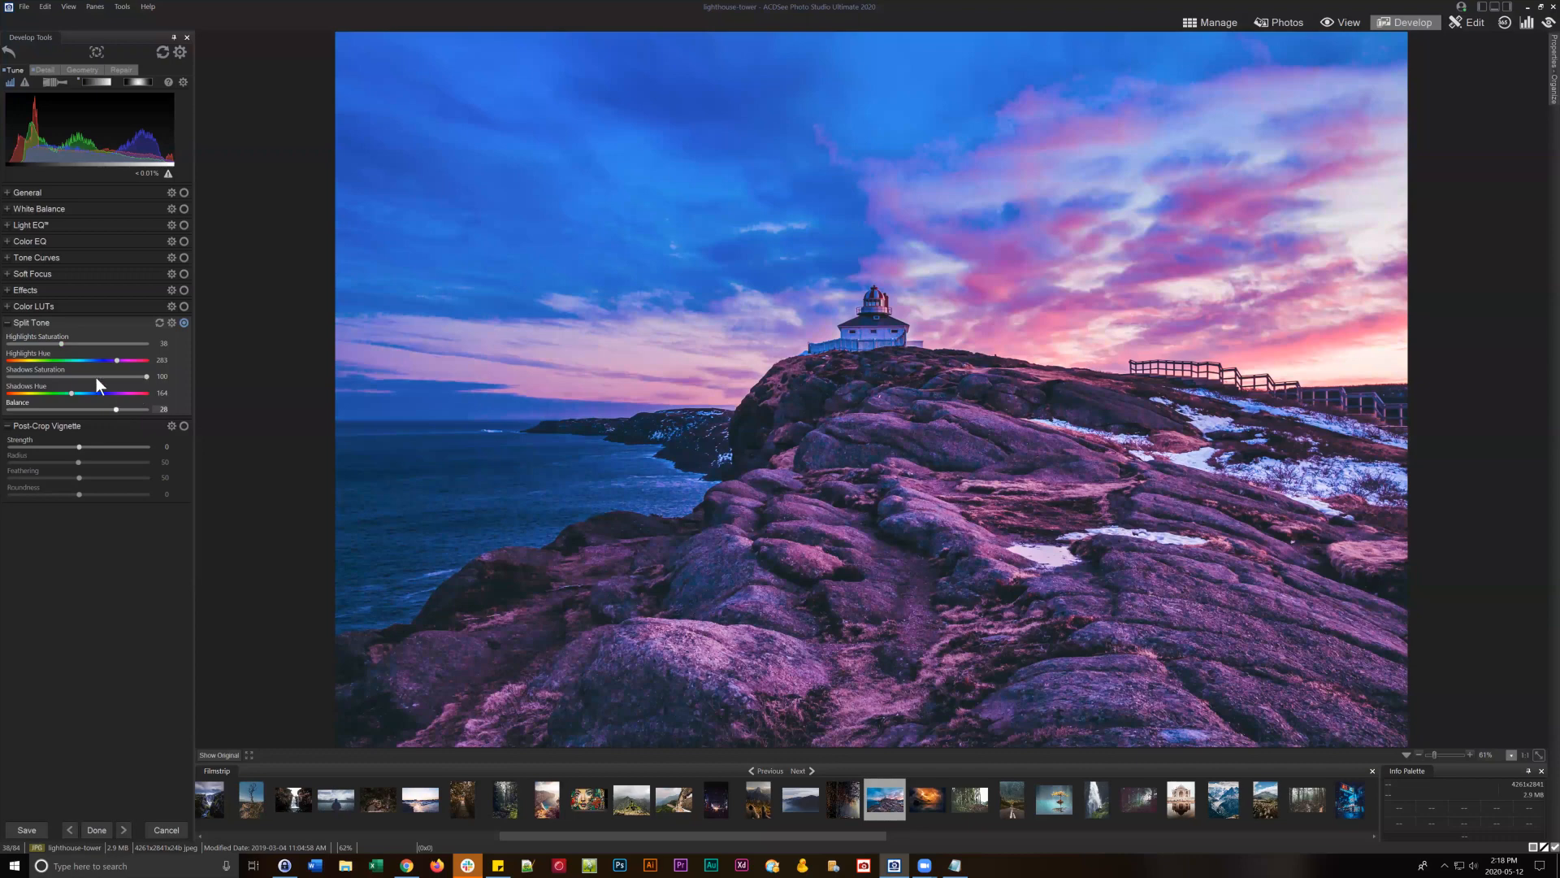
click(61, 376)
click(108, 409)
click(80, 408)
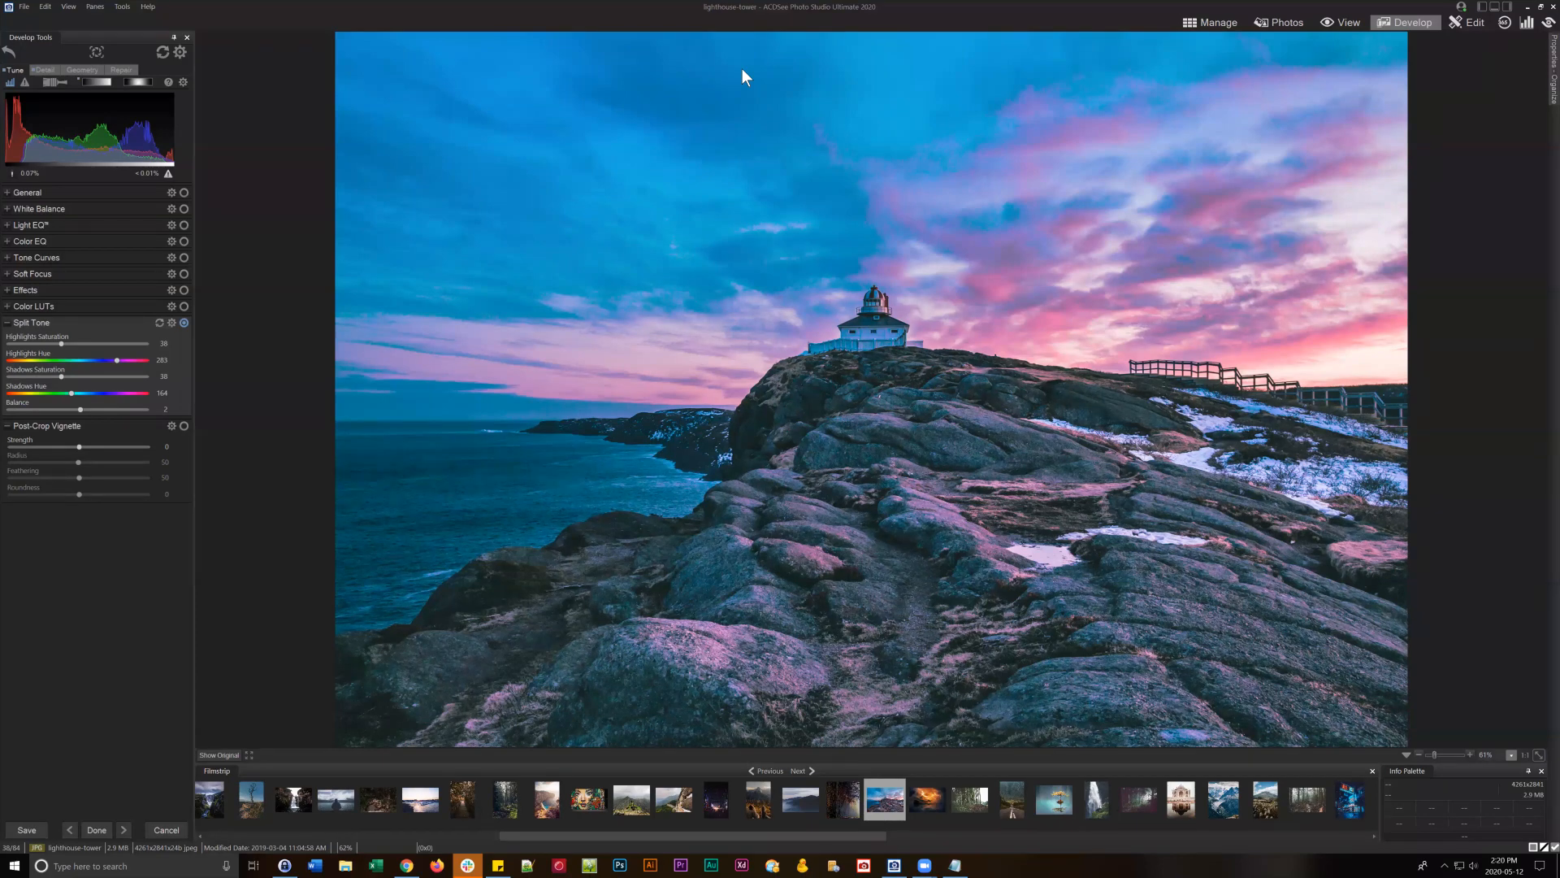
- Bring up Zoom's choices for ending or leaving the meeting
key(alt+q)
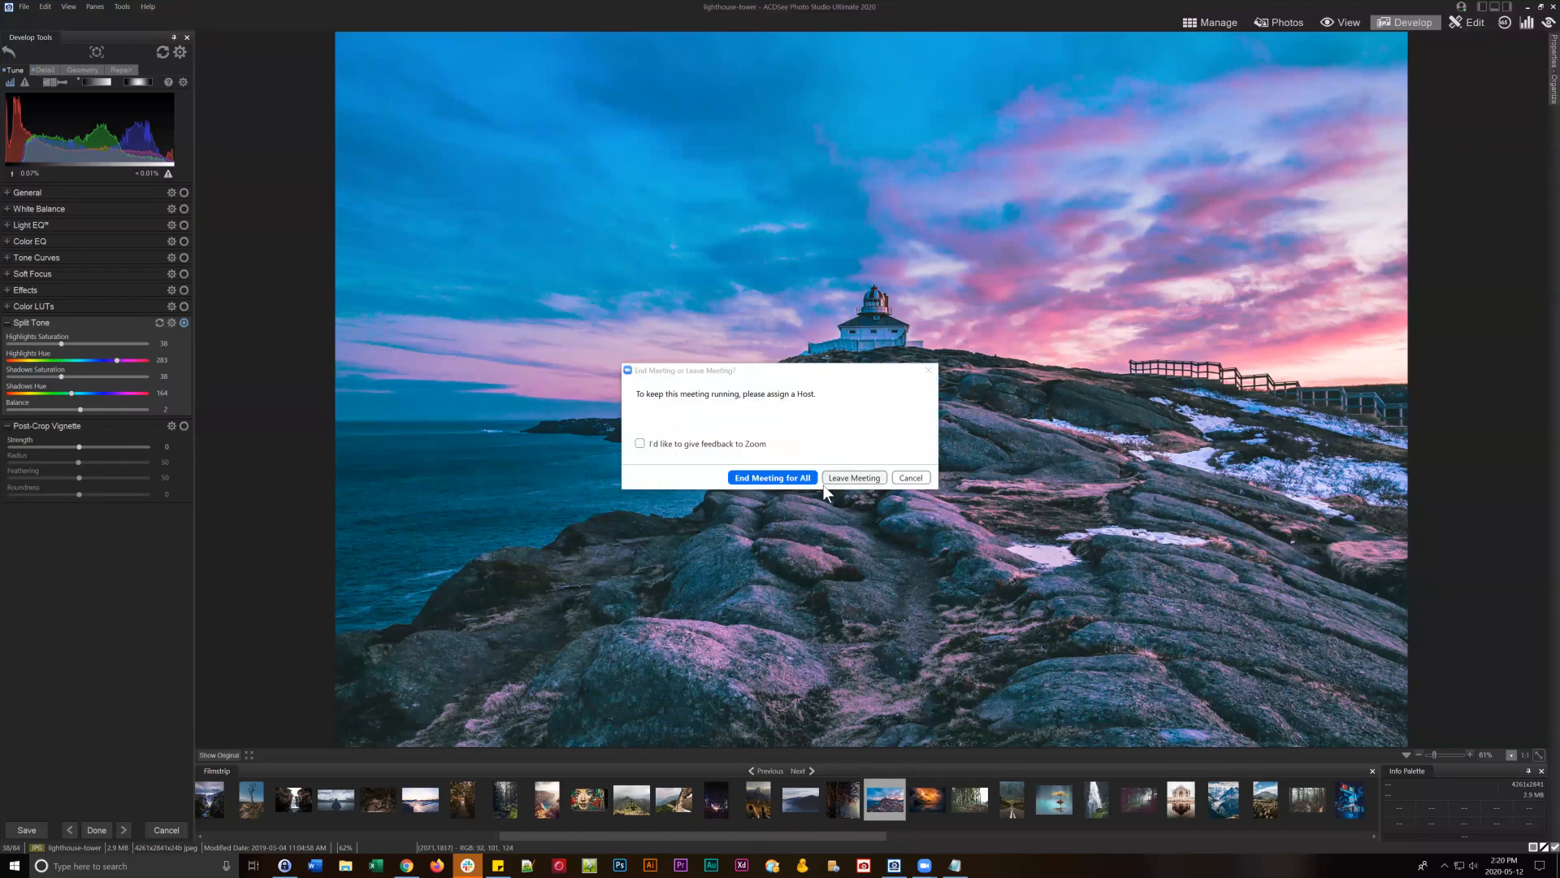